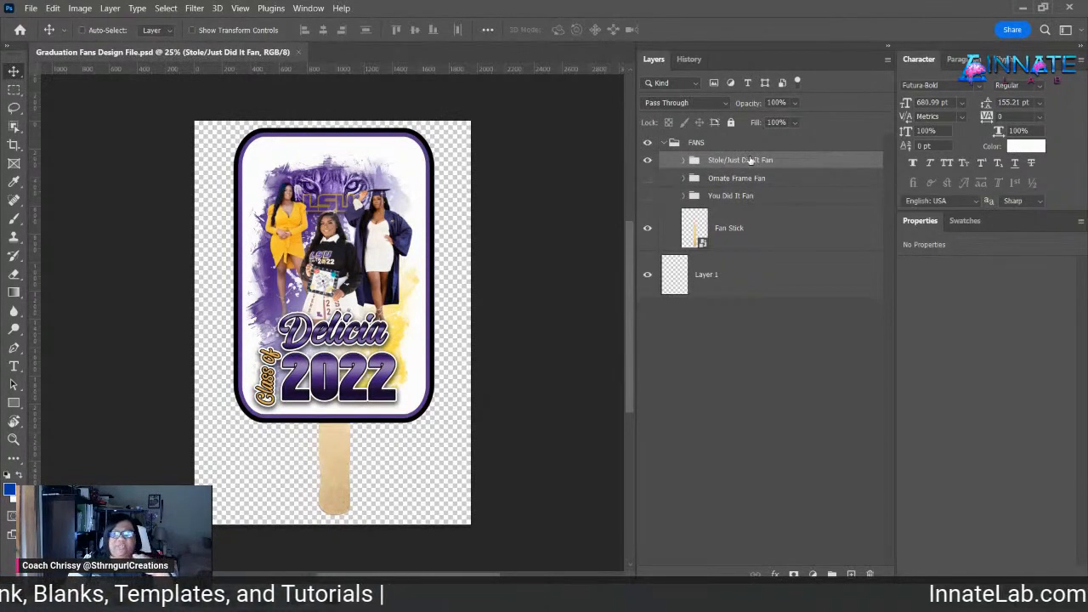
# - Hide the Stole/Just Did It and Ornate Frame fan groups and show the You Did It Fan
pyautogui.click(649, 160)
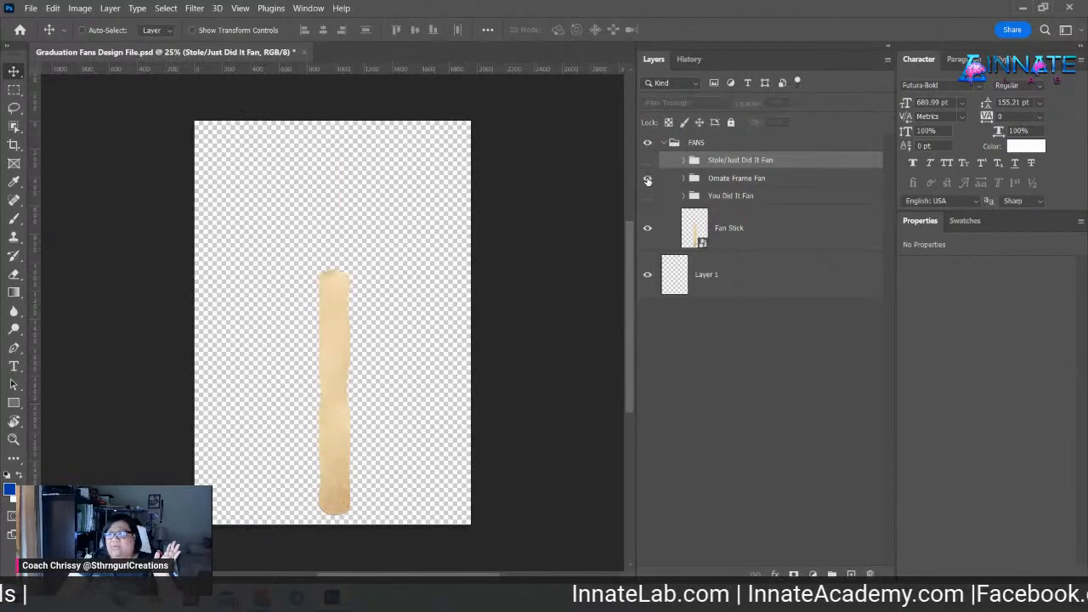
pyautogui.click(648, 180)
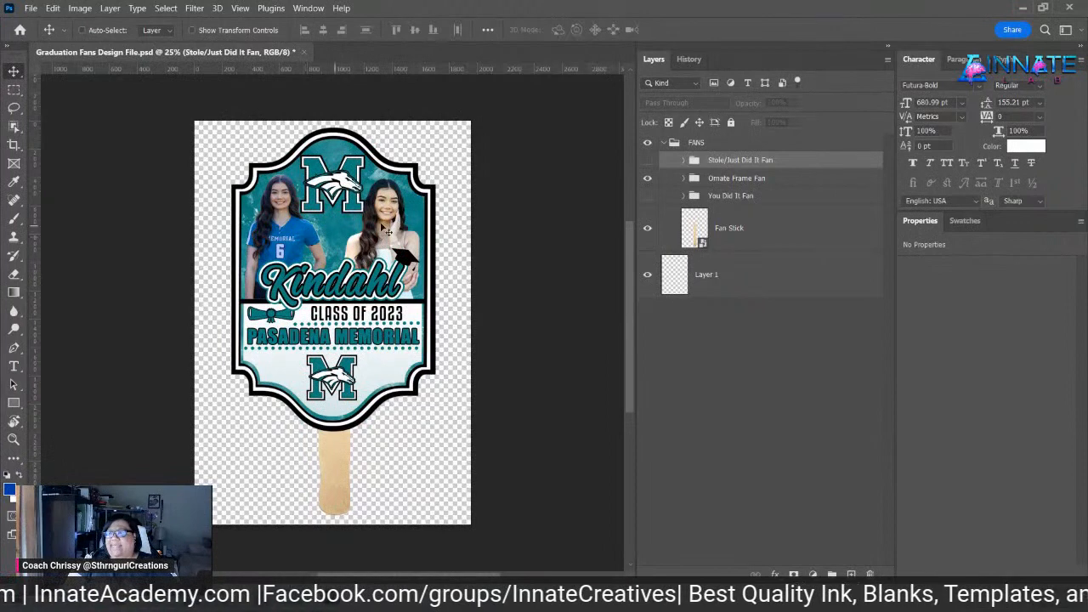
pyautogui.click(648, 179)
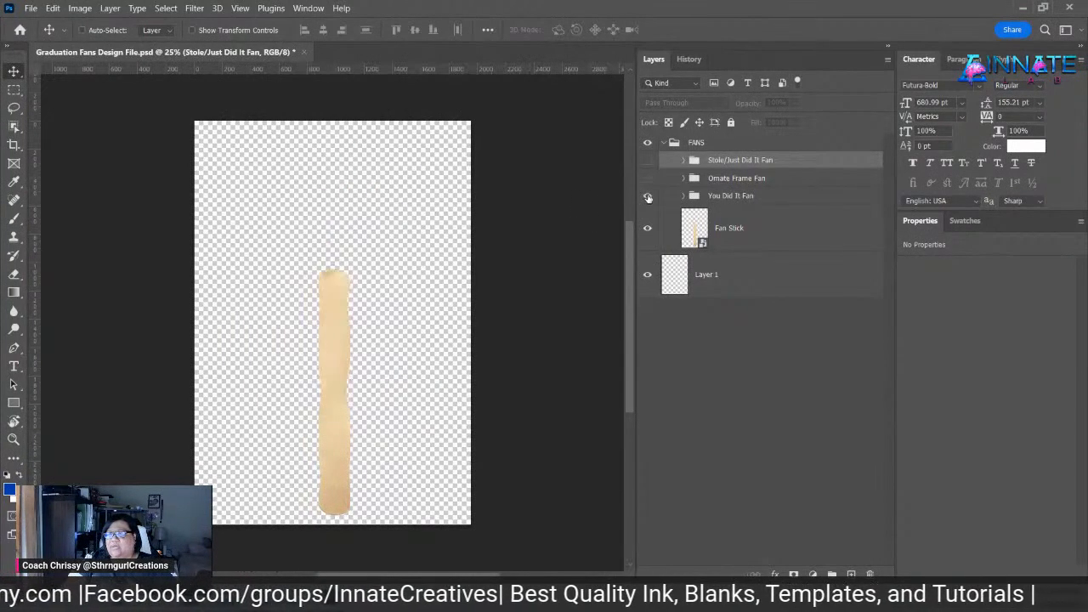
pyautogui.click(648, 196)
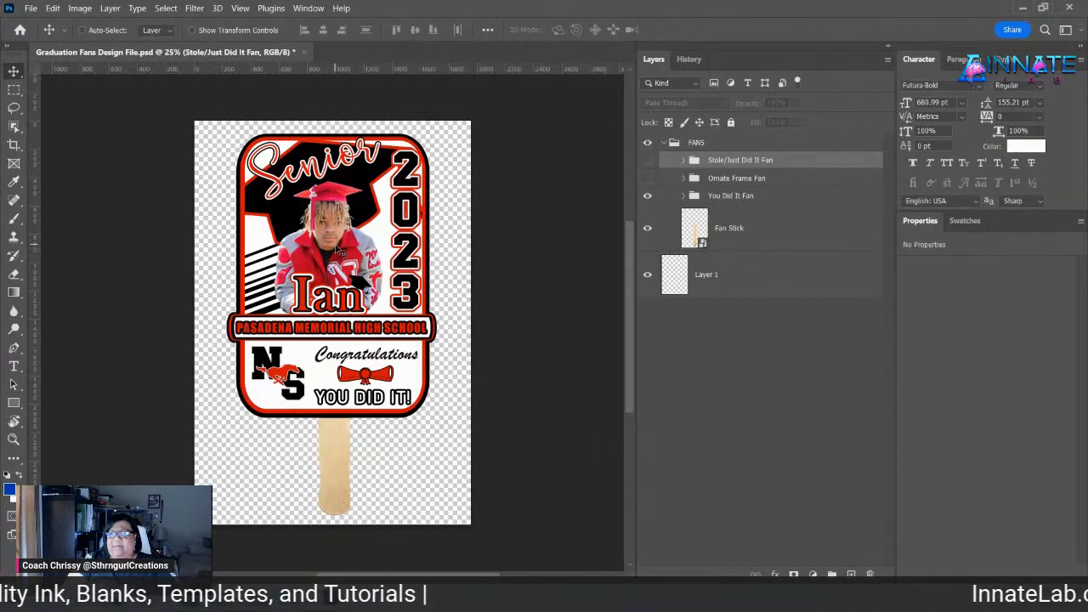
# - Select the fan's Photo layer and bring the remove.bg browser window over Photoshop
pyautogui.rightClick(337, 248)
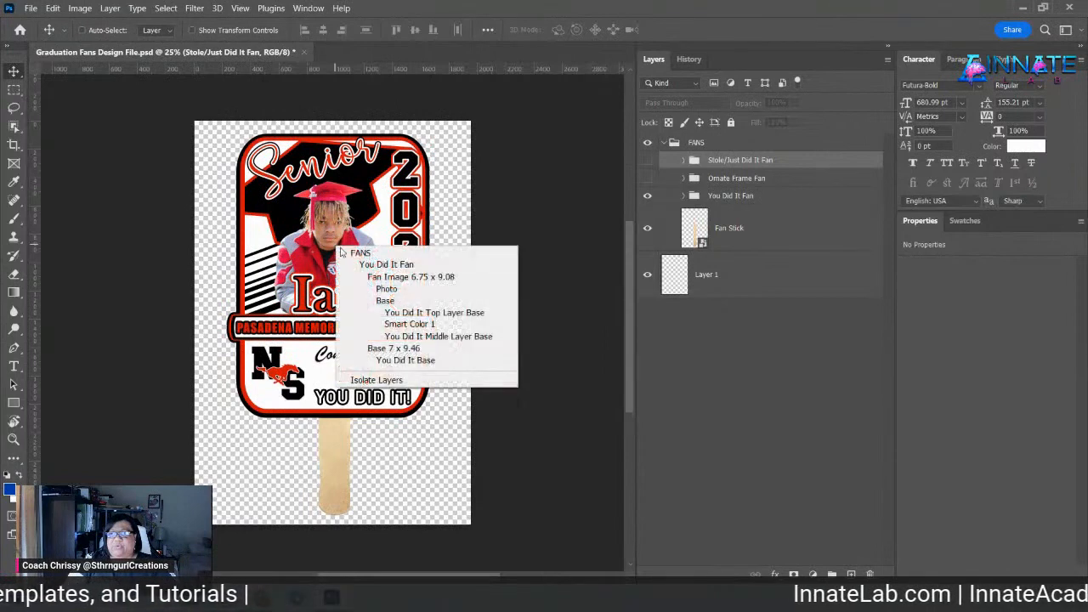
pyautogui.click(387, 290)
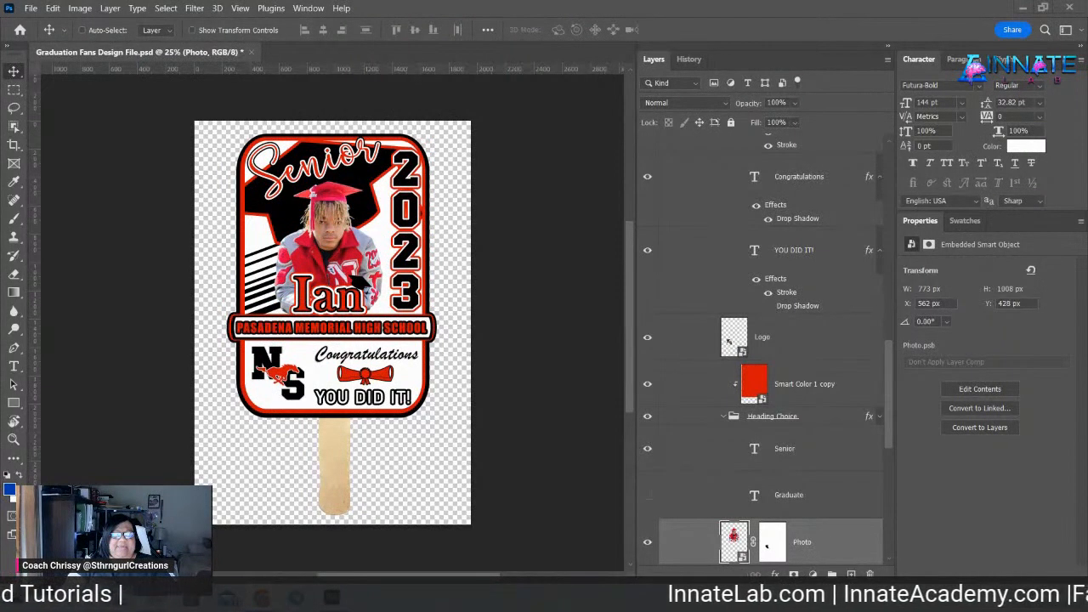
pyautogui.moveTo(0, 241); pyautogui.dragTo(116, 240)
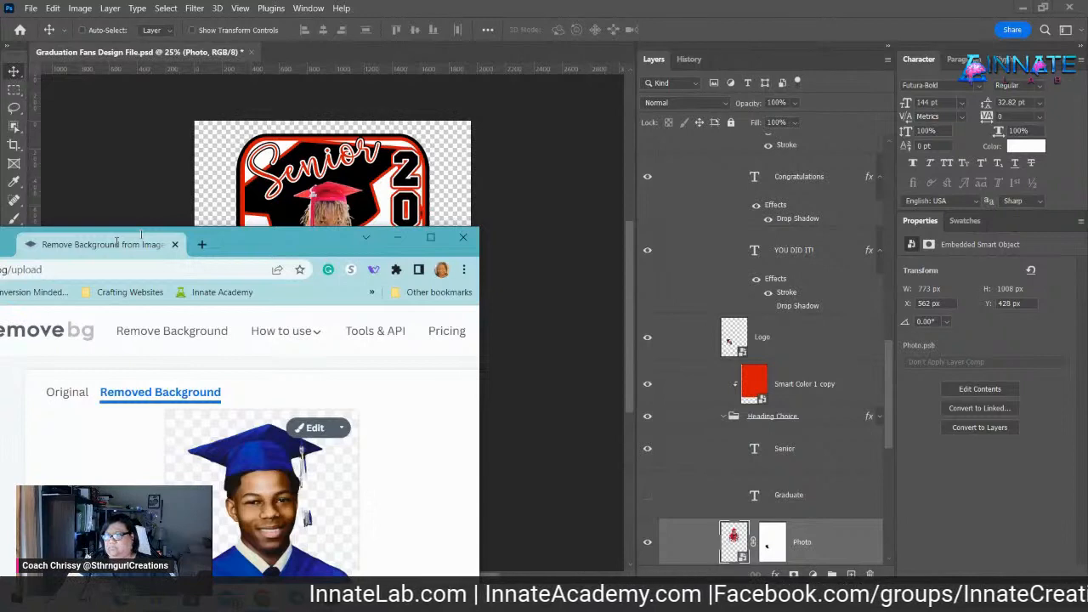
# - Restore the graduate's cap and face area in the remove.bg cutout using an enlarged Restore brush
pyautogui.moveTo(117, 240); pyautogui.dragTo(195, 19)
pyautogui.scroll(-1, 357, 255)
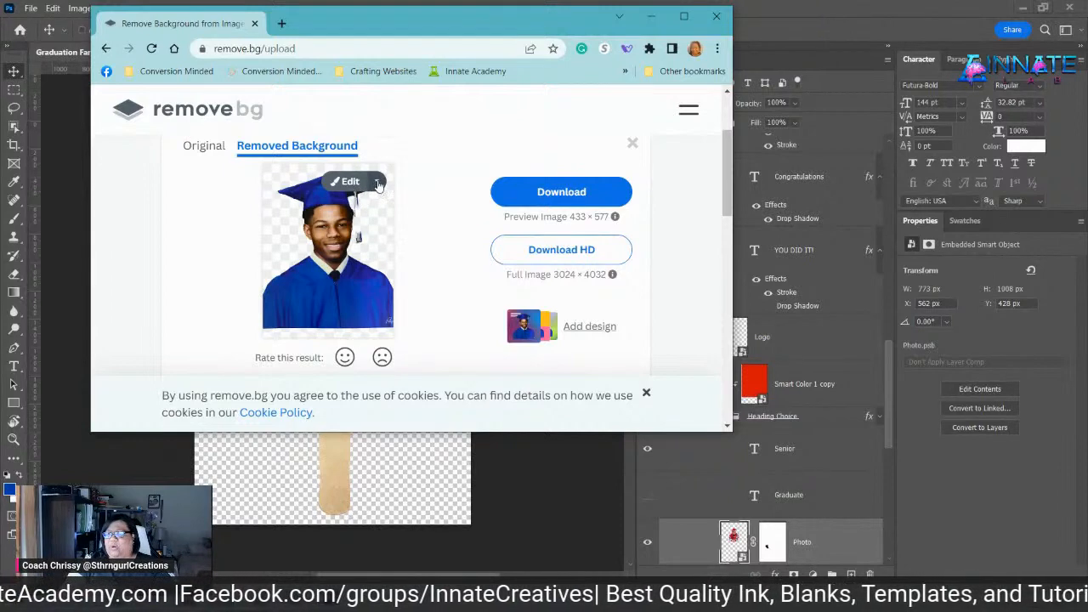
pyautogui.click(347, 183)
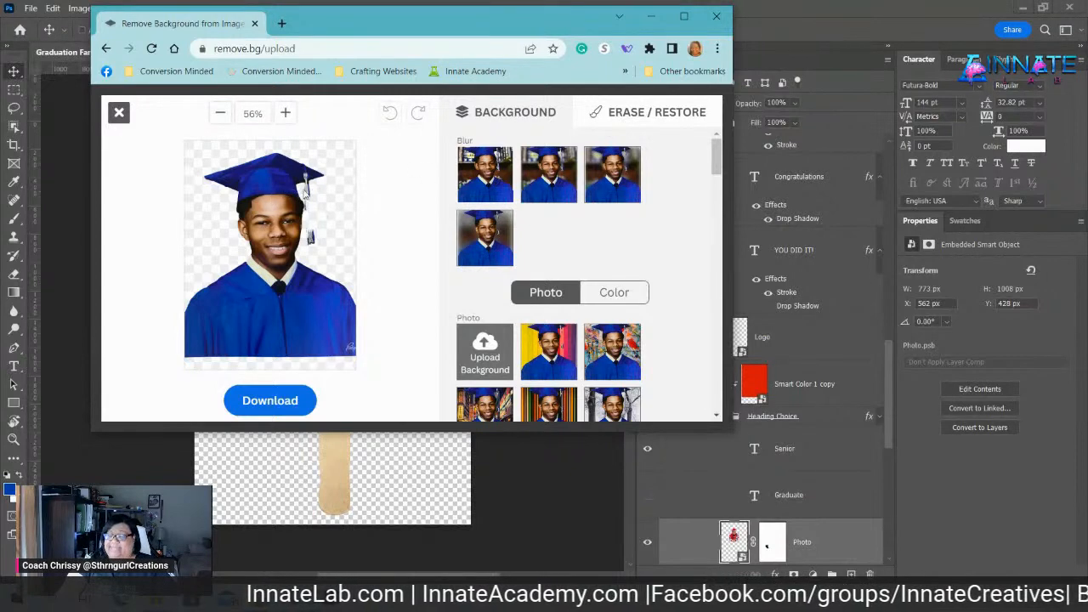
pyautogui.click(630, 119)
pyautogui.click(612, 277)
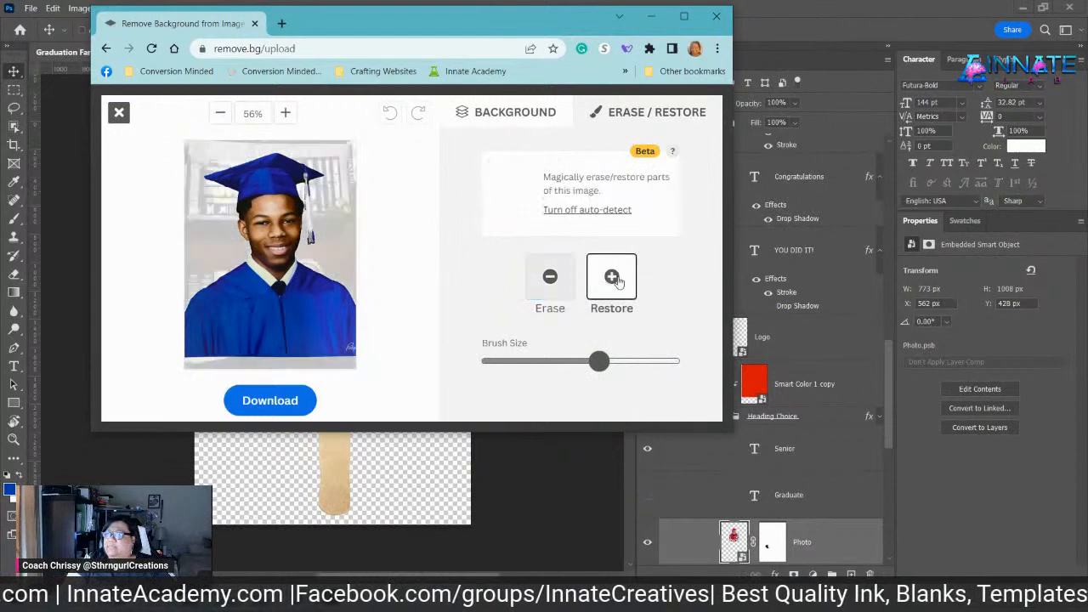
pyautogui.moveTo(600, 364); pyautogui.dragTo(617, 364)
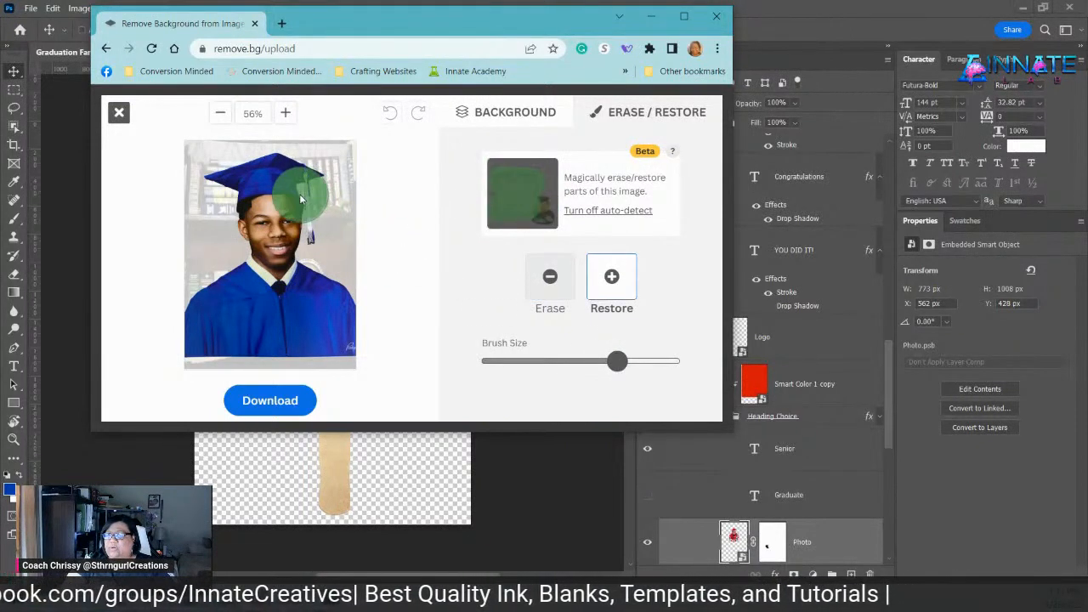
pyautogui.moveTo(298, 233); pyautogui.dragTo(299, 187)
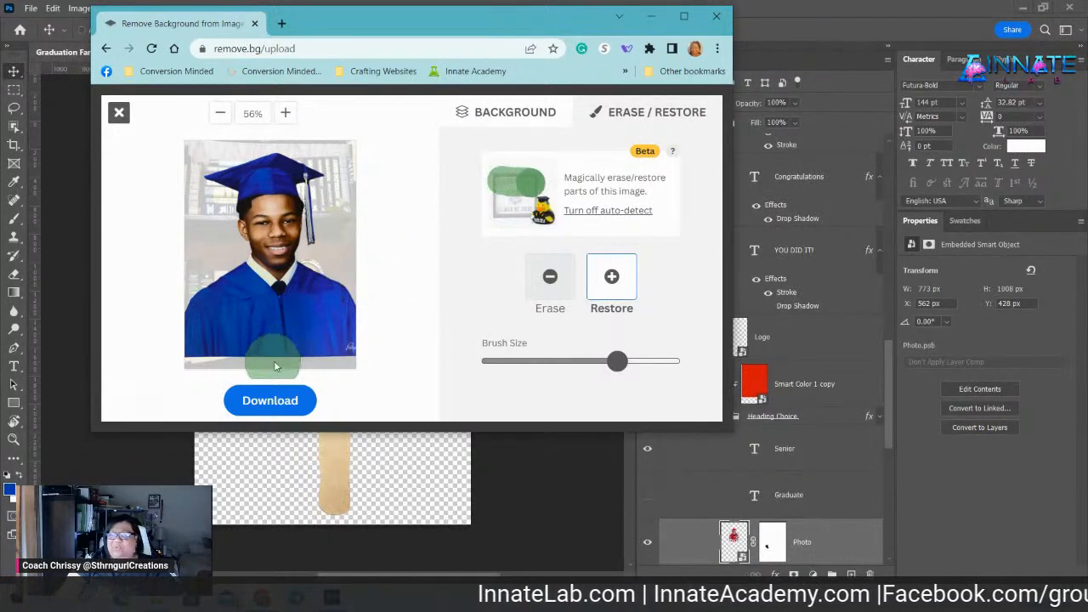
# - Download the edited cutout as a PNG image
pyautogui.click(285, 403)
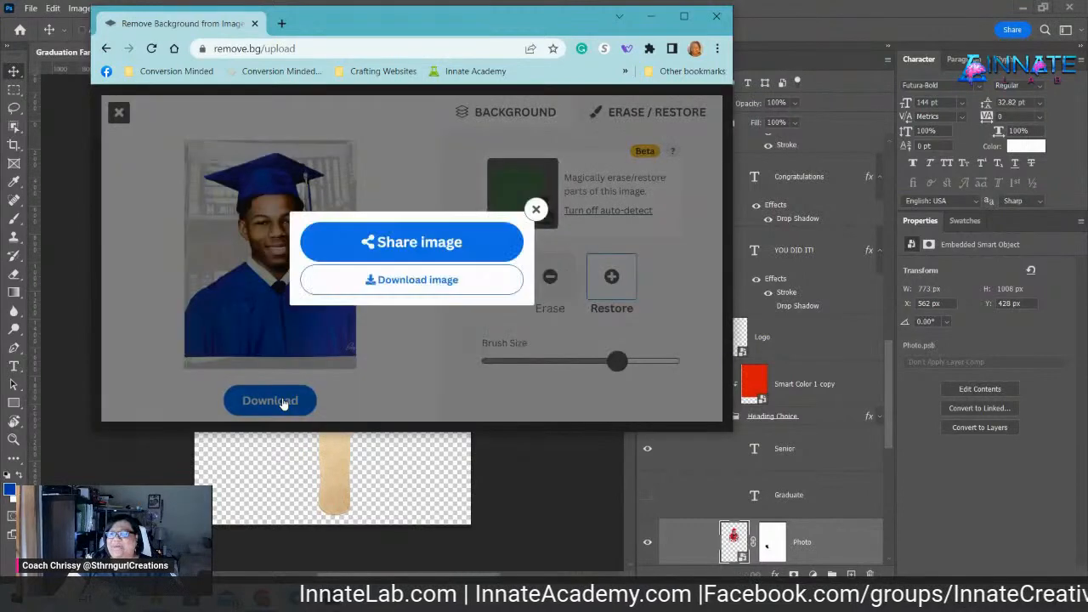
pyautogui.click(432, 291)
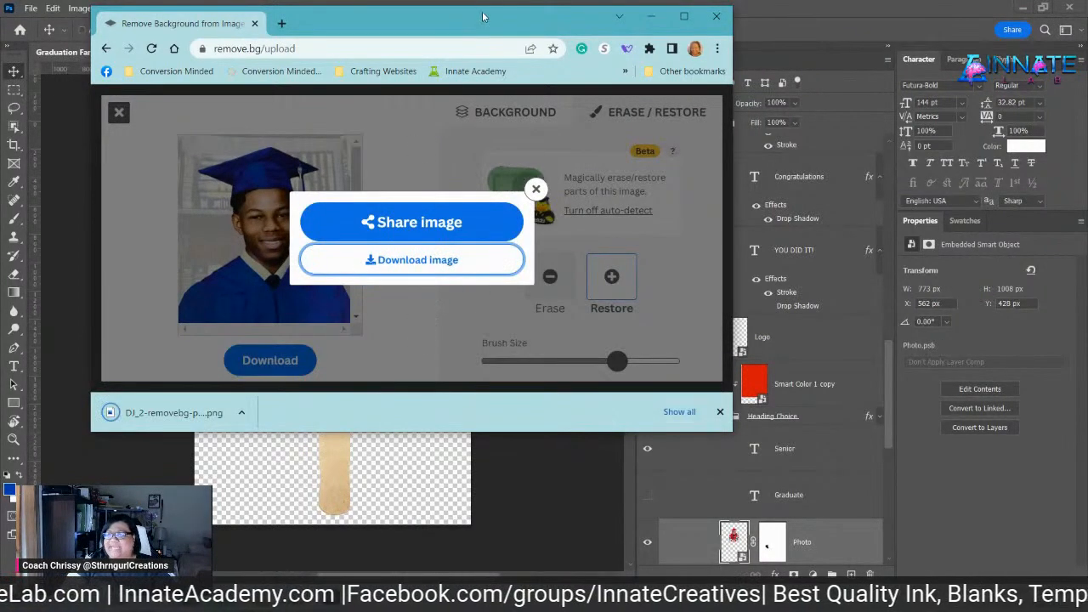
pyautogui.moveTo(482, 24); pyautogui.dragTo(258, 216)
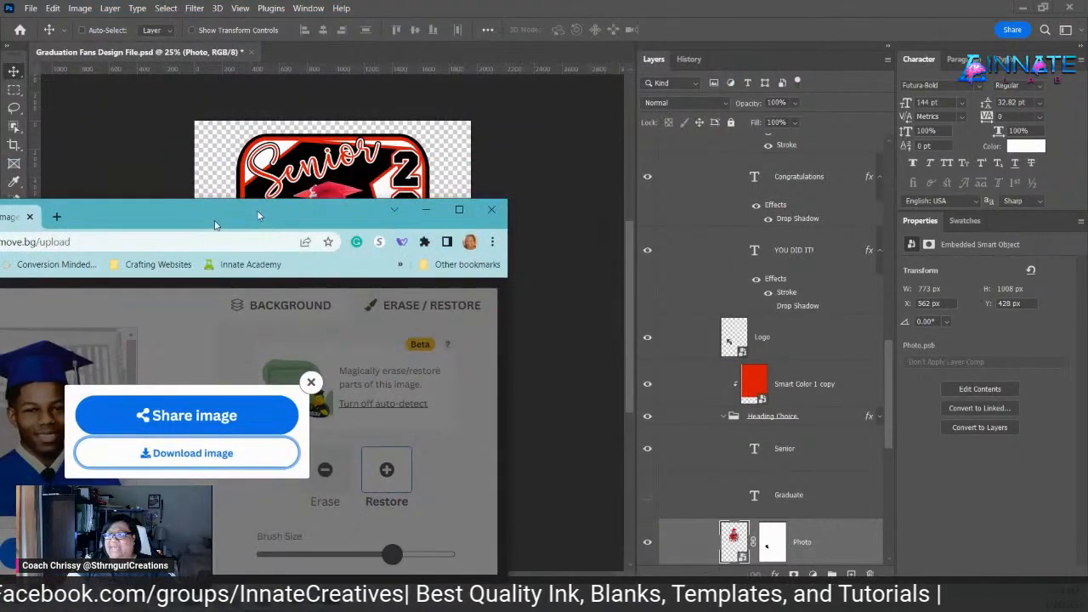
# - Return to Photoshop and open the fan's Photo smart object contents
pyautogui.click(426, 209)
pyautogui.rightClick(341, 255)
pyautogui.click(390, 301)
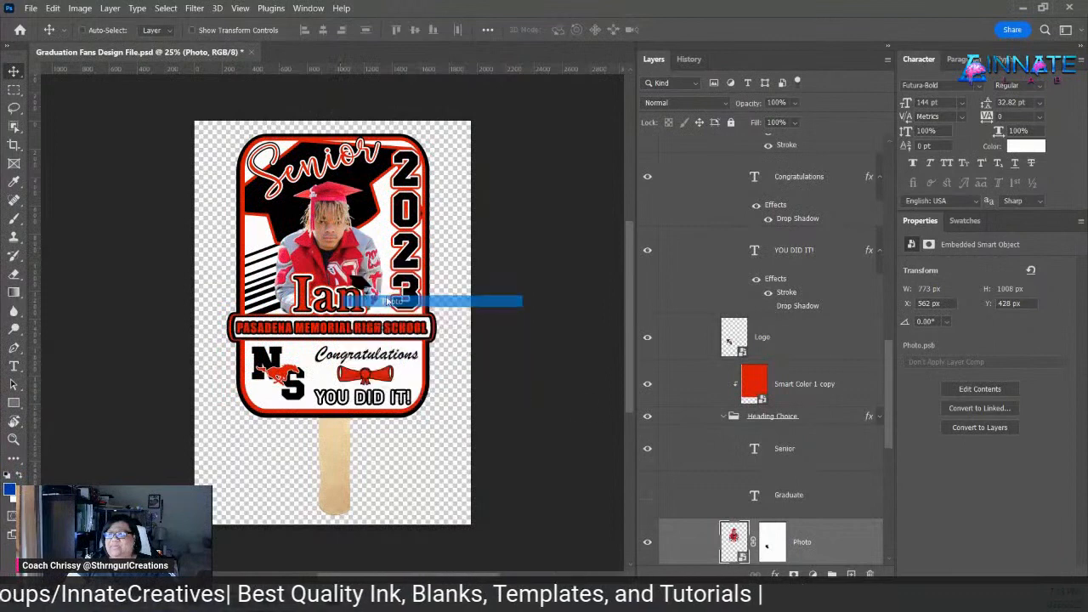
pyautogui.doubleClick(741, 556)
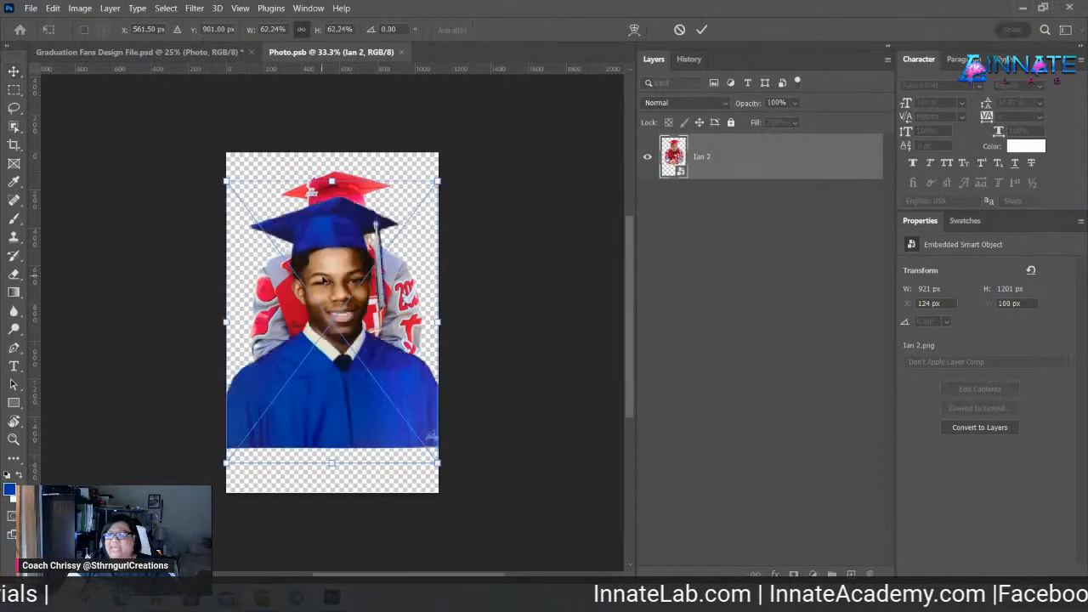
# - Scale the placed graduate cutout to about 55% and position it within the frame
pyautogui.moveTo(327, 331); pyautogui.dragTo(327, 304)
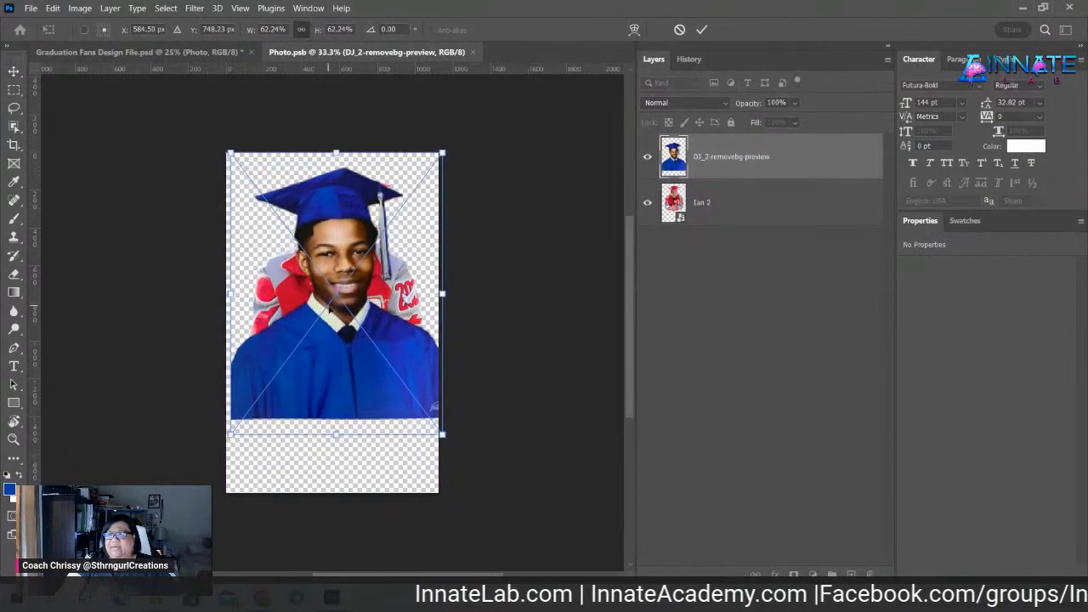
pyautogui.moveTo(438, 432); pyautogui.dragTo(415, 397)
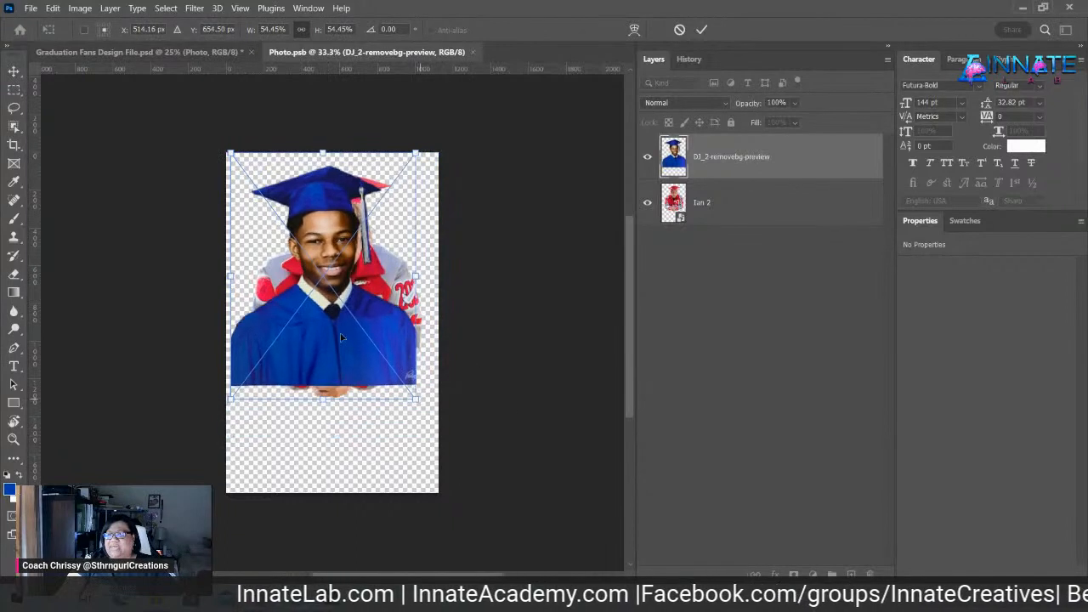
pyautogui.moveTo(235, 400); pyautogui.dragTo(245, 392)
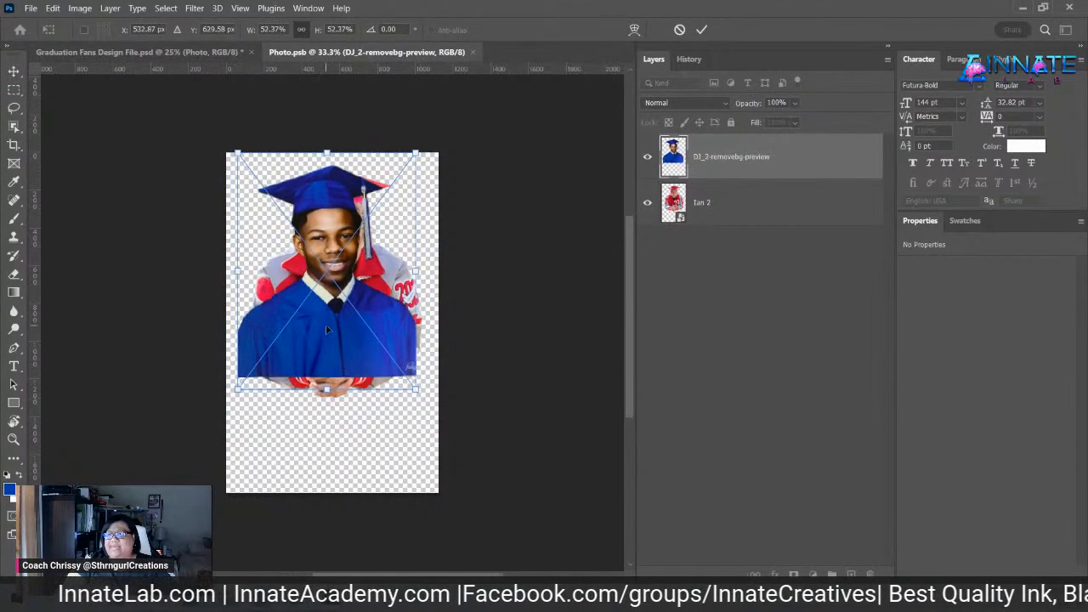
pyautogui.moveTo(326, 328); pyautogui.dragTo(335, 342)
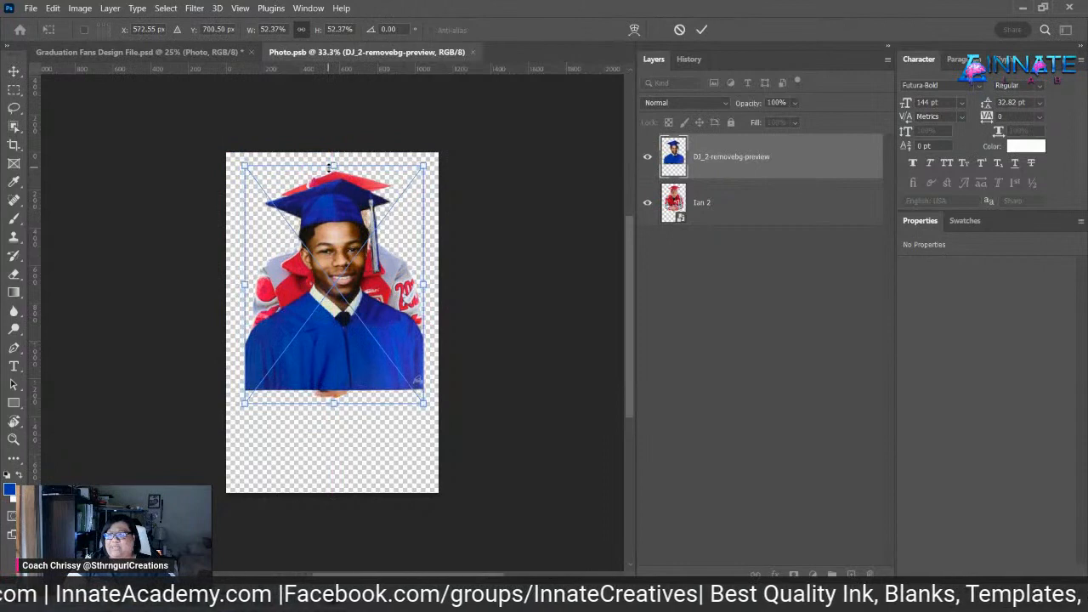
pyautogui.moveTo(333, 165); pyautogui.dragTo(335, 152)
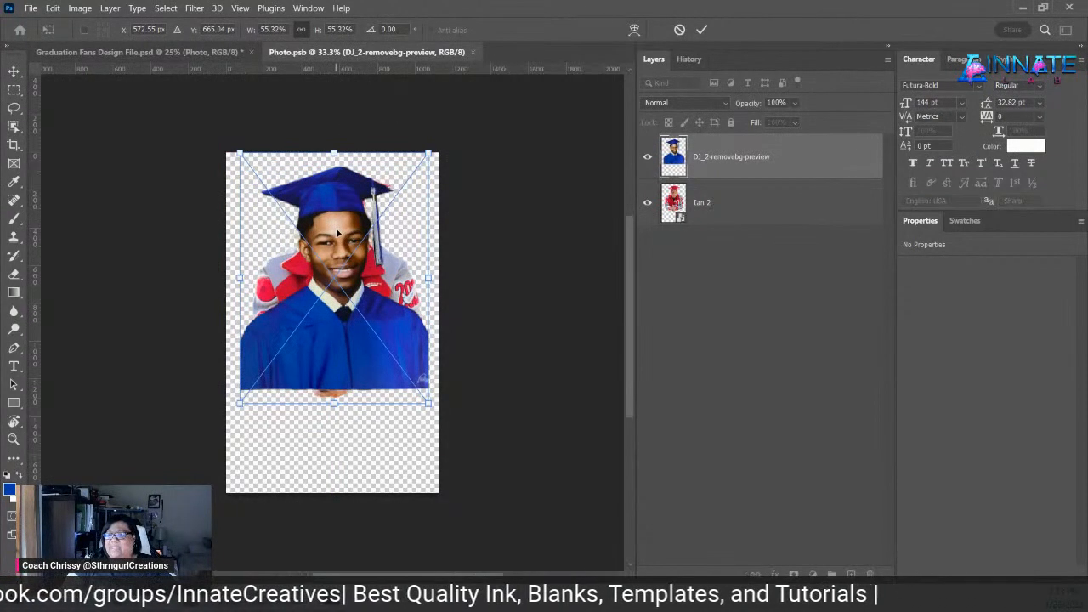
pyautogui.press('Return')
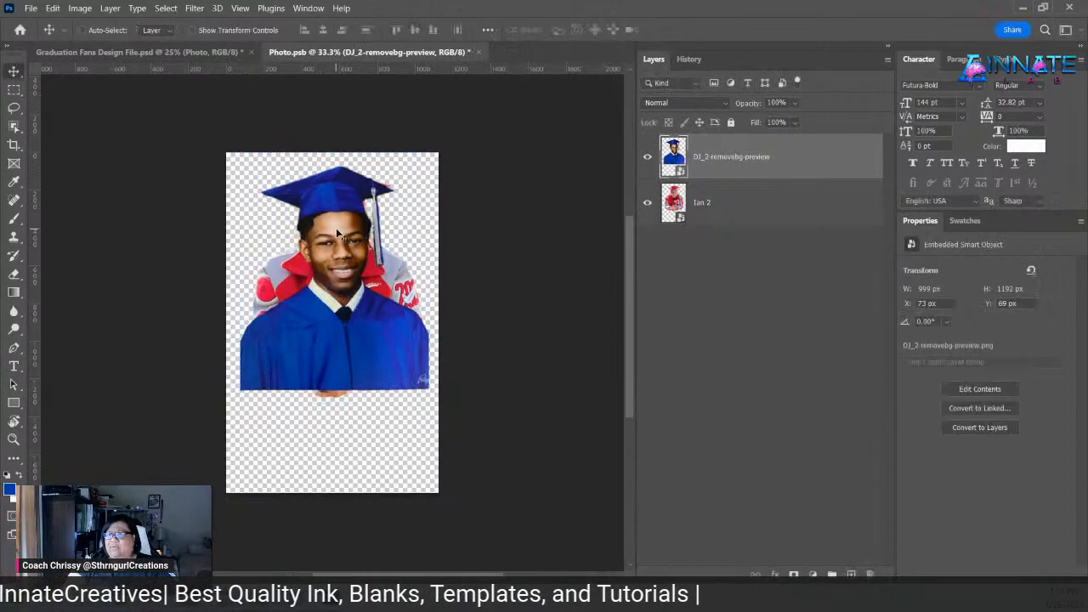
# - Hide the old red-jacket photo layer and save the Photo smart object
pyautogui.click(727, 210)
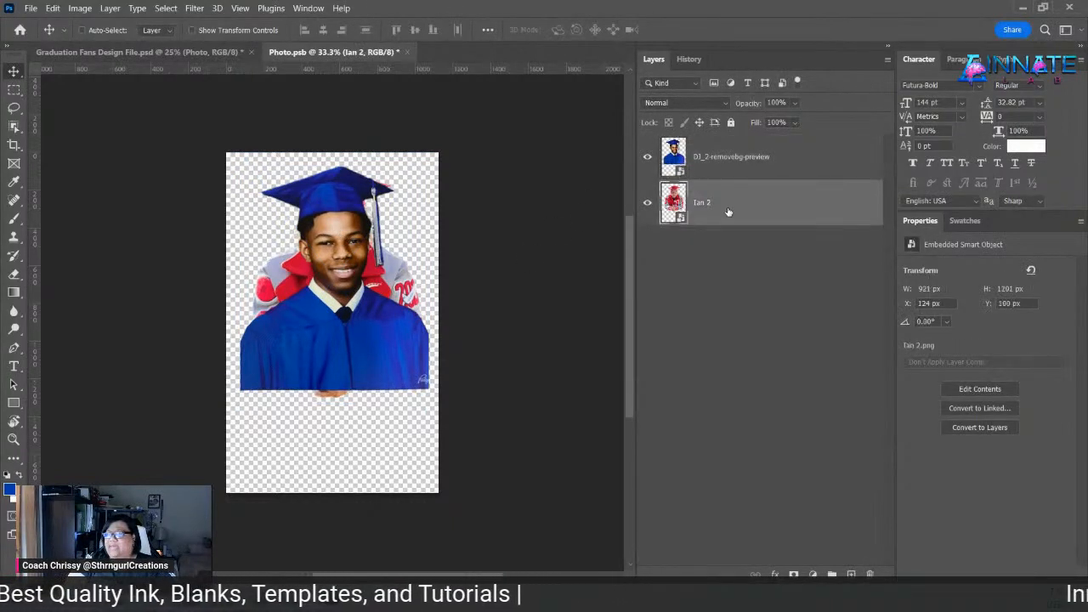
pyautogui.click(647, 203)
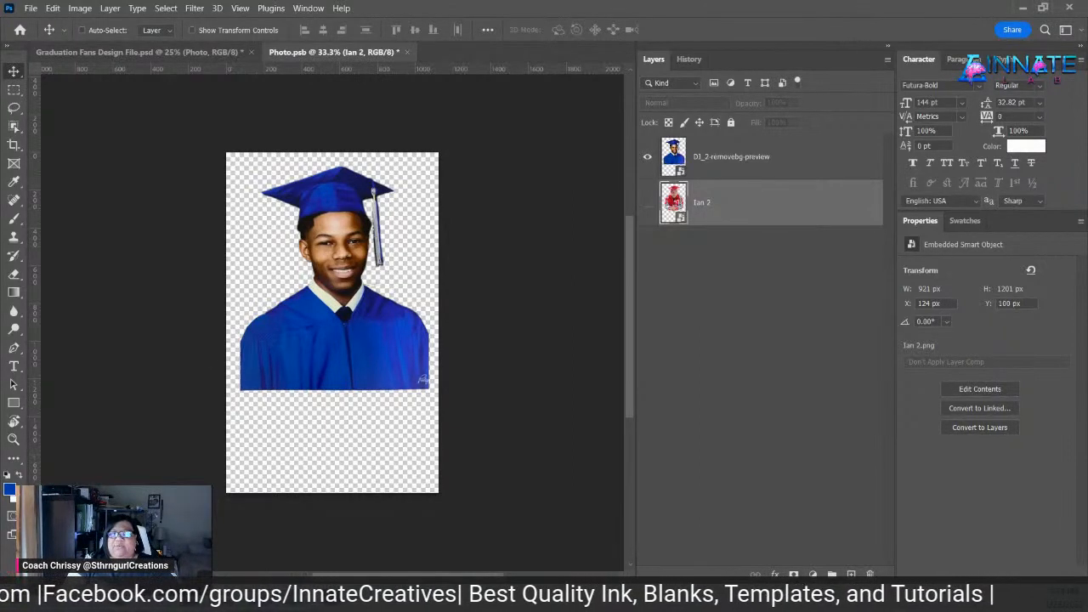
pyautogui.click(409, 52)
pyautogui.click(504, 234)
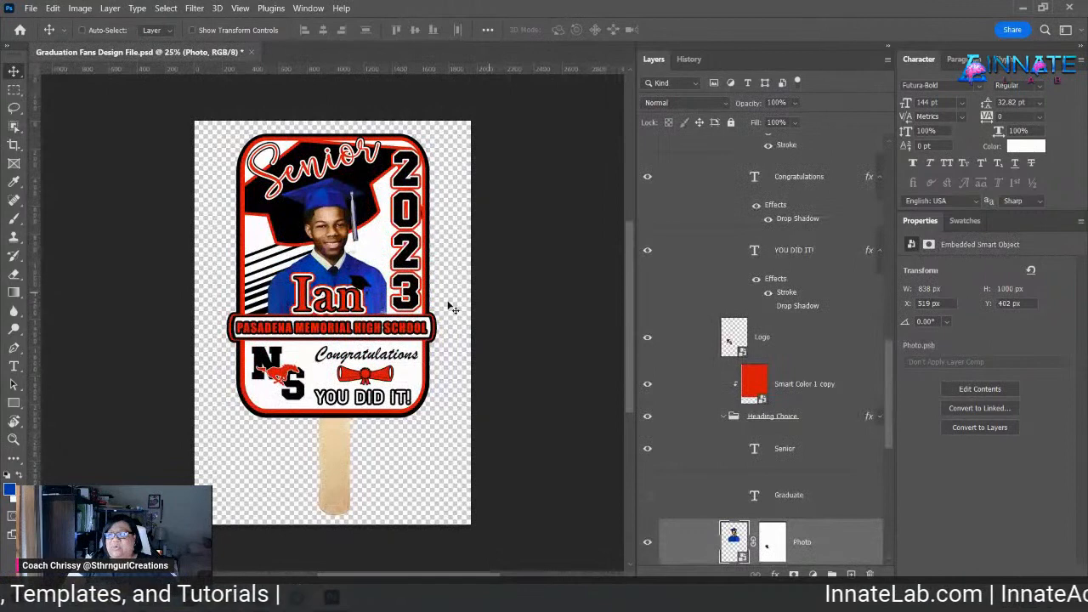
pyautogui.rightClick(352, 255)
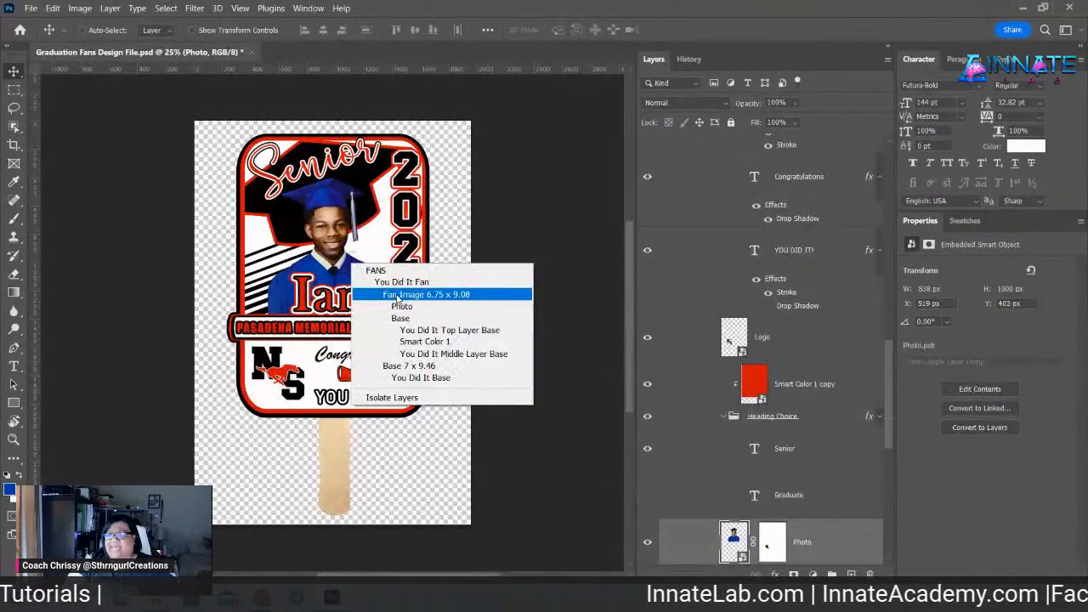
pyautogui.click(372, 284)
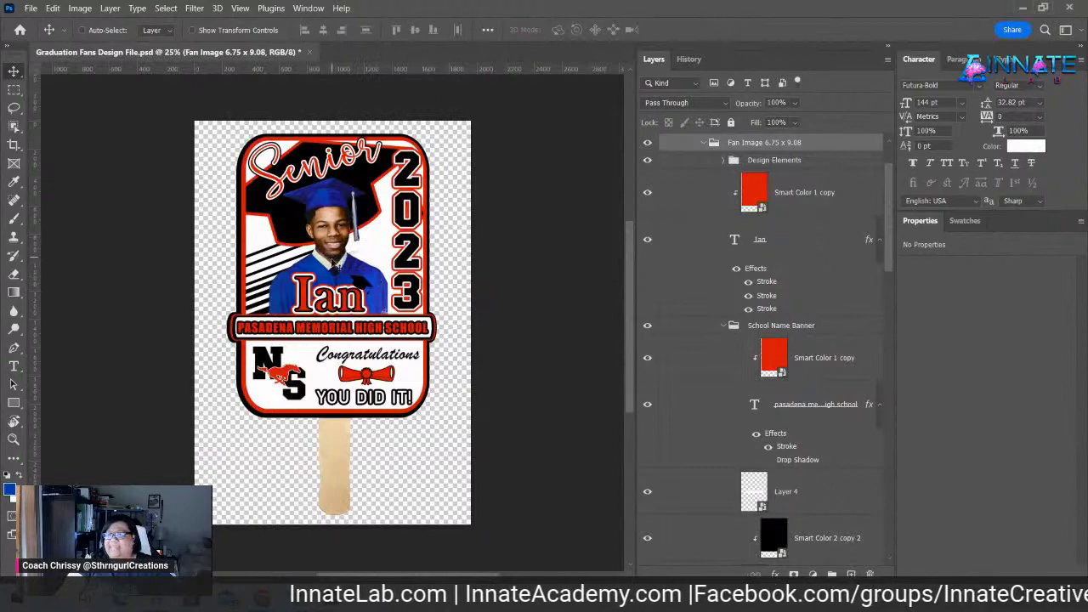
pyautogui.rightClick(341, 262)
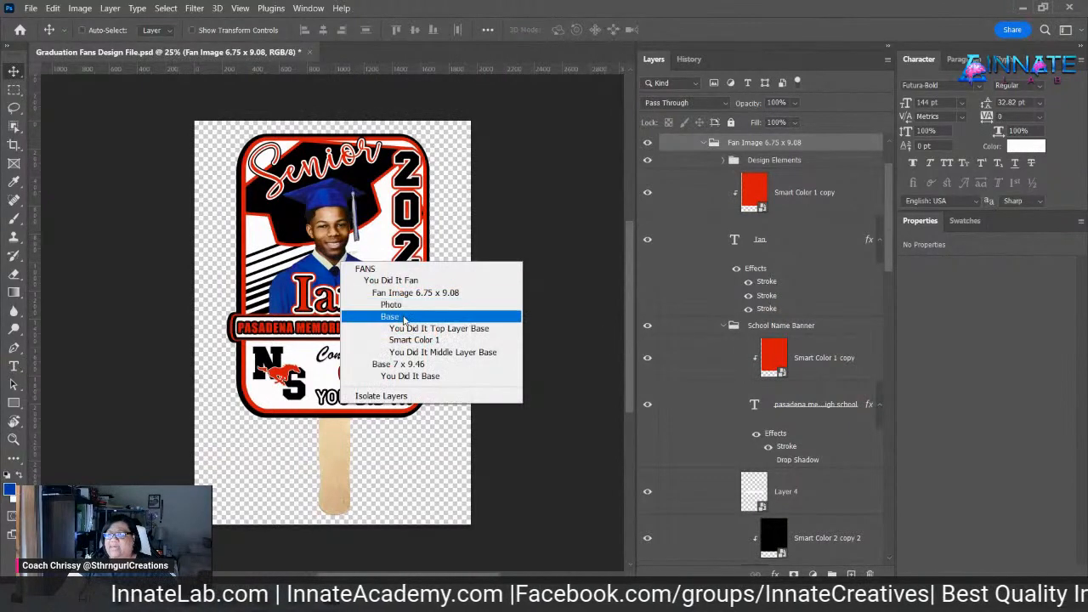
pyautogui.click(391, 305)
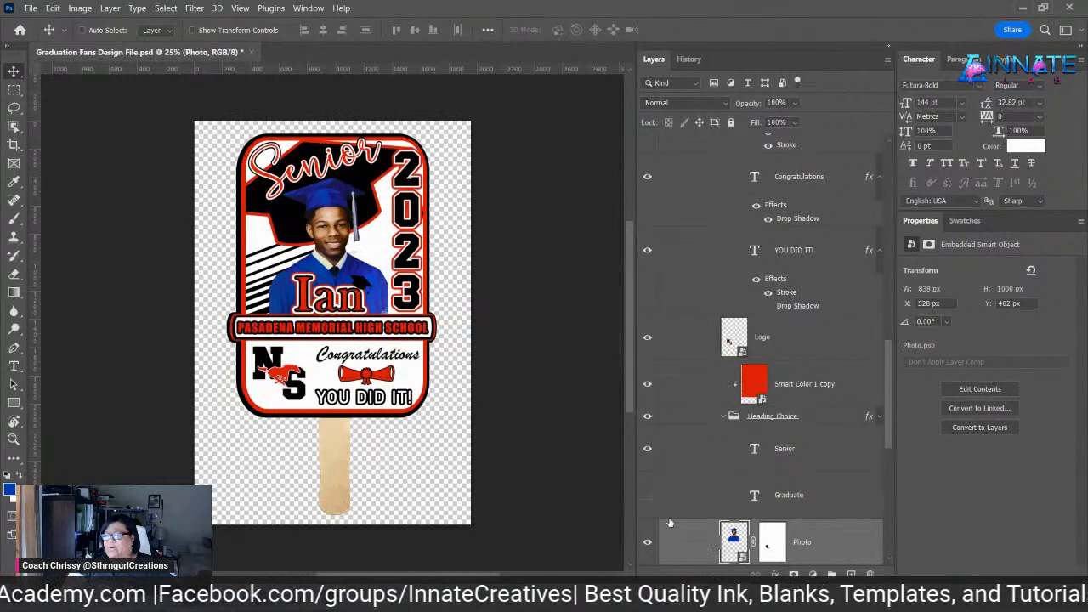
pyautogui.moveTo(338, 266); pyautogui.dragTo(331, 245)
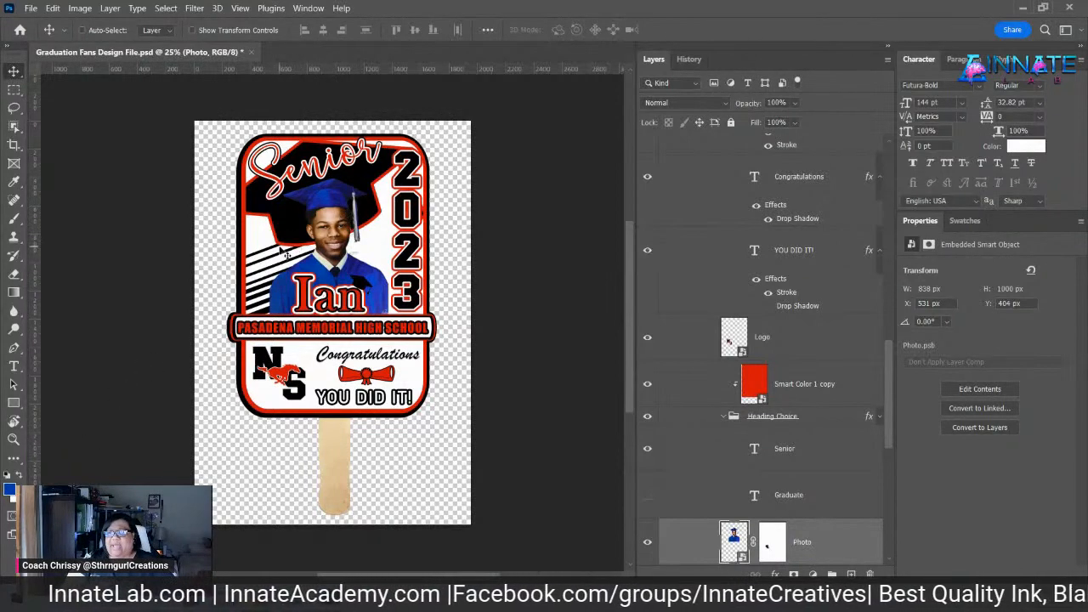
# - Set the foreground colour to the blue sampled from the graduate's gown
pyautogui.click(8, 489)
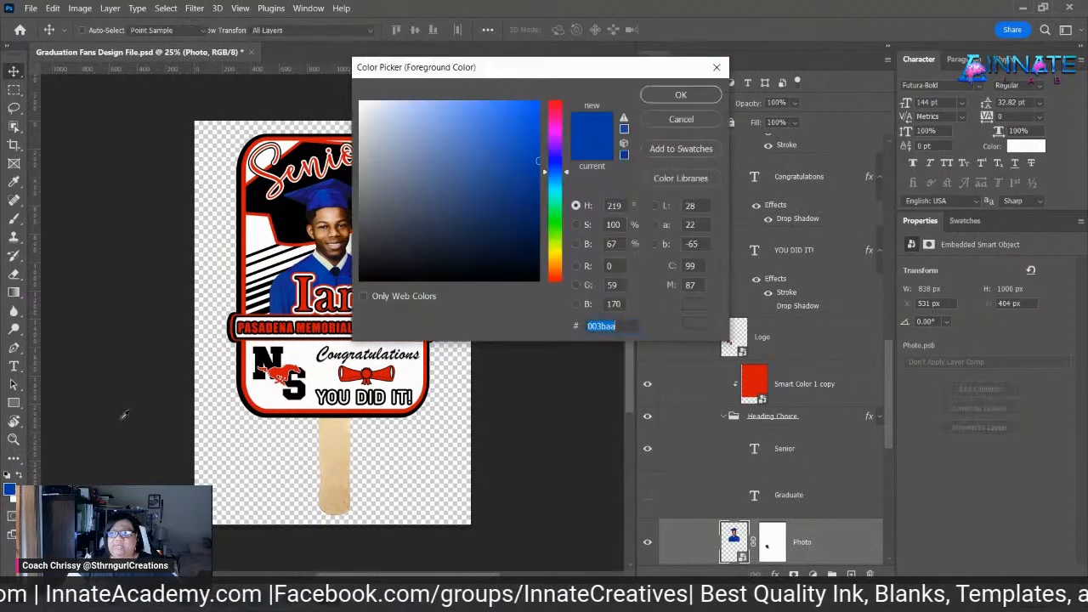
pyautogui.click(311, 268)
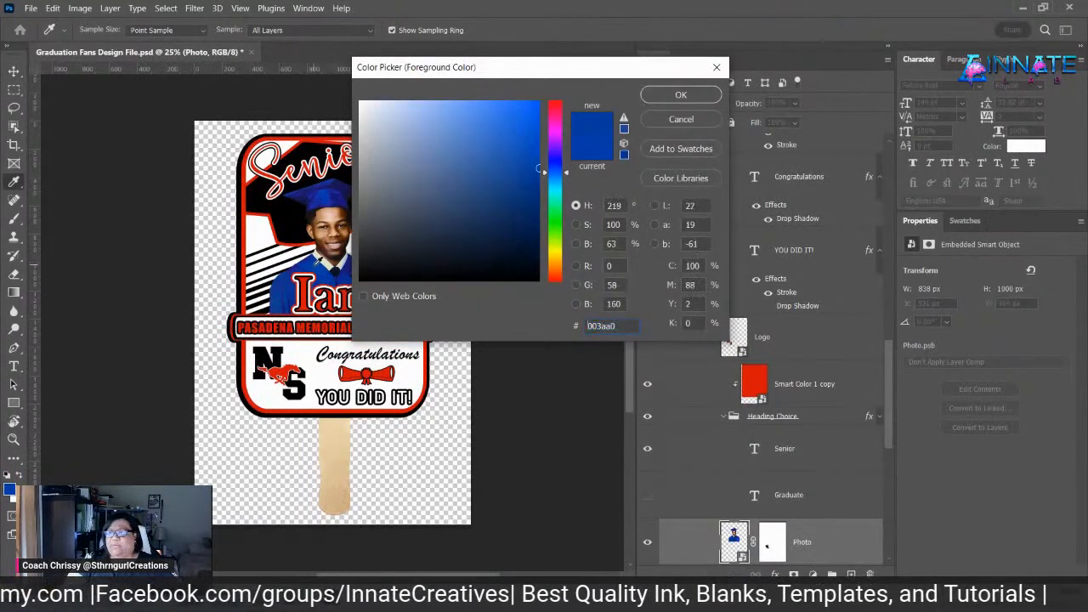
pyautogui.click(314, 263)
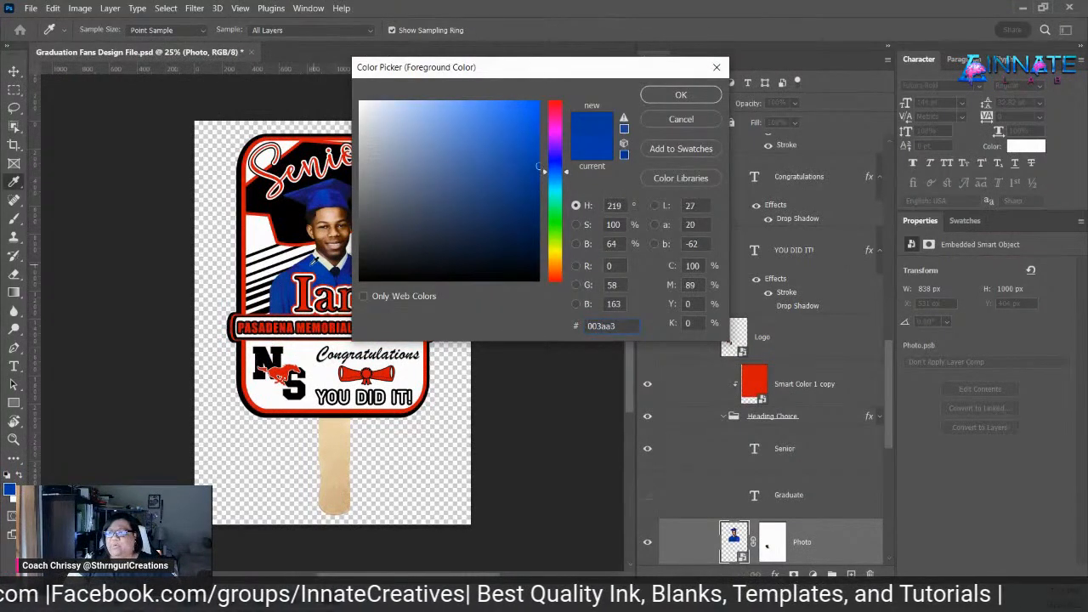
pyautogui.click(323, 270)
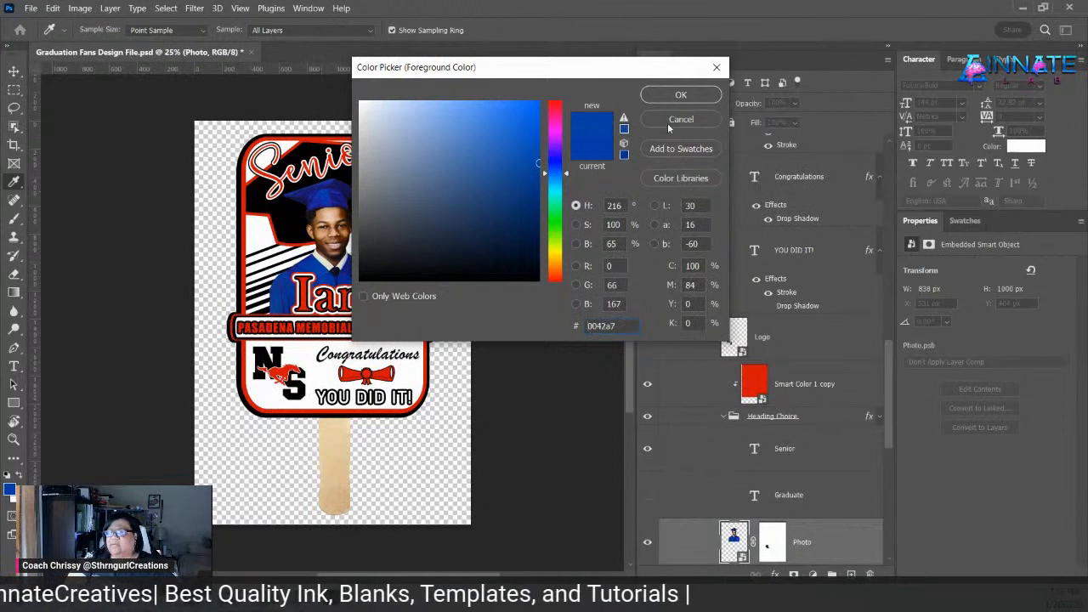
pyautogui.click(678, 95)
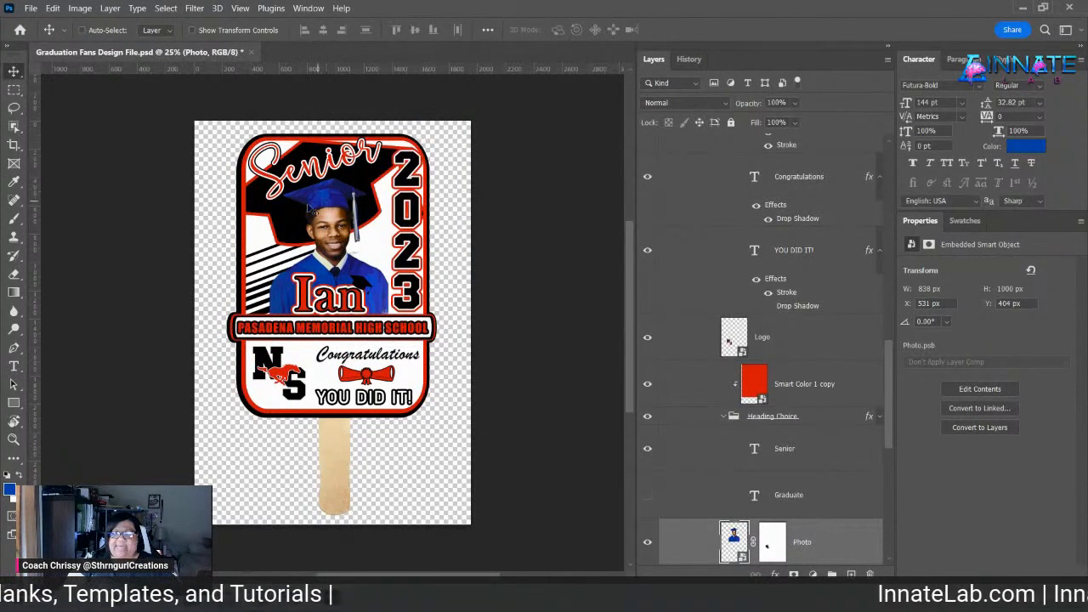
# - Recolour the Smart Color 1 copy fill from red to blue and save it
pyautogui.doubleClick(762, 400)
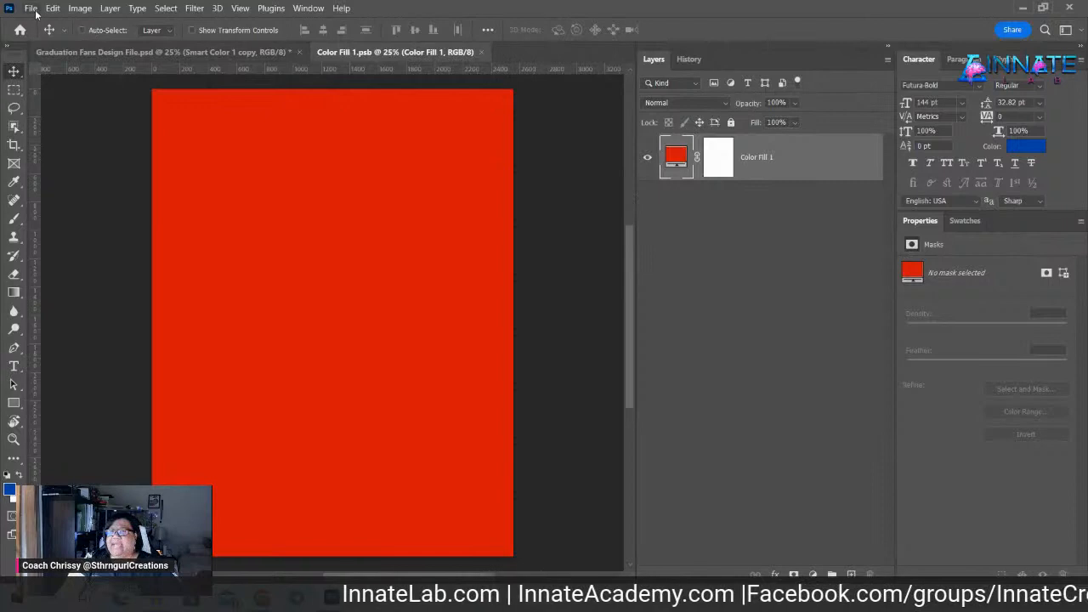
pyautogui.click(976, 222)
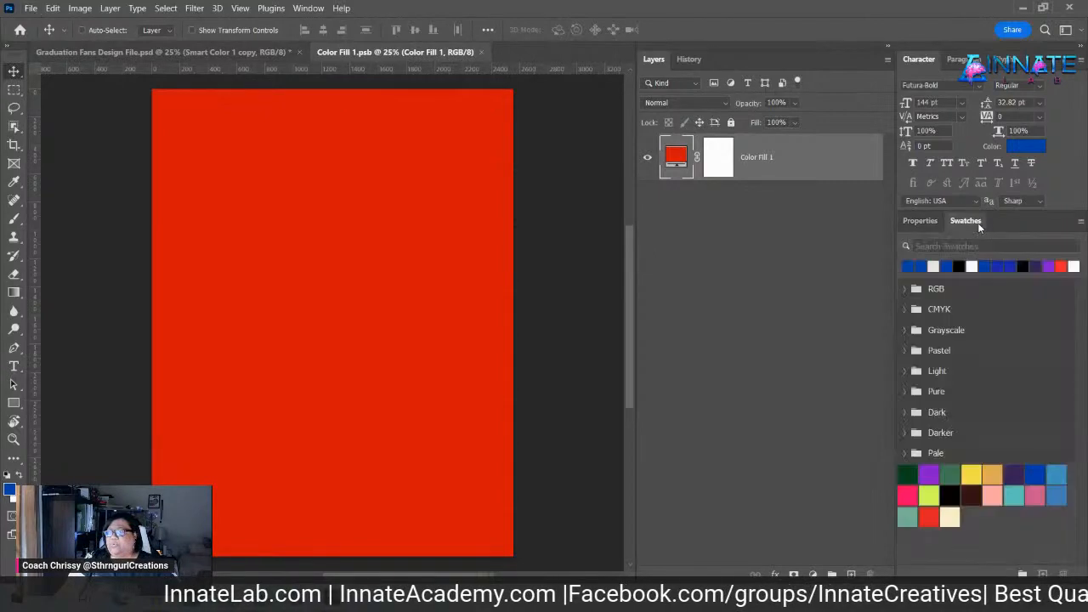
pyautogui.click(908, 267)
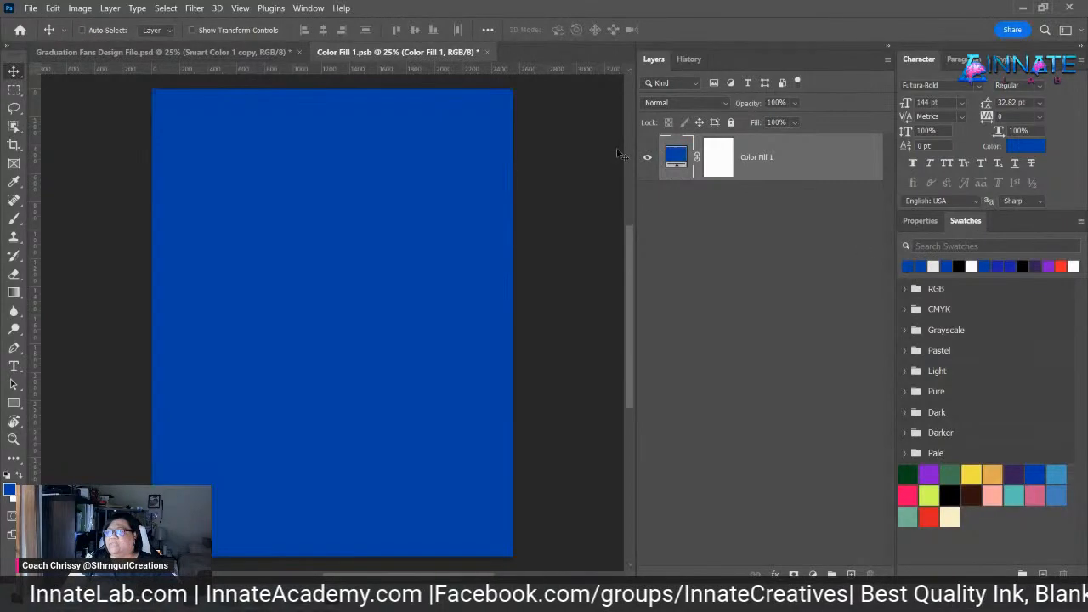
pyautogui.click(486, 51)
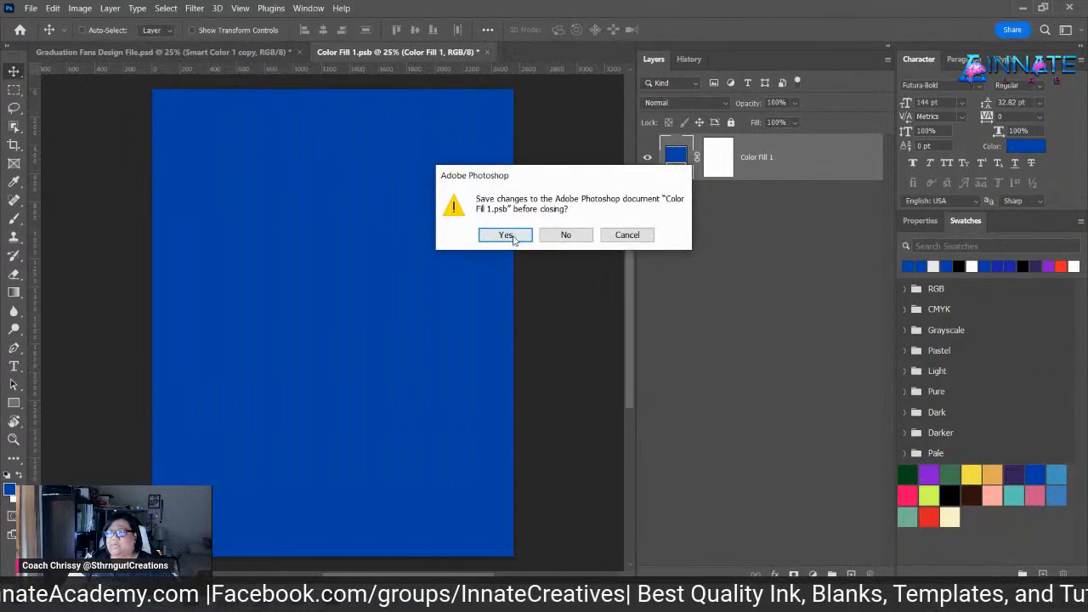
pyautogui.click(506, 236)
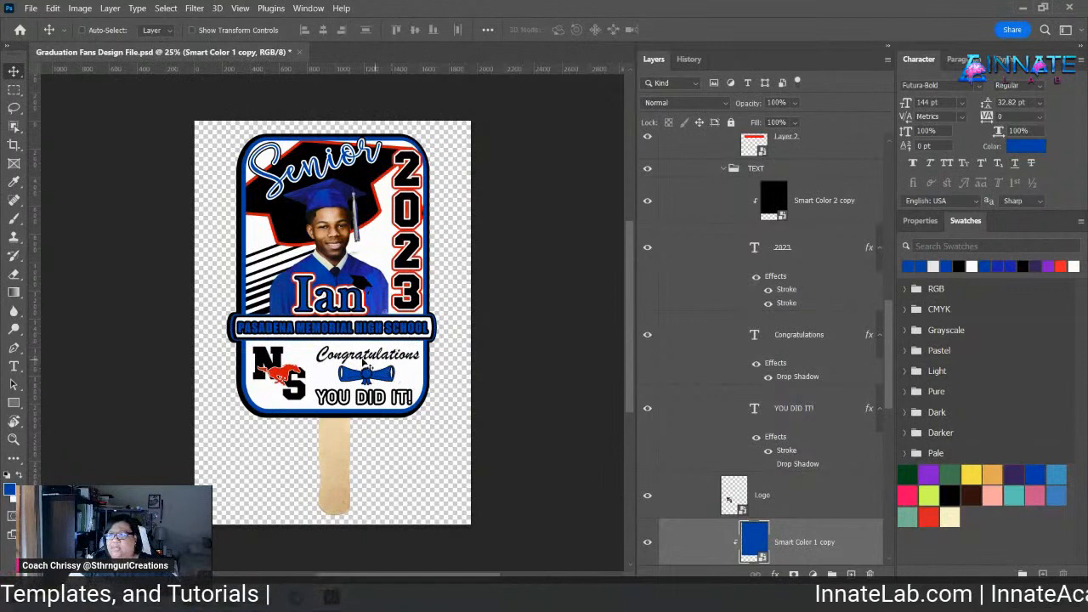
pyautogui.rightClick(340, 372)
pyautogui.press('Escape')
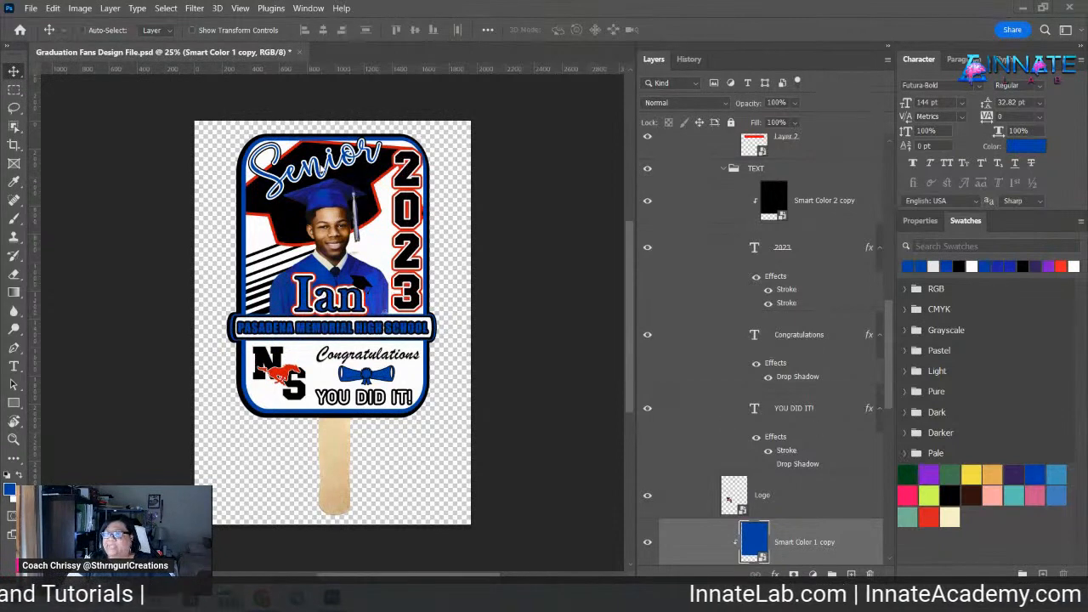
pyautogui.rightClick(321, 173)
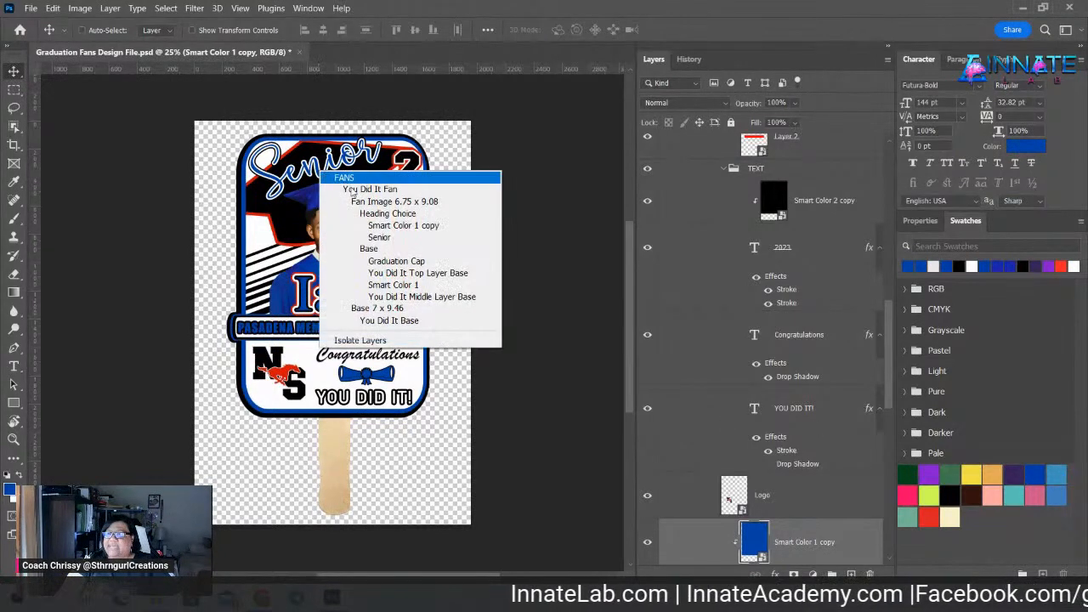
pyautogui.click(384, 238)
pyautogui.scroll(-2, 829, 518)
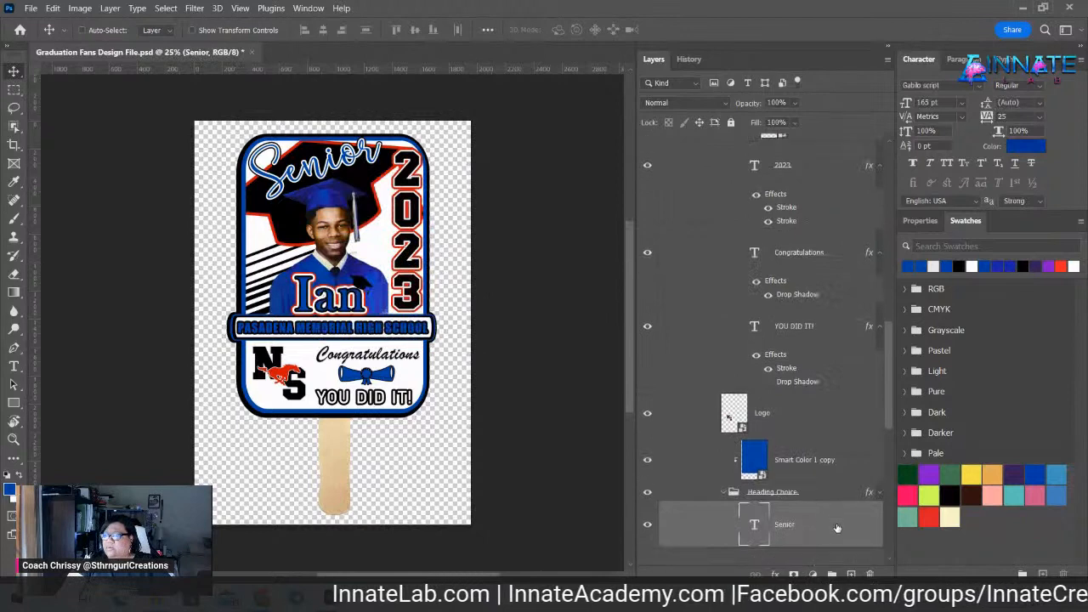
pyautogui.scroll(-1, 824, 497)
pyautogui.click(649, 472)
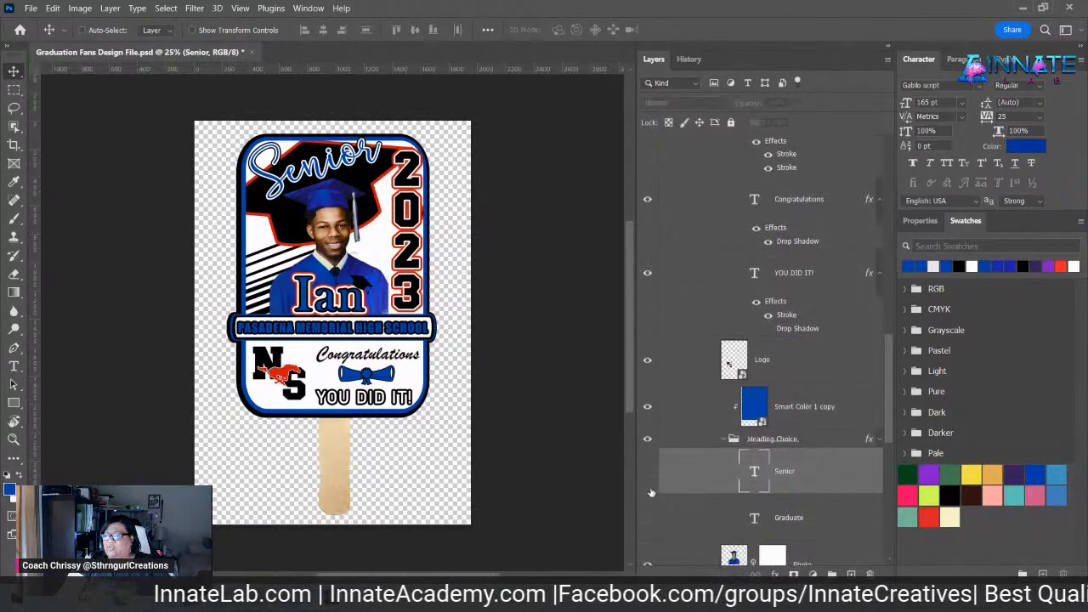
pyautogui.click(648, 517)
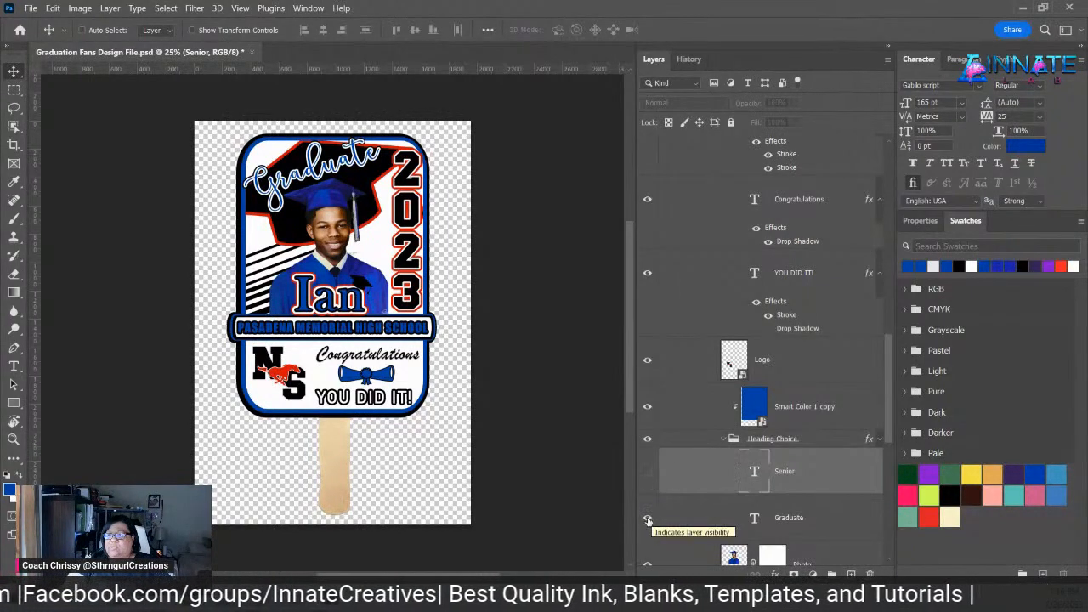
pyautogui.click(647, 518)
pyautogui.click(647, 471)
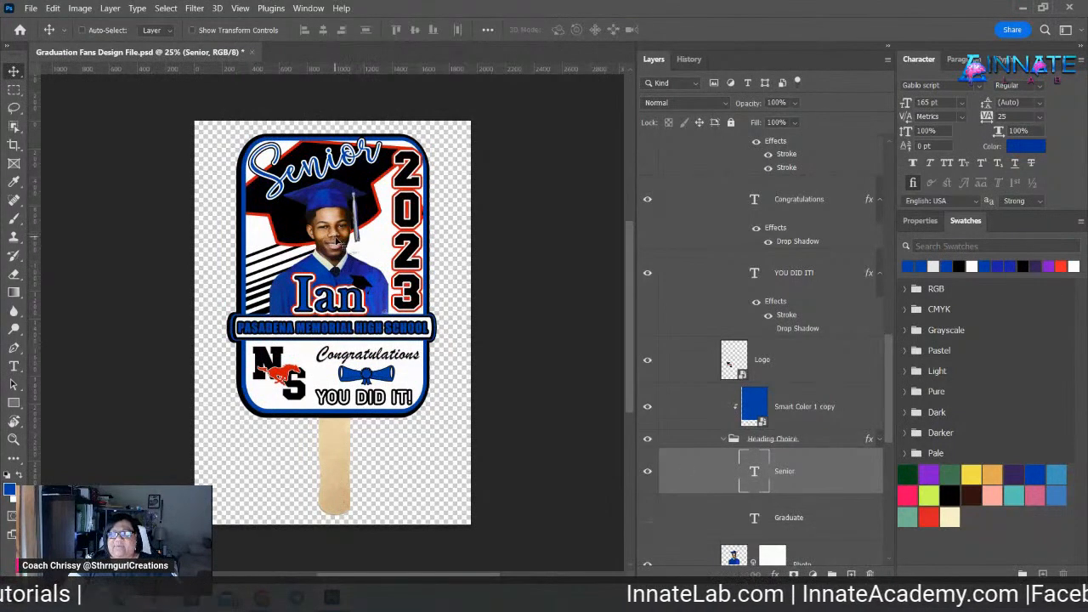
pyautogui.rightClick(371, 201)
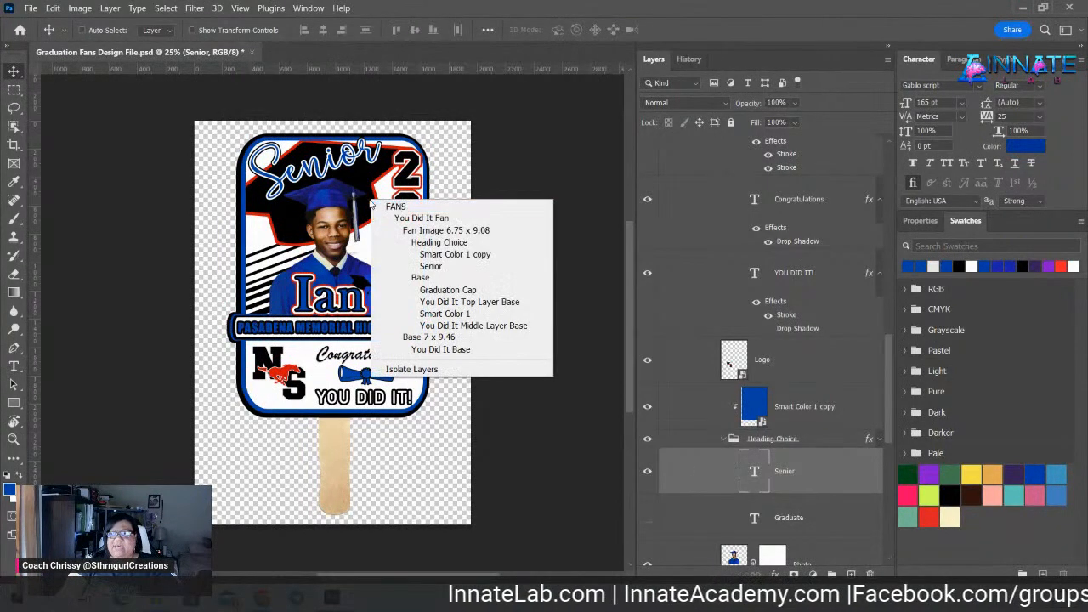
pyautogui.rightClick(324, 337)
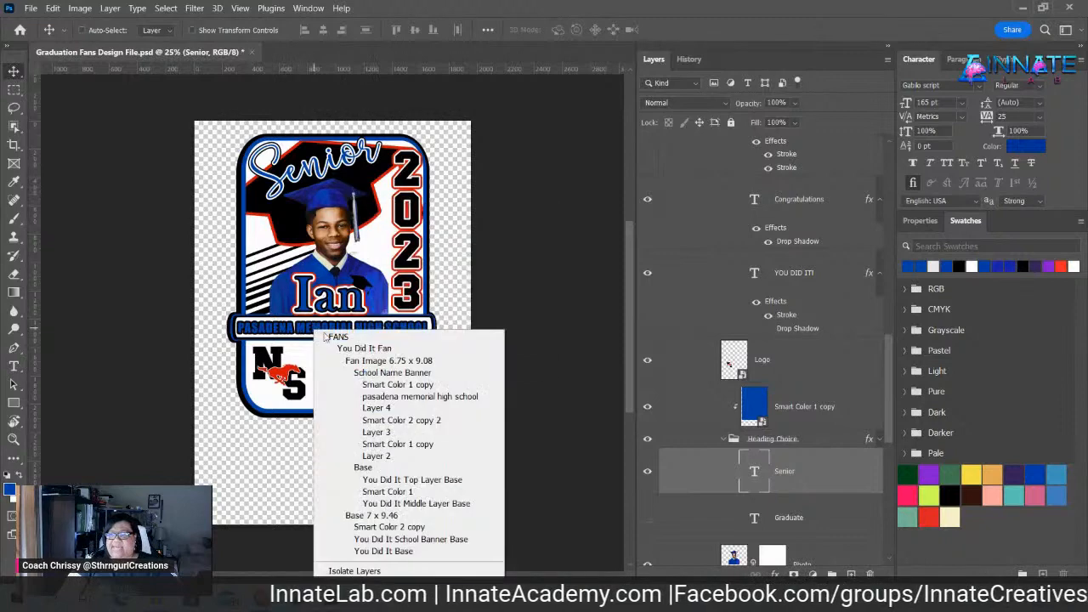
pyautogui.rightClick(285, 372)
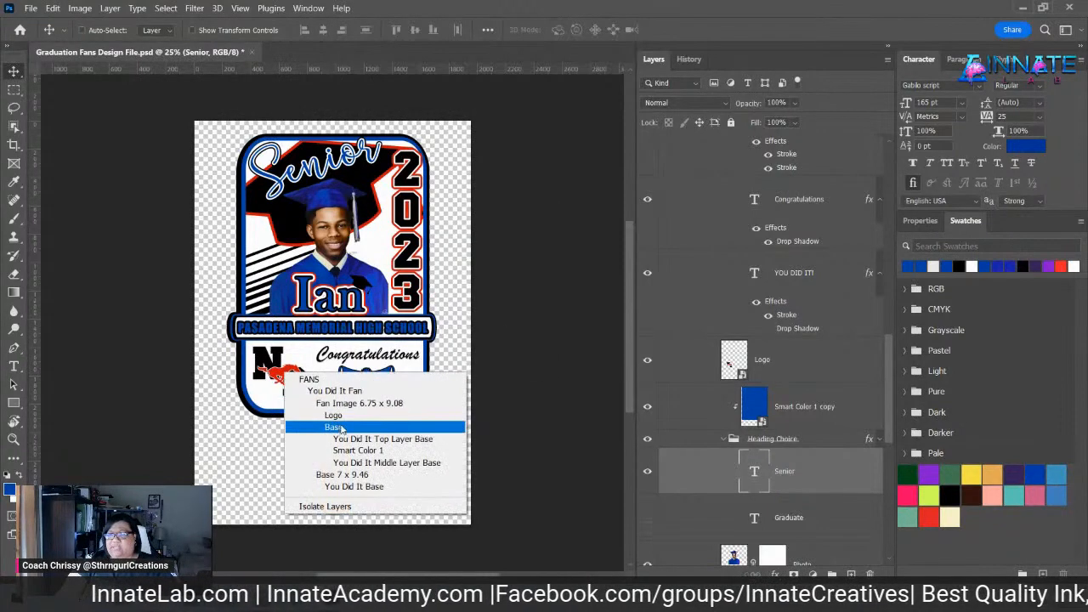
pyautogui.click(333, 415)
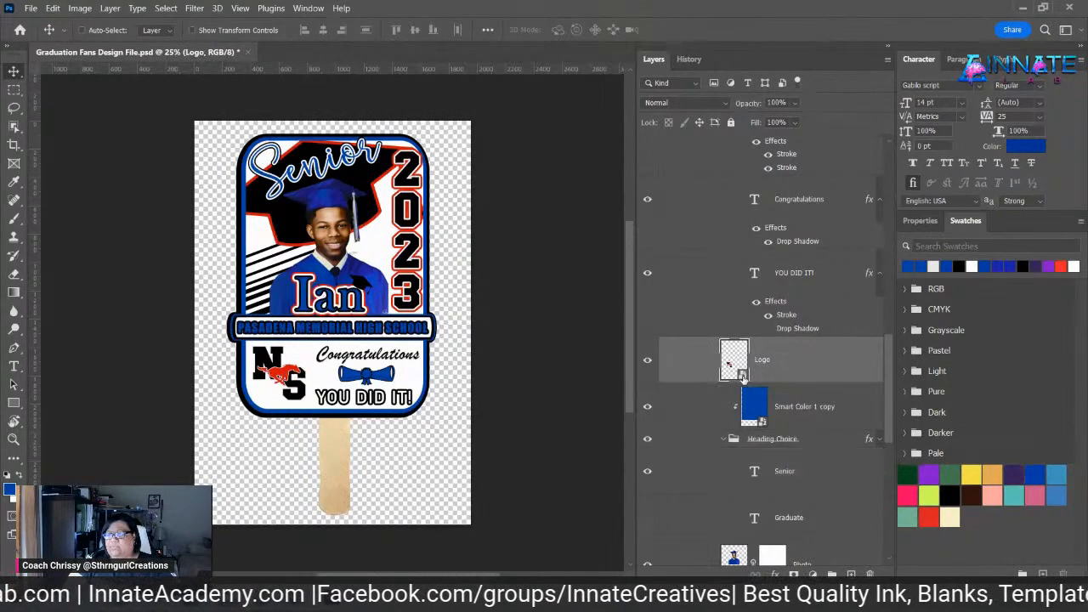
# - Place the Dekaney wolf logo in the Logo smart object and scale it larger
pyautogui.doubleClick(742, 375)
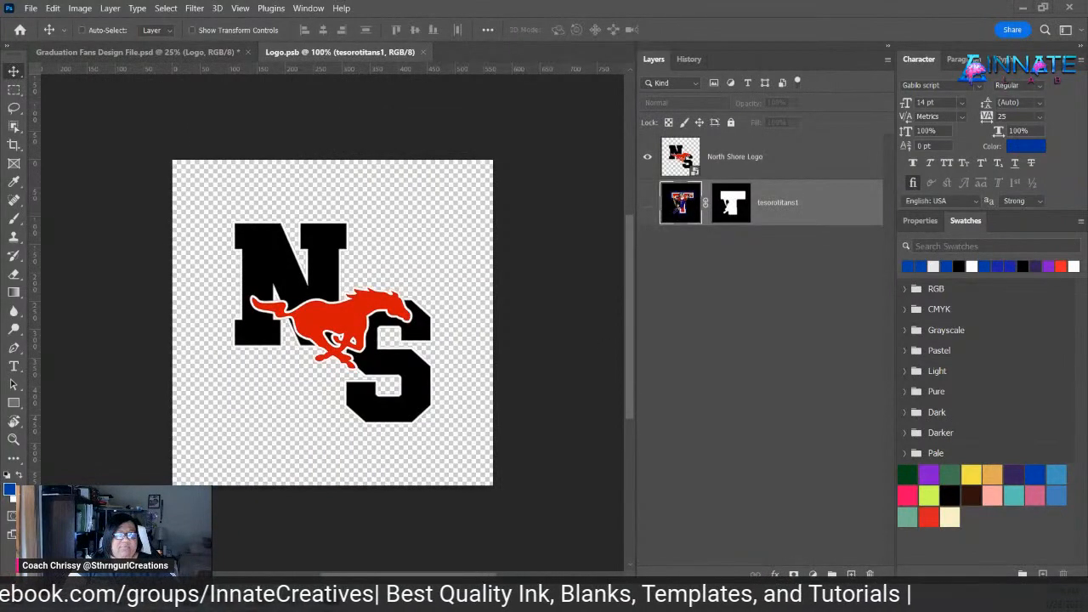
pyautogui.moveTo(155, 500); pyautogui.dragTo(339, 321)
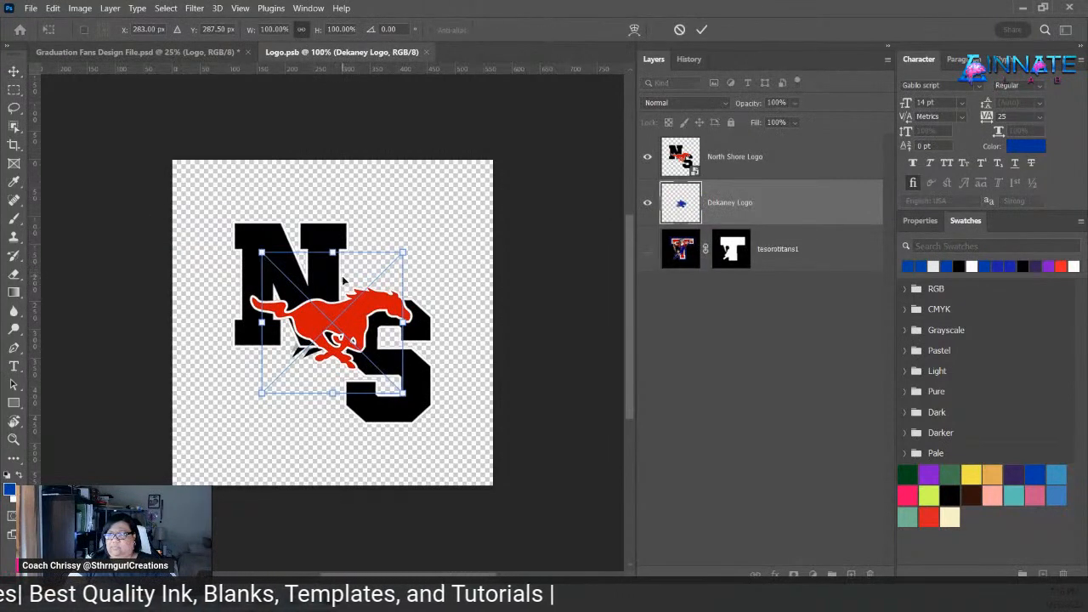
pyautogui.moveTo(332, 253); pyautogui.dragTo(334, 137)
pyautogui.moveTo(334, 393); pyautogui.dragTo(337, 464)
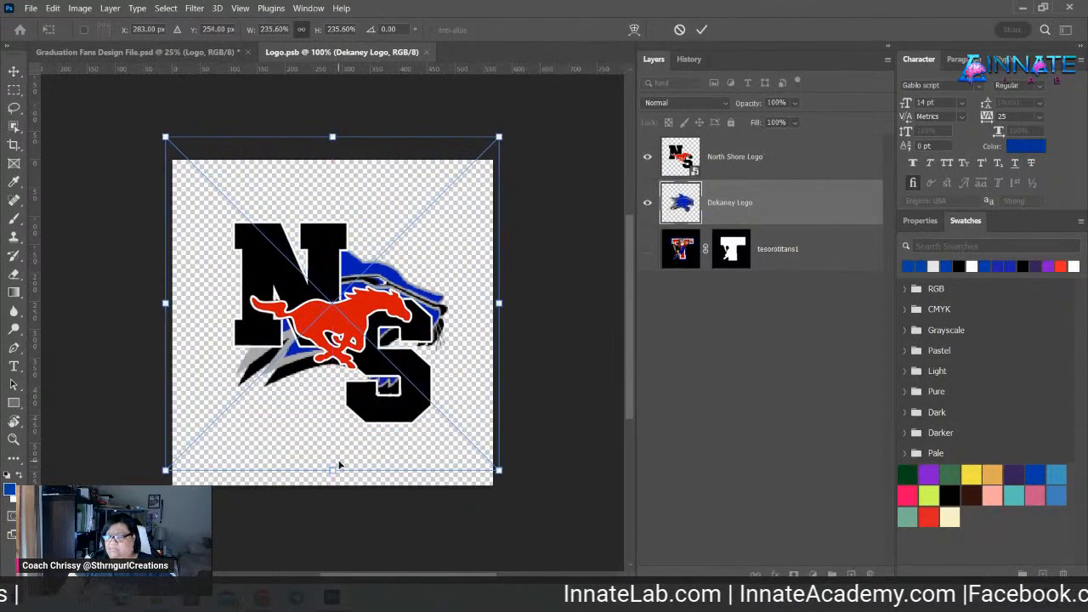
pyautogui.press('Return')
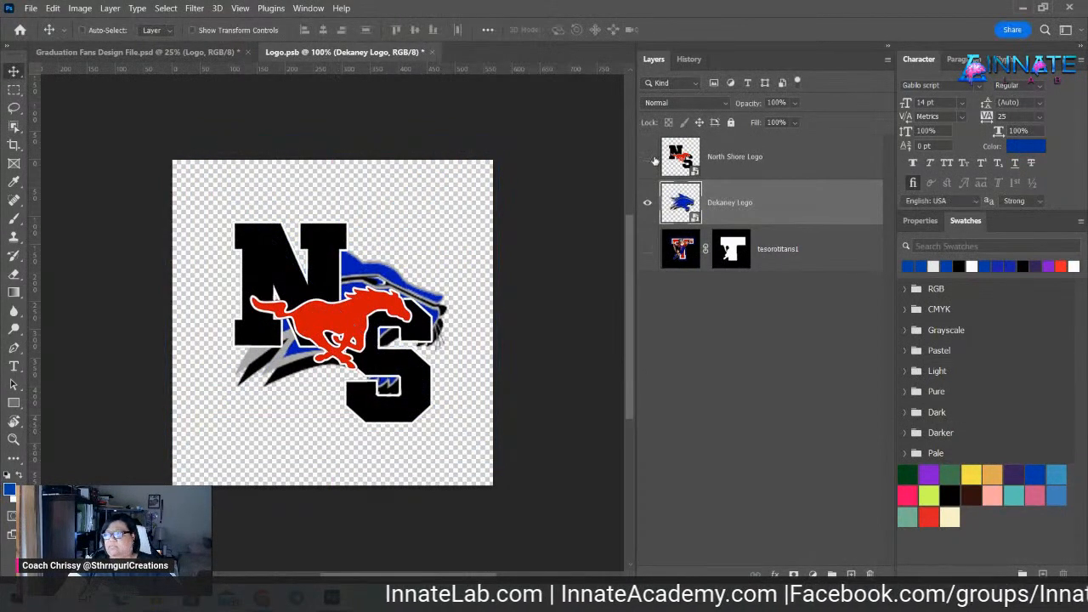
# - Hide the NS mustang logo and save the logo file
pyautogui.click(647, 157)
pyautogui.click(432, 52)
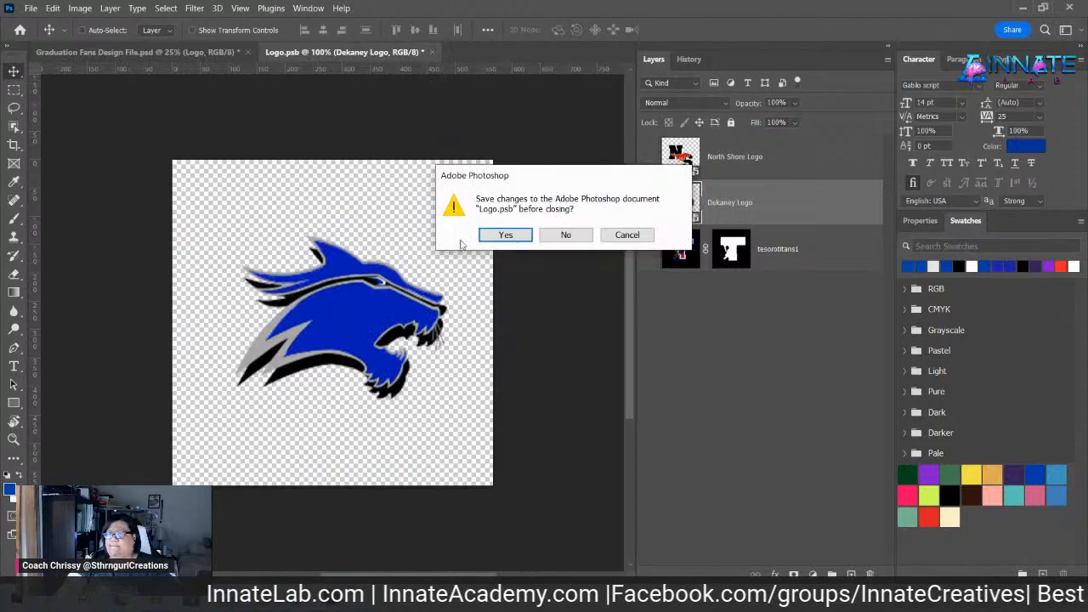
pyautogui.click(495, 236)
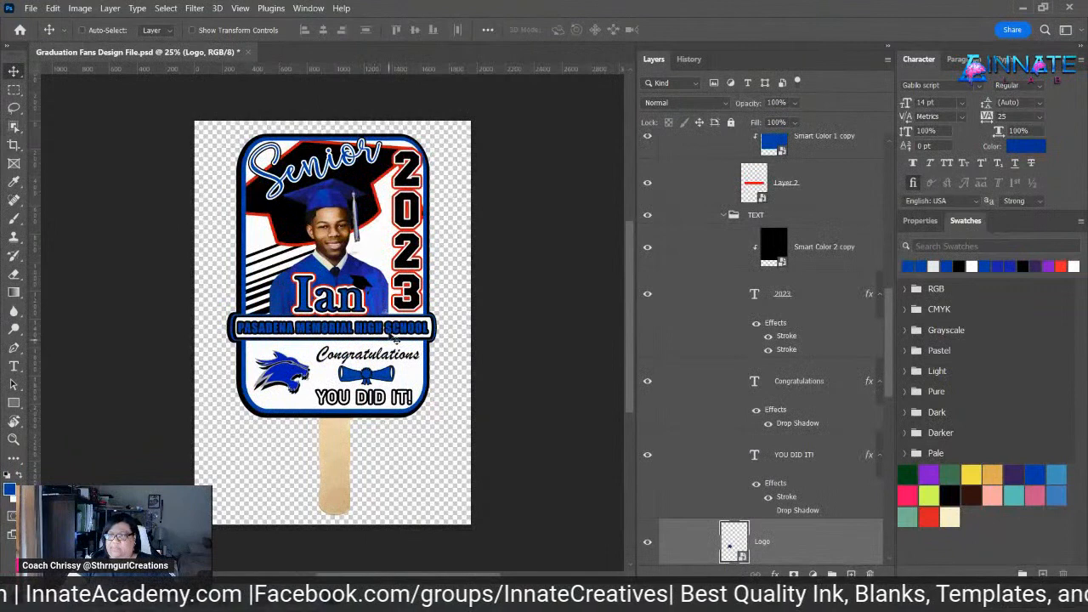
# - Select the Graduation Cap layer from the canvas layer list
pyautogui.rightClick(371, 199)
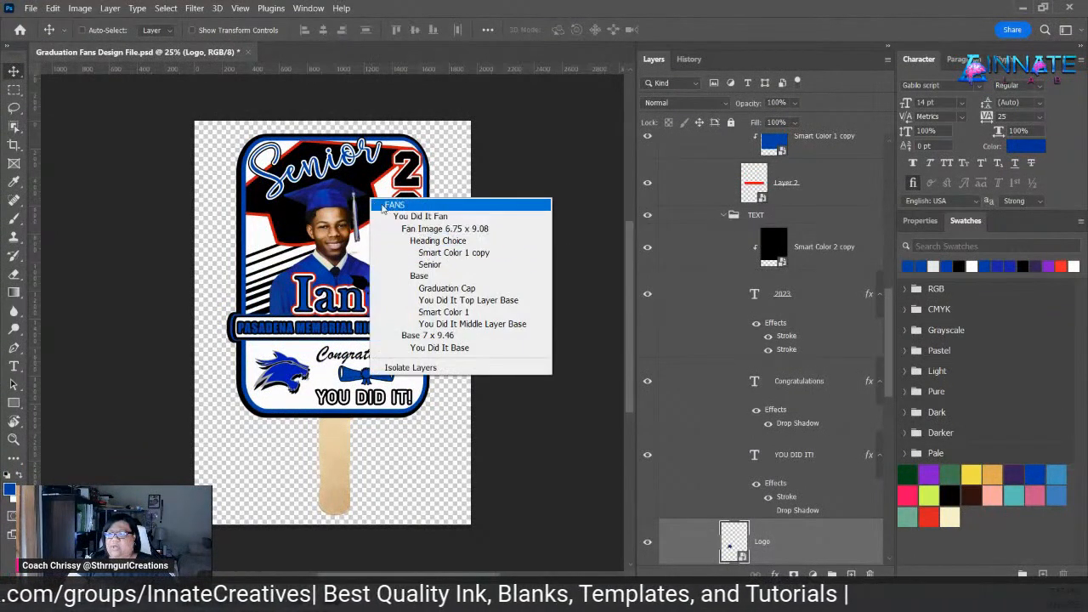
pyautogui.rightClick(361, 179)
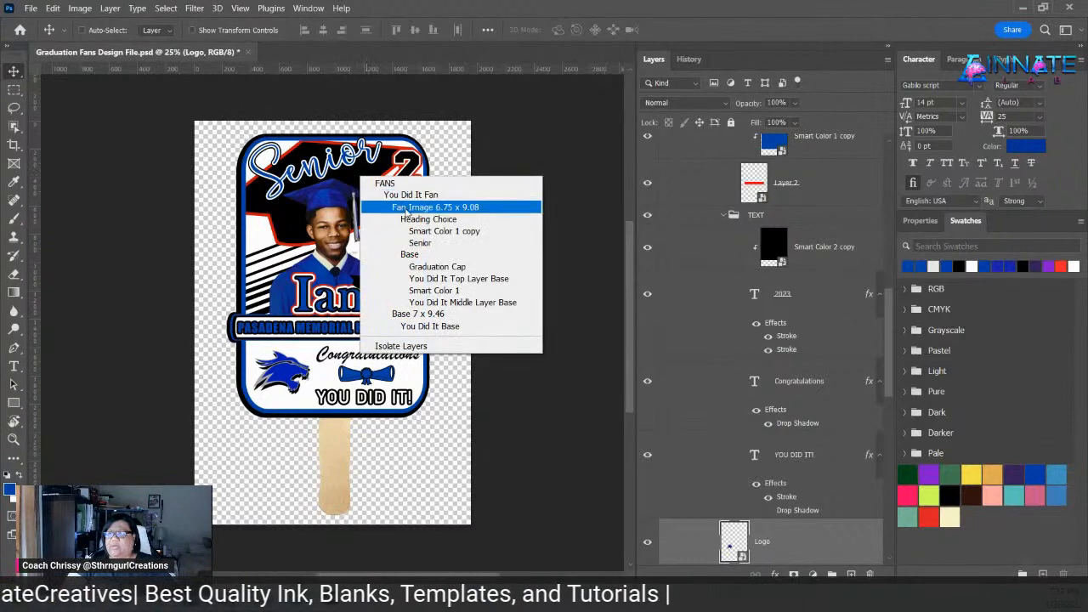
pyautogui.click(437, 266)
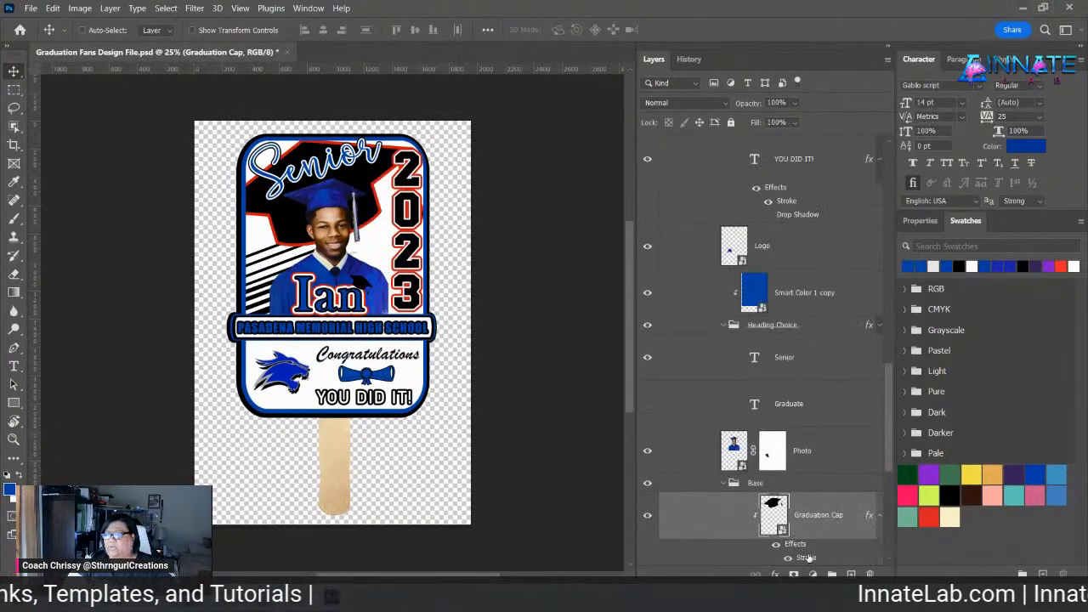
# - Change the cap's 21 px outside stroke colour from red to the blue accent colour
pyautogui.doubleClick(798, 525)
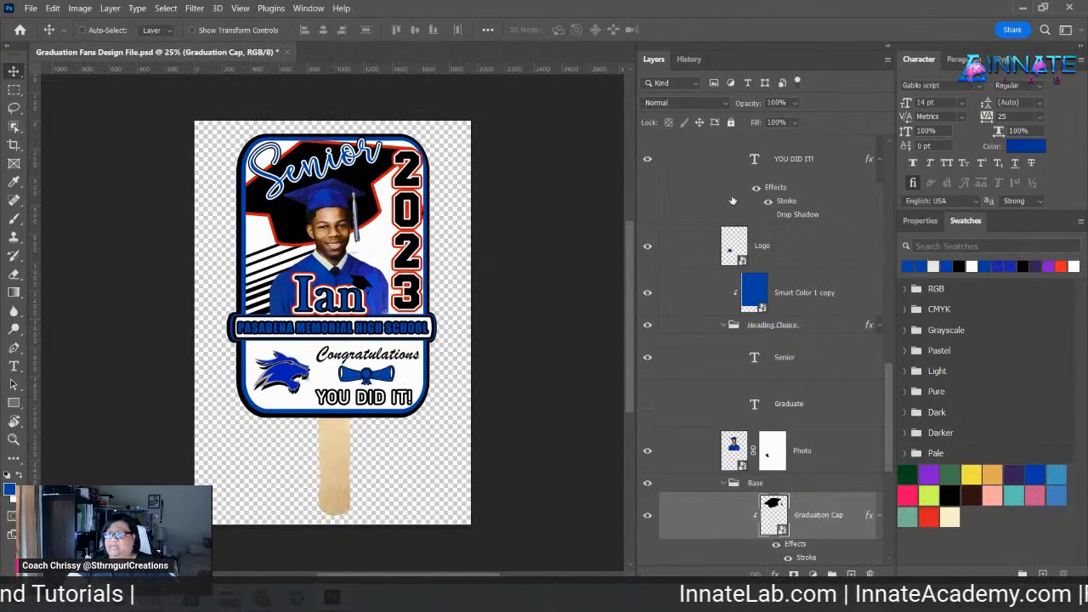
pyautogui.click(690, 199)
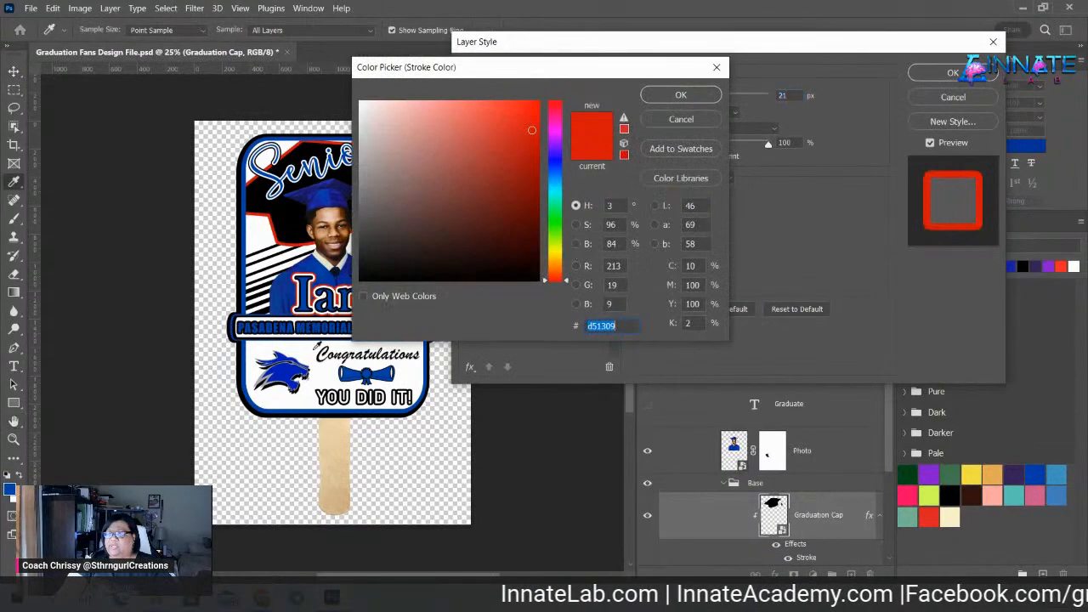
pyautogui.write('ffffff')
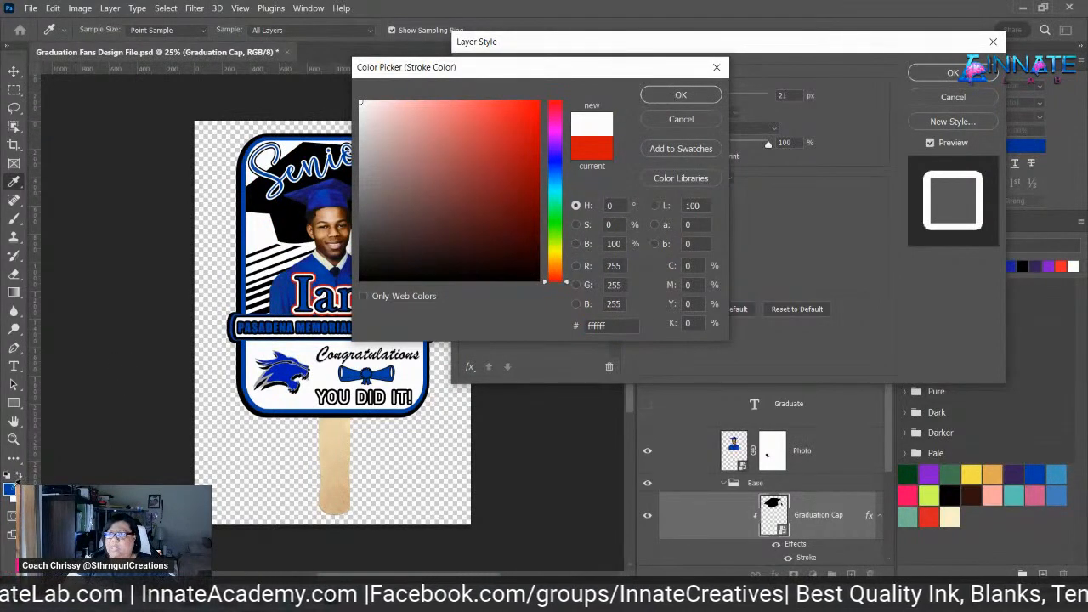
pyautogui.click(12, 486)
pyautogui.click(688, 97)
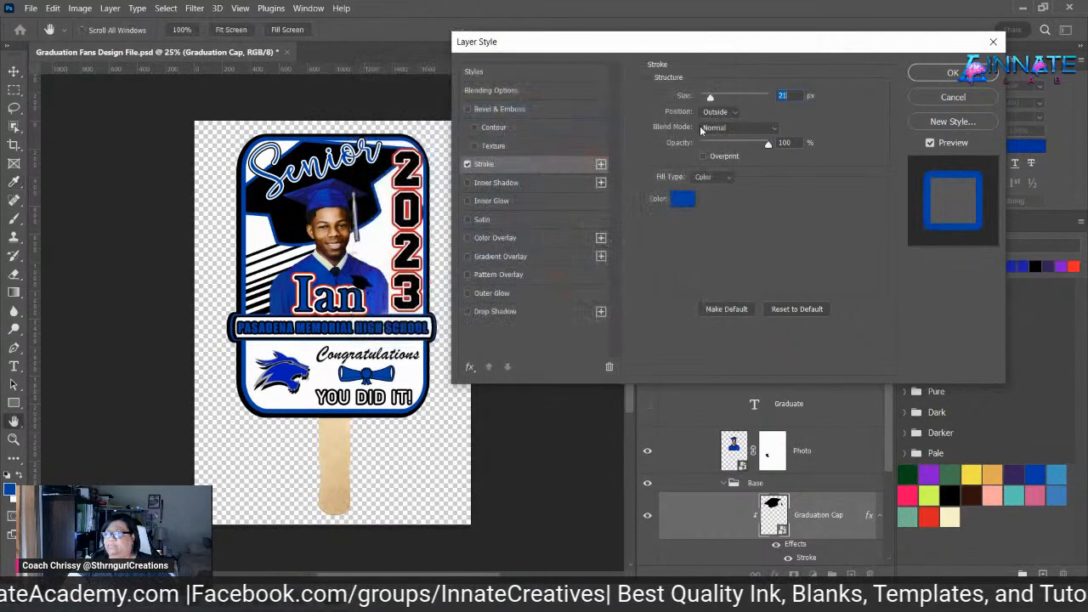
pyautogui.click(937, 77)
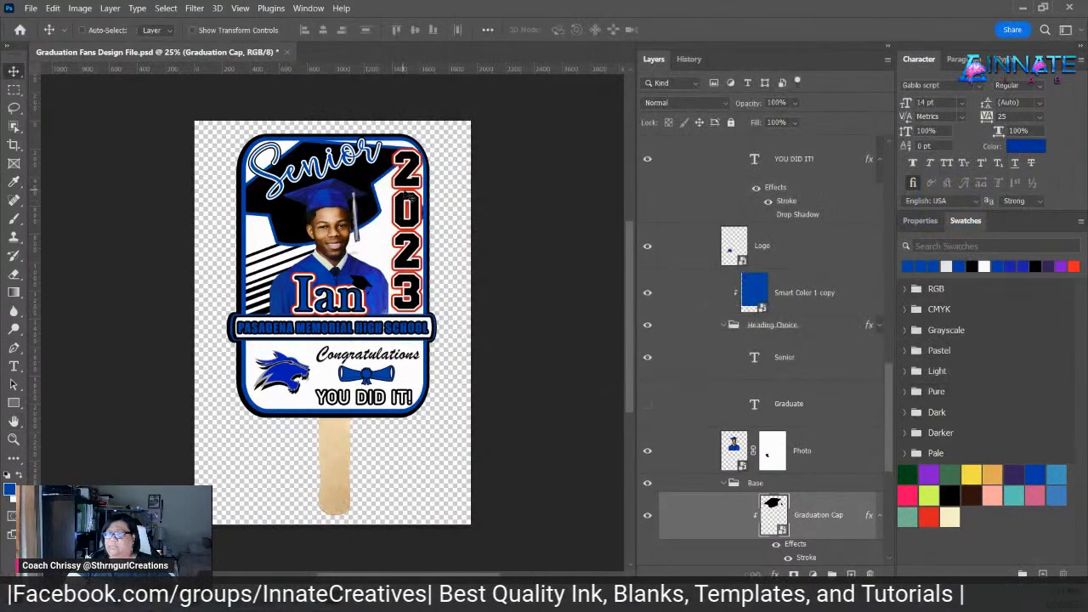
# - Select the 2023 text layer and recolour its second, 23 px outside stroke blue
pyautogui.rightClick(408, 195)
pyautogui.click(464, 256)
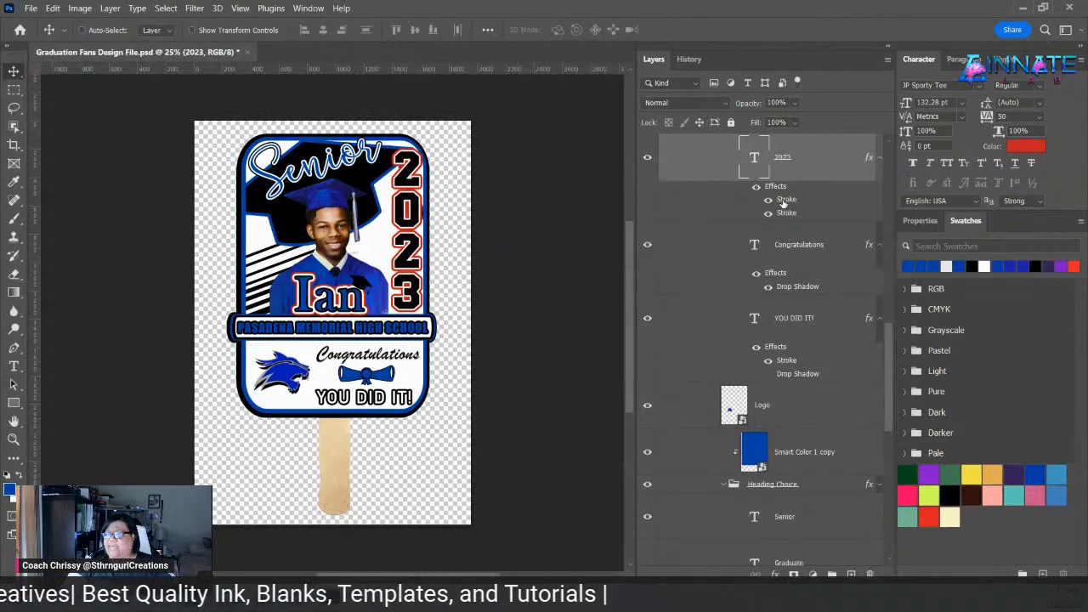
pyautogui.doubleClick(783, 200)
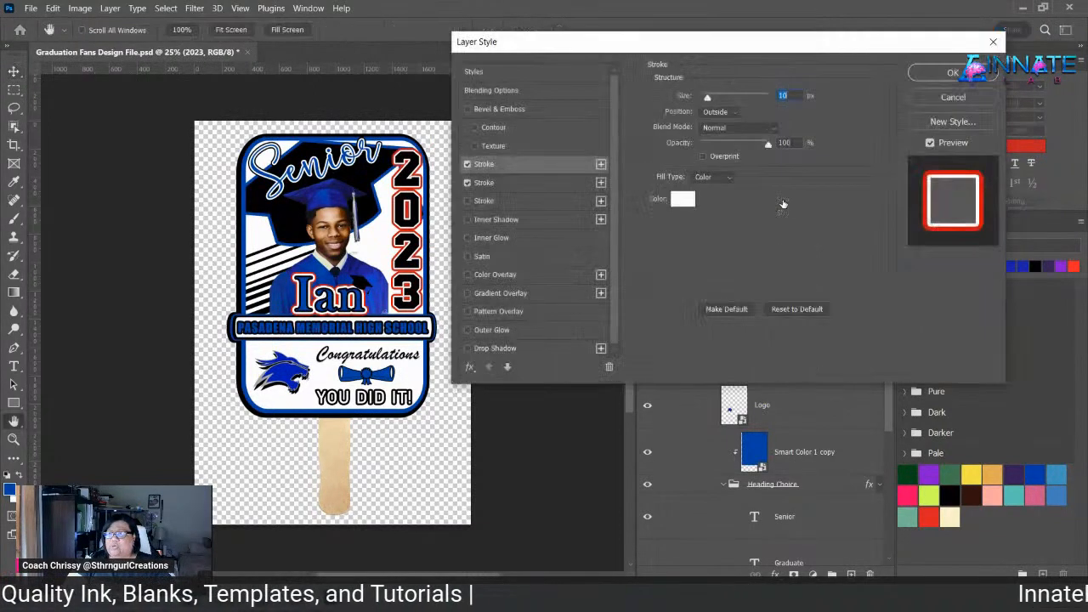
pyautogui.click(551, 178)
pyautogui.click(678, 201)
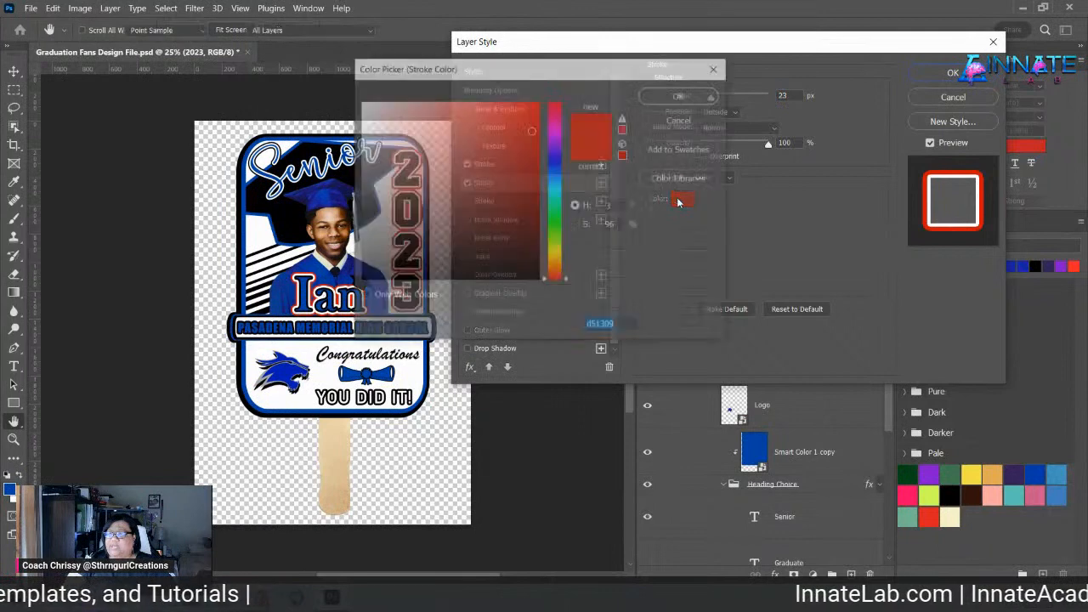
pyautogui.click(13, 486)
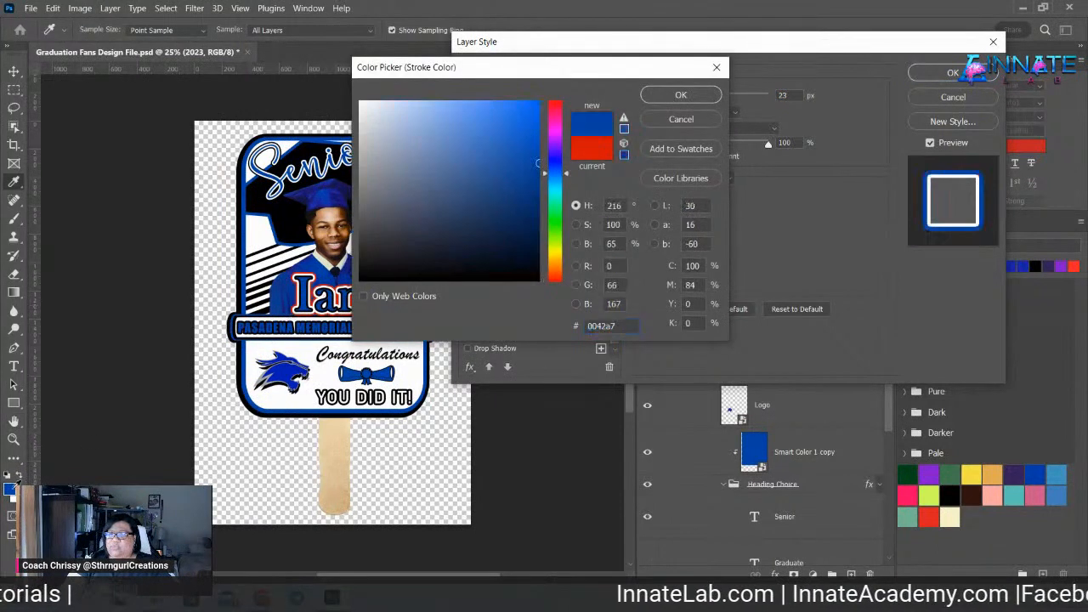
pyautogui.click(676, 96)
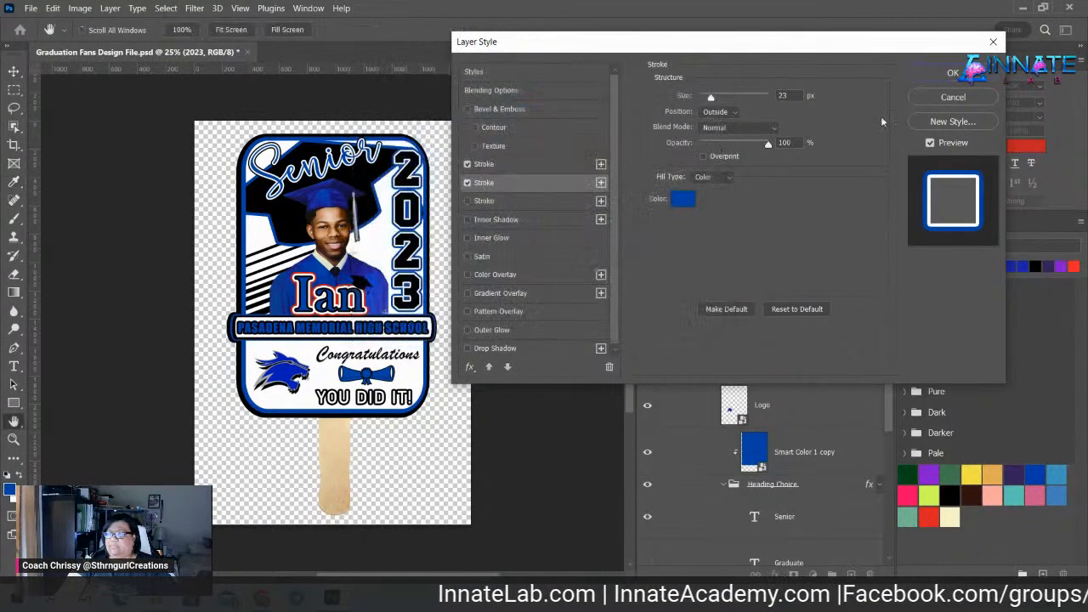
pyautogui.click(950, 74)
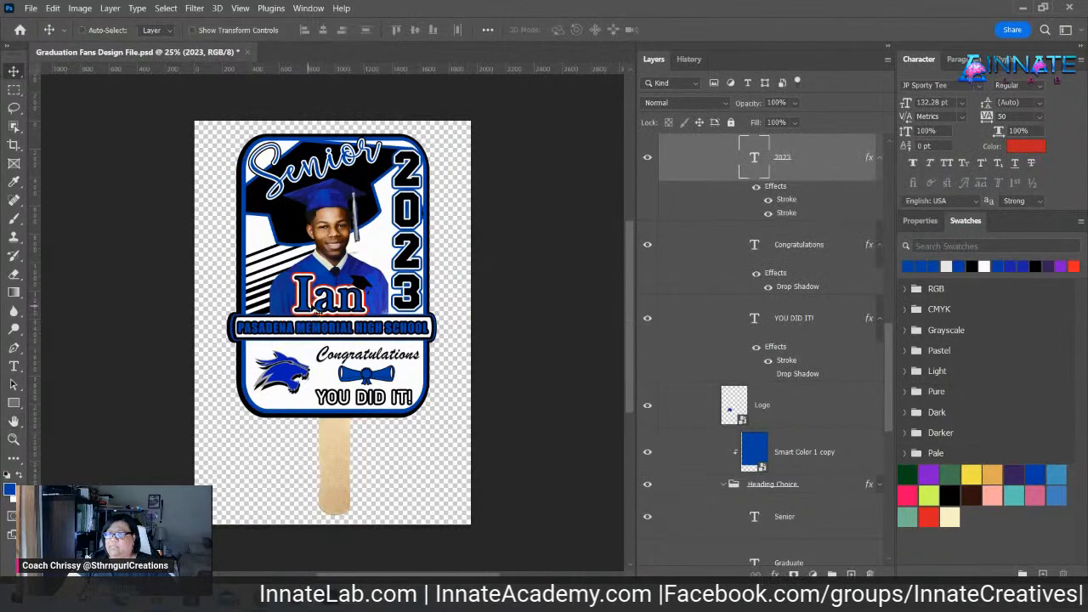
pyautogui.rightClick(332, 301)
# - Retype the Ian name layer as DJ and nudge it slightly to the right
pyautogui.click(378, 354)
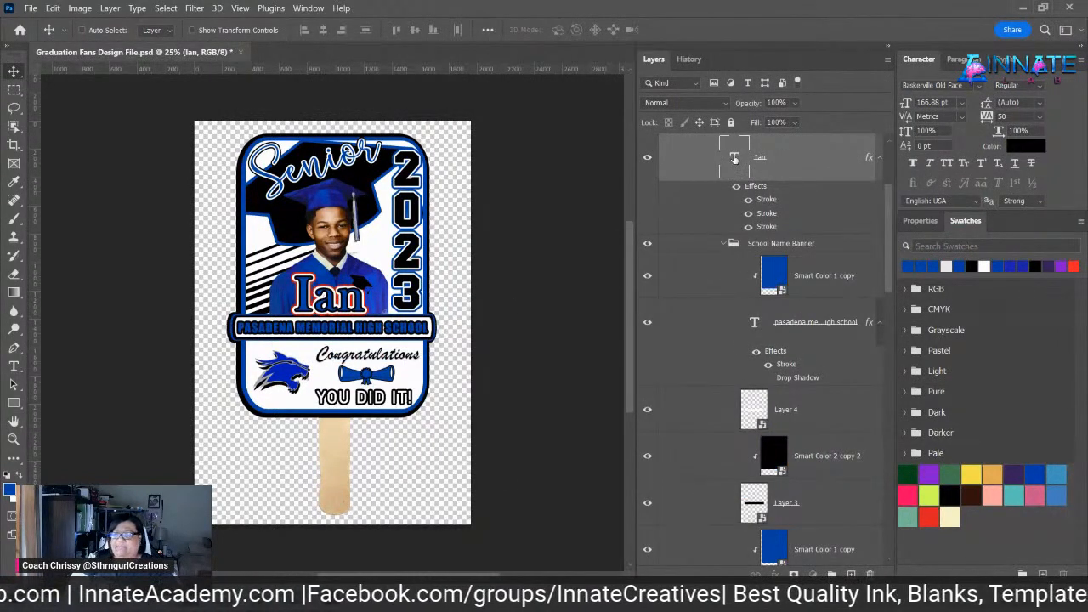
pyautogui.doubleClick(734, 159)
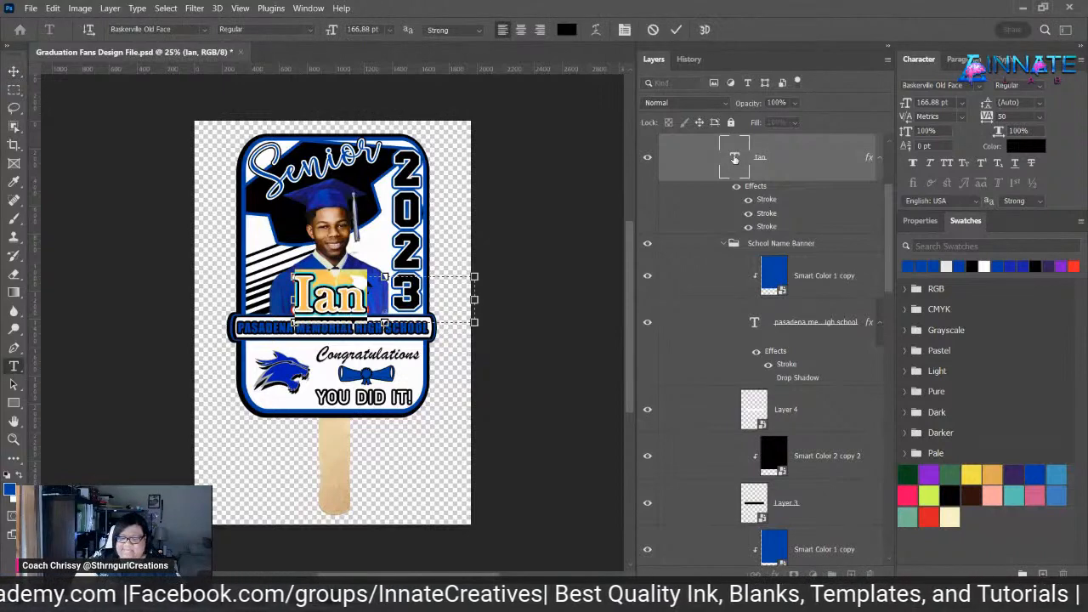
pyautogui.write('DSJ')
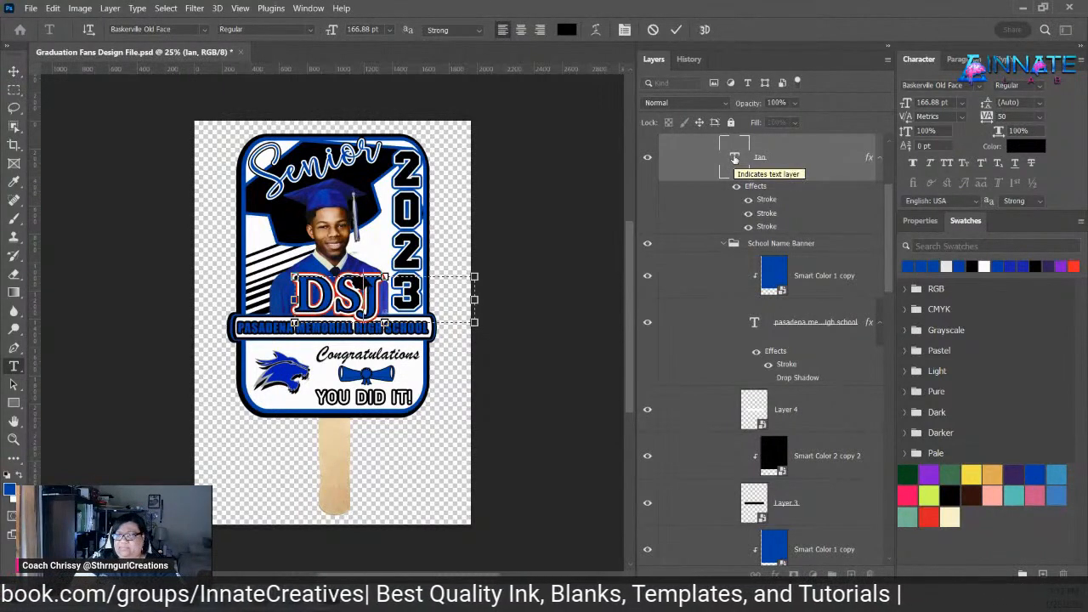
pyautogui.press('BackSpace')
pyautogui.press('BackSpace')
pyautogui.write('J')
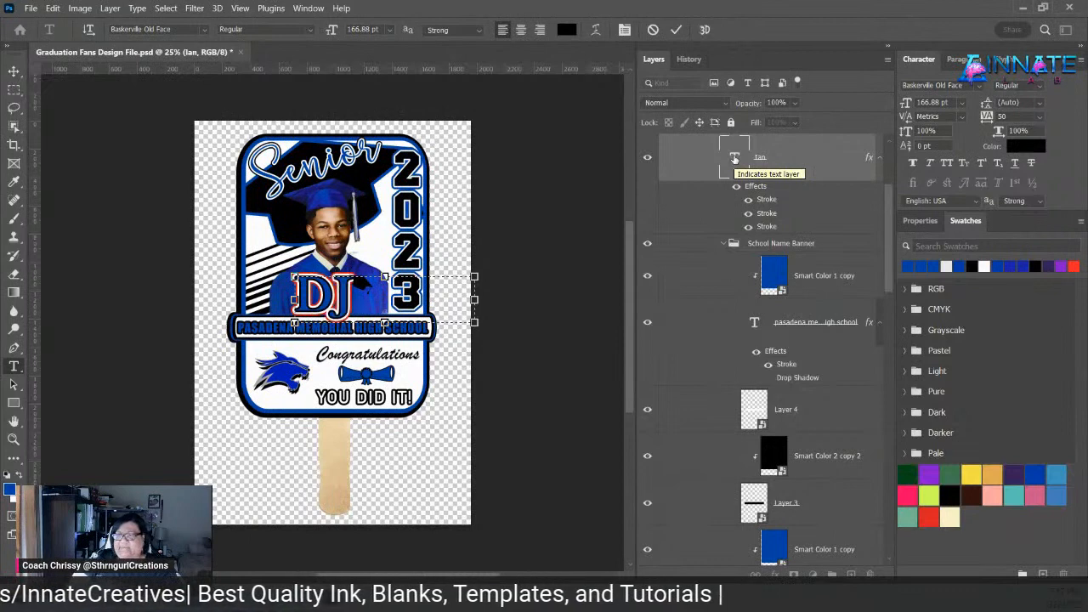
pyautogui.hotkey('ctrl', 'Return')
pyautogui.press('v')
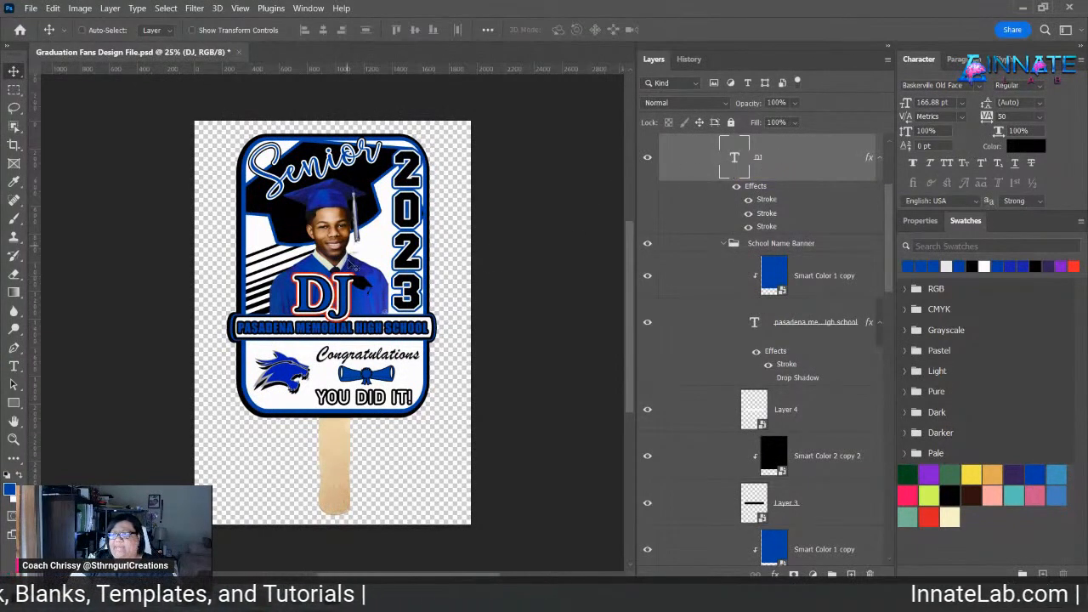
pyautogui.moveTo(347, 297); pyautogui.dragTo(362, 295)
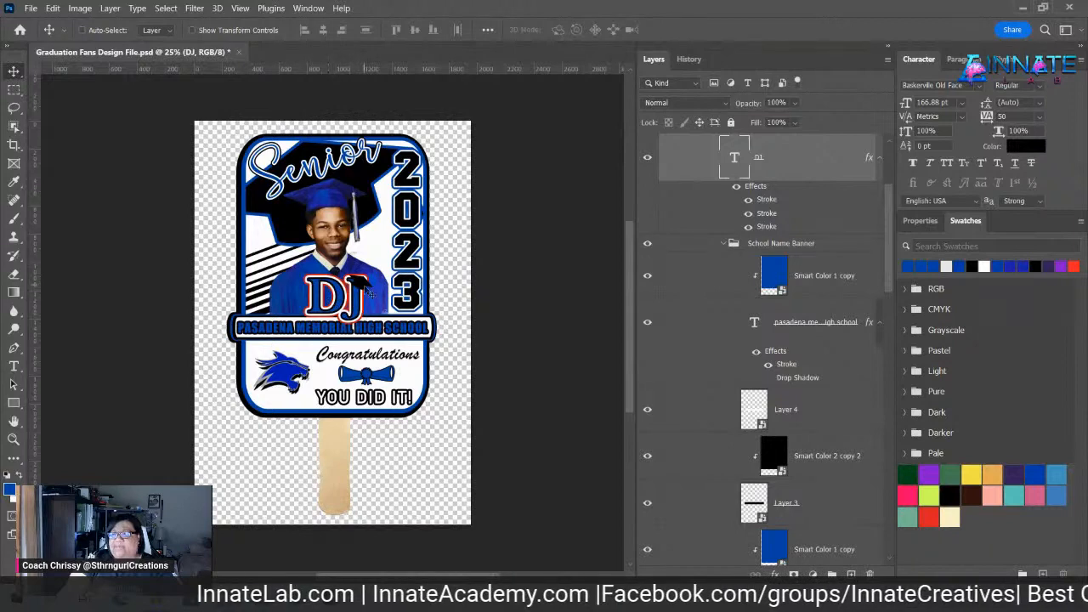
# - Nudge the Mini Grad Cap layer slightly up and right near the name
pyautogui.rightClick(364, 286)
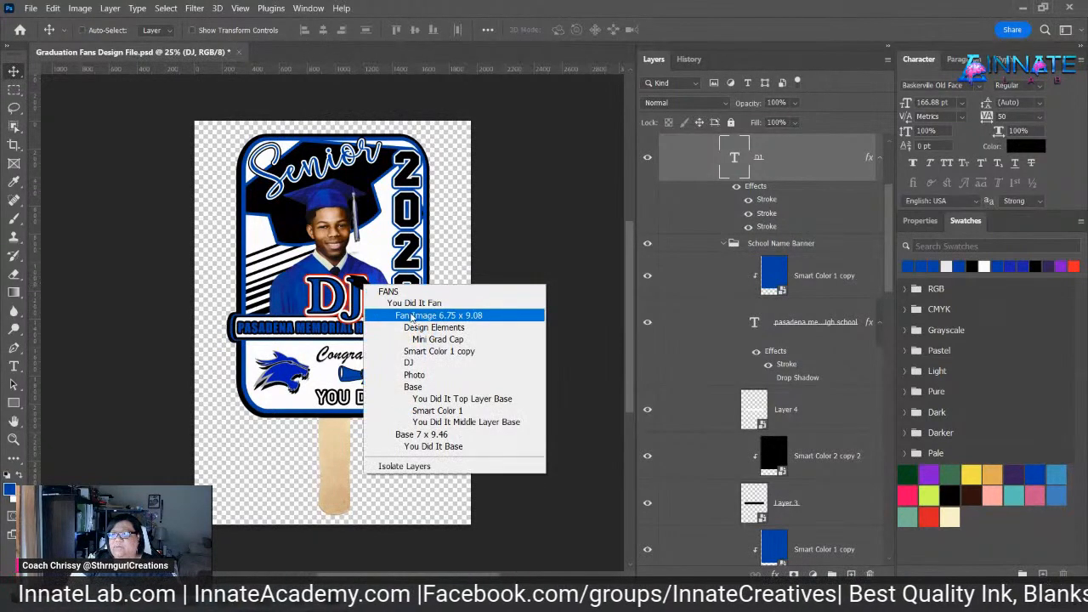
pyautogui.click(398, 339)
pyautogui.moveTo(359, 289)
pyautogui.mouseDown()
pyautogui.moveTo(368, 276)
pyautogui.moveTo(364, 284)
pyautogui.mouseUp()
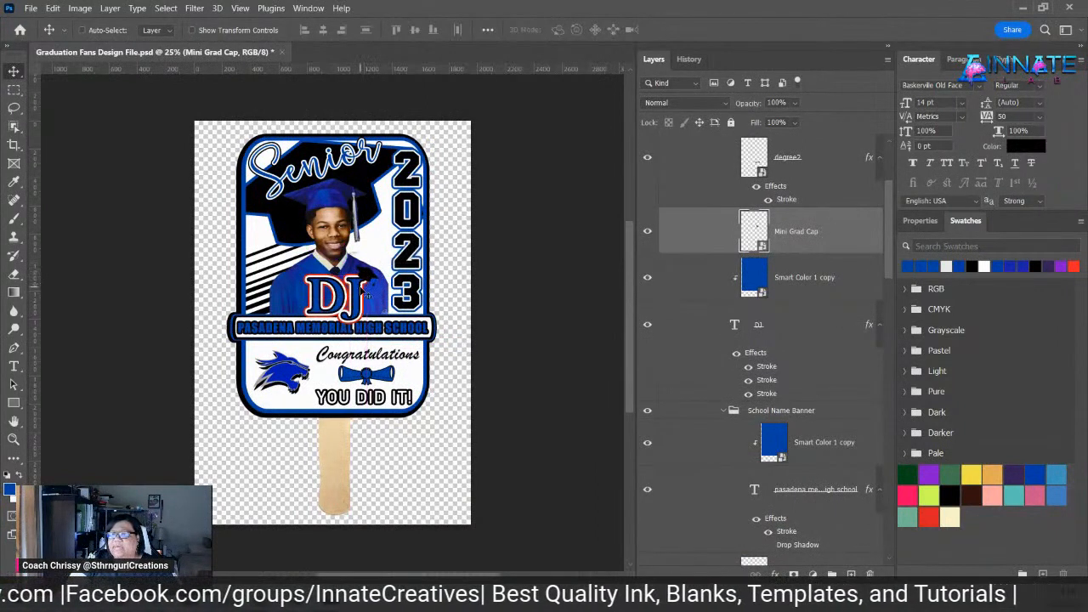
# - Recolour the DJ text's third, 38 px outside stroke from red to blue
pyautogui.rightClick(362, 289)
pyautogui.click(804, 319)
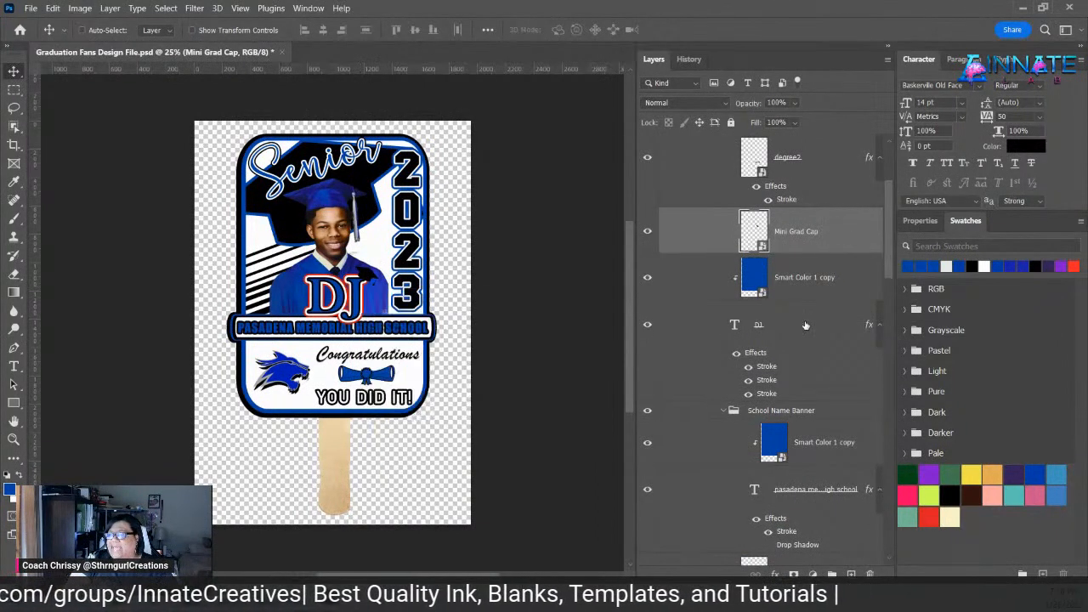
pyautogui.click(805, 370)
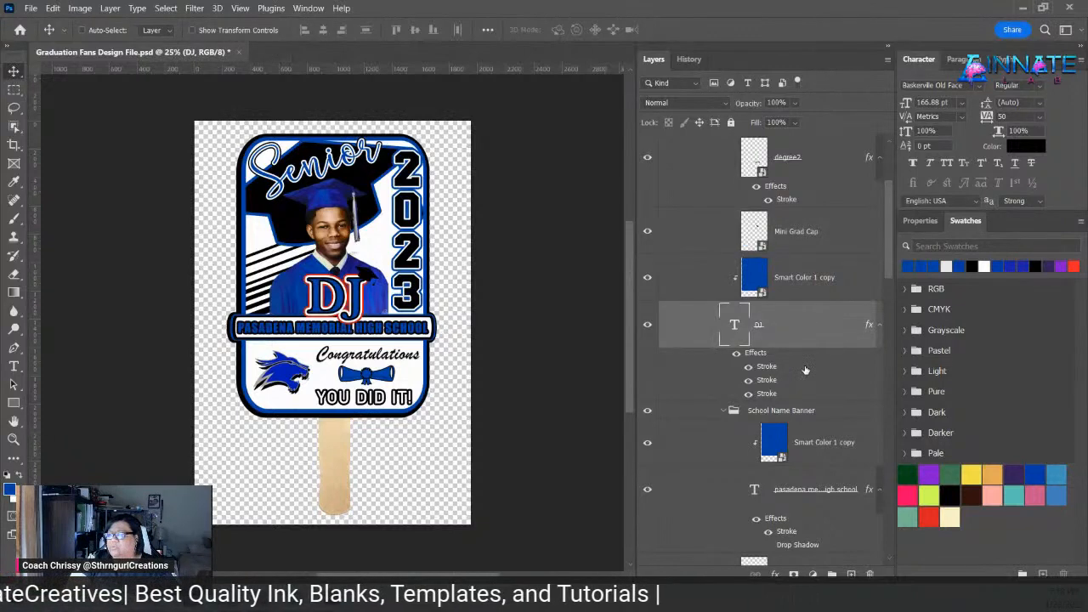
pyautogui.doubleClick(768, 374)
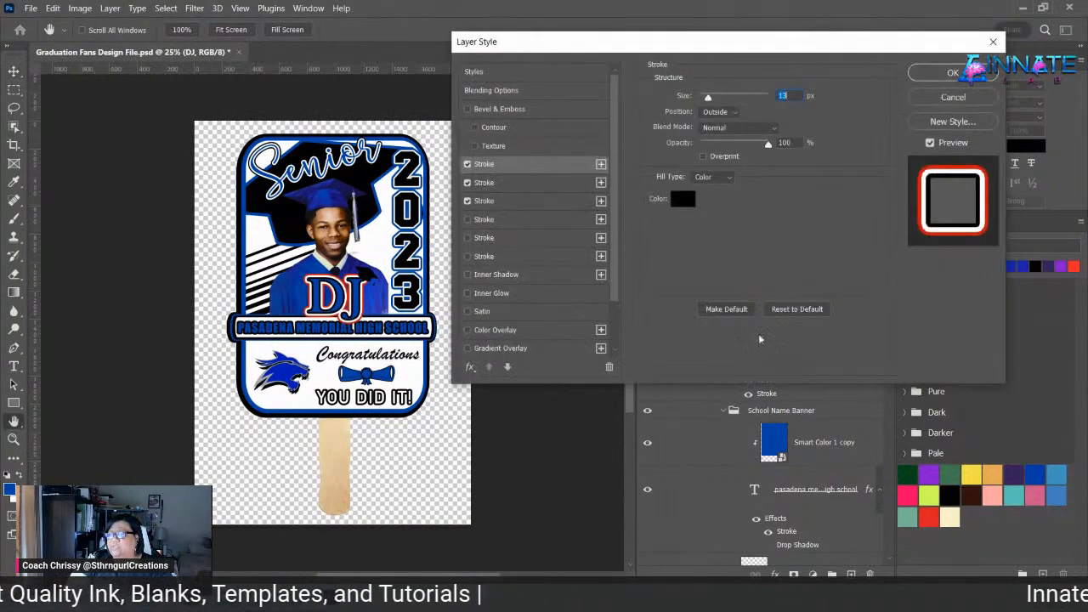
pyautogui.click(541, 202)
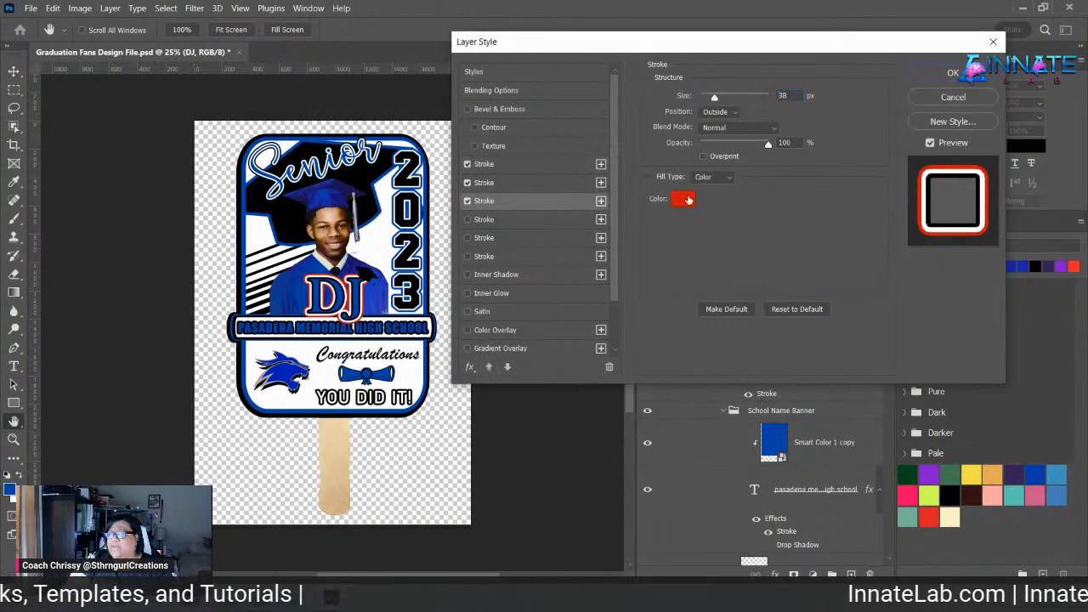
pyautogui.click(683, 199)
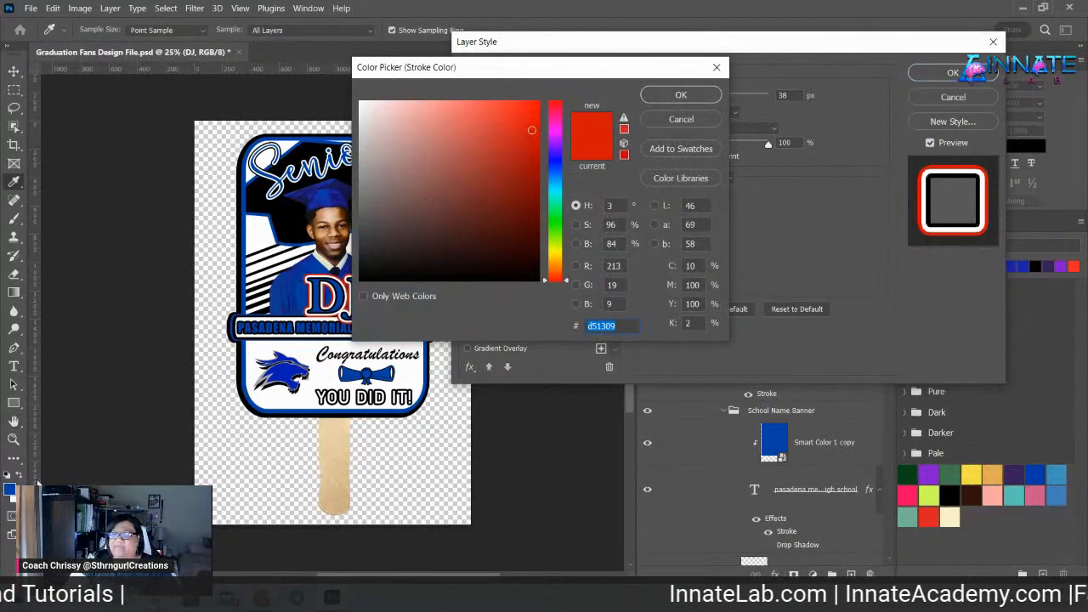
pyautogui.click(11, 487)
pyautogui.click(697, 97)
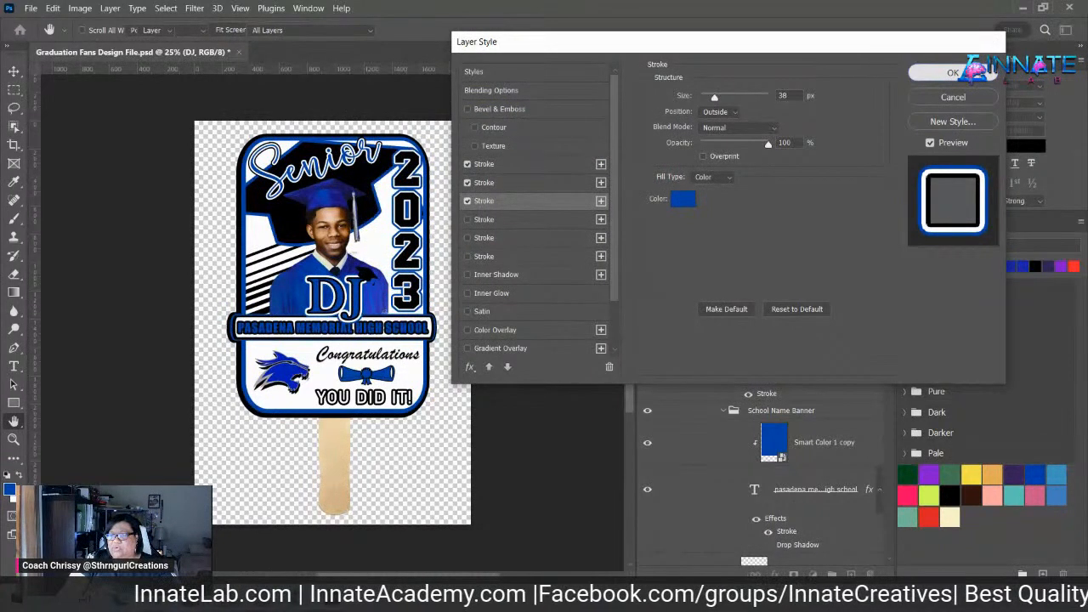
# - Apply the DJ stroke, then retype the school banner text as DEKANEY HIGH SCHOOL
pyautogui.press('Return')
pyautogui.press('v')
pyautogui.rightClick(398, 327)
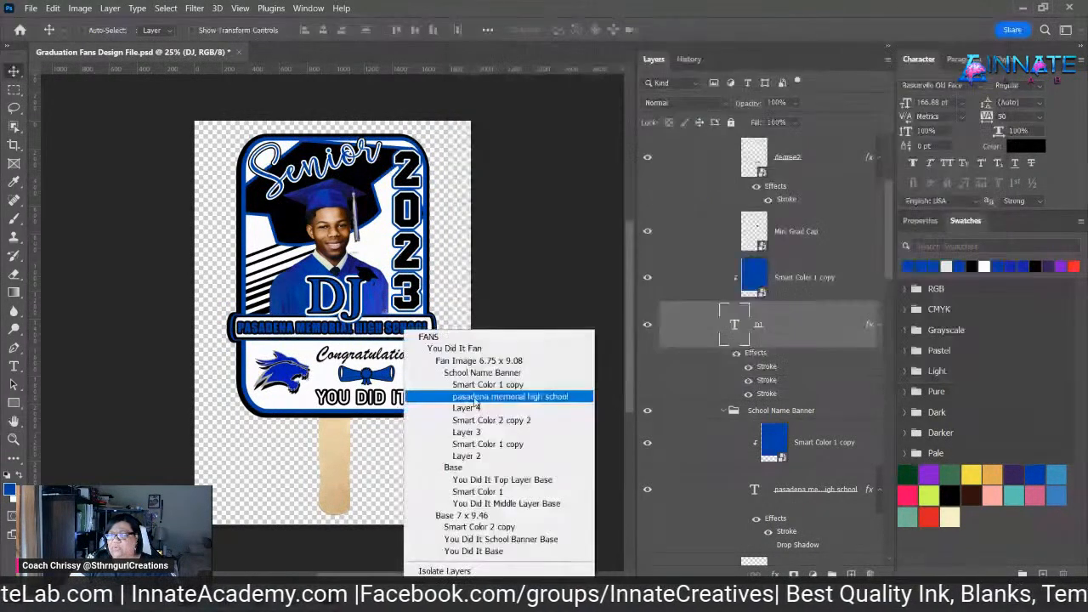
pyautogui.click(522, 396)
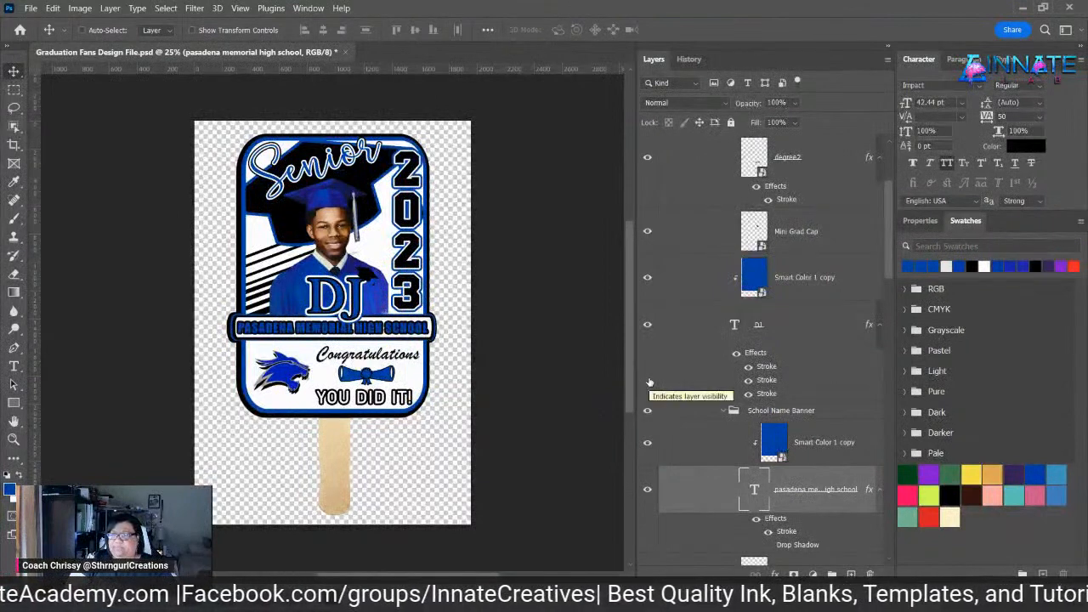
pyautogui.doubleClick(752, 490)
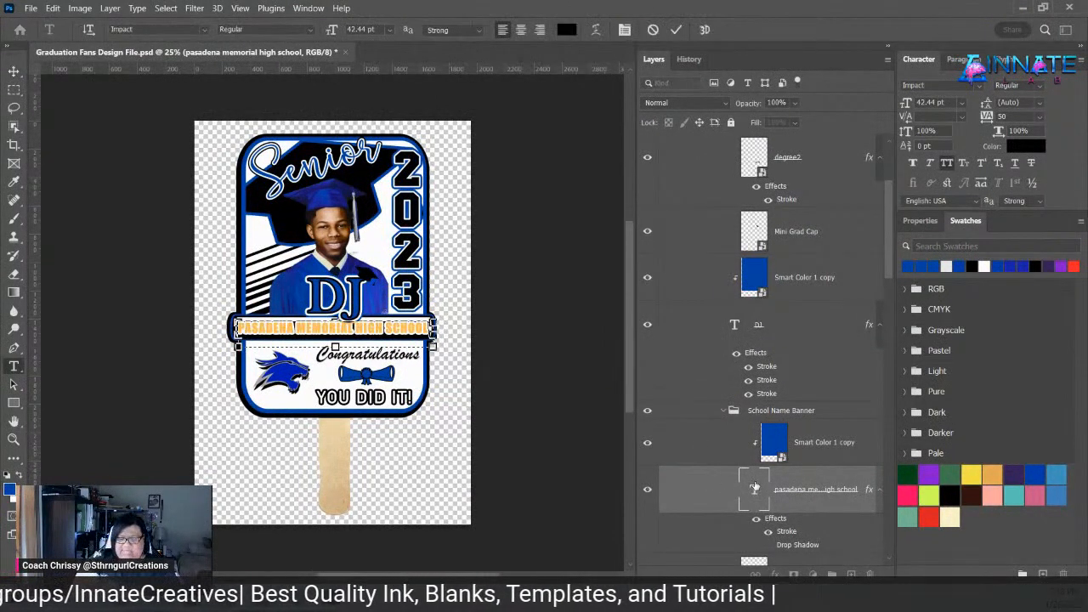
pyautogui.write('CRANLEY')
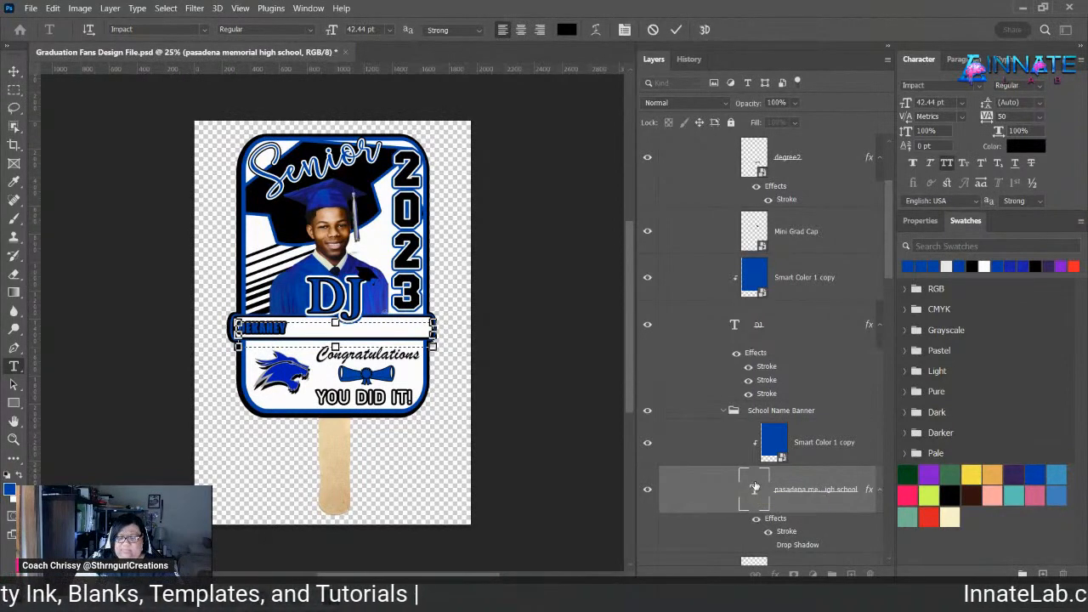
pyautogui.write(' HIGH SCHOOL')
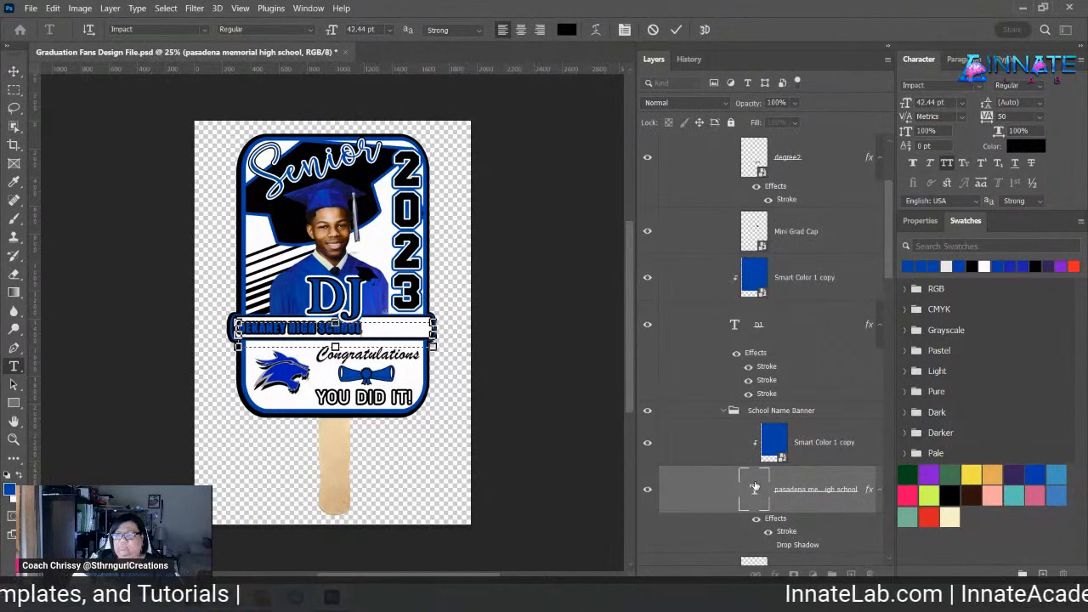
pyautogui.hotkey('ctrl', 'Return')
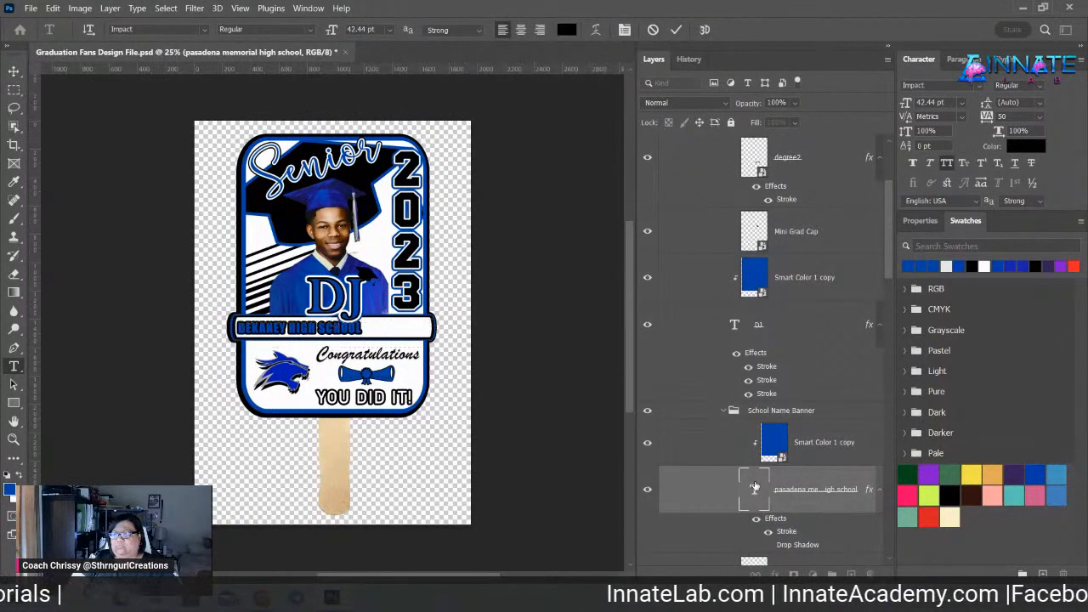
# - Narrow the DEKANEY HIGH SCHOOL text box on the banner
pyautogui.press('v')
pyautogui.hotkey('ctrl', 't')
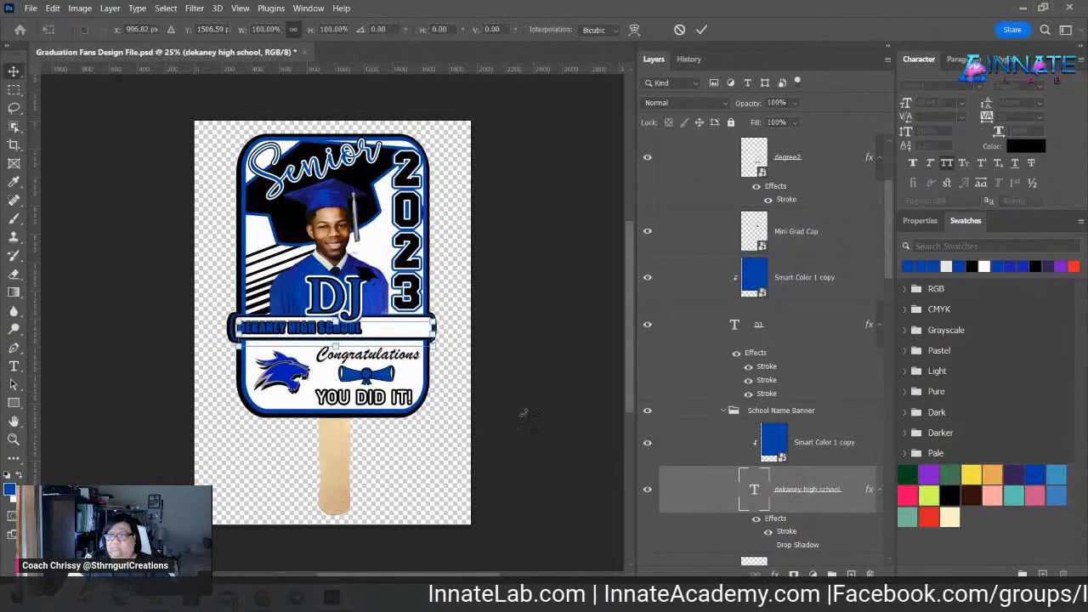
pyautogui.moveTo(435, 329)
pyautogui.mouseDown()
pyautogui.moveTo(414, 329)
pyautogui.moveTo(427, 331)
pyautogui.mouseUp()
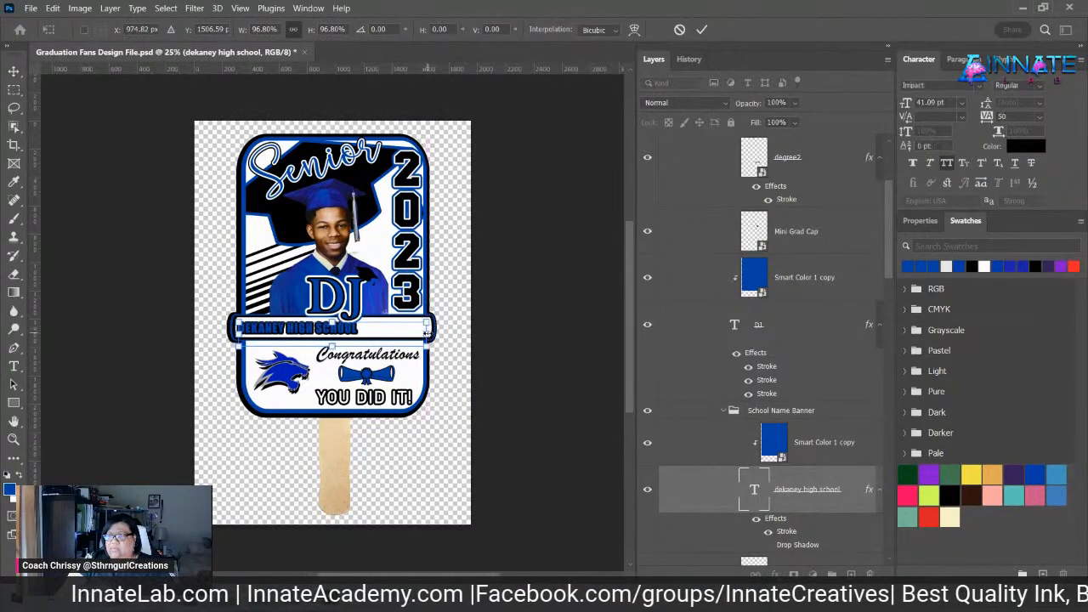
pyautogui.doubleClick(755, 491)
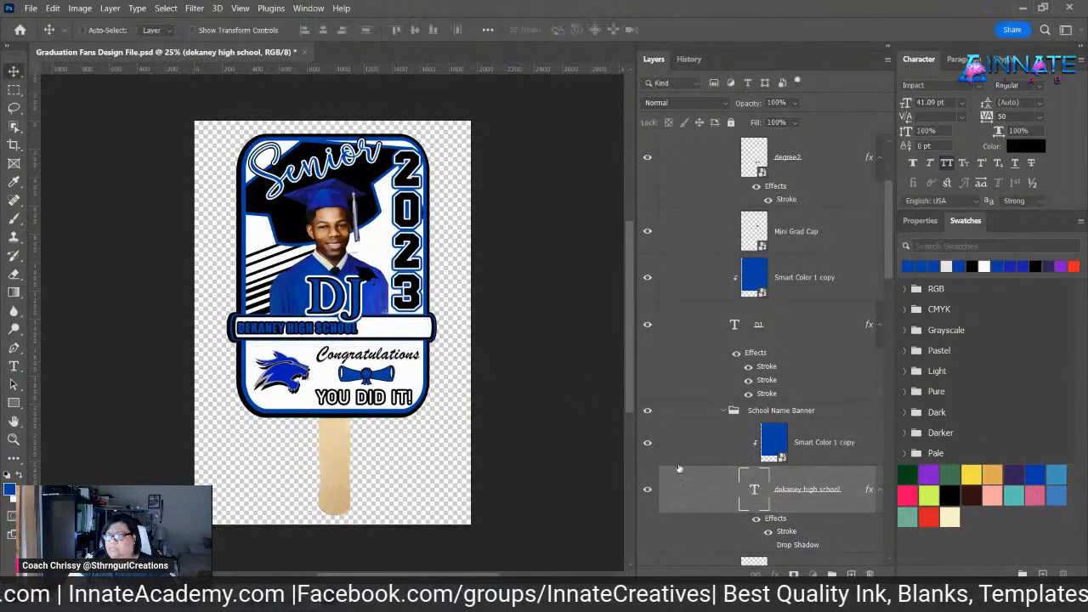
pyautogui.moveTo(425, 330); pyautogui.dragTo(372, 327)
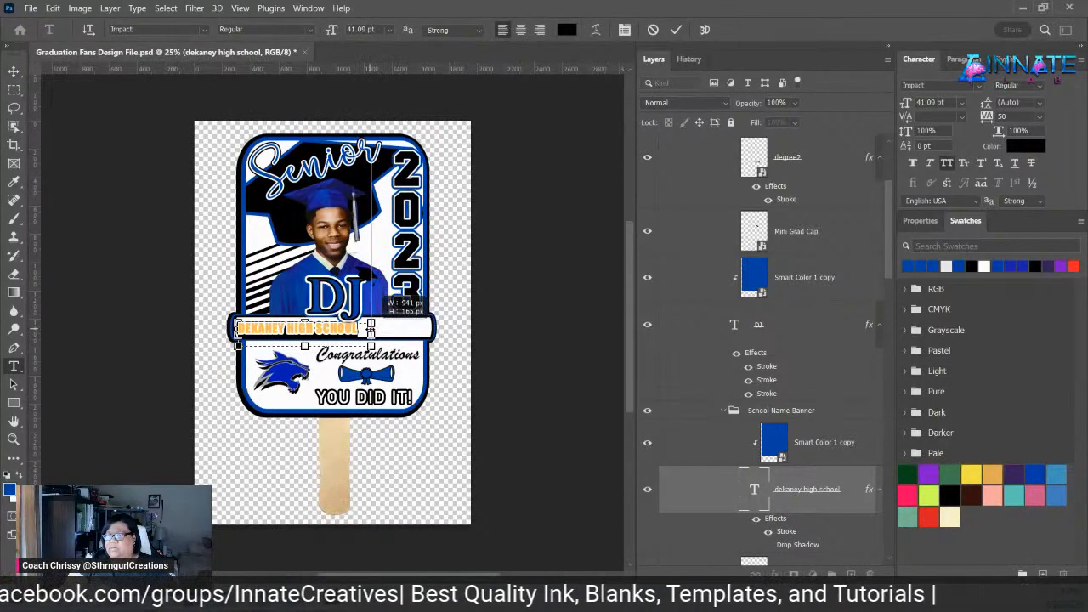
pyautogui.click(624, 429)
pyautogui.press('v')
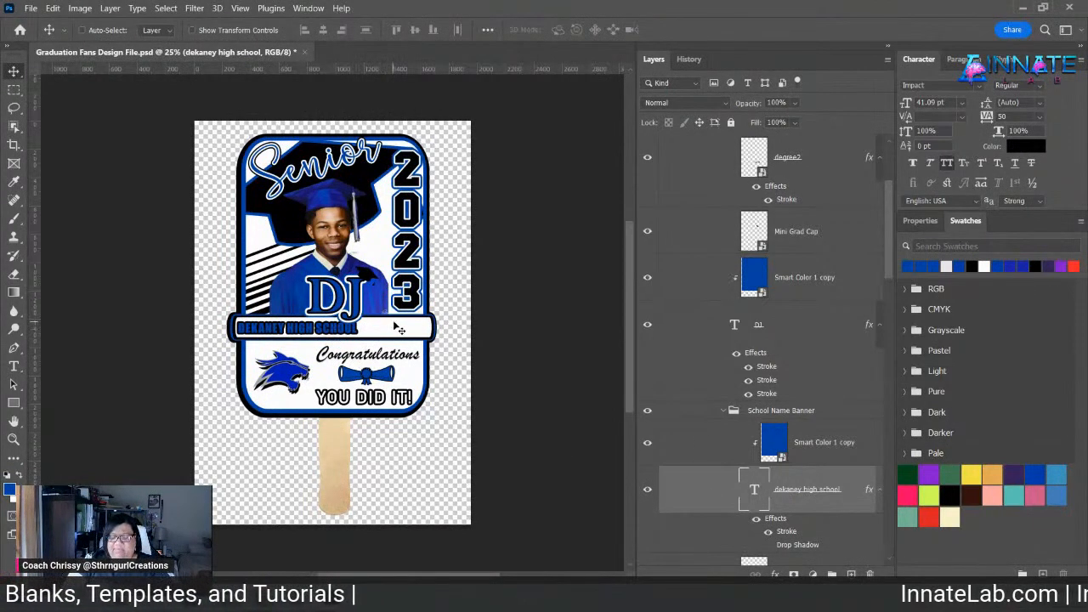
# - Scale the school name up to about 124% so it fills more of the banner
pyautogui.hotkey('ctrl', 't')
pyautogui.moveTo(371, 344)
pyautogui.mouseDown()
pyautogui.moveTo(405, 351)
pyautogui.moveTo(372, 334)
pyautogui.mouseUp()
pyautogui.press('Return')
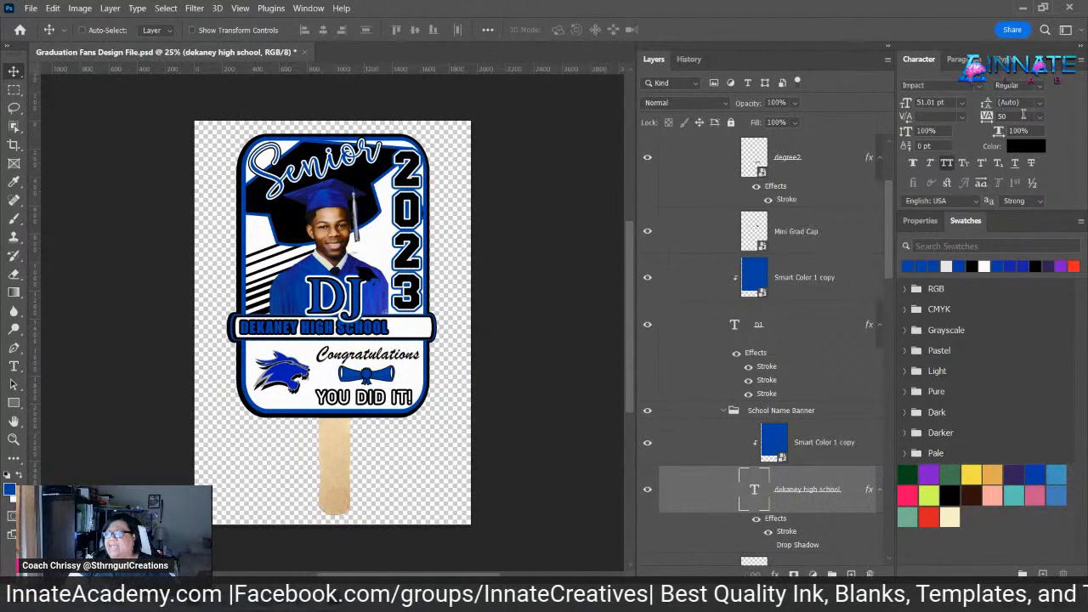
pyautogui.click(1041, 117)
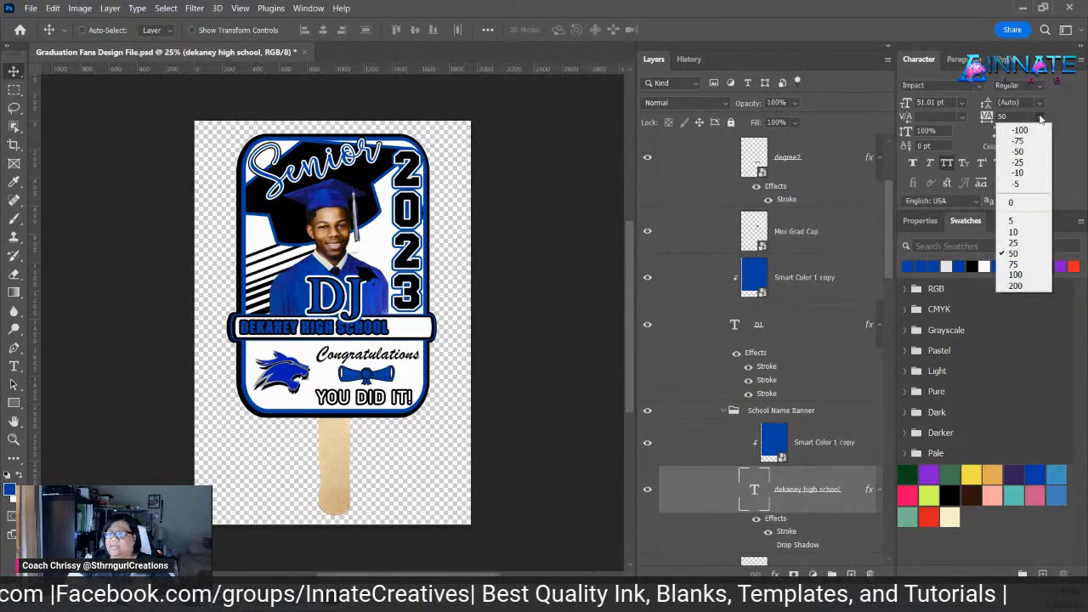
# - Try school-name tracking of 100 and 200, settling on 125
pyautogui.click(1018, 275)
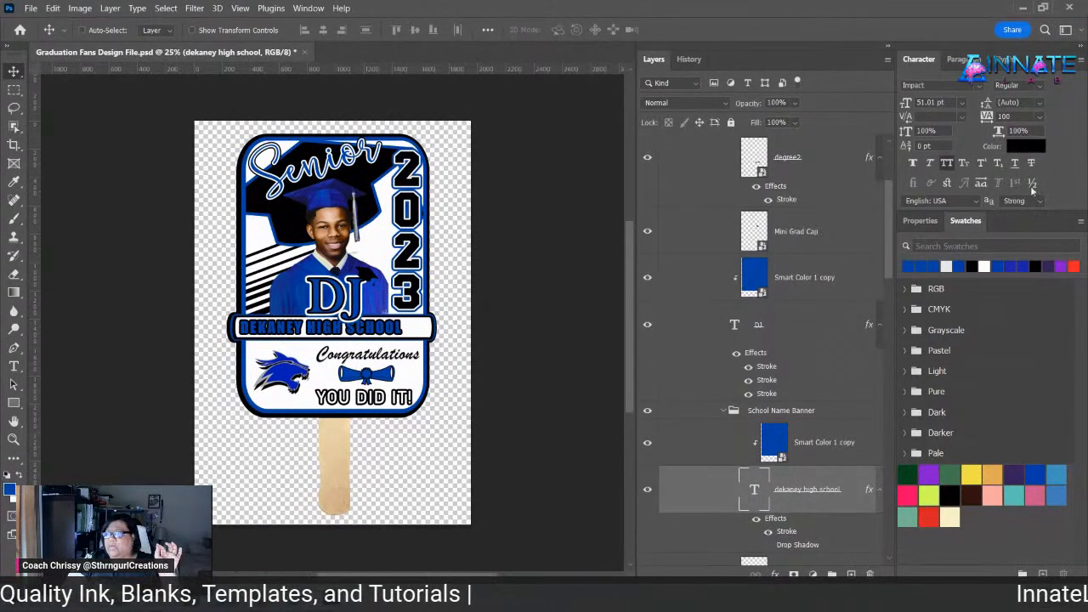
pyautogui.click(1039, 120)
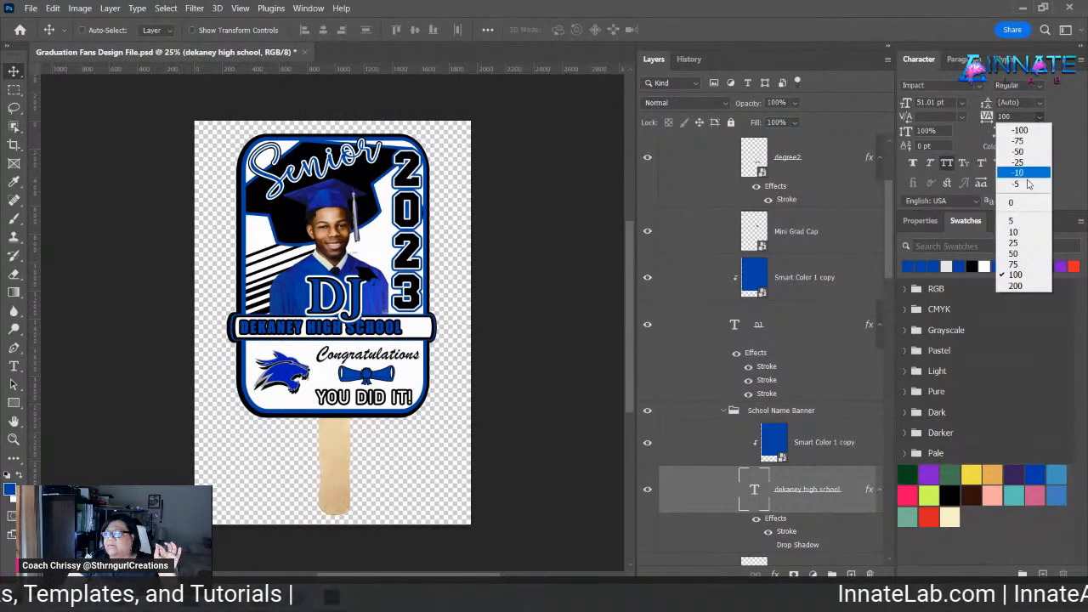
pyautogui.click(1019, 286)
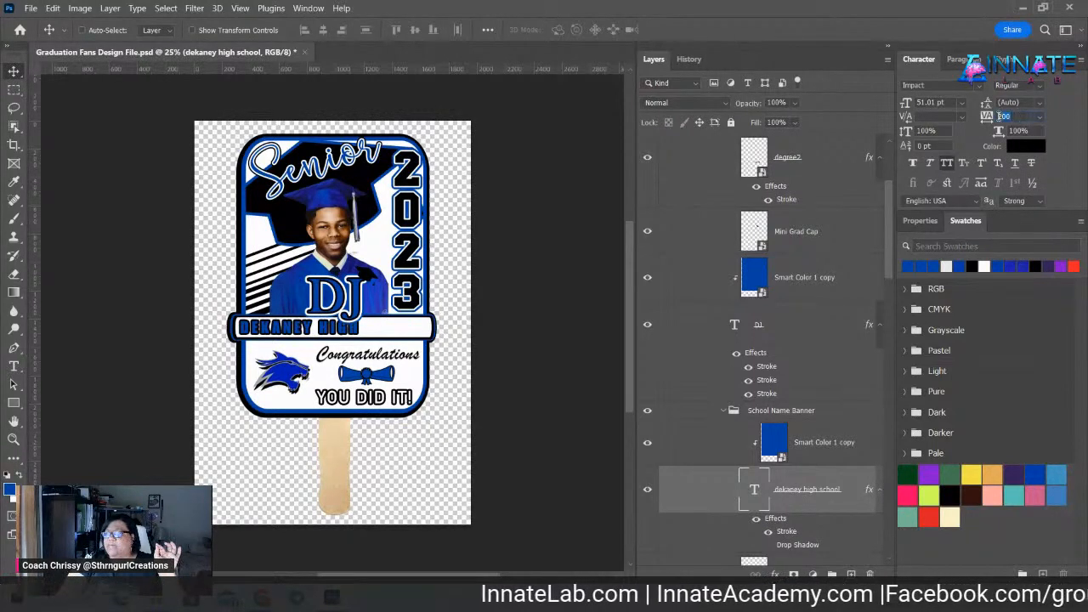
pyautogui.moveTo(992, 117); pyautogui.dragTo(991, 116)
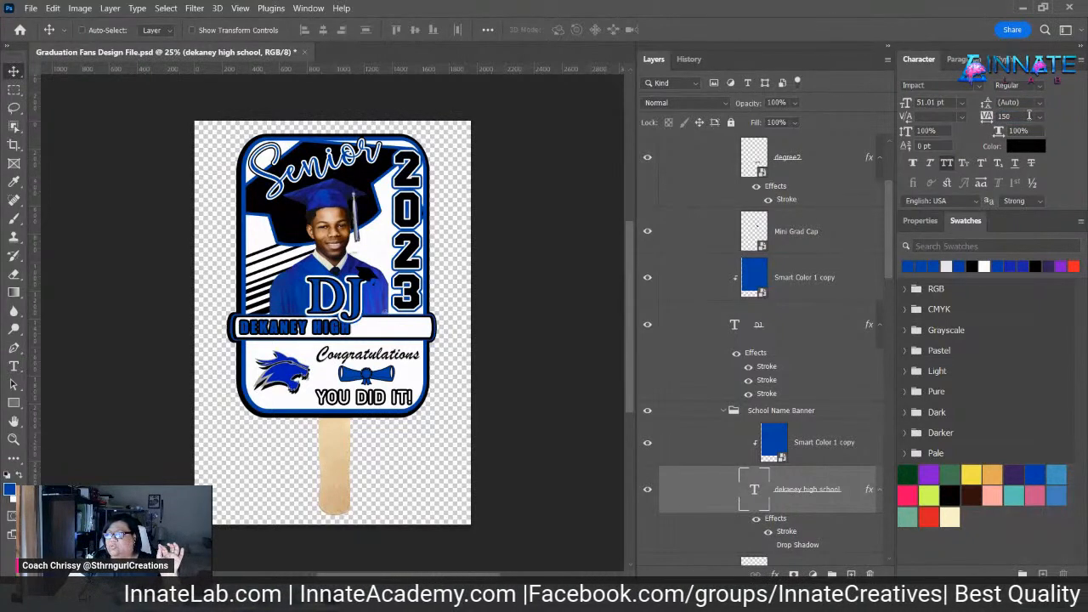
pyautogui.click(999, 114)
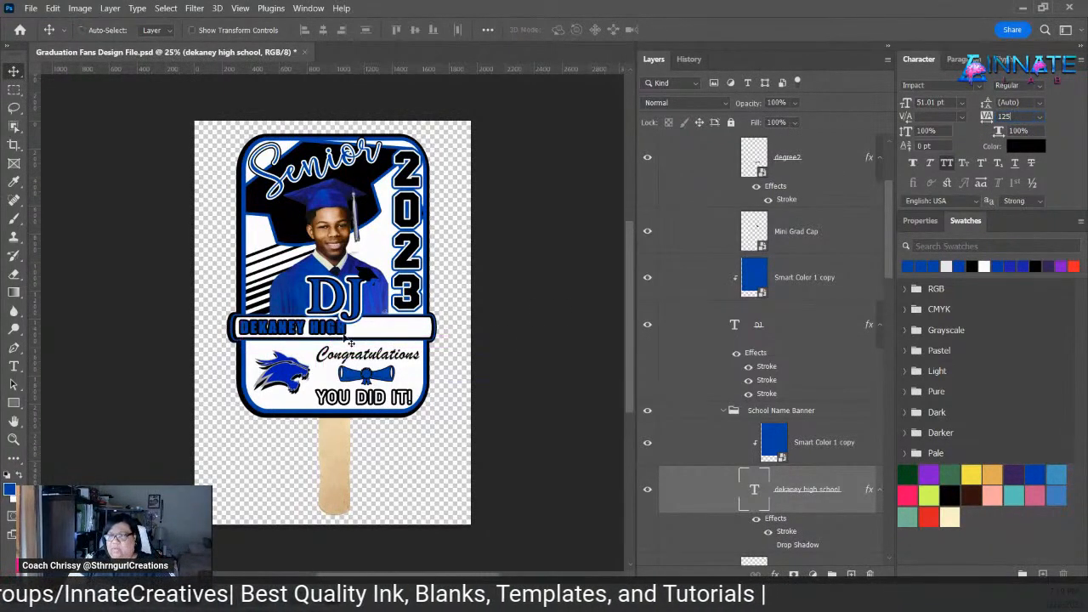
pyautogui.click(693, 483)
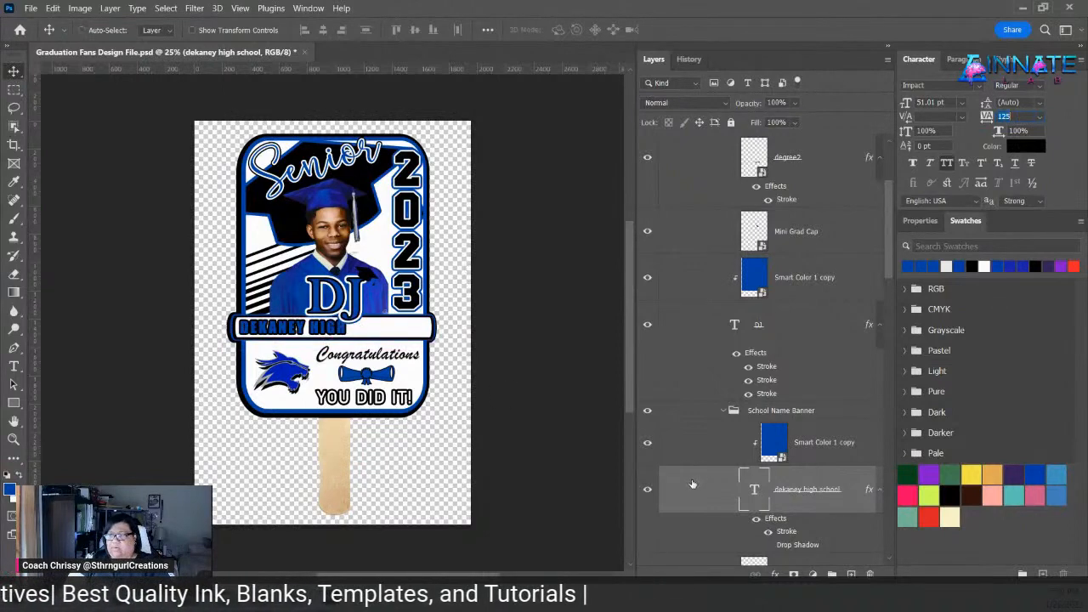
pyautogui.click(338, 337)
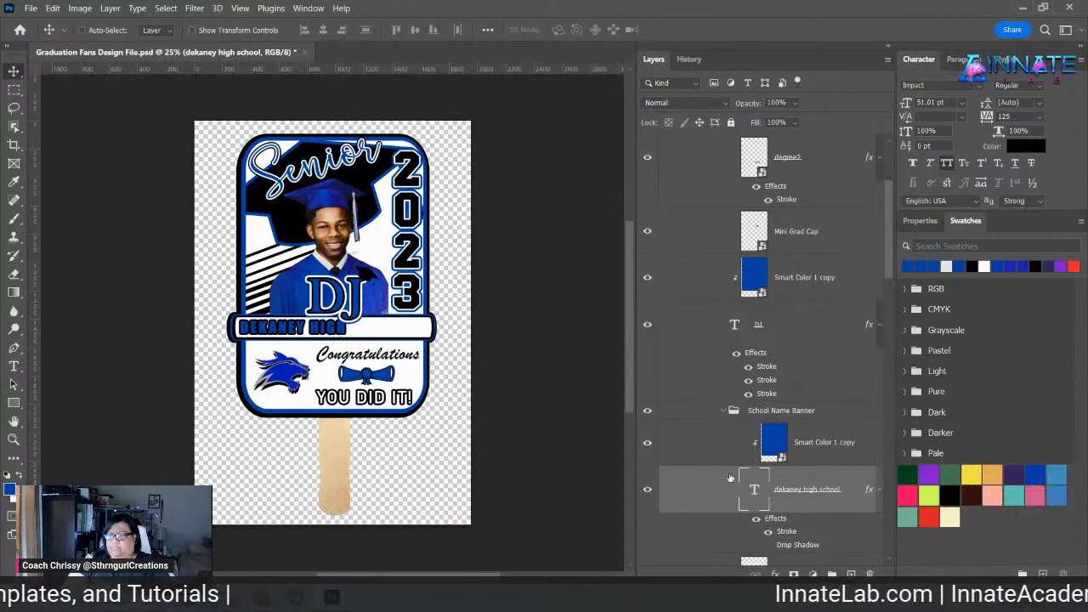
# - Widen the school name's text box to show the full name and nudge it into place
pyautogui.doubleClick(754, 491)
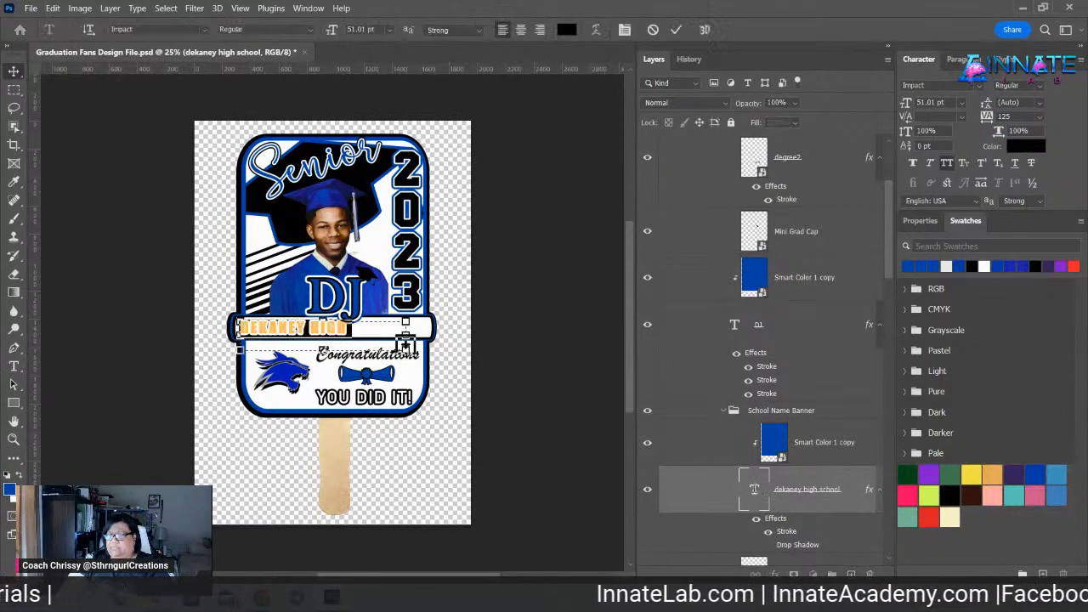
pyautogui.moveTo(408, 326); pyautogui.dragTo(427, 329)
pyautogui.hotkey('ctrl', 'Return')
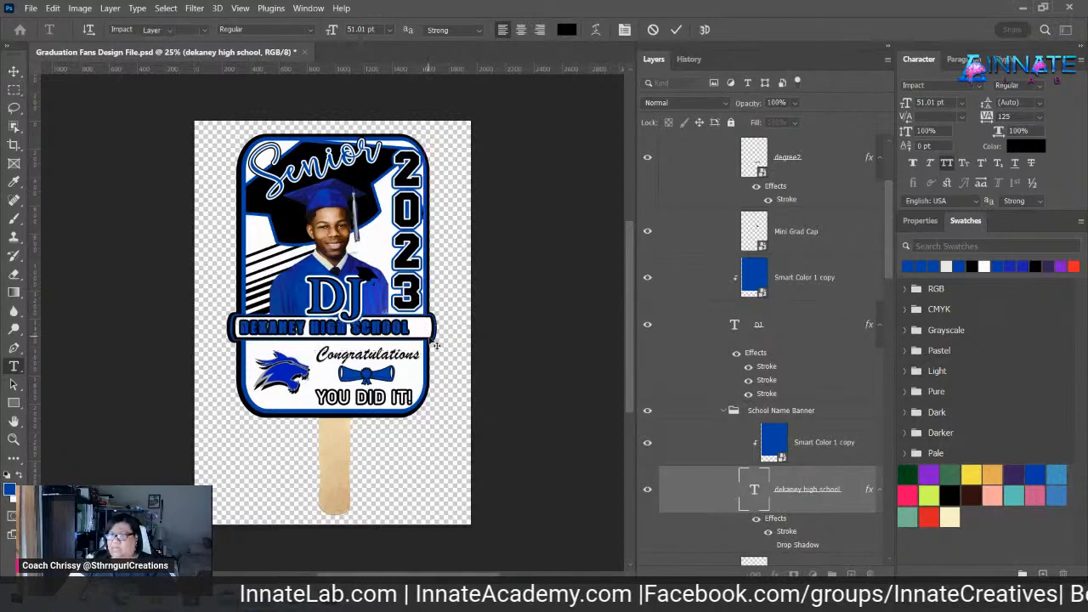
pyautogui.press('v')
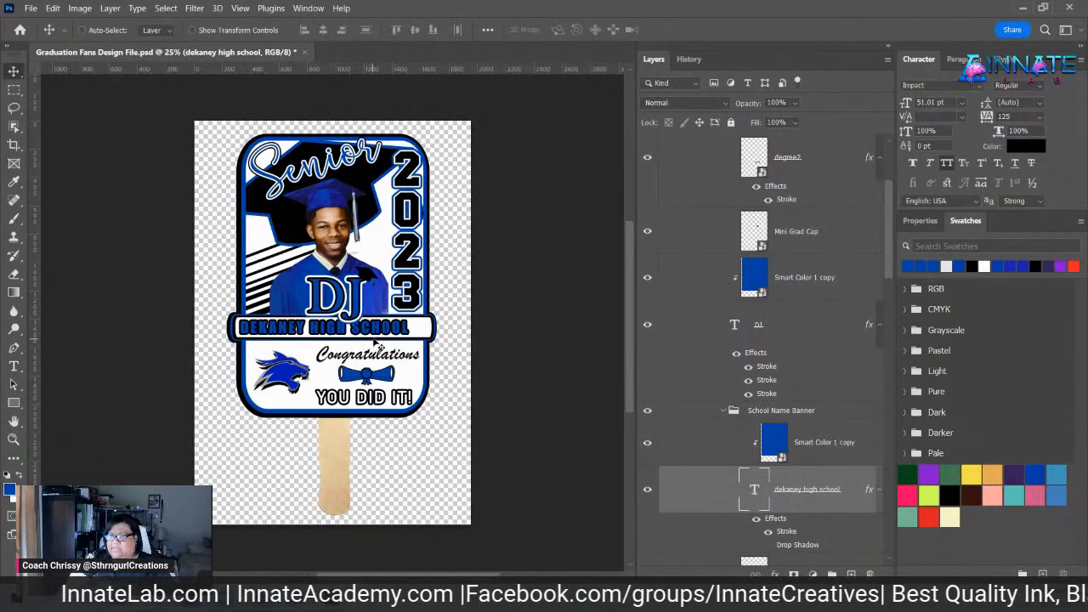
pyautogui.moveTo(387, 335); pyautogui.dragTo(391, 336)
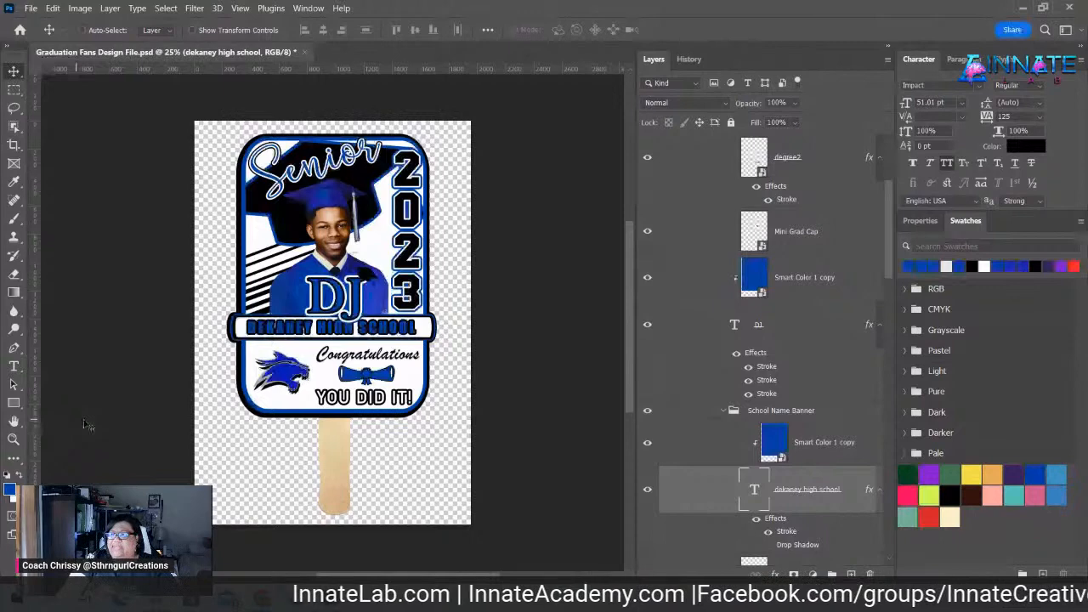
# - Hide the blue overlay on DEKANEY HIGH SCHOOL and set its text colour to ffffff
pyautogui.rightClick(387, 329)
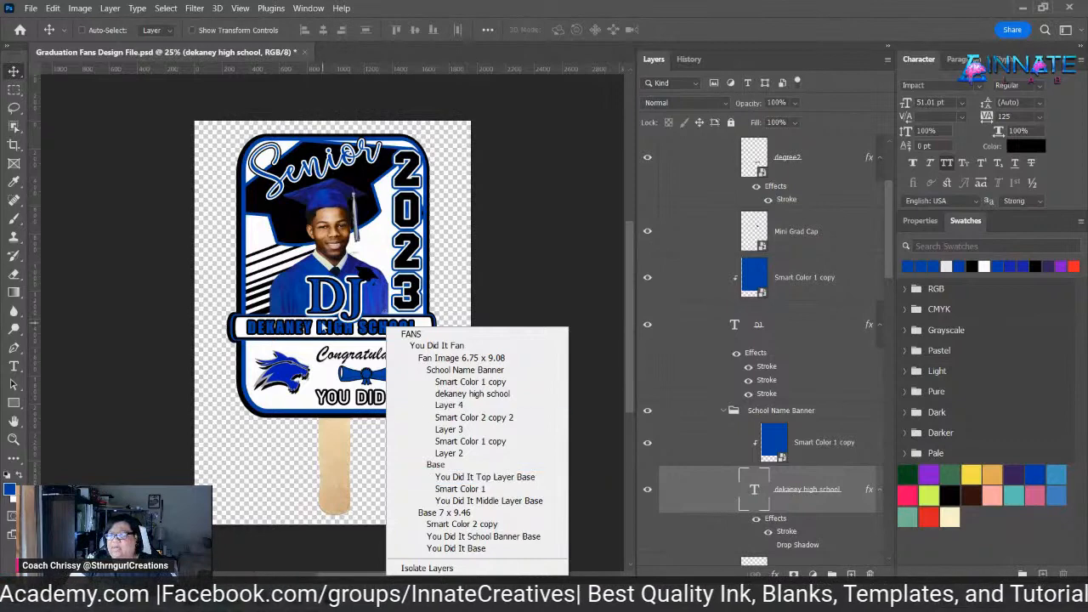
pyautogui.rightClick(323, 331)
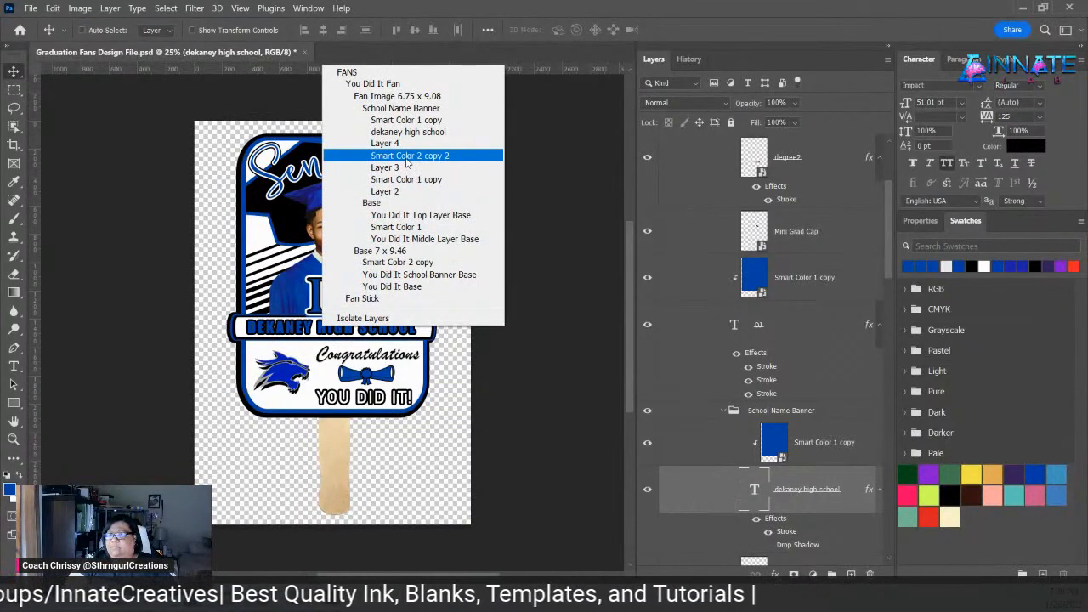
pyautogui.click(409, 132)
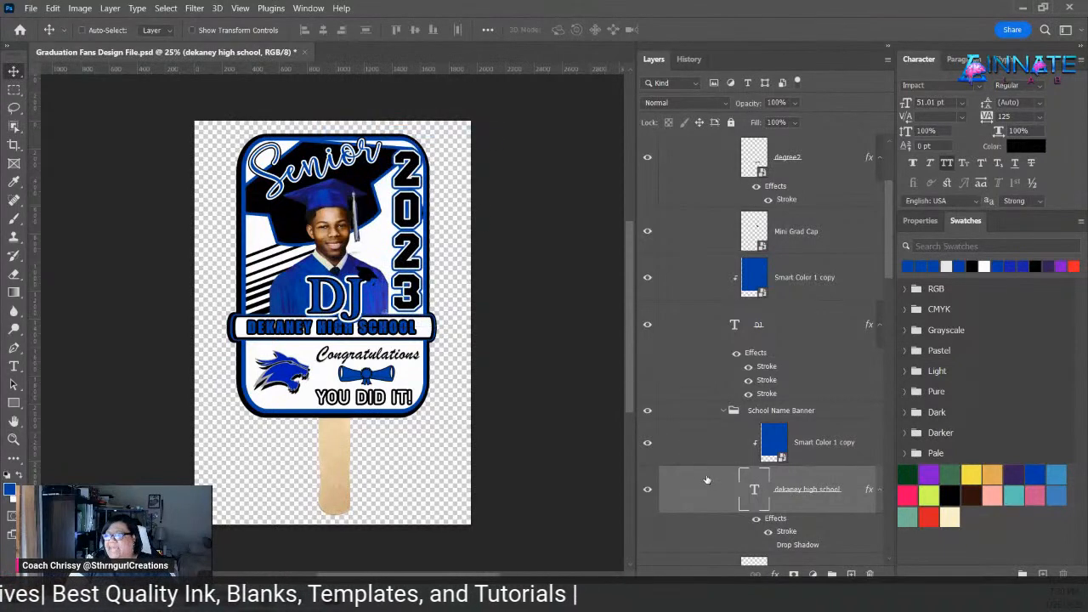
pyautogui.click(649, 444)
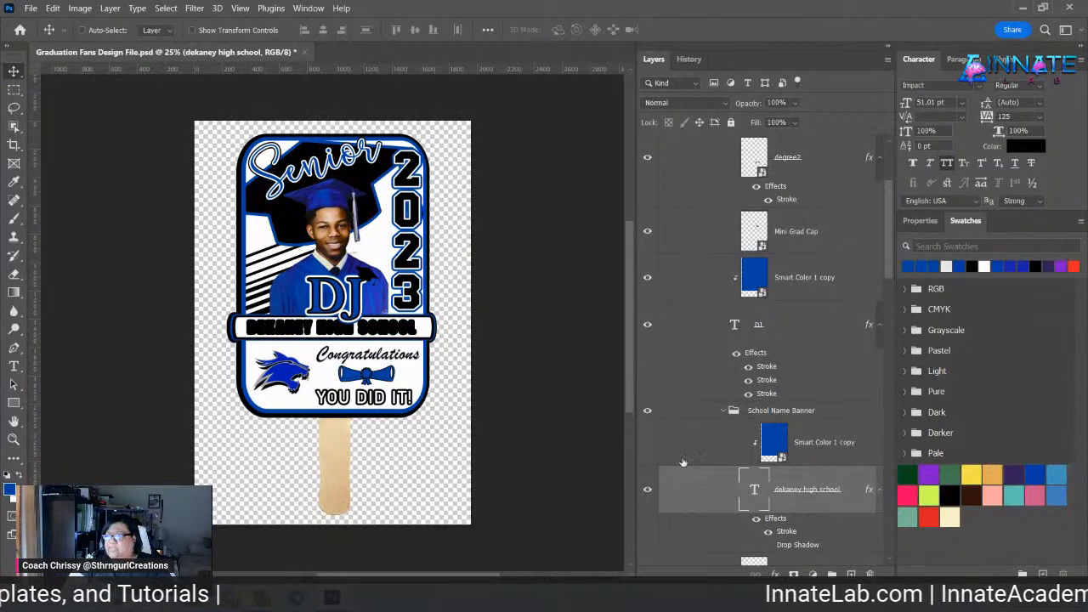
pyautogui.click(1027, 146)
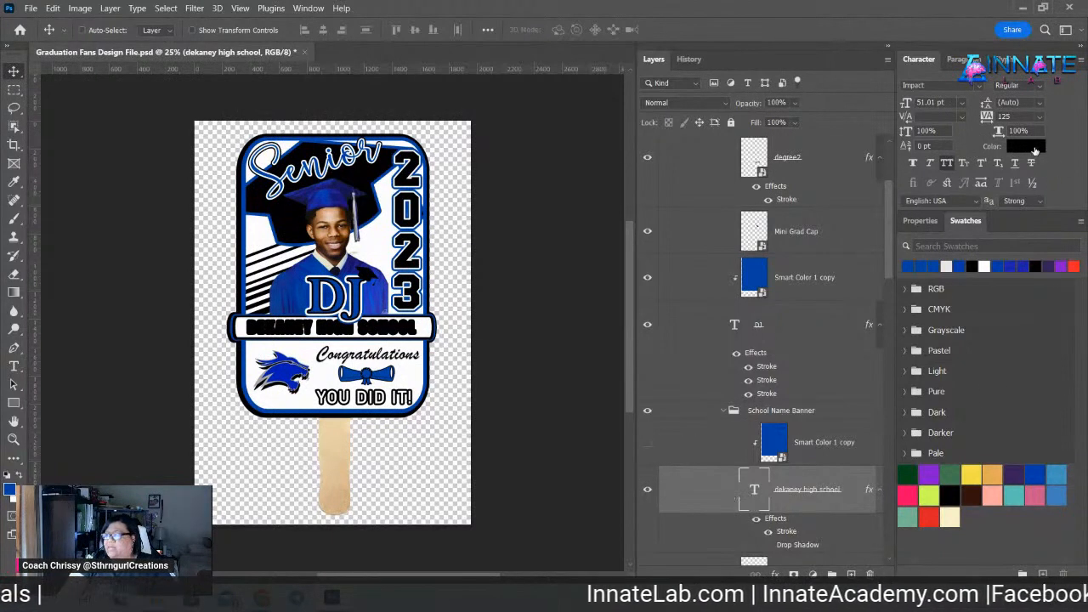
pyautogui.moveTo(405, 214); pyautogui.dragTo(337, 94)
pyautogui.write('ffffff')
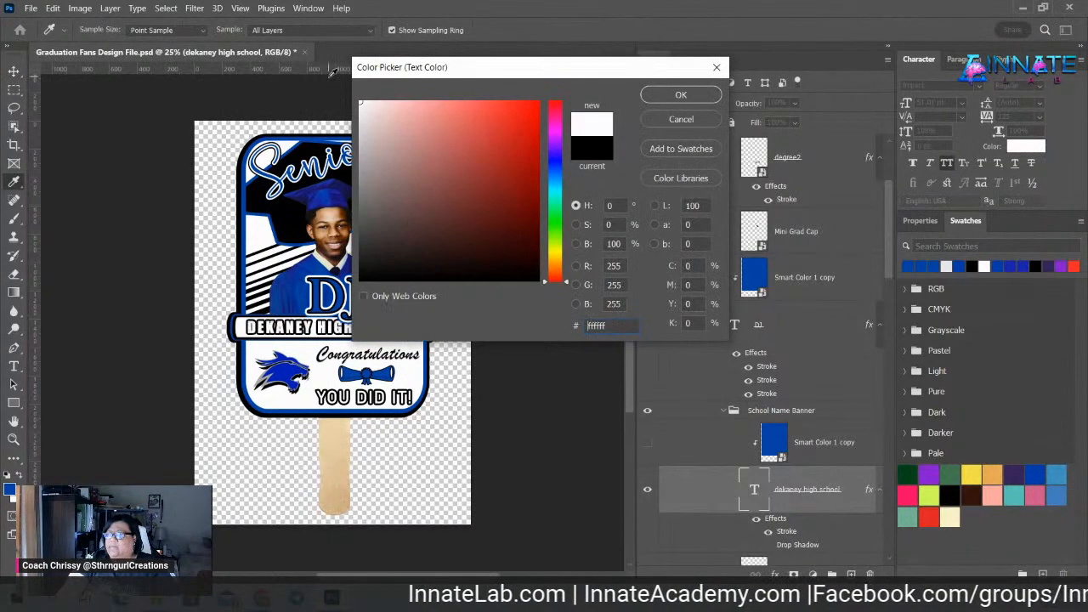
pyautogui.click(681, 94)
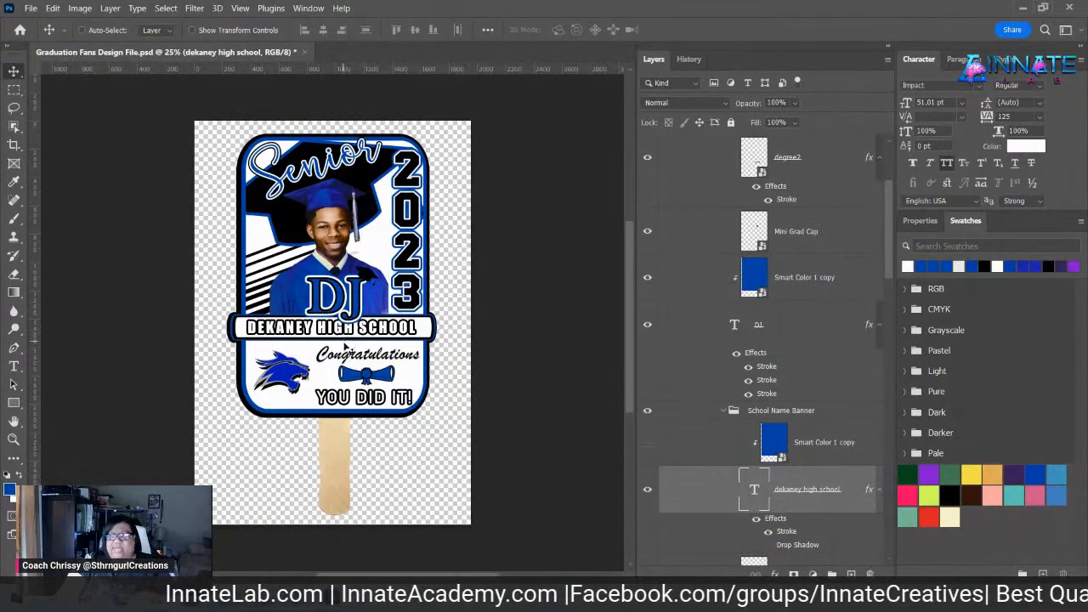
# - Enlarge the Logo layer's mascot to about 255% beside Congratulations
pyautogui.rightClick(291, 373)
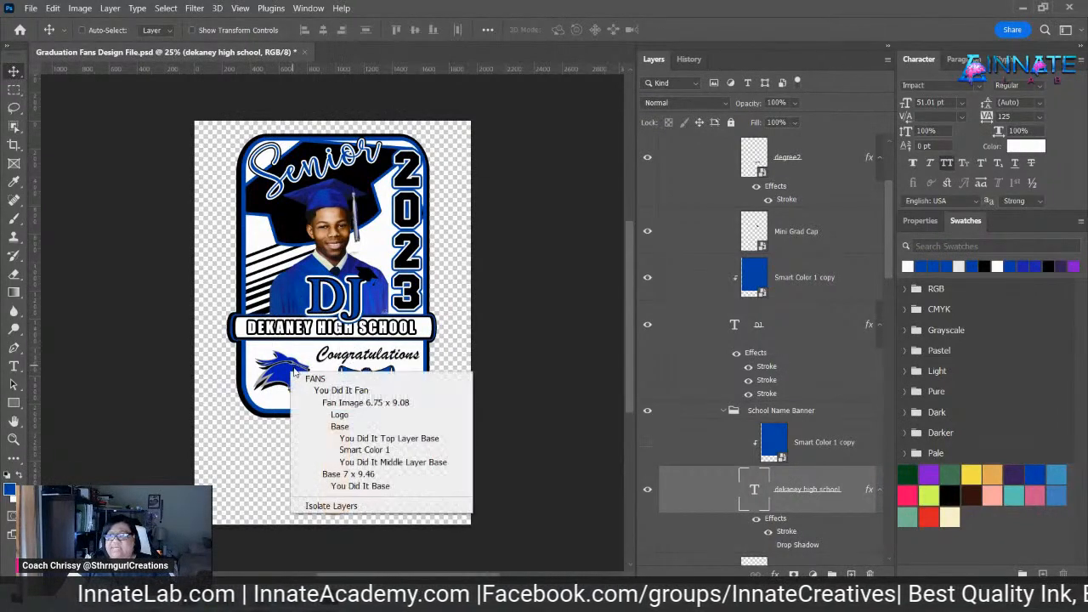
pyautogui.click(347, 415)
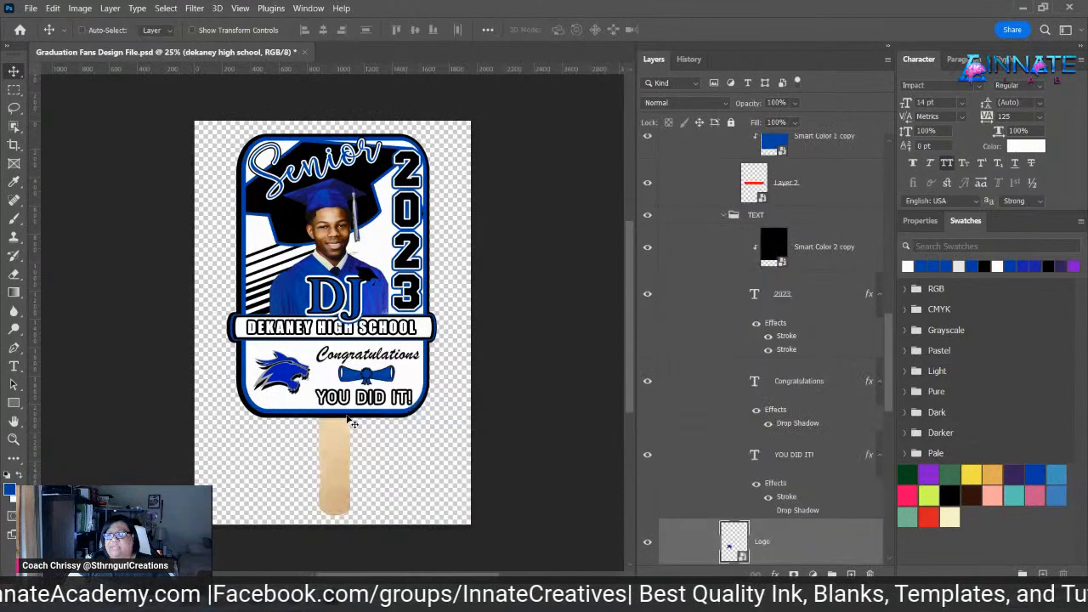
pyautogui.hotkey('ctrl', 't')
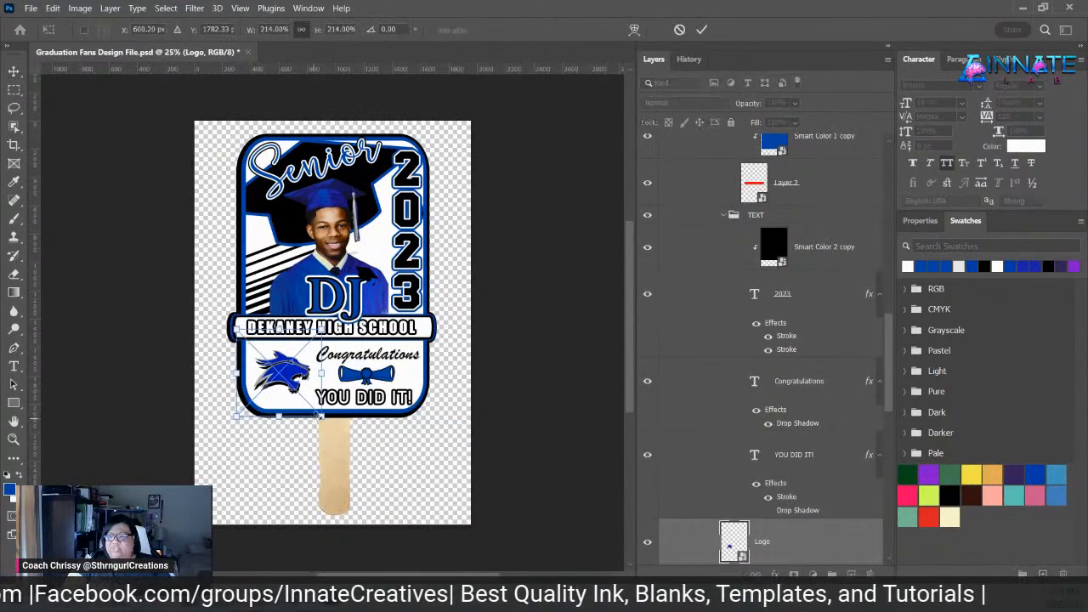
pyautogui.moveTo(320, 416); pyautogui.dragTo(329, 424)
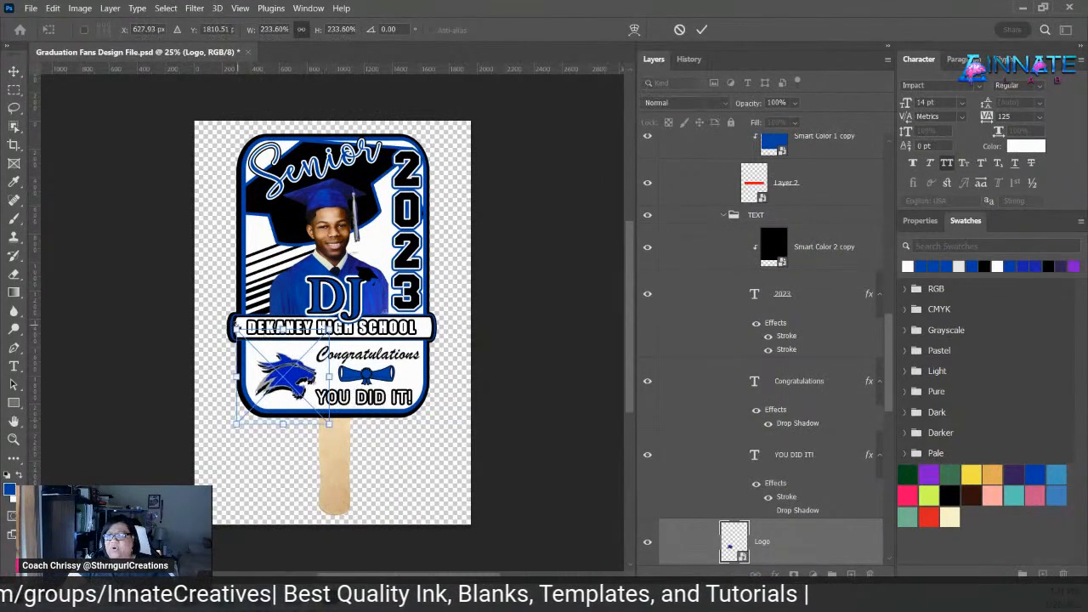
pyautogui.moveTo(235, 327)
pyautogui.mouseDown()
pyautogui.moveTo(222, 315)
pyautogui.moveTo(227, 322)
pyautogui.mouseUp()
pyautogui.moveTo(289, 378); pyautogui.dragTo(299, 377)
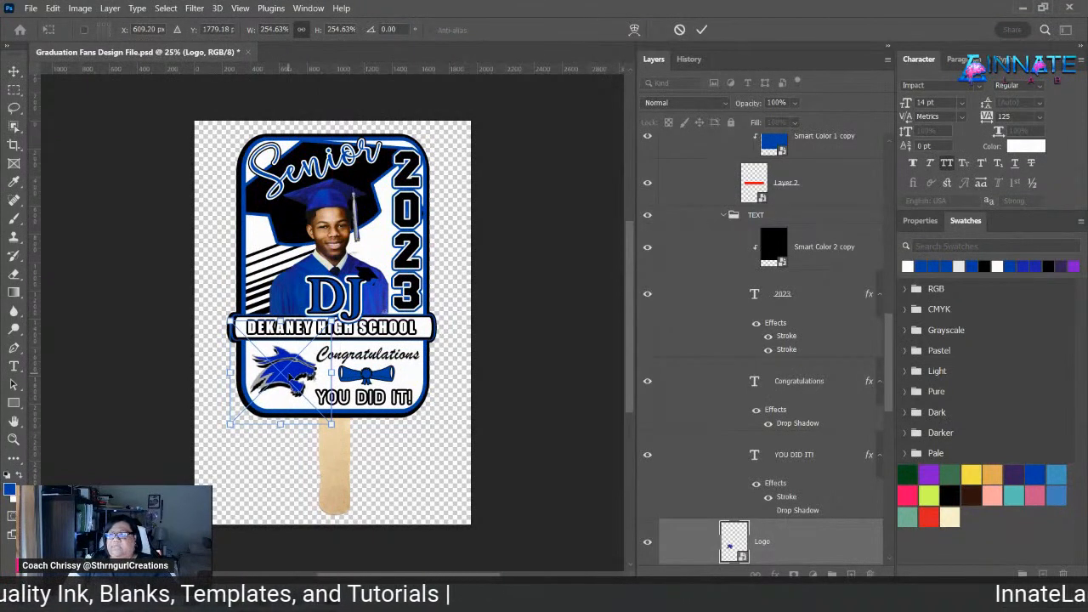
pyautogui.press('Return')
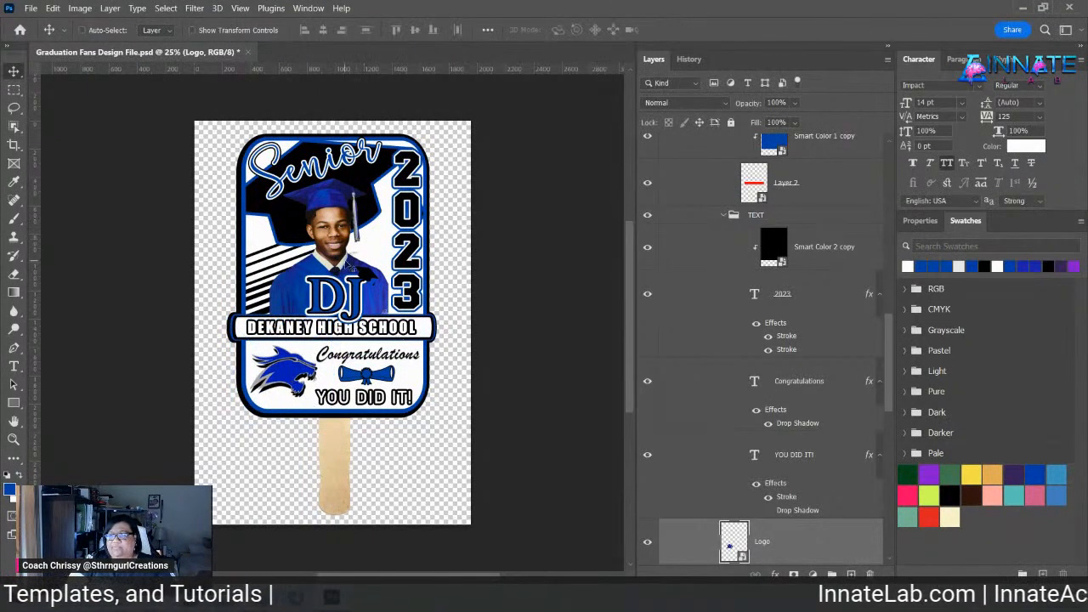
# - Change the Line 1 copy 6 stripes' Color Overlay from black to blue 0042a7
pyautogui.rightClick(264, 274)
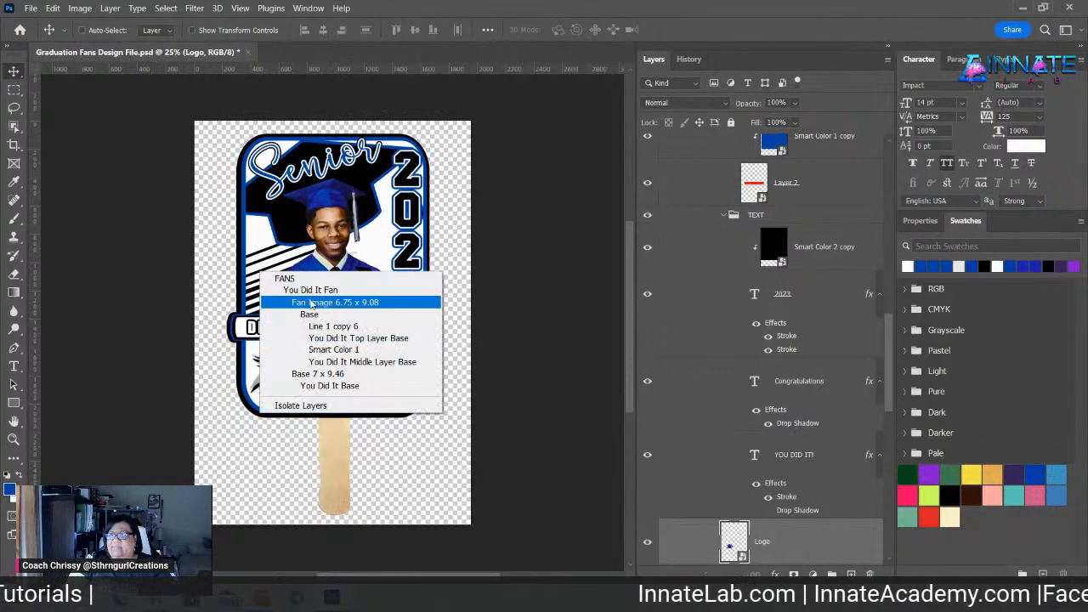
pyautogui.click(316, 327)
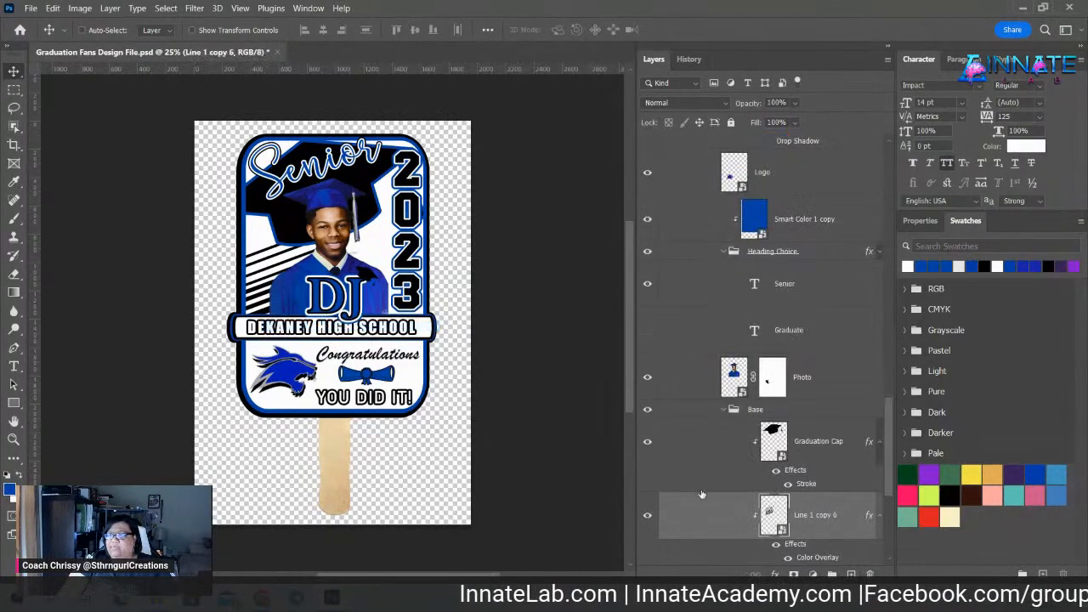
pyautogui.scroll(-1, 790, 464)
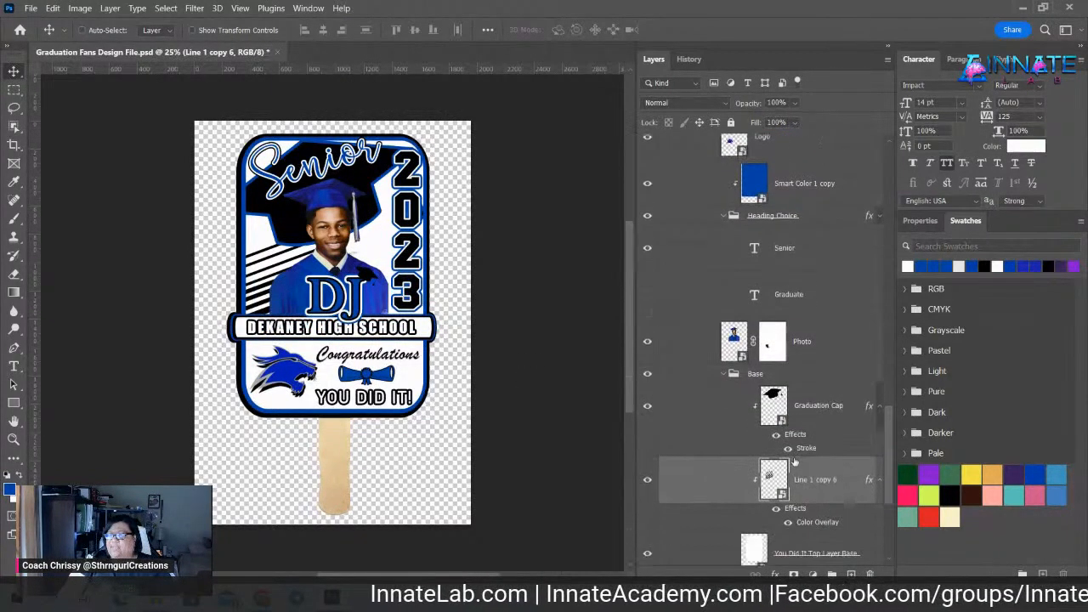
pyautogui.doubleClick(817, 522)
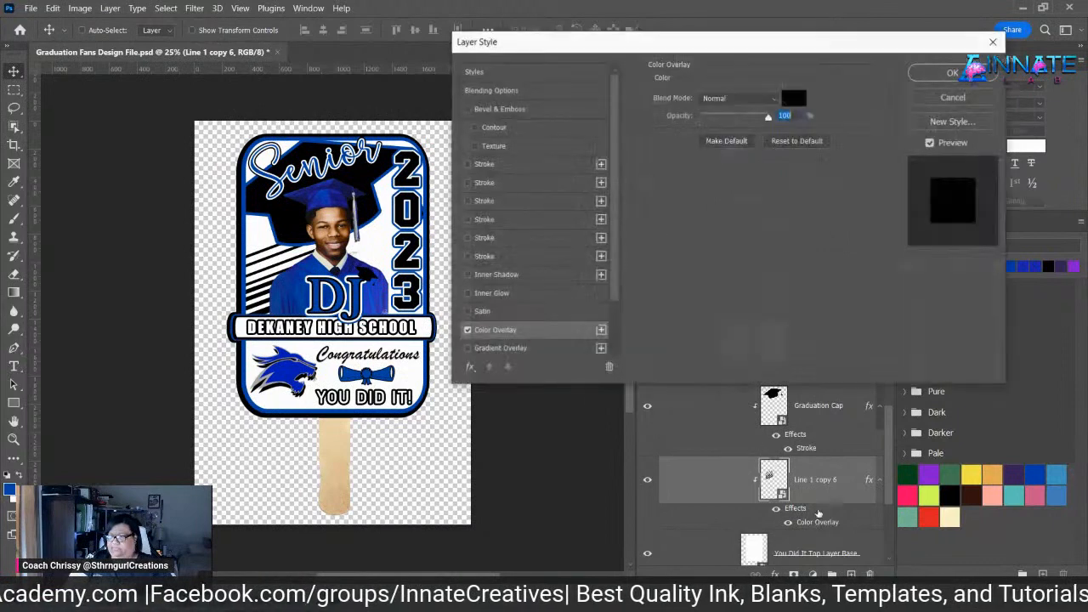
pyautogui.click(793, 98)
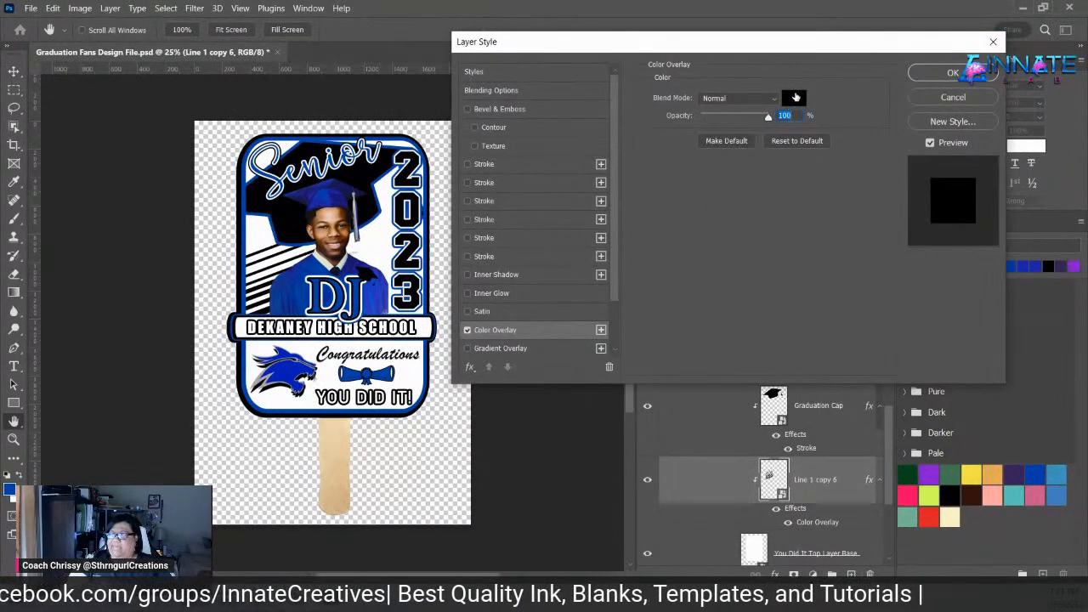
pyautogui.hotkey('ctrl', 'v')
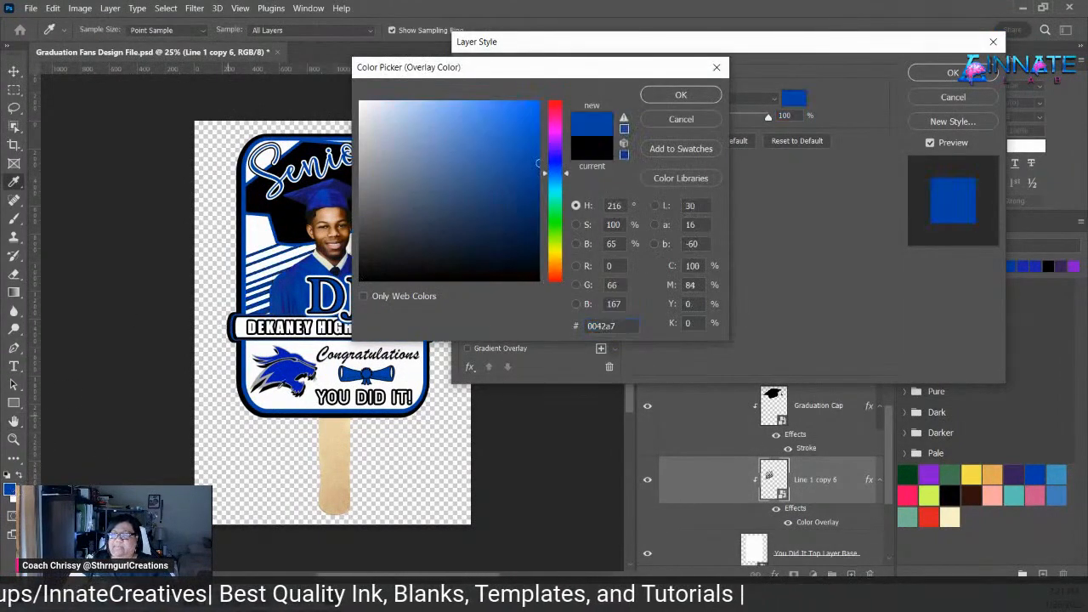
pyautogui.click(680, 95)
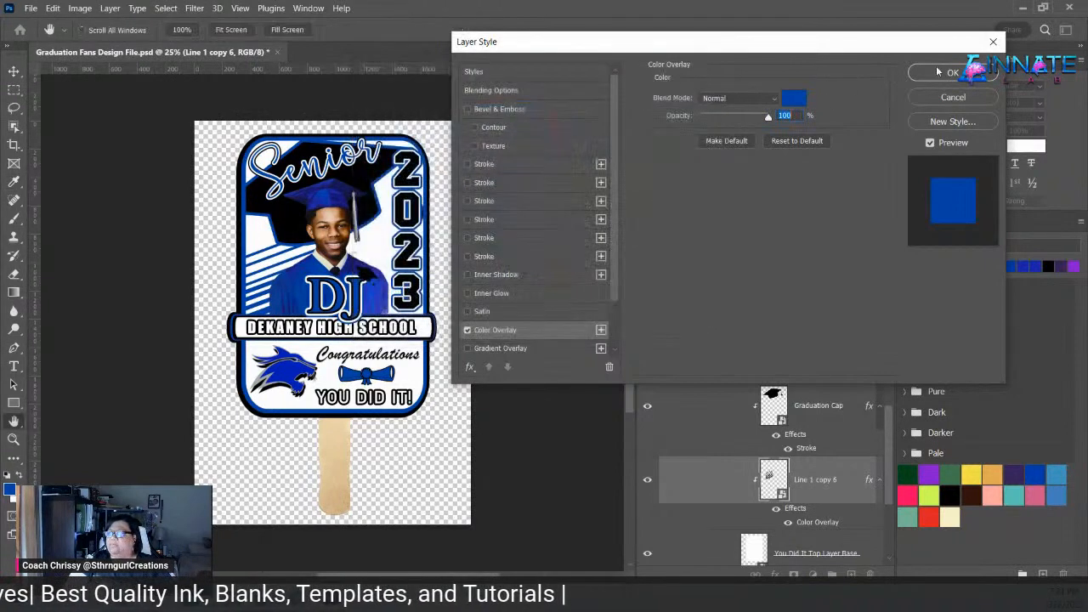
pyautogui.click(953, 74)
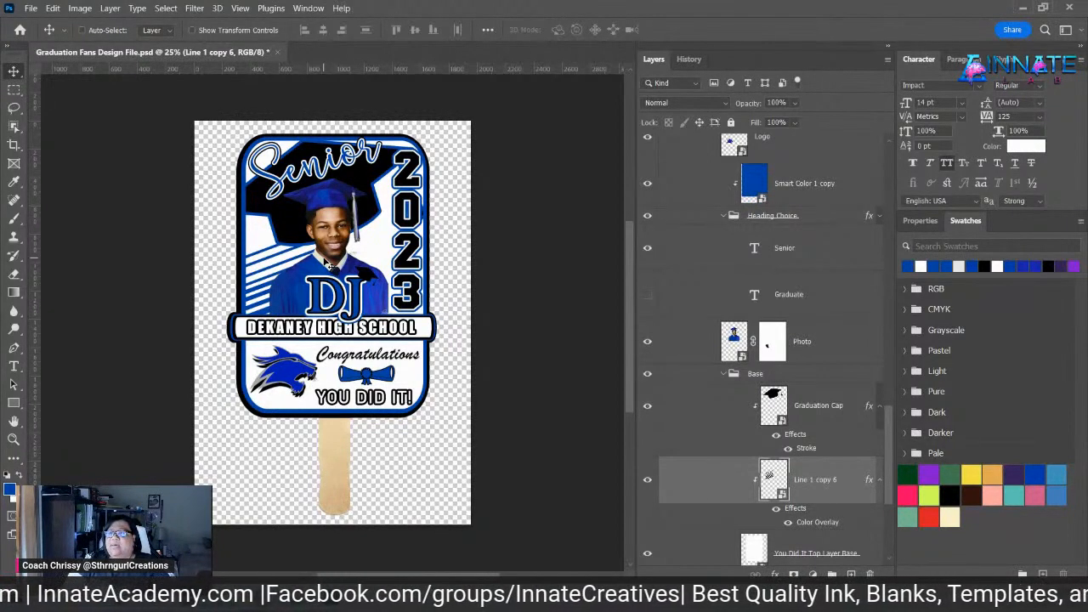
# - Collapse the Fan Image 6.75 x 9.08 sub-group inside You Did It Fan and select it
pyautogui.scroll(3, 686, 277)
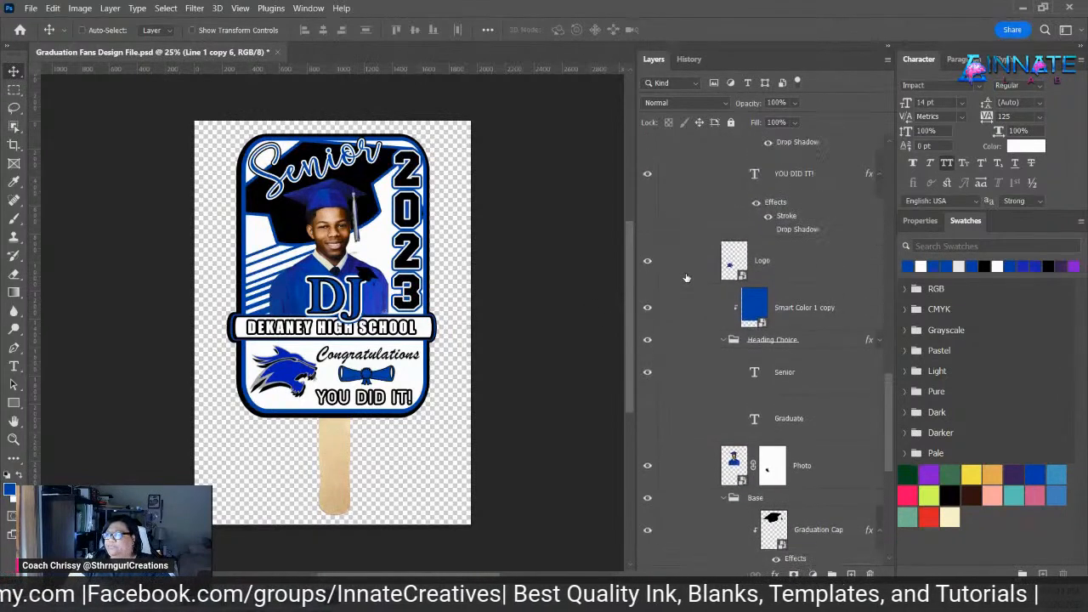
pyautogui.moveTo(889, 382); pyautogui.dragTo(889, 146)
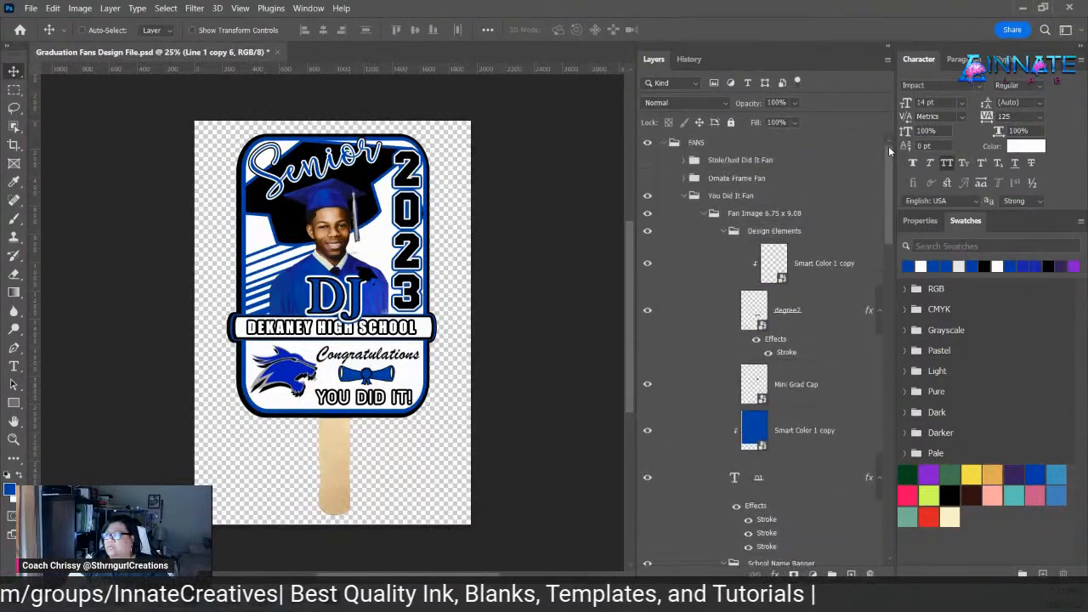
pyautogui.click(686, 196)
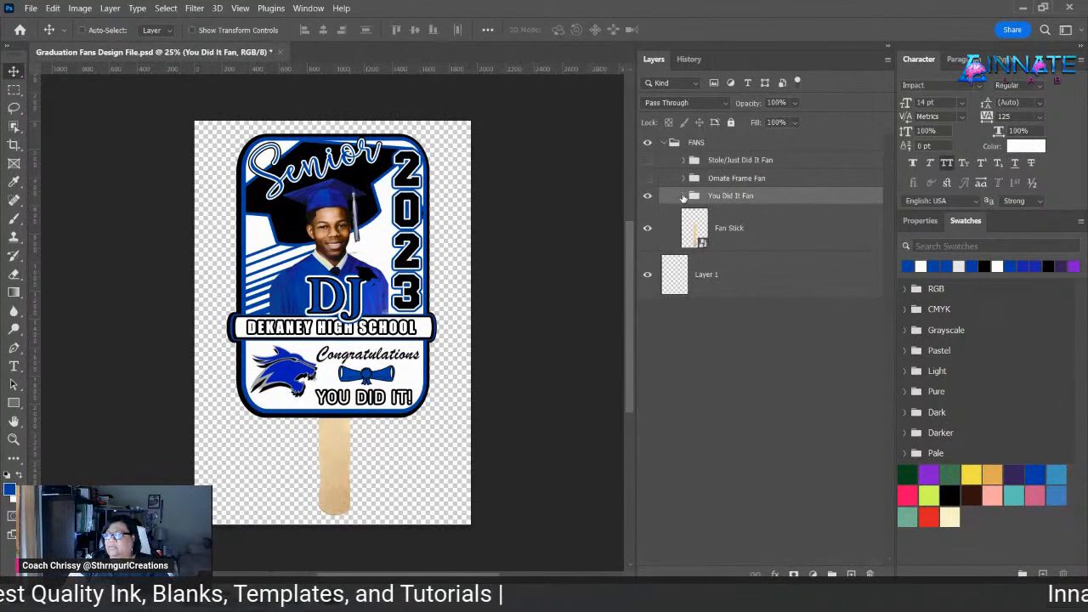
pyautogui.click(685, 195)
pyautogui.click(704, 213)
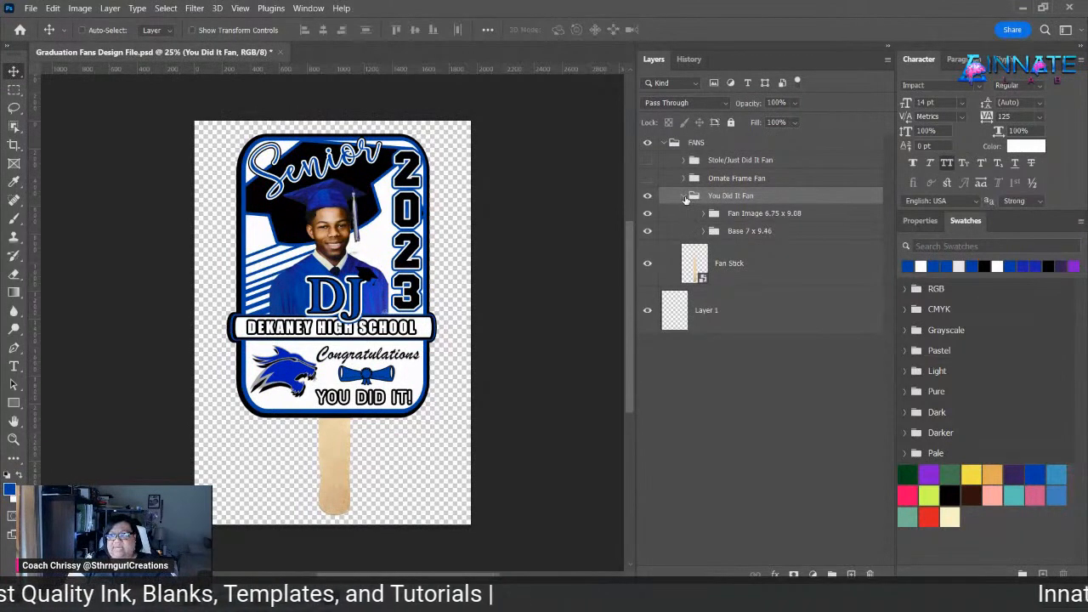
pyautogui.click(691, 214)
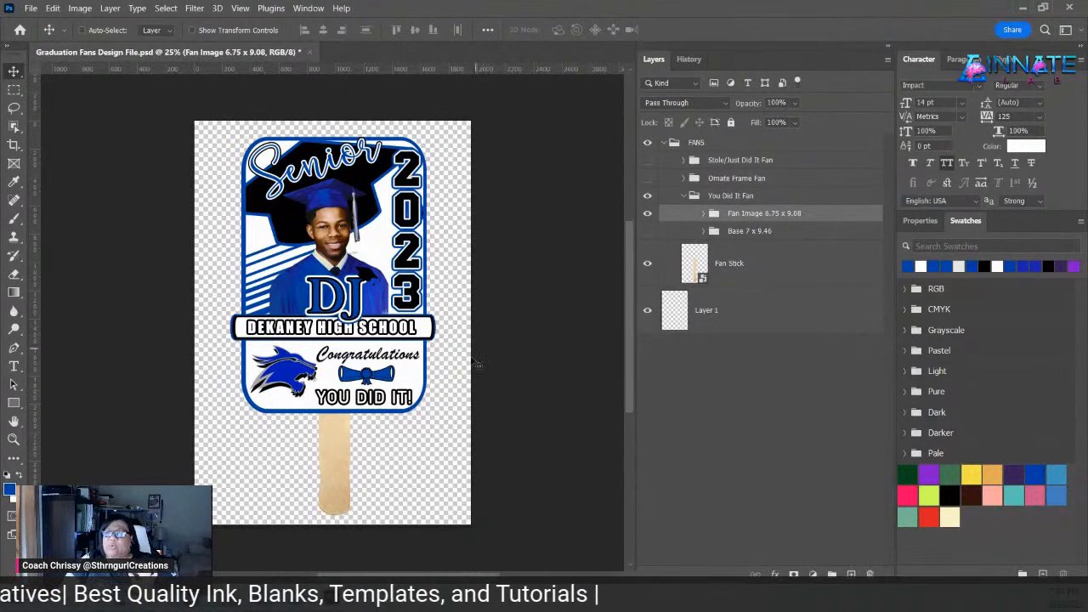
# - Check the Fan Image and Base 7 x 9.46 layers, then swap You Did It Fan for Ornate Frame Fan
pyautogui.click(648, 213)
pyautogui.click(647, 231)
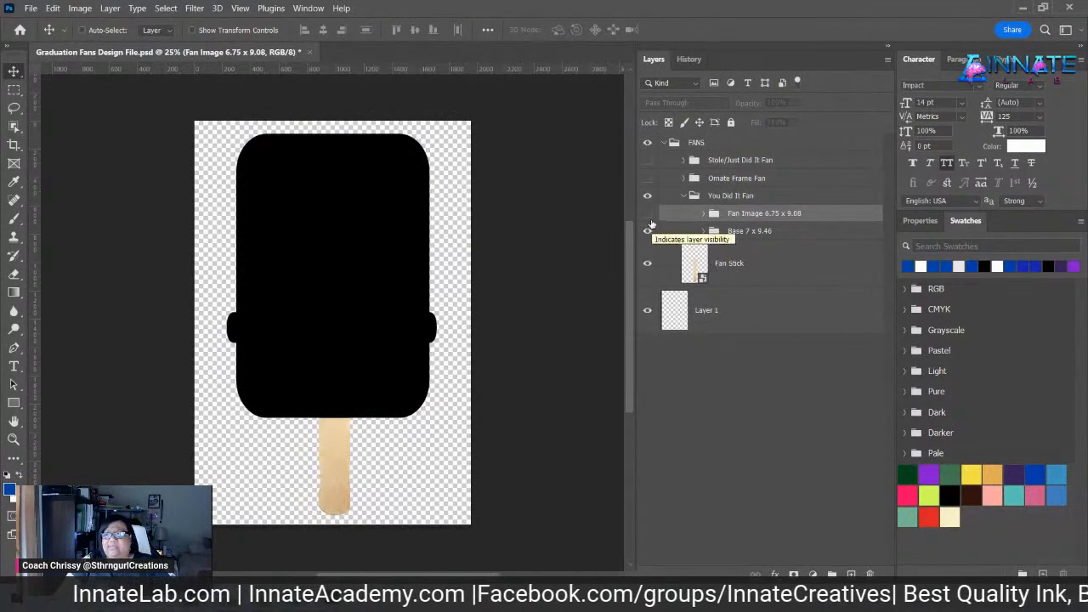
pyautogui.click(647, 214)
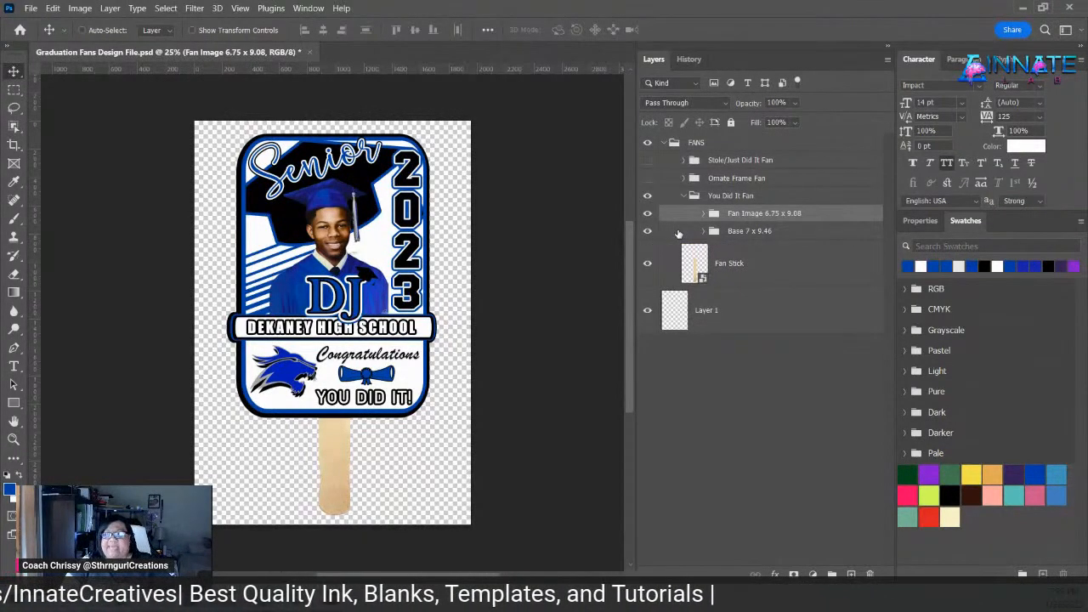
pyautogui.click(678, 233)
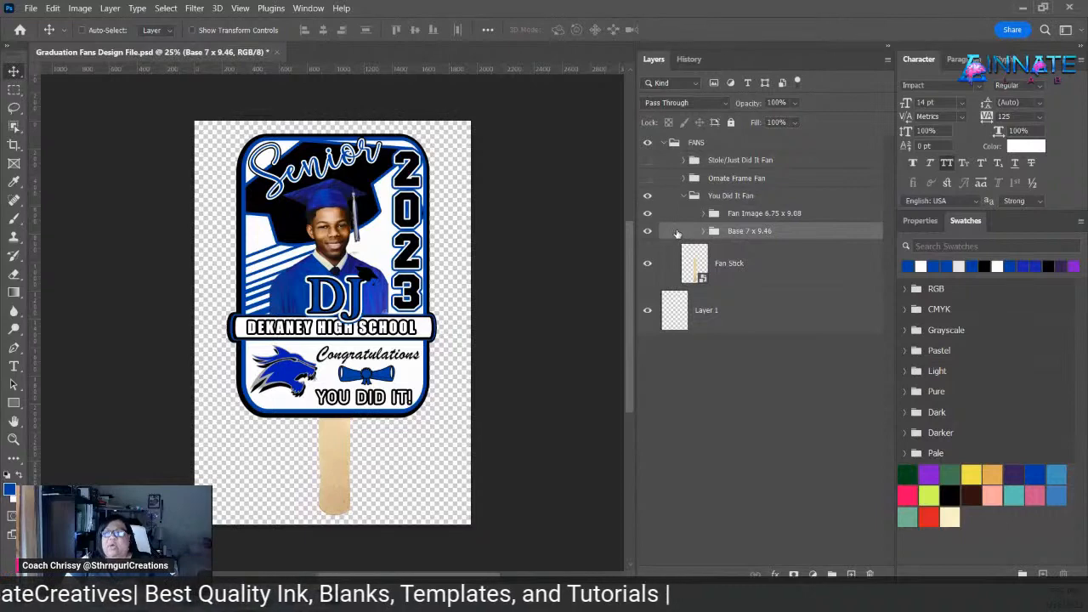
pyautogui.click(648, 201)
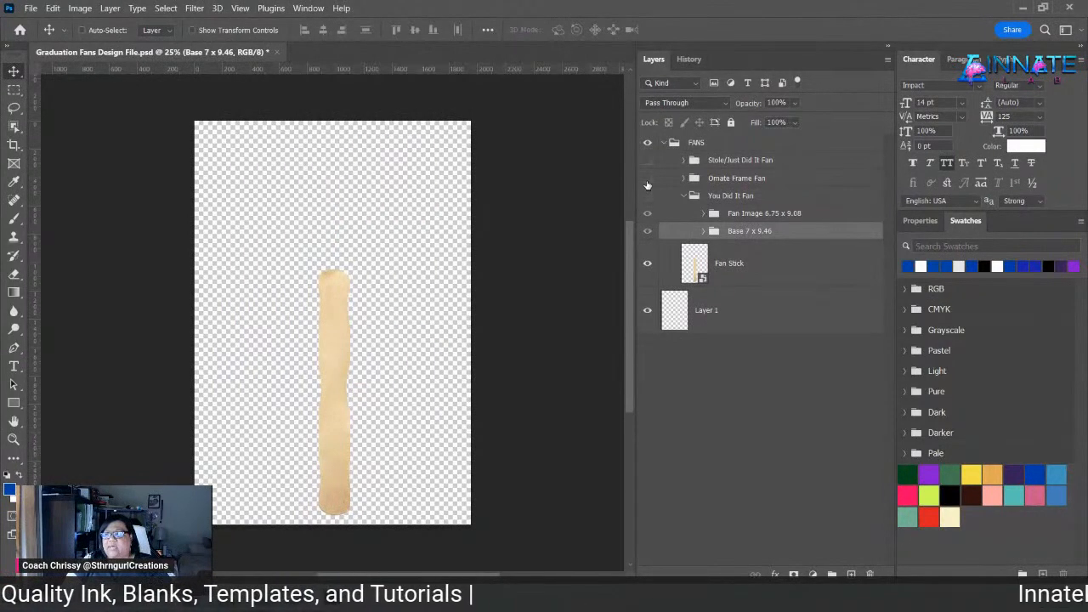
pyautogui.click(647, 178)
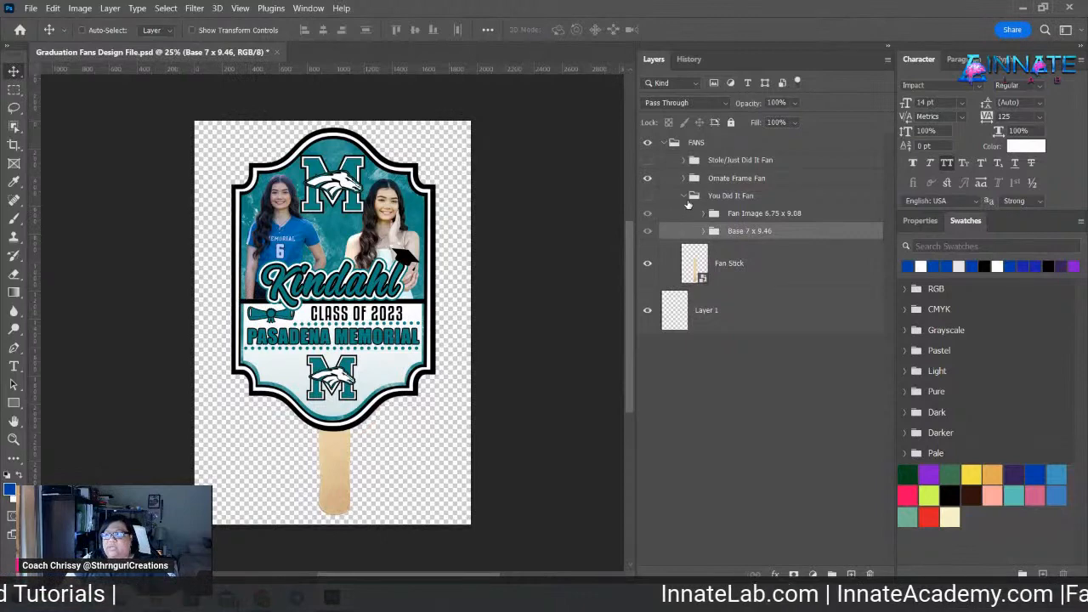
# - Collapse You Did It Fan and expand Ornate Frame Fan's Fan Image 6.13 x 9.25 group
pyautogui.click(684, 196)
pyautogui.click(684, 179)
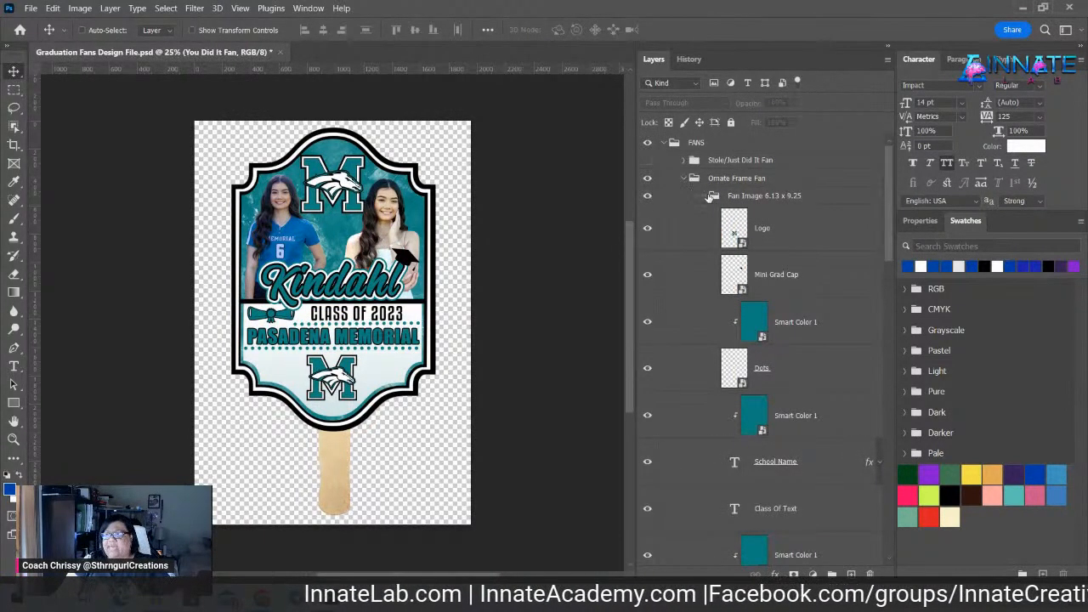
pyautogui.click(708, 197)
pyautogui.click(703, 196)
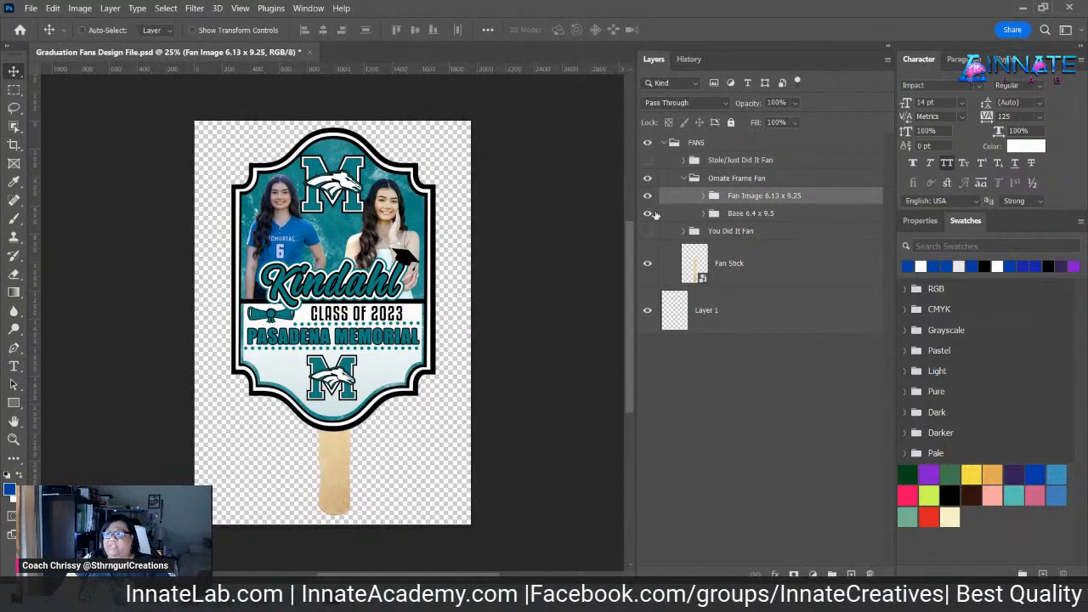
pyautogui.click(648, 198)
pyautogui.click(648, 199)
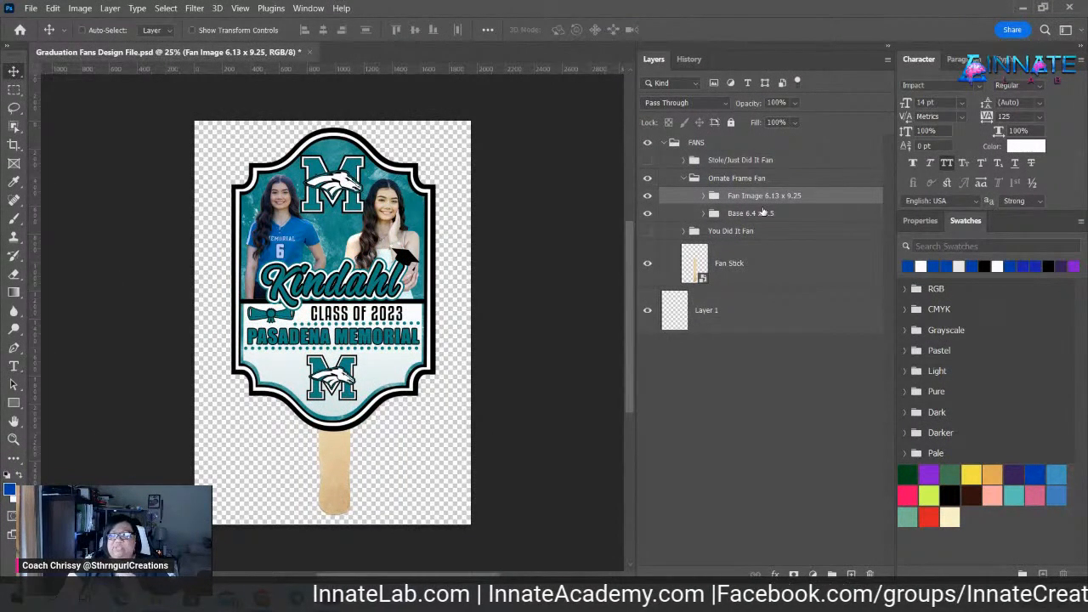
pyautogui.click(685, 179)
pyautogui.click(685, 179)
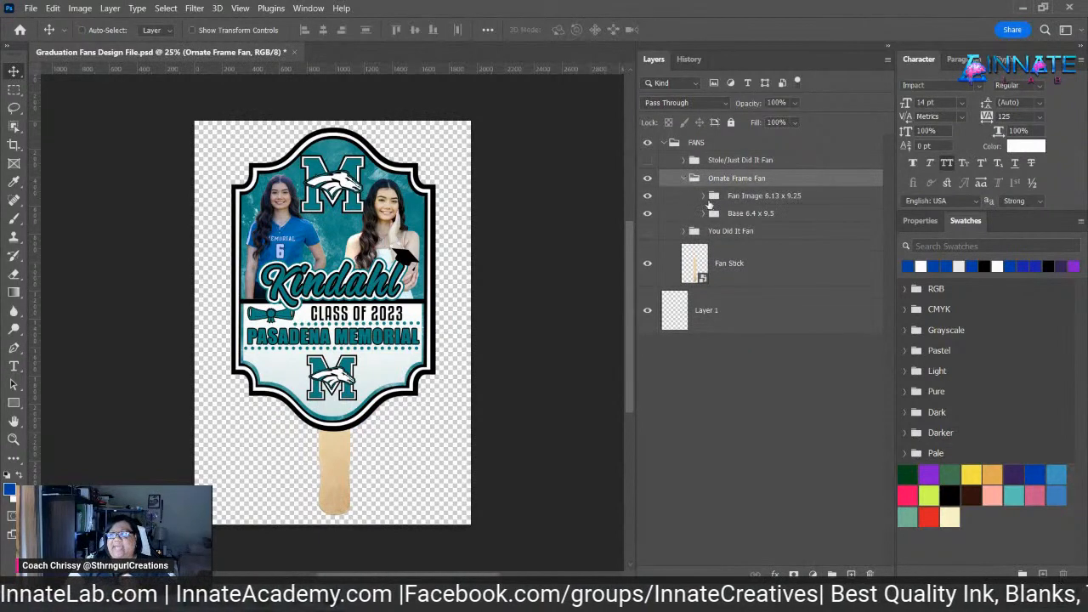
pyautogui.click(704, 197)
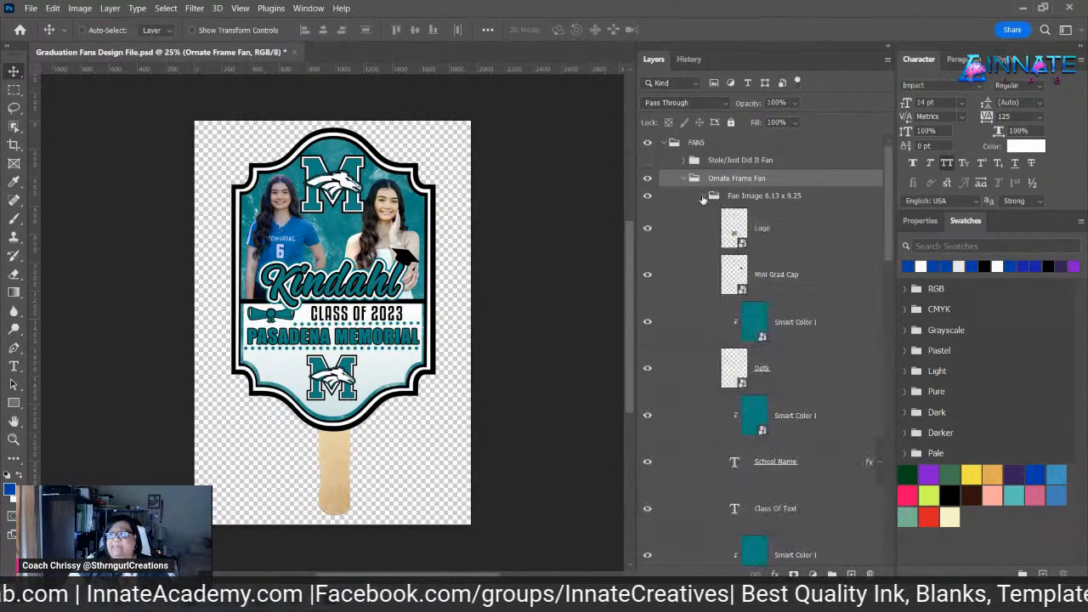
# - Recolour the Smart Color 1 fill from teal to blue and save both nested smart object files
pyautogui.doubleClick(762, 338)
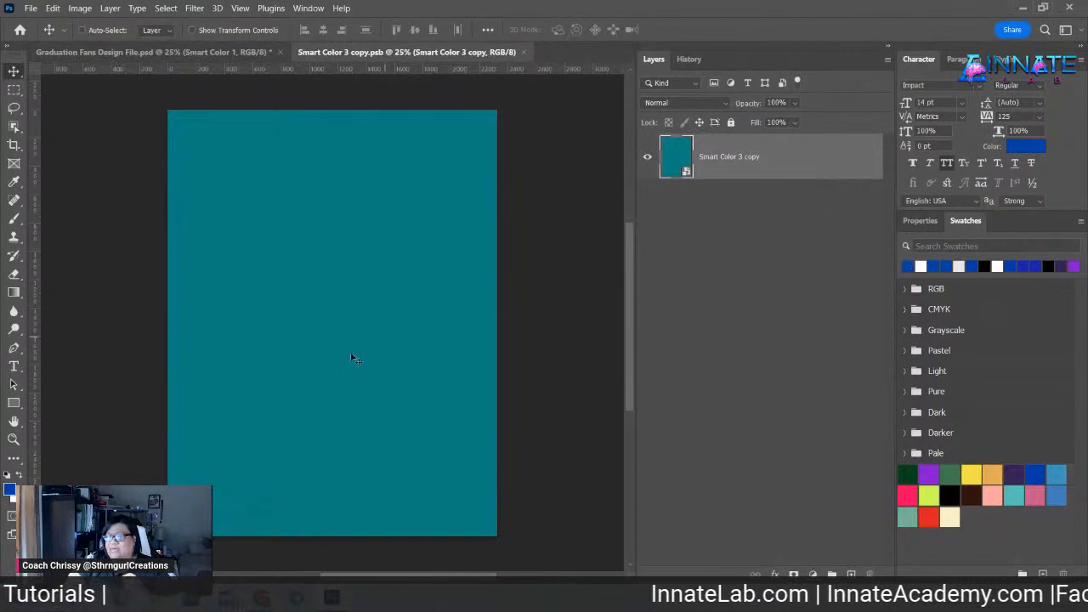
pyautogui.doubleClick(684, 164)
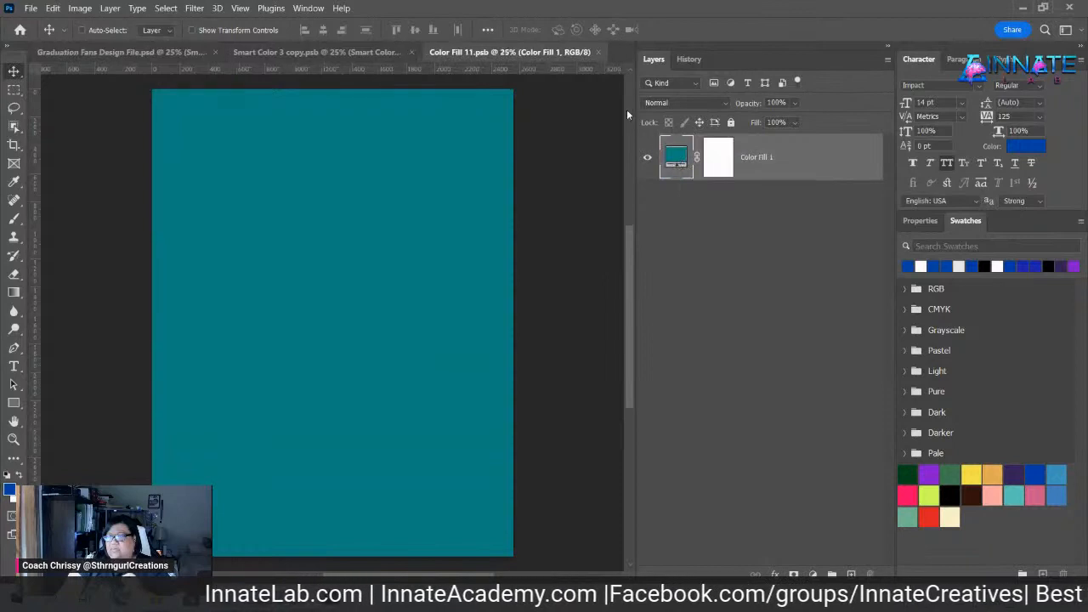
pyautogui.click(908, 266)
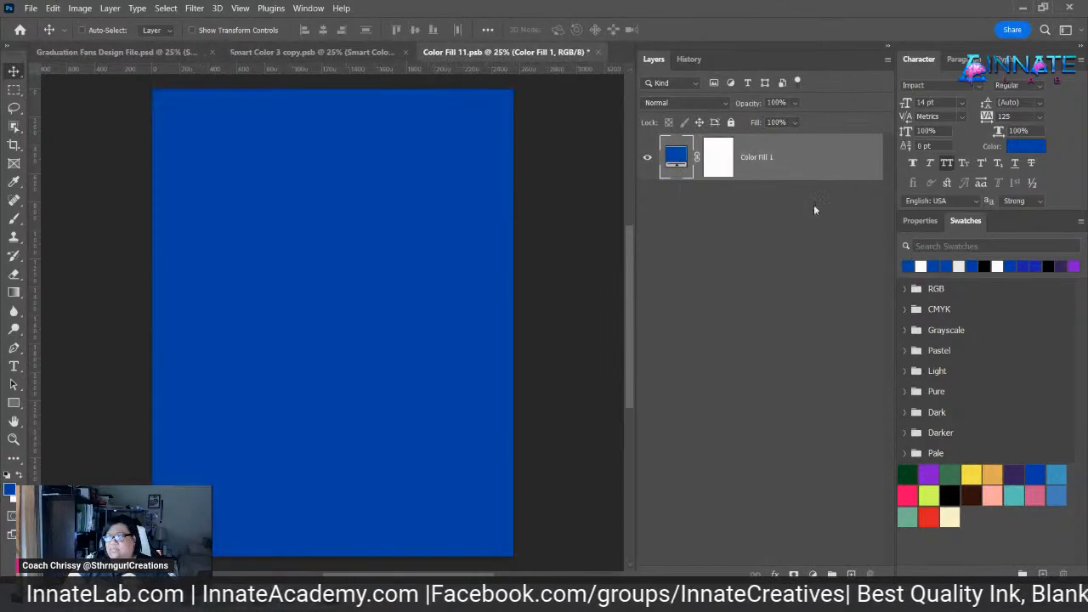
pyautogui.click(598, 51)
pyautogui.click(505, 236)
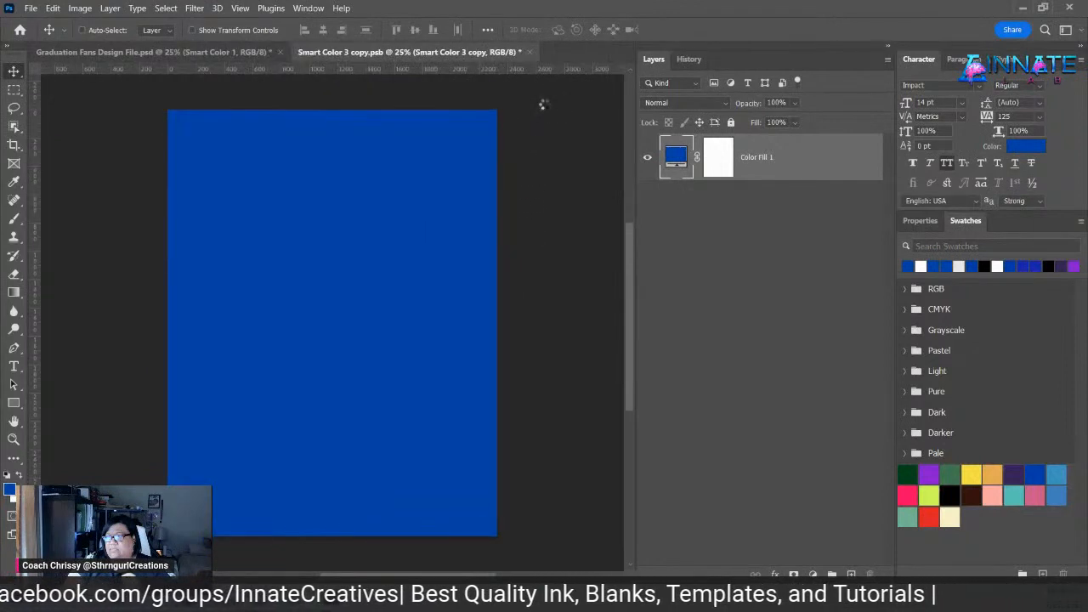
pyautogui.click(529, 51)
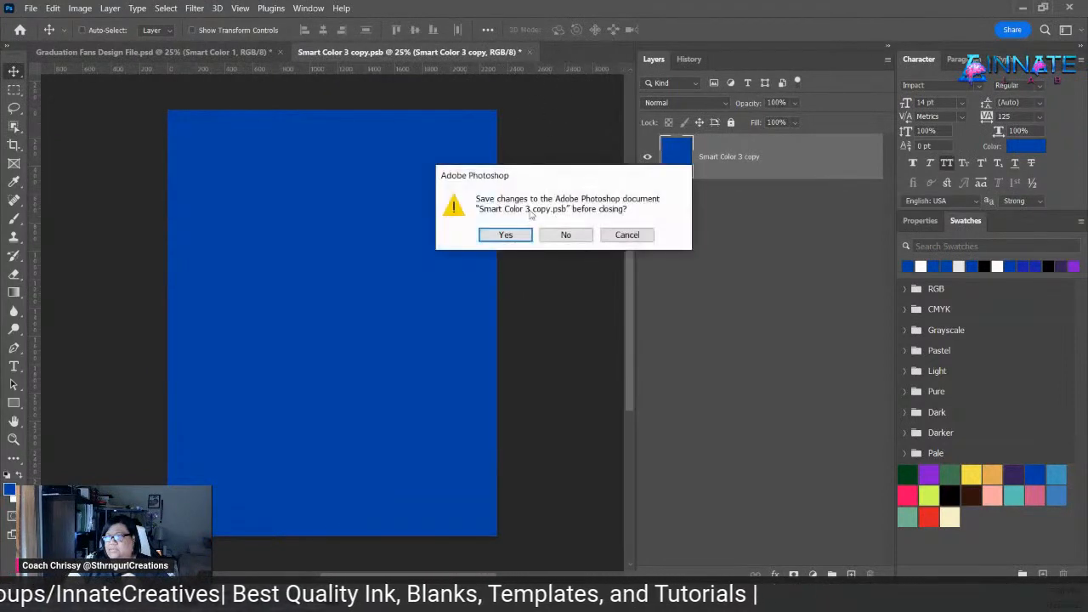
pyautogui.click(506, 235)
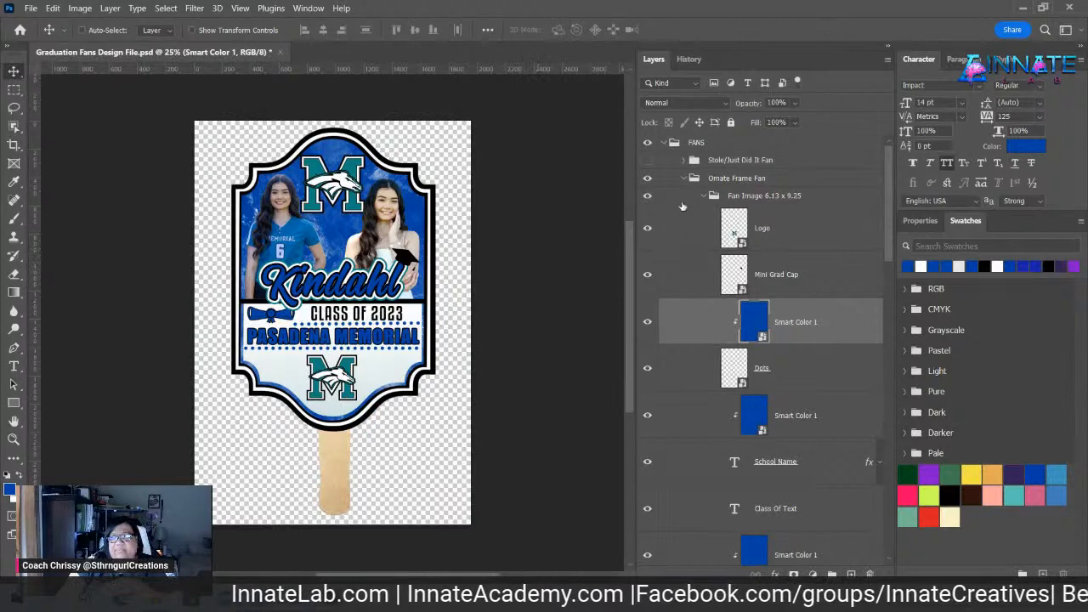
# - Hide the Ornate Frame Fan, show the Stole/Just Did It Fan, and expand its group
pyautogui.click(684, 179)
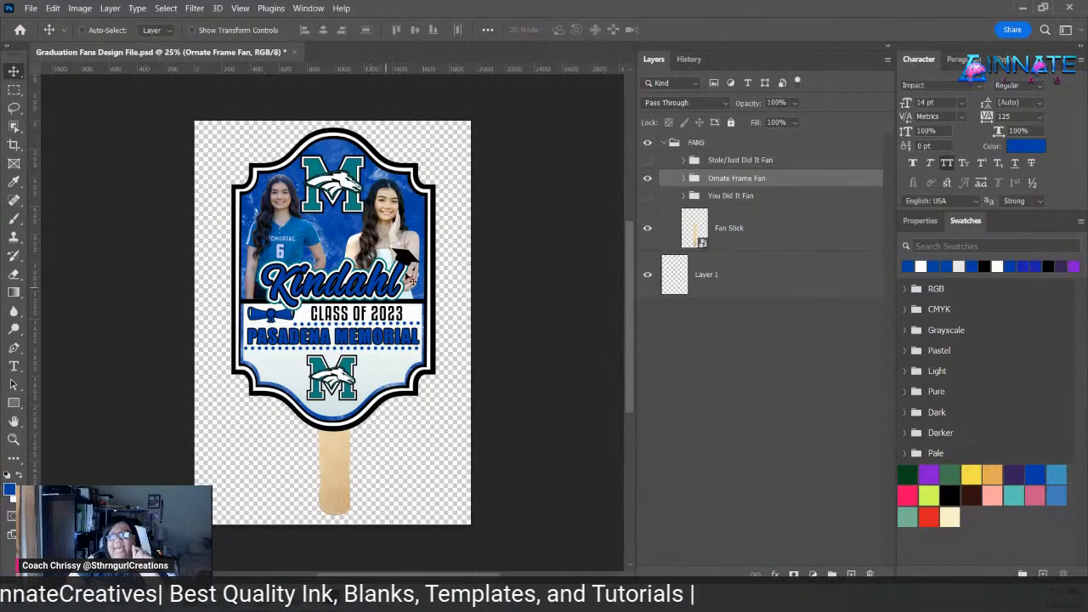
pyautogui.click(648, 179)
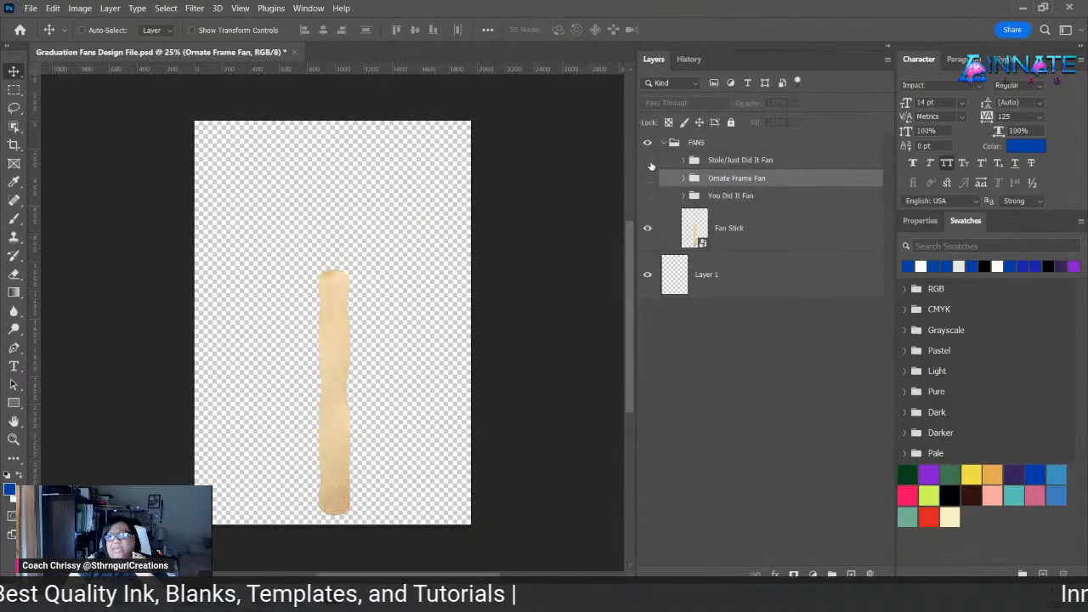
pyautogui.click(648, 161)
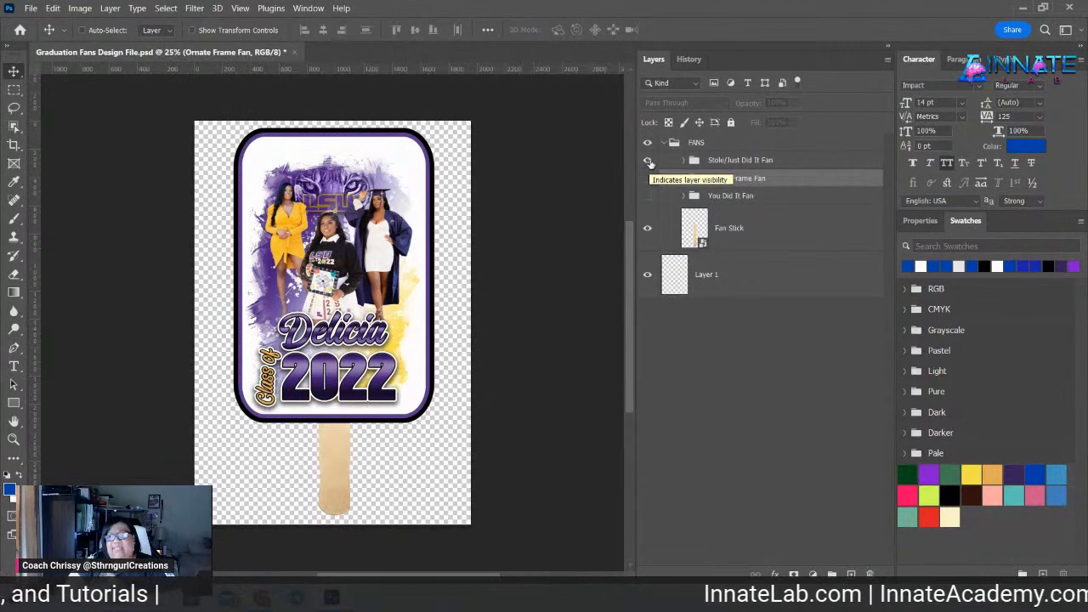
pyautogui.click(683, 161)
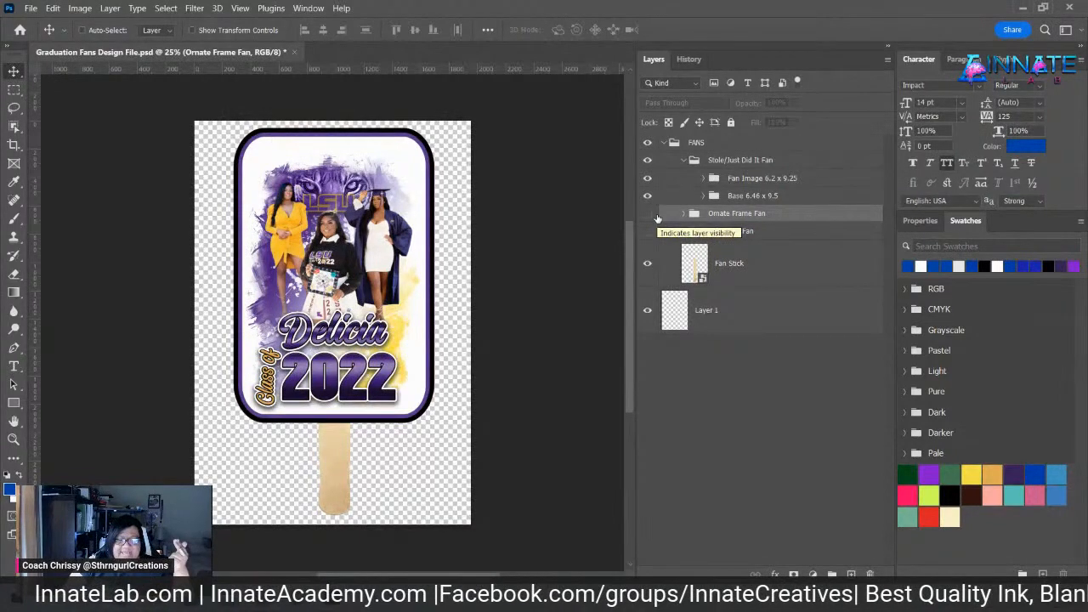
# - Expand the Fan Image group and open the 13x19 Shirt (PNG) smart object, then close it
pyautogui.click(704, 179)
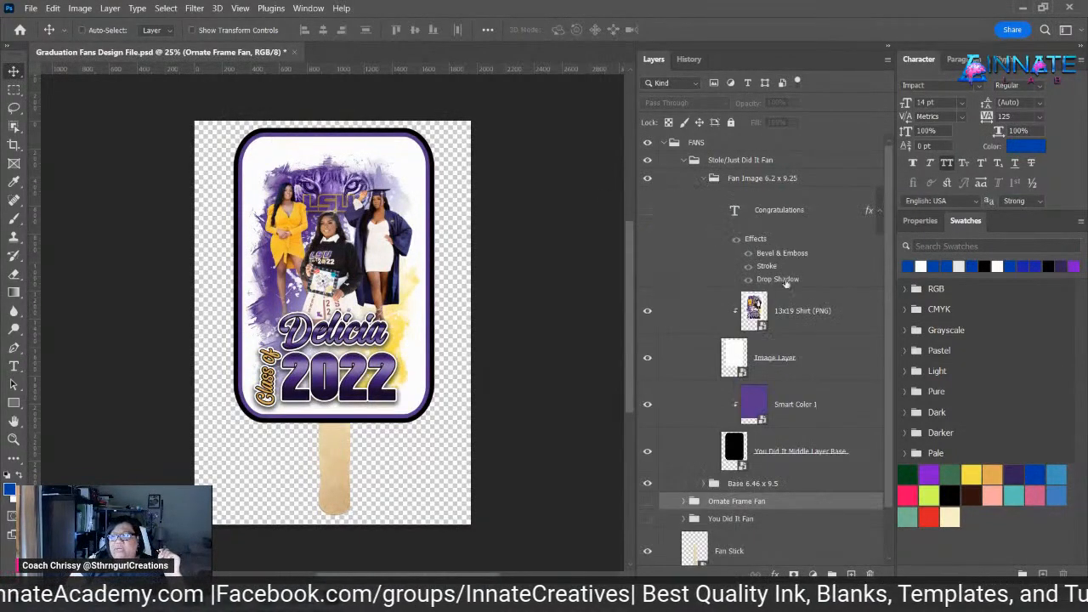
pyautogui.click(762, 328)
pyautogui.doubleClick(754, 311)
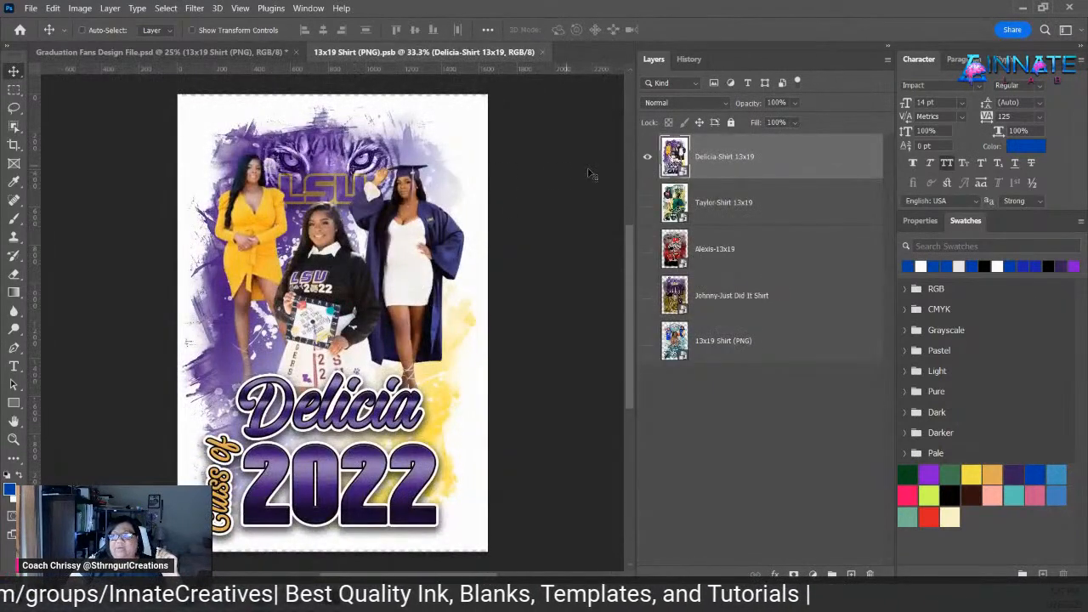
pyautogui.click(543, 52)
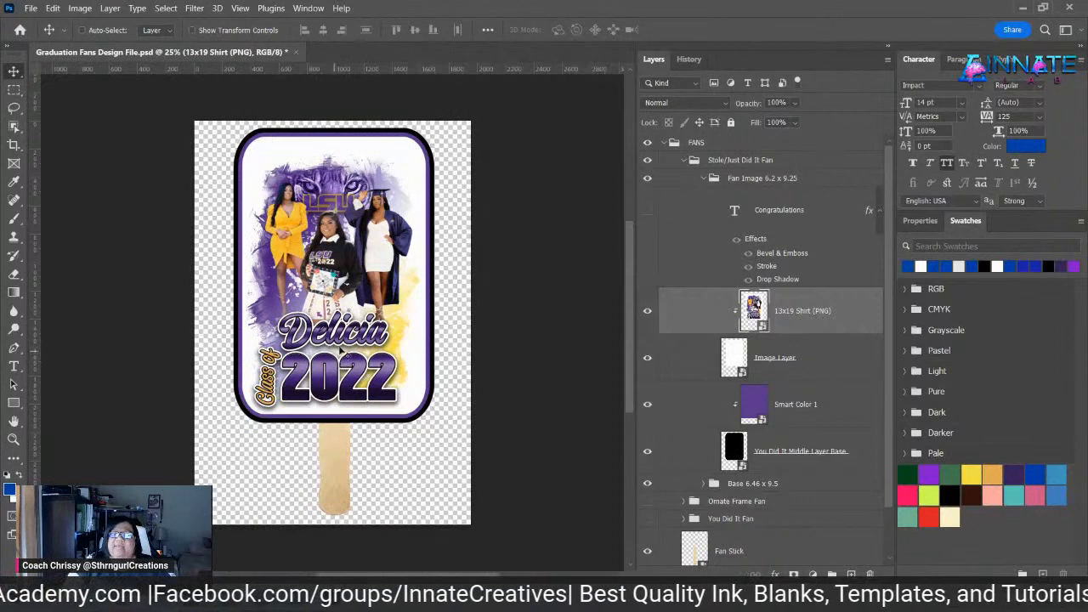
# - Collapse the Stole fan and hide it and the Ornate Frame fan, leaving only the You Did It Fan visible and expanded
pyautogui.click(686, 162)
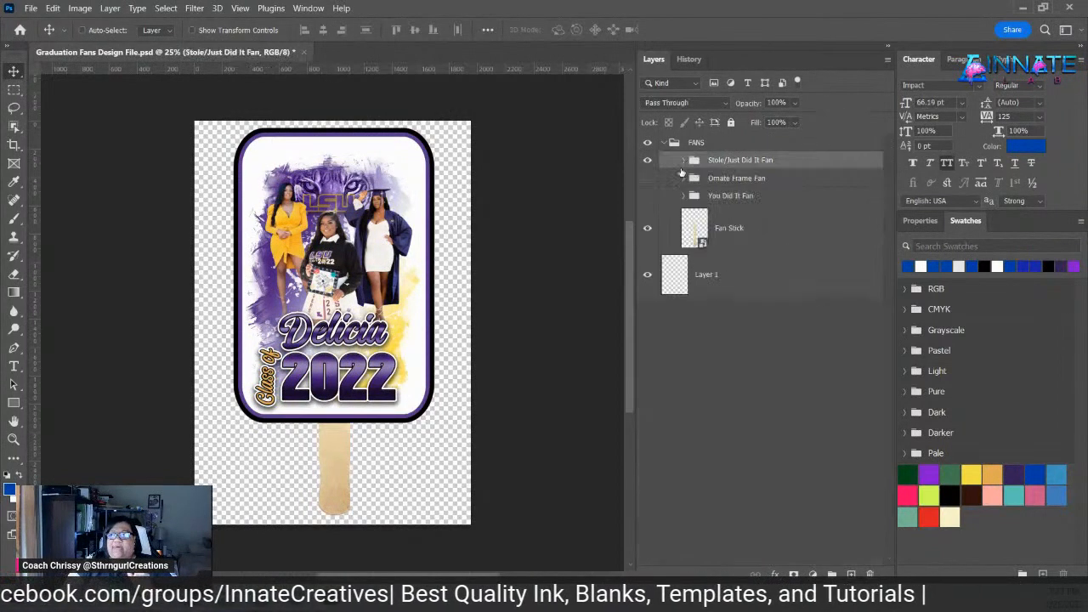
pyautogui.click(647, 178)
pyautogui.click(648, 160)
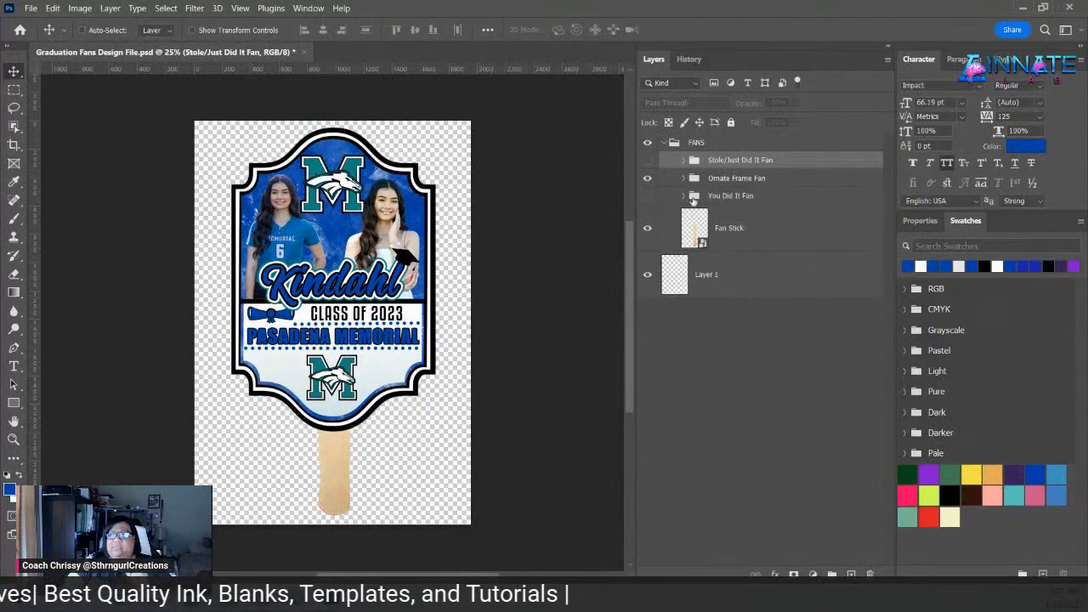
pyautogui.click(648, 178)
pyautogui.click(648, 197)
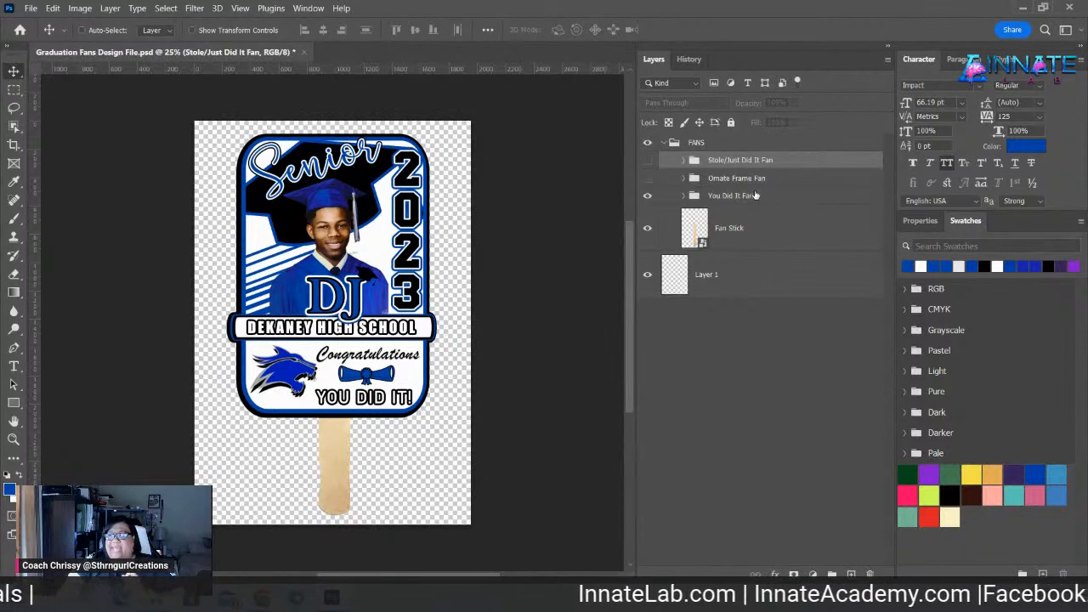
pyautogui.click(683, 197)
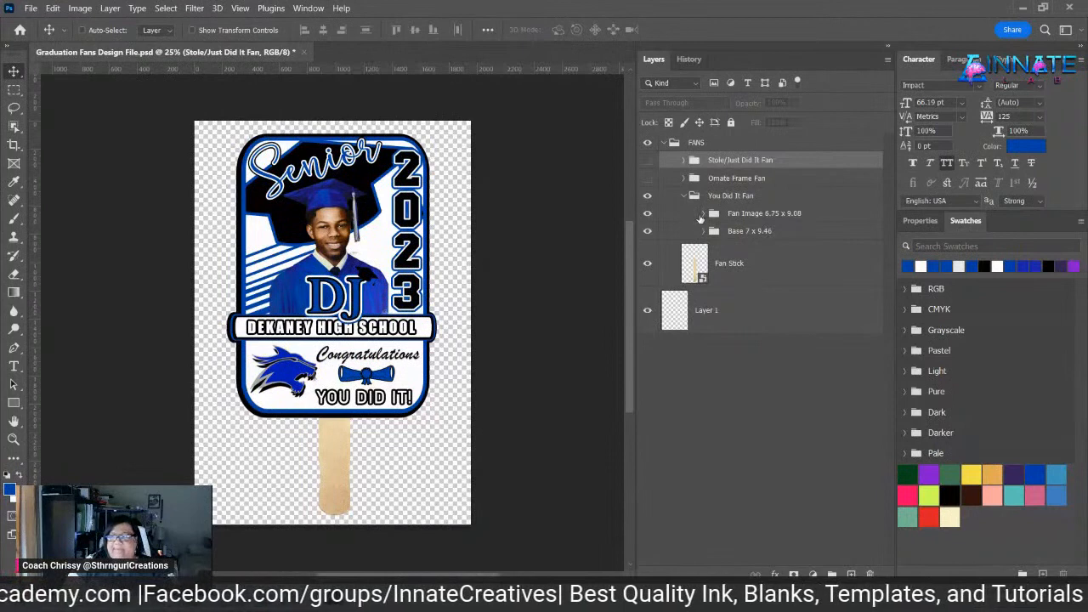
# - Save Fan Image 6.75 x 9.08 as PNG in Desktop > Live Content > Graduation Fans 1.26.23, prefixed with the graduate's initials
pyautogui.click(831, 216)
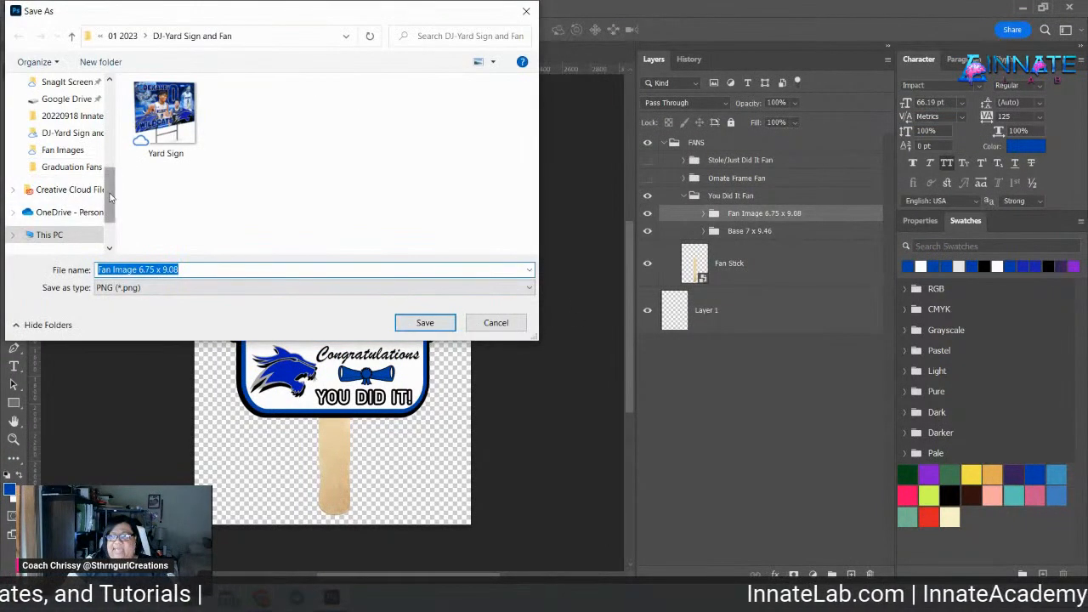
pyautogui.scroll(5, 111, 170)
pyautogui.click(83, 116)
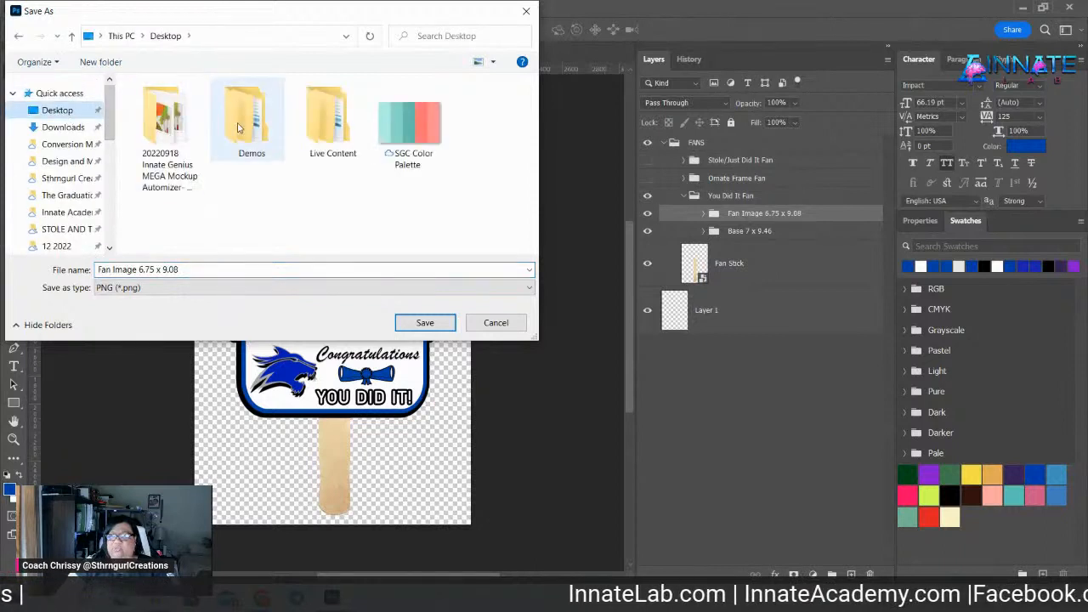
pyautogui.doubleClick(331, 114)
pyautogui.click(204, 106)
pyautogui.doubleClick(204, 109)
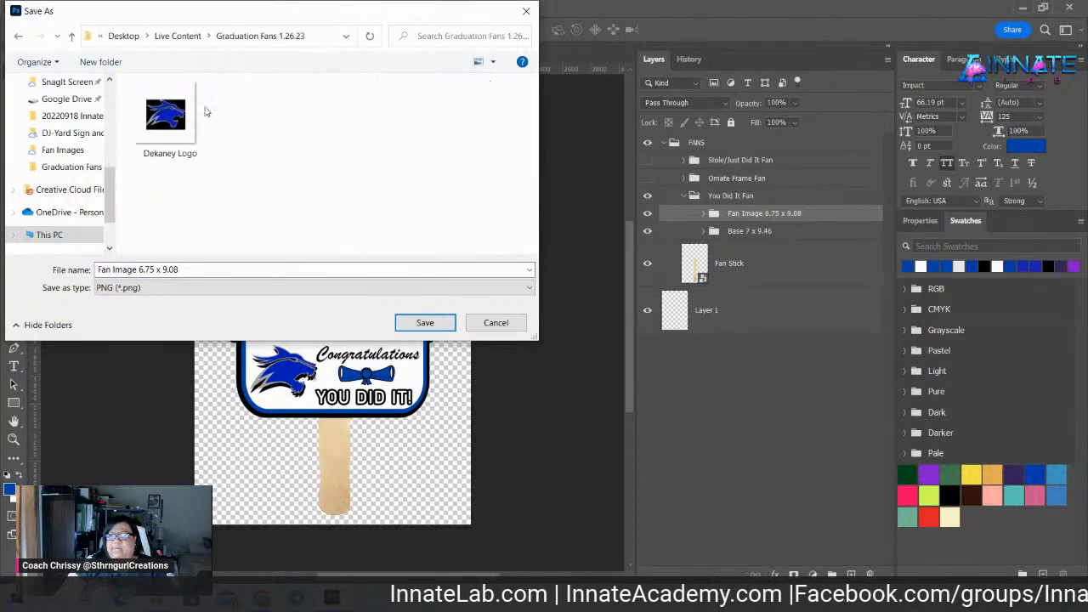
pyautogui.click(256, 271)
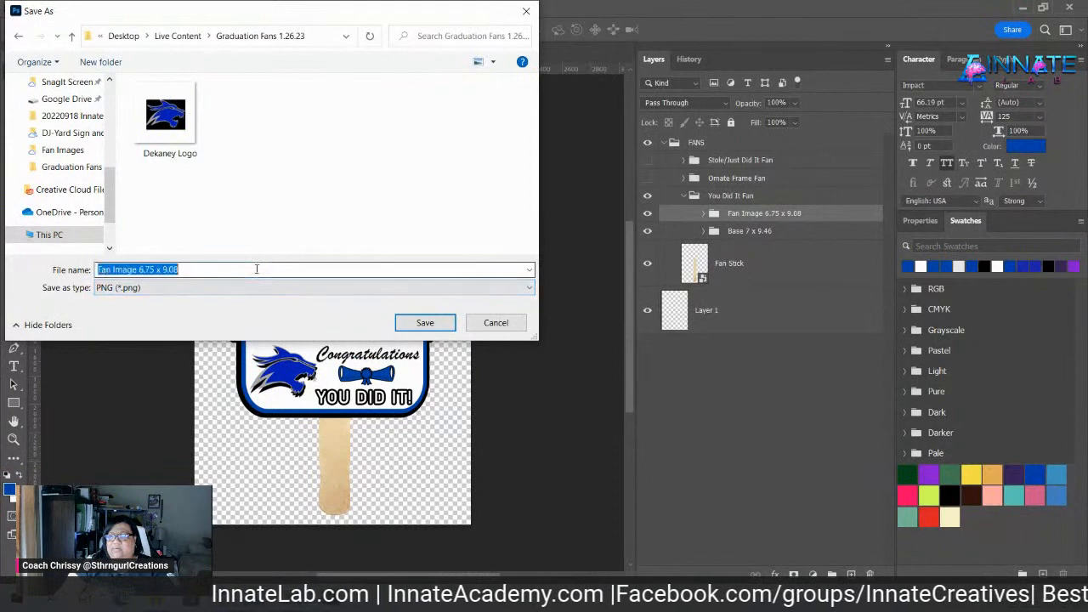
pyautogui.click(253, 270)
pyautogui.write('DJ')
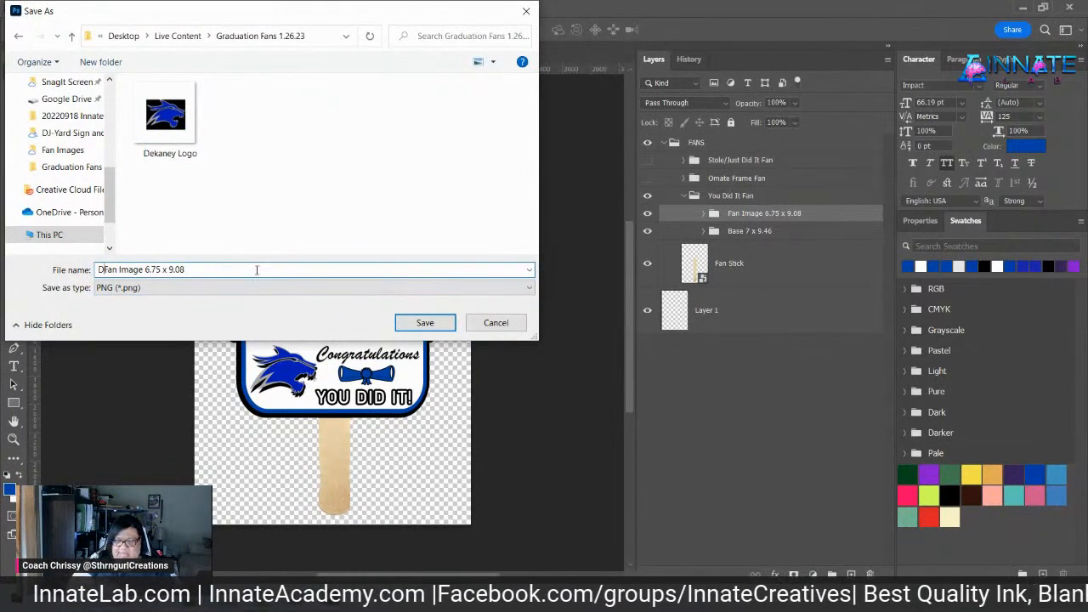
pyautogui.write('-')
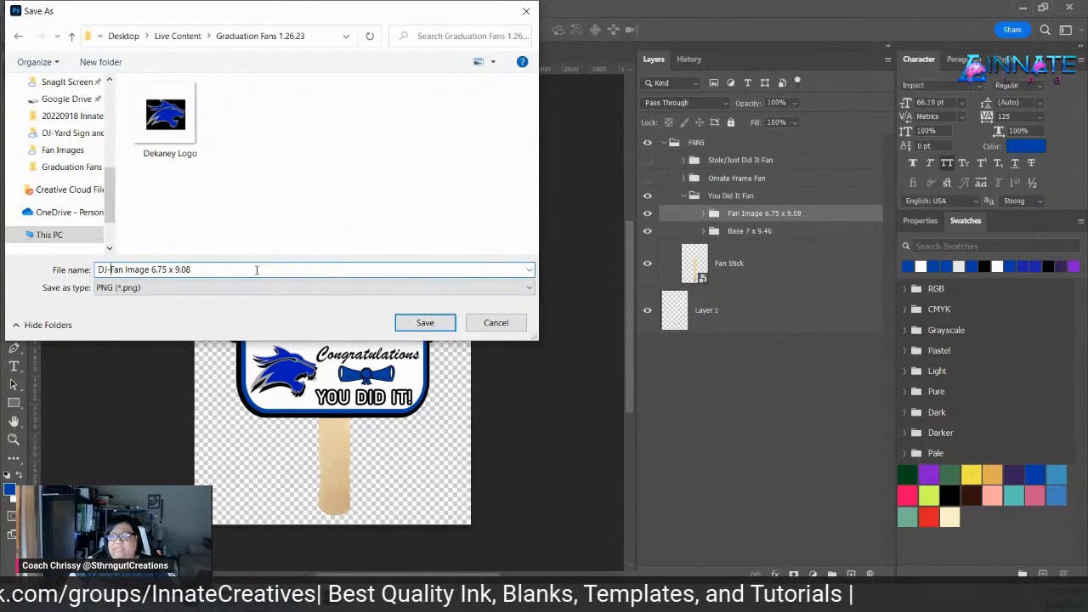
pyautogui.press('Return')
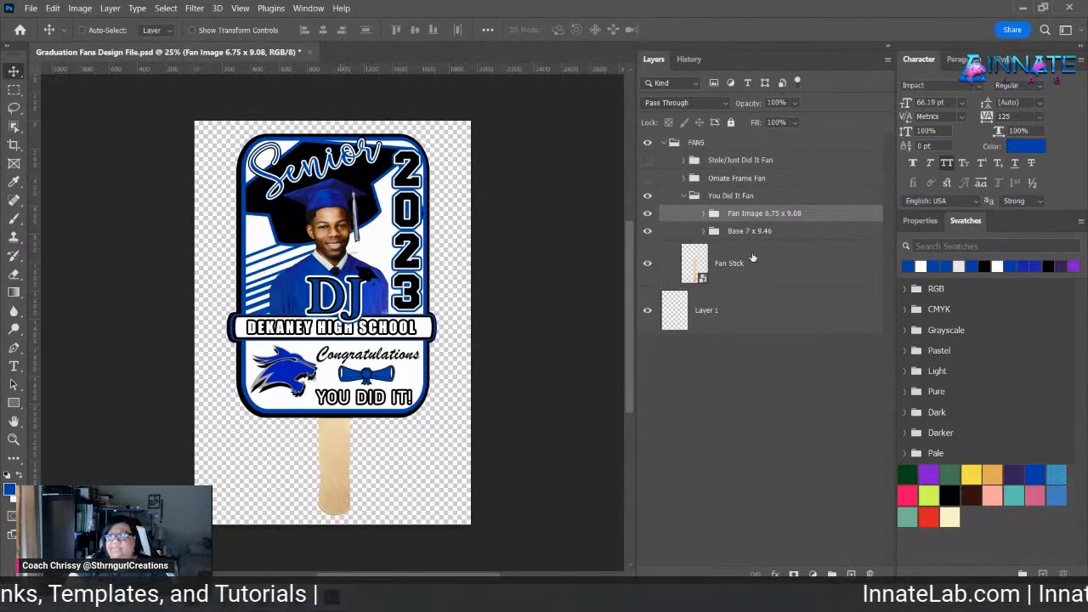
# - Collapse the You Did It Fan, inspect the Ornate Frame Fan's Fan Image 6.13 x 9.25 group, then collapse it
pyautogui.click(685, 196)
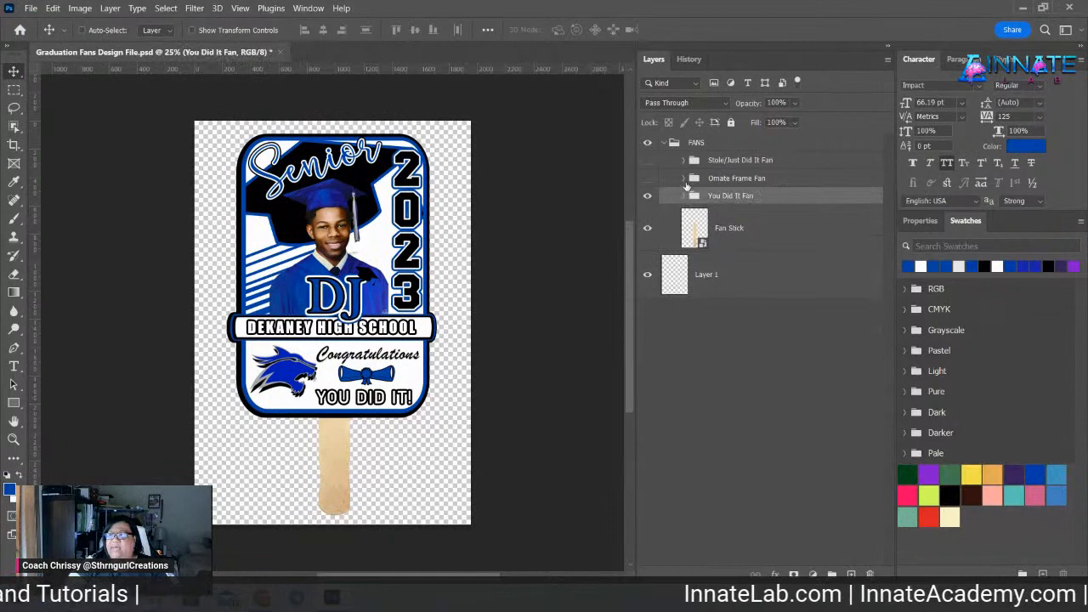
pyautogui.click(684, 178)
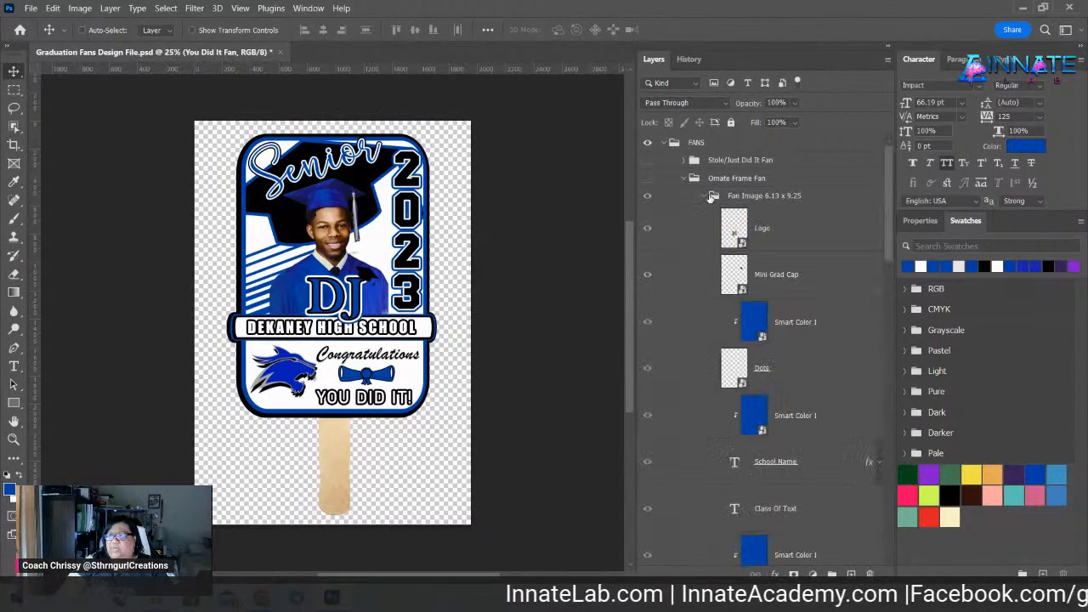
pyautogui.click(702, 197)
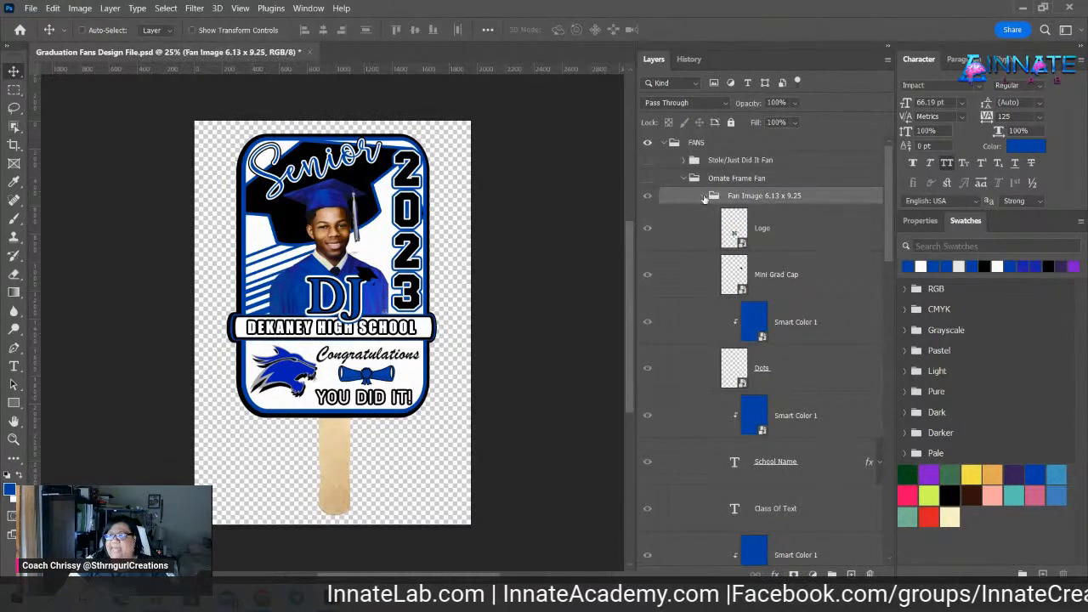
pyautogui.click(704, 196)
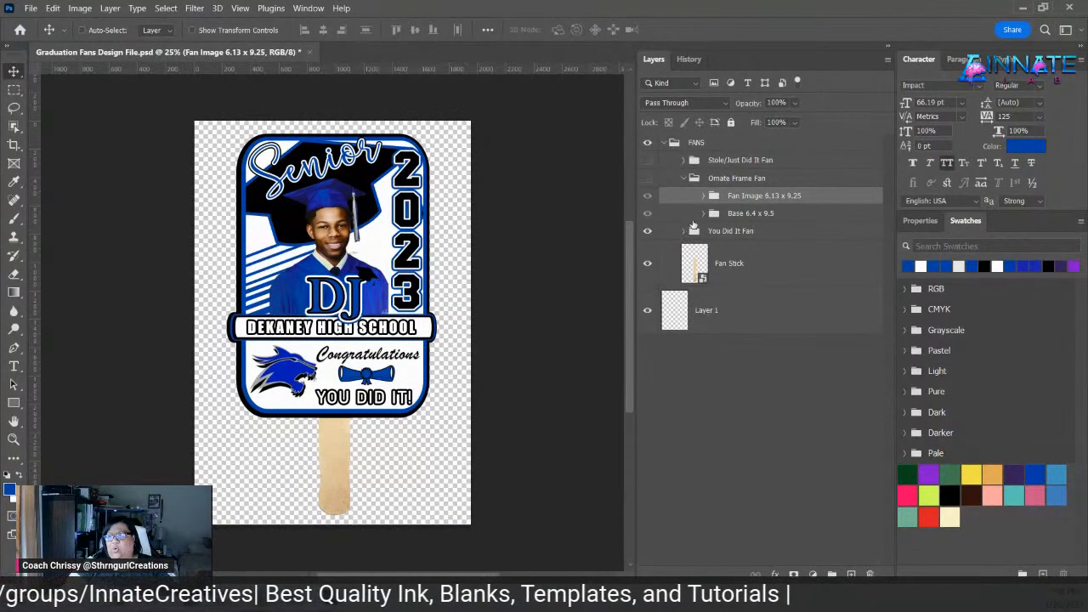
pyautogui.click(684, 179)
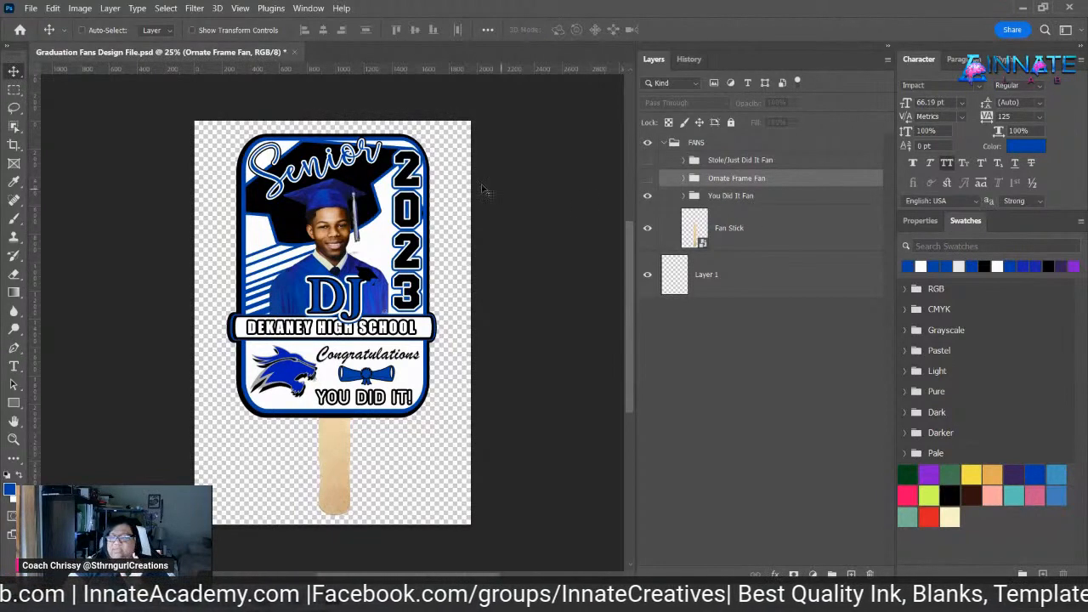
# - Save a PNG copy named with the graduate's initials plus 'You Did It Fan'
pyautogui.click(30, 8)
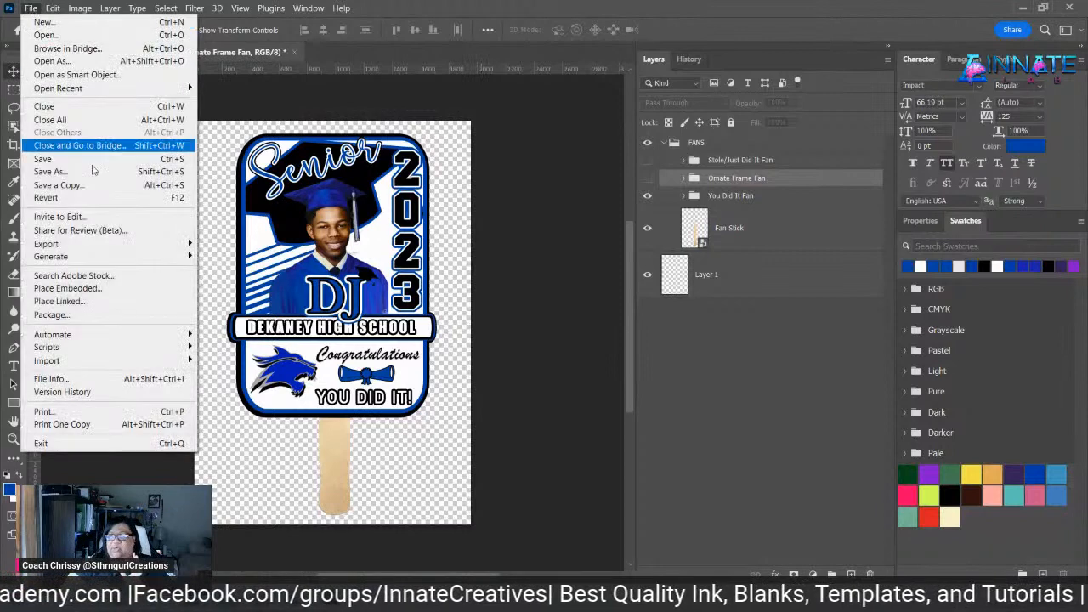
pyautogui.click(109, 185)
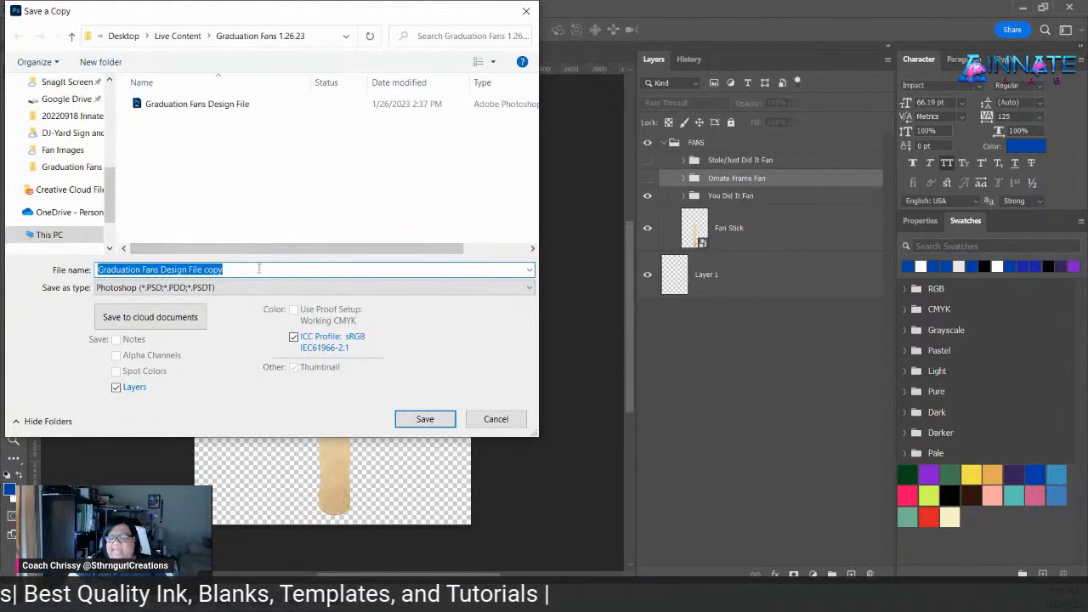
pyautogui.write('DJ F')
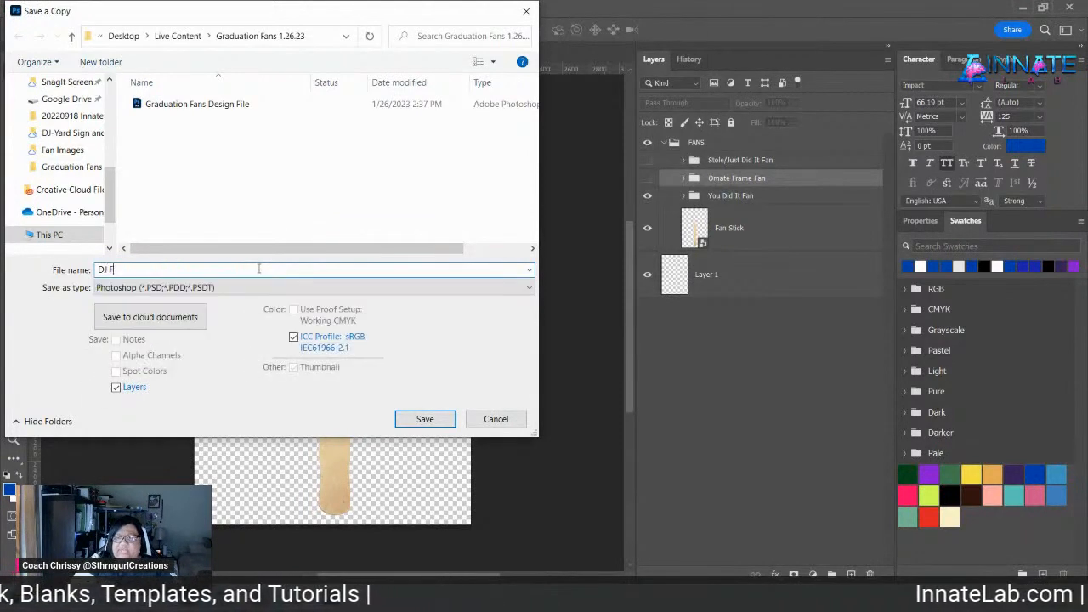
pyautogui.press('BackSpace')
pyautogui.write('Y')
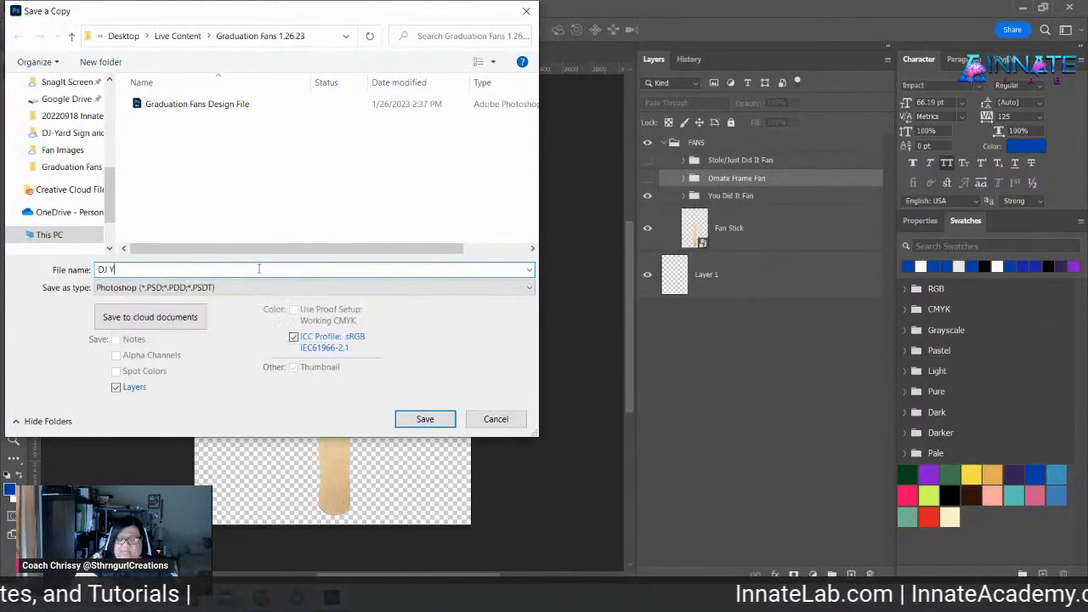
pyautogui.write('ou Did It Fan')
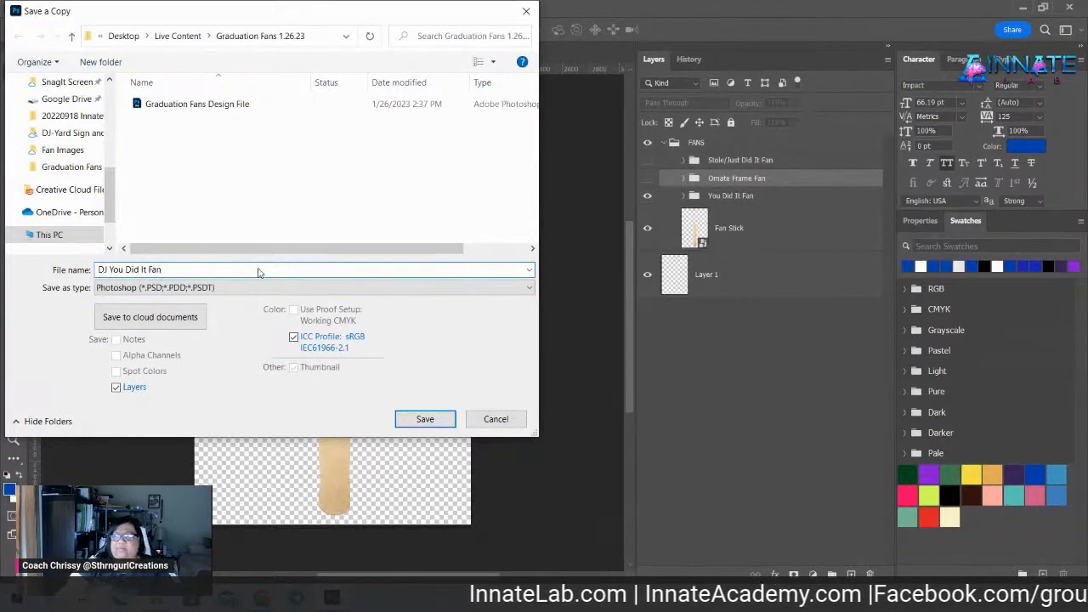
pyautogui.click(304, 287)
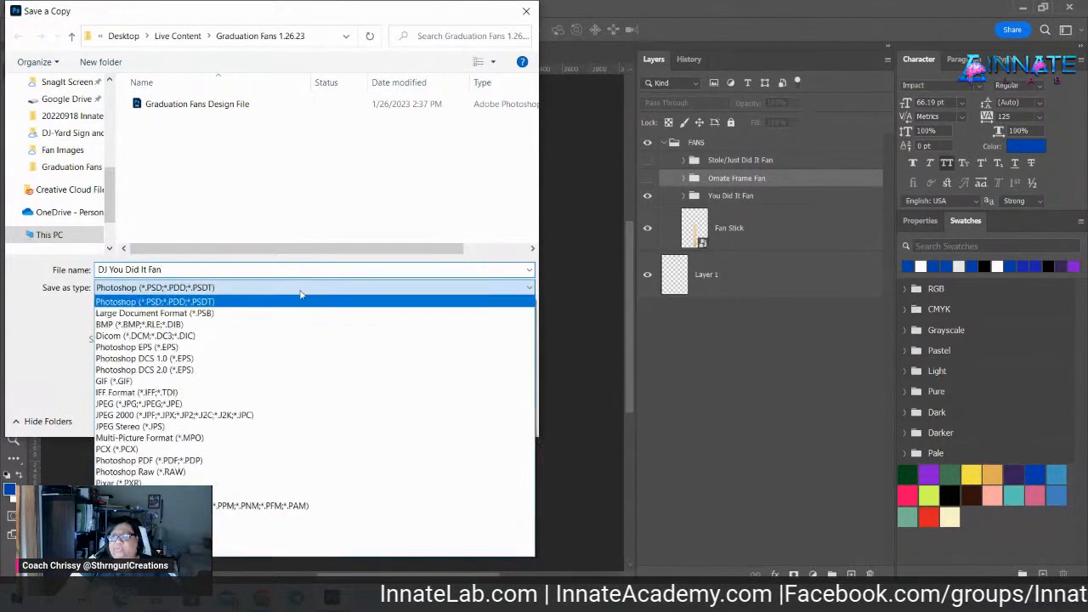
pyautogui.click(253, 494)
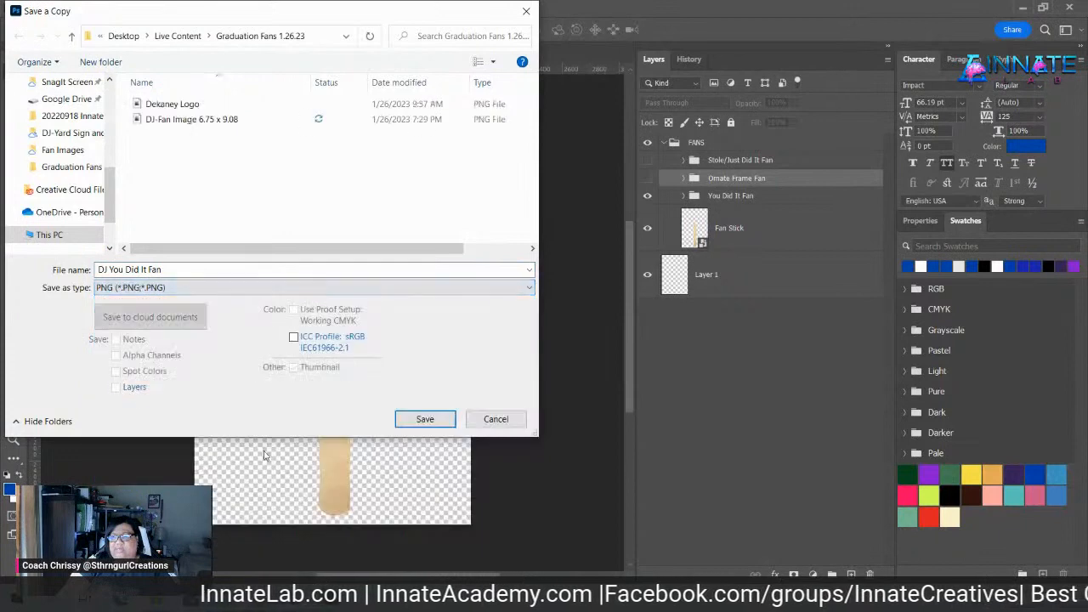
pyautogui.click(426, 420)
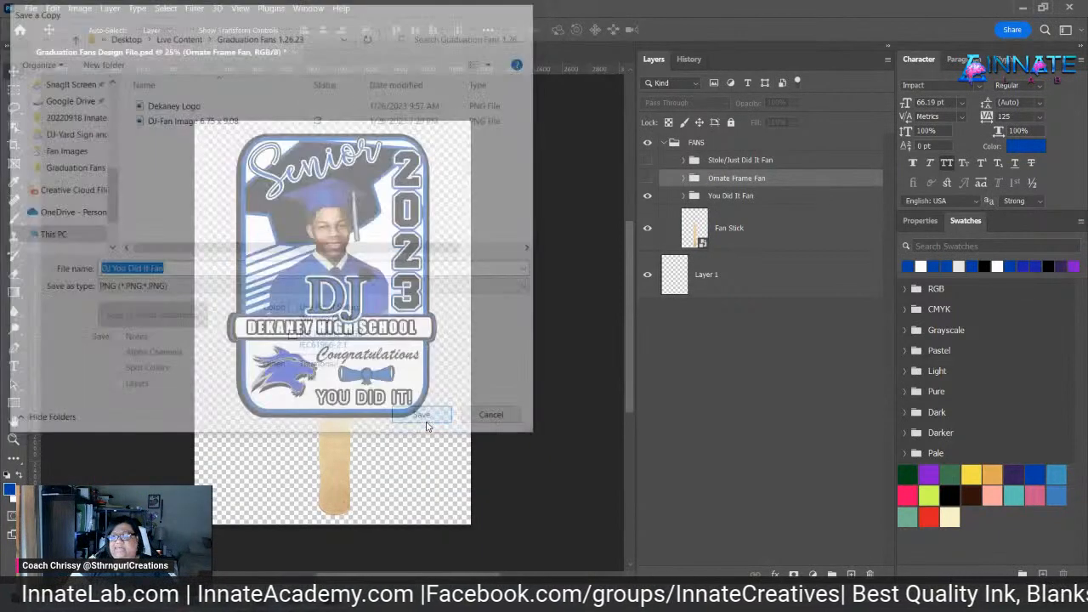
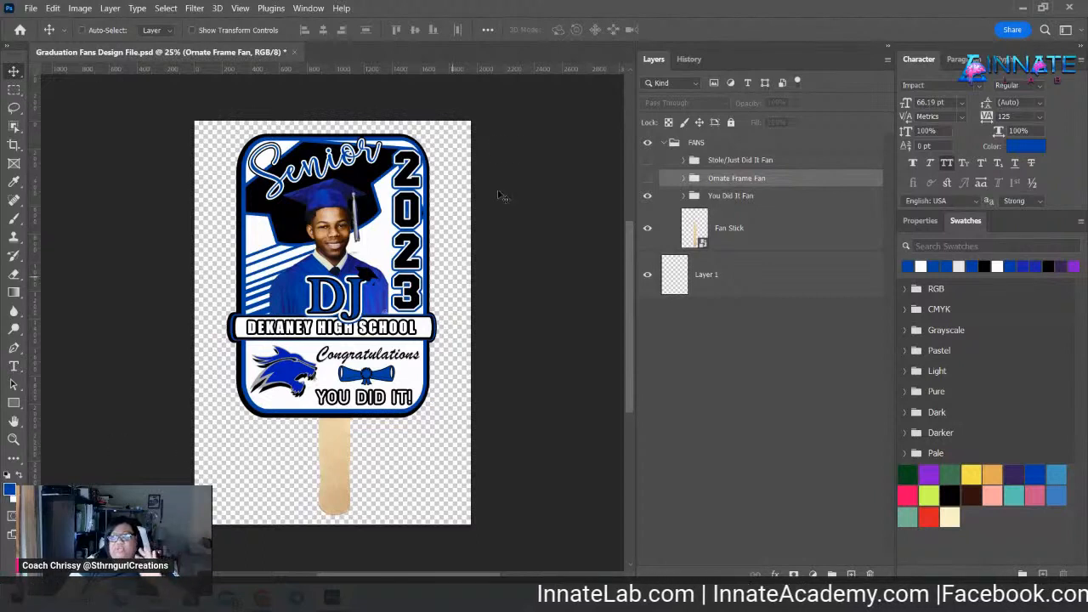
# - Expand the You Did It Fan group in the Layers panel, then minimize Photoshop
pyautogui.click(684, 195)
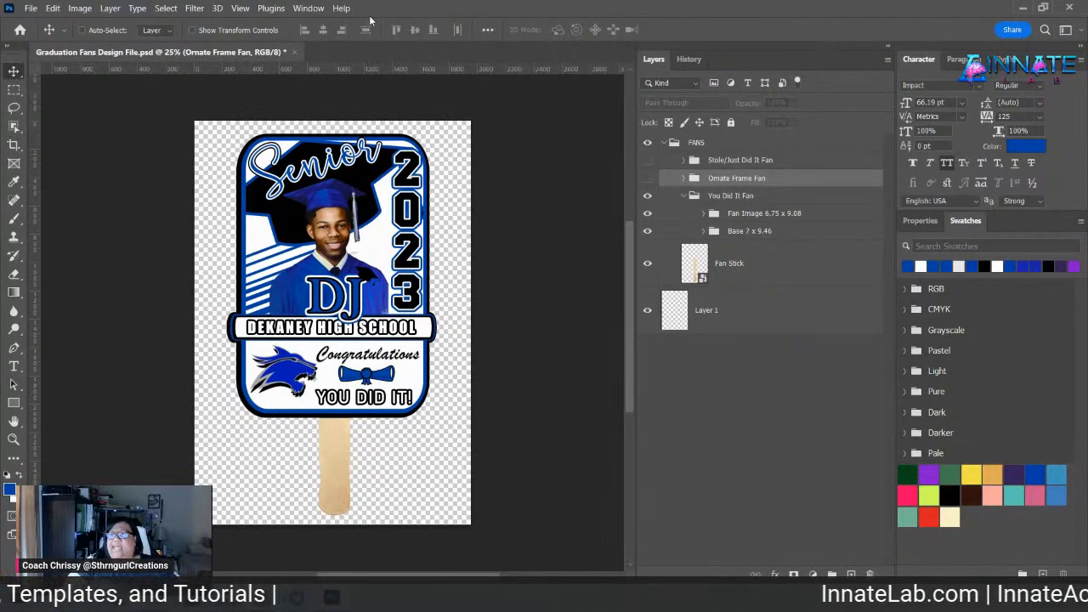
pyautogui.click(1022, 8)
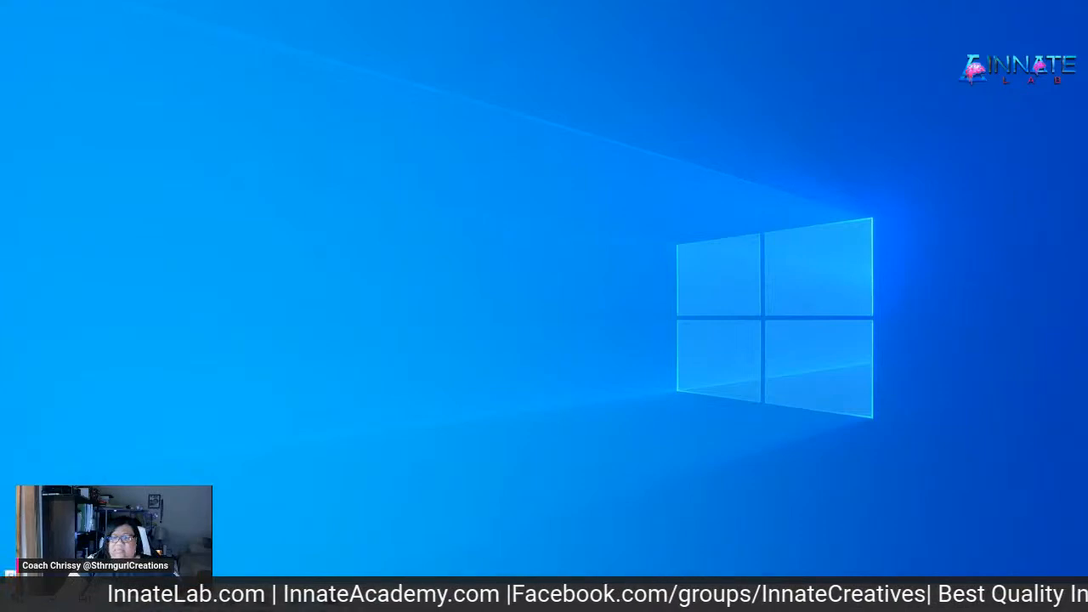
# - Launch Cricut Design Space from the Start menu's C apps list
pyautogui.press('super')
pyautogui.click(117, 432)
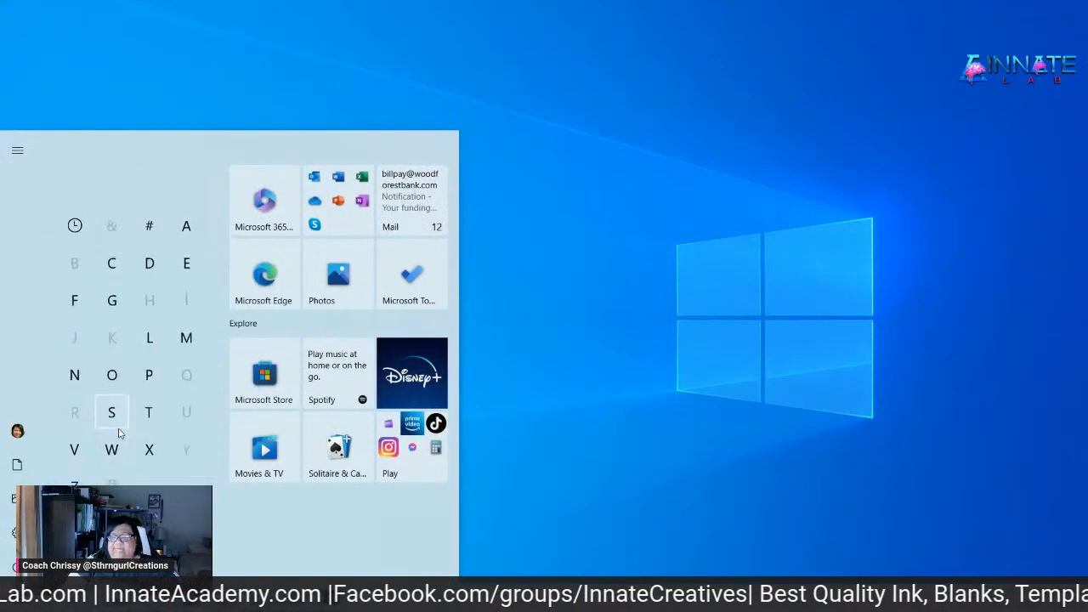
pyautogui.click(112, 265)
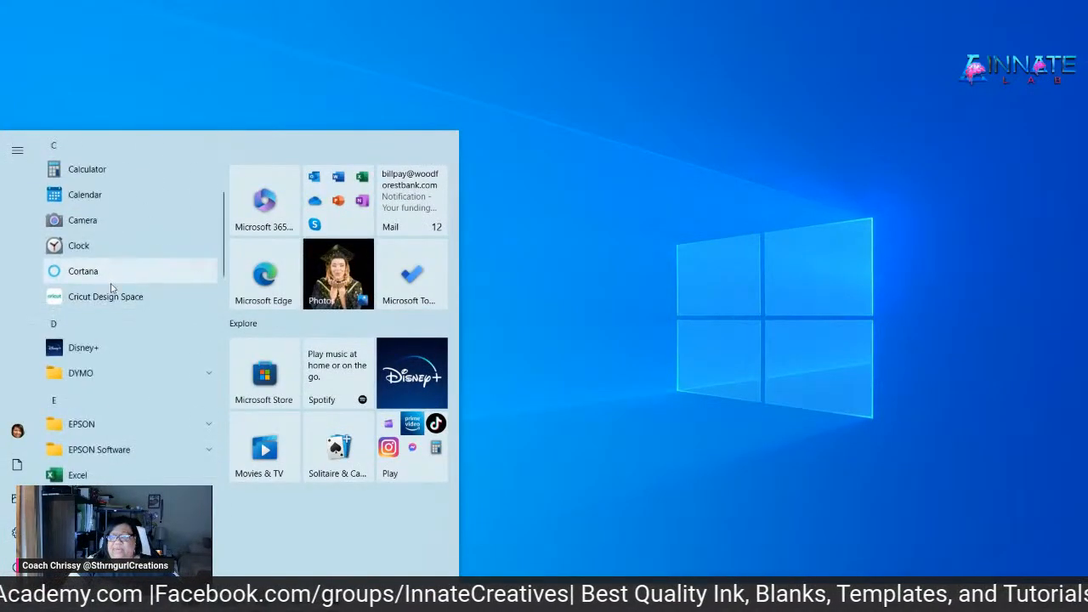
pyautogui.click(110, 303)
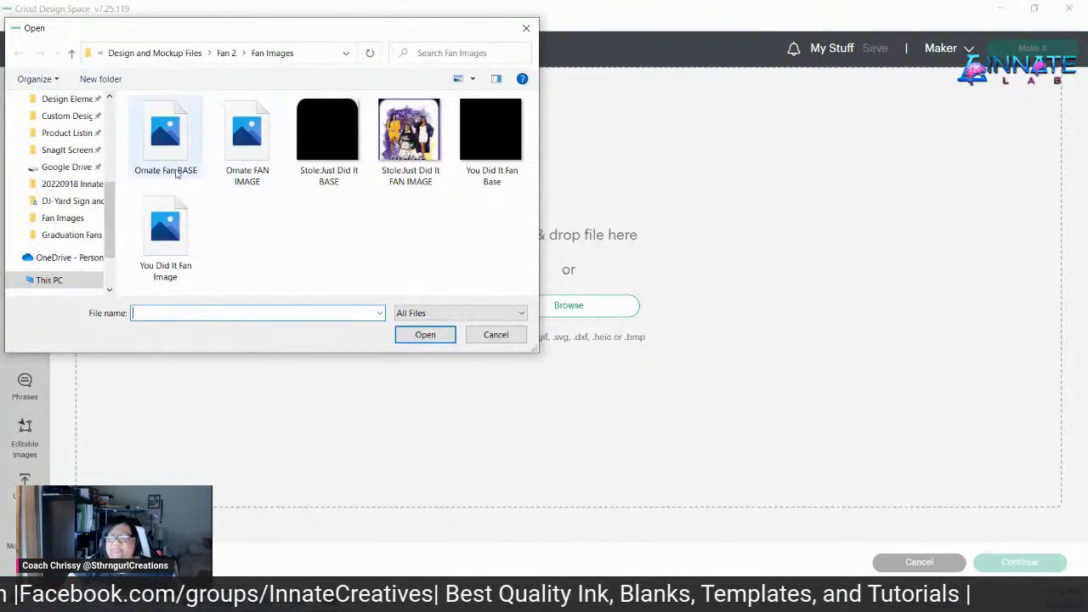
# - Open DJ-Fan Image 6.75 x 9.08 from Desktop > Live Content > Graduation Fans 1.26.23
pyautogui.scroll(5, 72, 202)
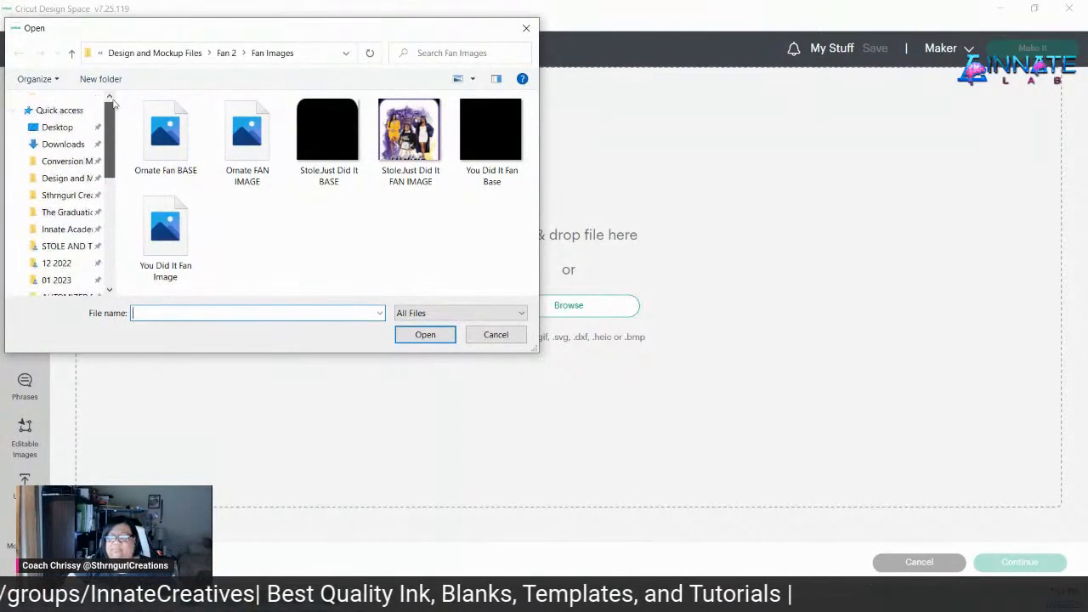
pyautogui.click(57, 127)
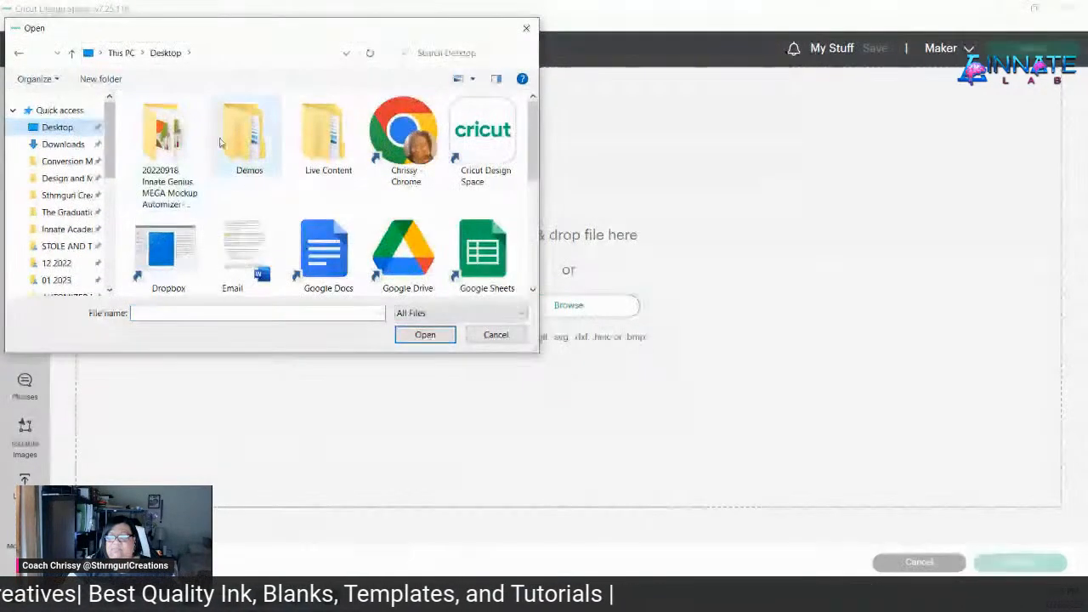
pyautogui.doubleClick(308, 153)
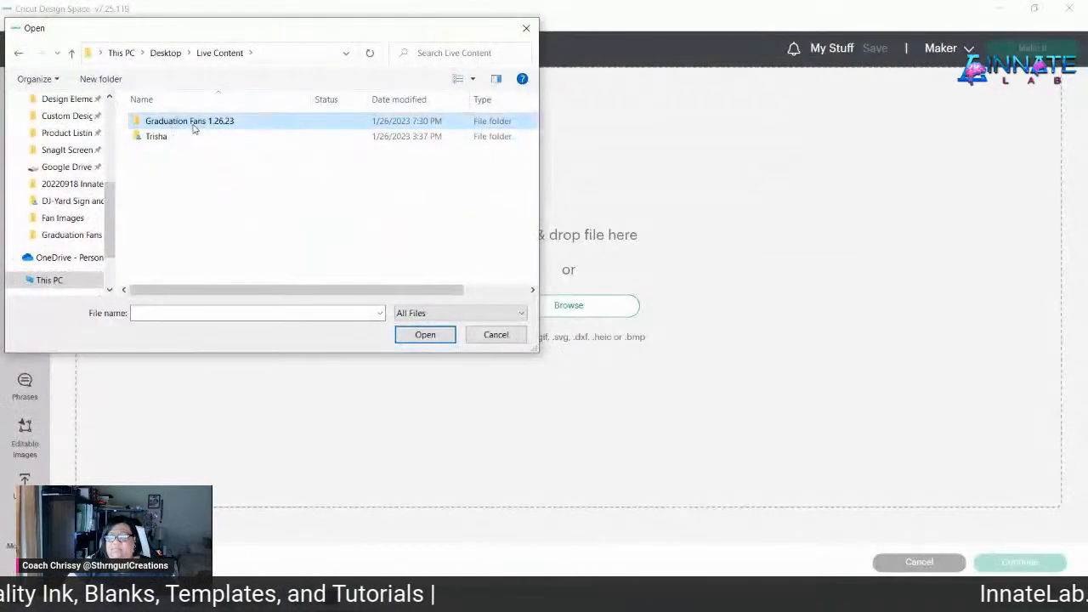
pyautogui.doubleClick(194, 127)
pyautogui.click(323, 217)
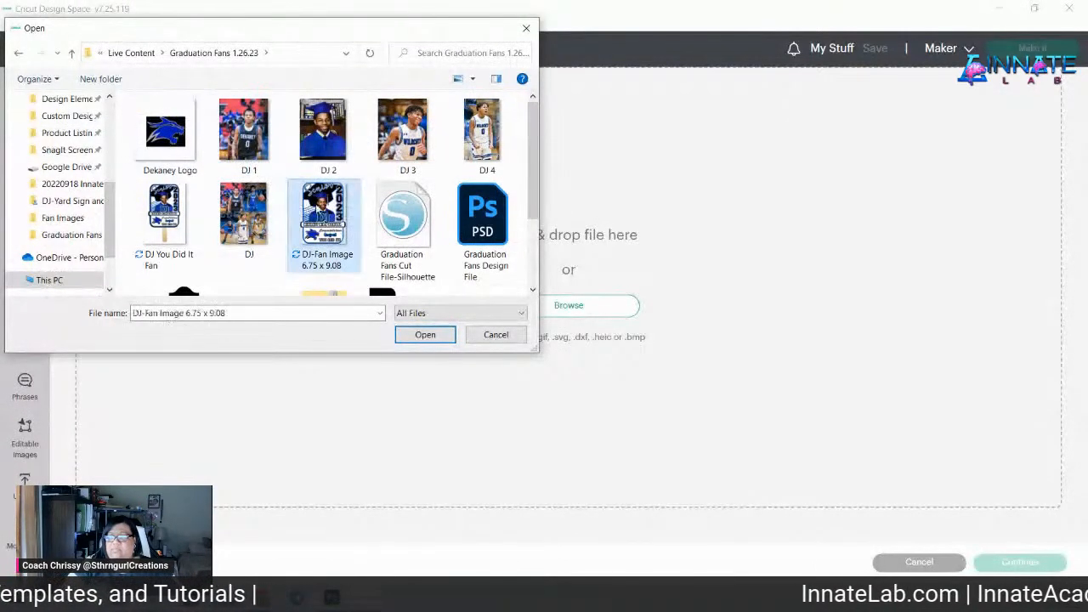
pyautogui.click(425, 335)
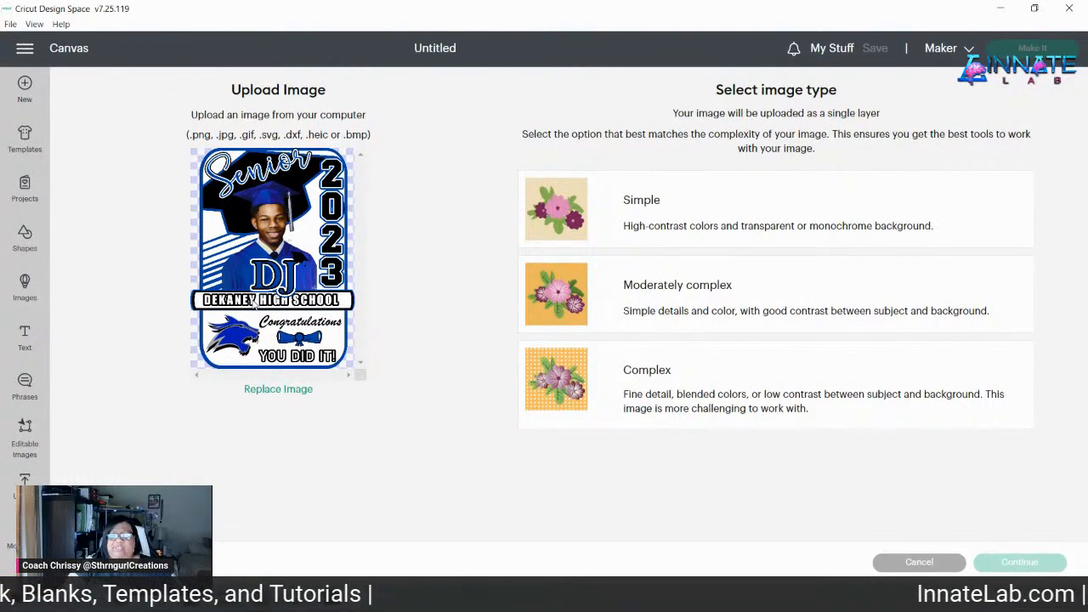
# - Upload the DJ fan image as a Complex image saved as a Print Then Cut image
pyautogui.click(743, 375)
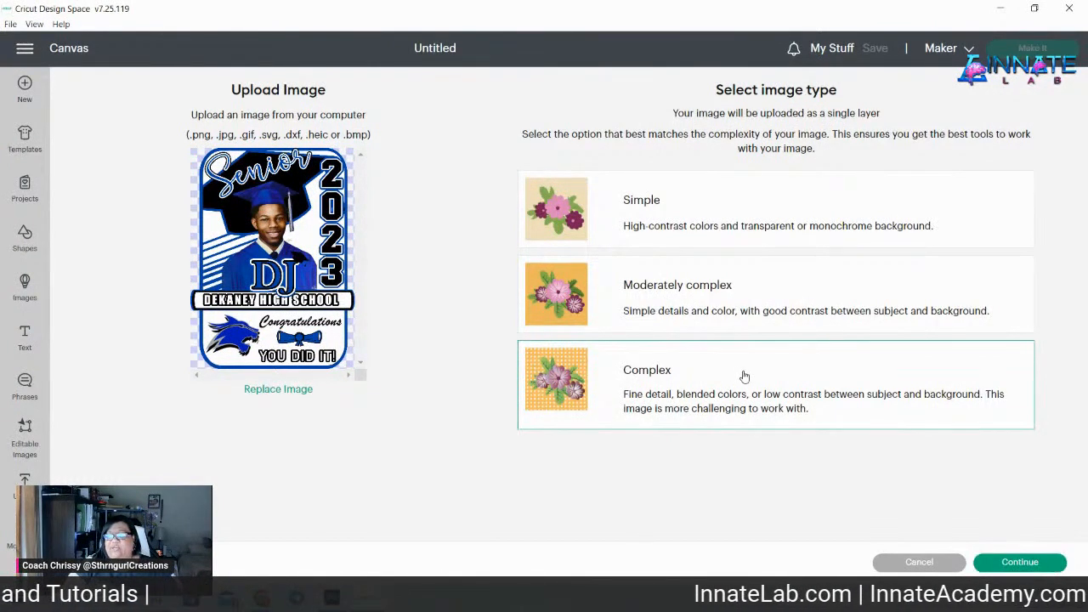
pyautogui.click(1017, 562)
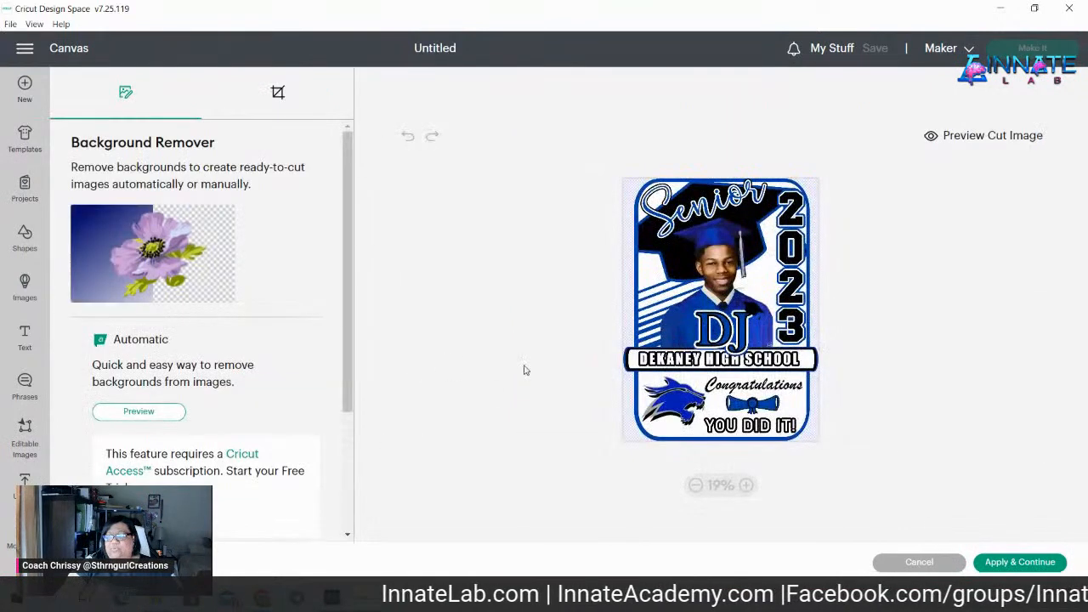
pyautogui.click(1012, 562)
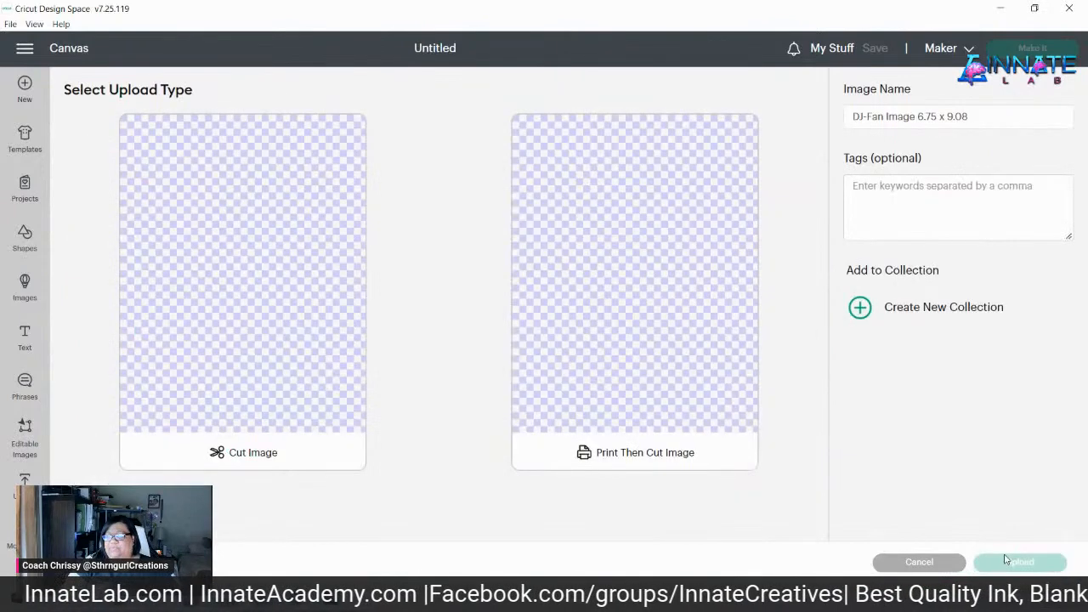
pyautogui.click(646, 293)
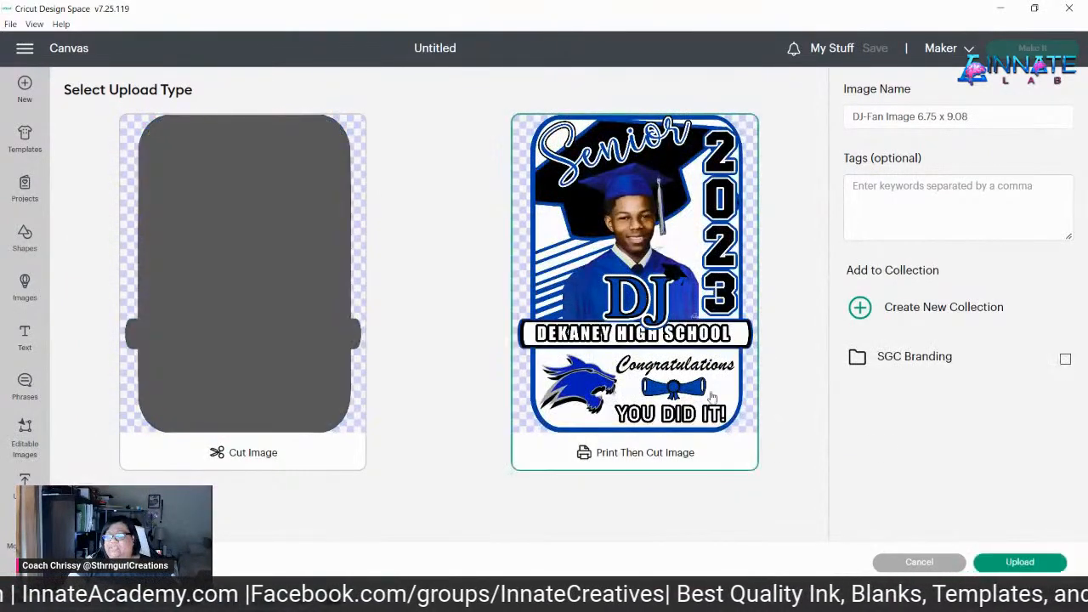
pyautogui.click(1022, 563)
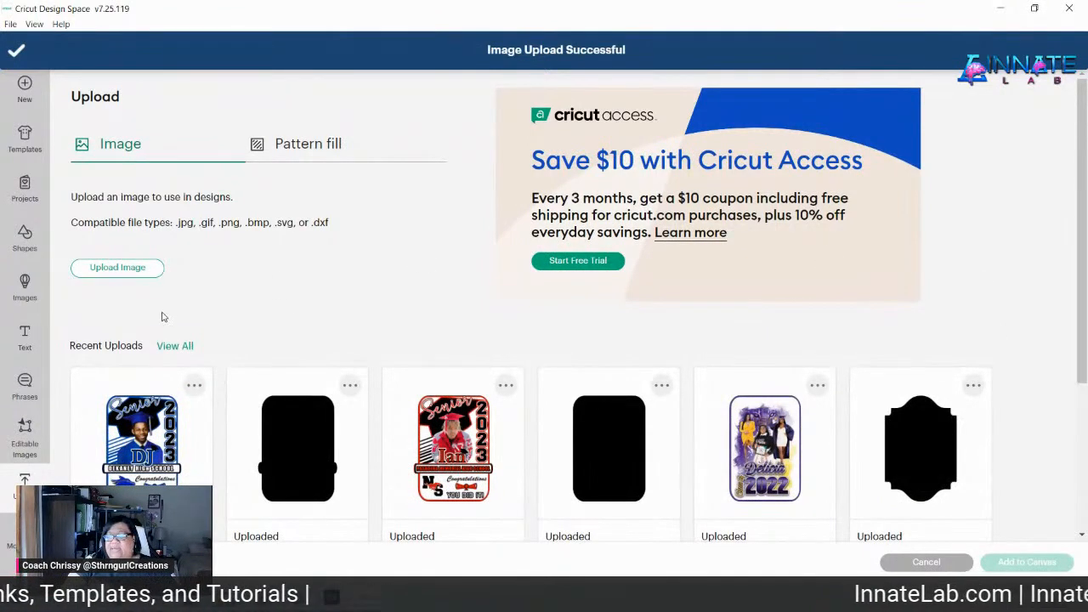
pyautogui.scroll(-2, 162, 314)
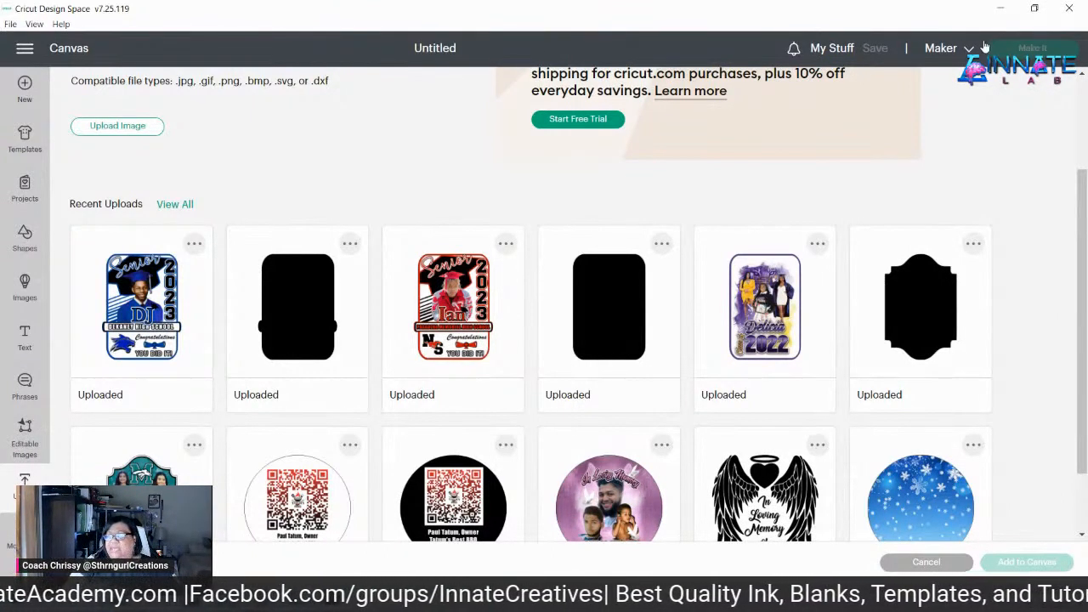
# - Go to My Stuff to view the saved projects
pyautogui.click(832, 50)
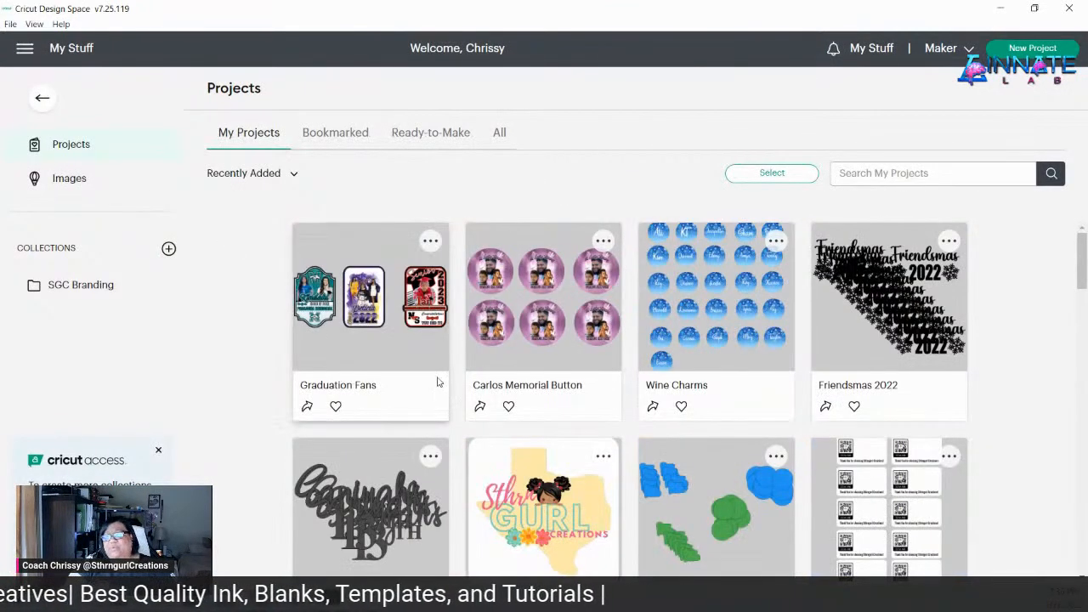
# - Open the Graduation Fans project on the canvas with Customize, then zoom out
pyautogui.click(396, 336)
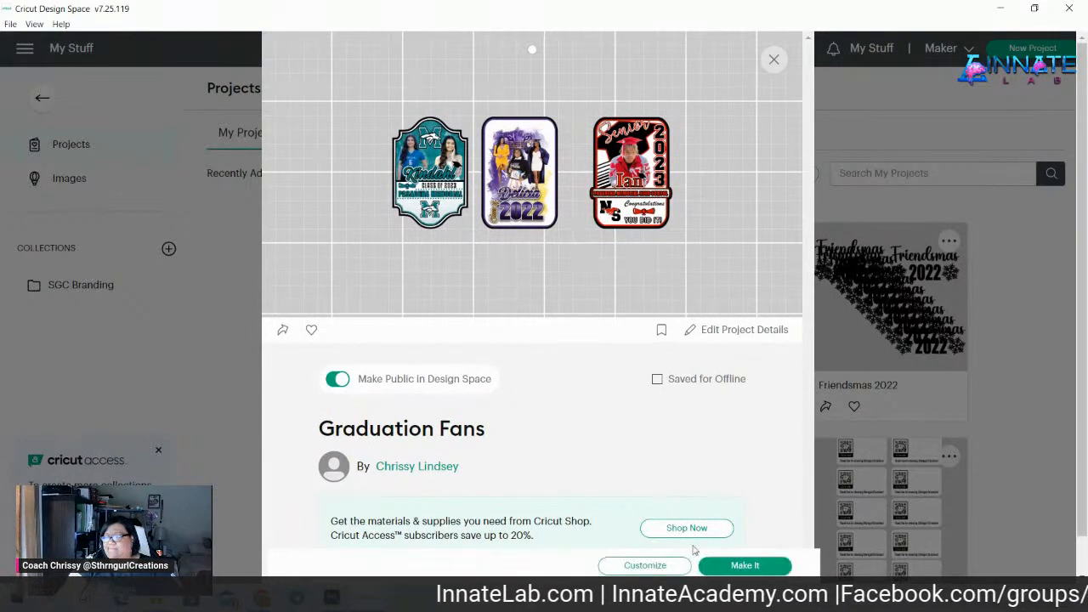
pyautogui.click(662, 567)
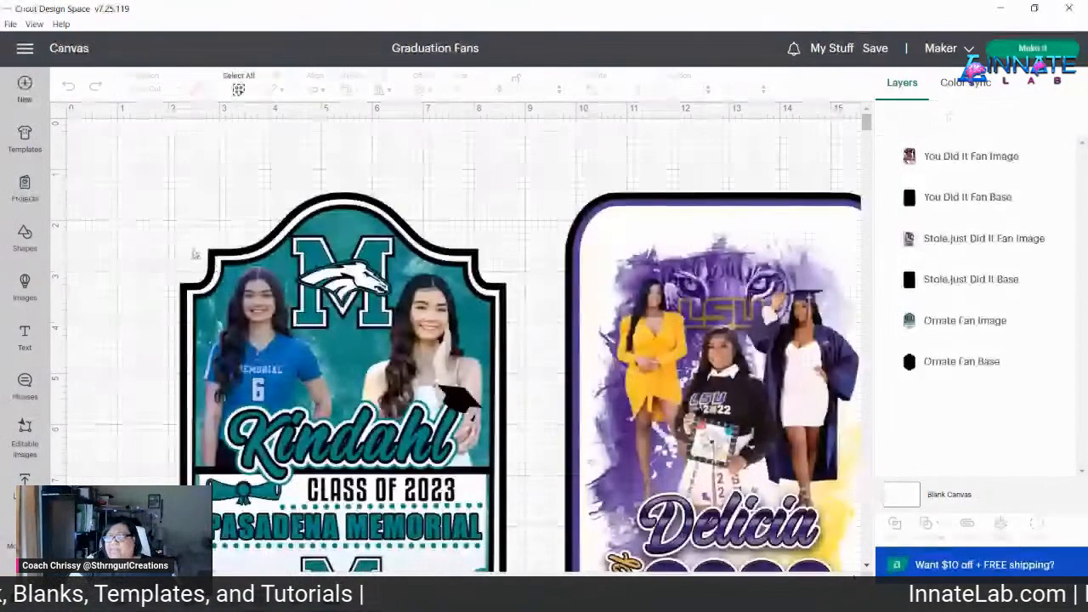
pyautogui.hotkey('ctrl', '-')
# - Hide the You Did It, Stole and Ornate fan images plus the Ornate and Stole bases
pyautogui.click(279, 428)
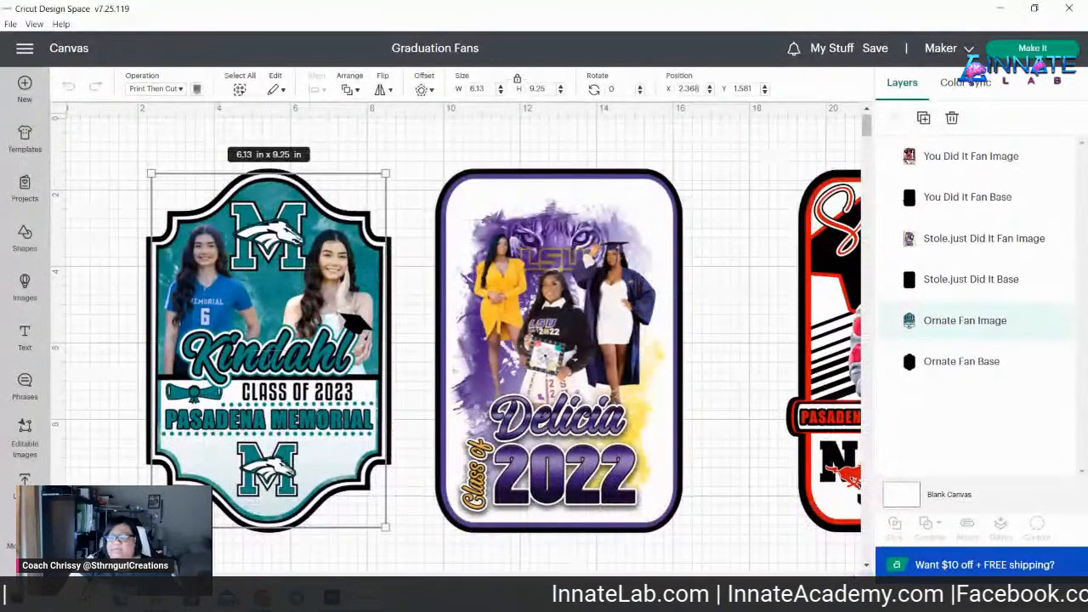
pyautogui.hotkey('ctrl', '-')
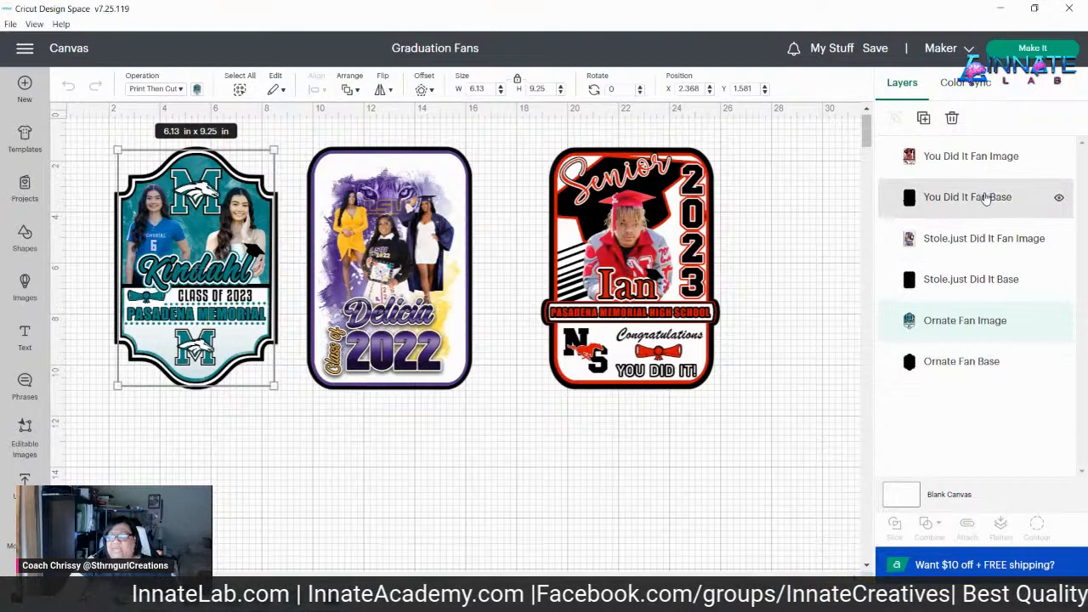
pyautogui.click(983, 157)
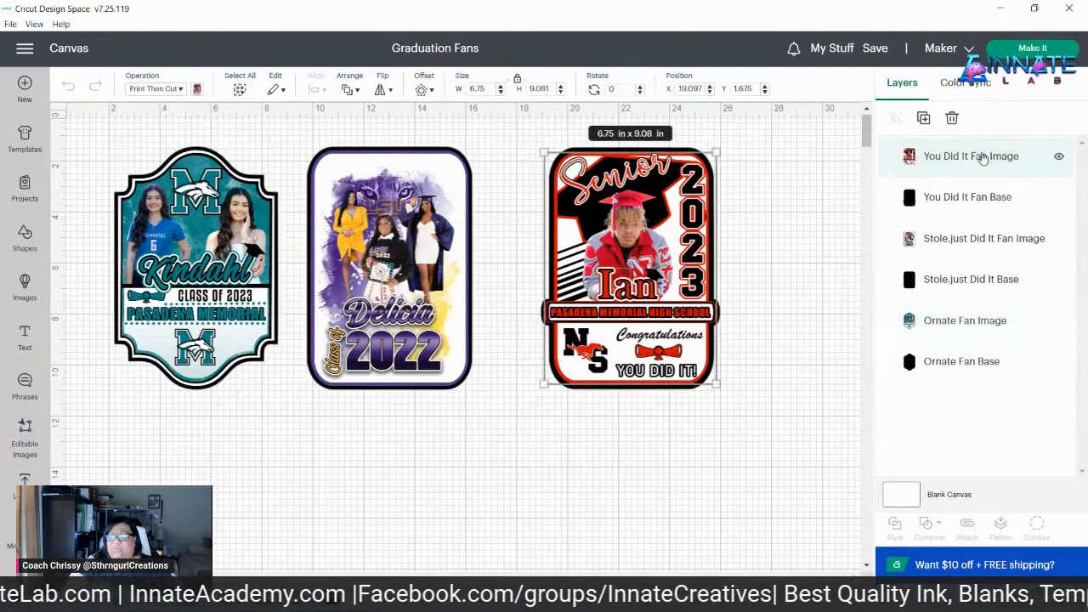
pyautogui.click(1060, 158)
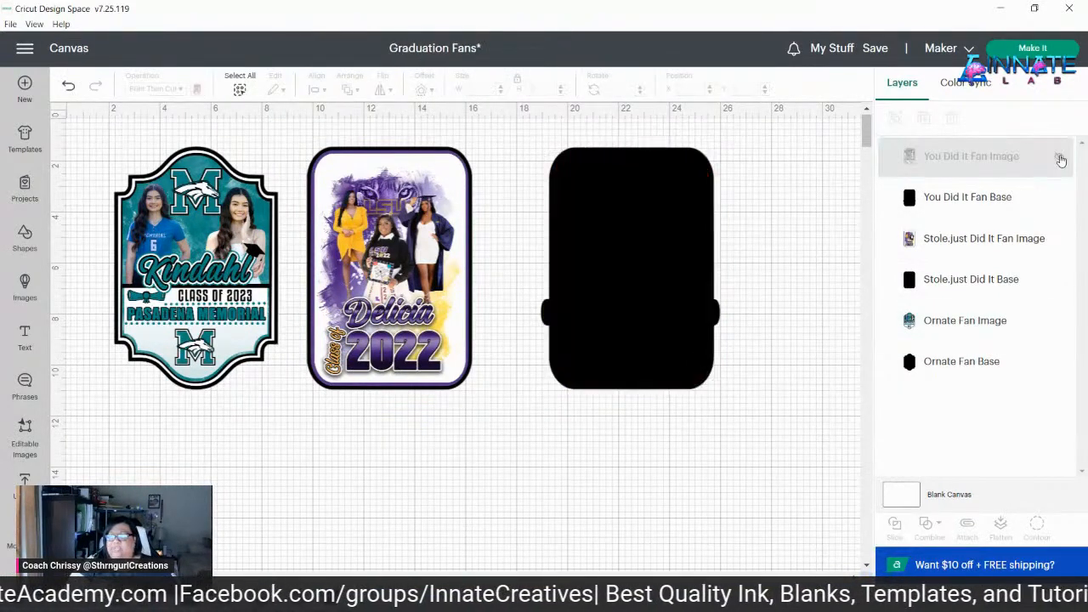
pyautogui.click(1058, 242)
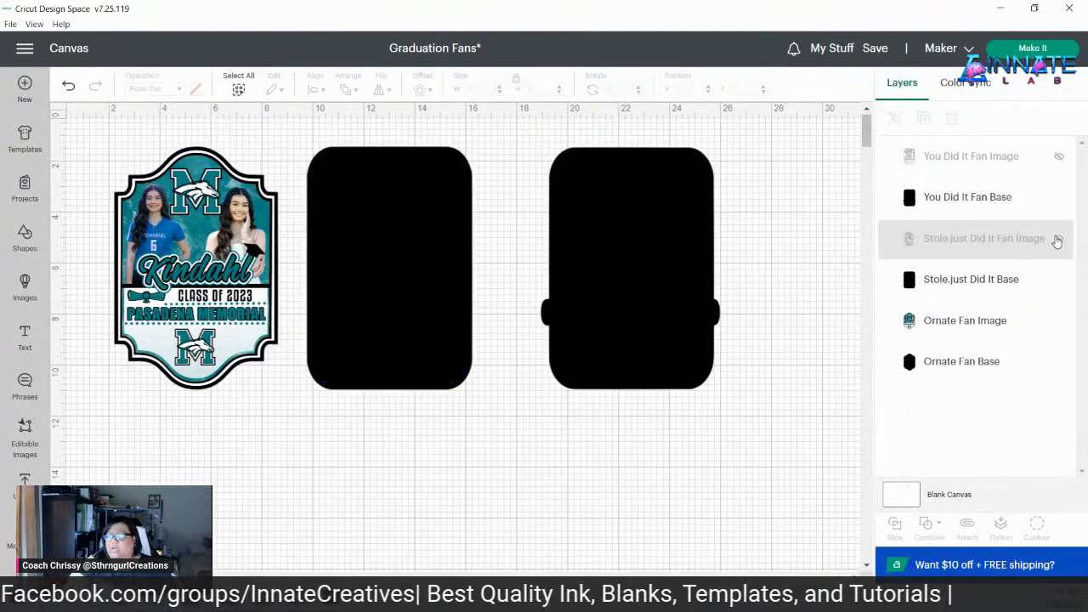
pyautogui.click(1060, 320)
pyautogui.click(1059, 364)
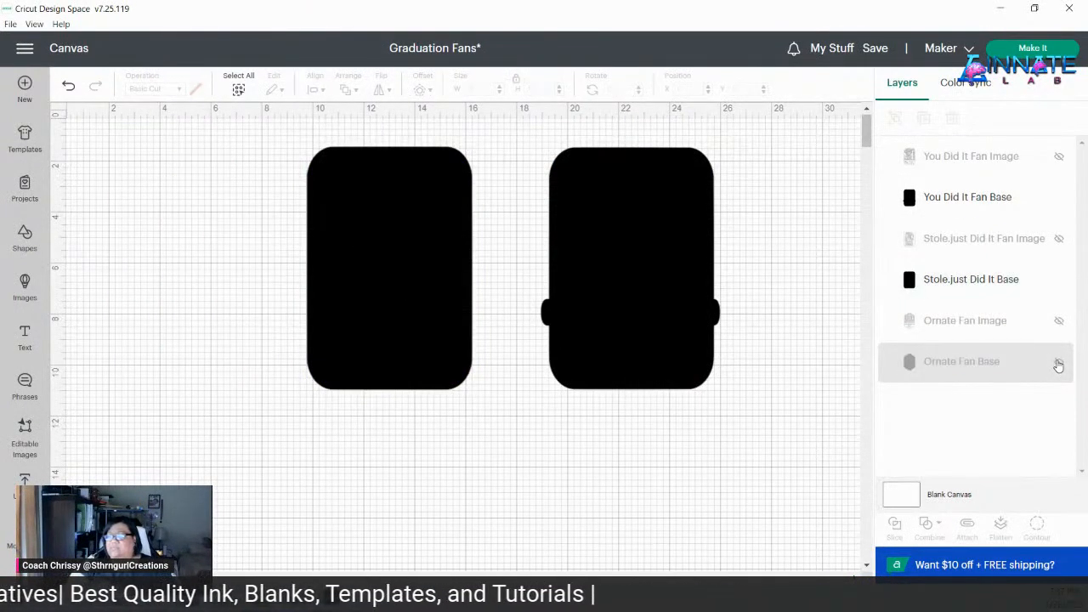
pyautogui.click(1058, 280)
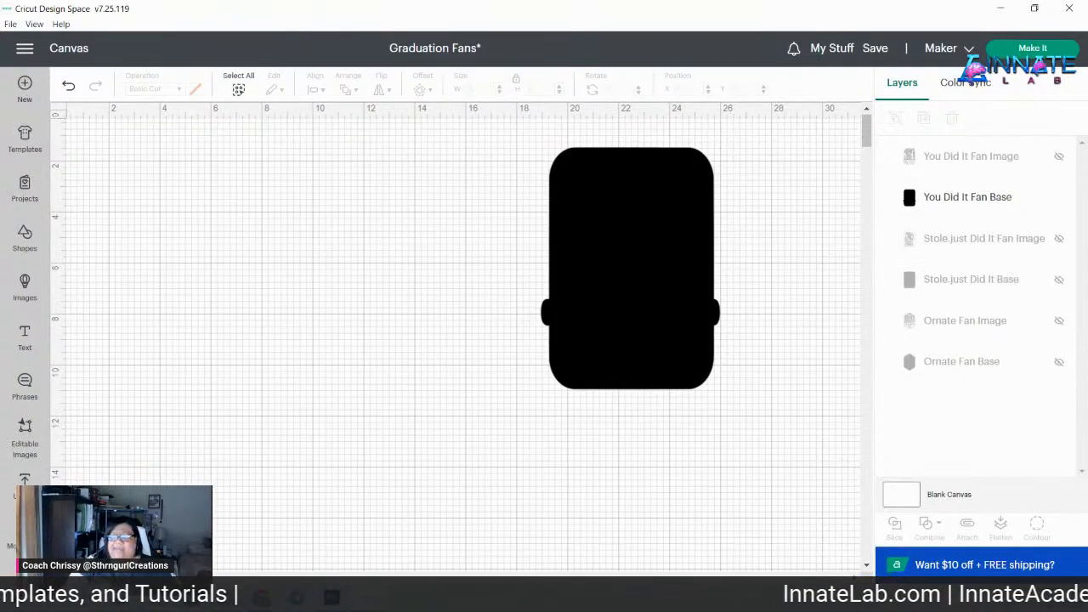
# - Add the blue Senior 2023 DJ fan image from Recent Uploads to the canvas
pyautogui.click(24, 483)
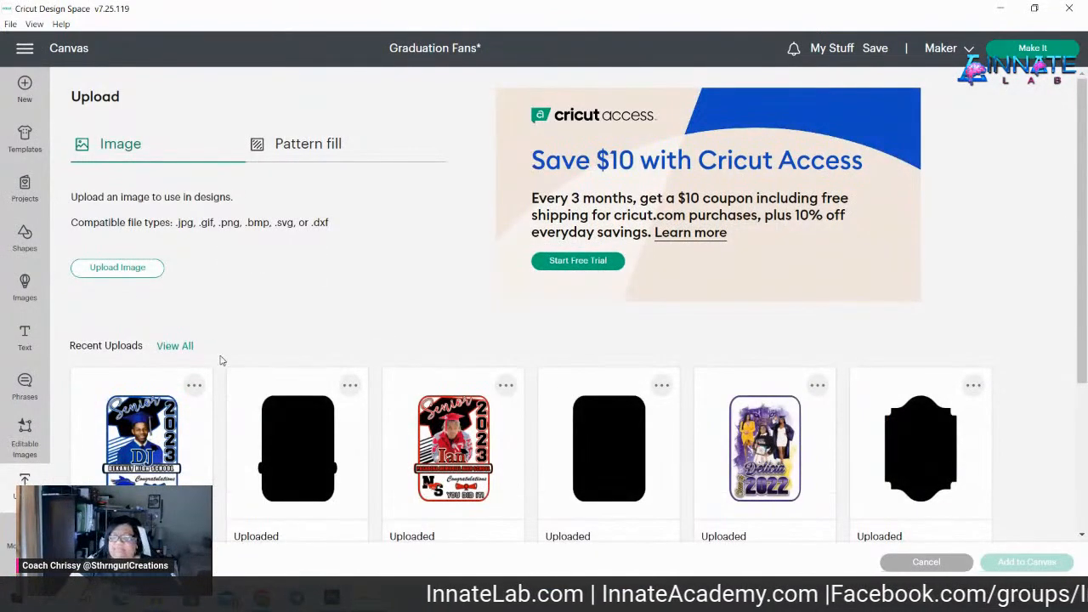
pyautogui.click(152, 463)
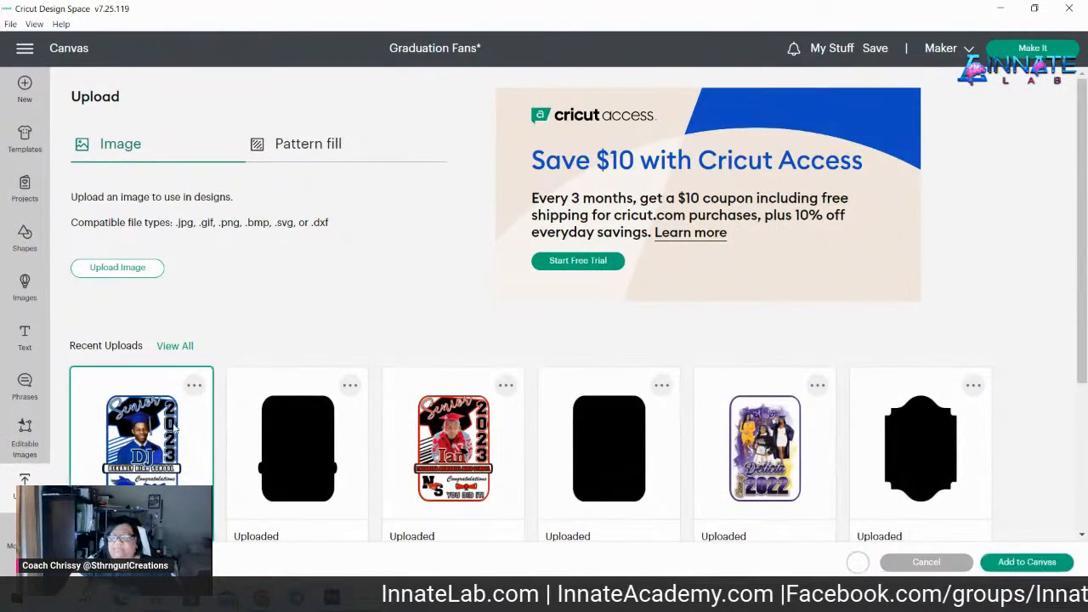
pyautogui.click(1027, 562)
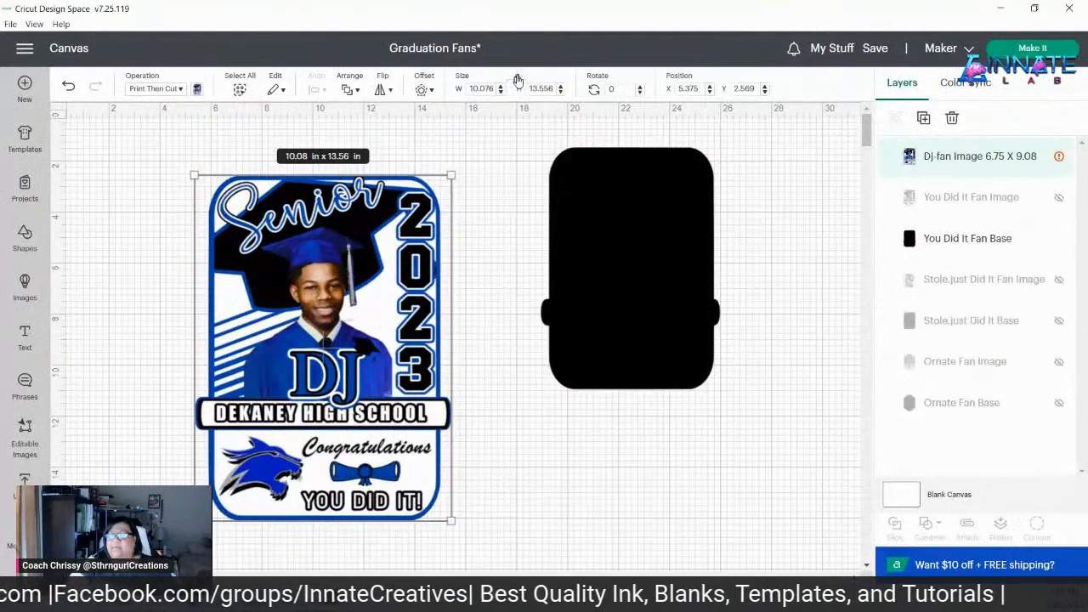
# - Resize the DJ fan image to 6.75 in wide and position it over the black fan base
pyautogui.click(468, 88)
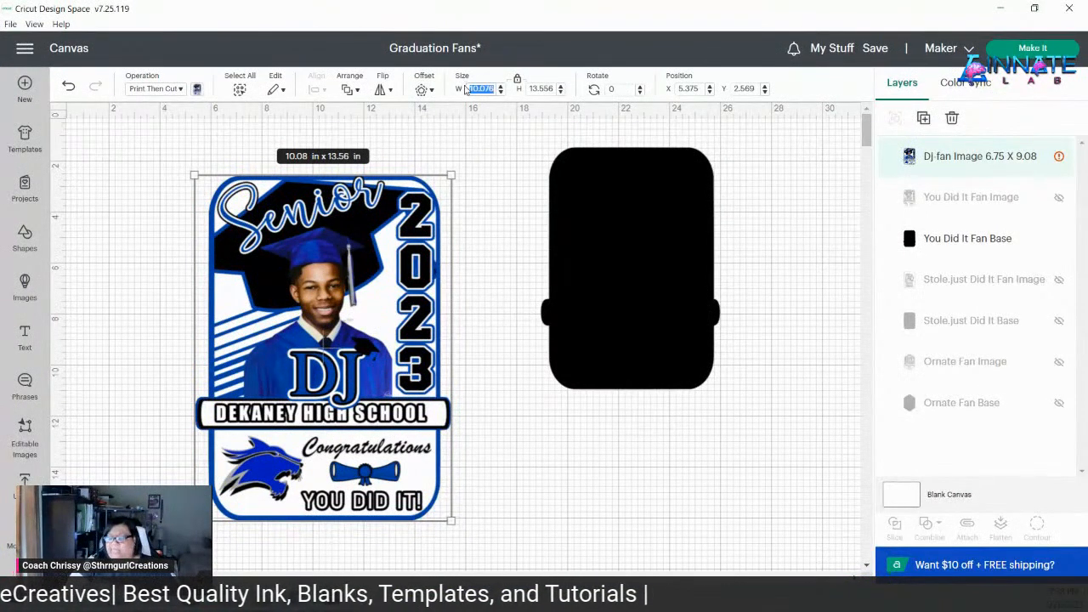
pyautogui.write('6.75')
pyautogui.press('Return')
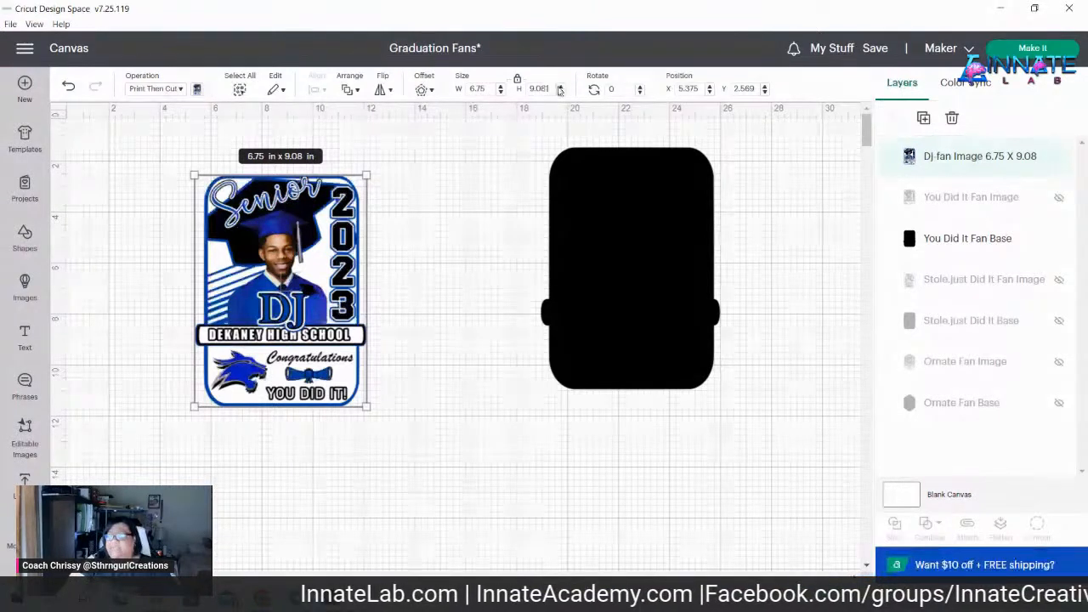
pyautogui.moveTo(281, 289); pyautogui.dragTo(632, 264)
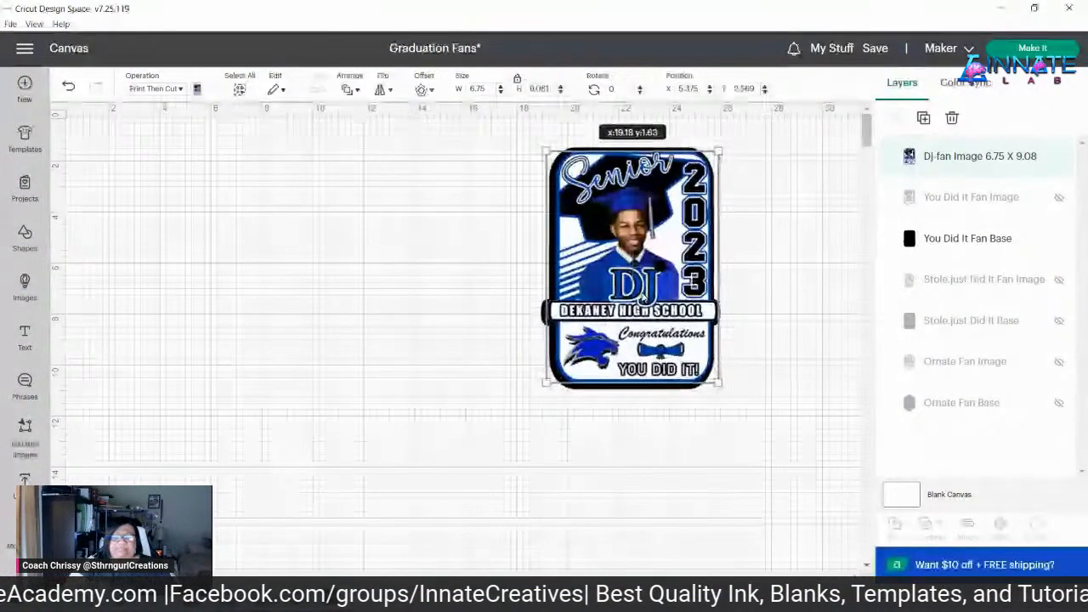
pyautogui.moveTo(646, 296); pyautogui.dragTo(647, 298)
pyautogui.click(505, 234)
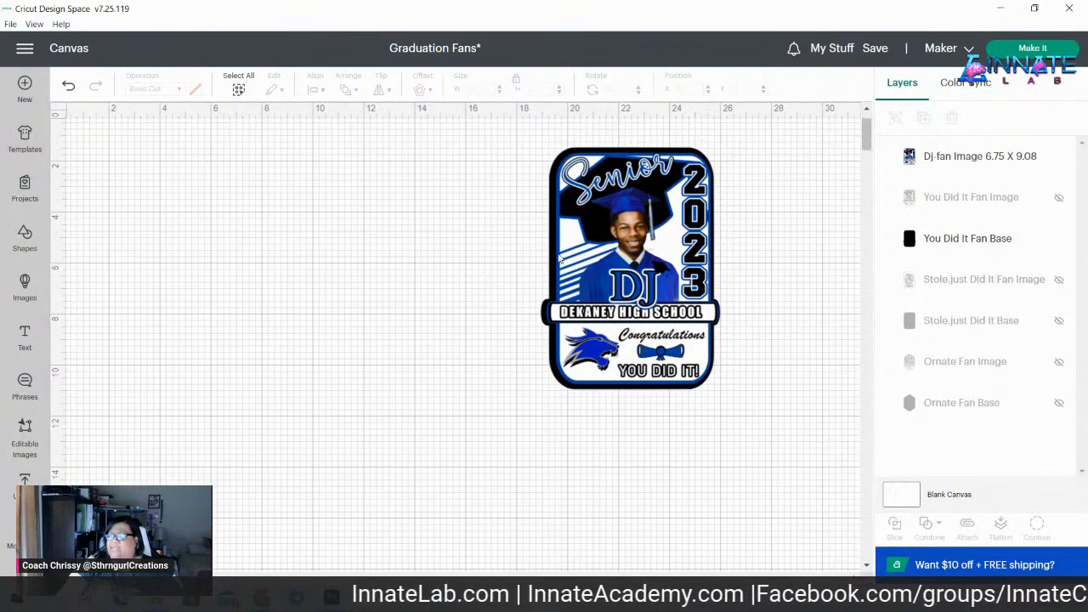
# - Go to Make It, set mat 2 to 8.5 x 11 in Letter material, then return to mat 1
pyautogui.click(974, 156)
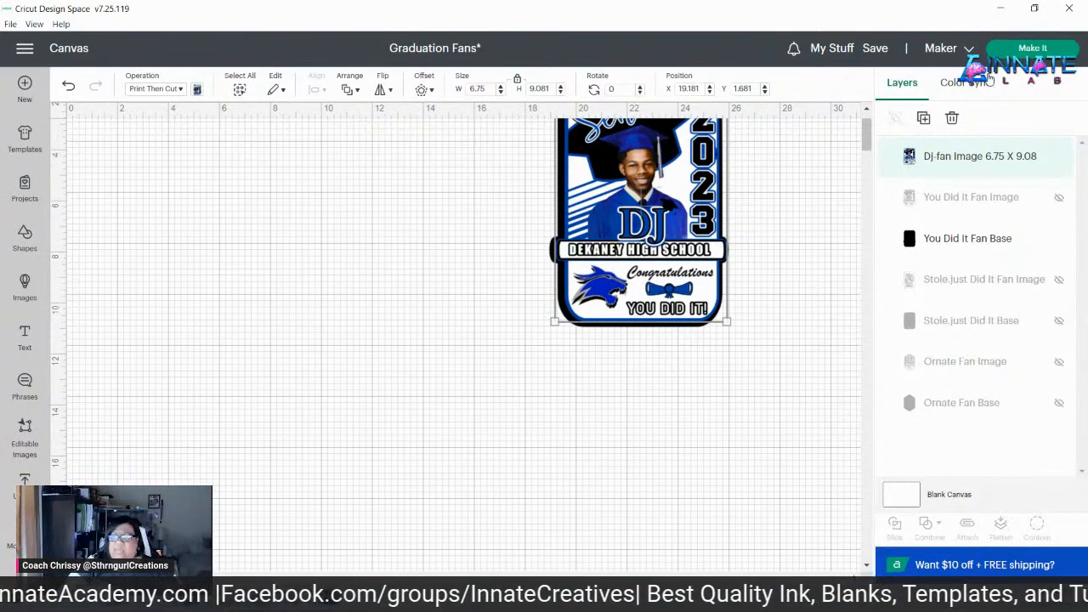
pyautogui.click(1033, 47)
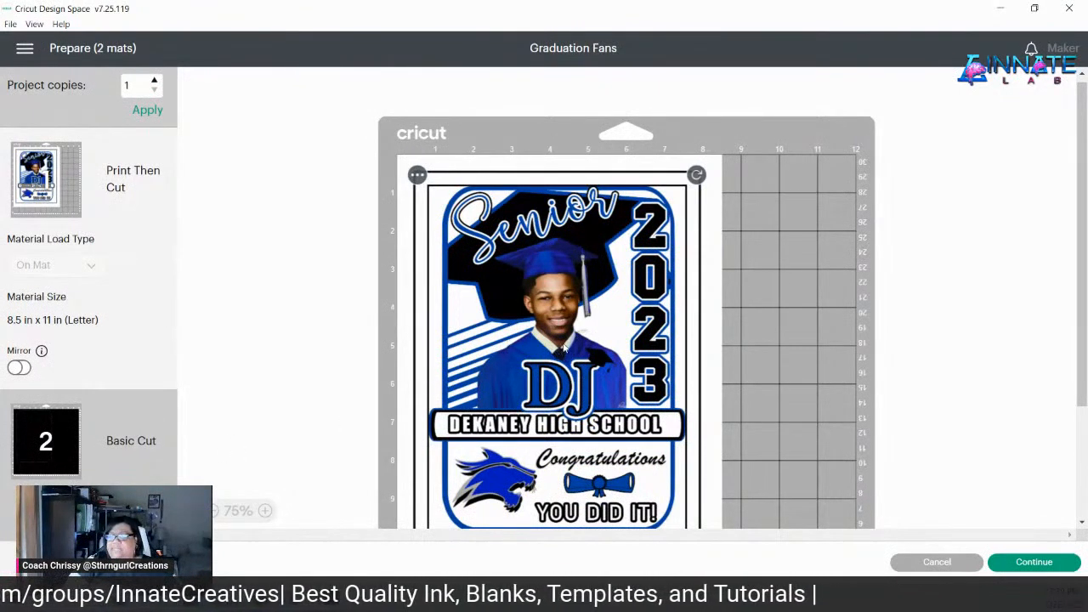
pyautogui.click(68, 455)
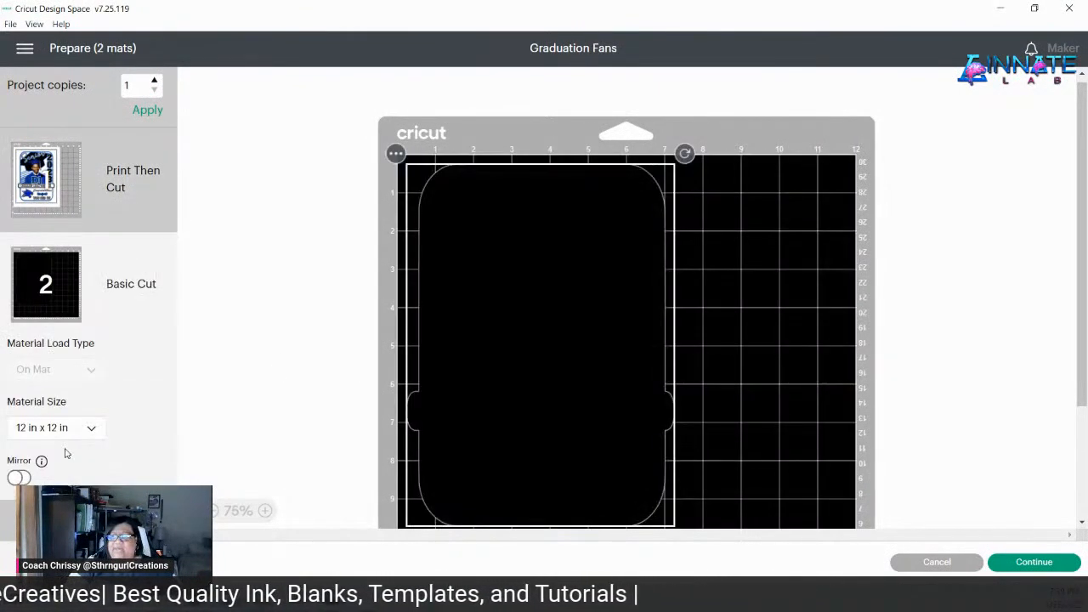
pyautogui.click(94, 430)
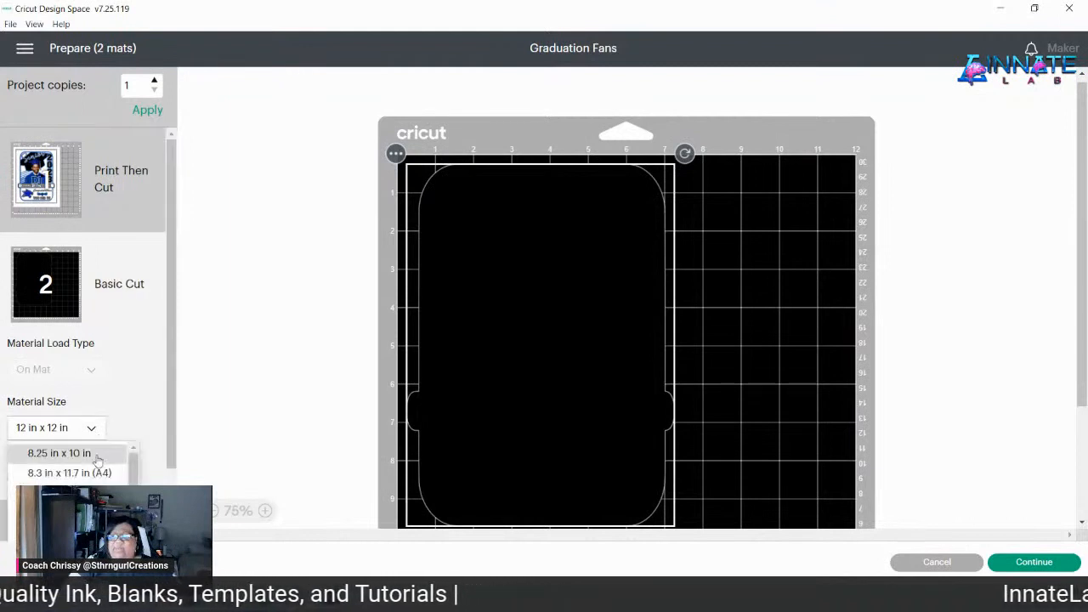
pyautogui.click(60, 492)
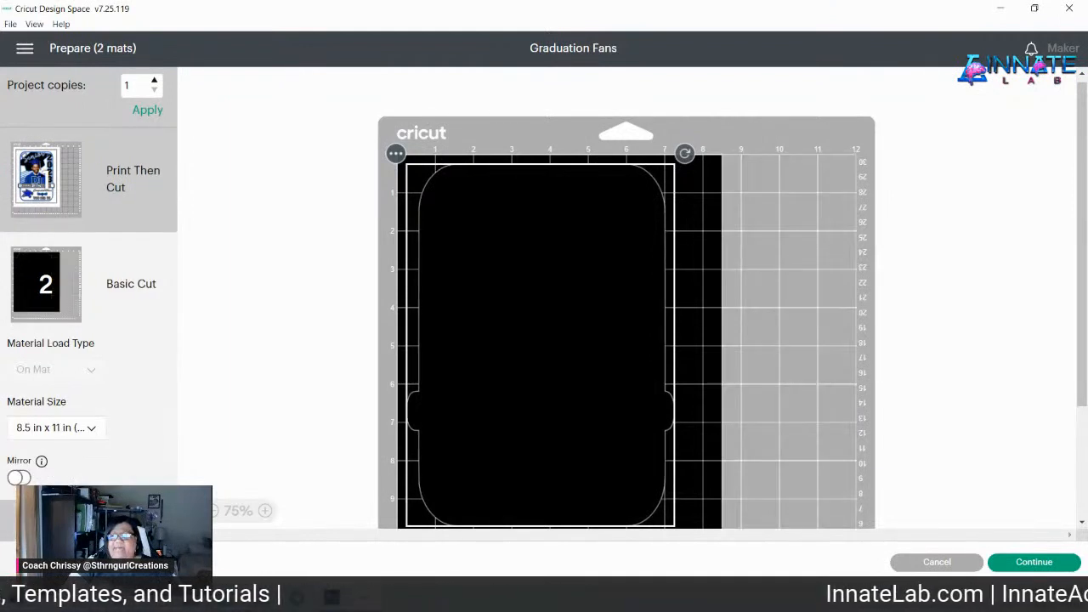
pyautogui.click(88, 188)
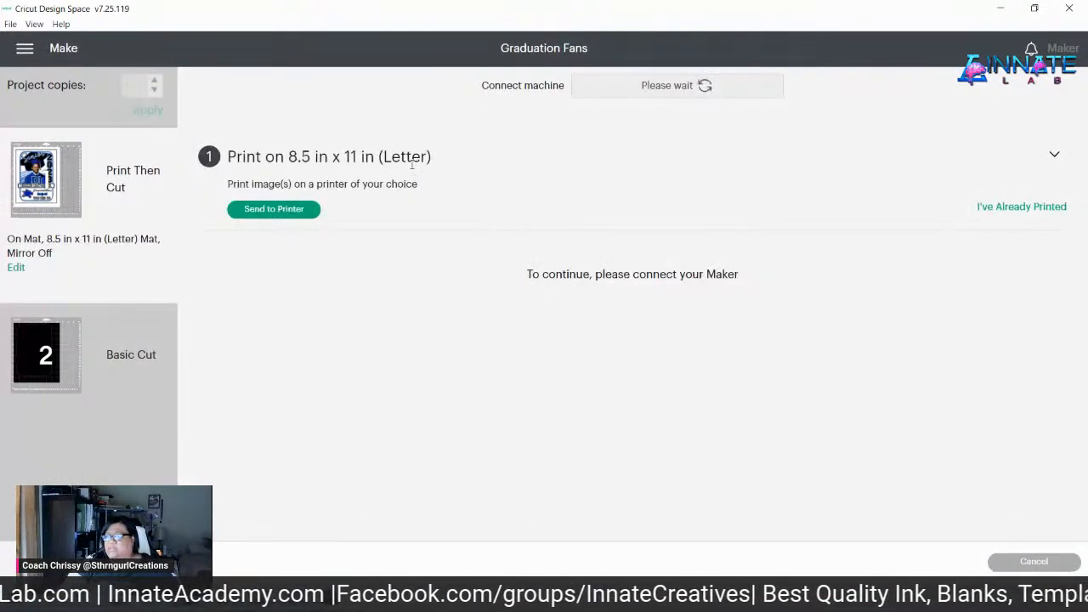
# - Send the fan Print Then Cut mat to the printer with Use System Dialog switched on
pyautogui.click(308, 210)
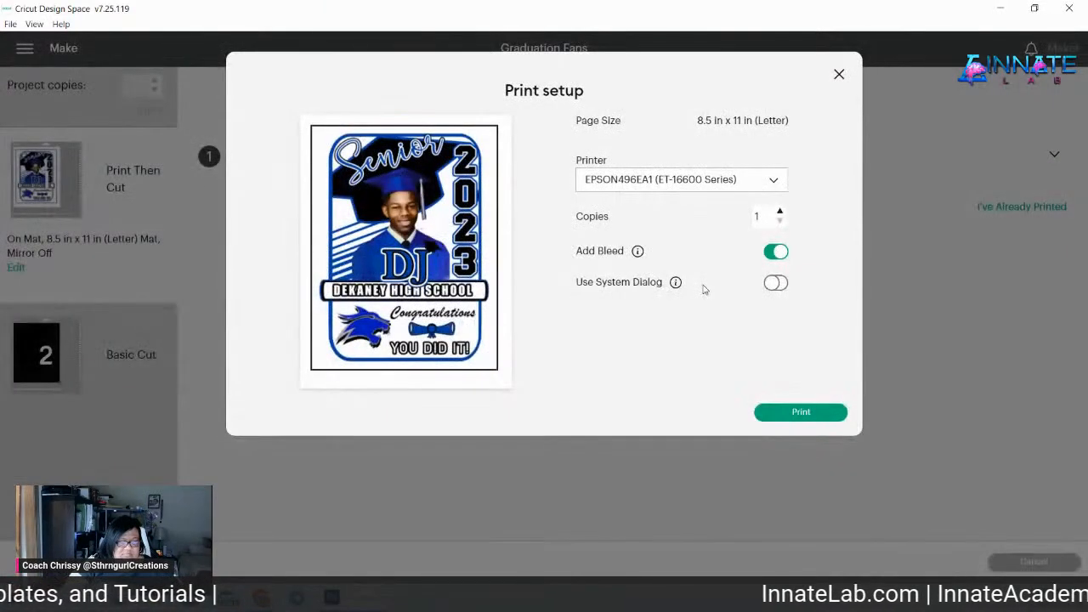
pyautogui.click(775, 283)
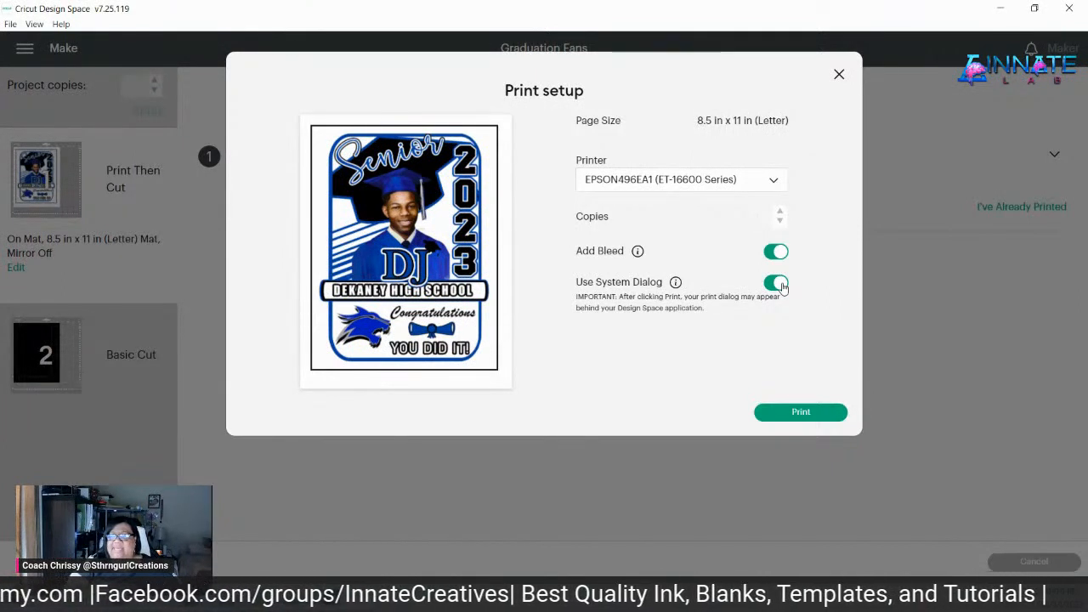
pyautogui.click(816, 412)
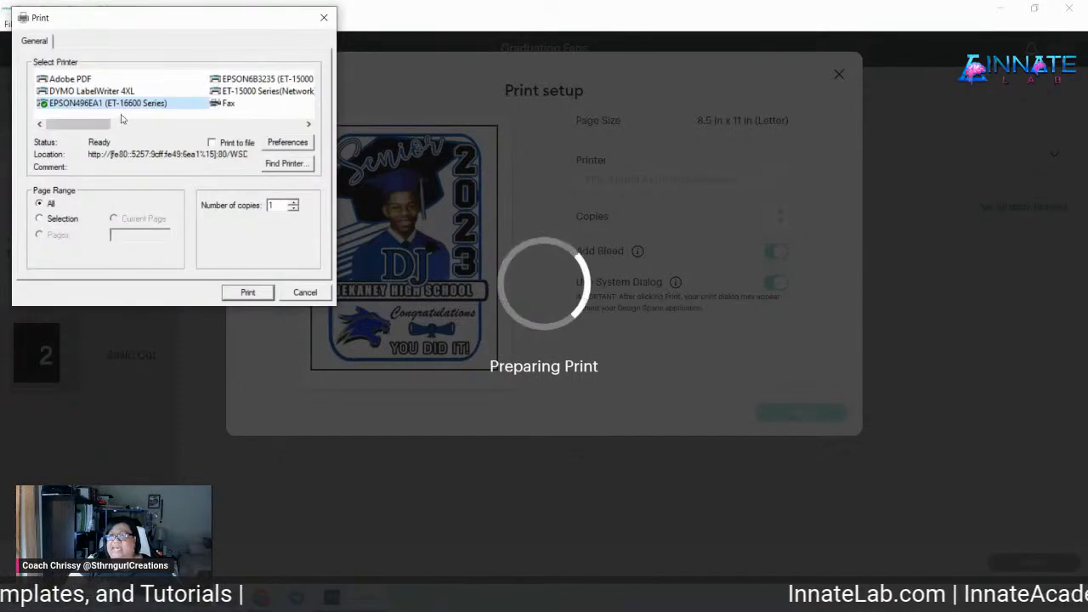
# - Print the fan image on the Epson ET-15000 with the Party Favors (Glossy) preset
pyautogui.click(244, 80)
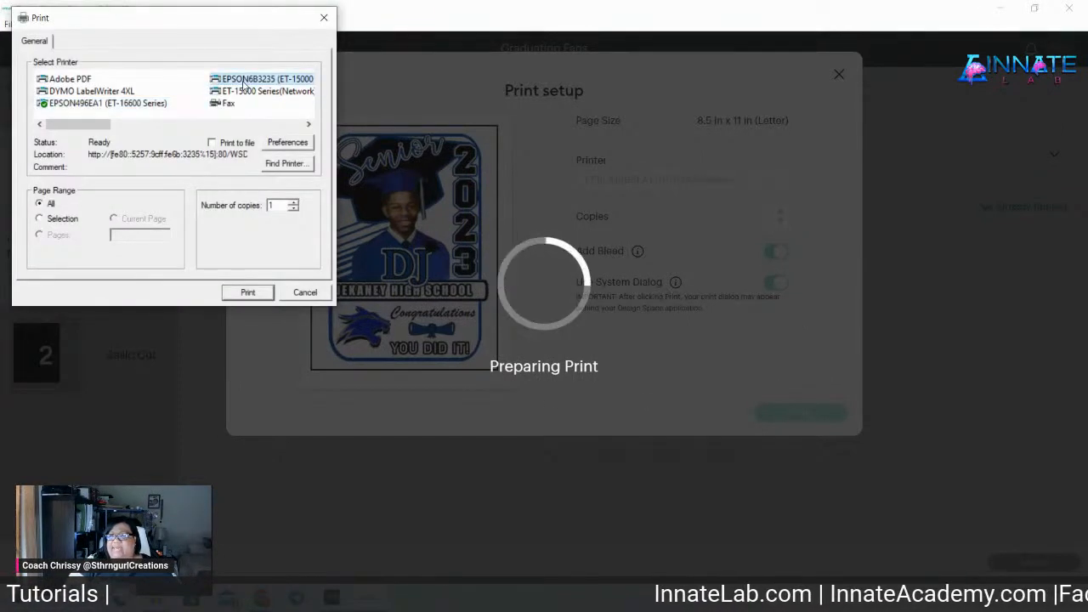
pyautogui.click(294, 144)
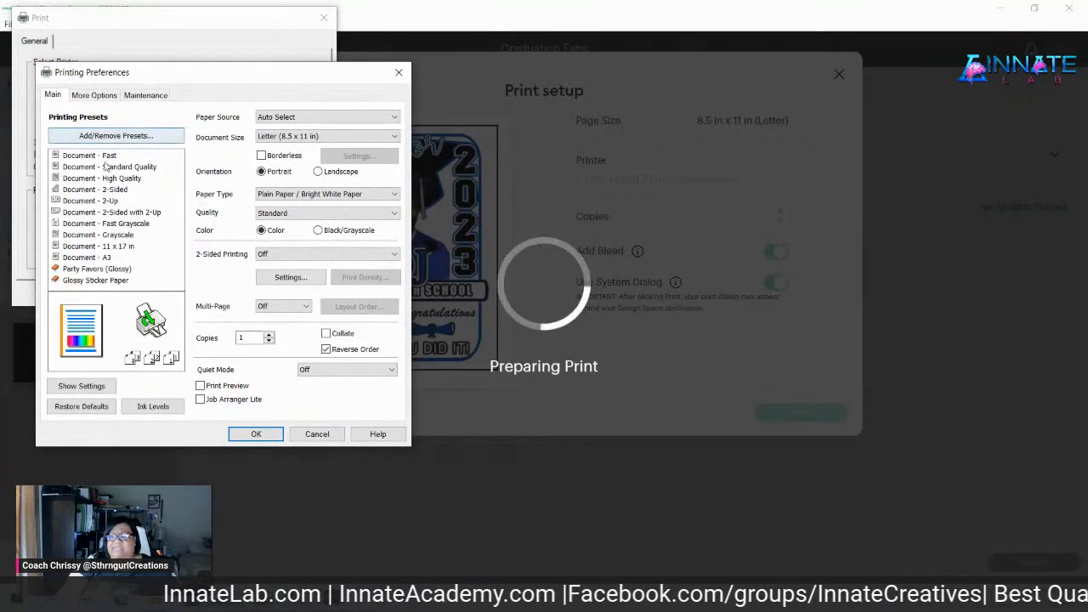
pyautogui.click(99, 269)
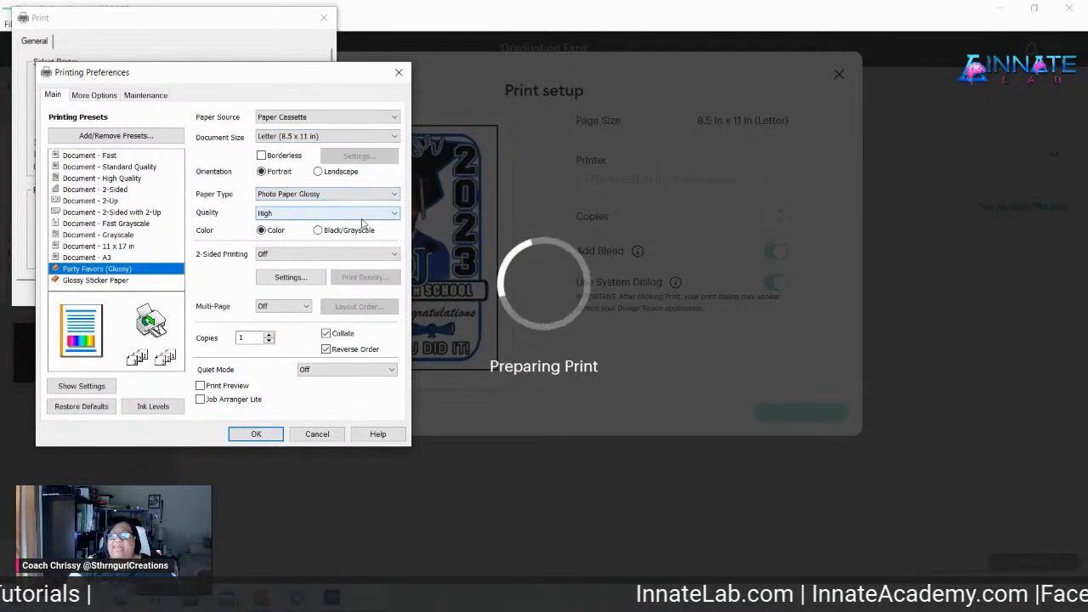
pyautogui.click(255, 434)
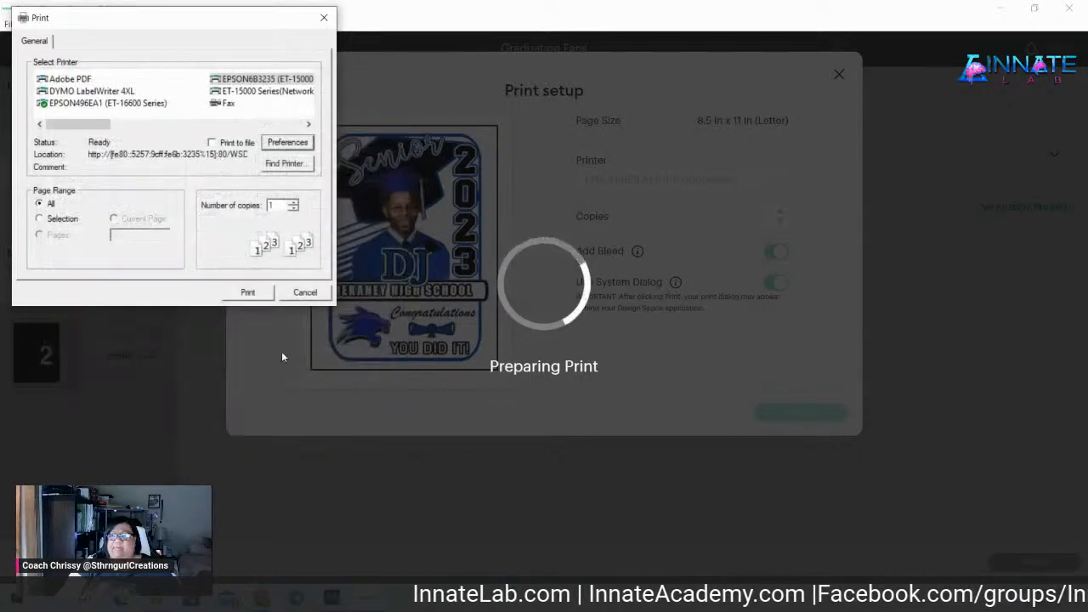
pyautogui.click(249, 293)
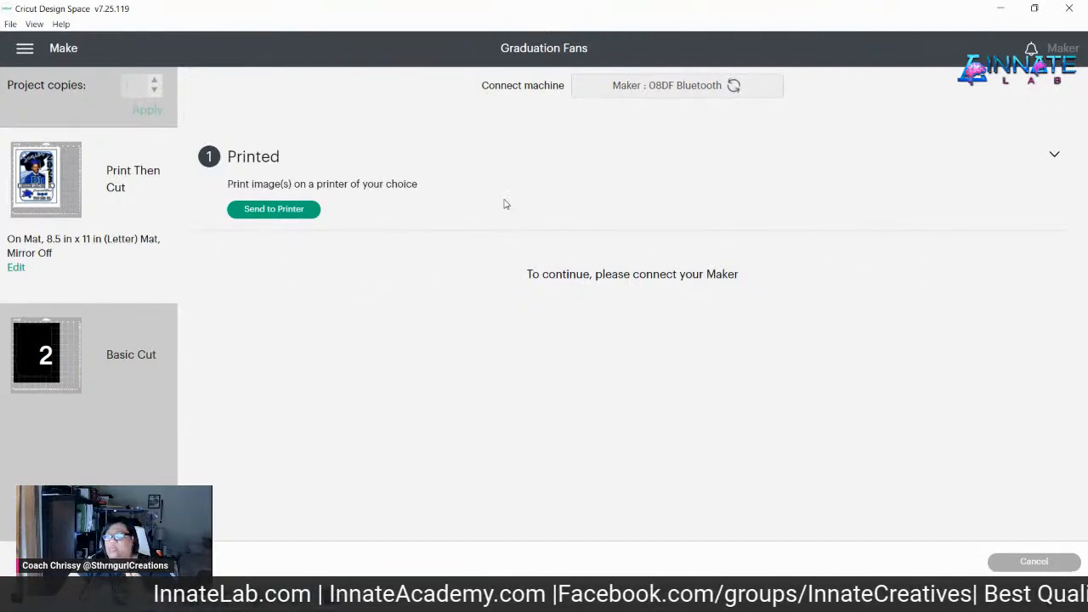
# - Move on to the Basic Cut mat and bring the Etsy shop browser window into view
pyautogui.click(68, 355)
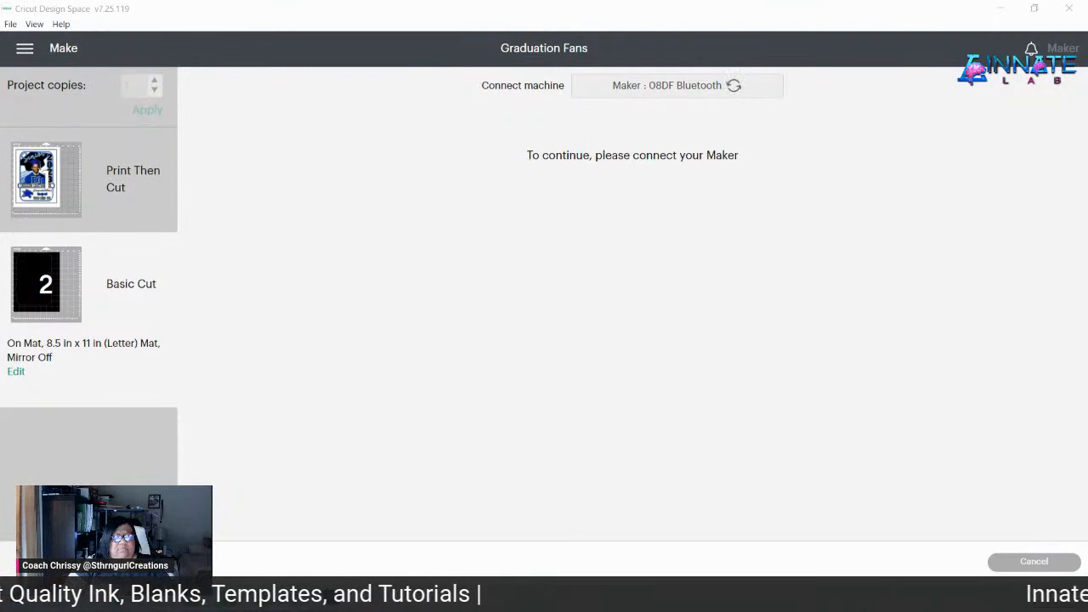
pyautogui.moveTo(0, 234); pyautogui.dragTo(79, 234)
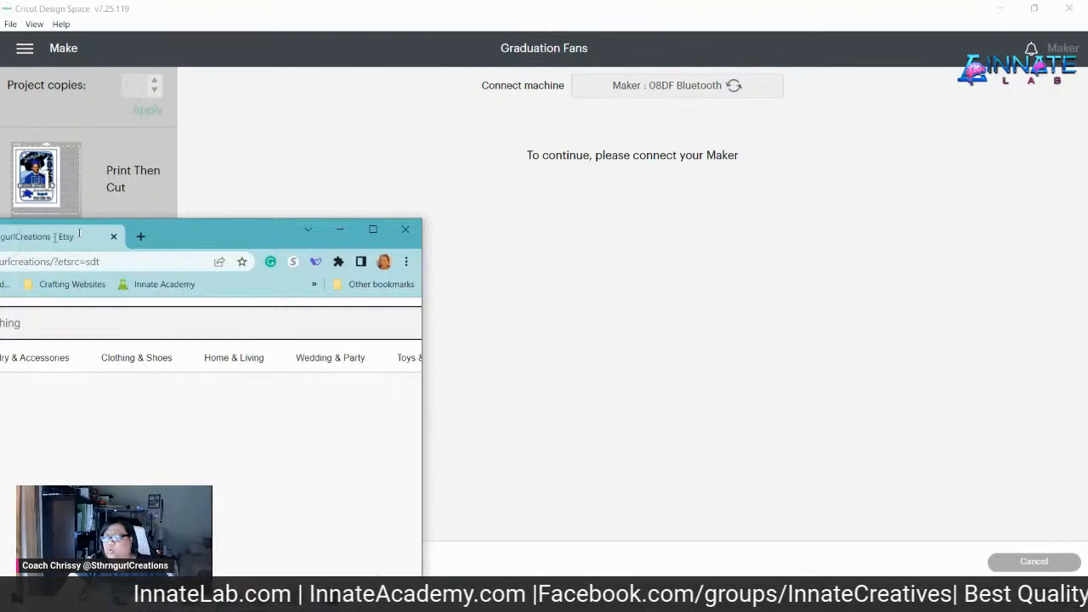
# - Maximize the Etsy shop window and open the You Did It Custom Graduation Hand Fans listing
pyautogui.doubleClick(79, 233)
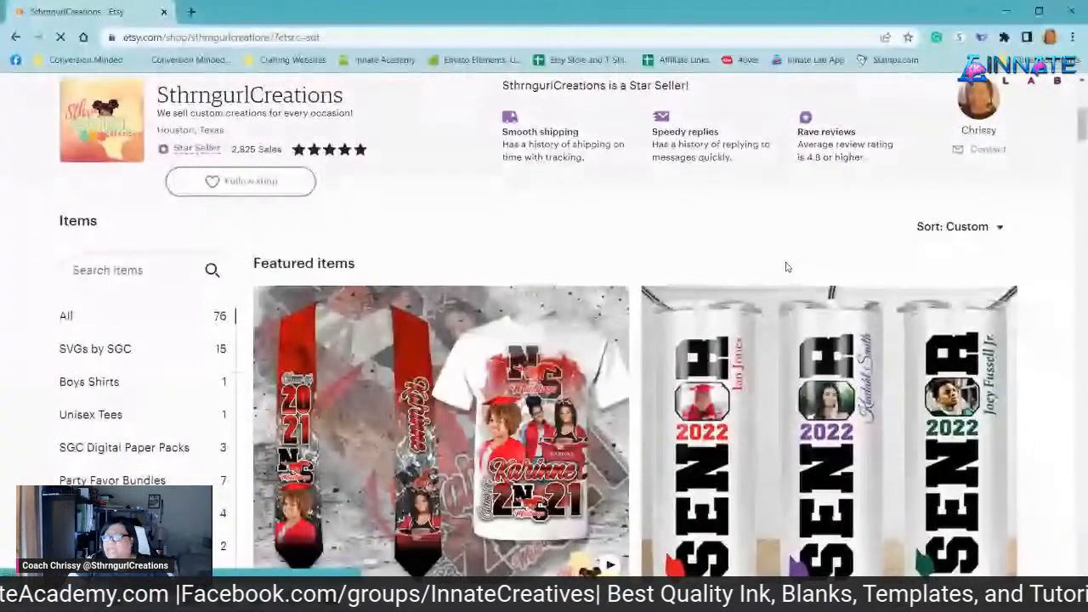
pyautogui.scroll(-10, 766, 264)
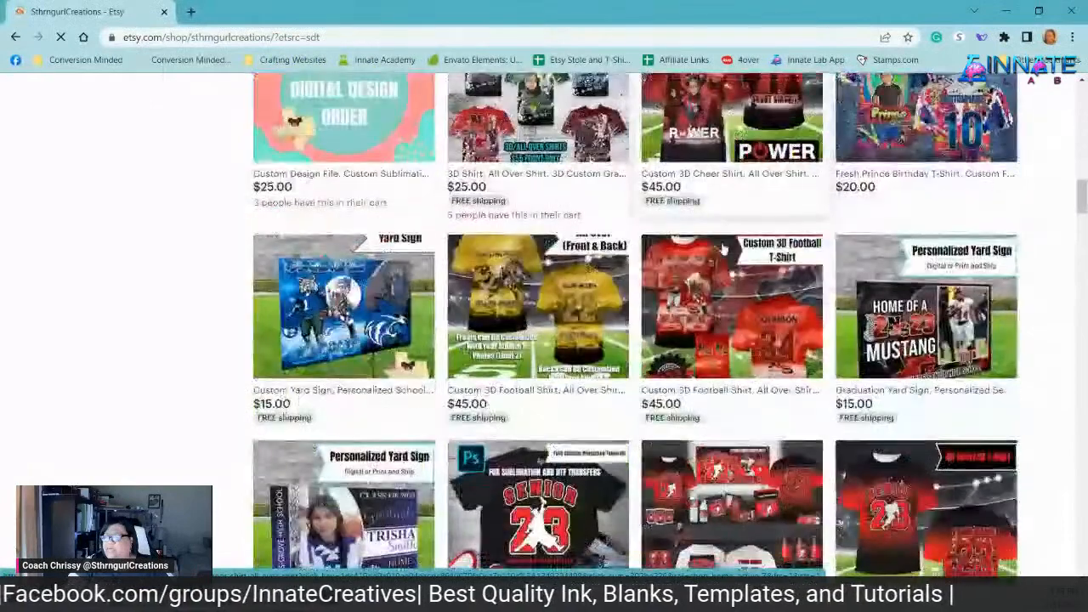
pyautogui.scroll(-3, 722, 247)
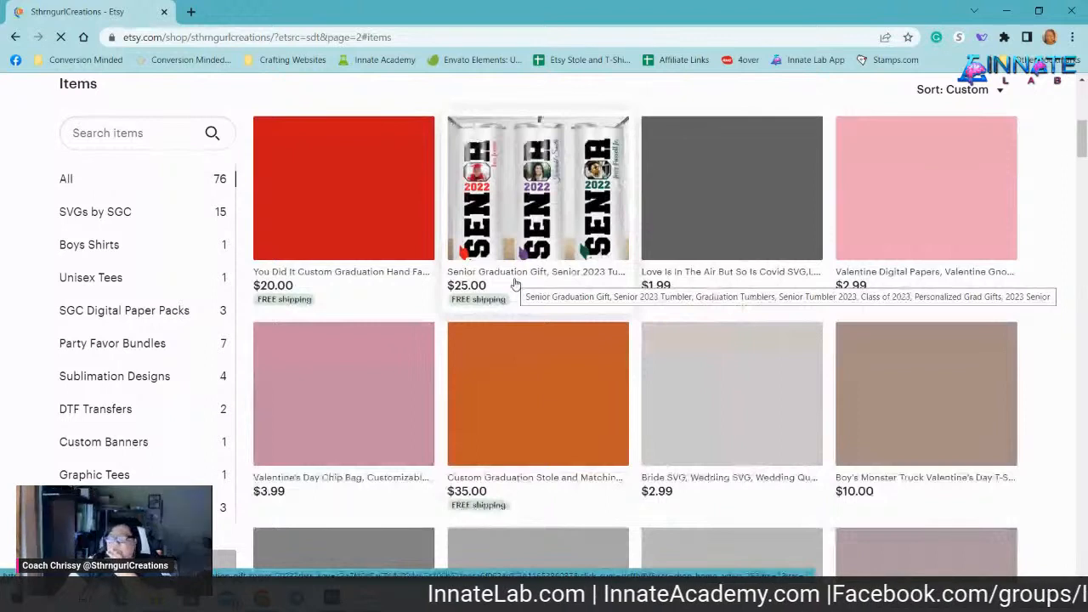
pyautogui.click(515, 283)
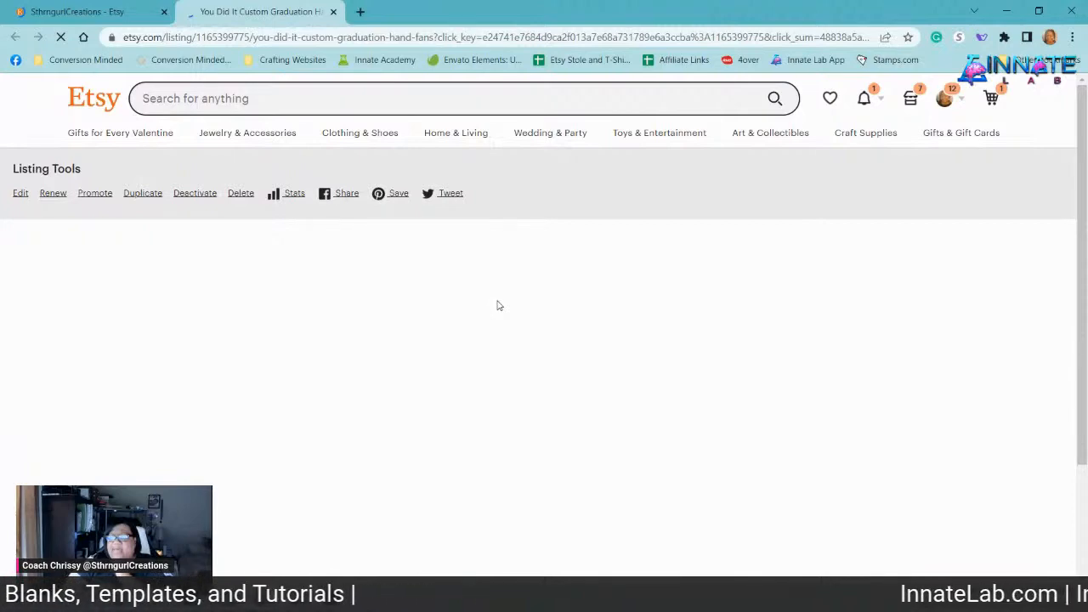
# - Scroll the hand fans listing and show its Purchase Options choices
pyautogui.scroll(-3, 499, 306)
pyautogui.click(859, 272)
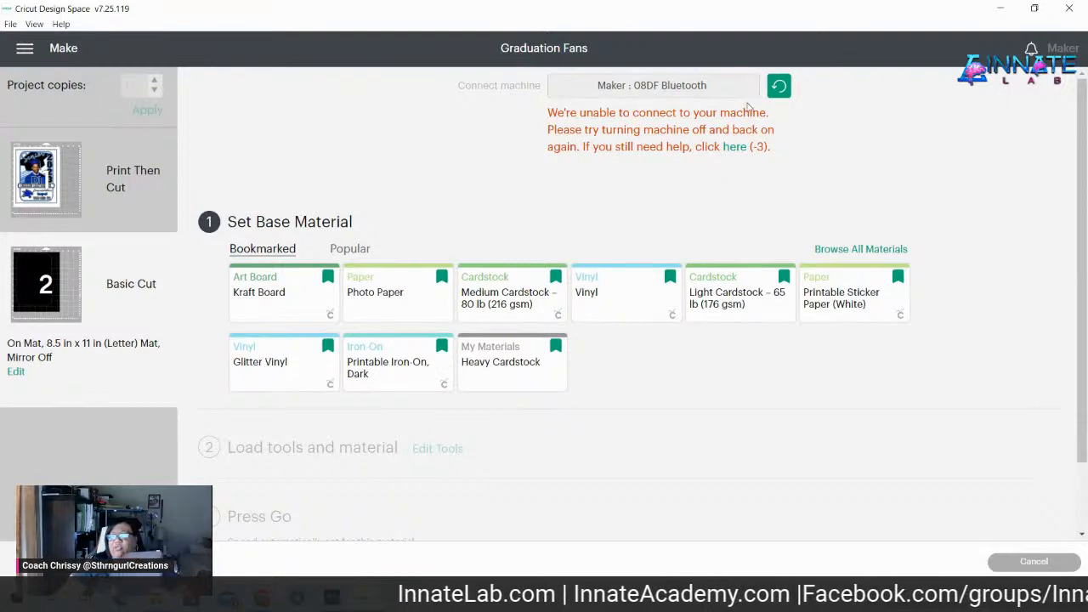
# - Retry the machine connection so the Maker reconnects over Bluetooth
pyautogui.click(784, 88)
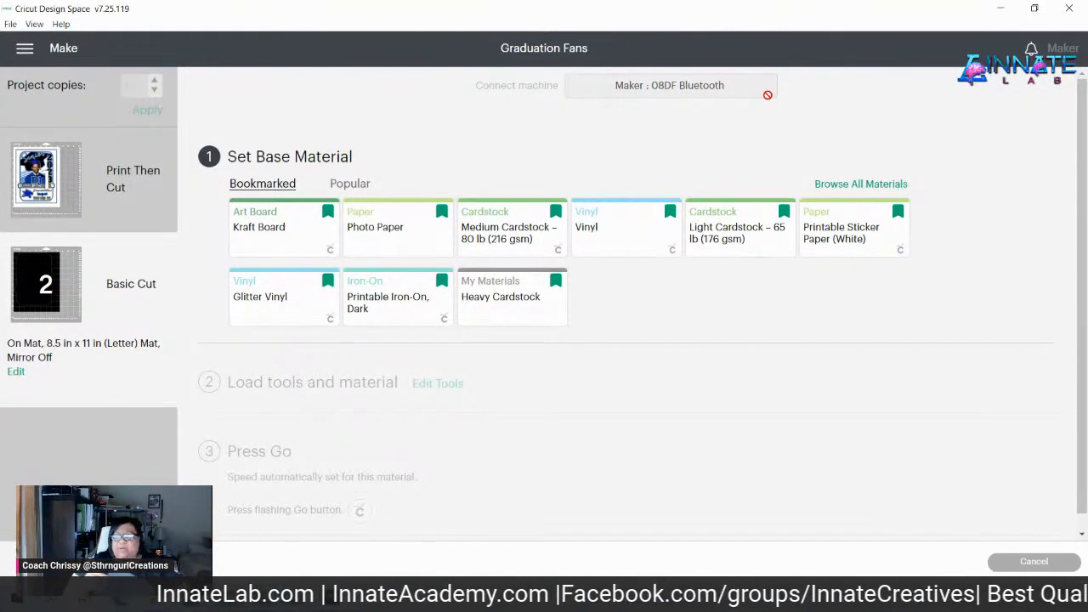
# - Open Browse All Materials and scroll down through the full cut materials catalogue
pyautogui.click(857, 188)
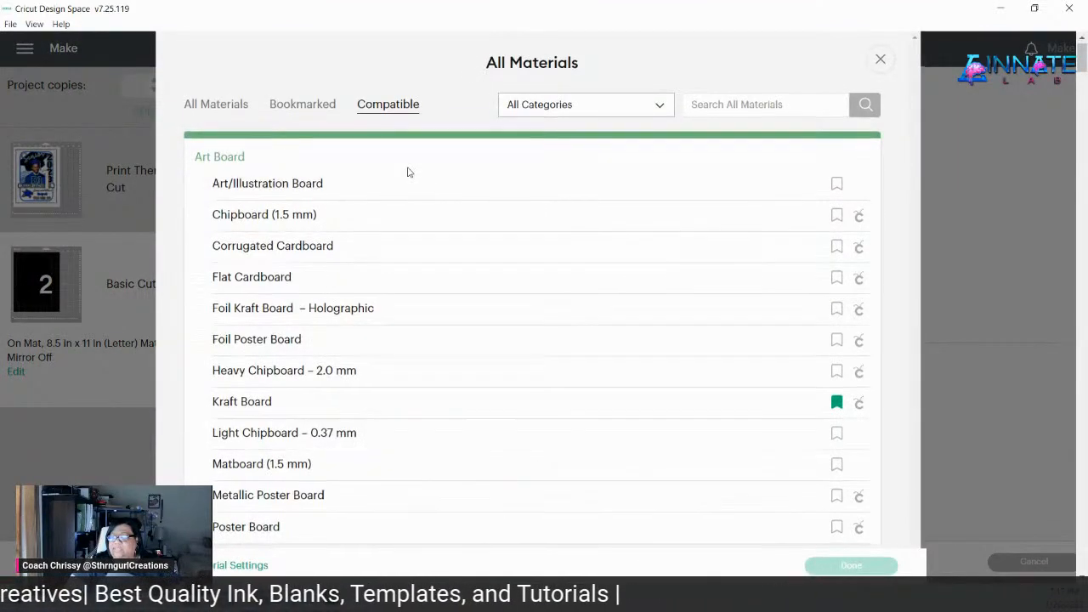
pyautogui.scroll(-3, 407, 171)
pyautogui.scroll(-12, 408, 172)
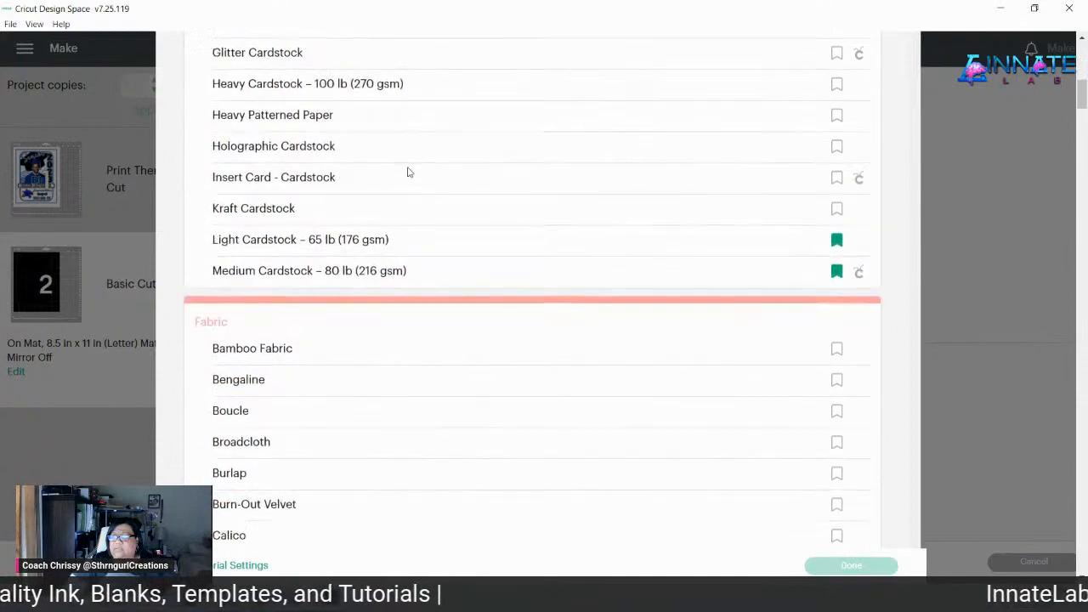
pyautogui.scroll(-13, 408, 171)
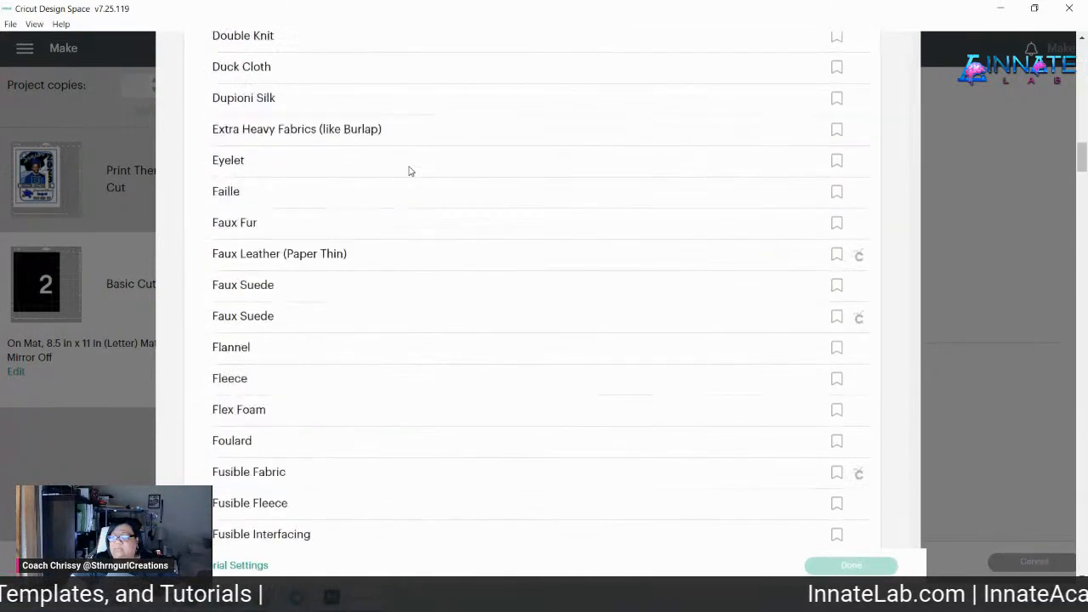
pyautogui.scroll(-12, 408, 171)
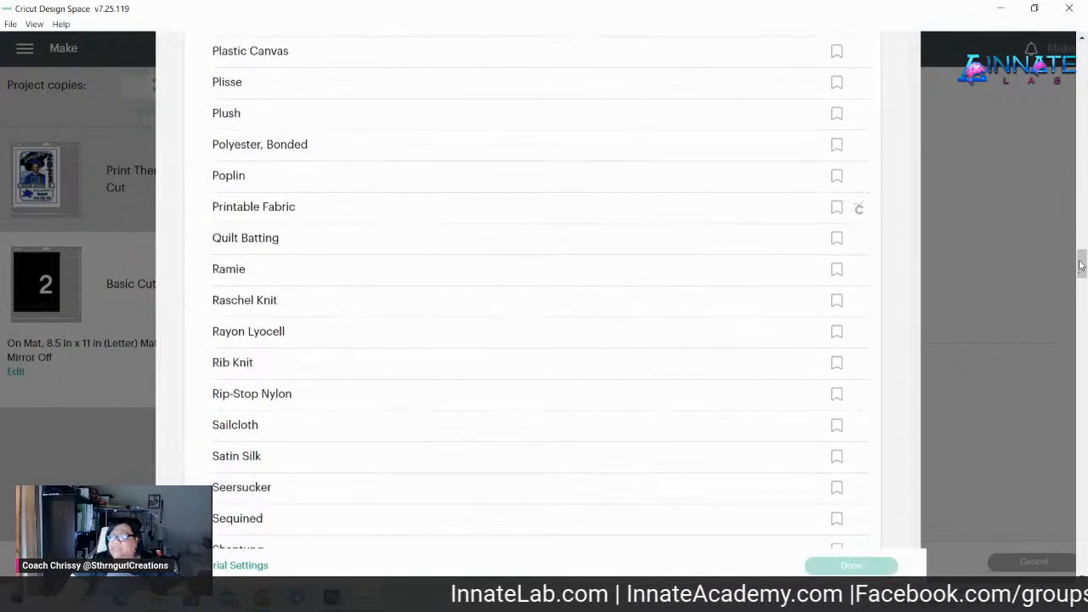
pyautogui.moveTo(1081, 266); pyautogui.dragTo(1083, 554)
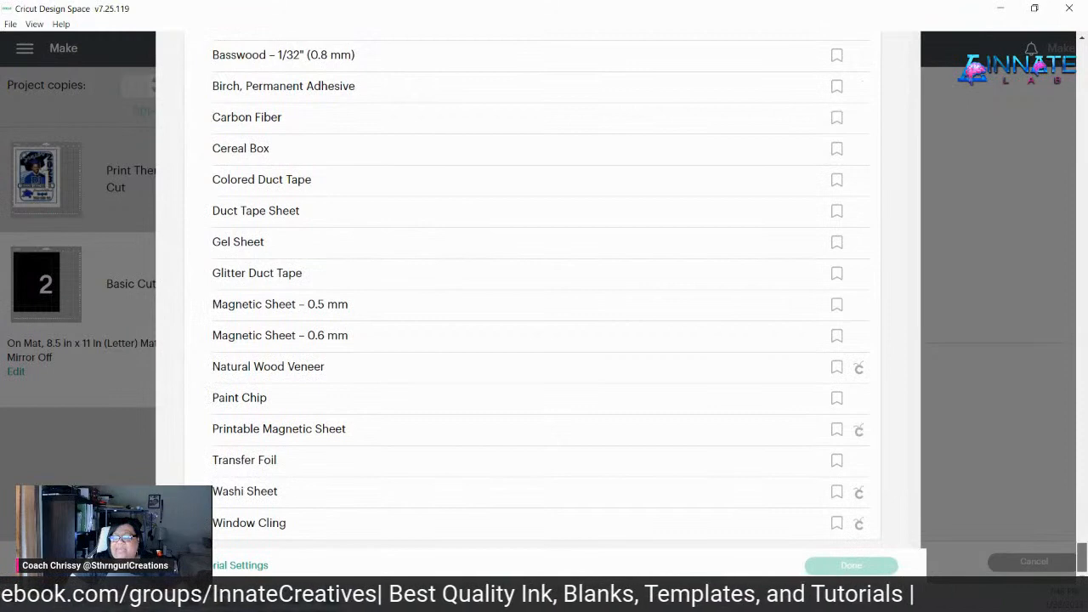
# - Scroll back up the catalogue and open the Maker's custom material settings
pyautogui.scroll(1, 1084, 555)
pyautogui.scroll(15, 1084, 551)
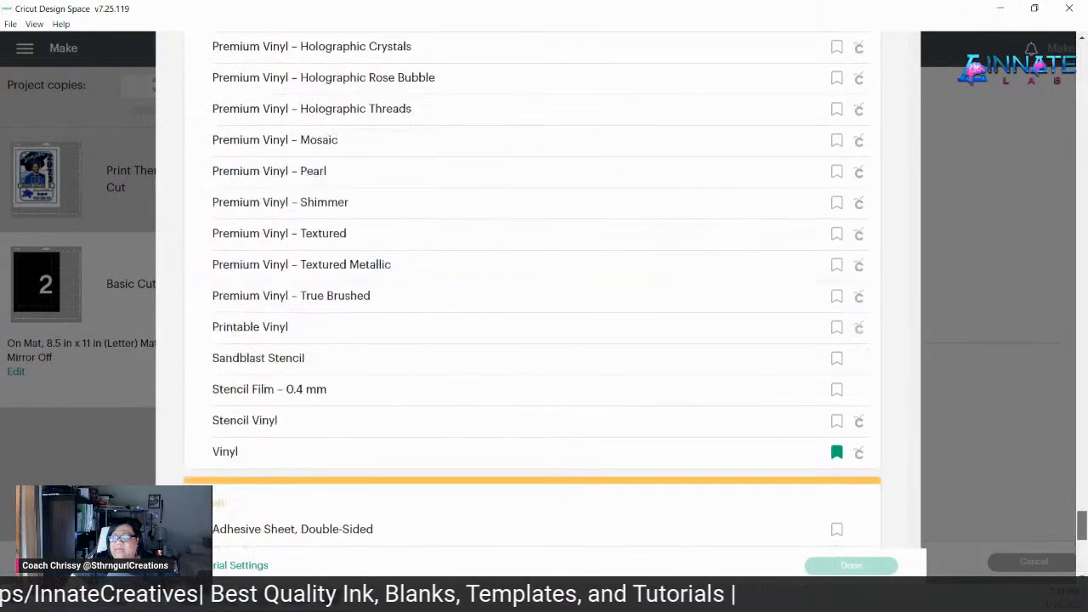
pyautogui.scroll(15, 1083, 551)
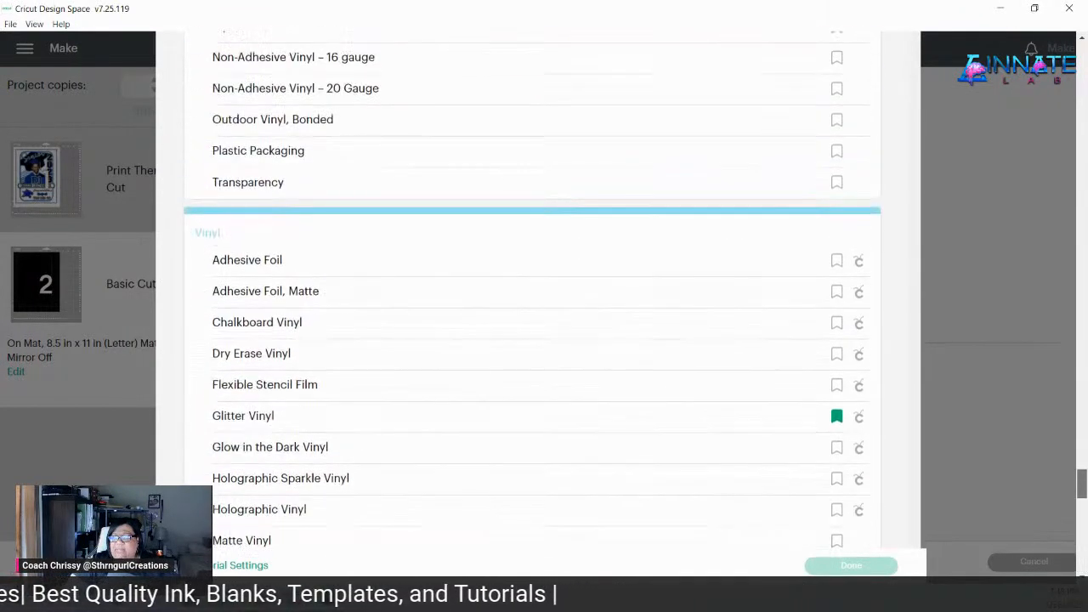
pyautogui.scroll(10, 532, 289)
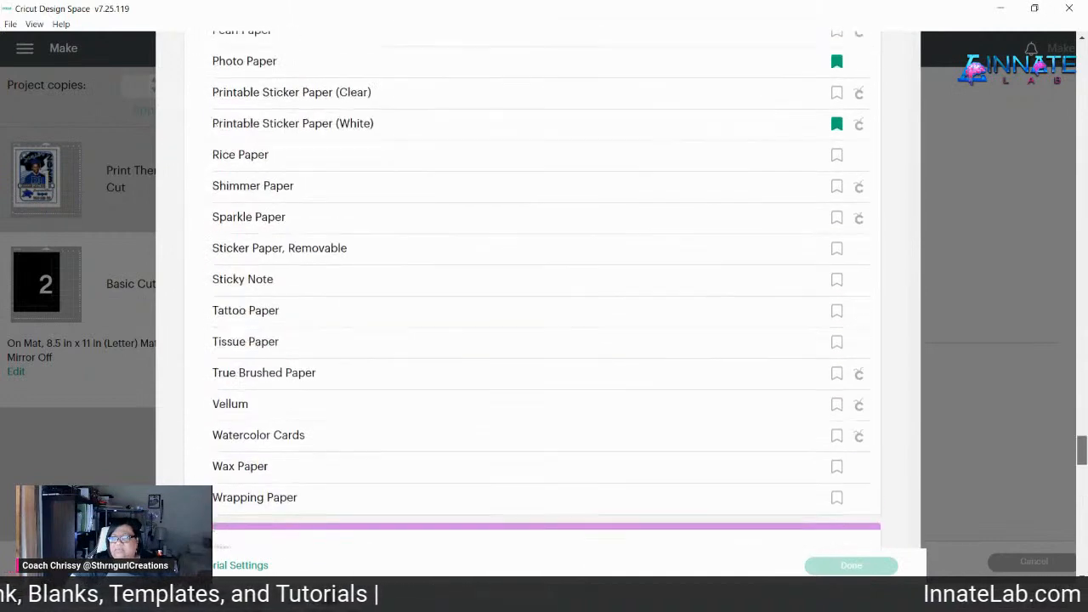
pyautogui.scroll(5, 532, 290)
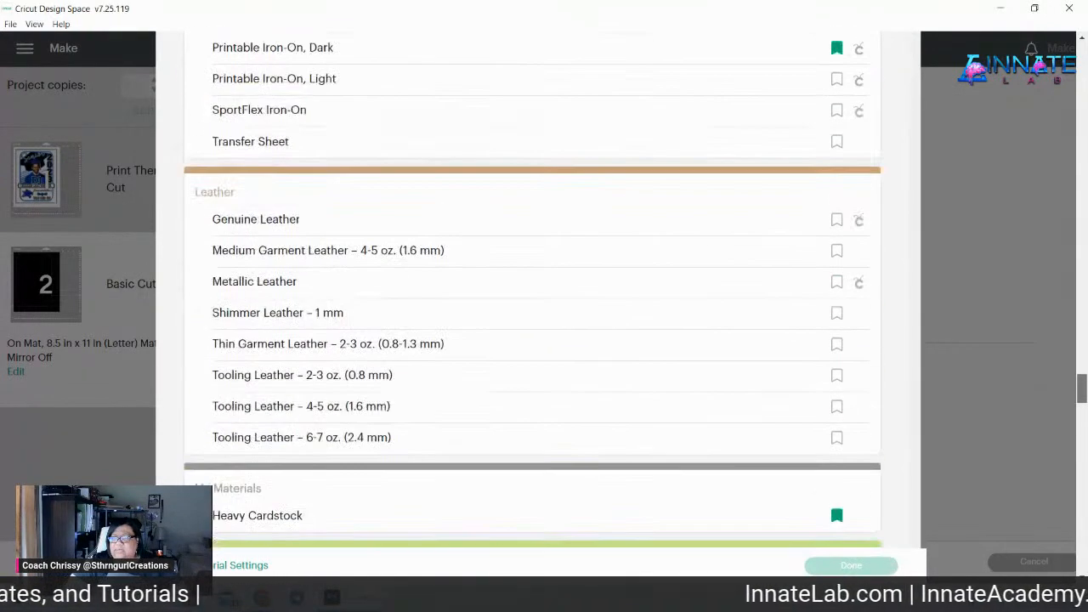
pyautogui.scroll(-1, 532, 289)
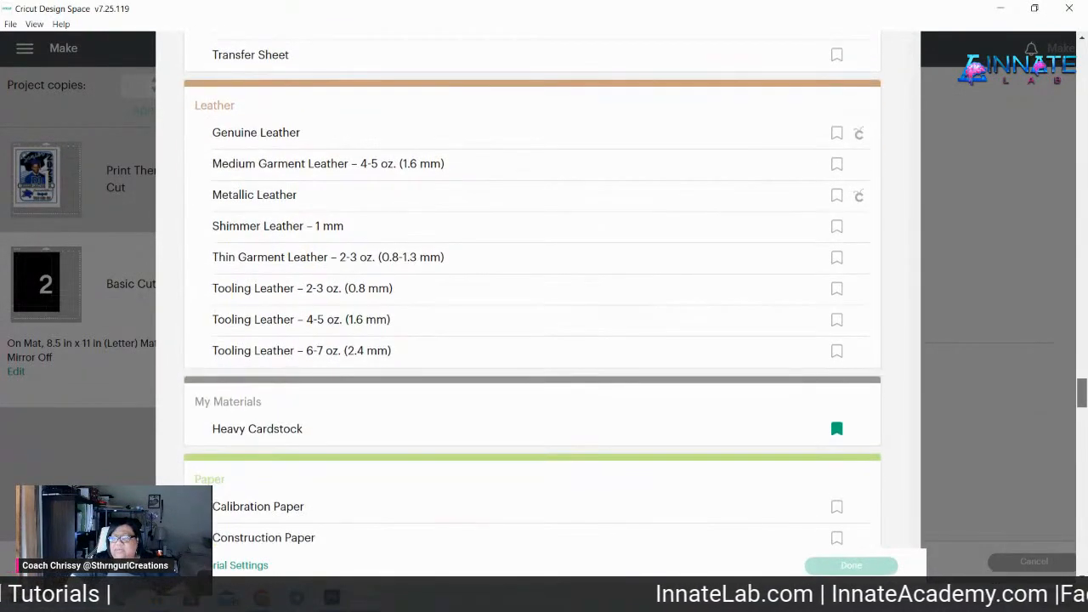
pyautogui.click(589, 429)
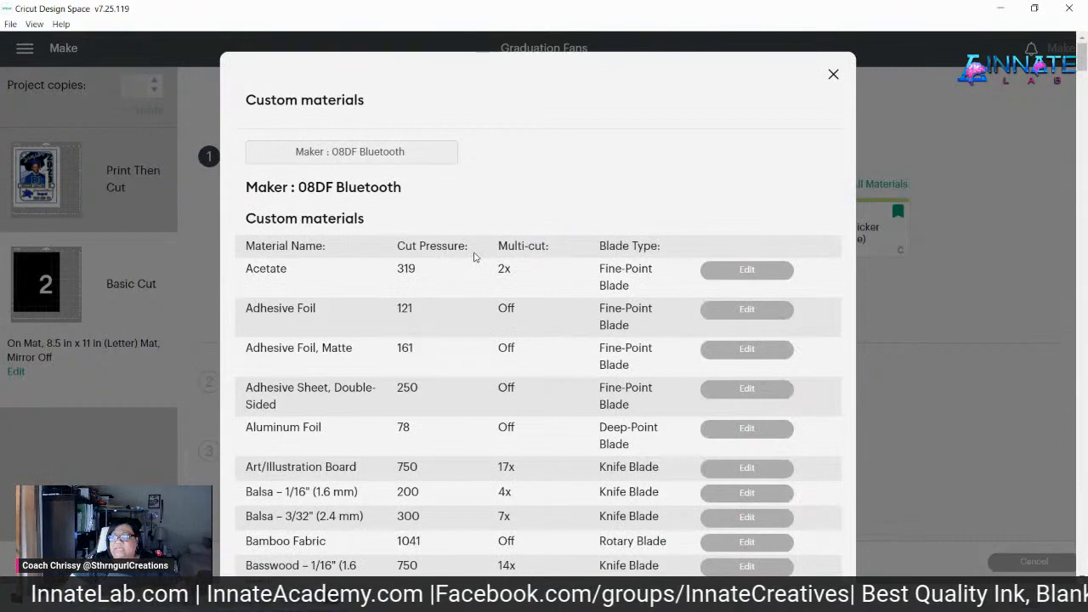
# - Review the custom materials' cut pressures and blade types, then close the window
pyautogui.scroll(-3, 587, 289)
pyautogui.scroll(-15, 612, 283)
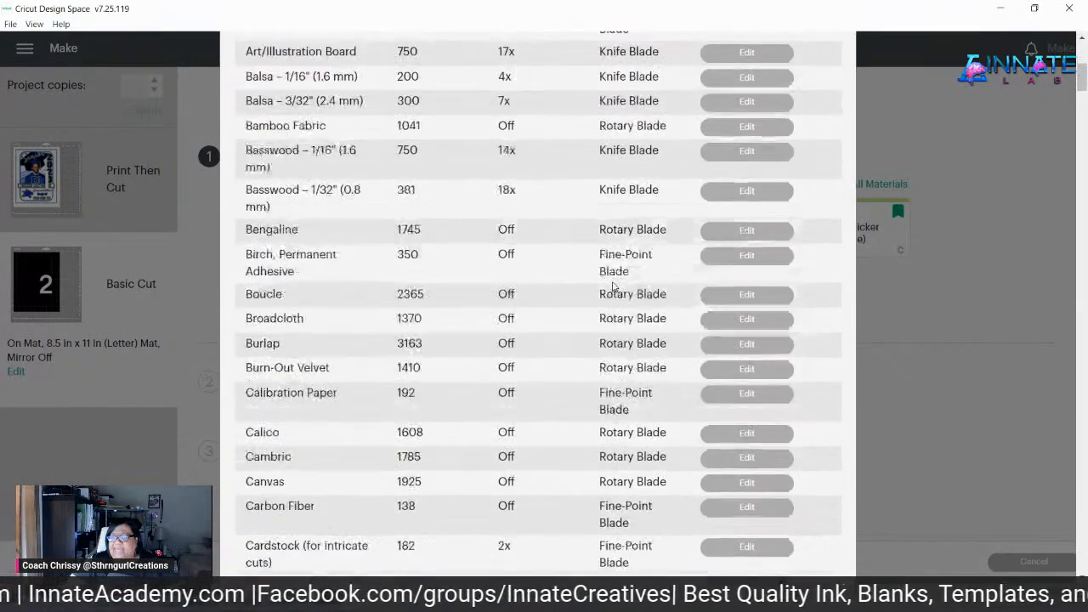
pyautogui.scroll(-15, 612, 285)
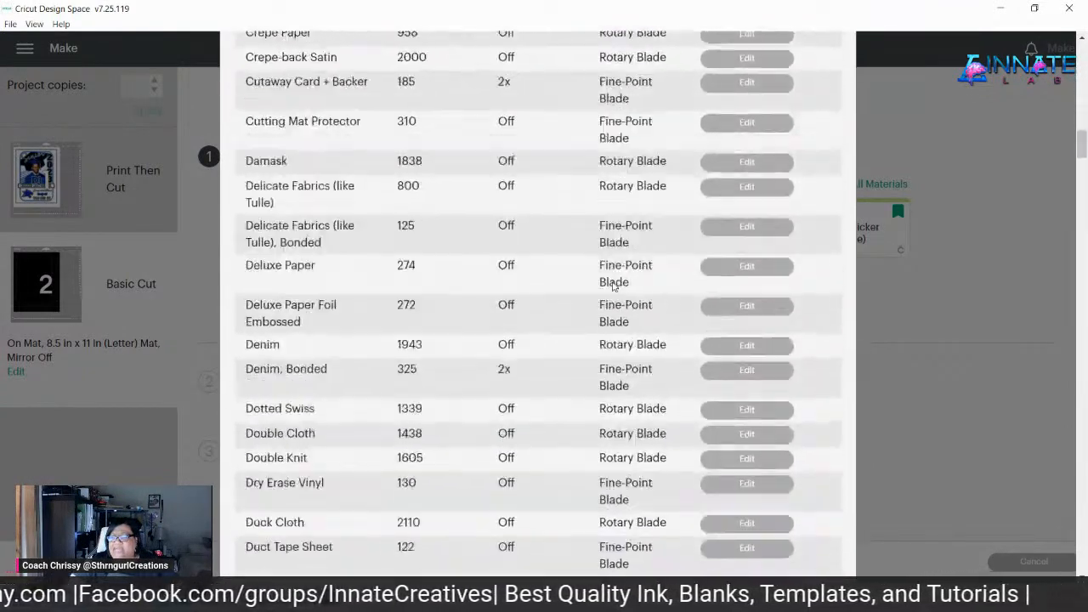
pyautogui.scroll(-15, 613, 286)
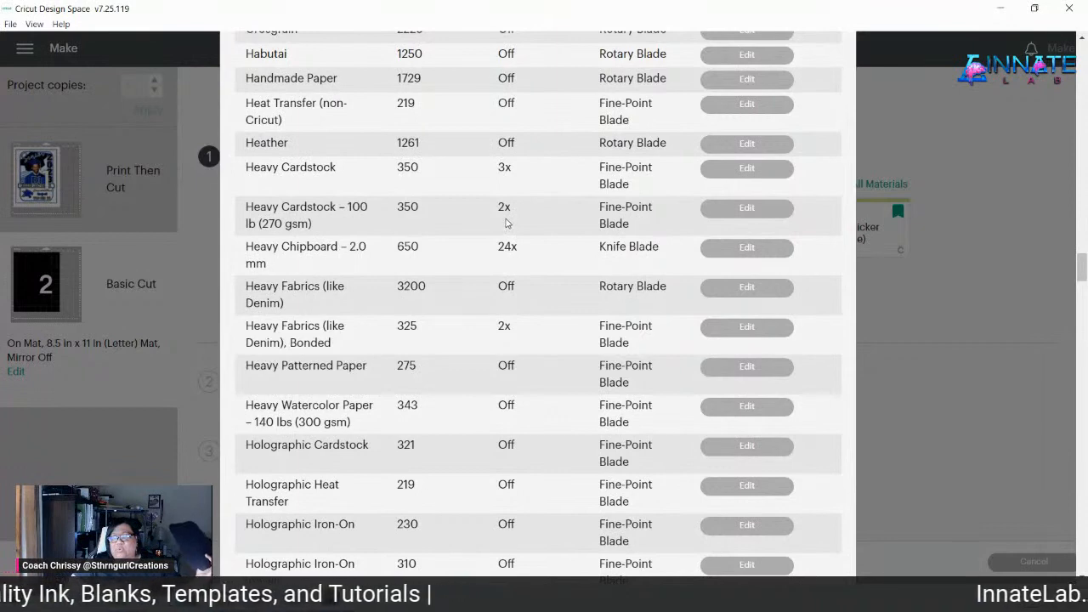
pyautogui.scroll(12, 718, 272)
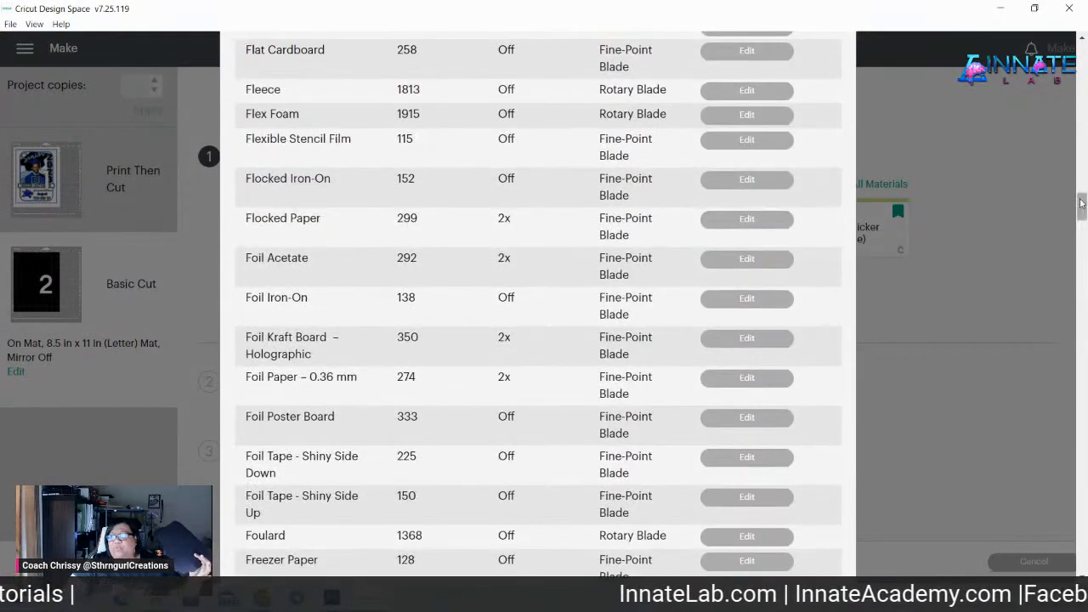
pyautogui.moveTo(1082, 206); pyautogui.dragTo(1080, 51)
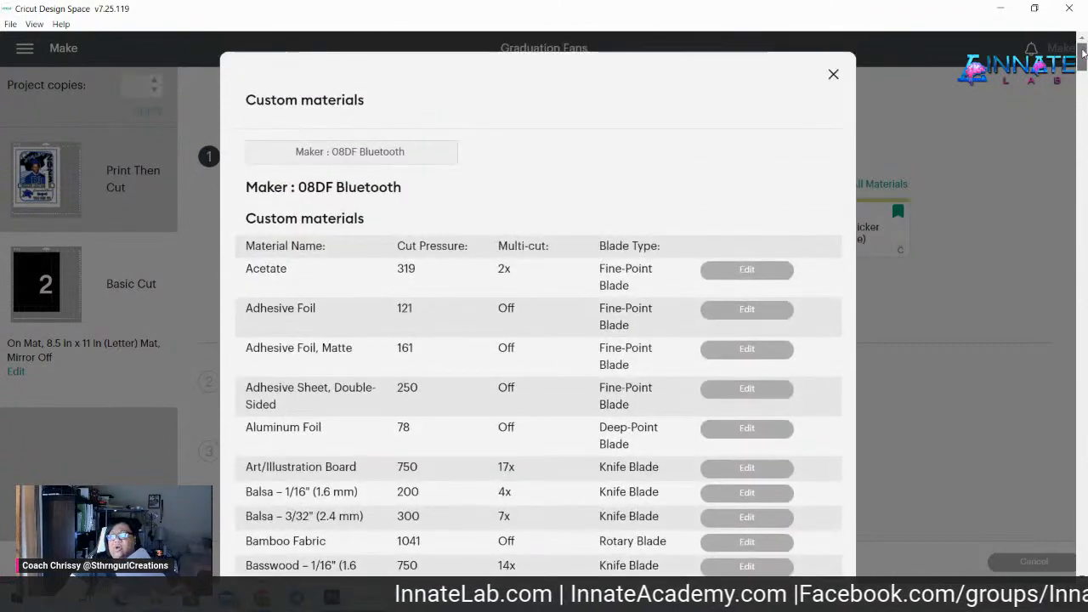
pyautogui.click(834, 75)
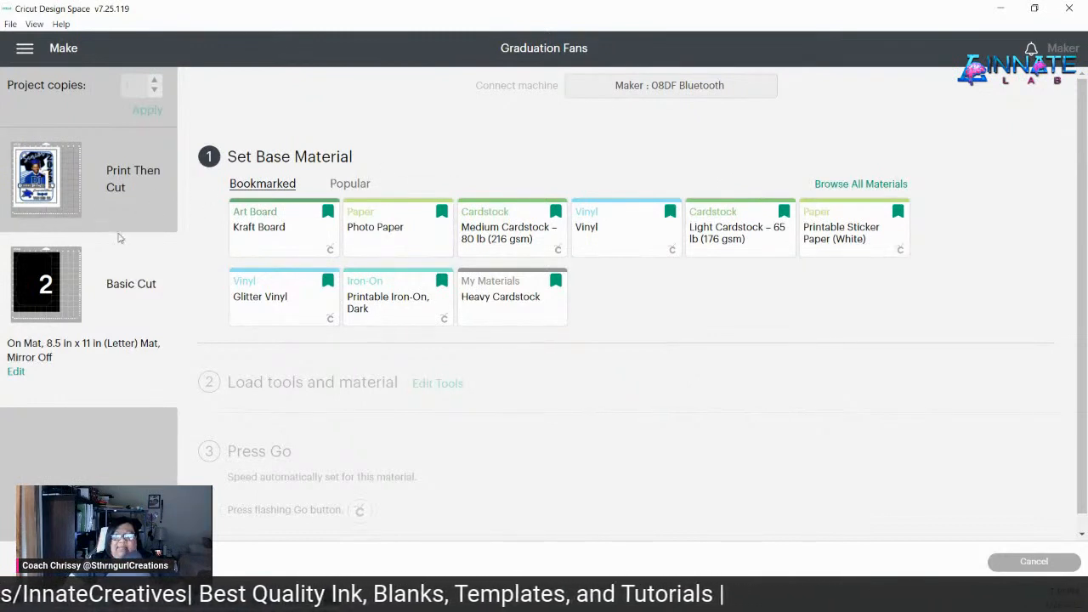
# - Set Heavy Cardstock for the Basic Cut mat and Photo Paper for the Print Then Cut mat
pyautogui.click(510, 296)
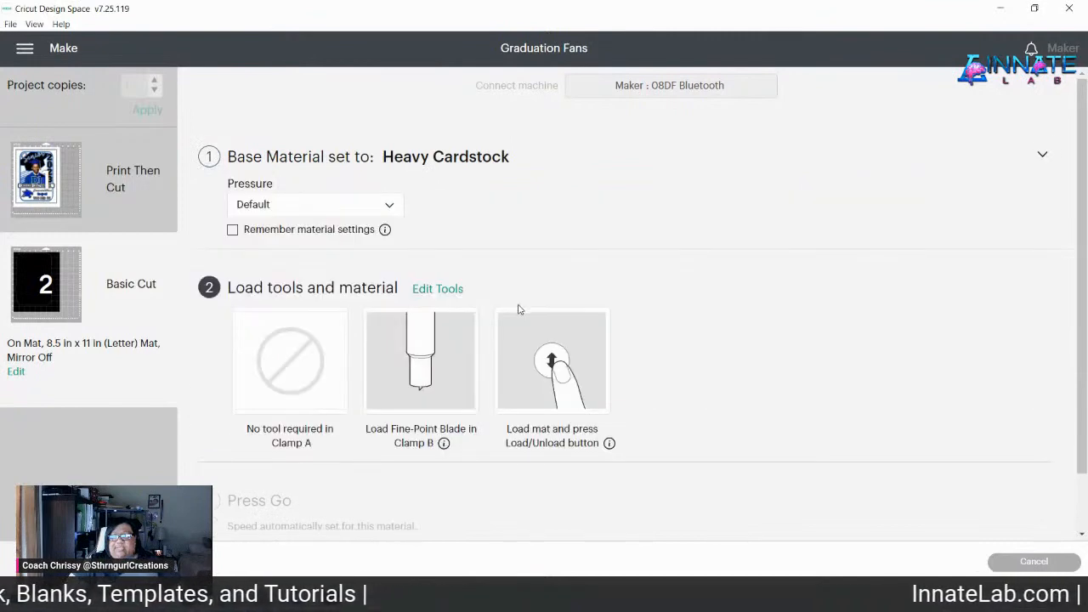
pyautogui.click(388, 208)
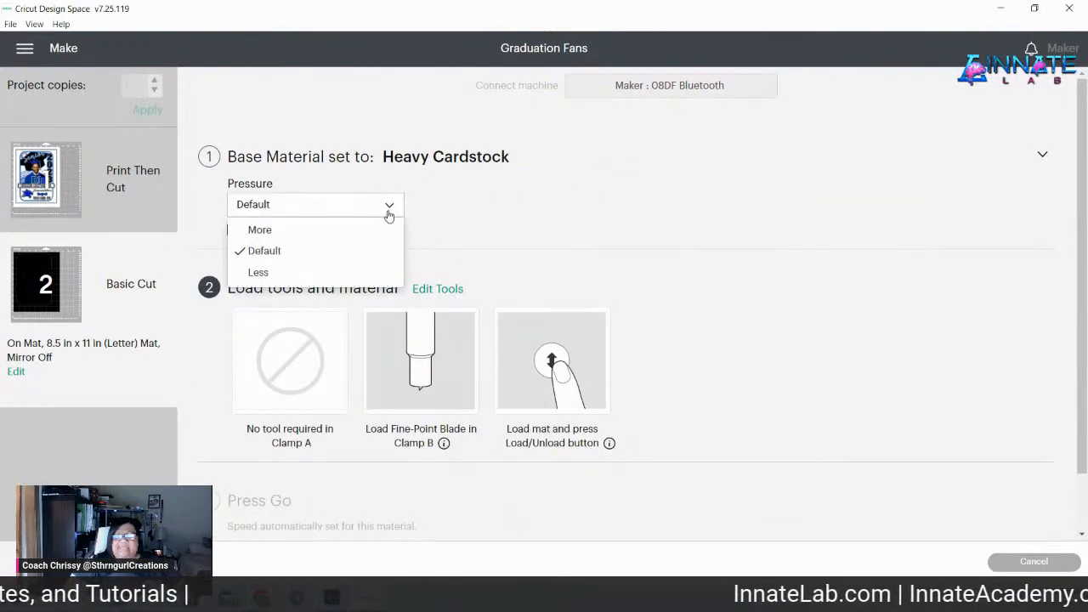
pyautogui.click(135, 168)
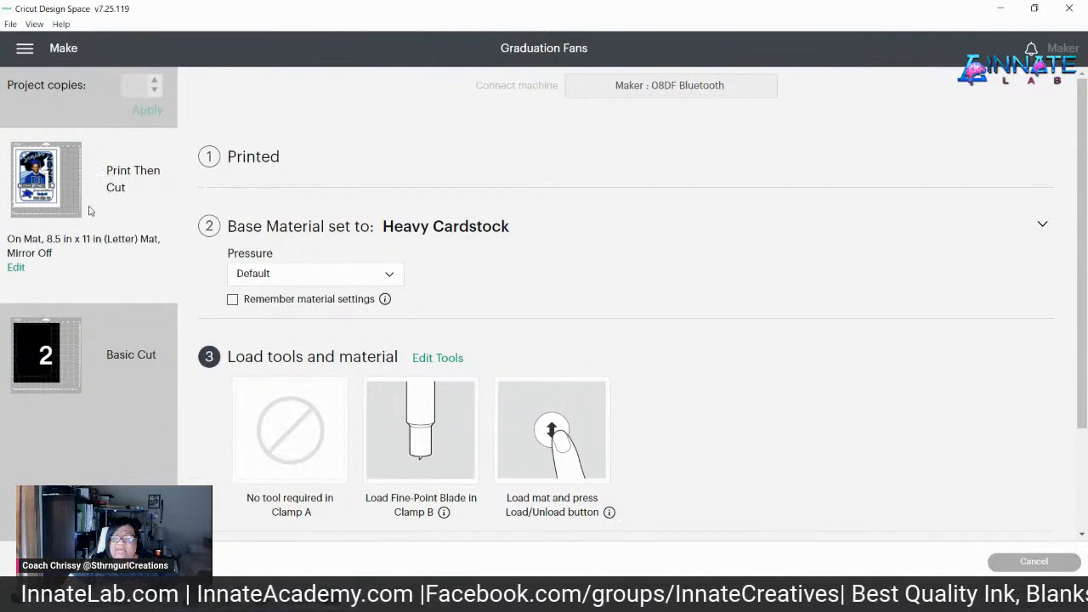
pyautogui.click(700, 226)
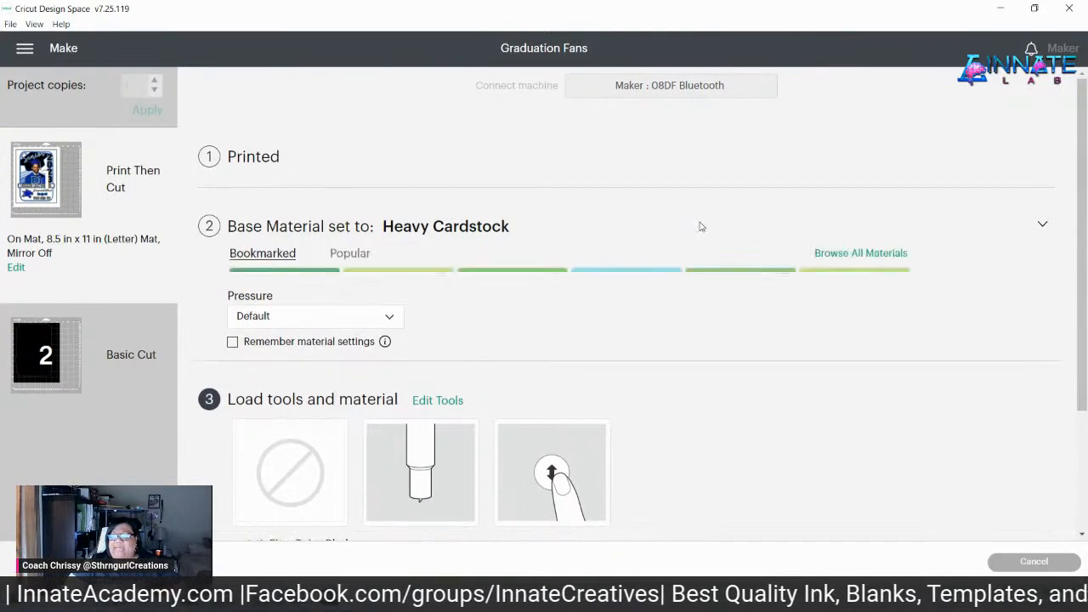
pyautogui.click(382, 292)
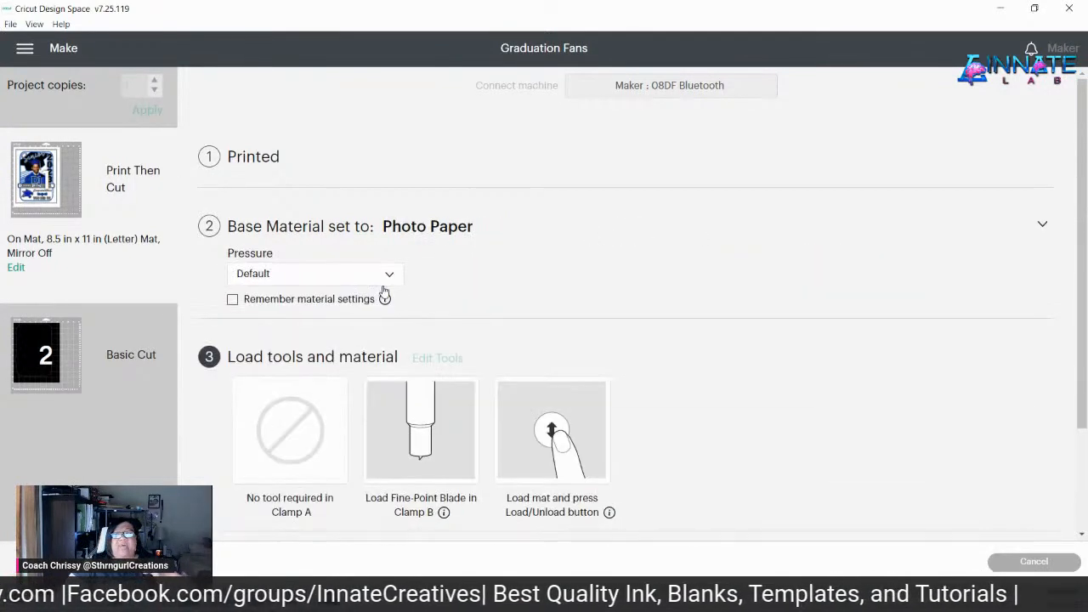
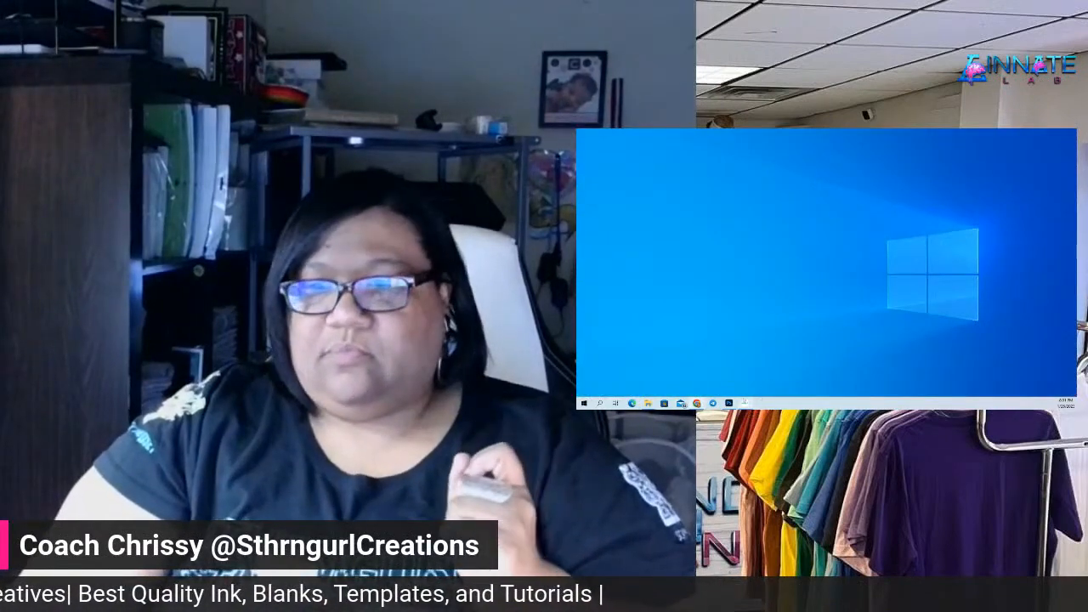
# - Bring Photoshop back and swap the visible fan design from blue Senior 2023 to purple 2022
pyautogui.click(730, 403)
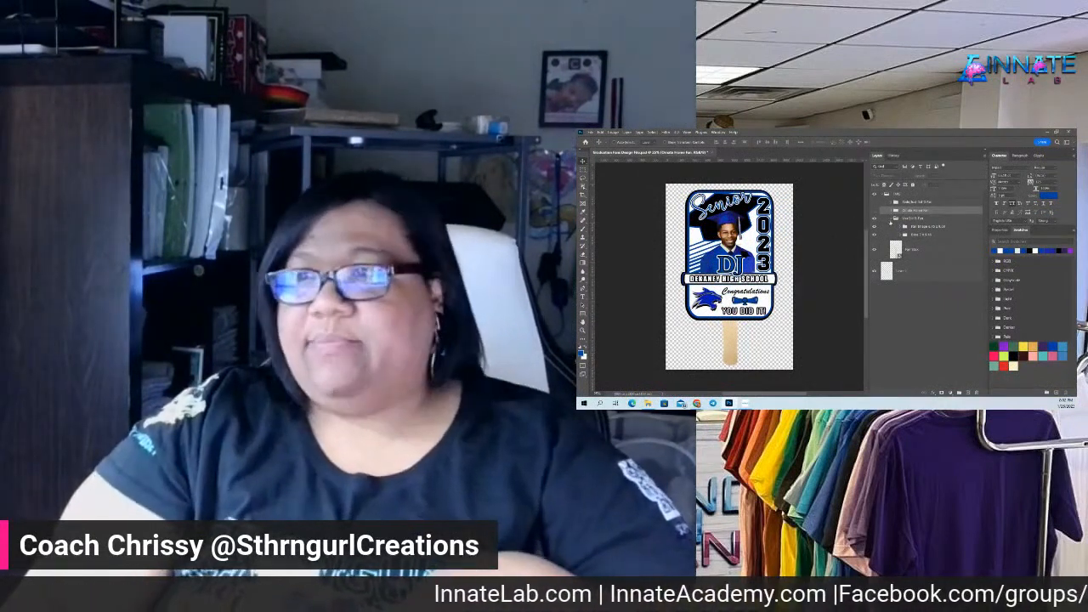
pyautogui.click(890, 219)
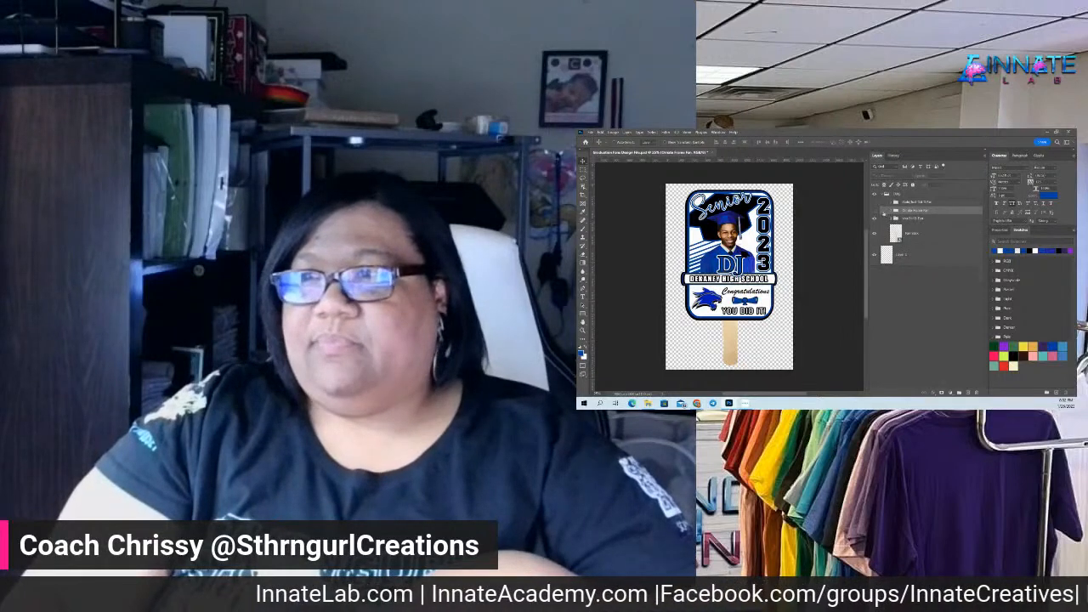
pyautogui.click(875, 219)
pyautogui.click(875, 210)
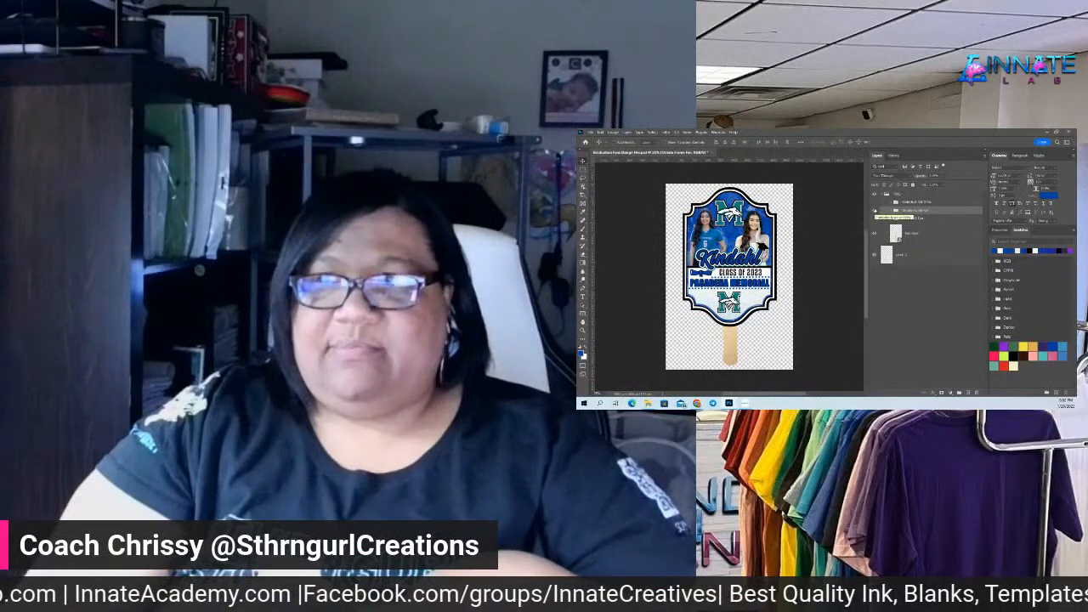
pyautogui.click(875, 210)
pyautogui.click(875, 202)
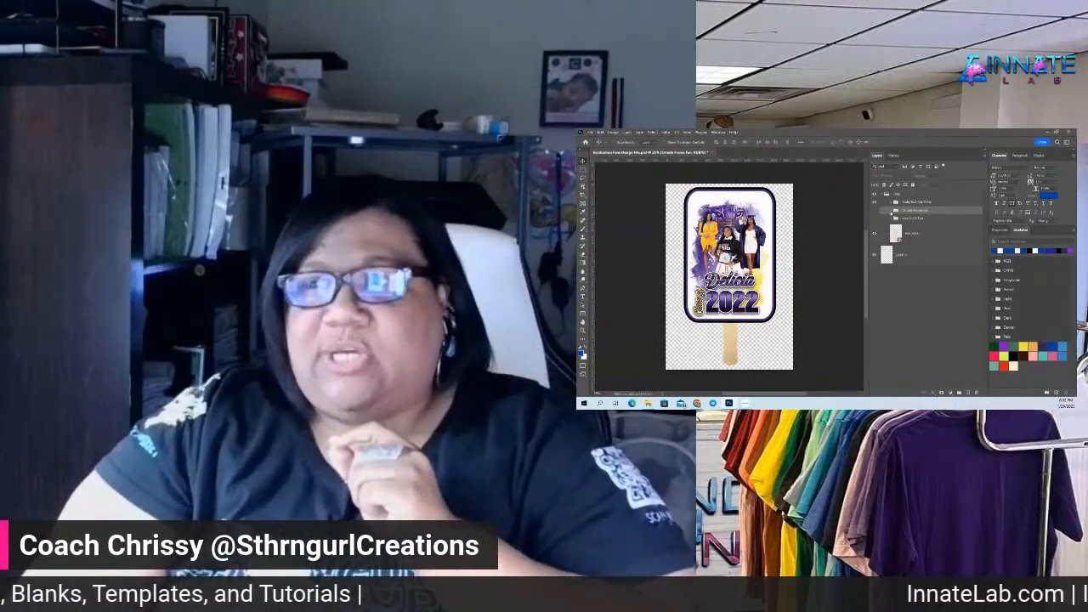
# - Expand the purple 2022 fan group to reveal its nested layers
pyautogui.click(896, 210)
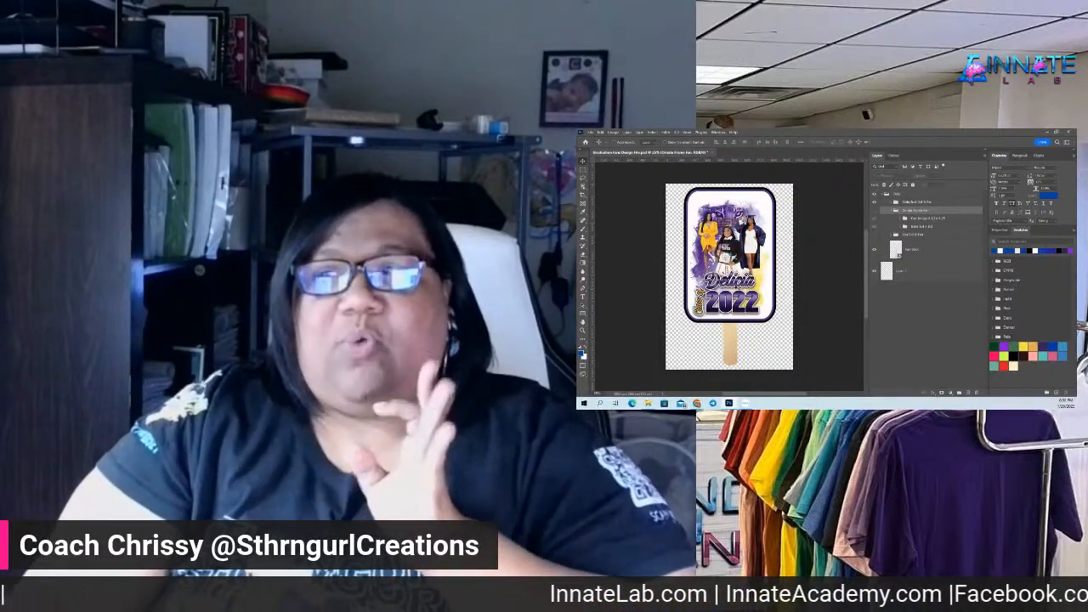
pyautogui.click(895, 202)
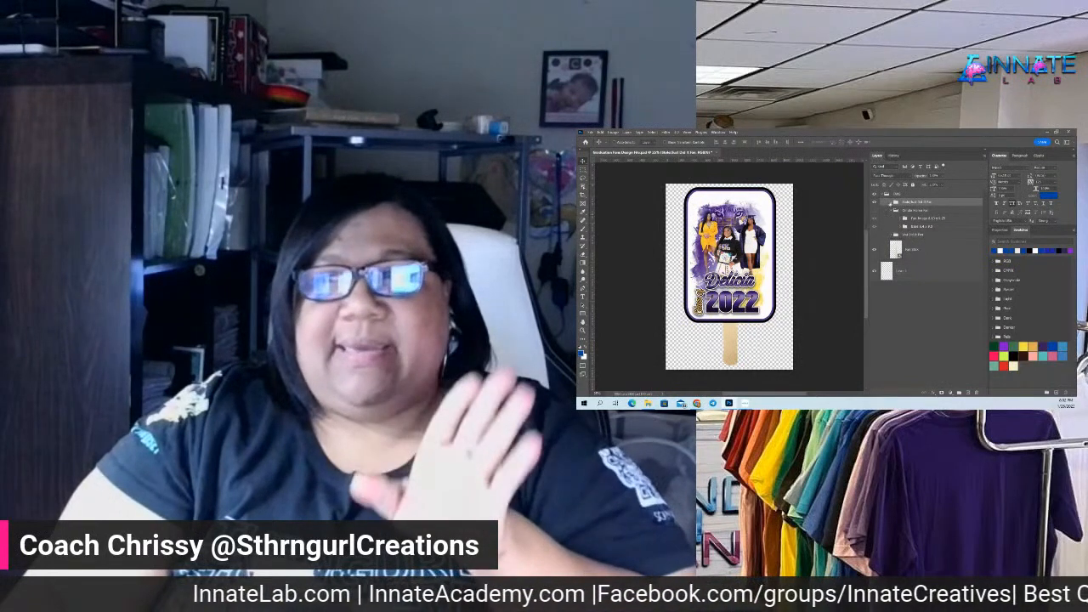
pyautogui.click(891, 202)
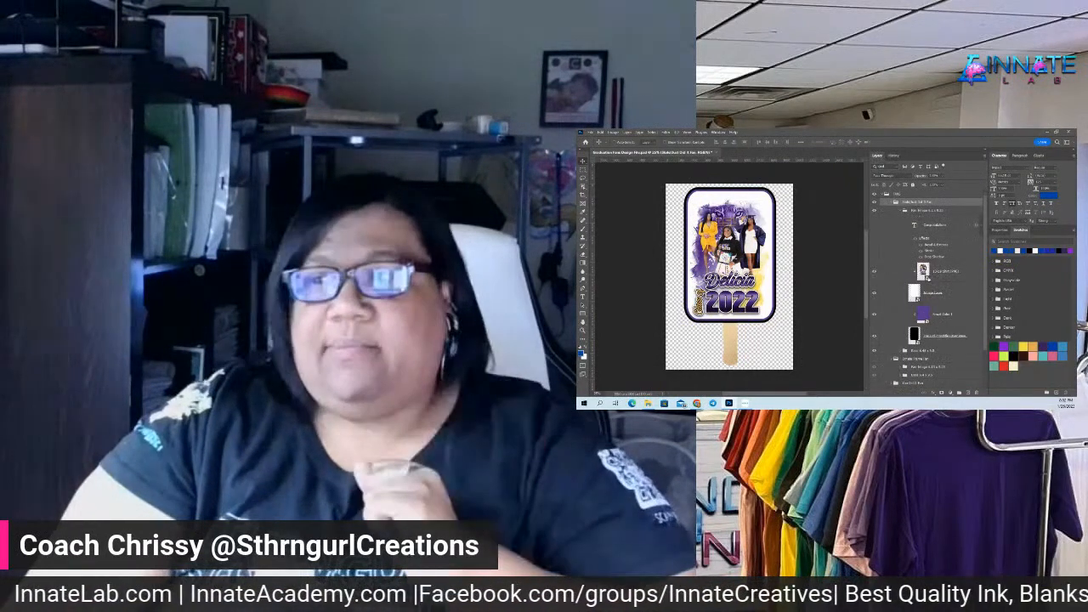
# - In the fan's smart object, replace the purple 2022 artwork with the red JUST DID IT design and save
pyautogui.click(934, 271)
pyautogui.doubleClick(923, 270)
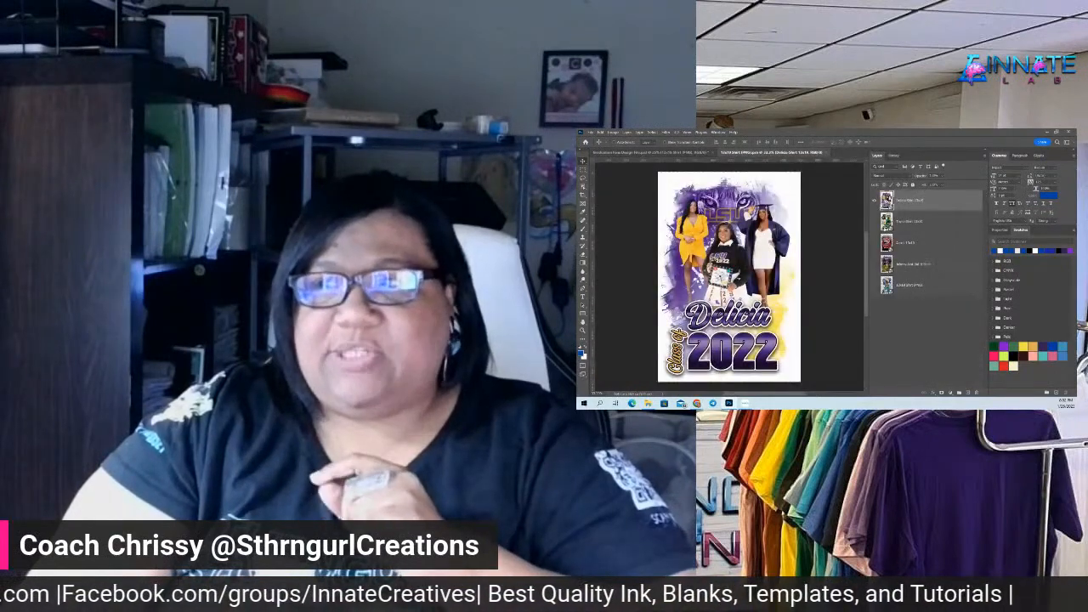
pyautogui.click(875, 200)
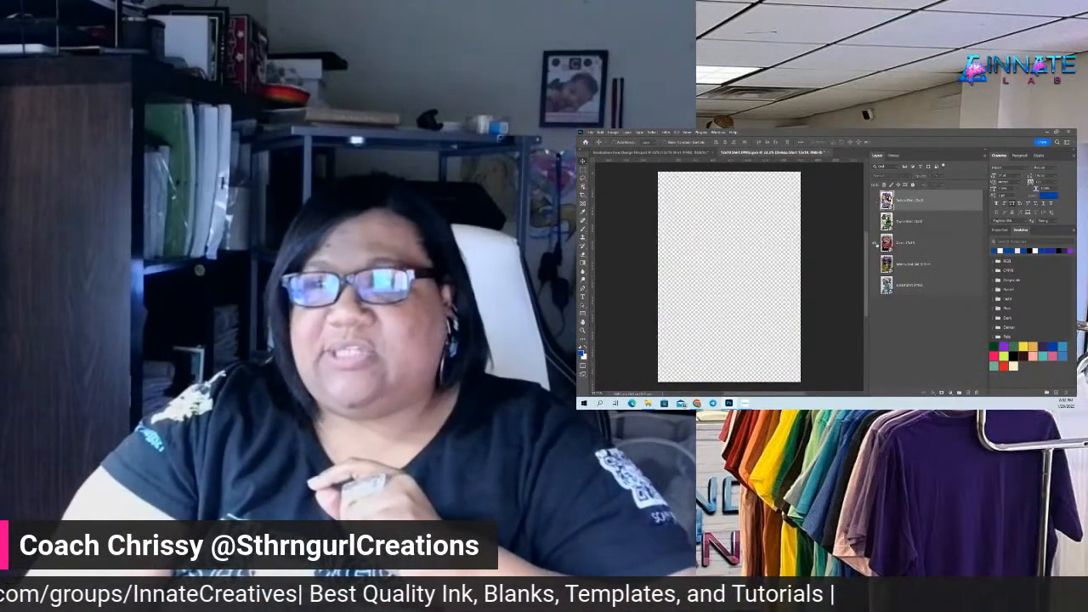
pyautogui.click(876, 243)
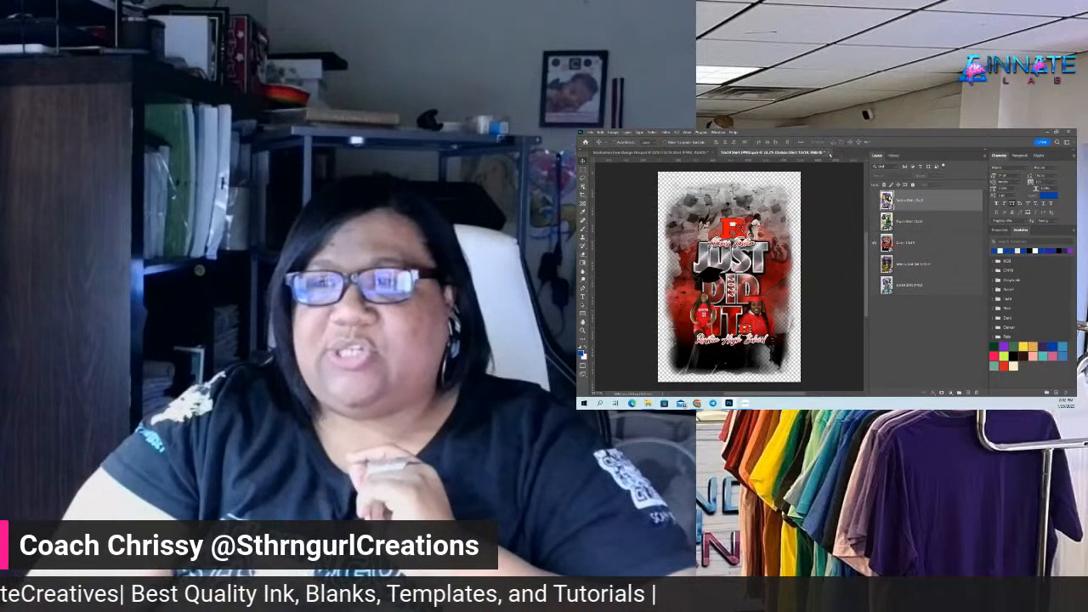
pyautogui.click(830, 153)
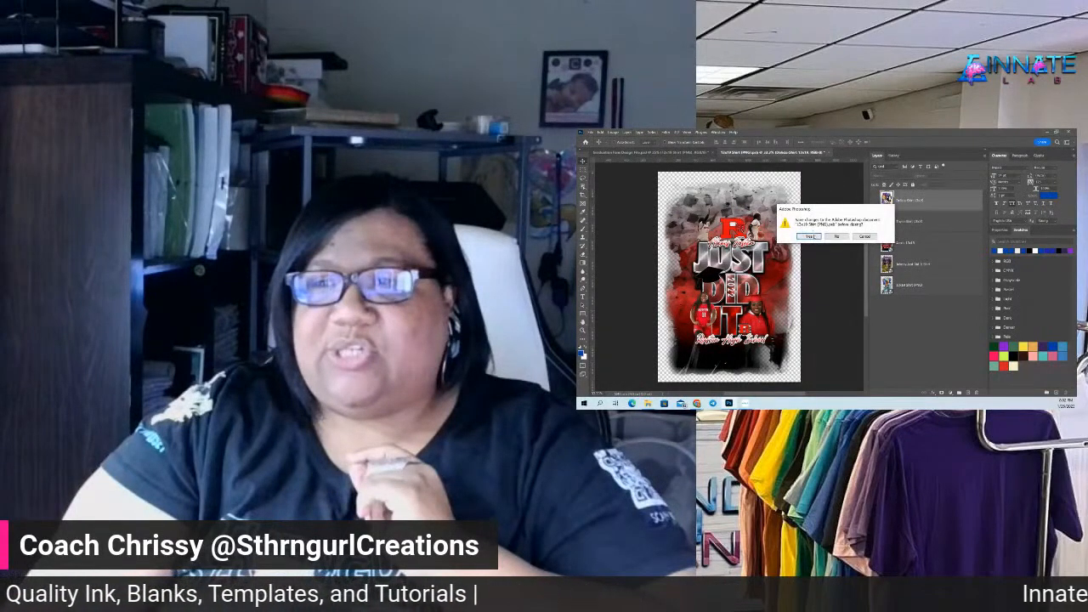
pyautogui.click(811, 237)
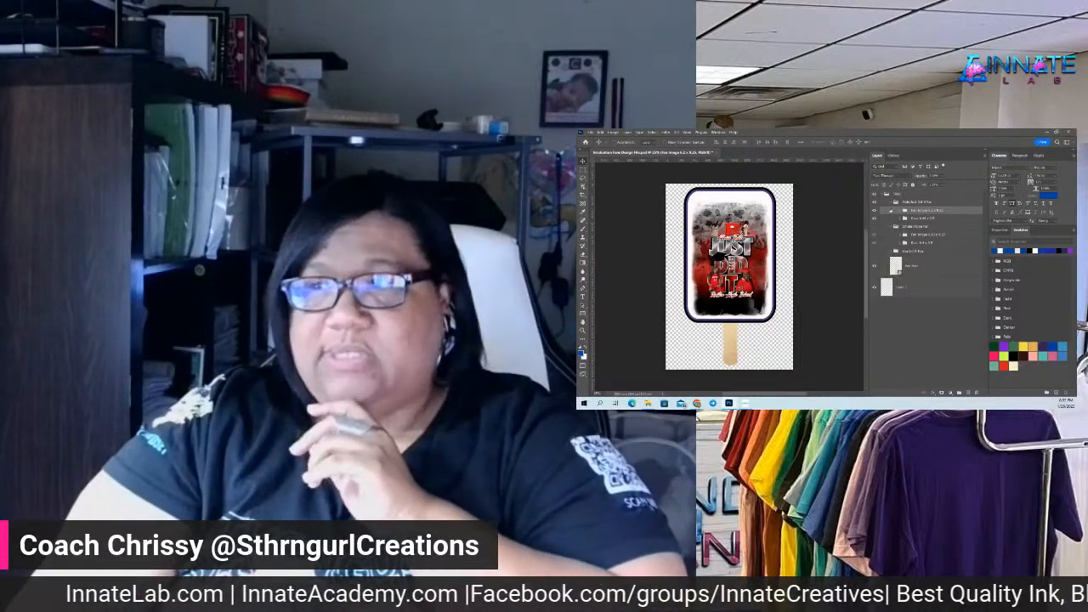
# - Hide the red popsicle fan artwork and show the blue ornate-frame Class of 2023 fan
pyautogui.click(890, 202)
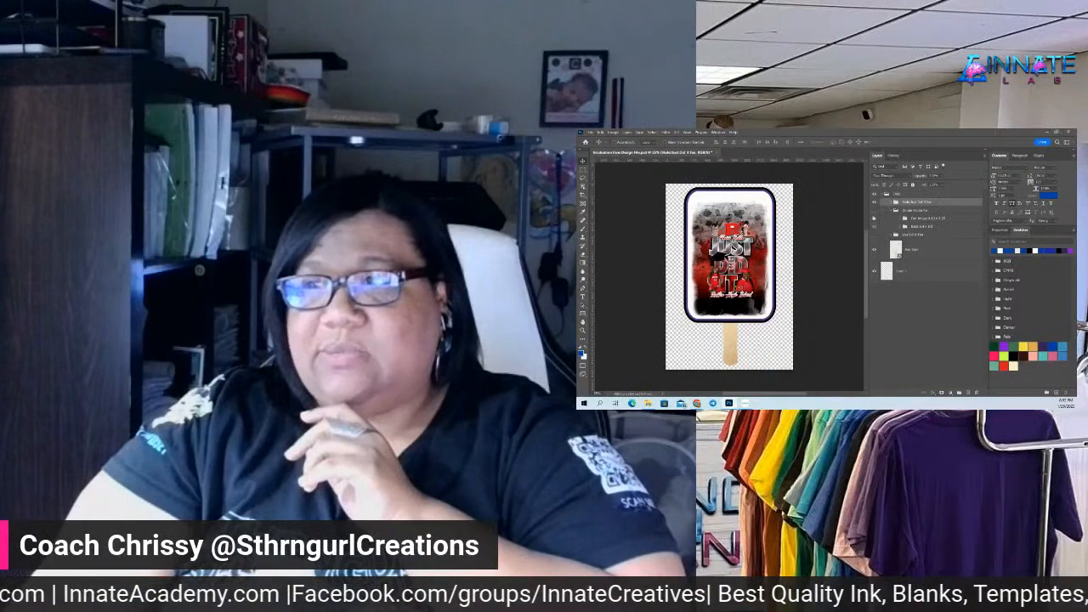
pyautogui.click(875, 219)
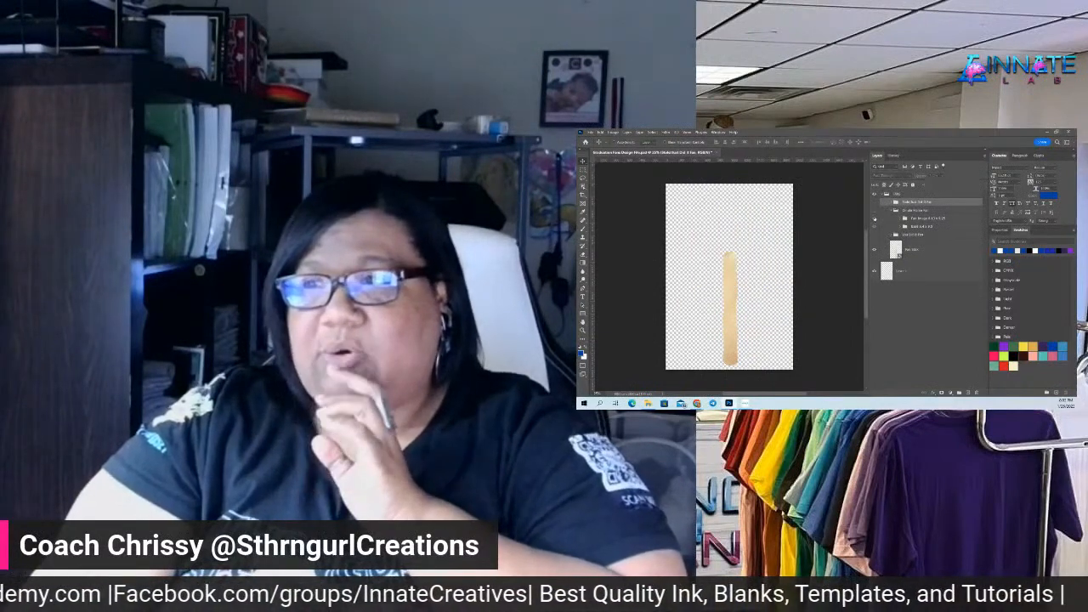
pyautogui.click(875, 219)
pyautogui.click(896, 219)
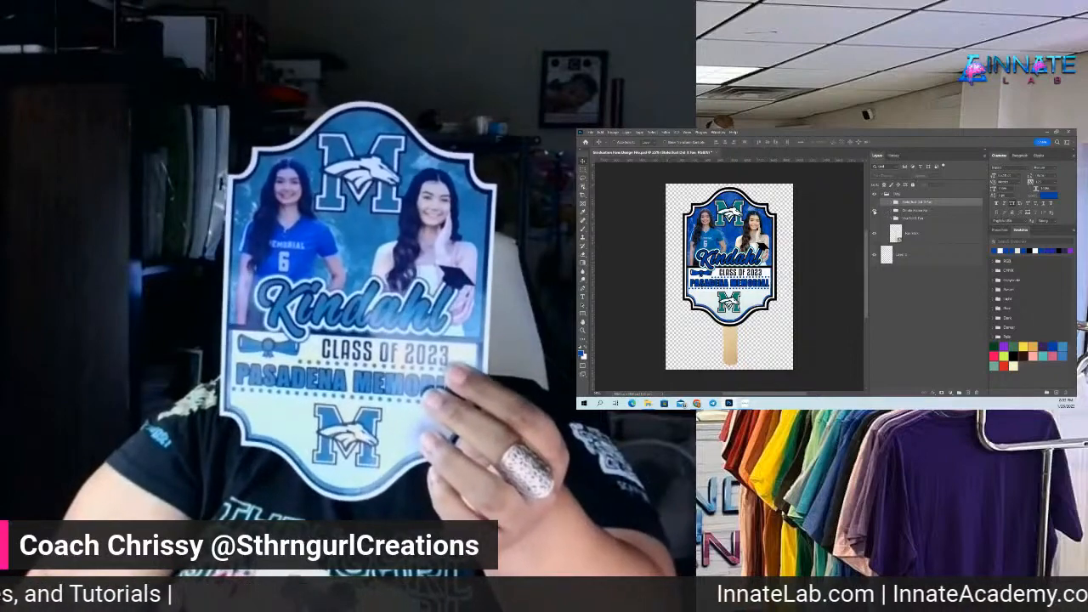
# - Hide the ornate-frame fan group and show the blue Senior 2023 fan group below it
pyautogui.click(874, 211)
pyautogui.click(874, 220)
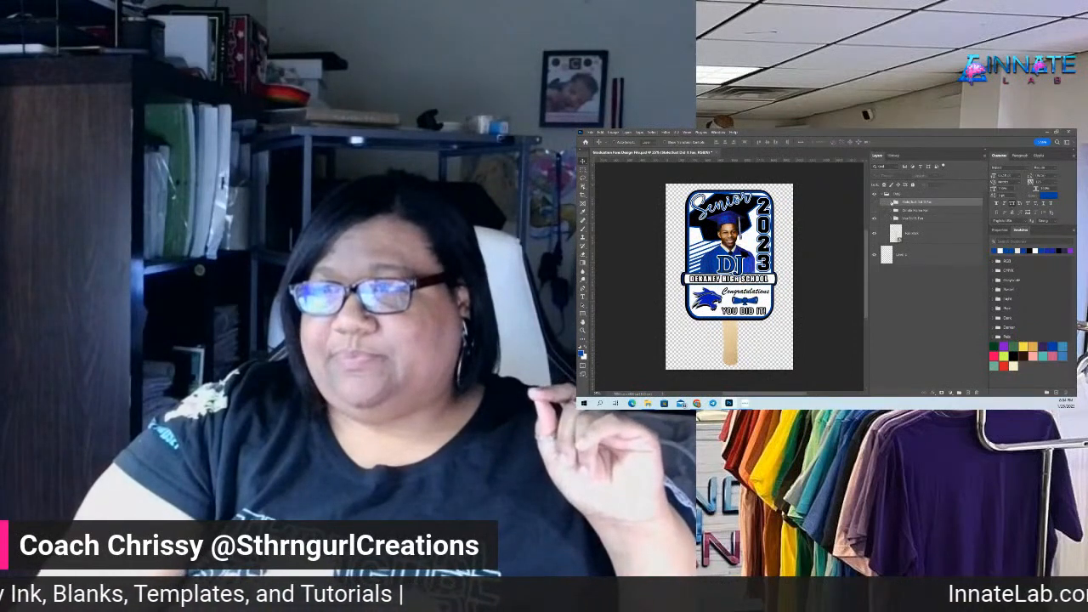
# - Check the Senior 2023 fan's layer group, then close the fan design document
pyautogui.click(890, 201)
pyautogui.click(891, 203)
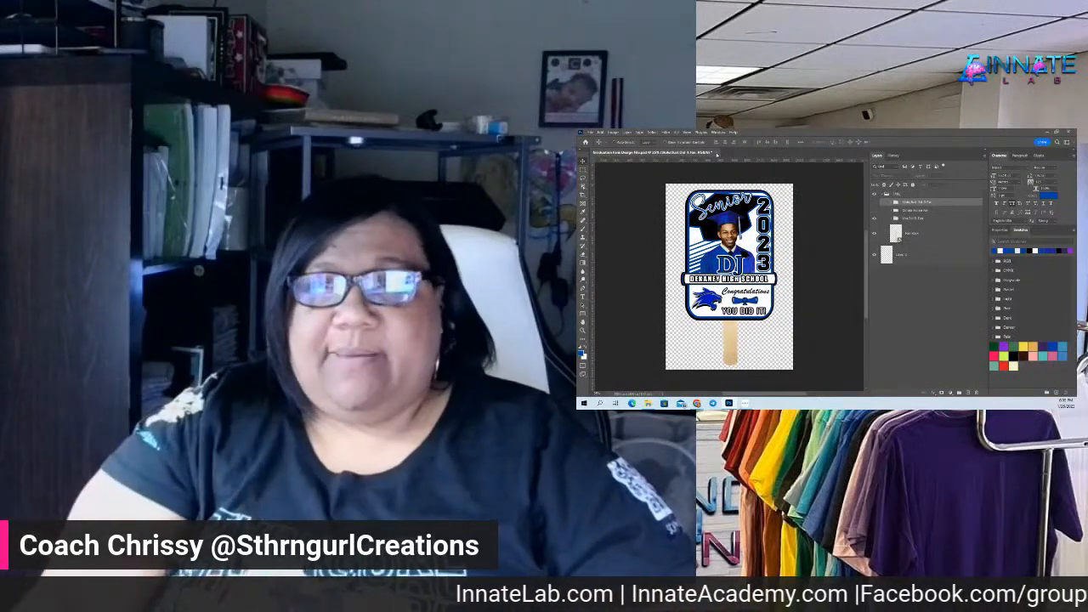
pyautogui.click(717, 154)
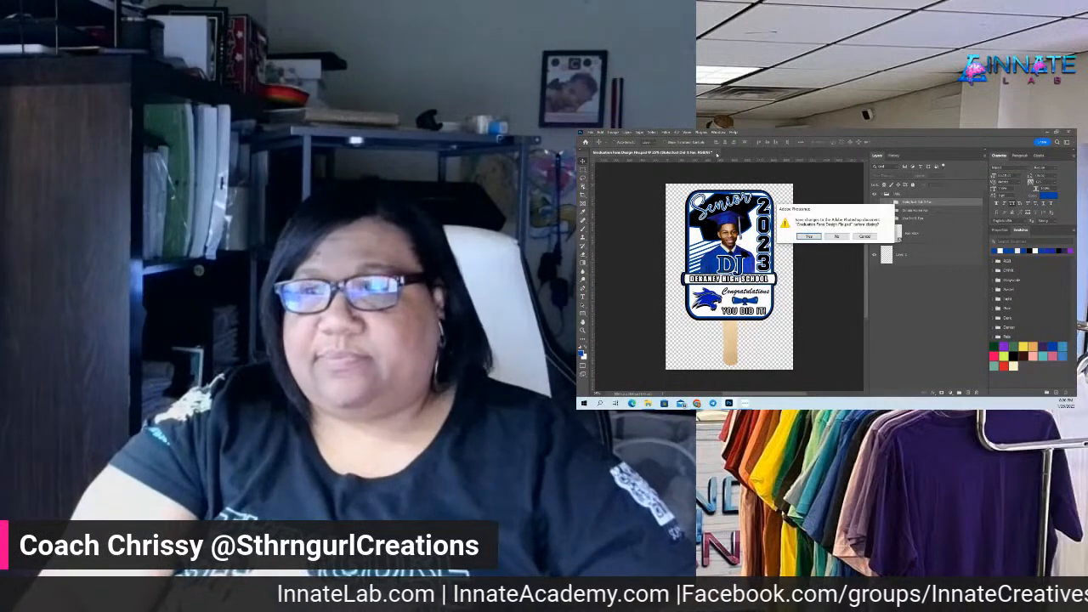
# - Confirm saving the fan file so it closes, returning to the 125-Mockup 2.0.psd bundle
pyautogui.click(812, 237)
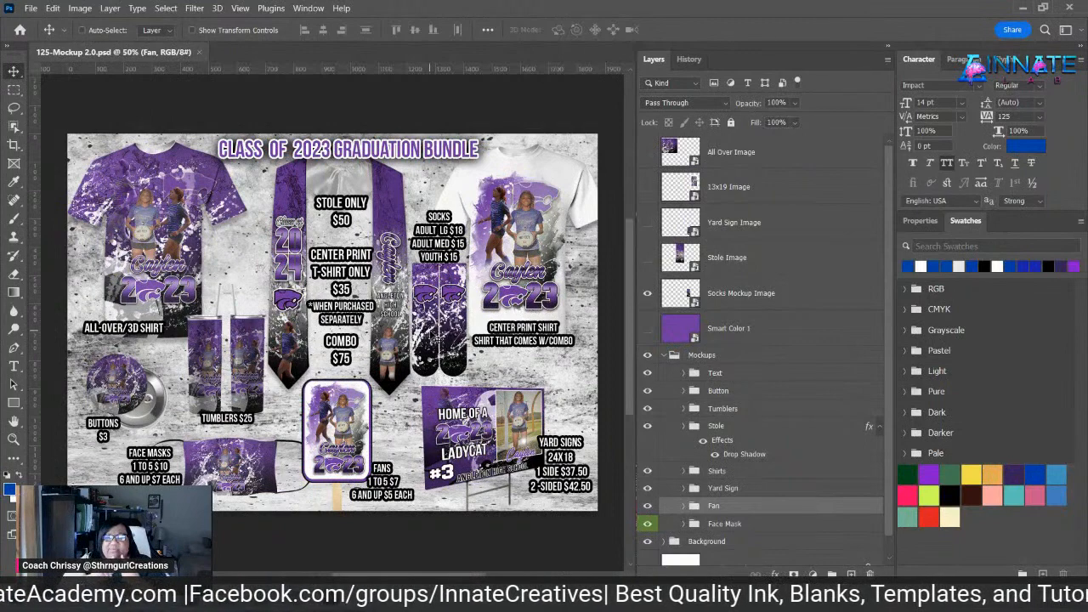
# - Go back to Photoshop's Home screen with its recent files
pyautogui.click(19, 30)
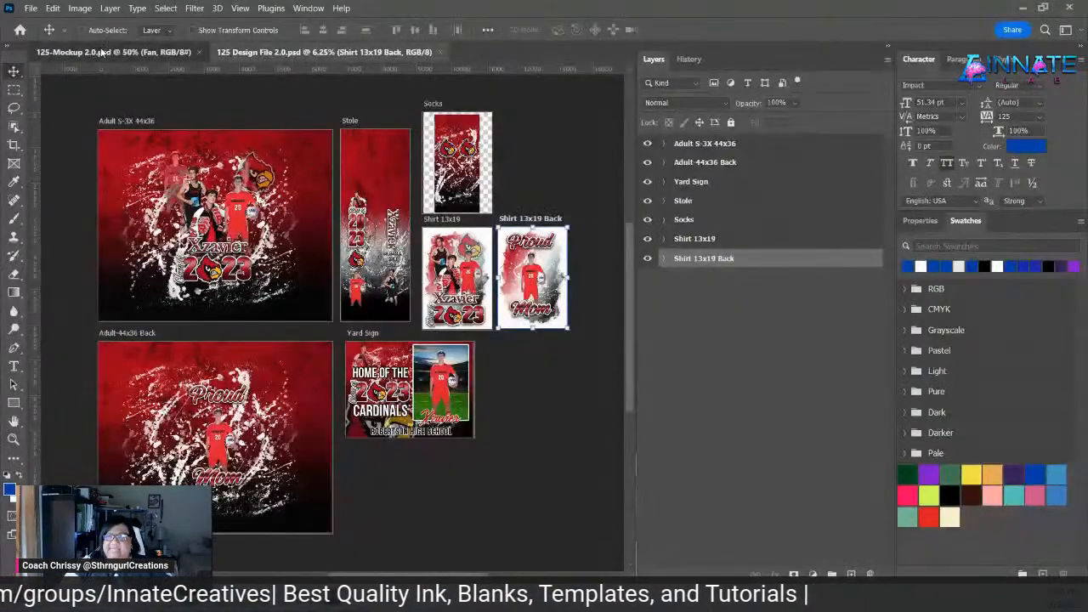
# - Reopen the graduation bundle mockup and bring the 125 Design File 2.0 document forward
pyautogui.click(115, 53)
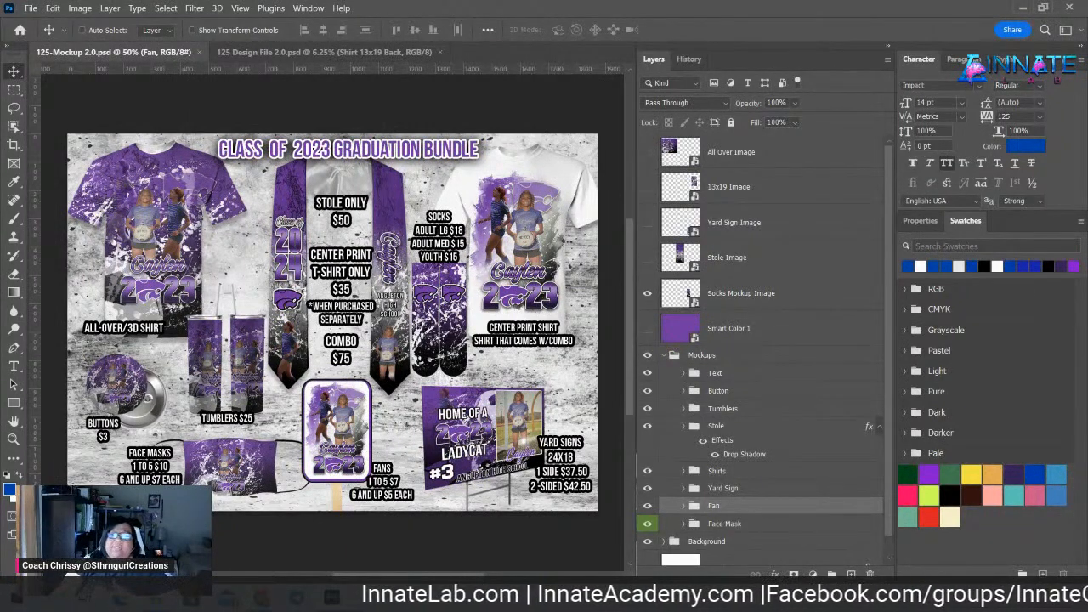
pyautogui.click(342, 52)
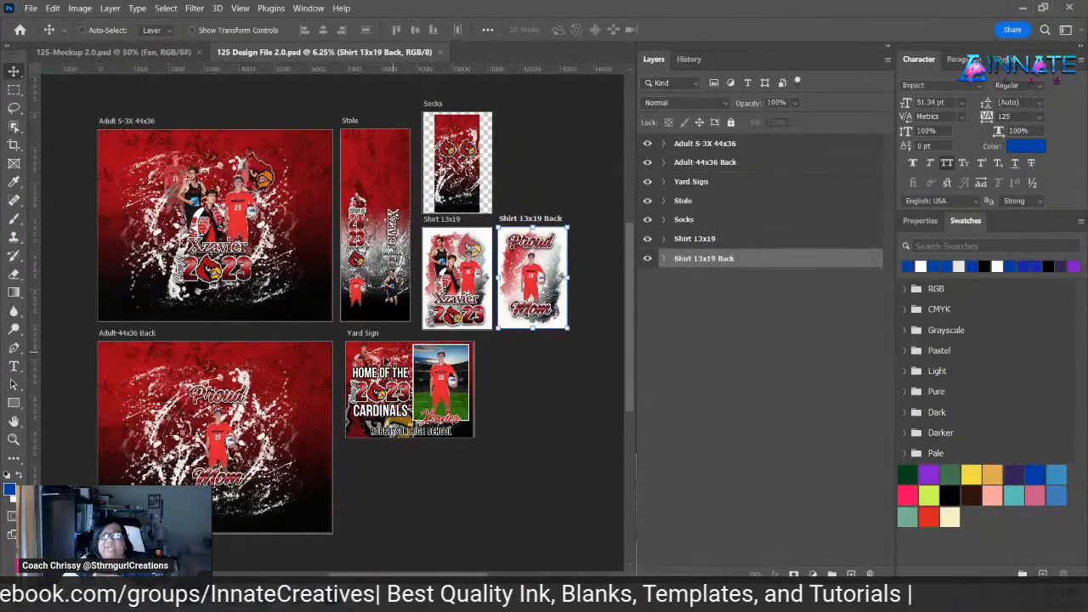
# - Select the Stole group from the canvas and fit the Stole artboard to the window
pyautogui.rightClick(309, 202)
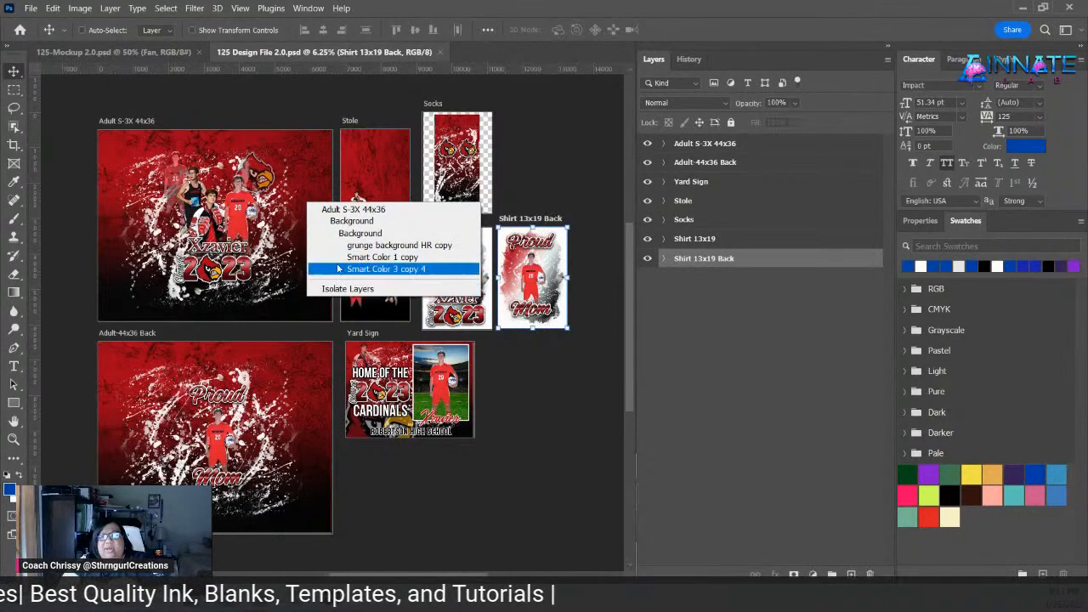
pyautogui.click(303, 256)
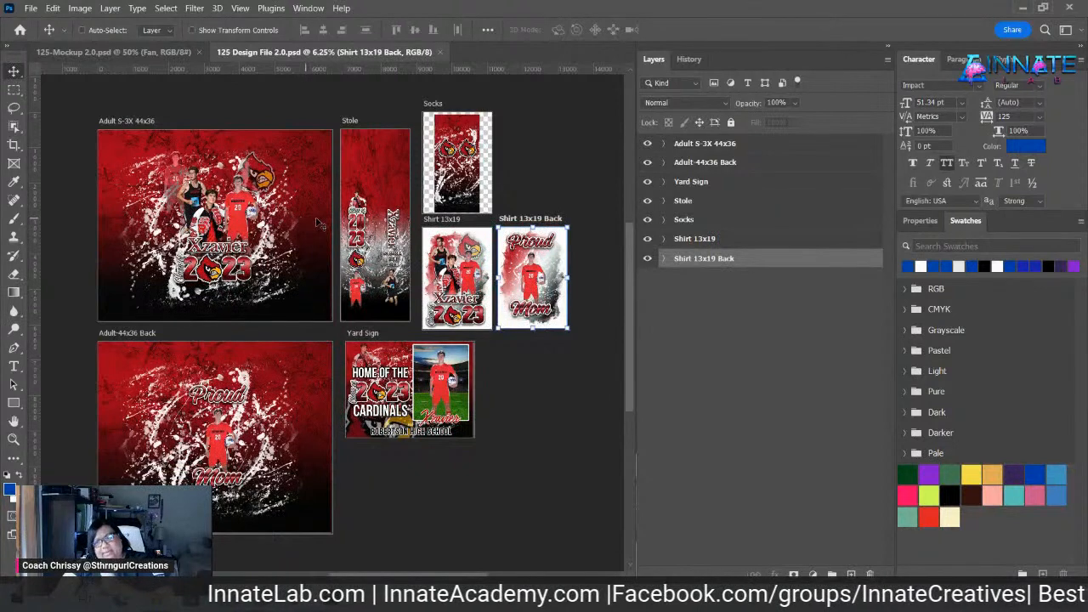
pyautogui.rightClick(364, 210)
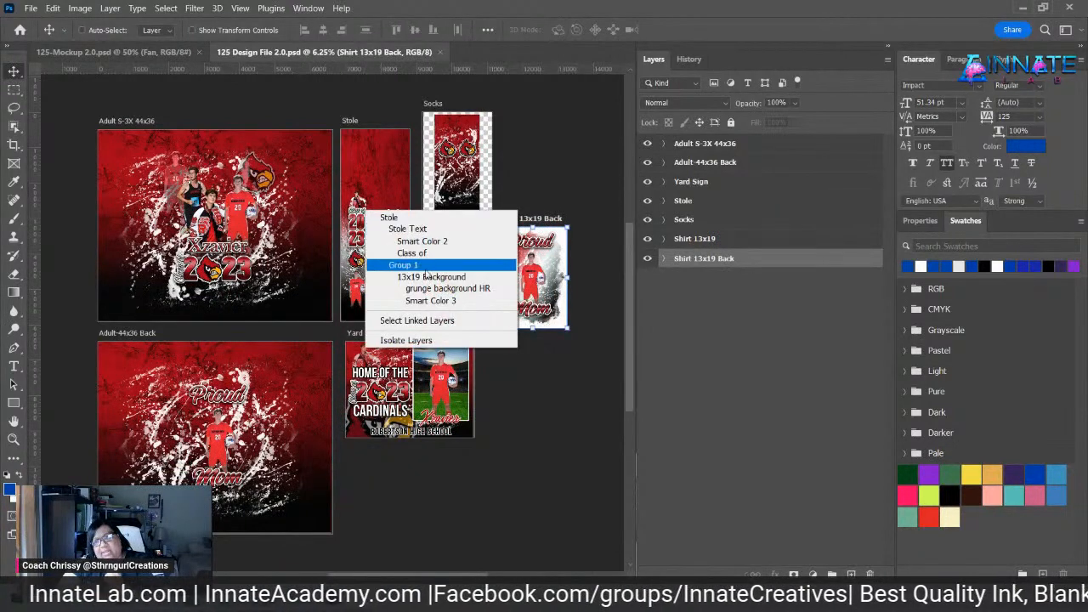
pyautogui.click(429, 218)
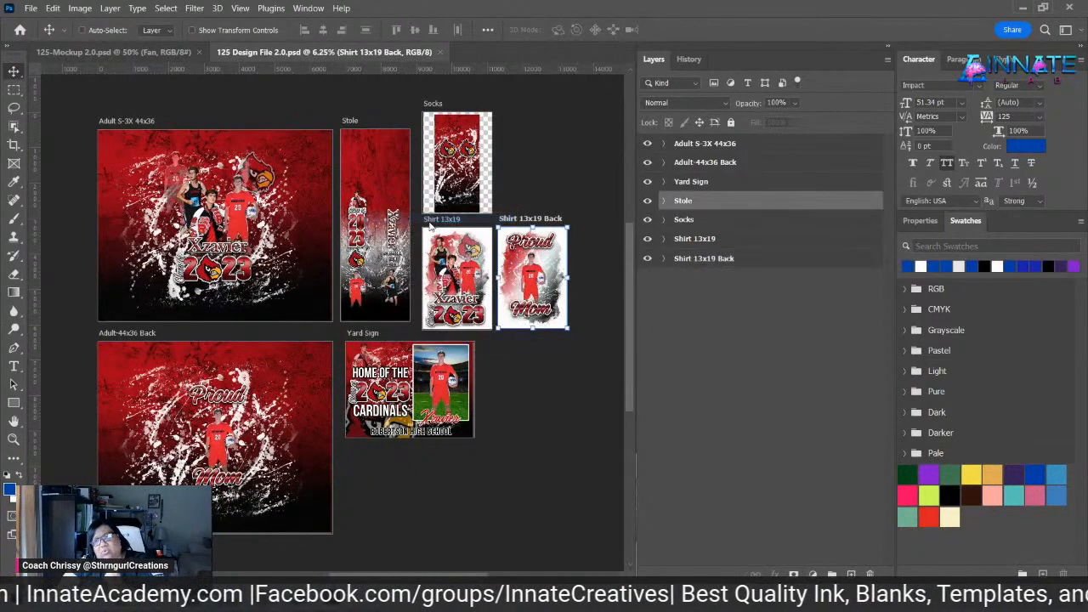
pyautogui.hotkey('ctrl', '0')
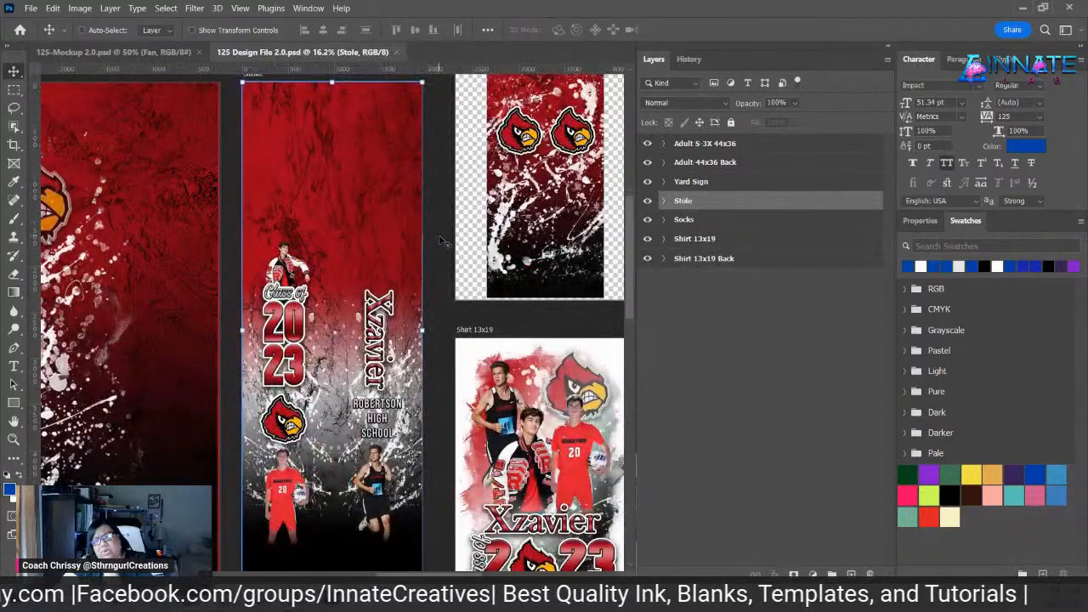
# - Expand the Stole group's layers and scroll down to the Remembrance Element sky layers
pyautogui.scroll(-1, 441, 241)
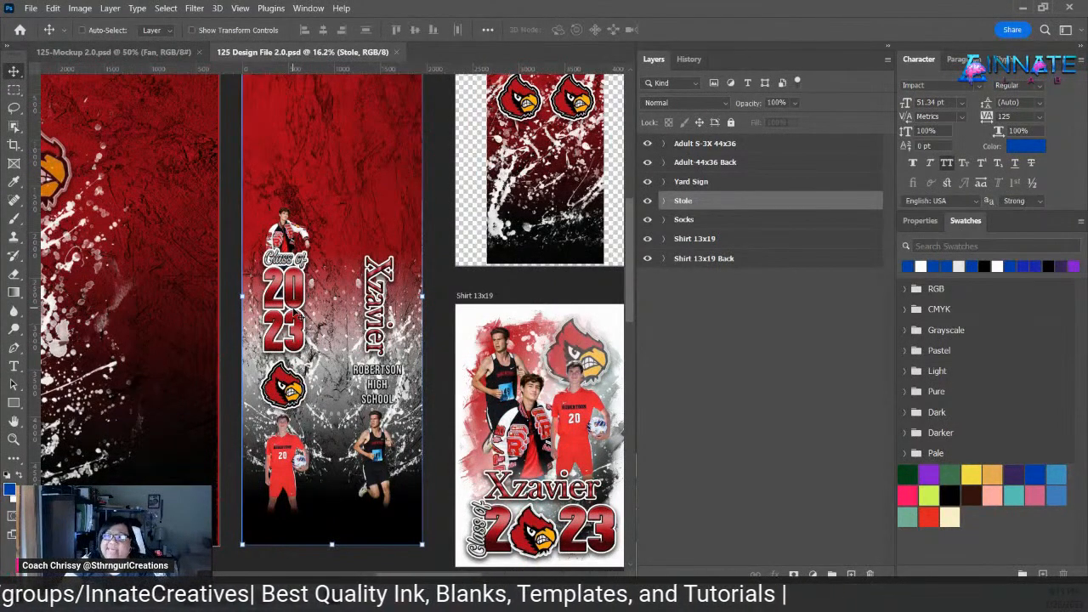
pyautogui.click(664, 201)
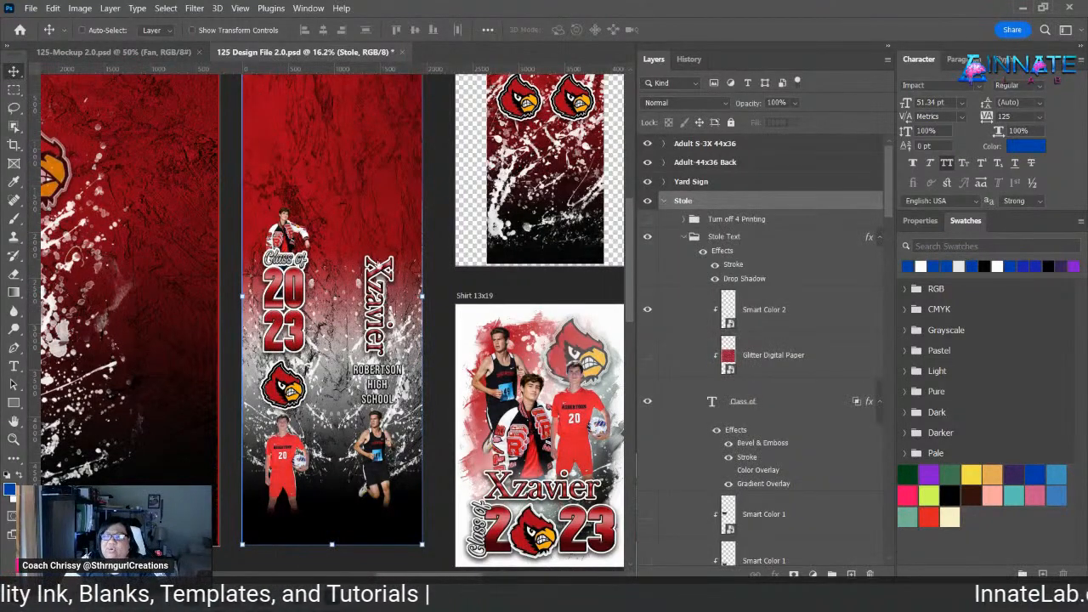
pyautogui.scroll(-1, 559, 293)
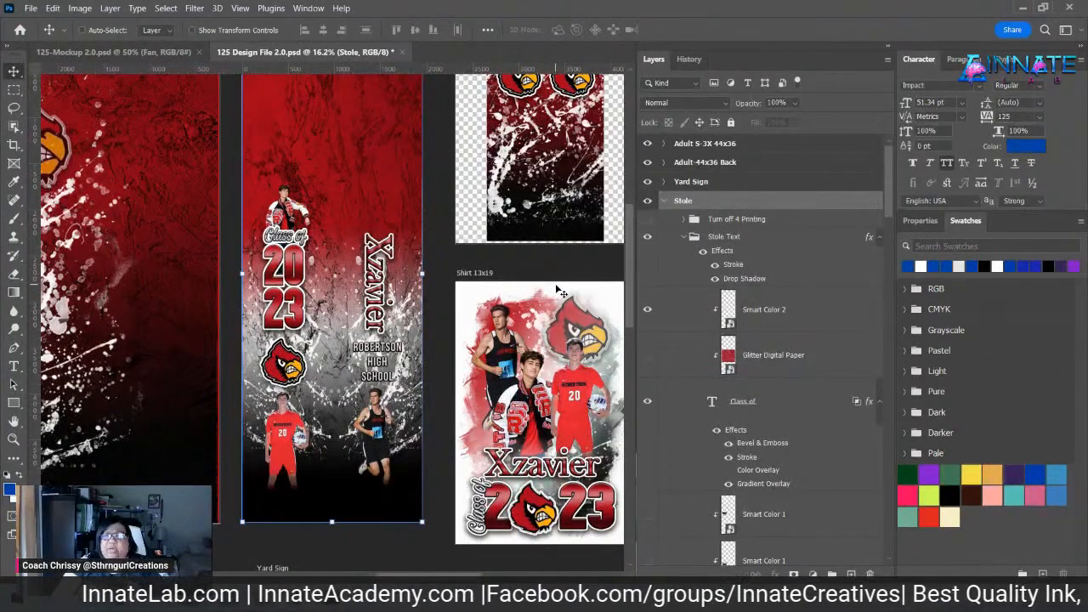
pyautogui.scroll(-2, 559, 293)
pyautogui.scroll(2, 545, 285)
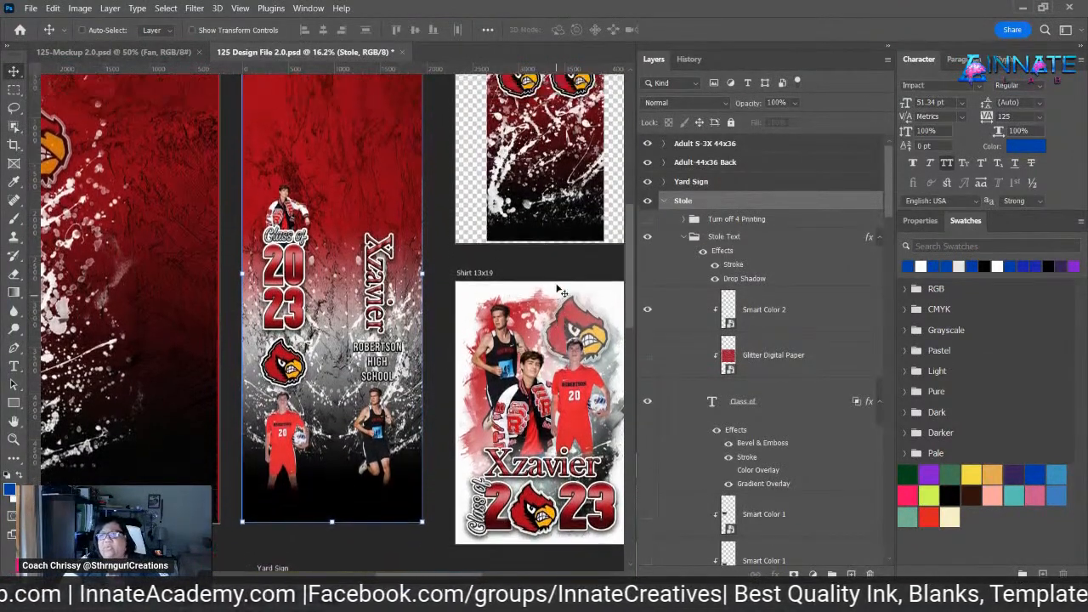
pyautogui.scroll(2, 539, 282)
pyautogui.scroll(-3, 745, 330)
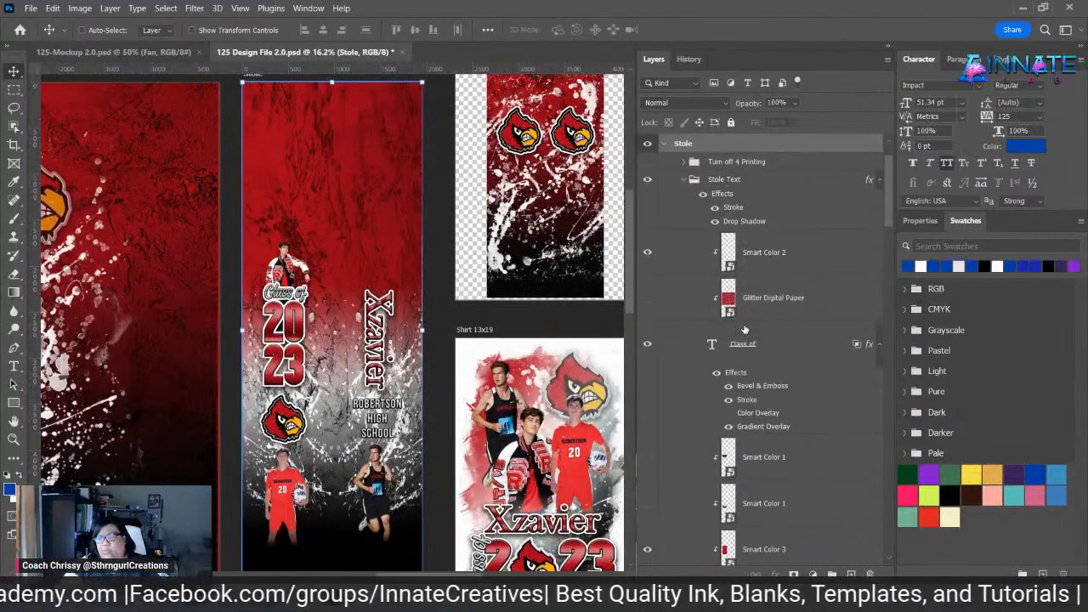
pyautogui.scroll(-5, 745, 330)
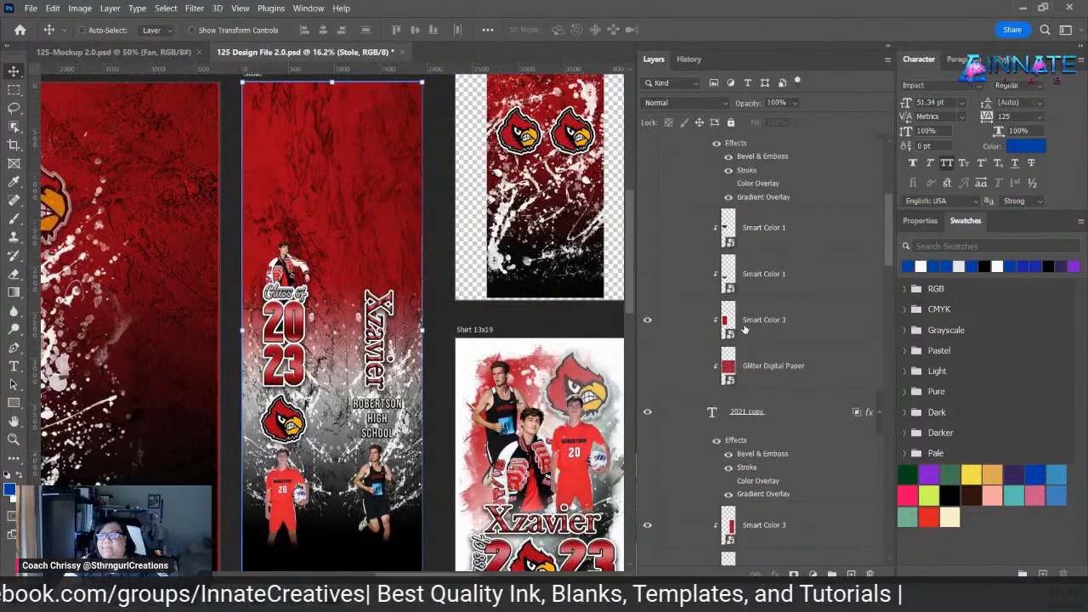
pyautogui.scroll(-5, 745, 330)
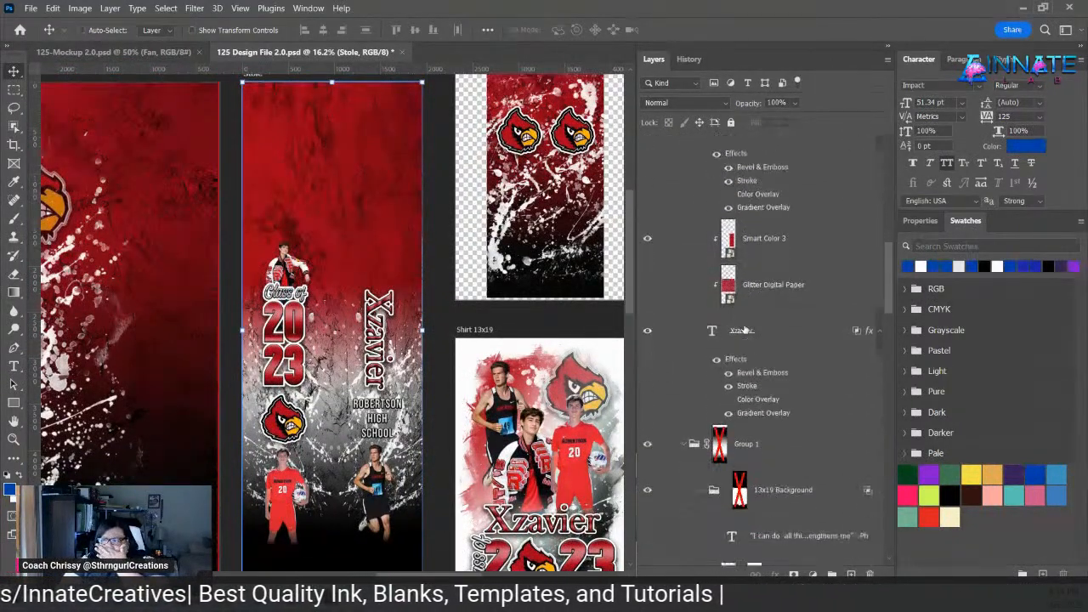
pyautogui.scroll(-4, 745, 330)
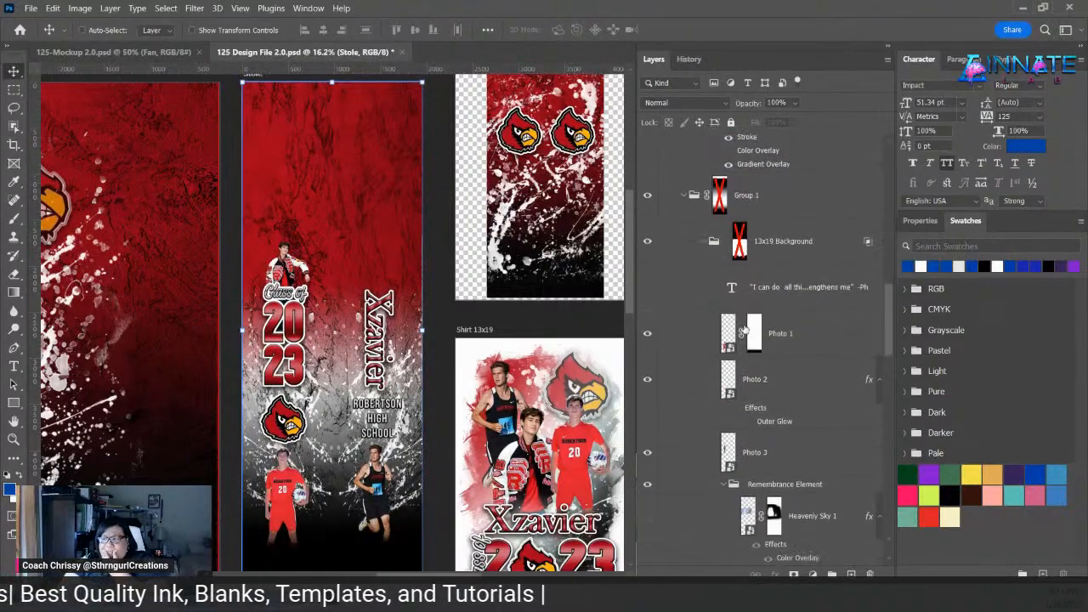
pyautogui.scroll(-2, 719, 389)
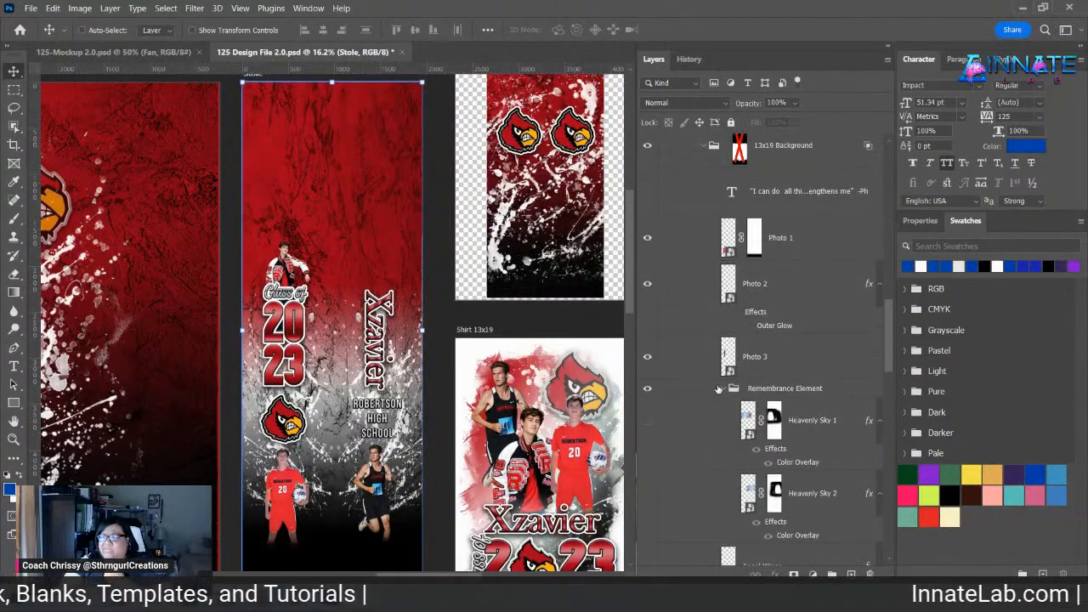
# - Show the Heavenly Sky 1 and Heavenly Sky 2 cloud layers at the top of the Stole design
pyautogui.click(647, 420)
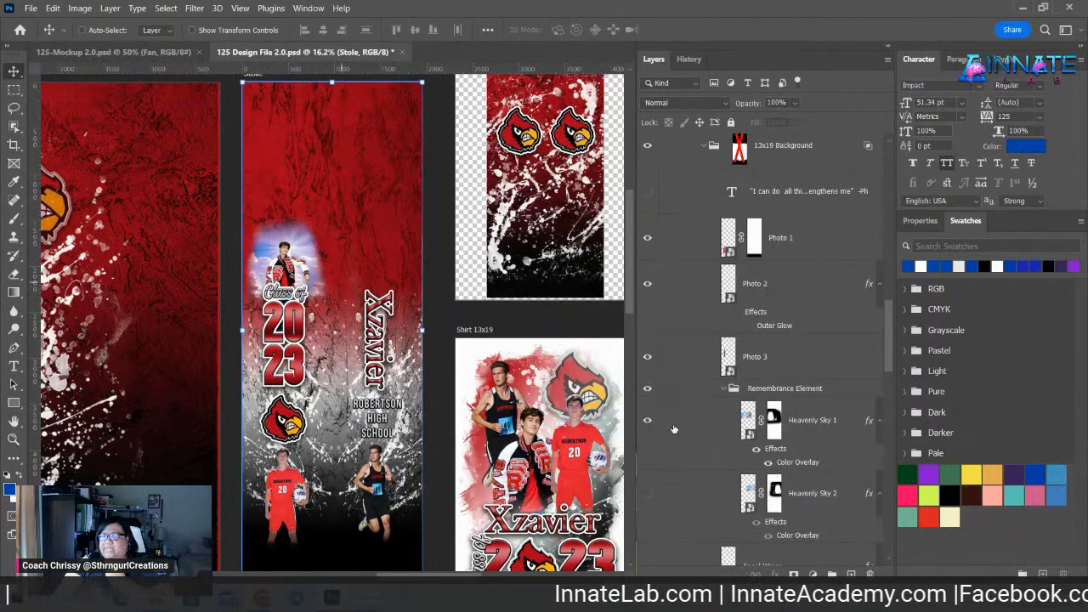
pyautogui.click(647, 493)
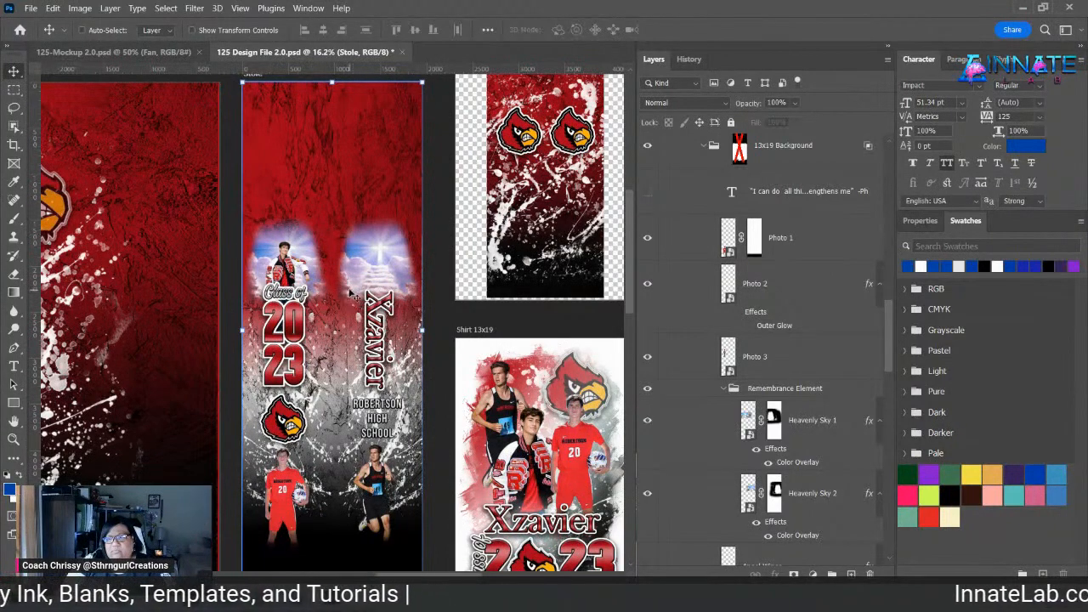
# - Hide the Heavenly Sky 2 cloud layer on the Stole design
pyautogui.scroll(-1, 374, 274)
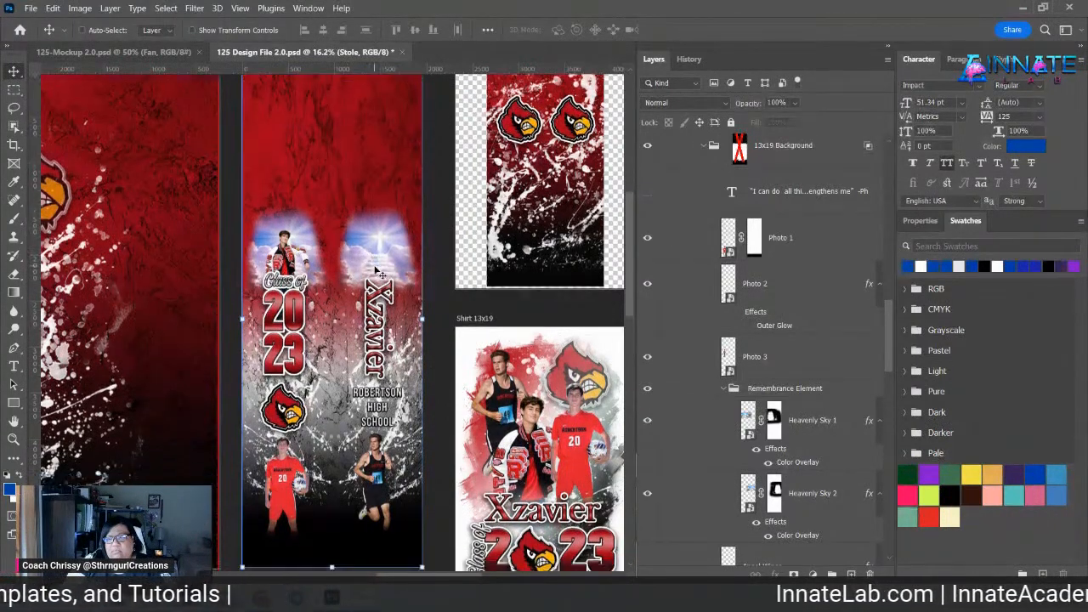
pyautogui.scroll(-2, 378, 272)
pyautogui.scroll(-3, 757, 404)
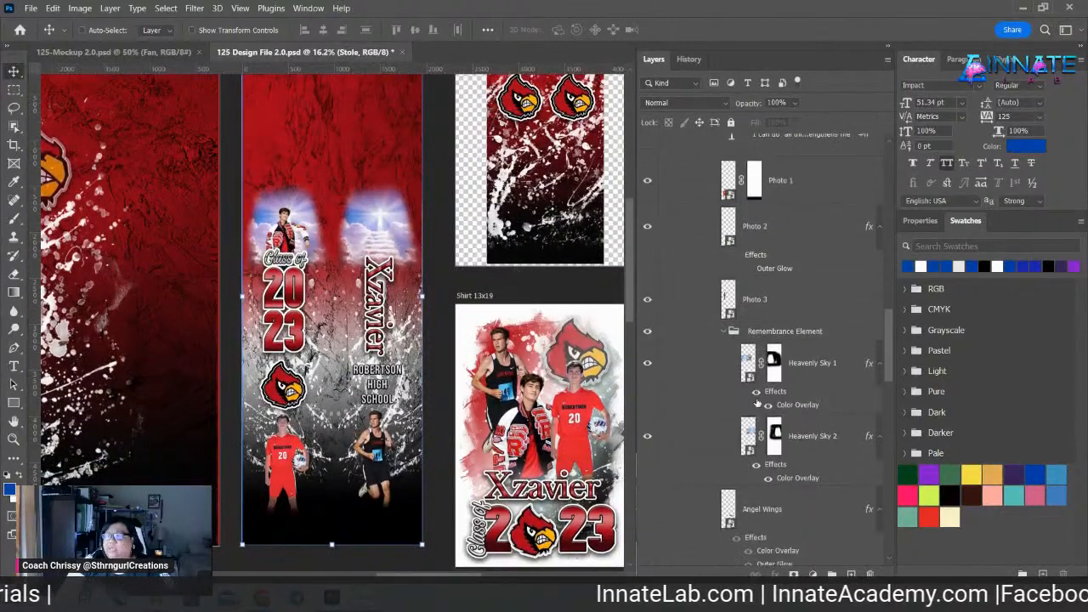
pyautogui.scroll(-2, 756, 404)
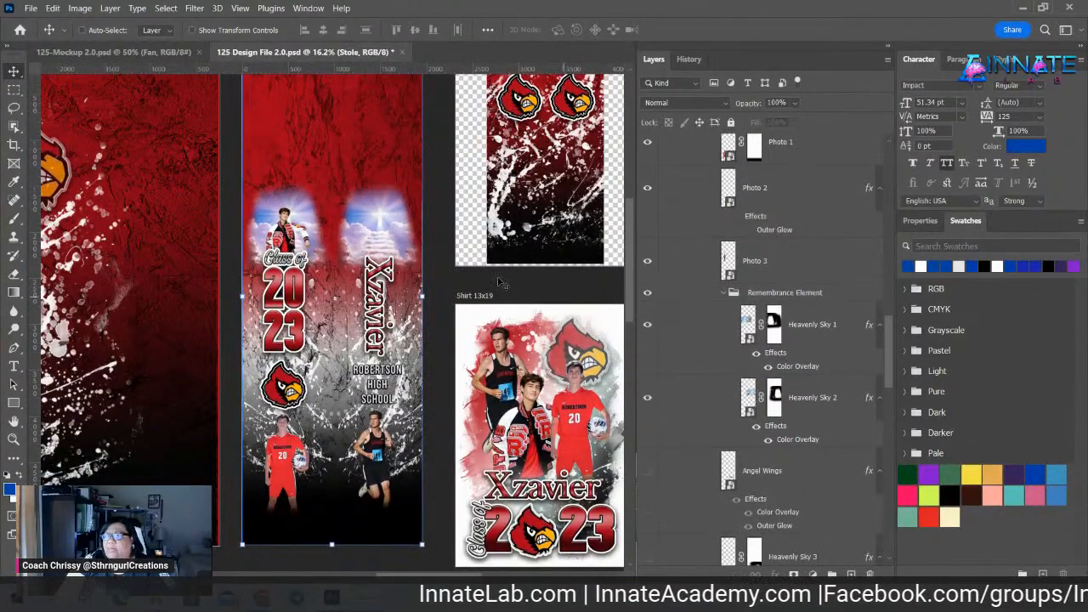
pyautogui.click(648, 393)
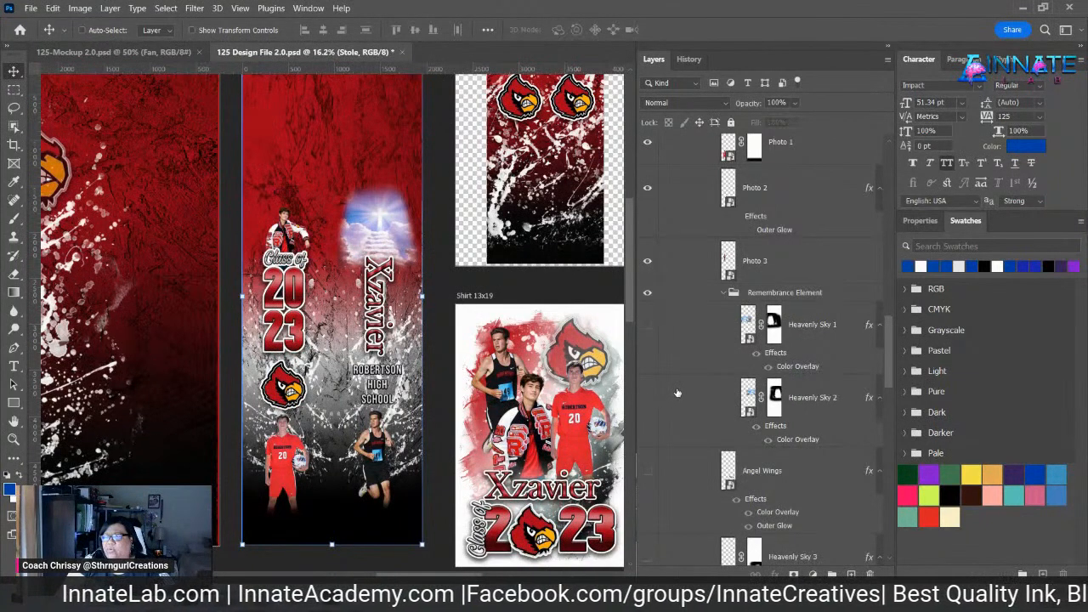
# - Preview the Heavenly Sky 3 and Angel Wings layers, then hide each again
pyautogui.scroll(-3, 714, 394)
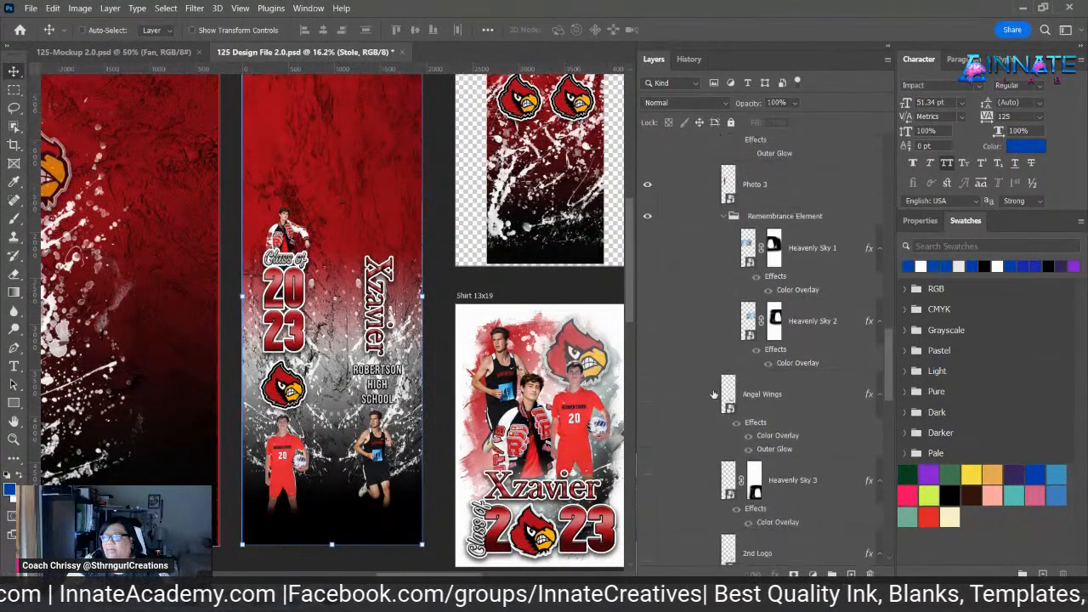
pyautogui.scroll(-2, 715, 394)
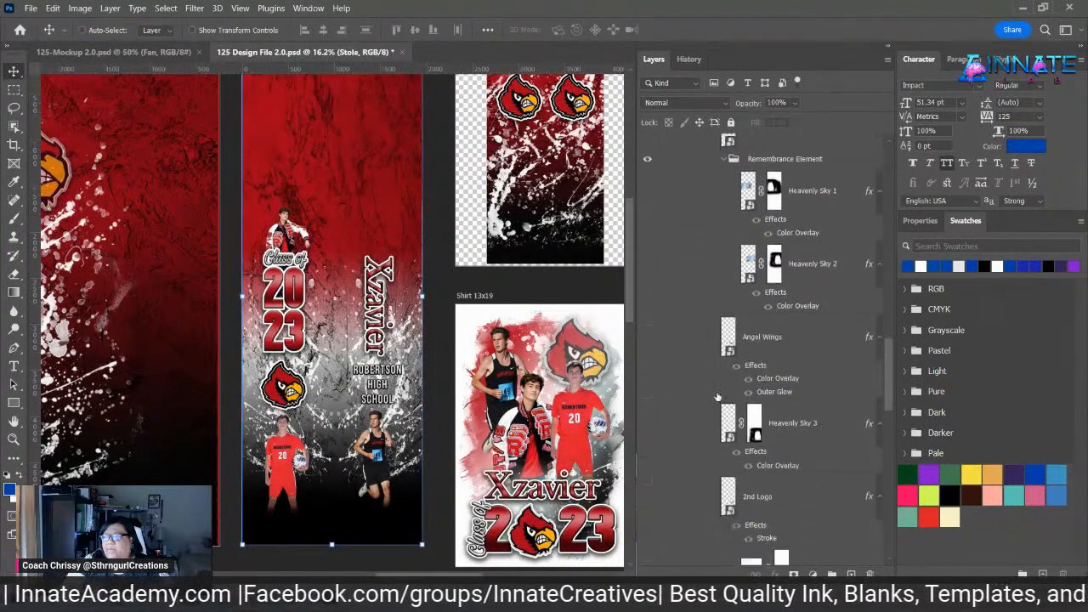
pyautogui.click(649, 424)
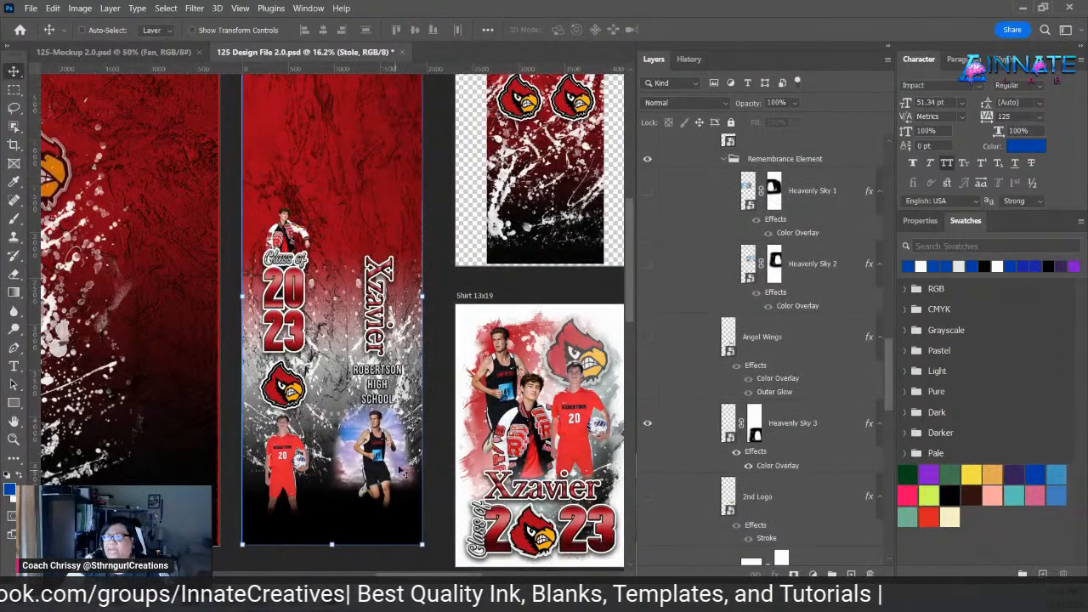
pyautogui.click(649, 423)
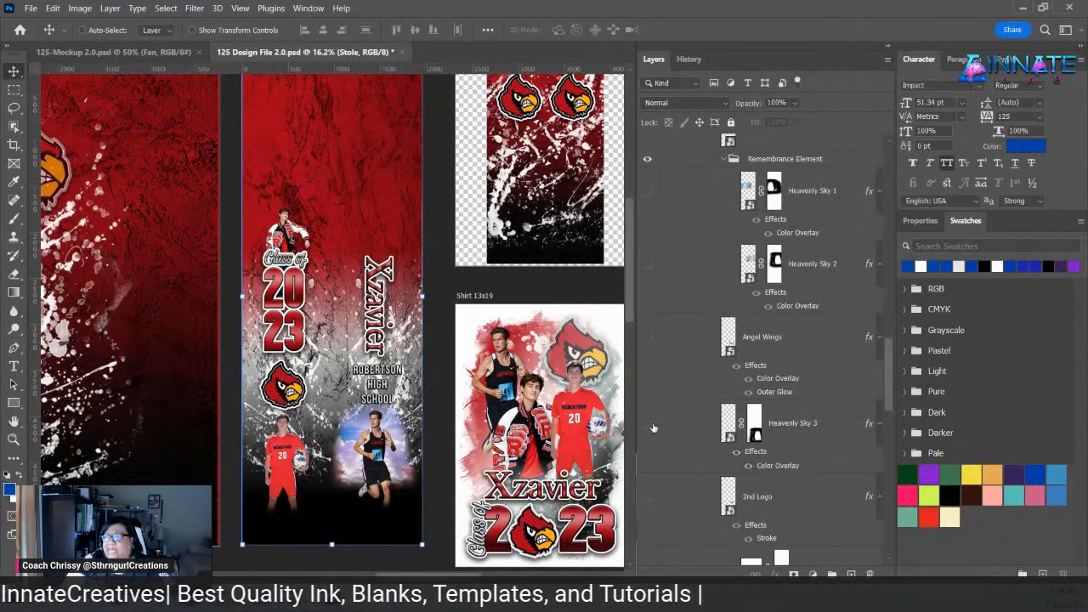
pyautogui.click(648, 339)
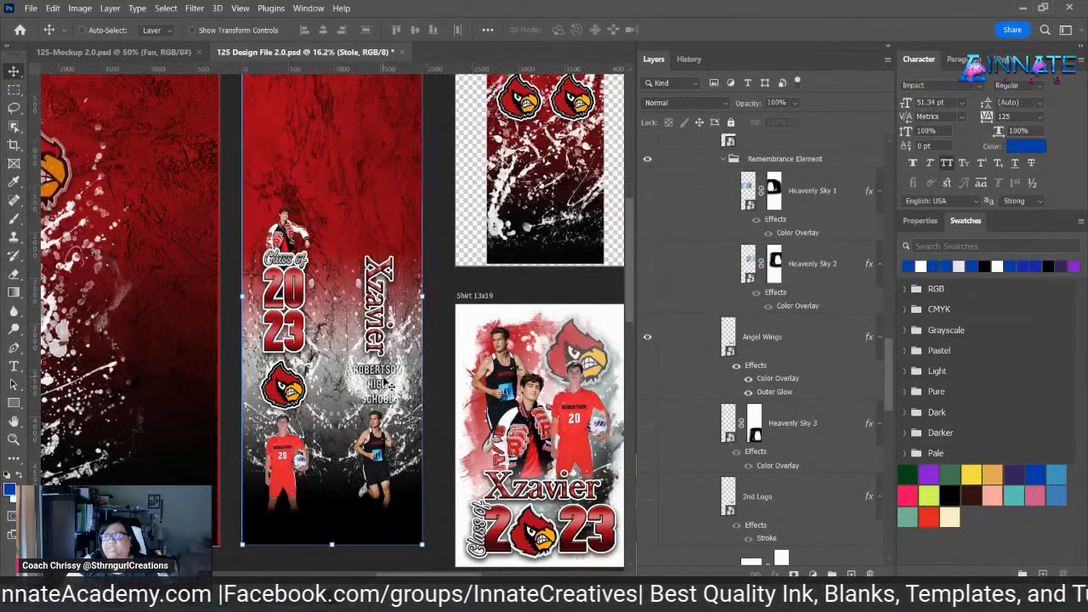
pyautogui.click(647, 337)
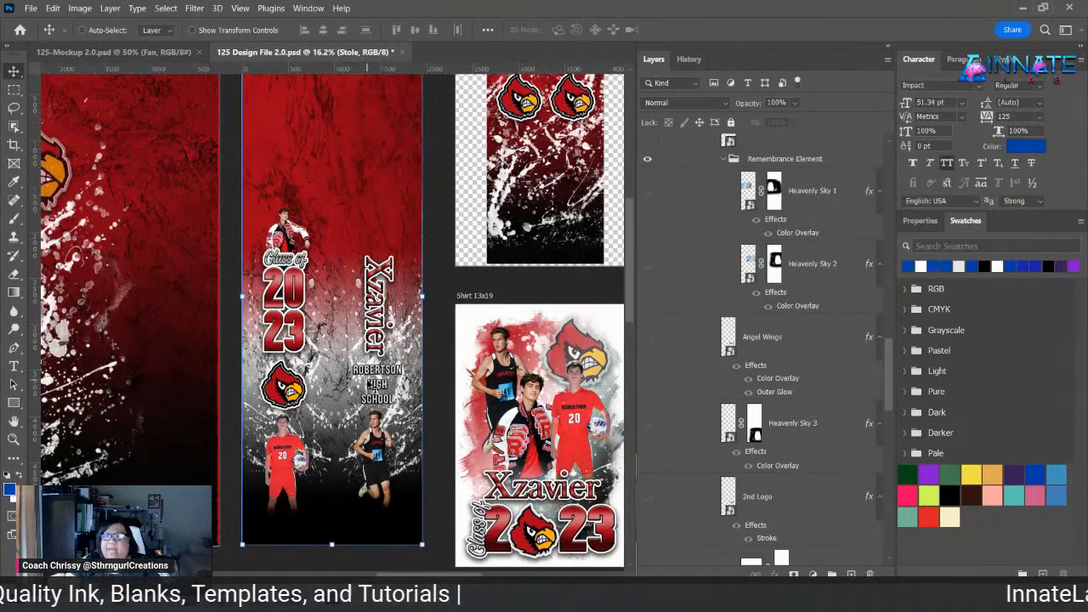
# - Select the robertson high school text layer from the canvas and hide it
pyautogui.rightClick(371, 384)
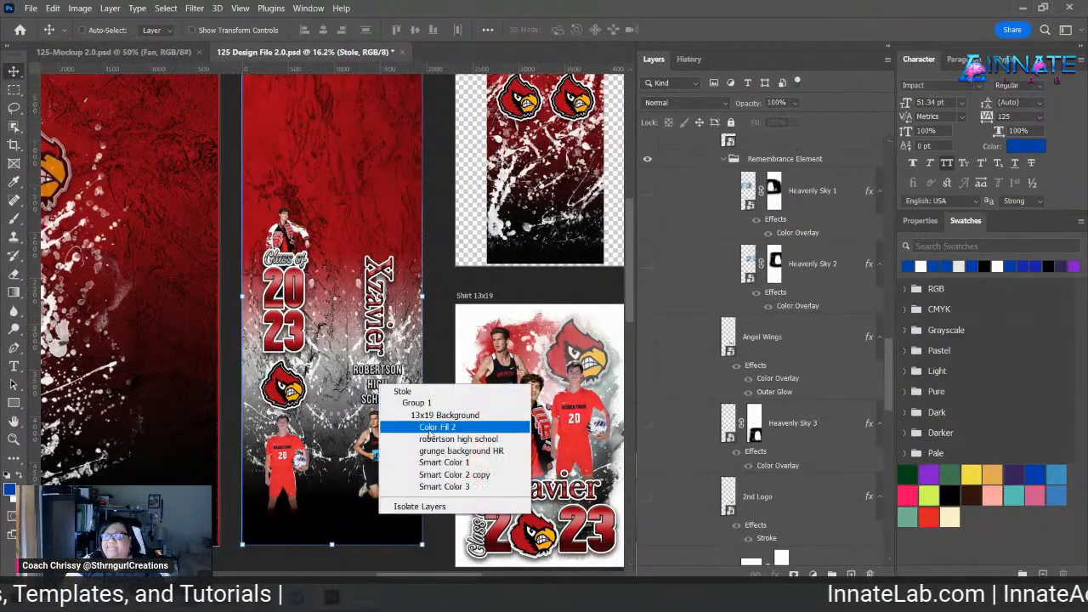
pyautogui.click(431, 439)
pyautogui.scroll(-3, 659, 452)
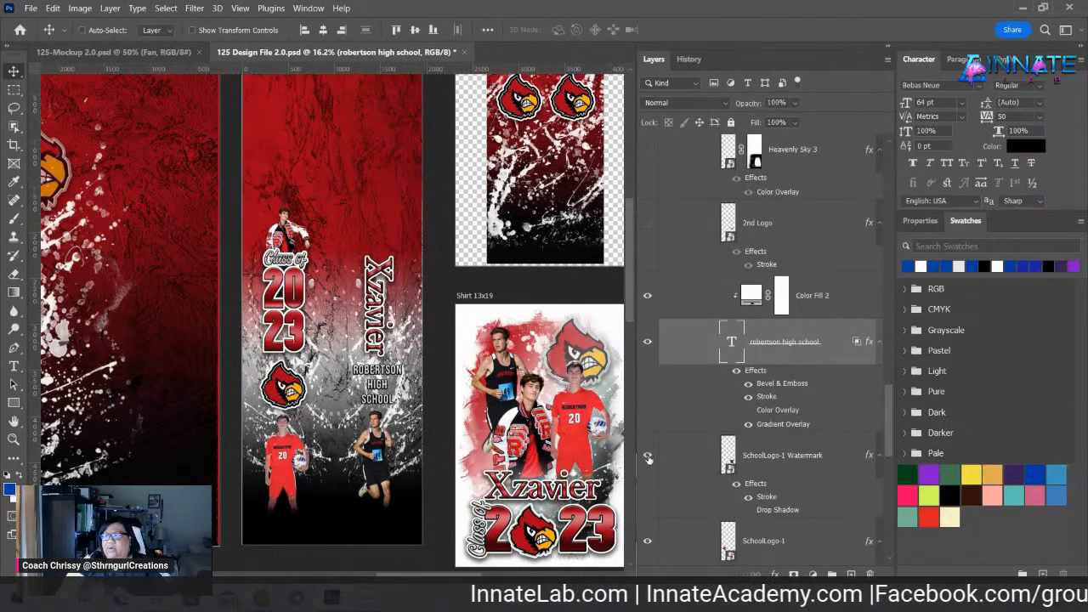
pyautogui.click(647, 342)
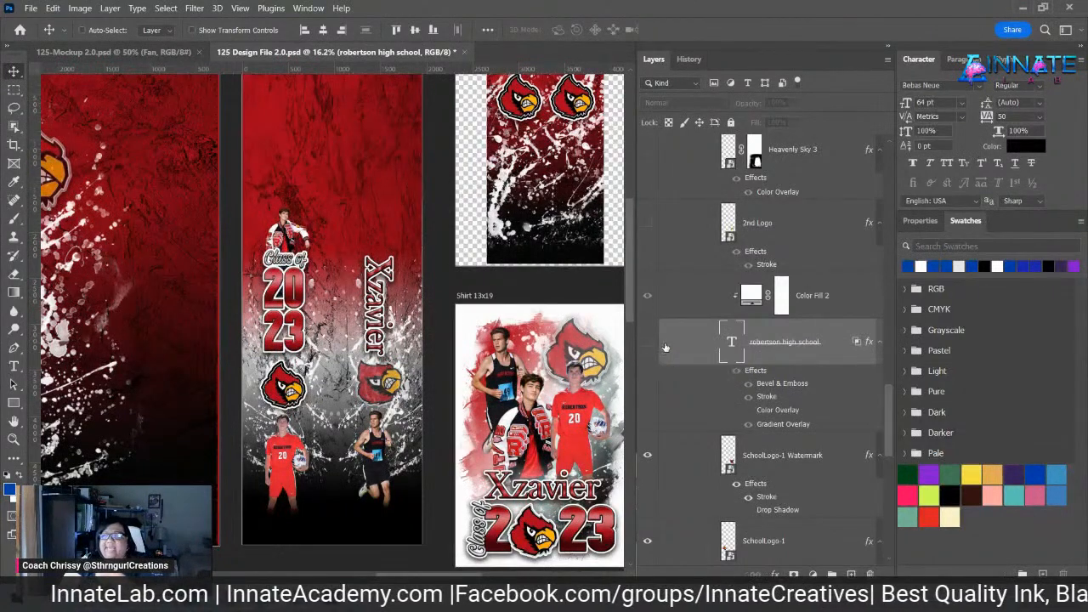
# - Hide the extra cardinal logo watermark and turn on the 2nd Logo layer
pyautogui.click(648, 457)
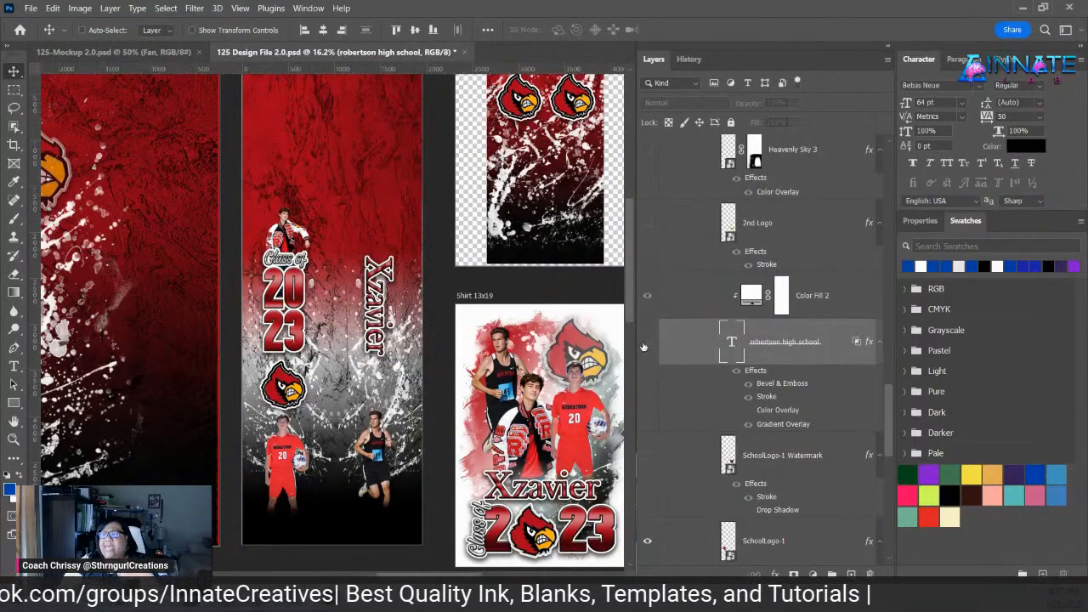
pyautogui.click(647, 341)
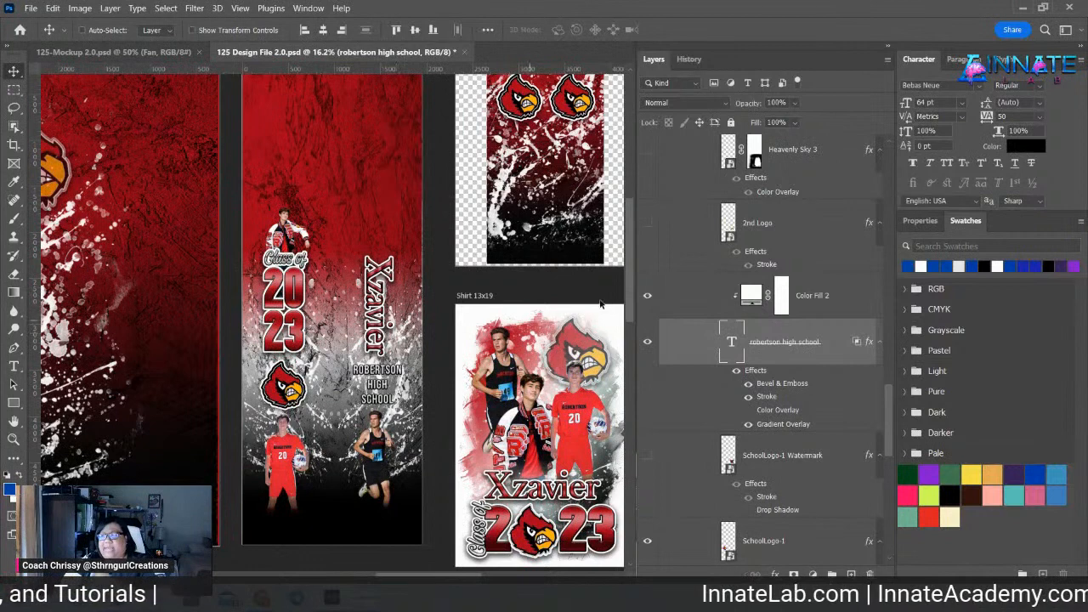
pyautogui.click(647, 344)
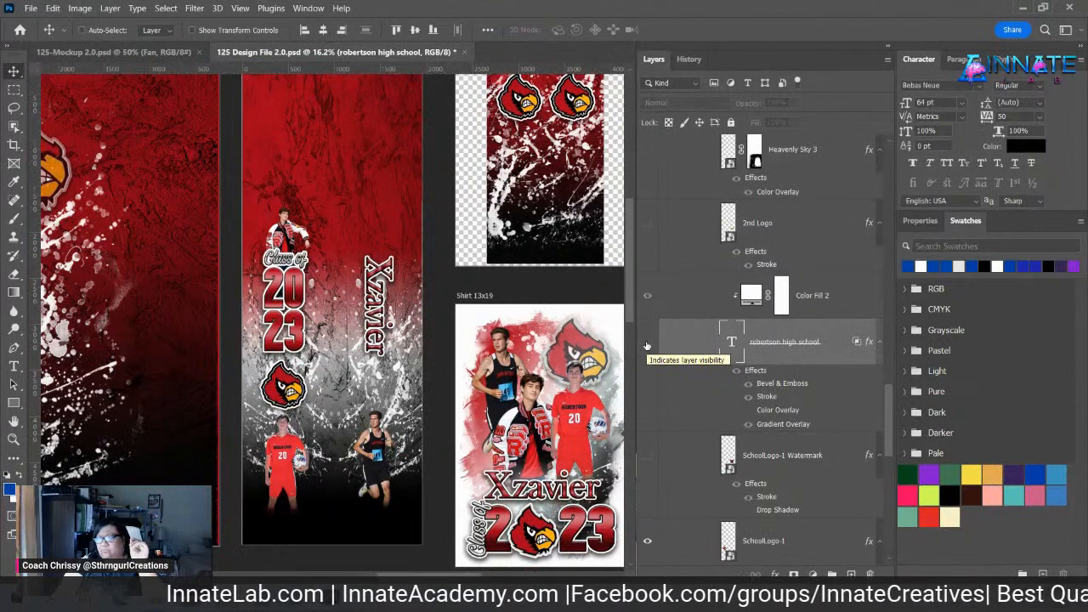
pyautogui.click(647, 224)
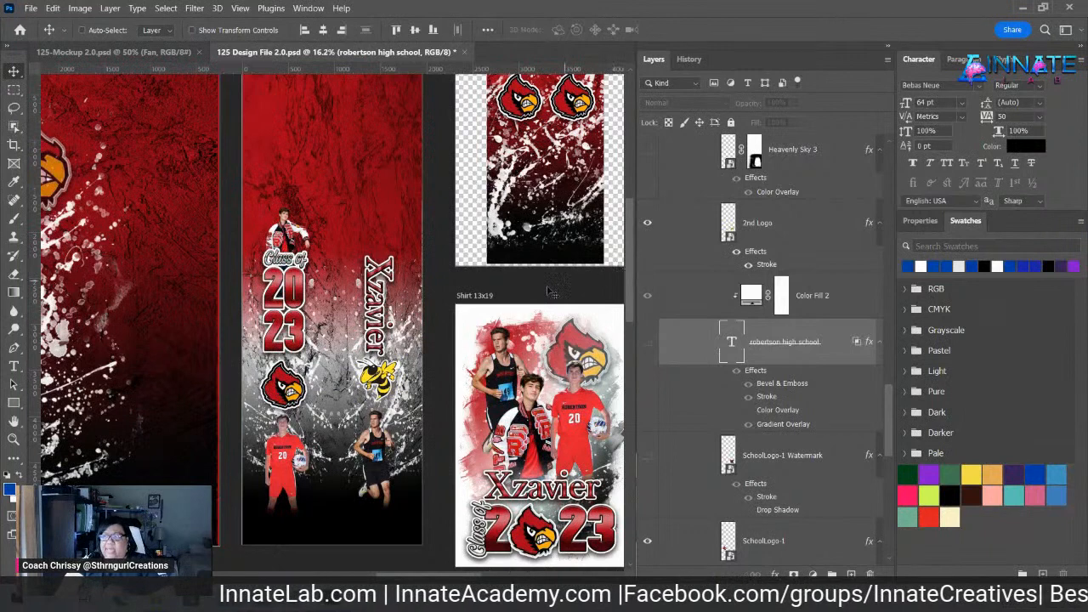
# - Hide the yellow-jacket 2nd Logo and show ROBERTSON HIGH SCHOOL under Xzavier
pyautogui.click(648, 223)
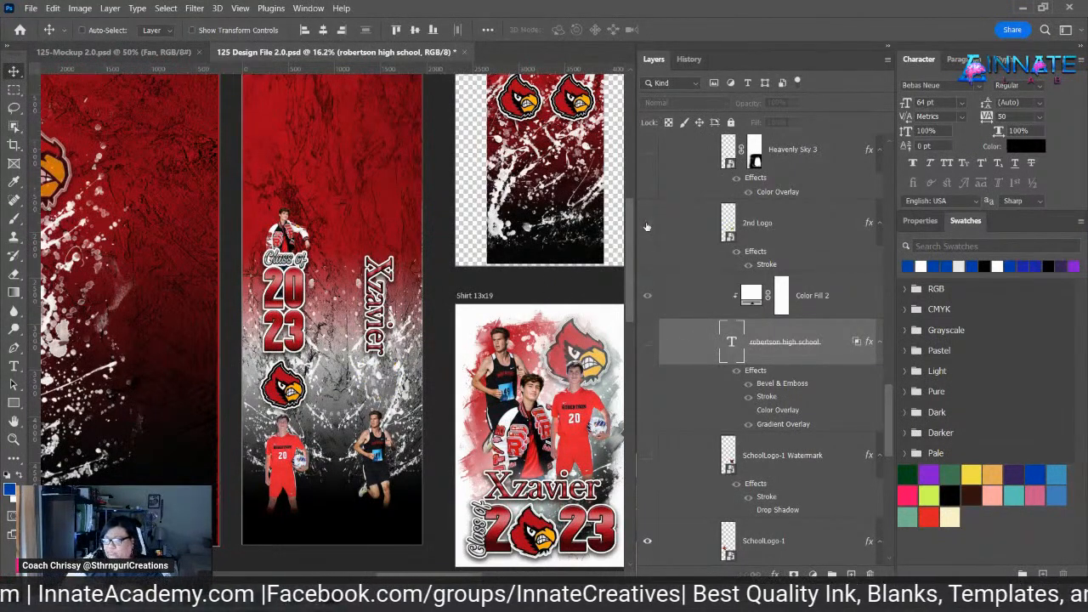
pyautogui.click(649, 342)
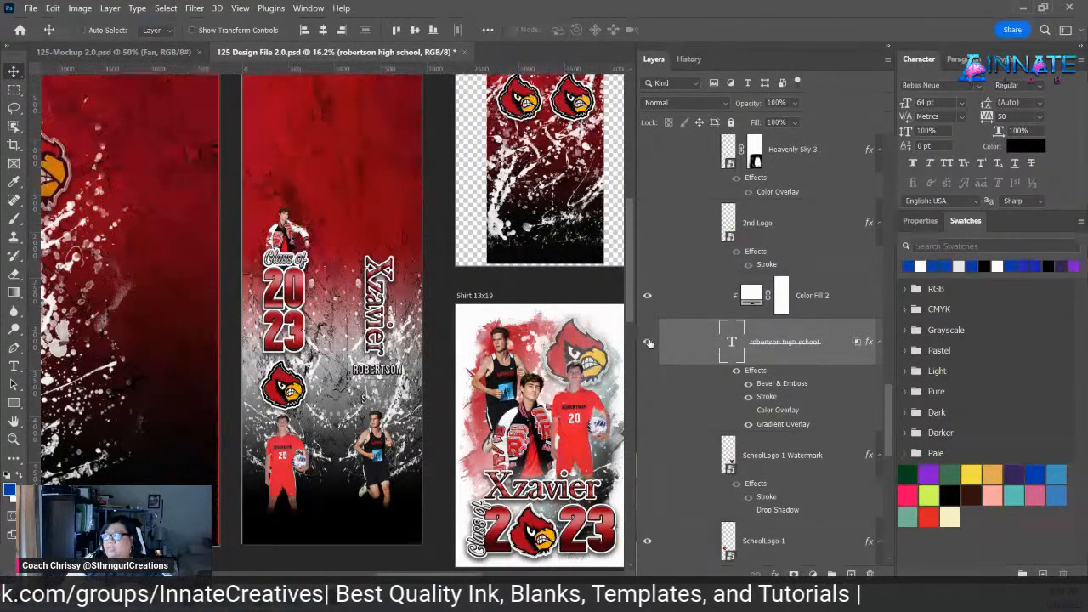
pyautogui.click(649, 342)
# - Hide the Philippians Bible verse text layer on the stole
pyautogui.scroll(-3, 649, 343)
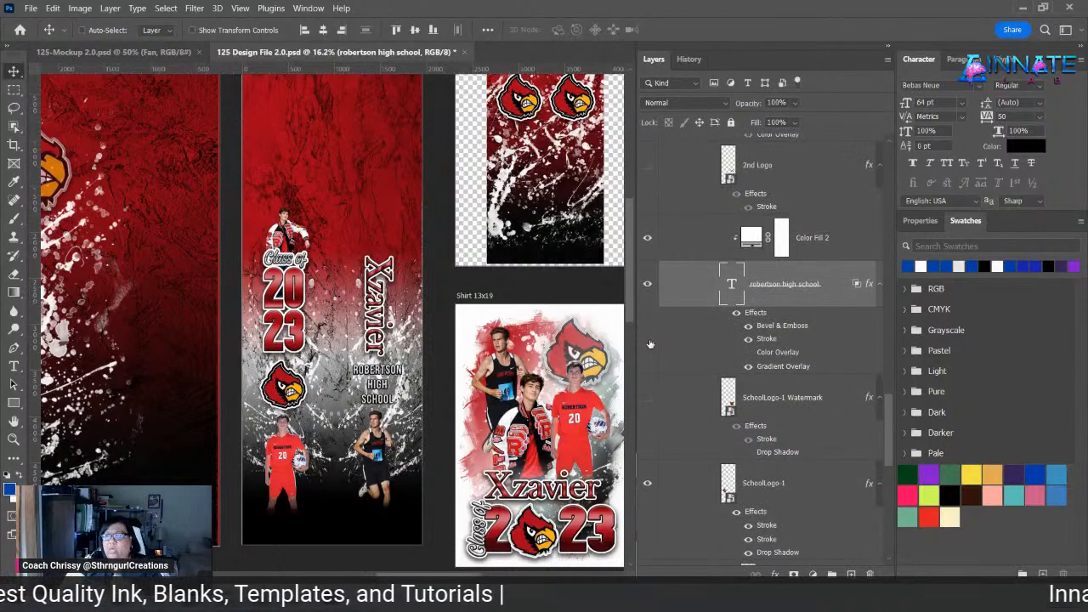
pyautogui.scroll(-5, 649, 344)
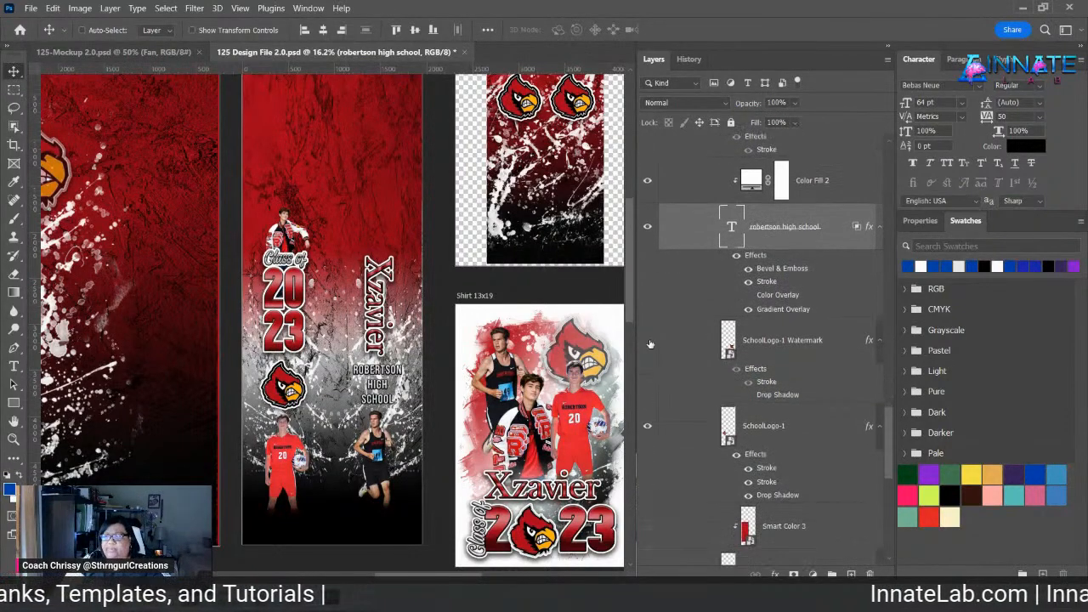
pyautogui.scroll(10, 650, 344)
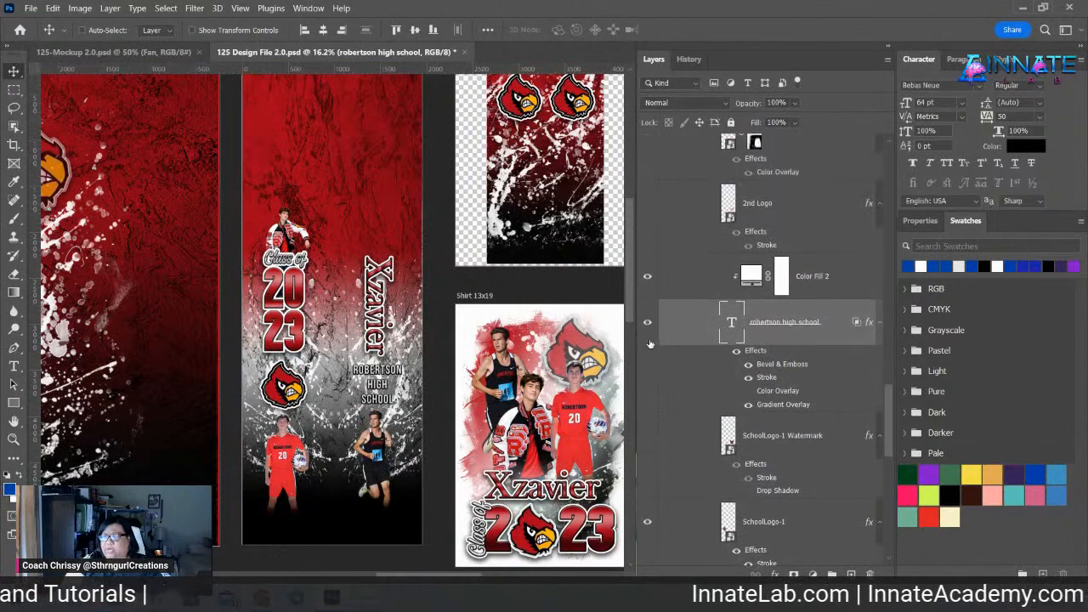
pyautogui.scroll(8, 650, 343)
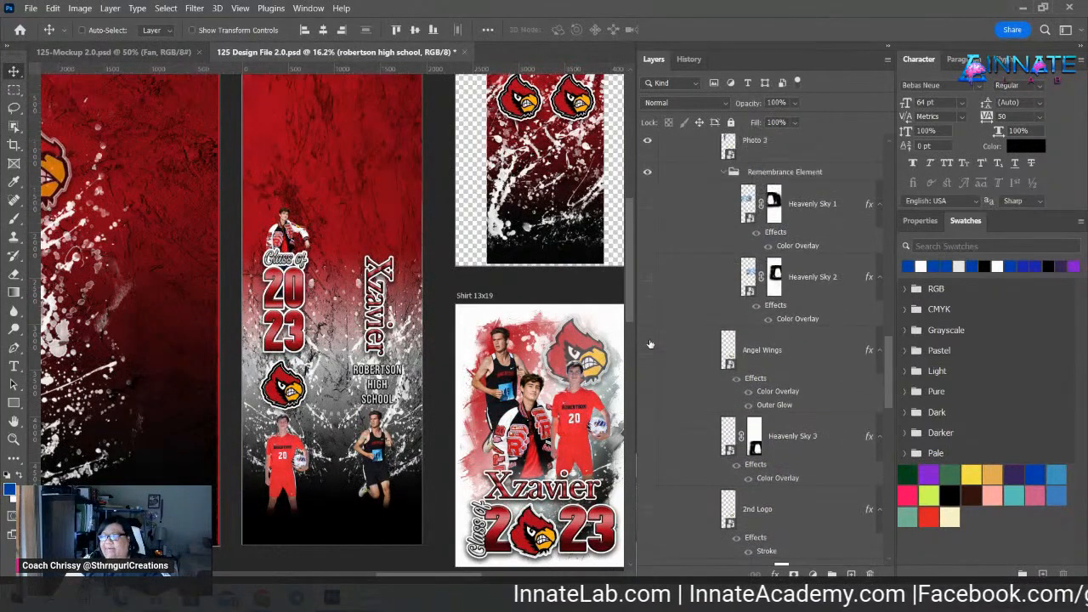
pyautogui.scroll(3, 650, 343)
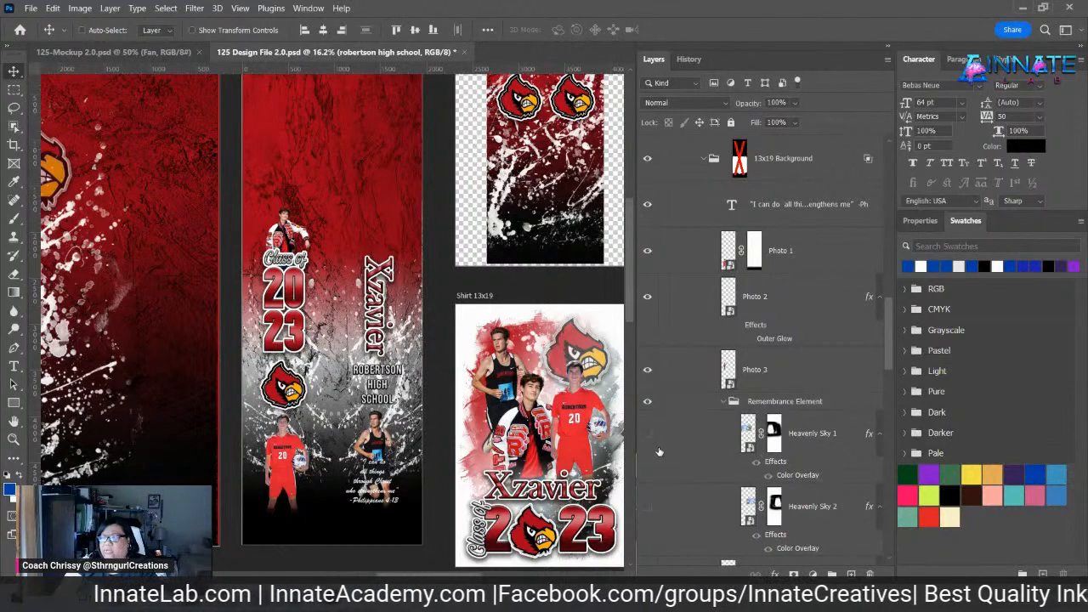
pyautogui.click(648, 204)
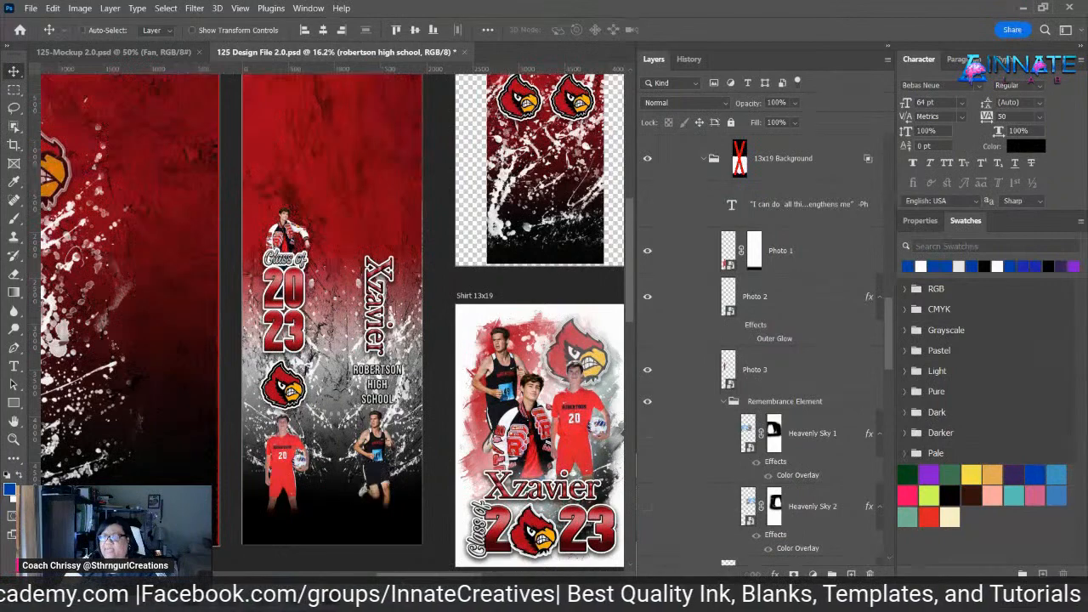
pyautogui.hscroll(-4, 581, 179)
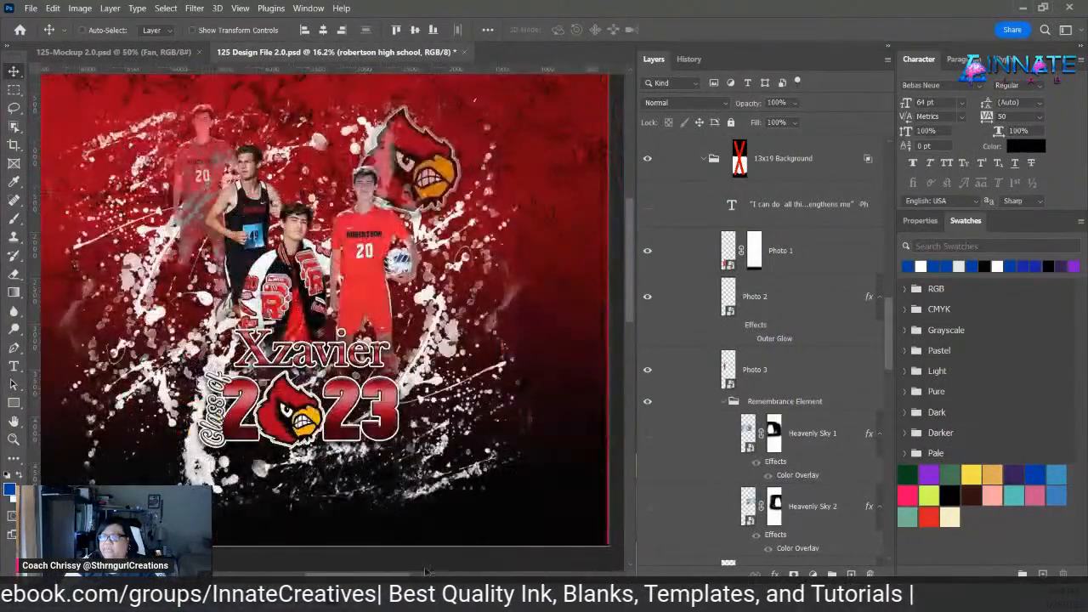
# - Bring the Adult 44x36 artboard into view, collapse Stole, and expand Adult S-3X 44x36's Foreground folder
pyautogui.scroll(5, 717, 252)
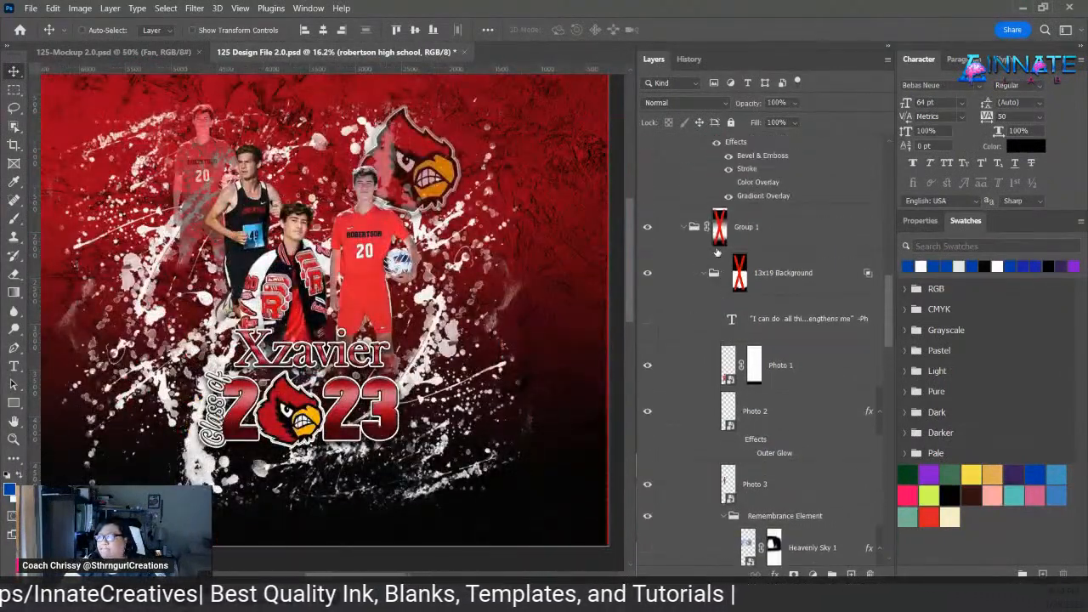
pyautogui.scroll(6, 716, 253)
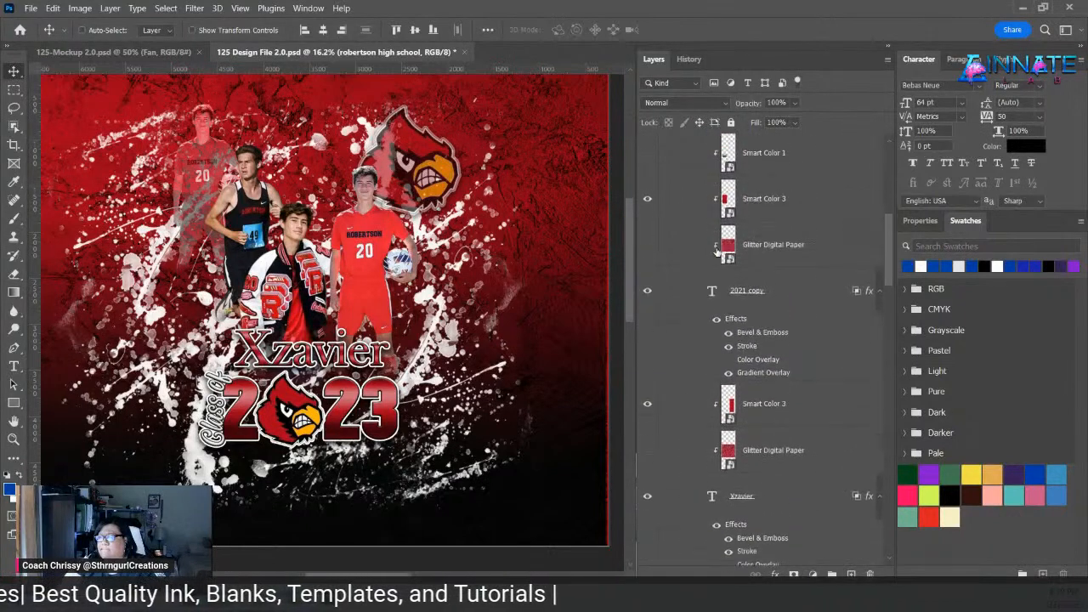
pyautogui.scroll(6, 722, 248)
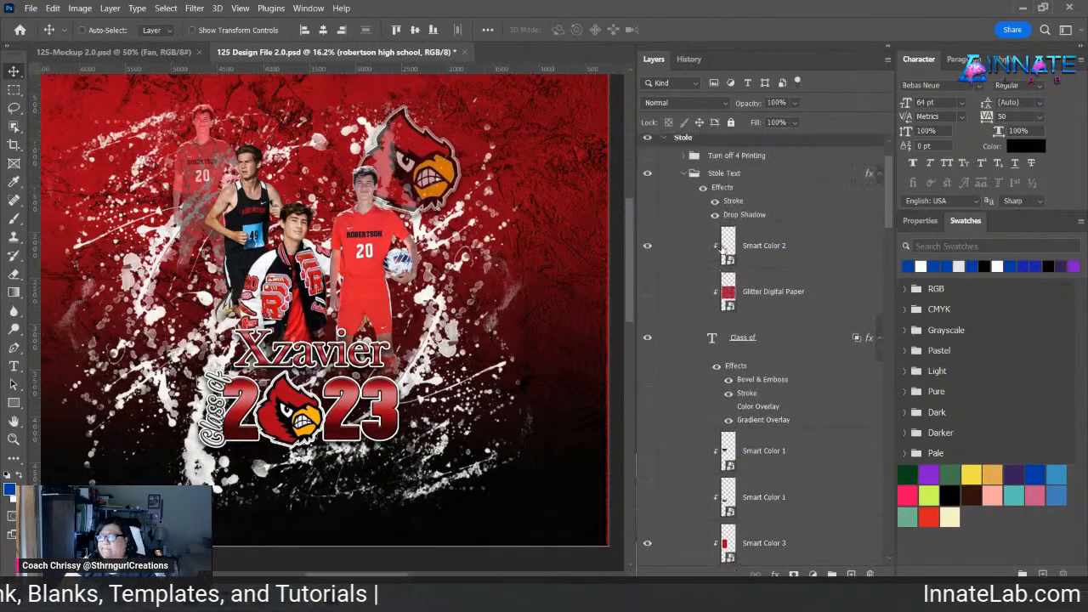
pyautogui.click(664, 201)
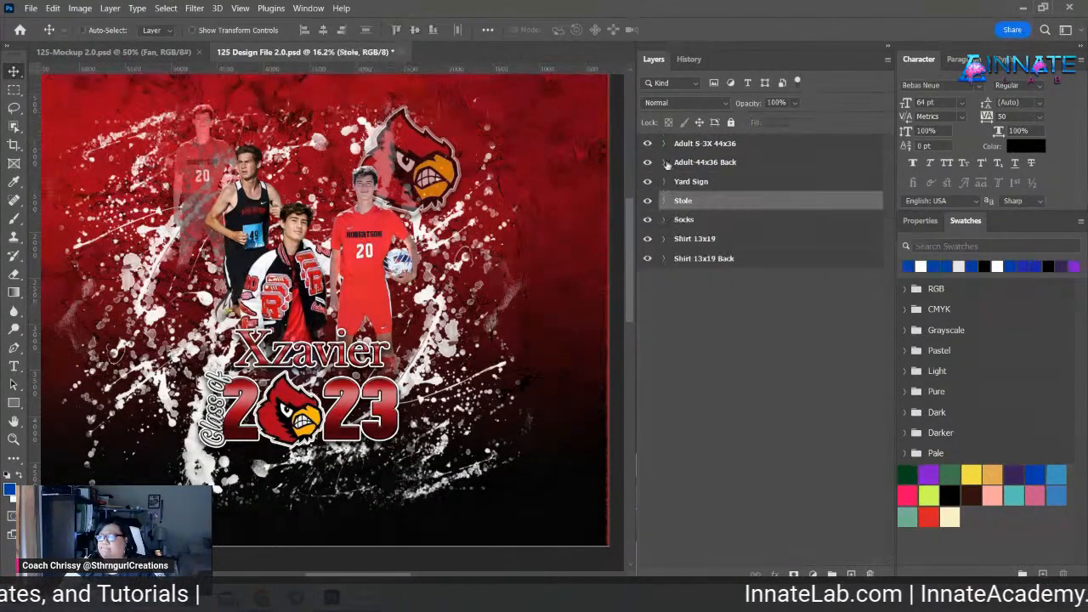
pyautogui.click(664, 145)
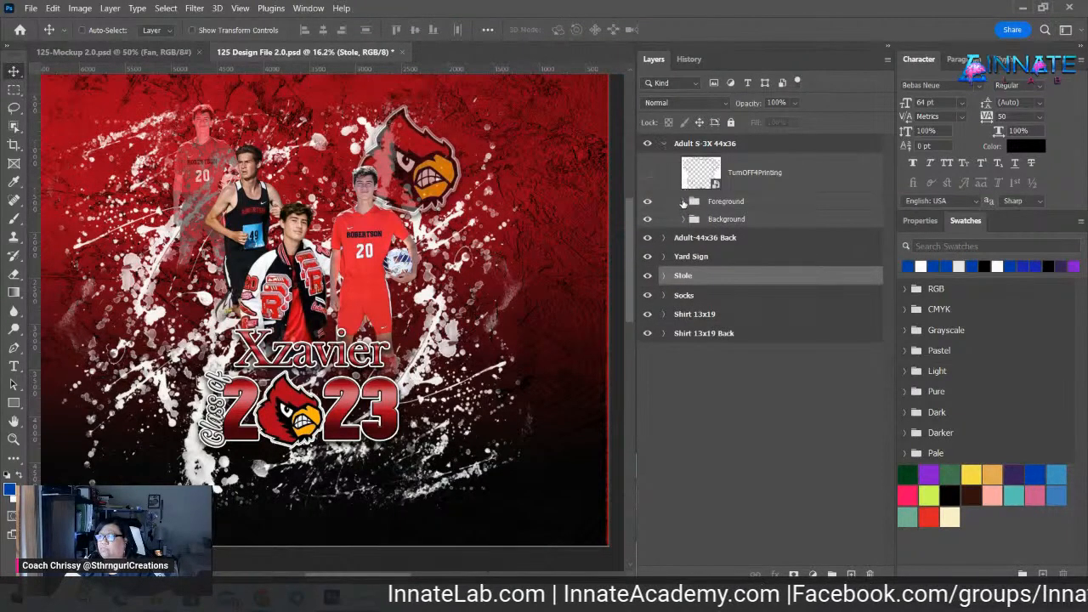
pyautogui.click(683, 201)
pyautogui.scroll(-5, 795, 302)
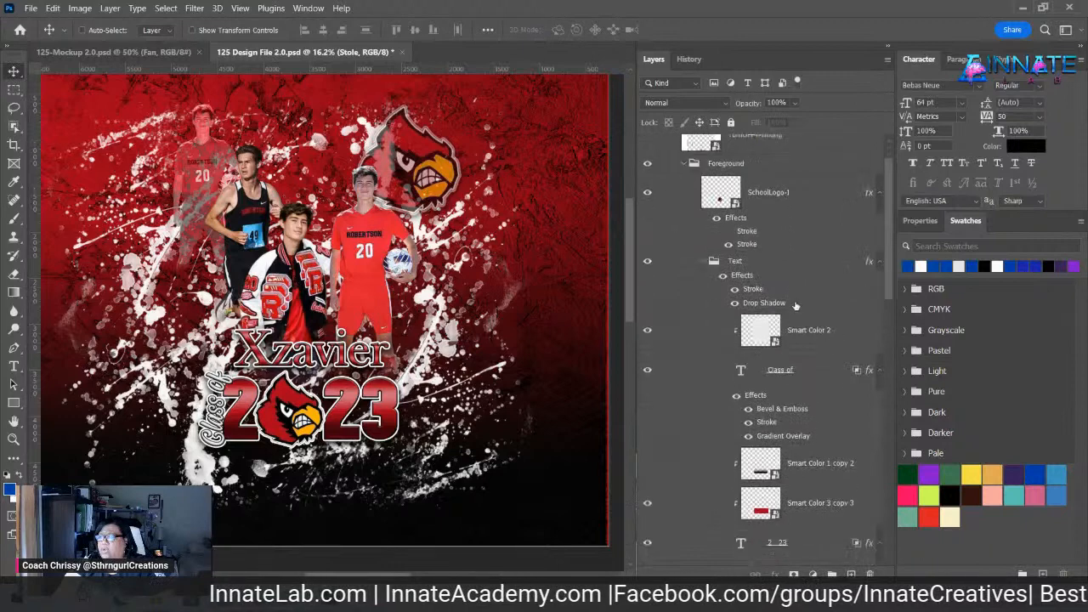
pyautogui.scroll(-10, 795, 309)
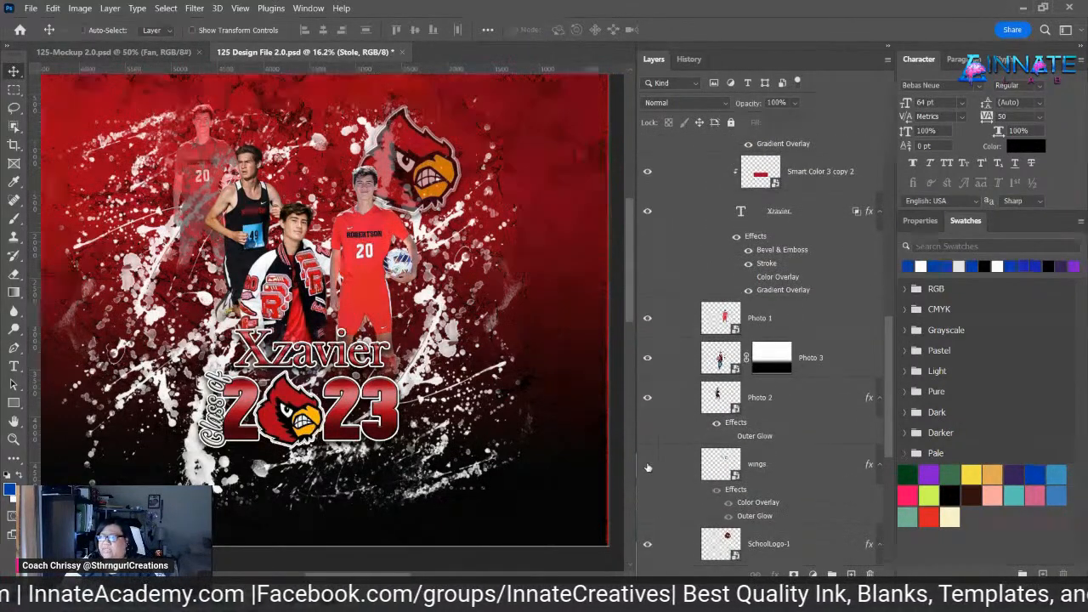
# - Find the white angel wings layer behind the Adult design's cardinal logo and hide it
pyautogui.click(647, 465)
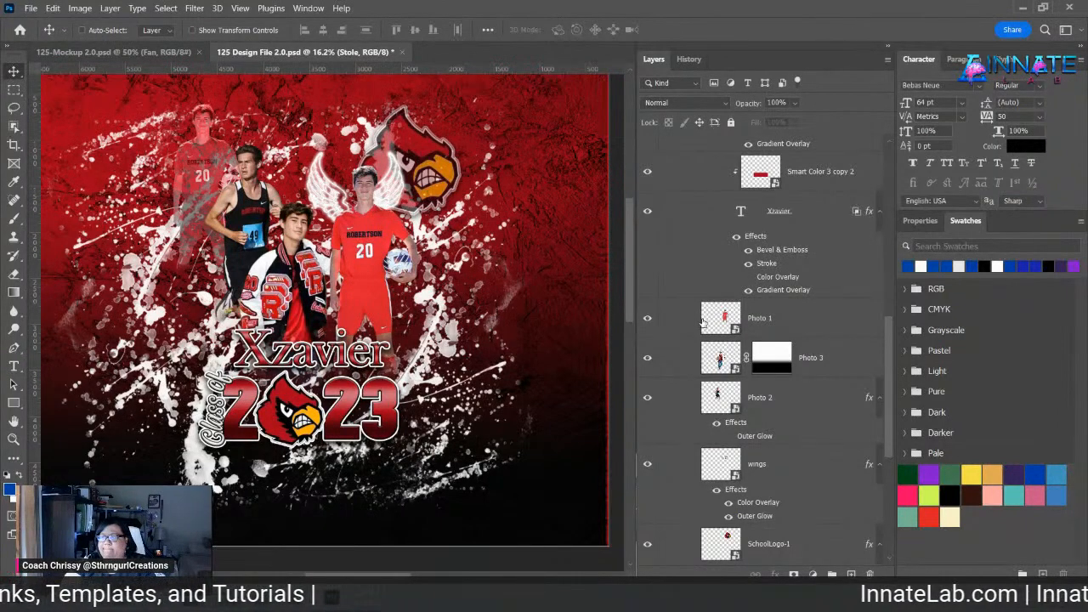
pyautogui.scroll(5, 702, 321)
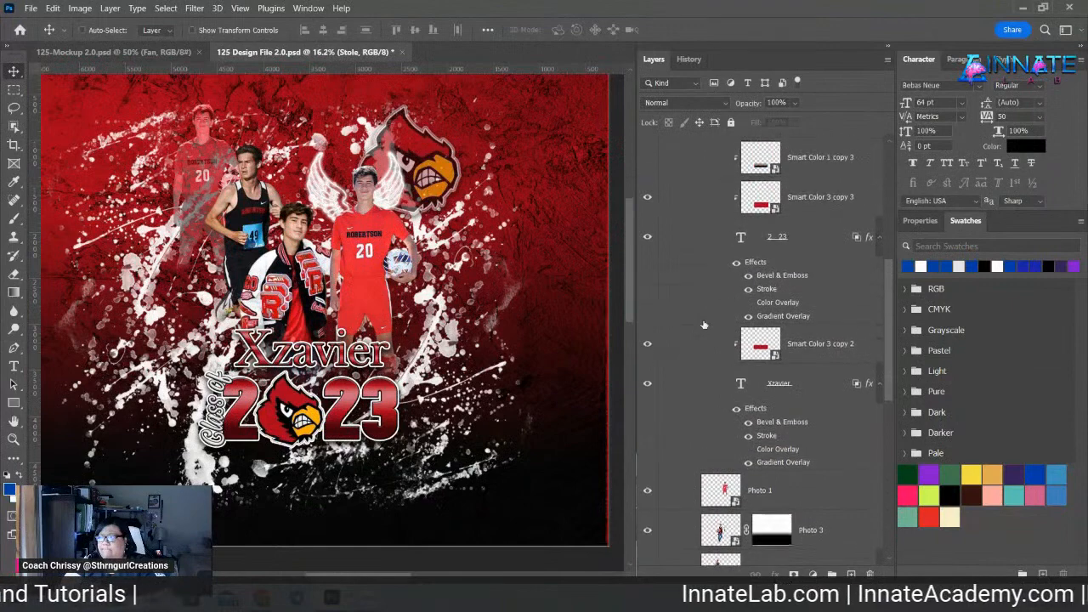
pyautogui.scroll(7, 704, 325)
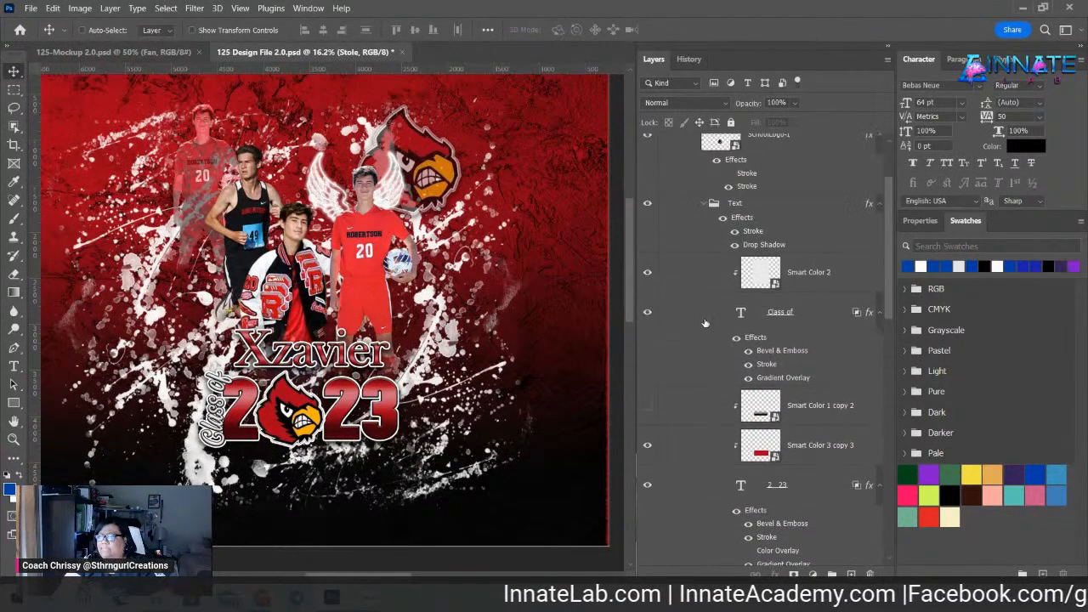
pyautogui.rightClick(375, 199)
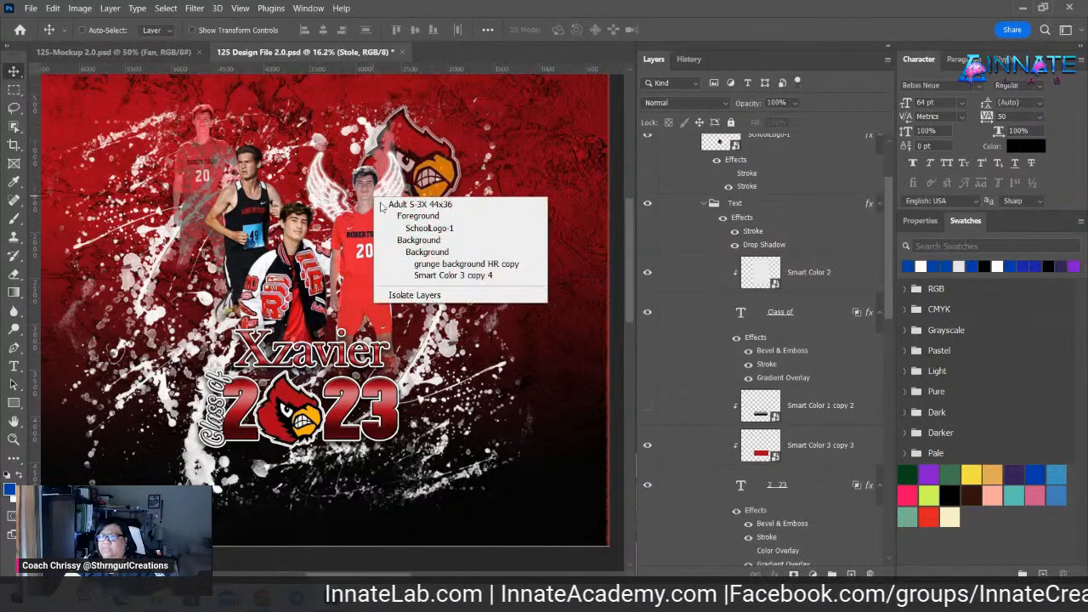
pyautogui.click(381, 195)
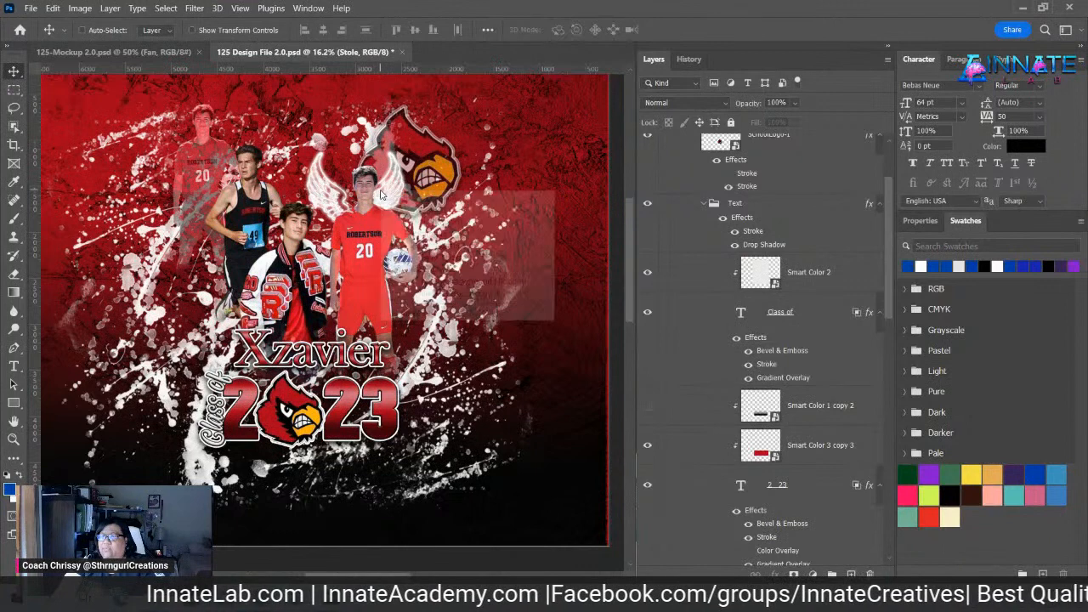
pyautogui.rightClick(382, 195)
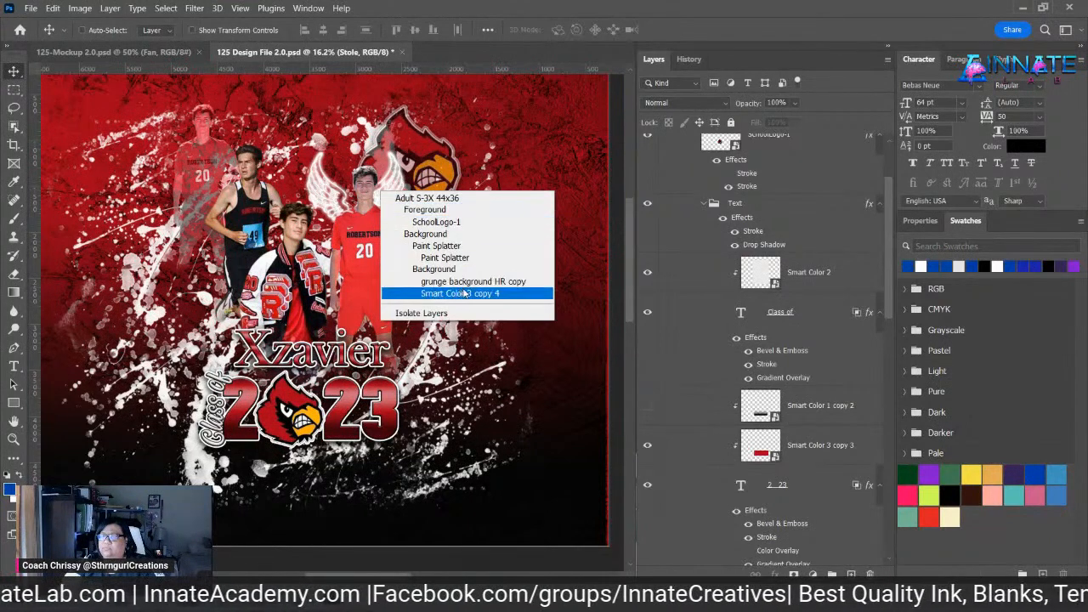
pyautogui.rightClick(386, 181)
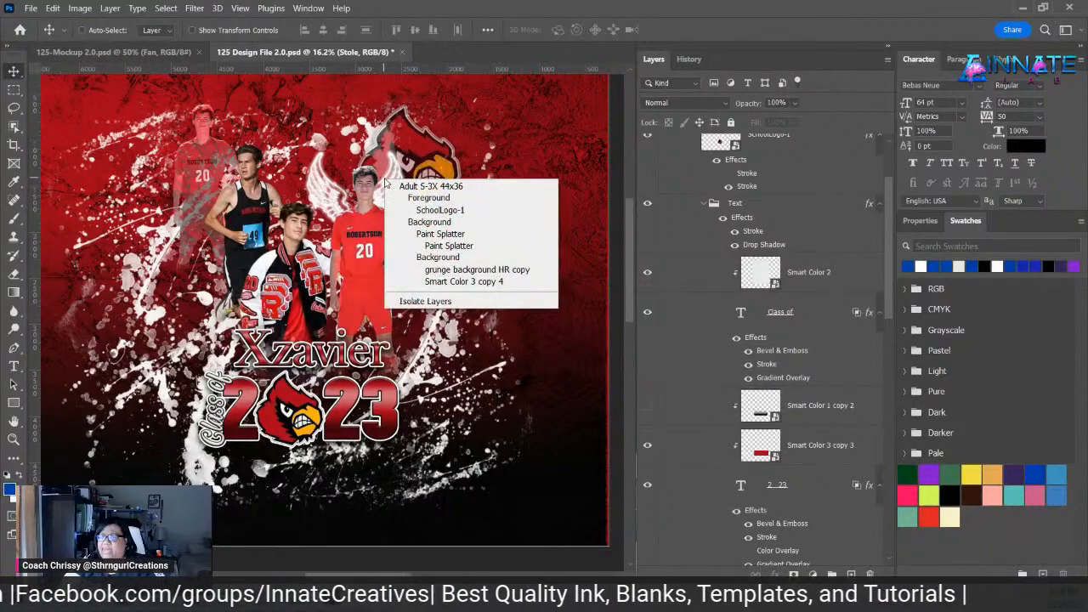
pyautogui.click(708, 346)
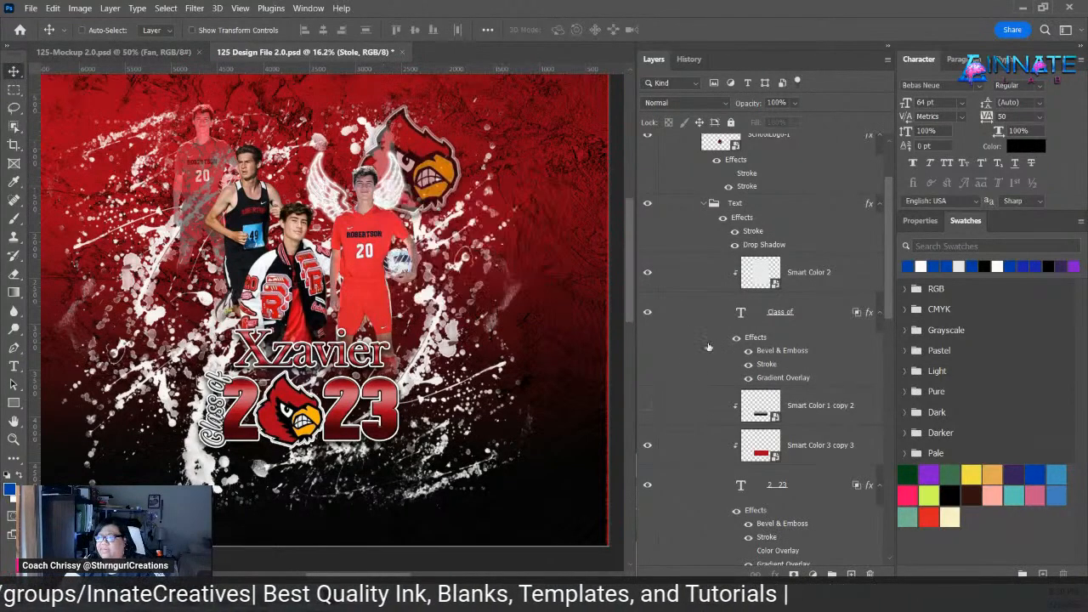
pyautogui.scroll(-10, 708, 346)
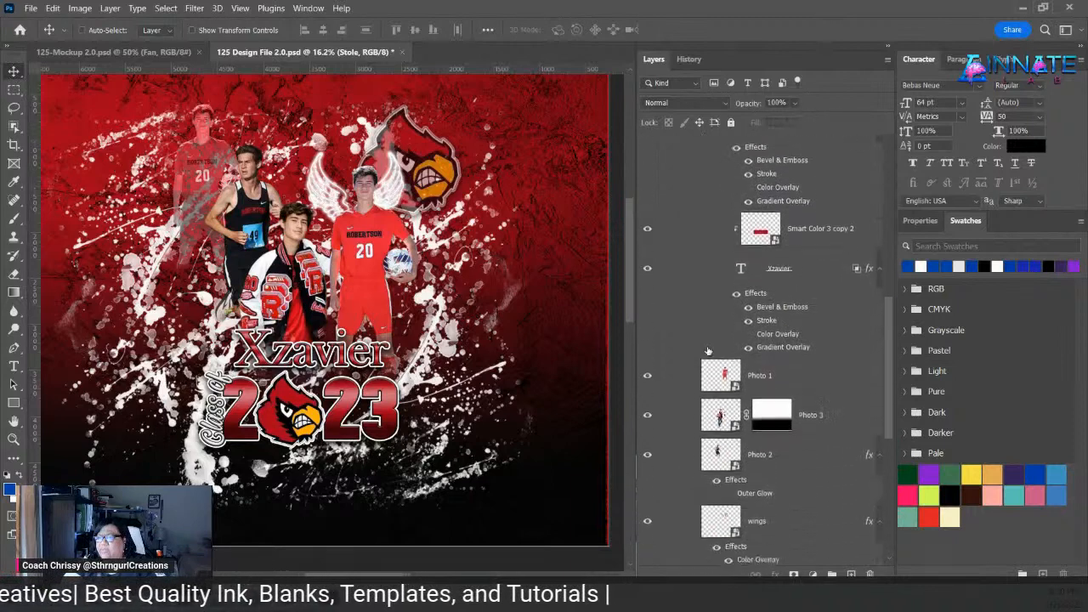
pyautogui.click(648, 426)
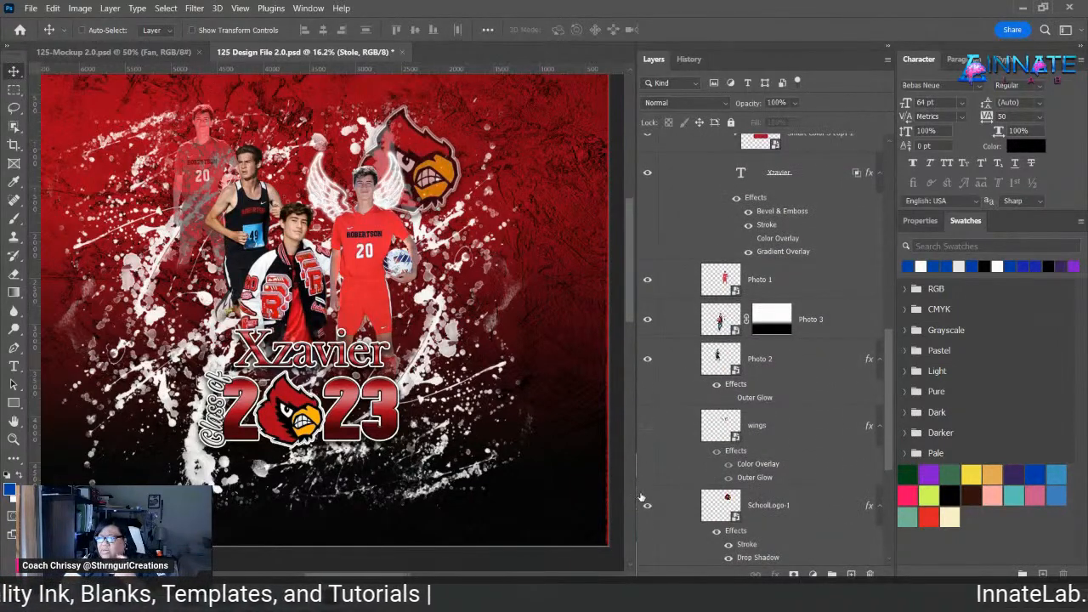
pyautogui.hscroll(6, 333, 306)
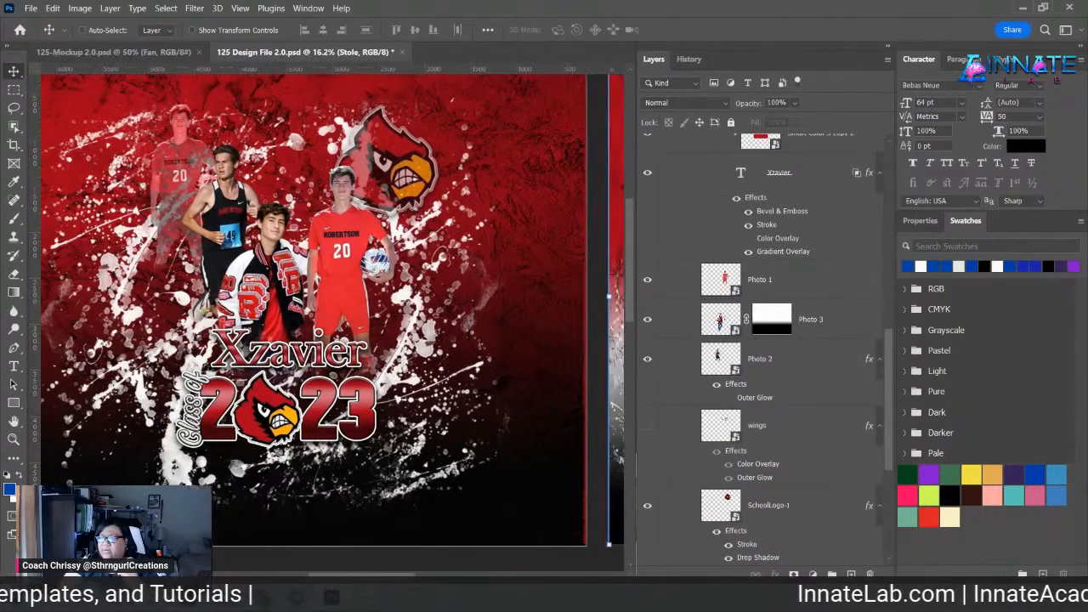
# - Fit all artboards on screen with Ctrl+0 and select the SchoolLogo-1 layer from the Adult logo
pyautogui.hscroll(5, 334, 307)
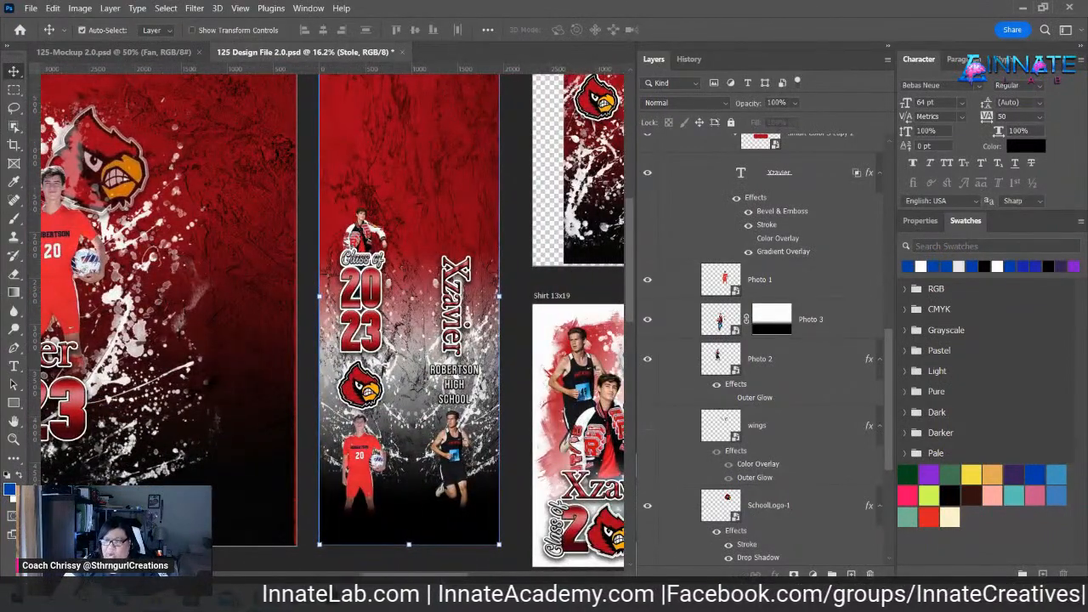
pyautogui.hotkey('ctrl', '0')
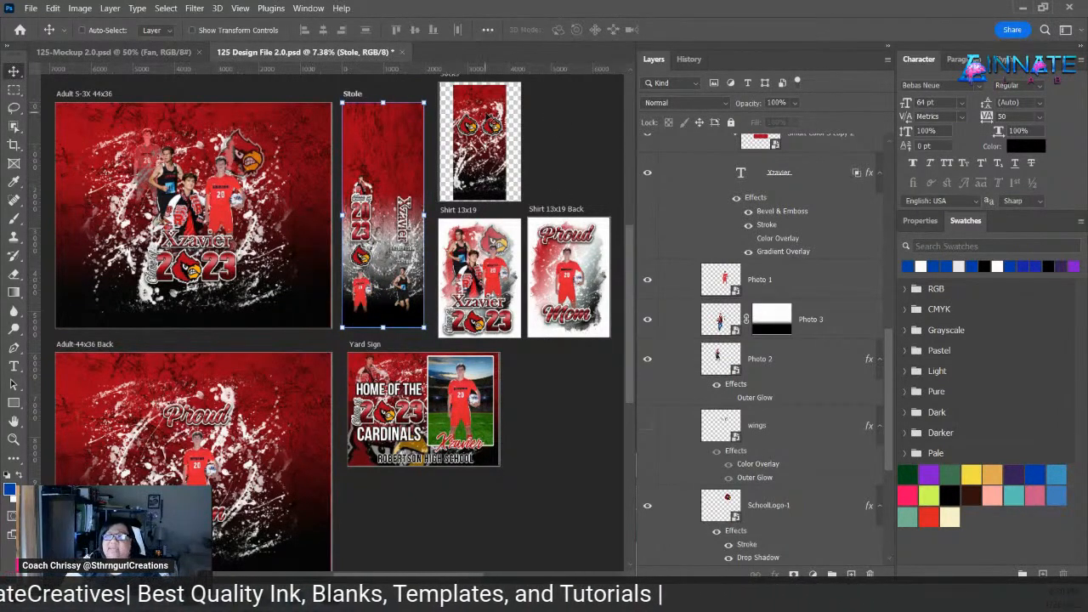
pyautogui.scroll(1, 489, 119)
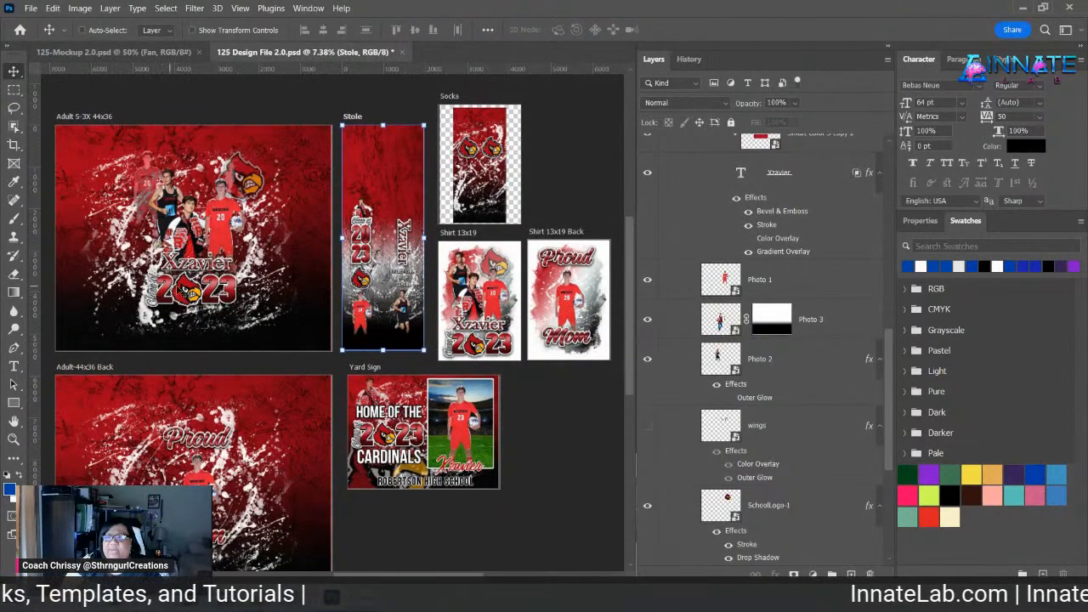
pyautogui.rightClick(189, 291)
pyautogui.click(245, 326)
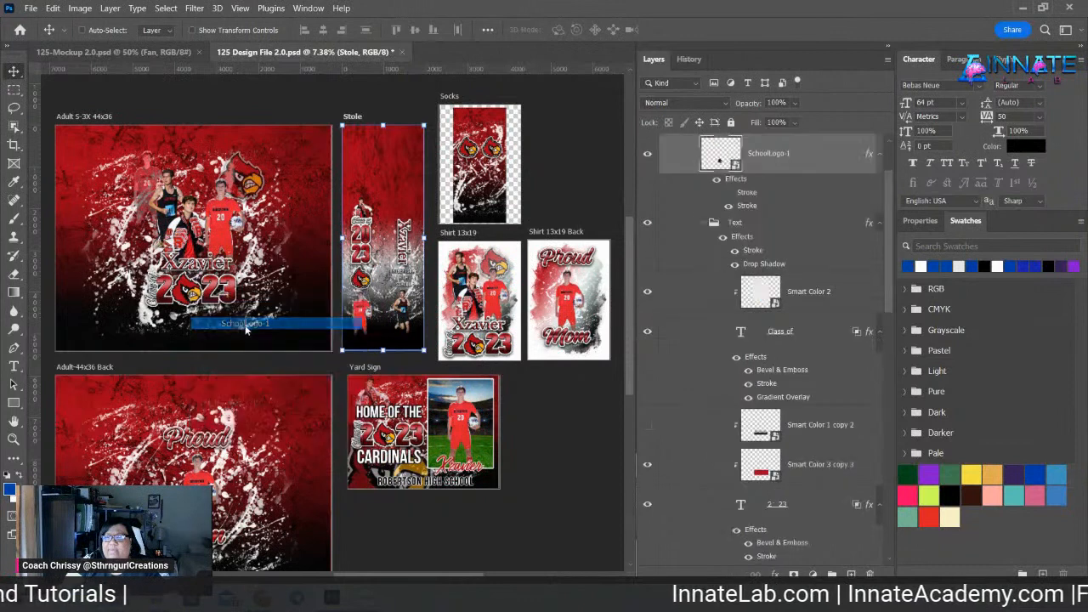
# - Embed the Dekaney Logo into SchoolLogo-1.psb, sized and positioned over the cardinal
pyautogui.doubleClick(721, 155)
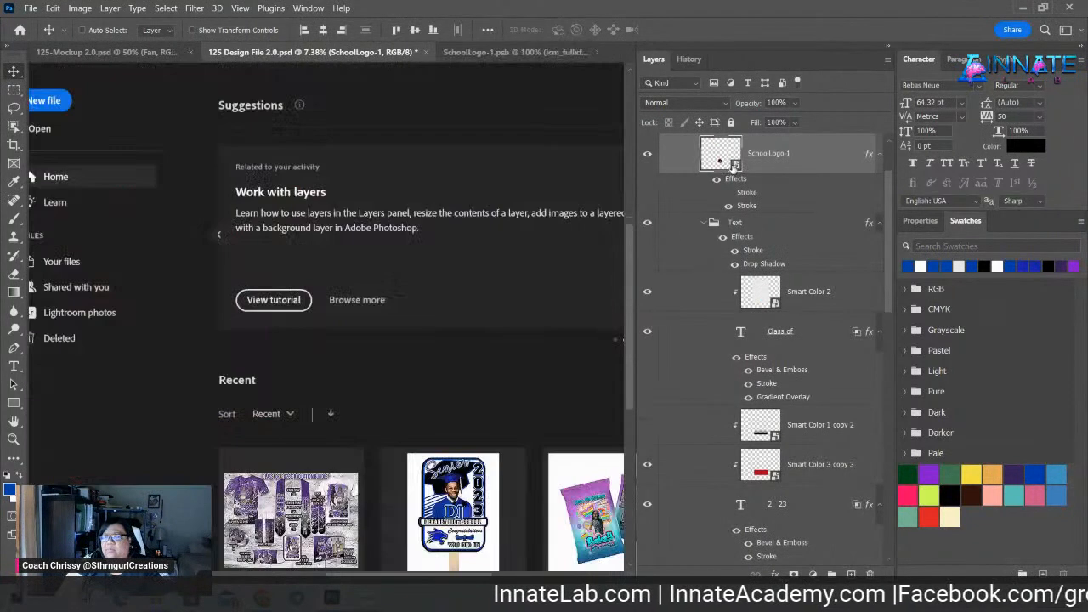
pyautogui.click(29, 7)
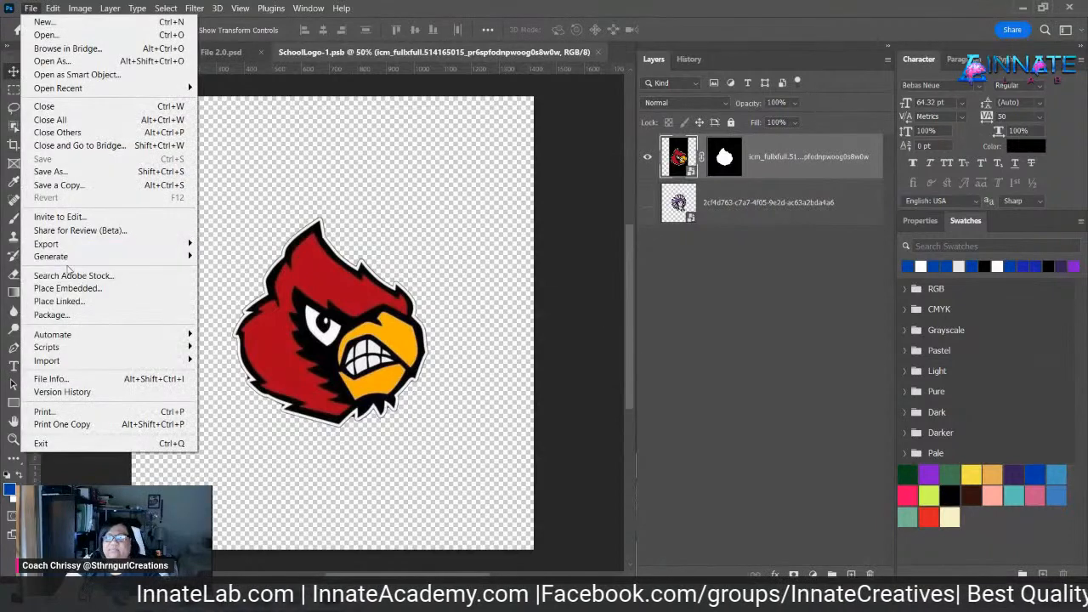
pyautogui.click(67, 288)
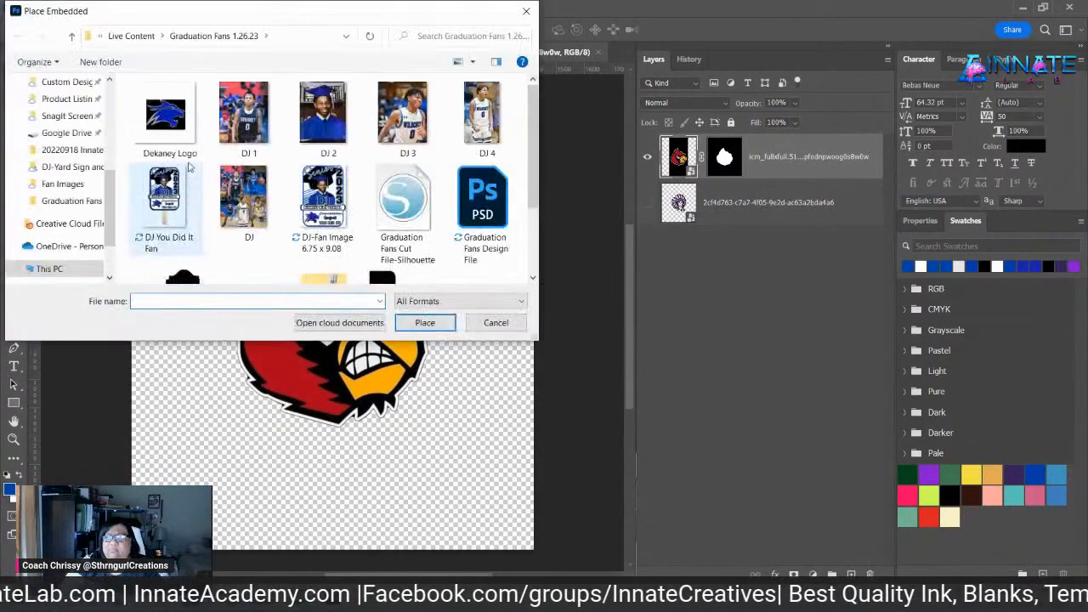
pyautogui.click(185, 152)
pyautogui.click(418, 327)
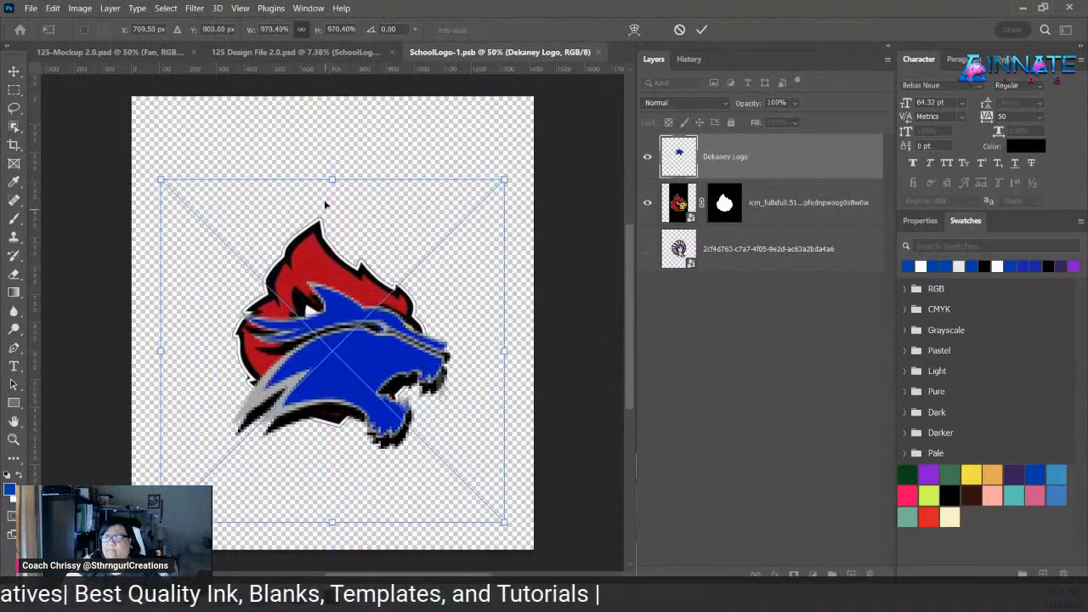
pyautogui.moveTo(332, 180); pyautogui.dragTo(321, 219)
pyautogui.moveTo(344, 365); pyautogui.dragTo(336, 327)
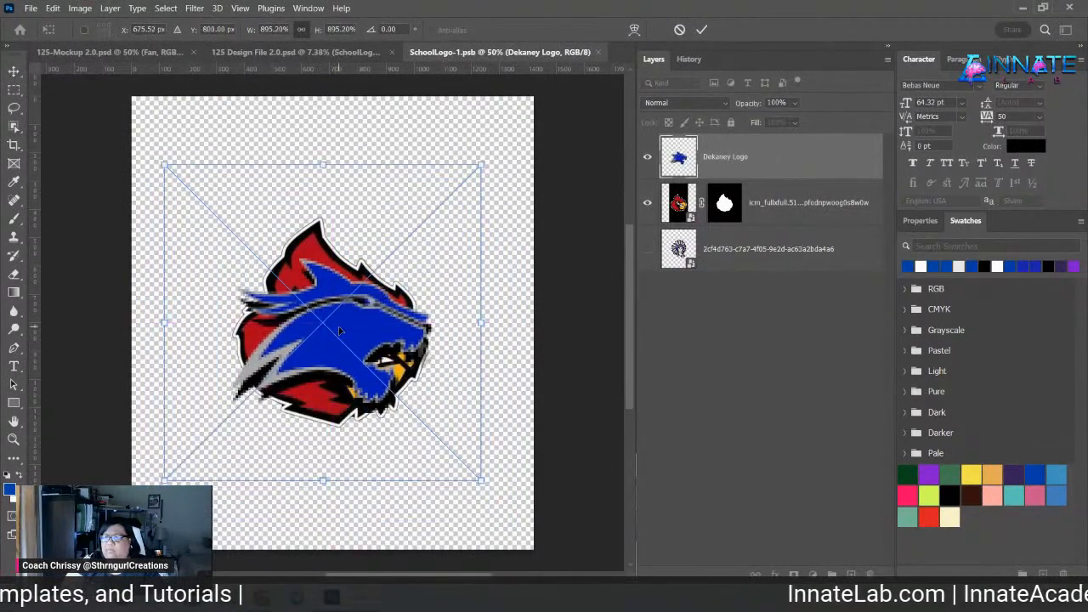
pyautogui.press('Return')
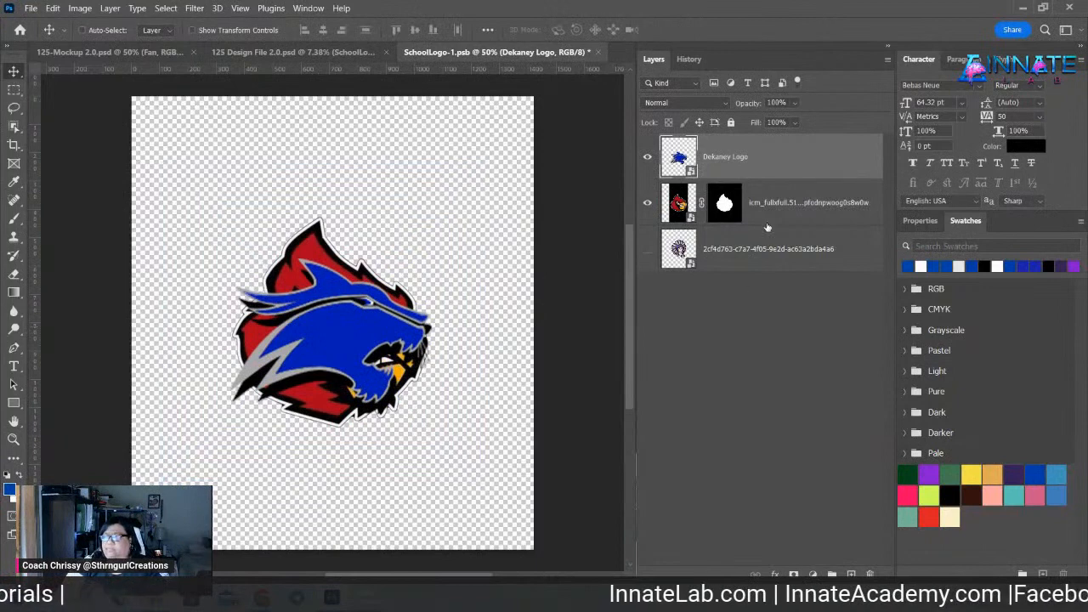
# - Delete the red cardinal logo layer from the logo file
pyautogui.click(767, 211)
pyautogui.rightClick(767, 211)
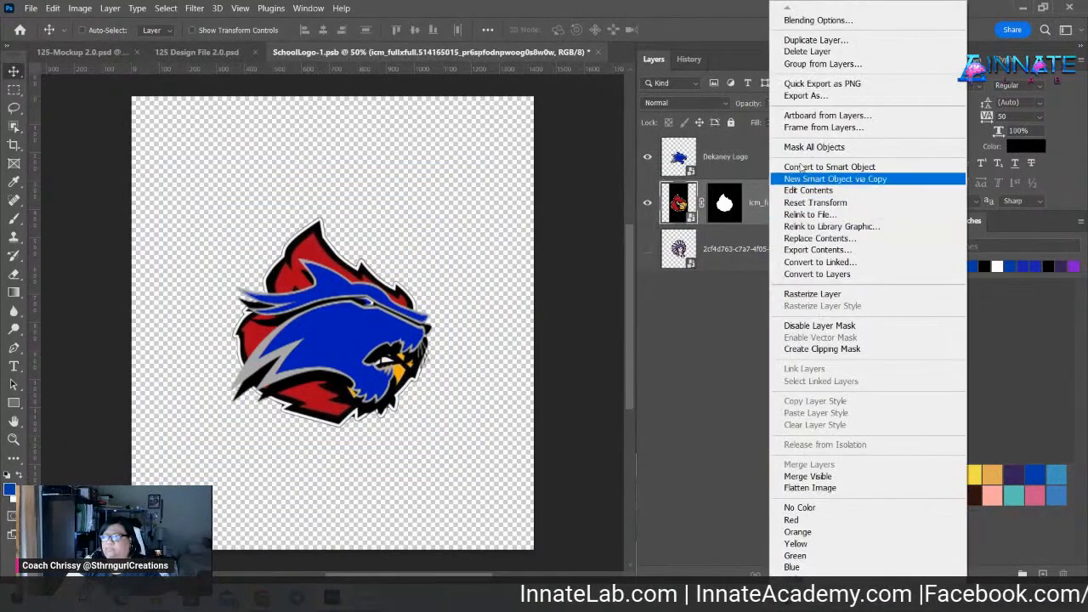
pyautogui.click(825, 53)
pyautogui.click(536, 244)
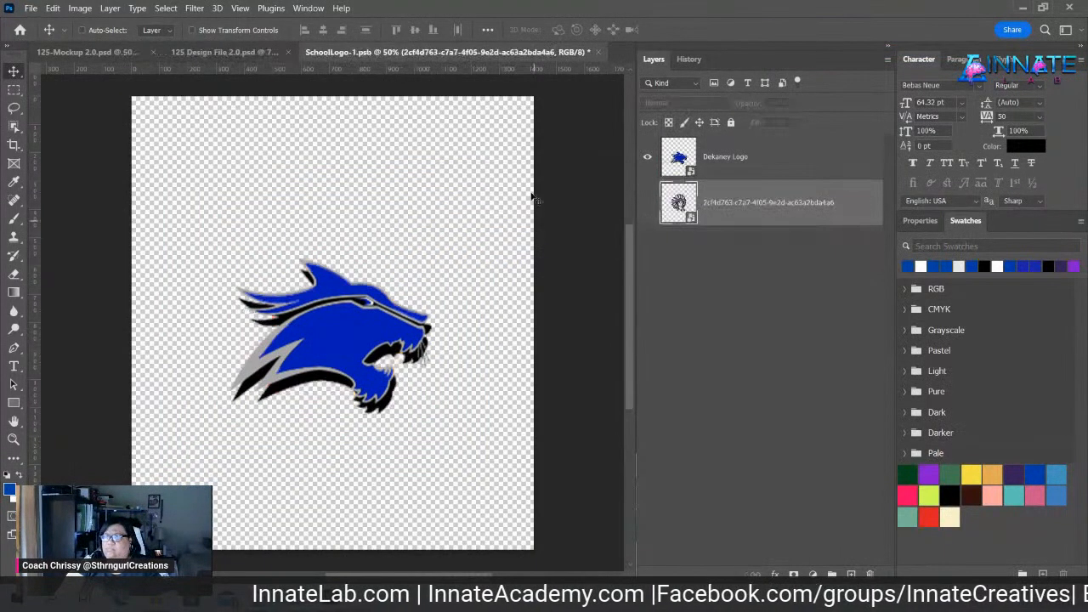
# - Save and close SchoolLogo-1.psb, then select the Smart Color 3 copy 4 layer on the Adult design
pyautogui.click(599, 51)
pyautogui.click(514, 237)
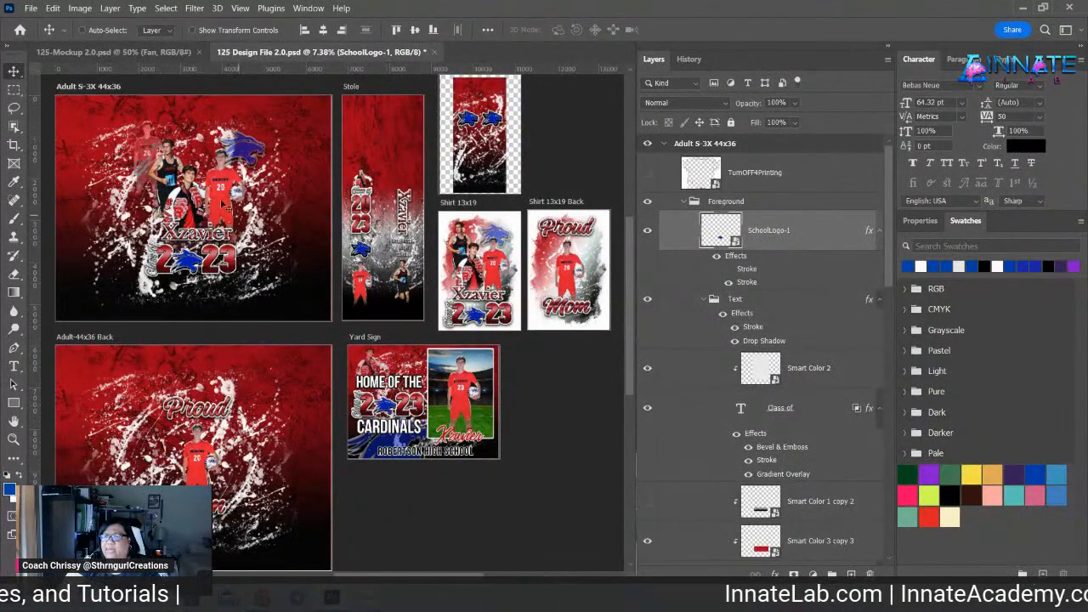
pyautogui.rightClick(287, 134)
pyautogui.click(328, 179)
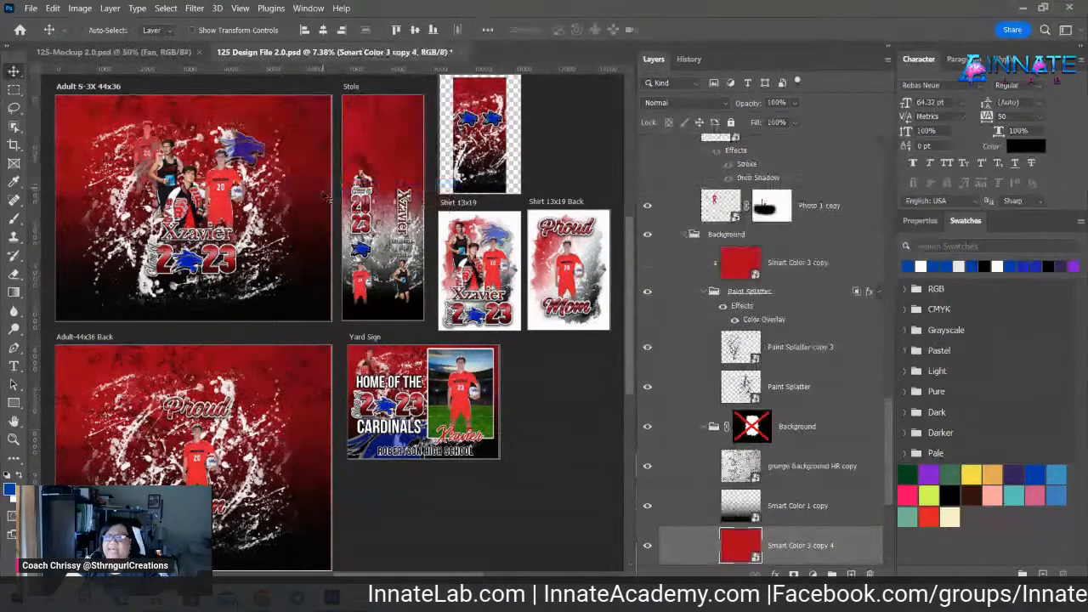
# - Change the Smart Color 1.psb fill from red to blue, then save and close it
pyautogui.doubleClick(756, 553)
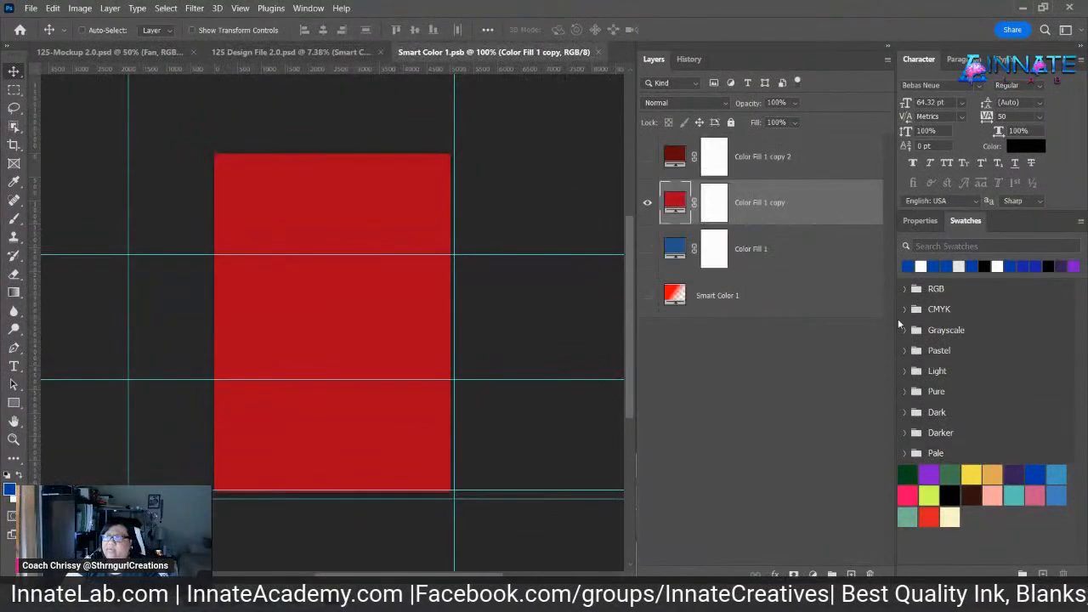
pyautogui.click(906, 266)
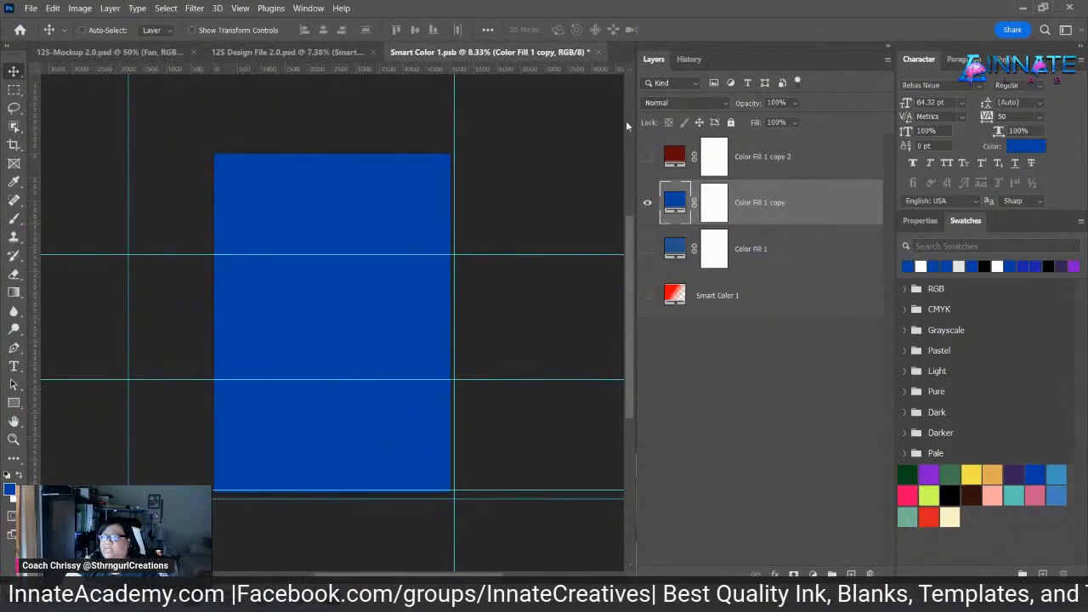
pyautogui.click(599, 52)
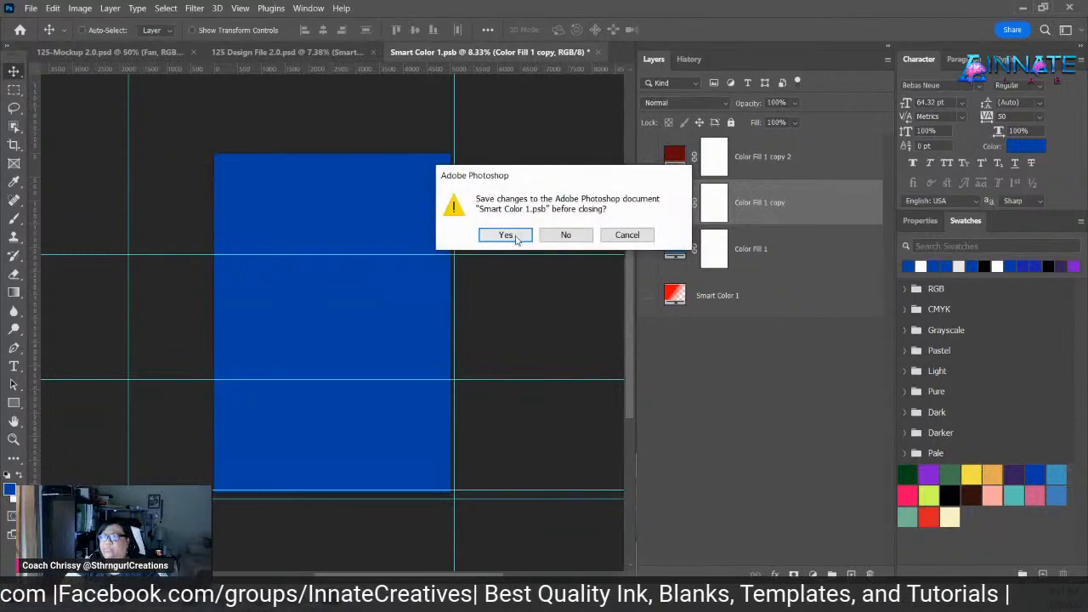
pyautogui.click(514, 240)
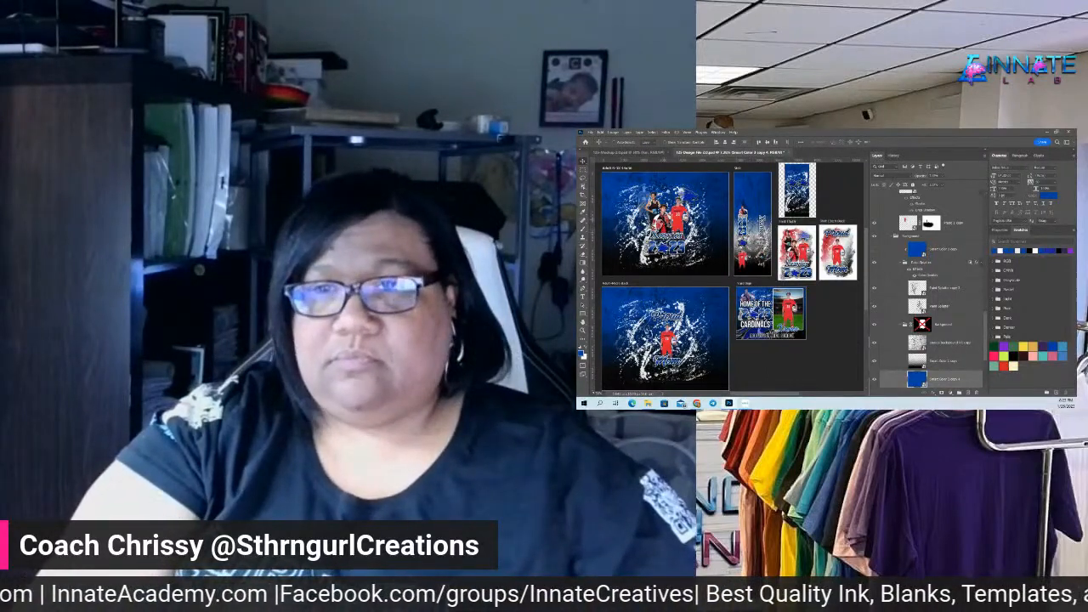
# - Select the Photo 1 layer under the Adult design and open its smart object contents
pyautogui.rightClick(661, 220)
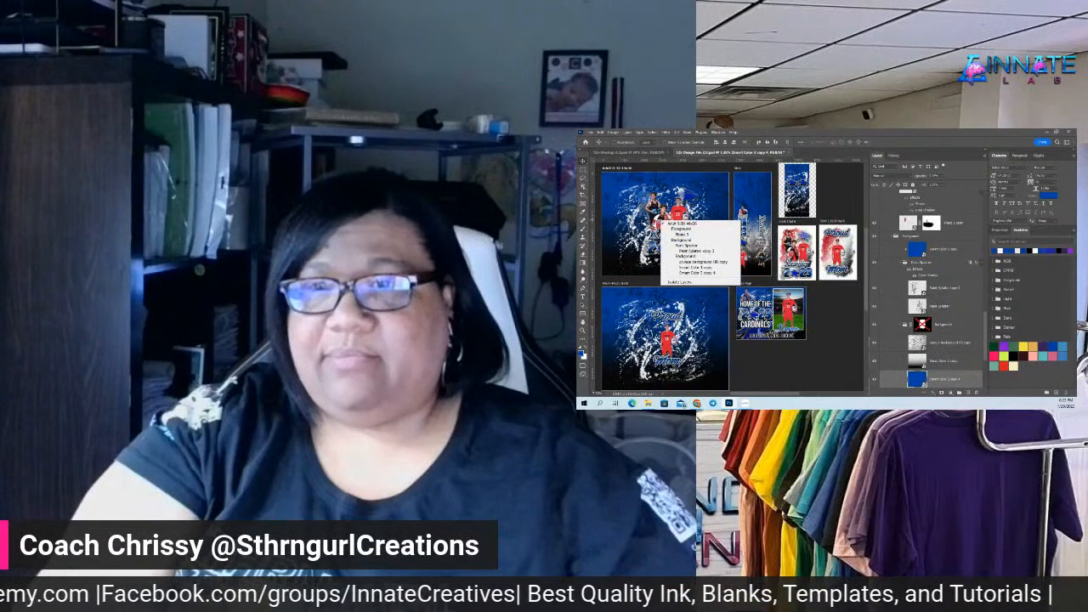
pyautogui.rightClick(673, 211)
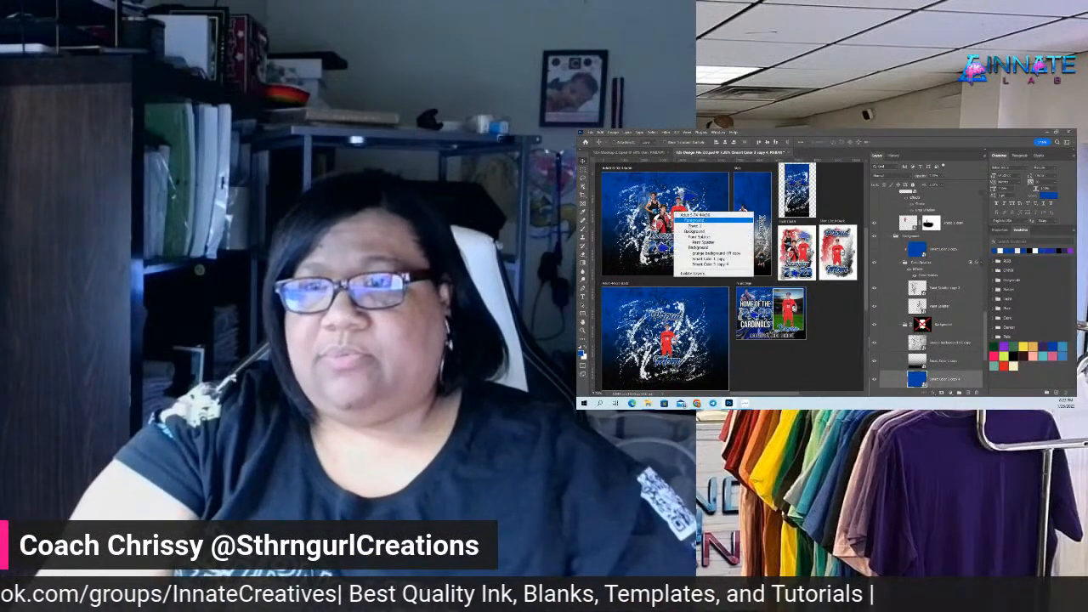
pyautogui.click(702, 220)
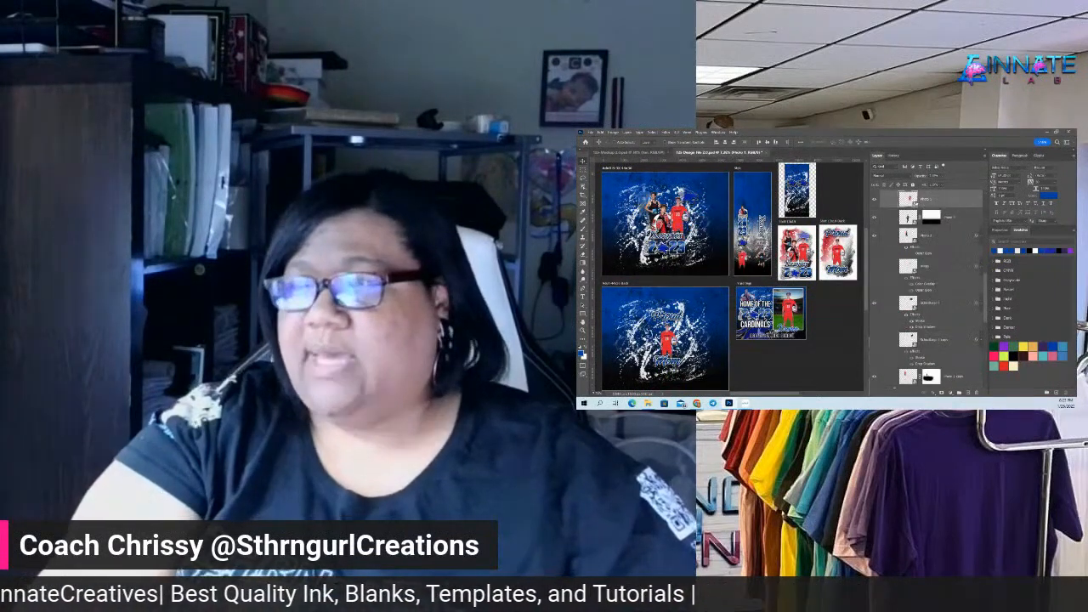
pyautogui.doubleClick(909, 198)
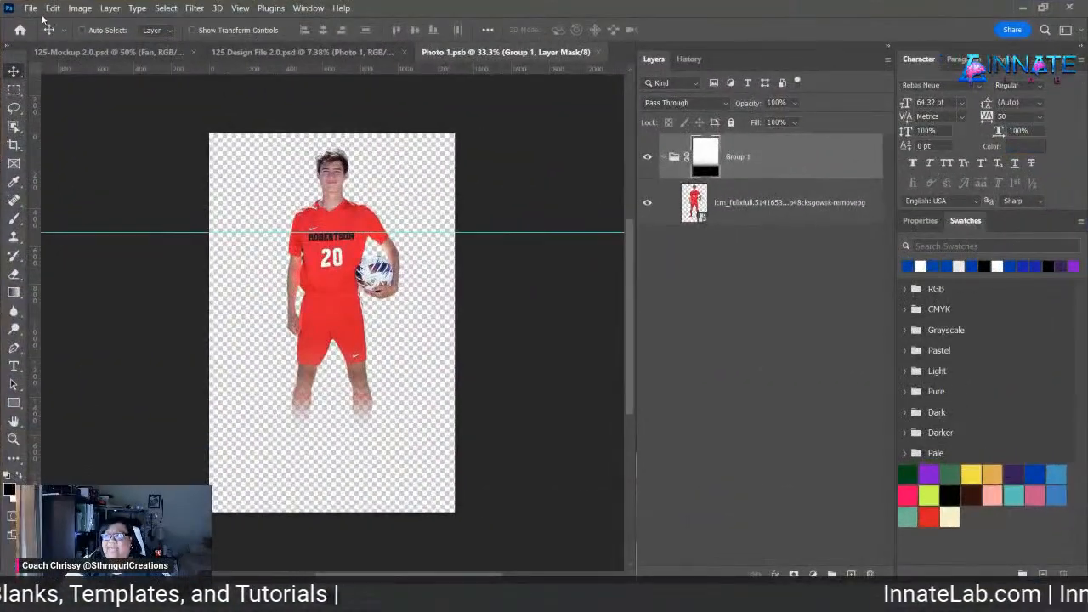
# - Place the cap-and-gown graduate image from Downloads as an embedded layer in Photo 1
pyautogui.click(31, 8)
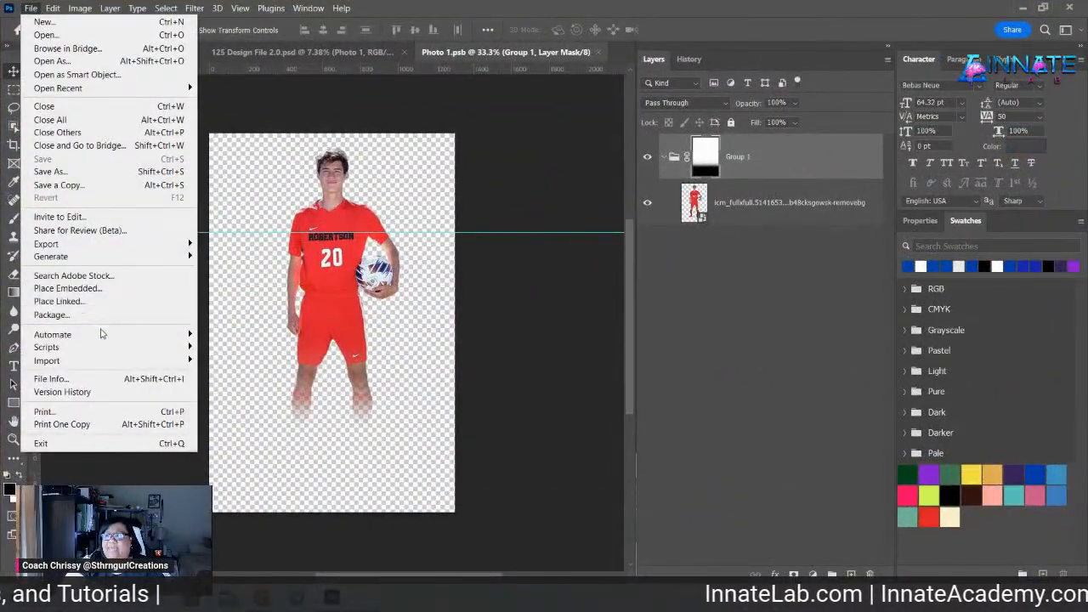
pyautogui.click(112, 289)
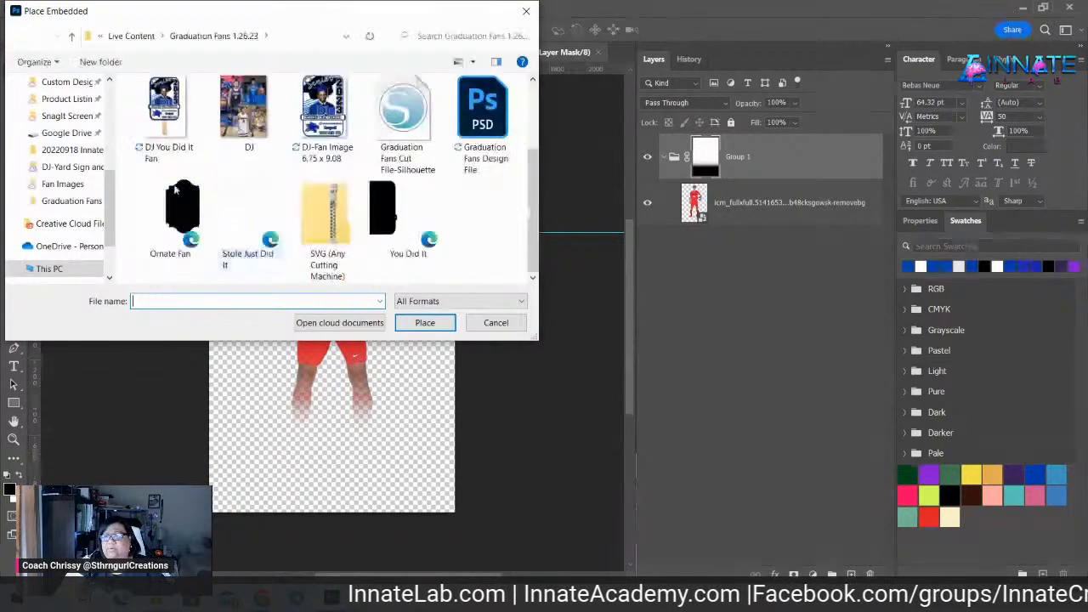
pyautogui.scroll(5, 68, 170)
pyautogui.click(60, 127)
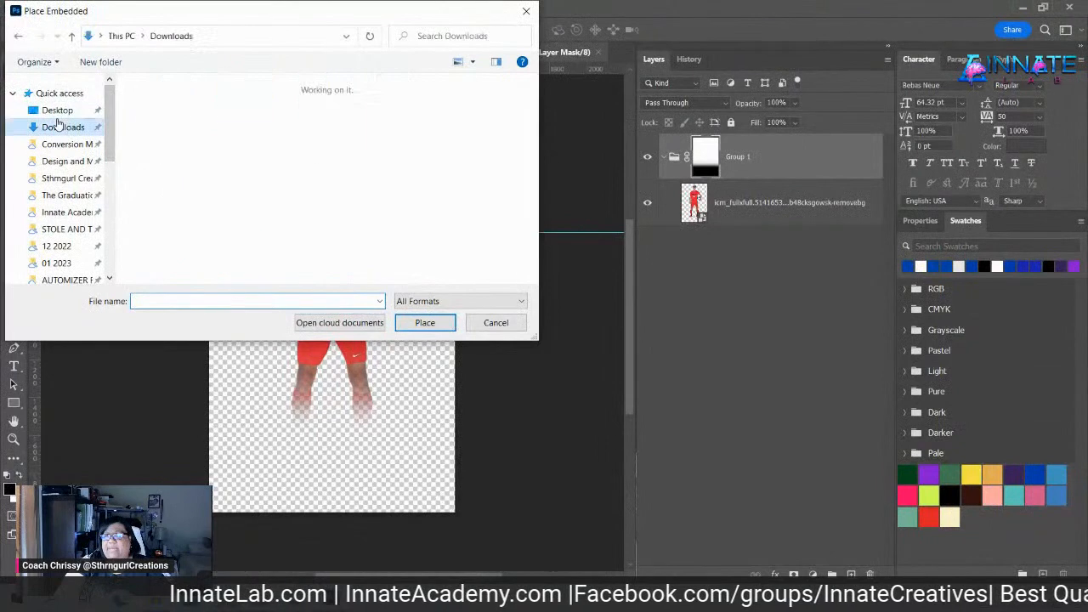
pyautogui.click(170, 130)
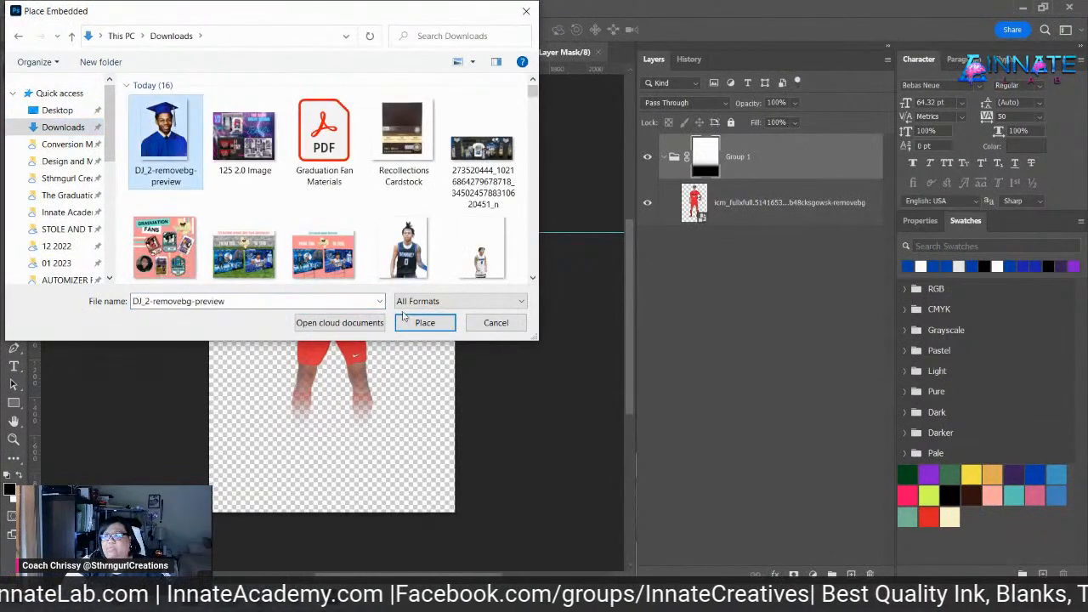
pyautogui.click(425, 322)
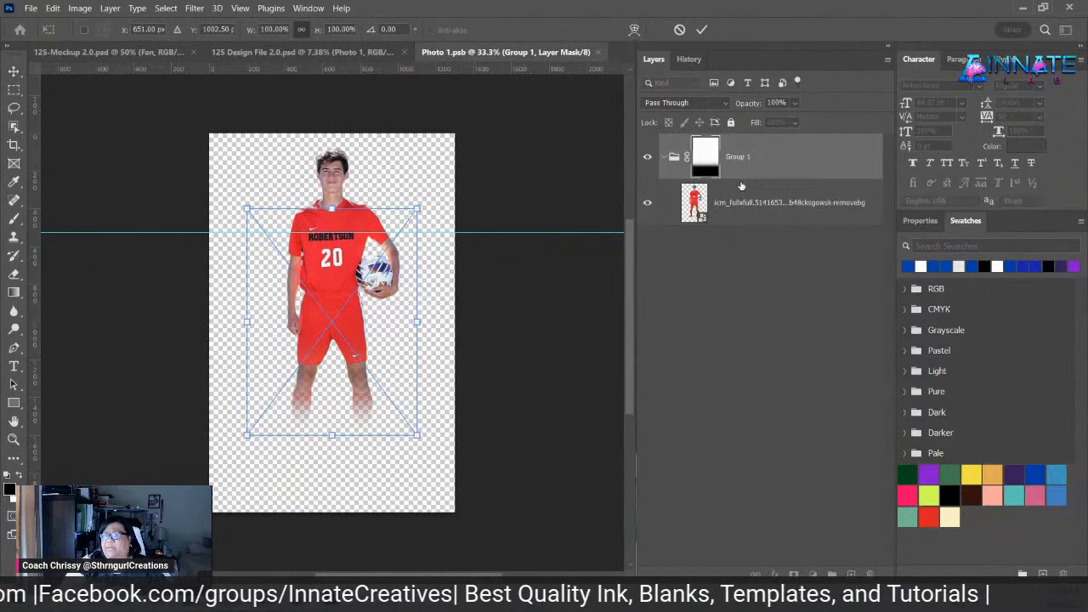
pyautogui.press('Return')
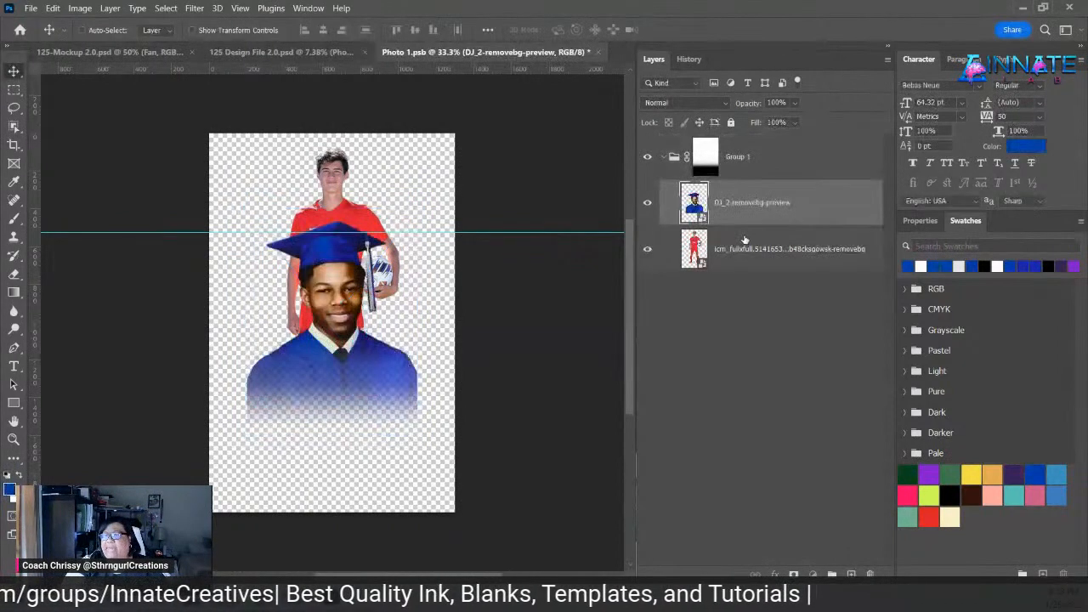
# - Delete the old red-jersey player layer, then close Photo 1 and save the changes
pyautogui.click(745, 243)
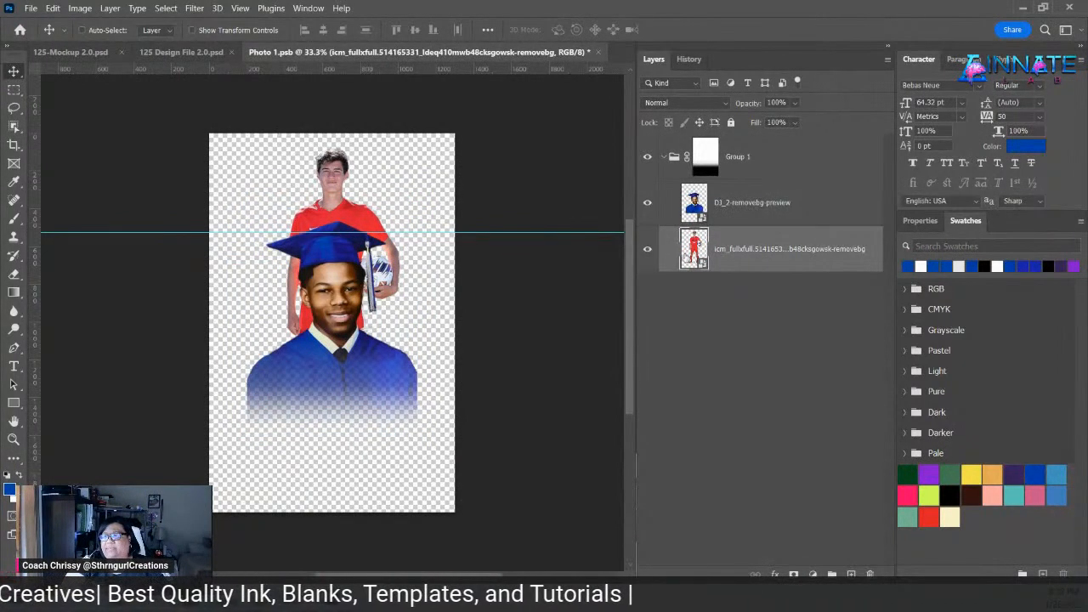
pyautogui.rightClick(743, 244)
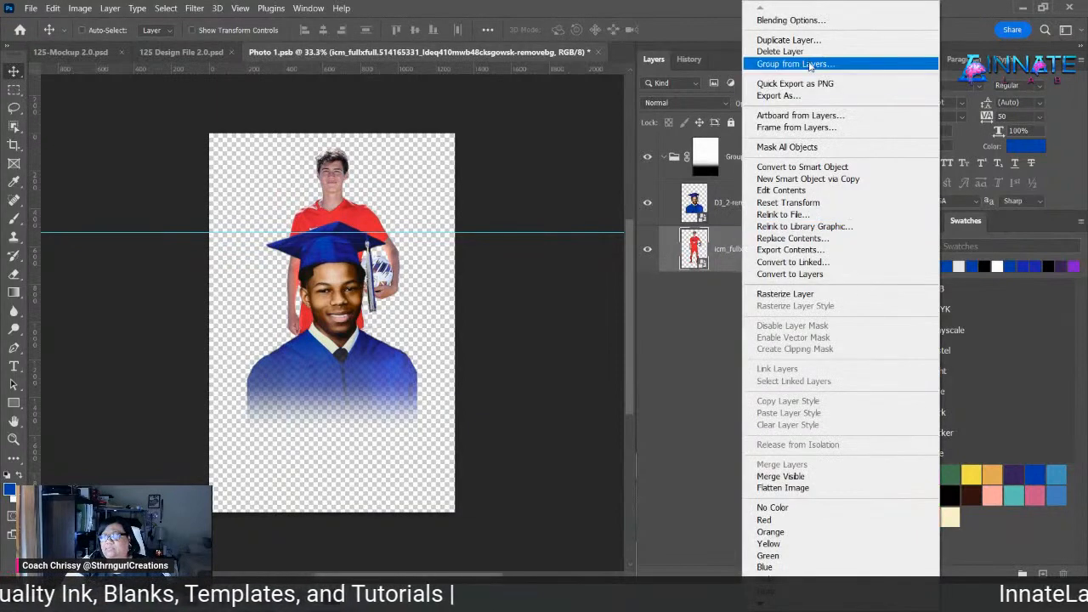
pyautogui.click(780, 51)
pyautogui.click(558, 246)
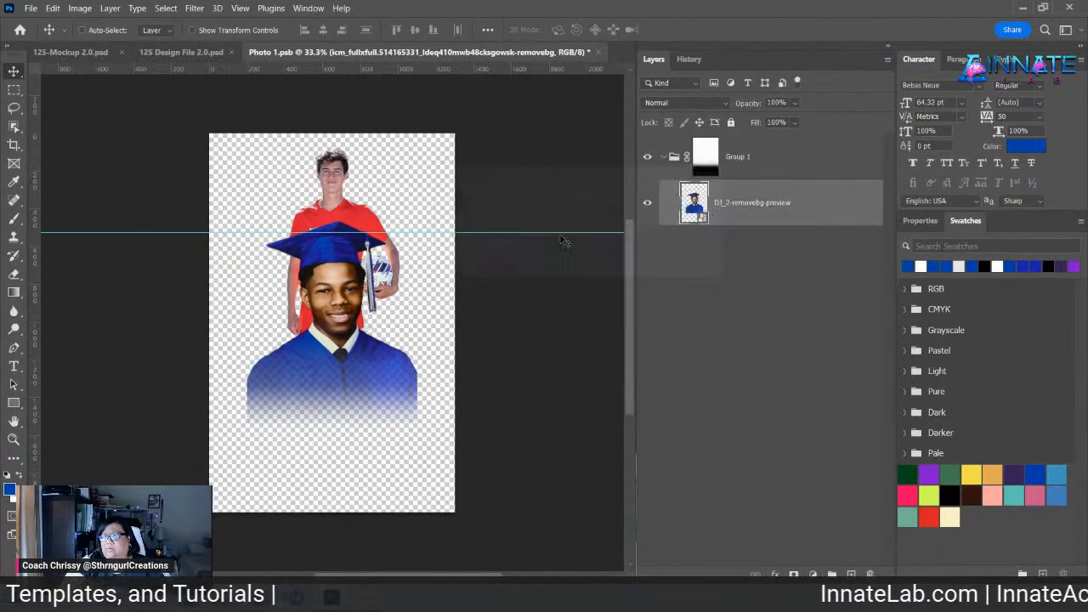
pyautogui.click(598, 51)
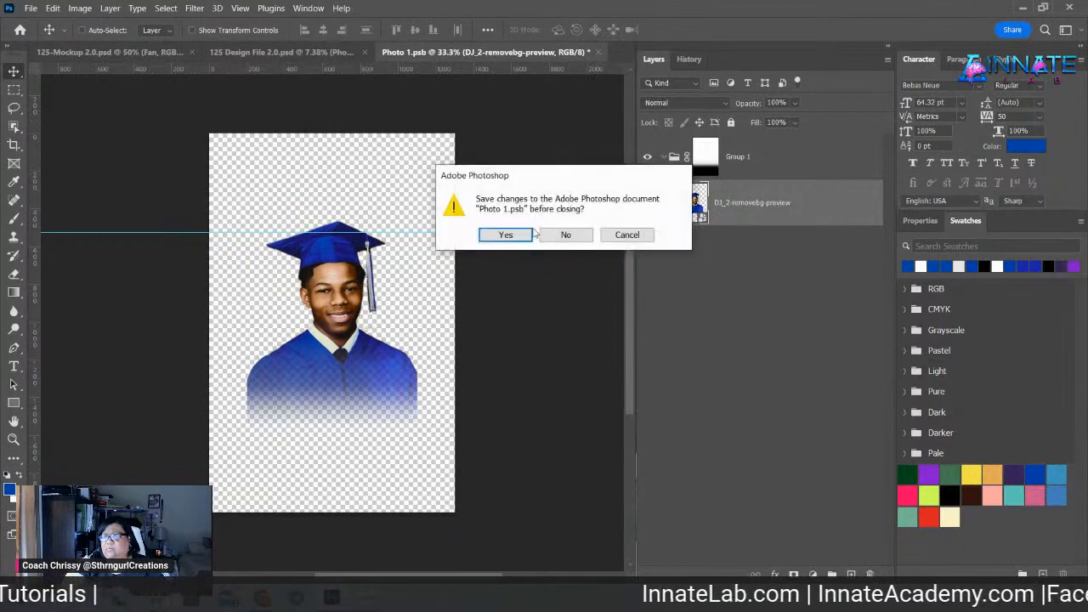
pyautogui.click(522, 235)
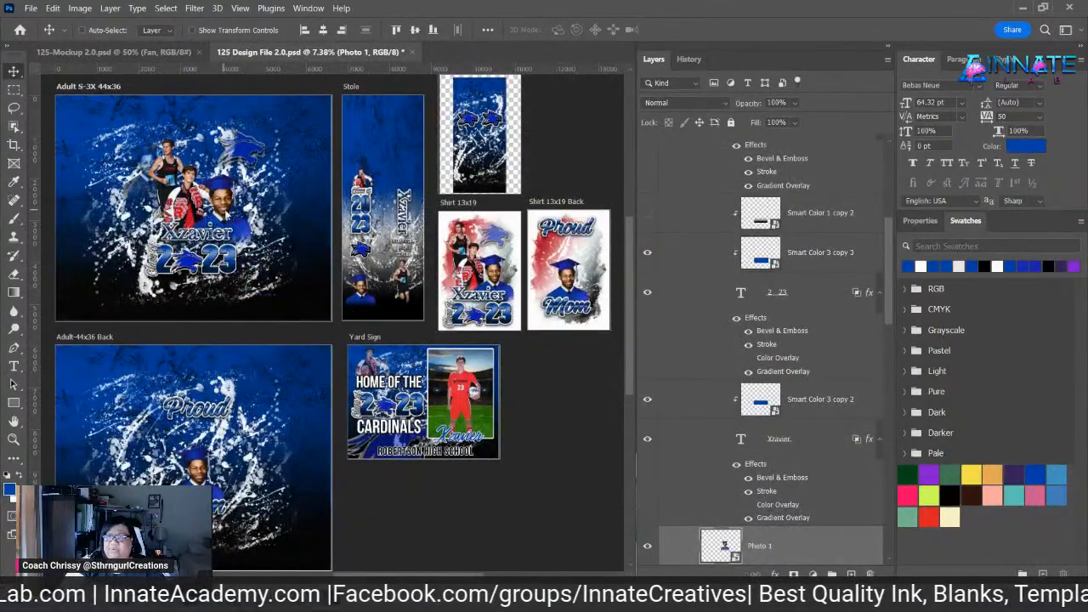
# - Raise the graduate Photo 1 slightly on the Adult S-3X artwork
pyautogui.rightClick(226, 214)
pyautogui.click(270, 242)
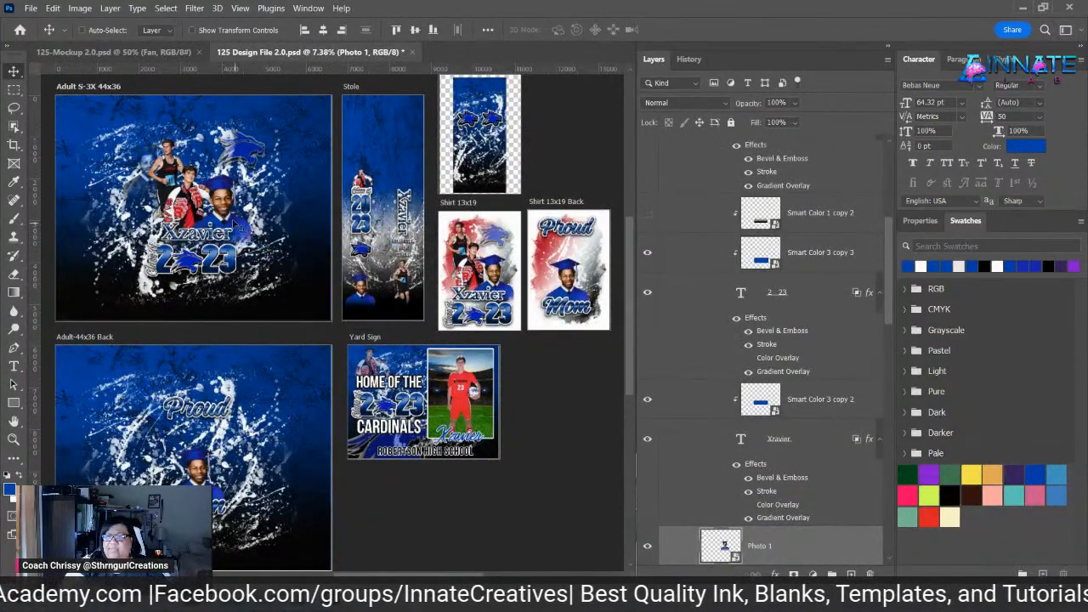
pyautogui.moveTo(238, 226); pyautogui.dragTo(194, 197)
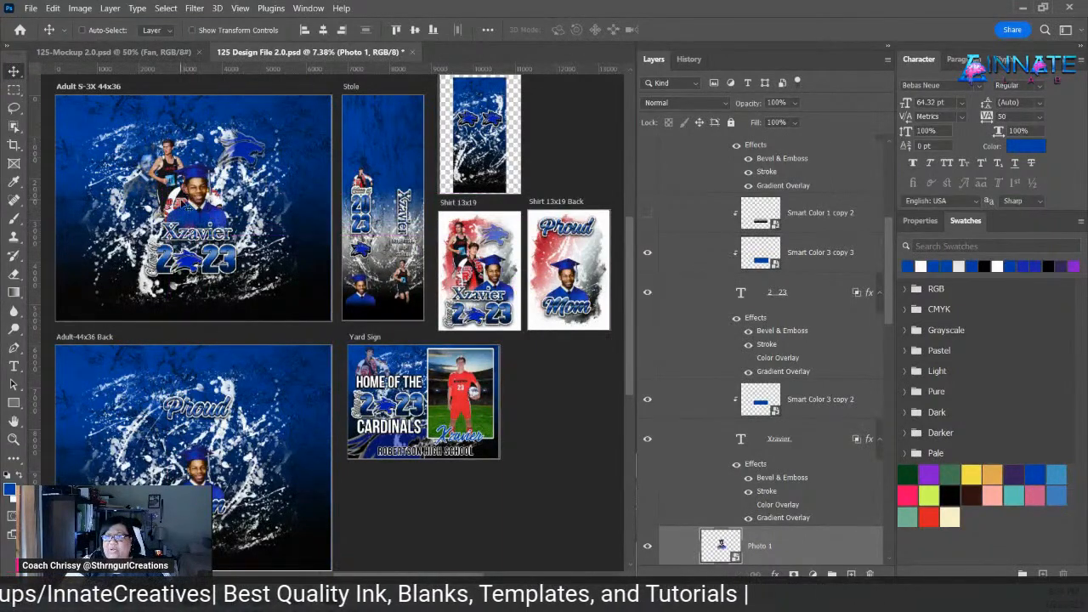
# - Hide the Photo 2 and Photo 3 player images, then select the back artwork's Photo 1 layer
pyautogui.rightClick(183, 204)
pyautogui.click(227, 244)
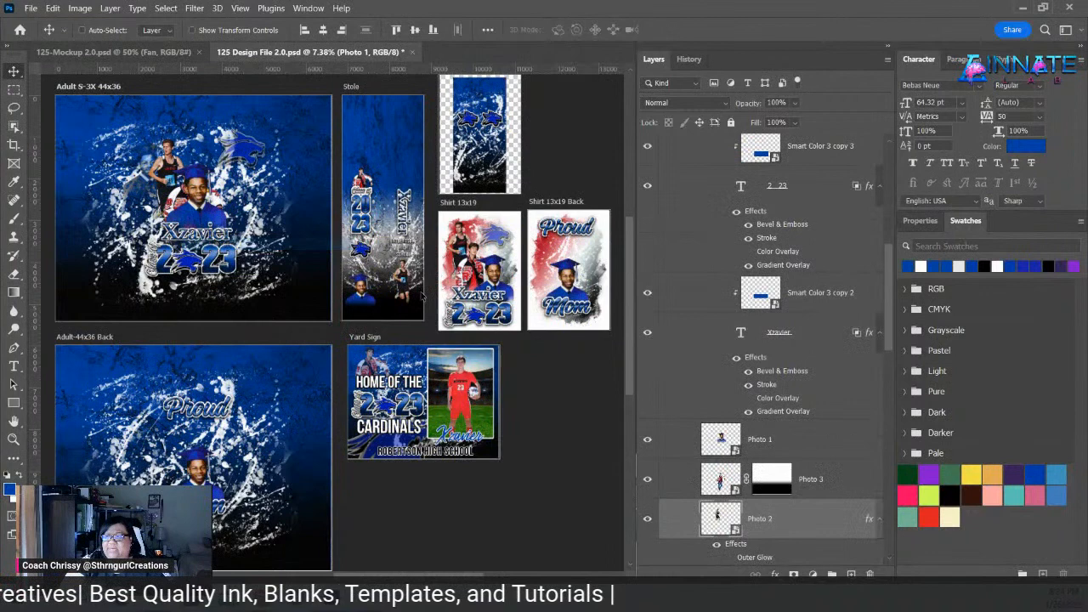
pyautogui.click(647, 520)
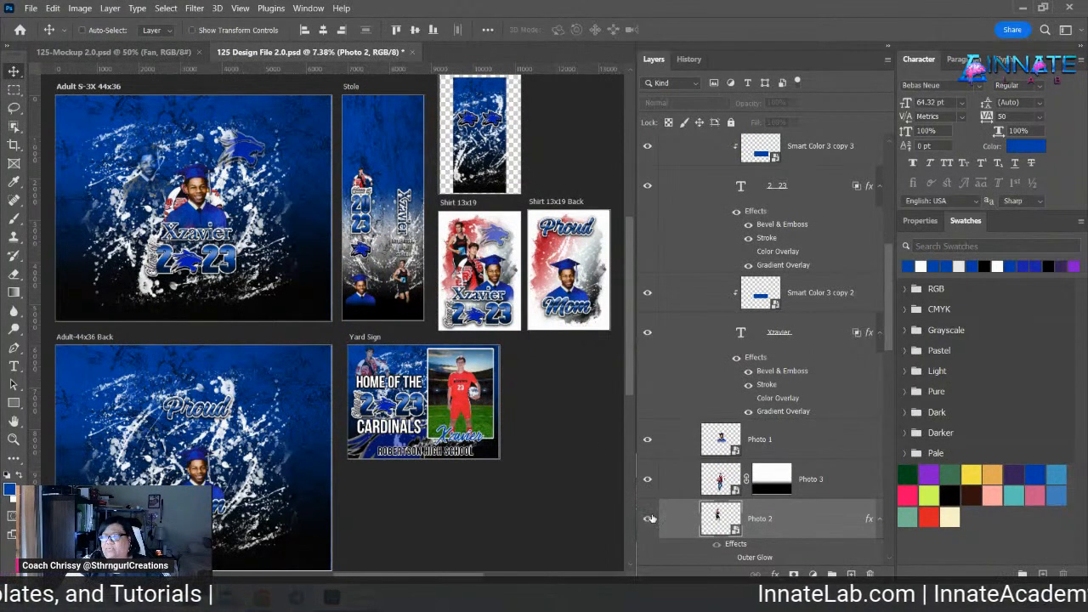
pyautogui.click(651, 519)
pyautogui.click(651, 518)
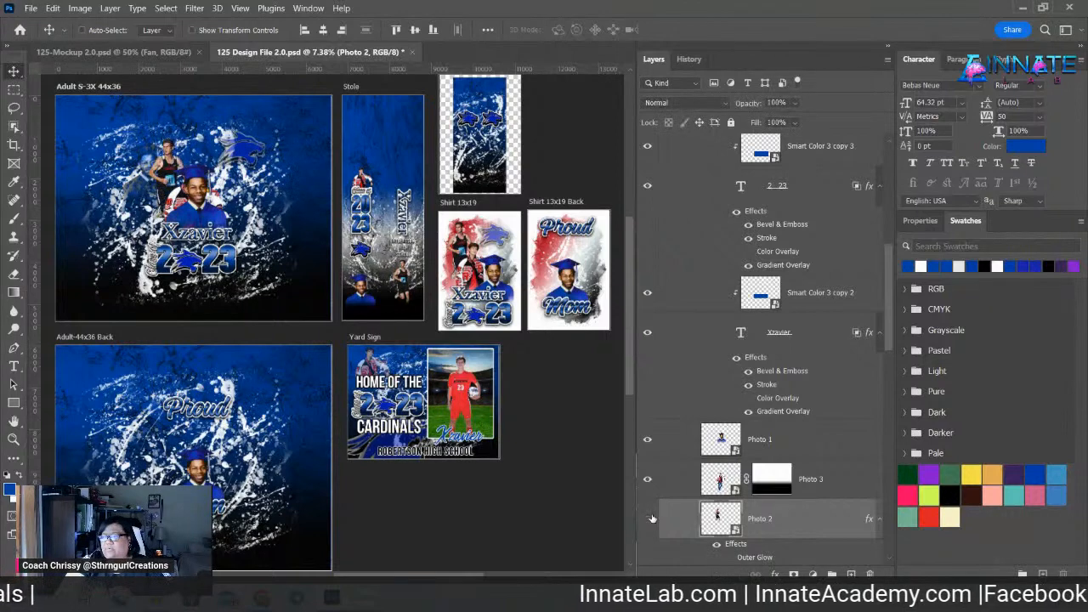
pyautogui.click(649, 484)
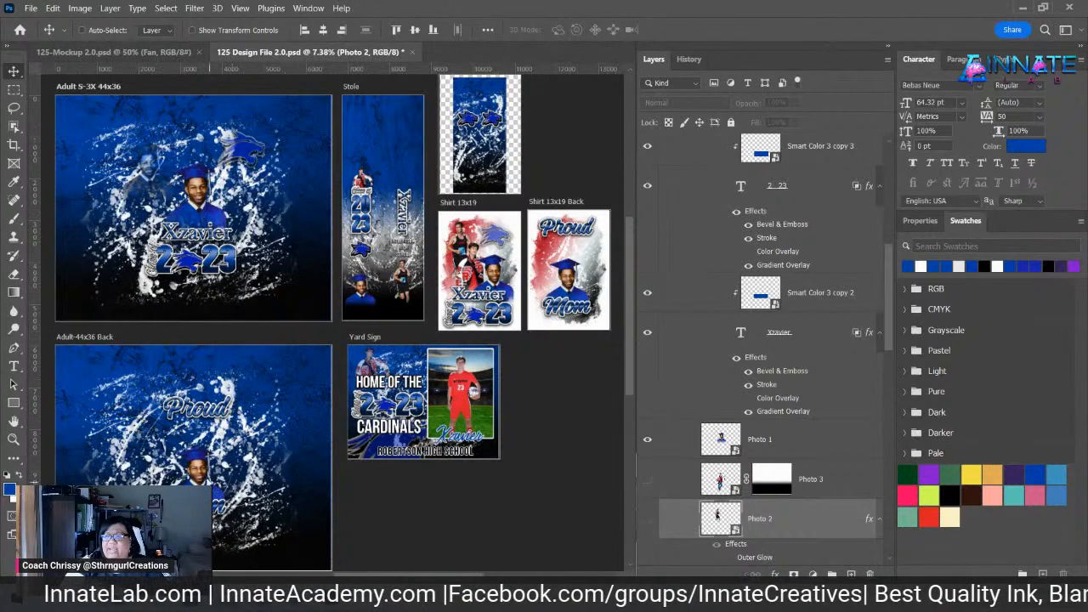
pyautogui.rightClick(206, 362)
pyautogui.rightClick(204, 361)
pyautogui.click(251, 392)
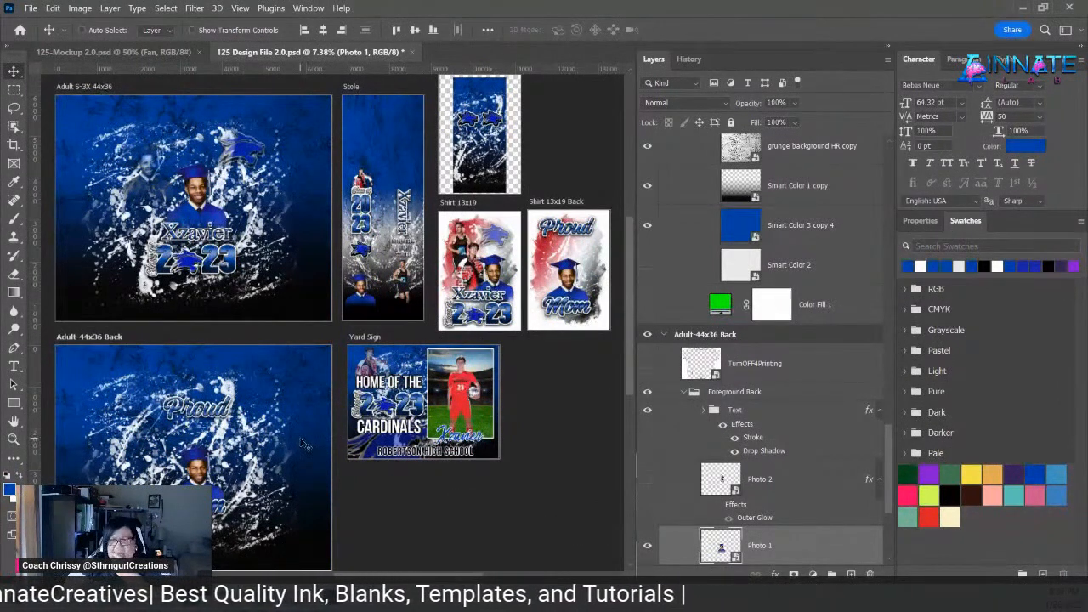
# - Hide the Foreground Back group on the Adult-44x36 back artwork
pyautogui.click(647, 392)
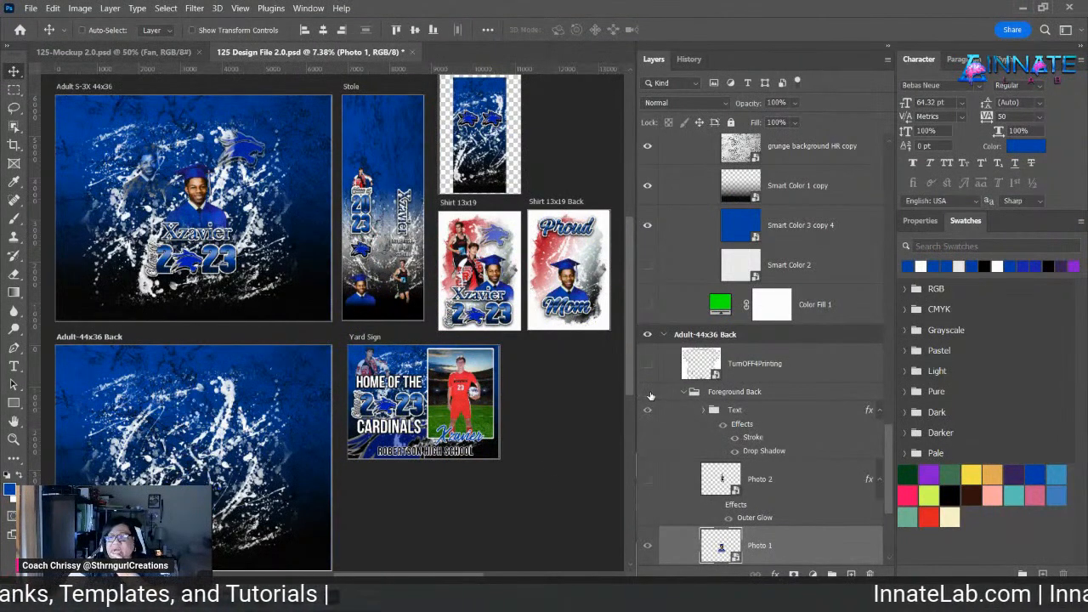
pyautogui.click(647, 393)
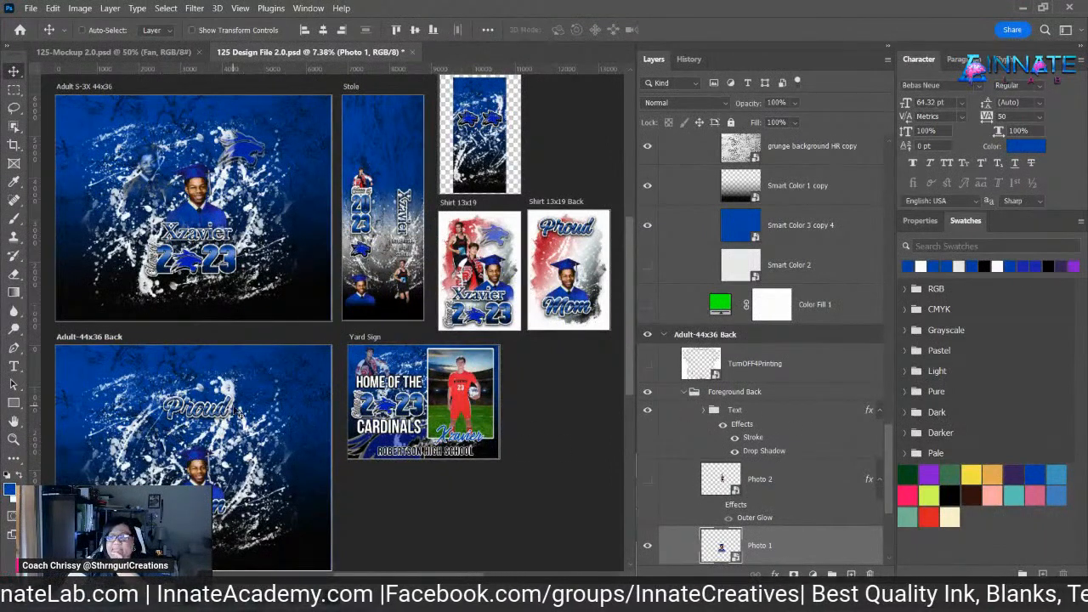
pyautogui.click(647, 391)
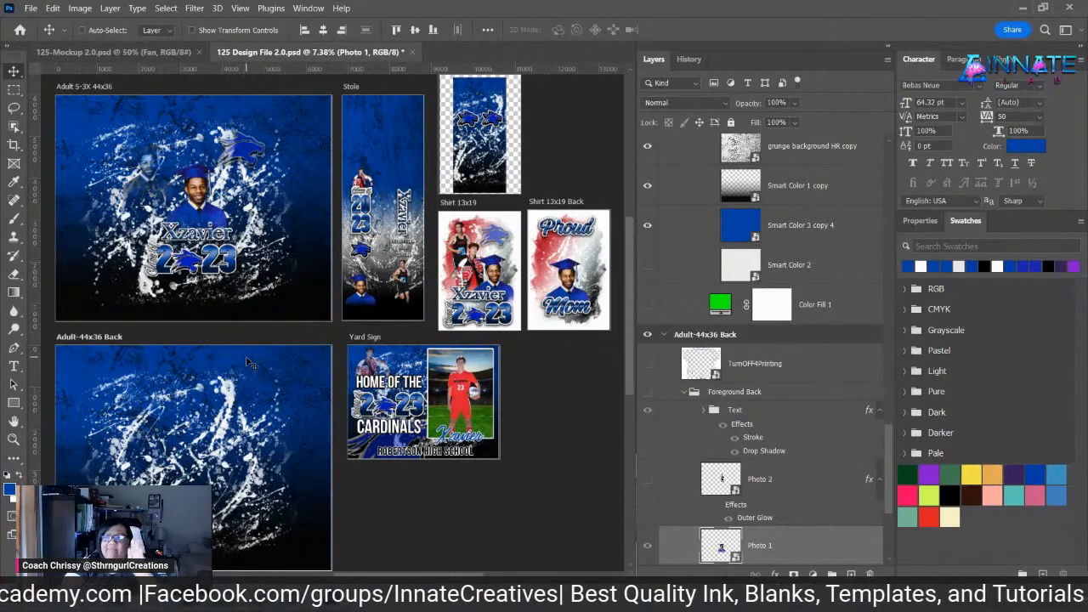
# - Select the front Xzavier name text layer for editing
pyautogui.rightClick(207, 236)
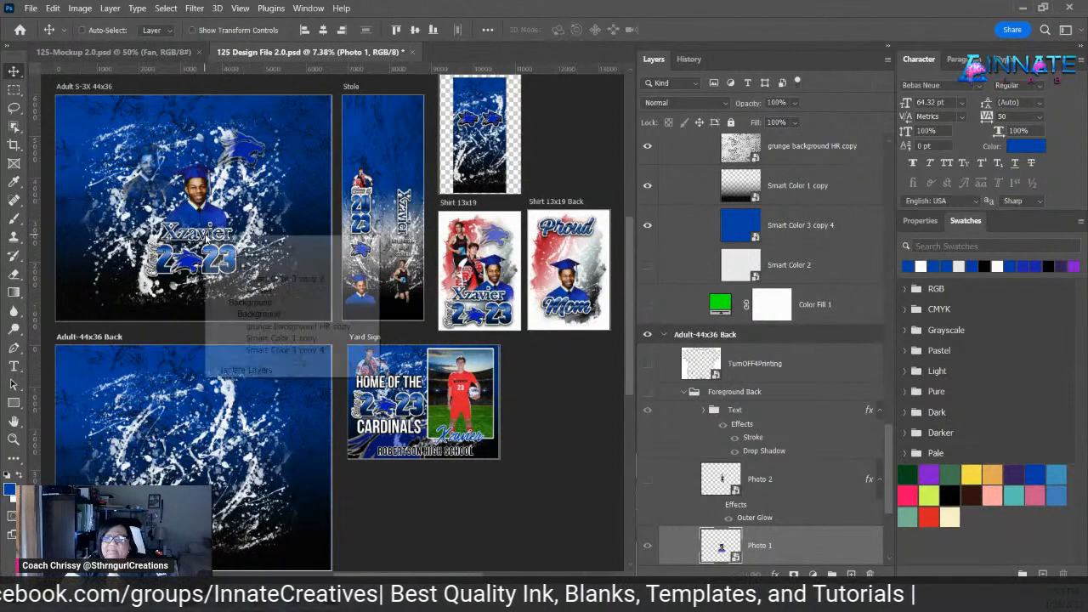
pyautogui.click(246, 292)
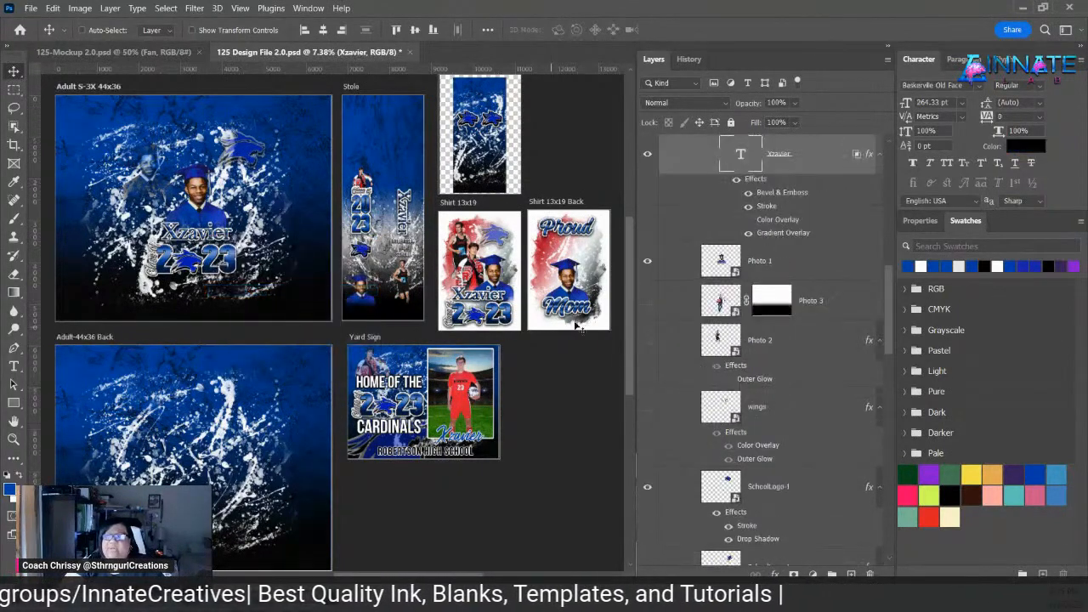
pyautogui.doubleClick(740, 155)
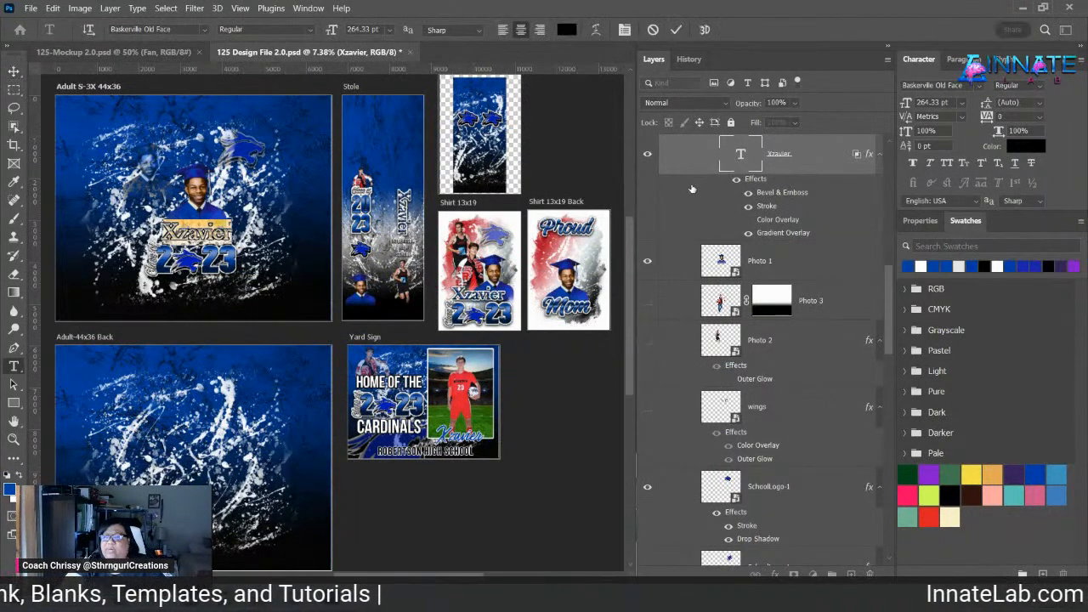
# - Replace Xzavier with DJ on the Adult S-3X front text, then on the stole's name text
pyautogui.write('DJ')
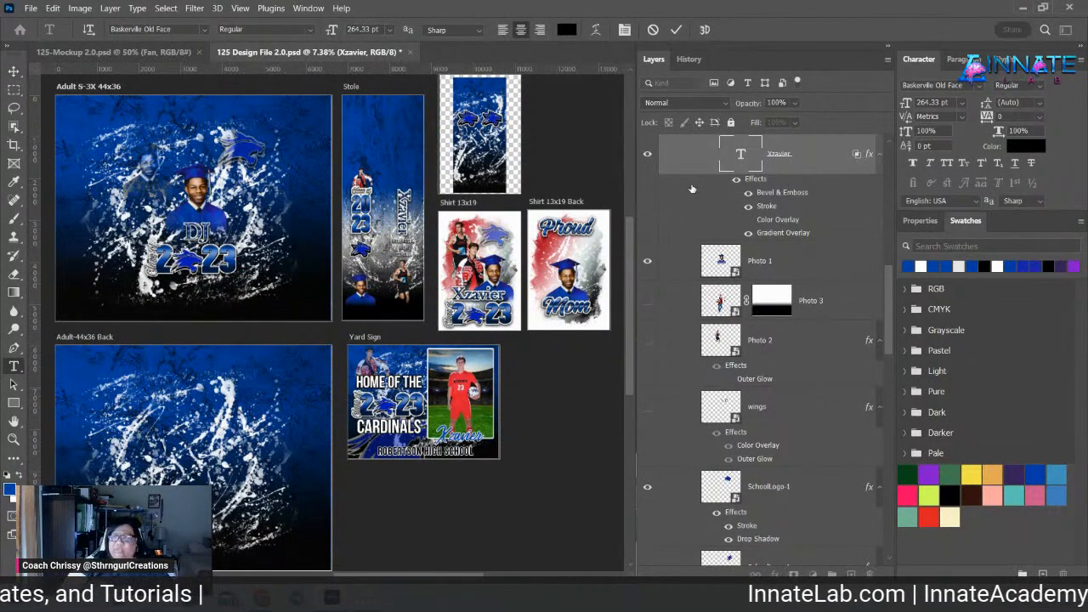
pyautogui.hotkey('ctrl', 'Return')
pyautogui.press('v')
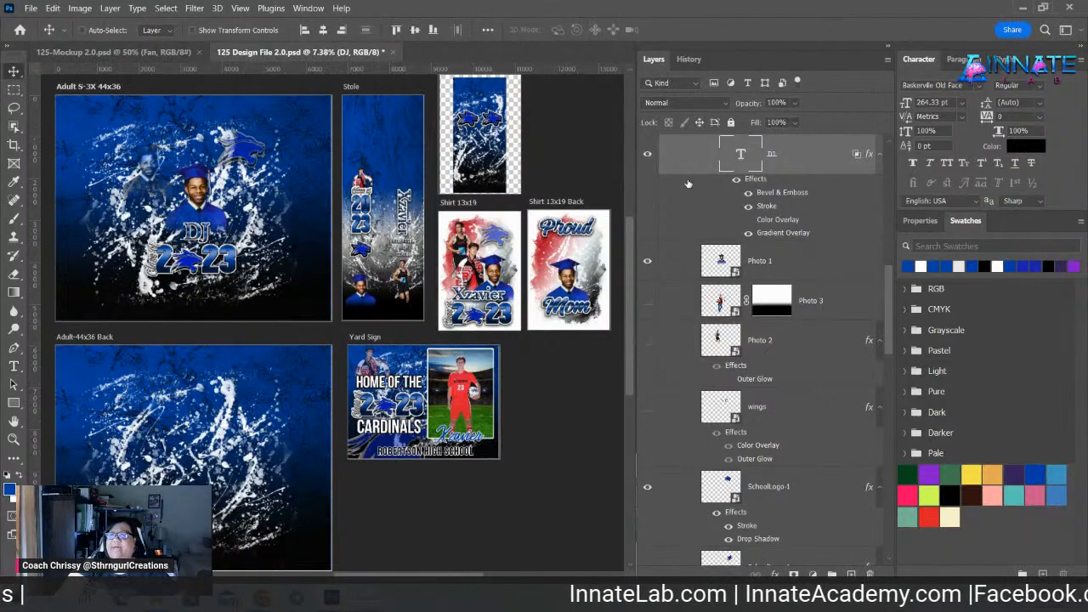
pyautogui.rightClick(407, 213)
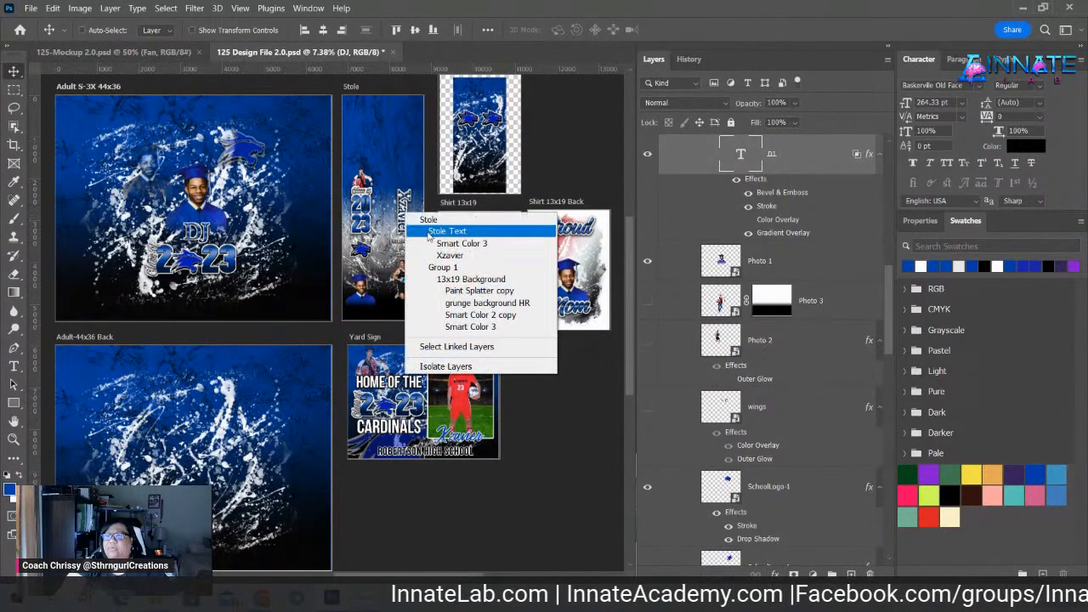
pyautogui.click(444, 256)
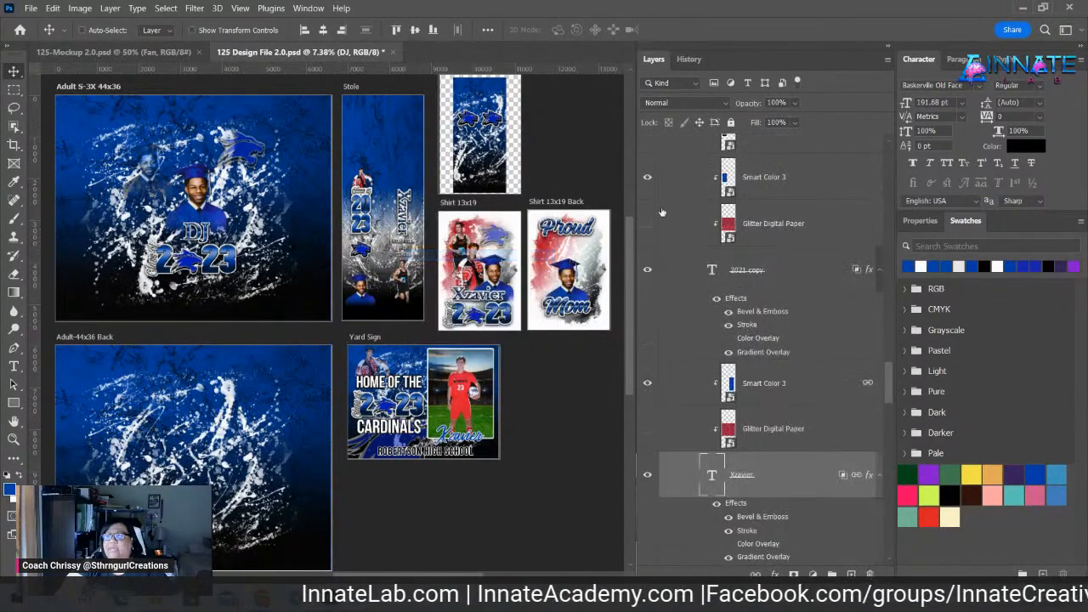
pyautogui.doubleClick(712, 476)
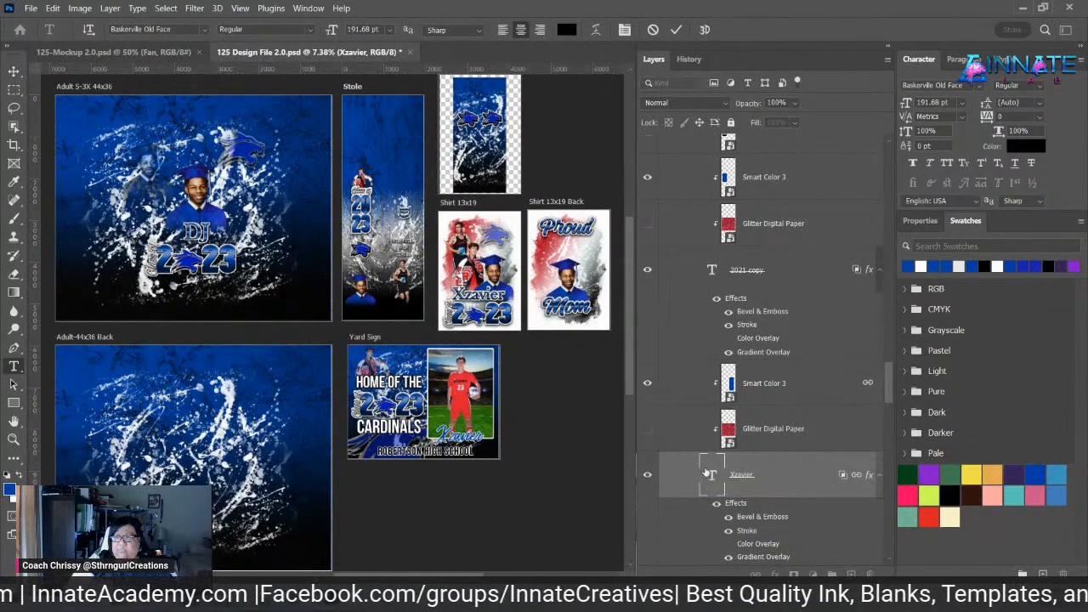
pyautogui.hotkey('ctrl', 'Return')
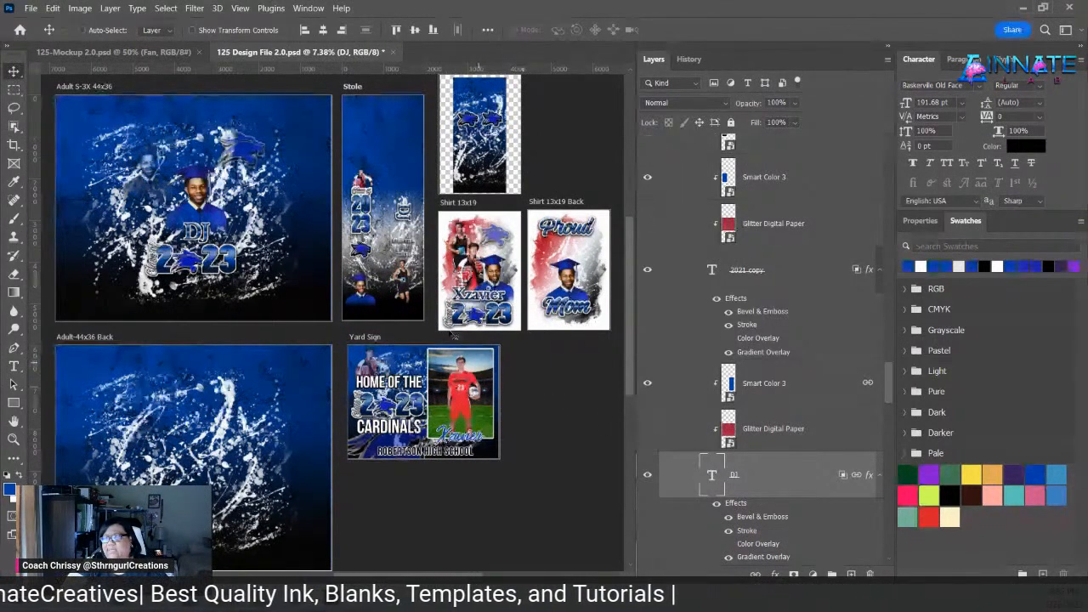
# - Hide the Photo 3 and Photo 2 player images on the stole
pyautogui.keyDown('ctrl'); pyautogui.click(363, 180); pyautogui.keyUp('ctrl')
pyautogui.click(648, 543)
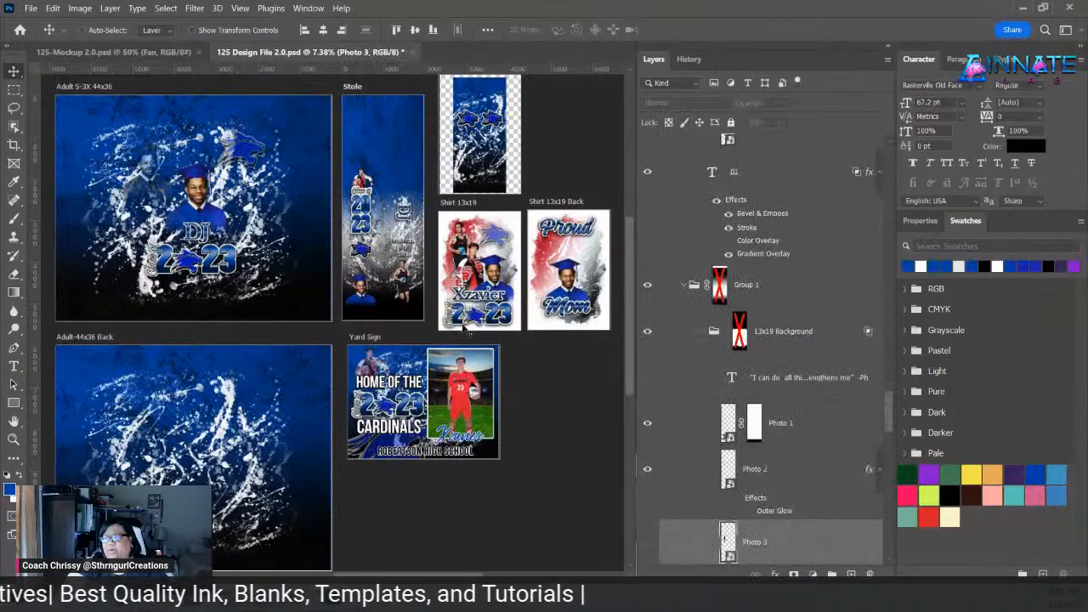
pyautogui.rightClick(407, 278)
pyautogui.click(460, 322)
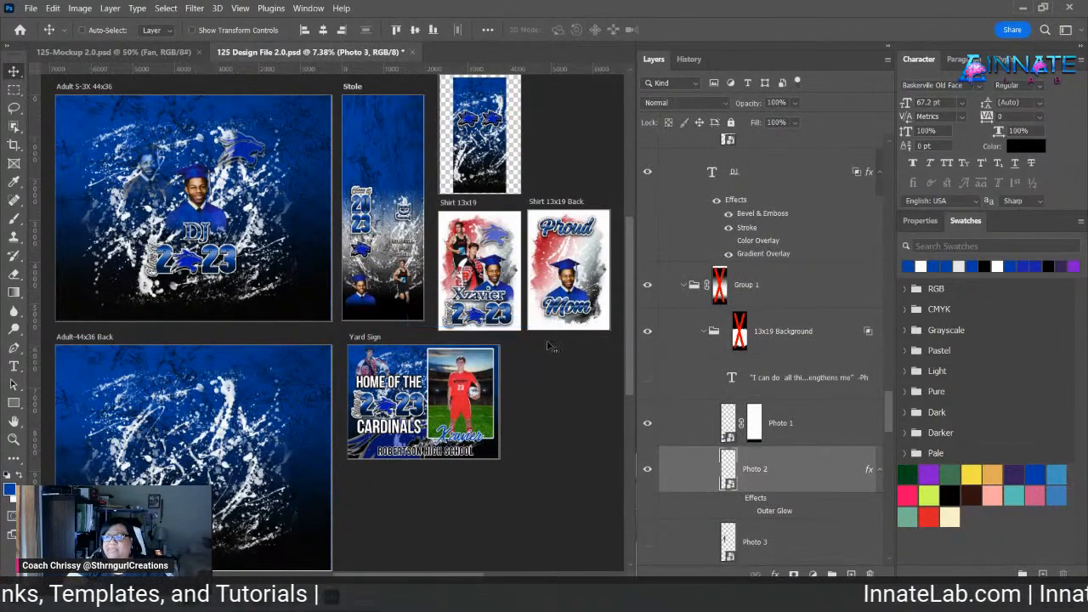
pyautogui.click(648, 469)
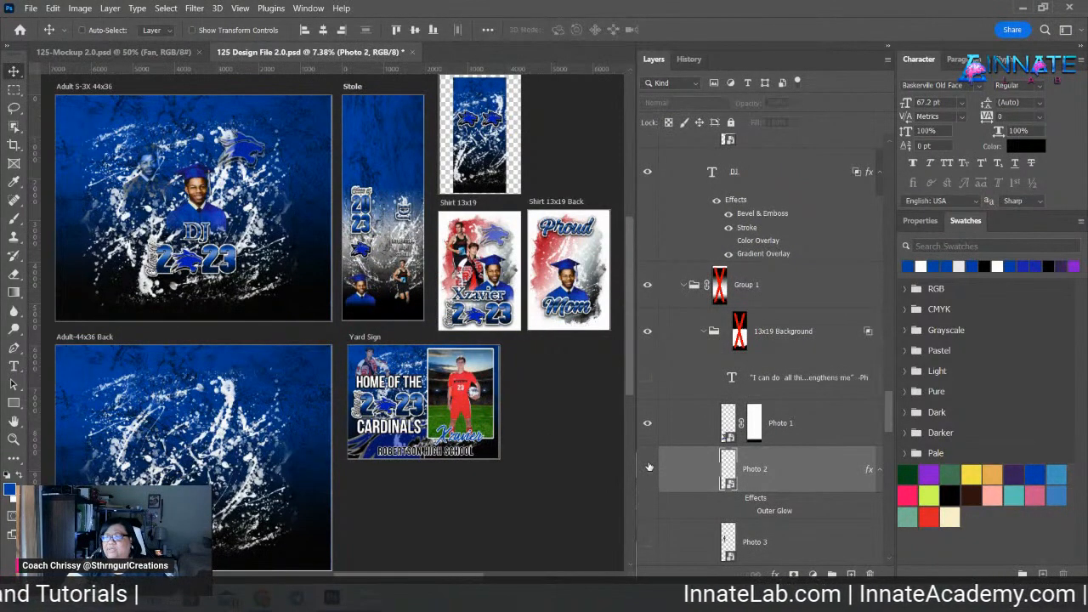
# - Hide the shirt's Photo 2 and Photo 3 players and move its graduate photo higher
pyautogui.rightClick(470, 262)
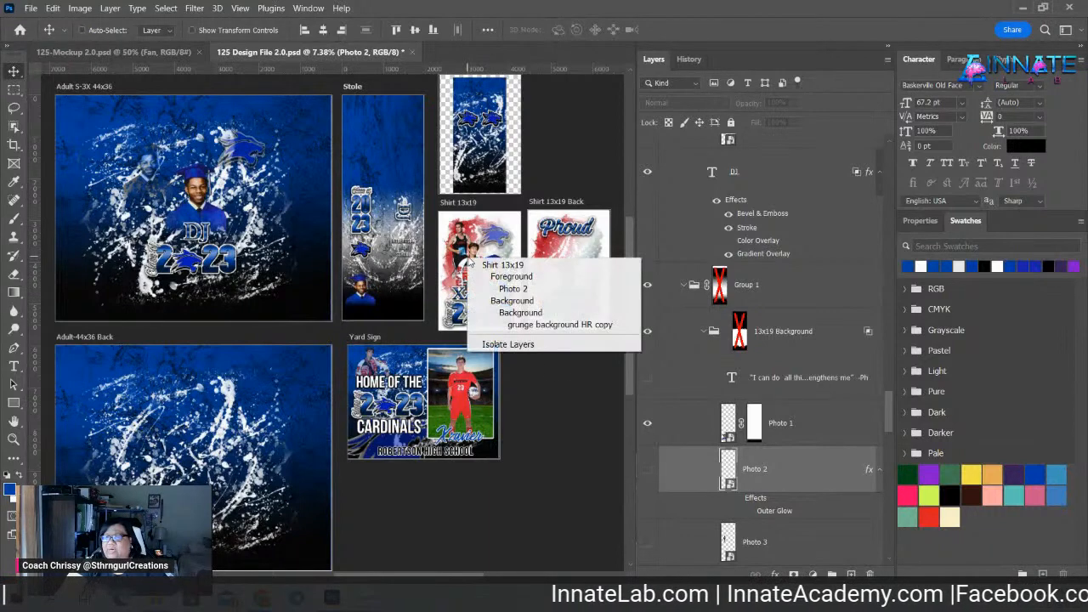
pyautogui.click(513, 288)
pyautogui.click(648, 516)
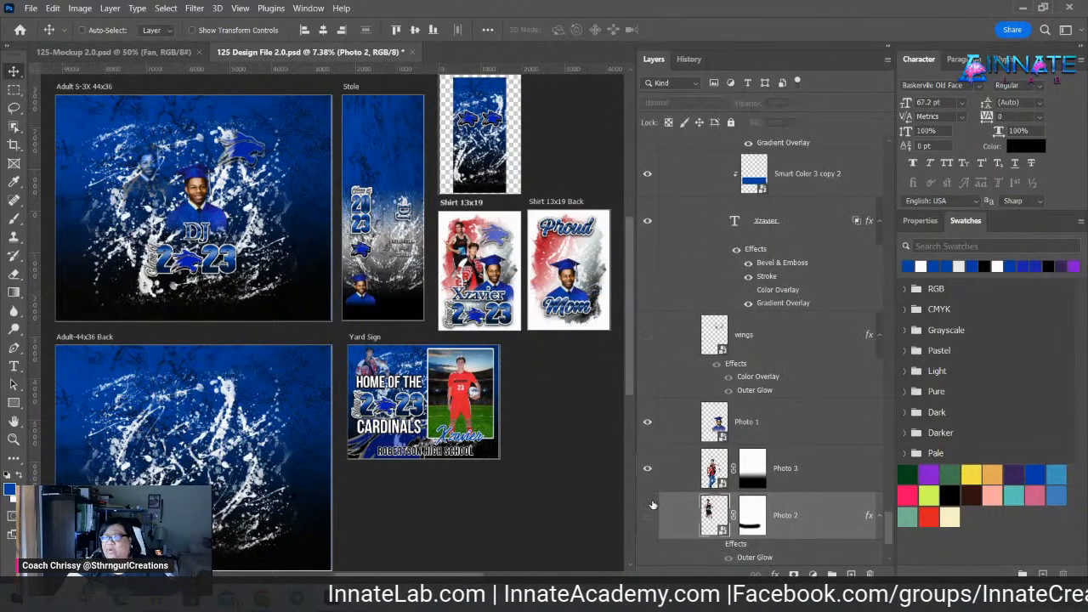
pyautogui.click(648, 469)
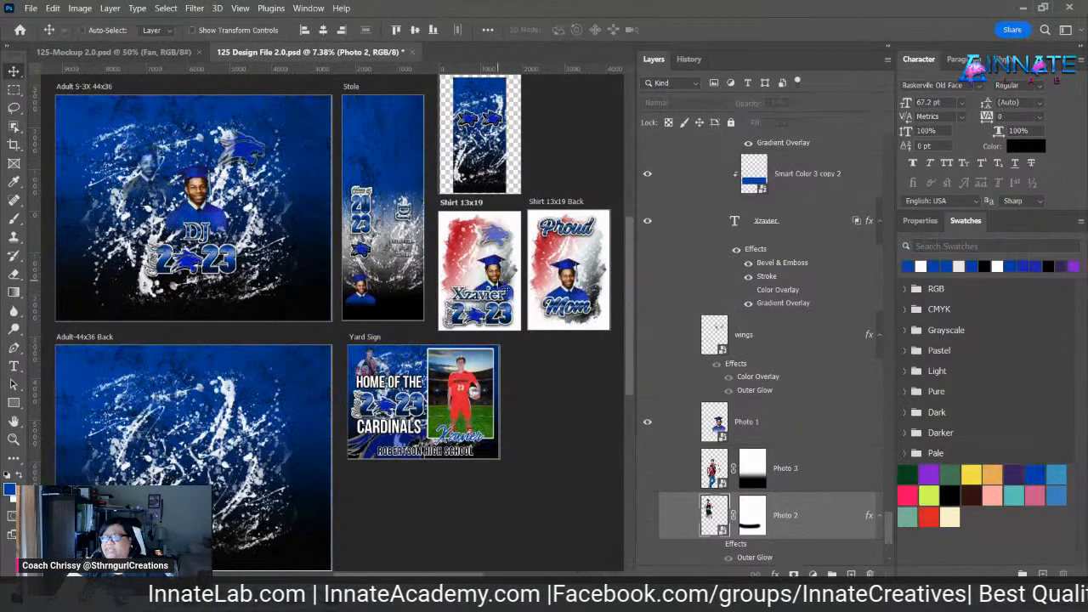
pyautogui.rightClick(502, 289)
pyautogui.click(510, 309)
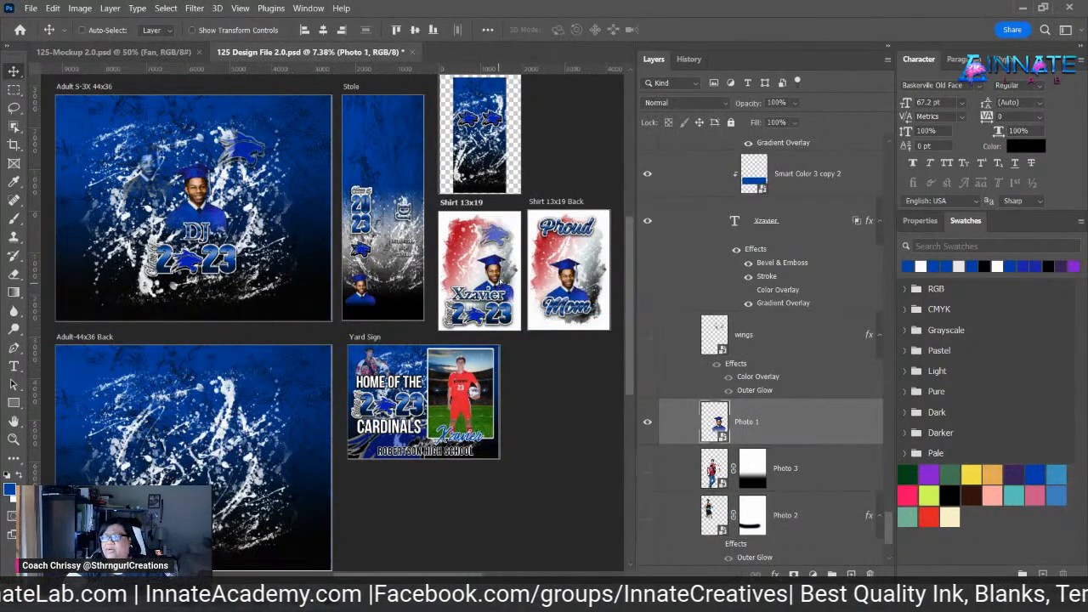
pyautogui.moveTo(501, 288); pyautogui.dragTo(506, 234)
# - Change the Shirt 13x19 name text from Xzavier to DJ
pyautogui.rightClick(497, 297)
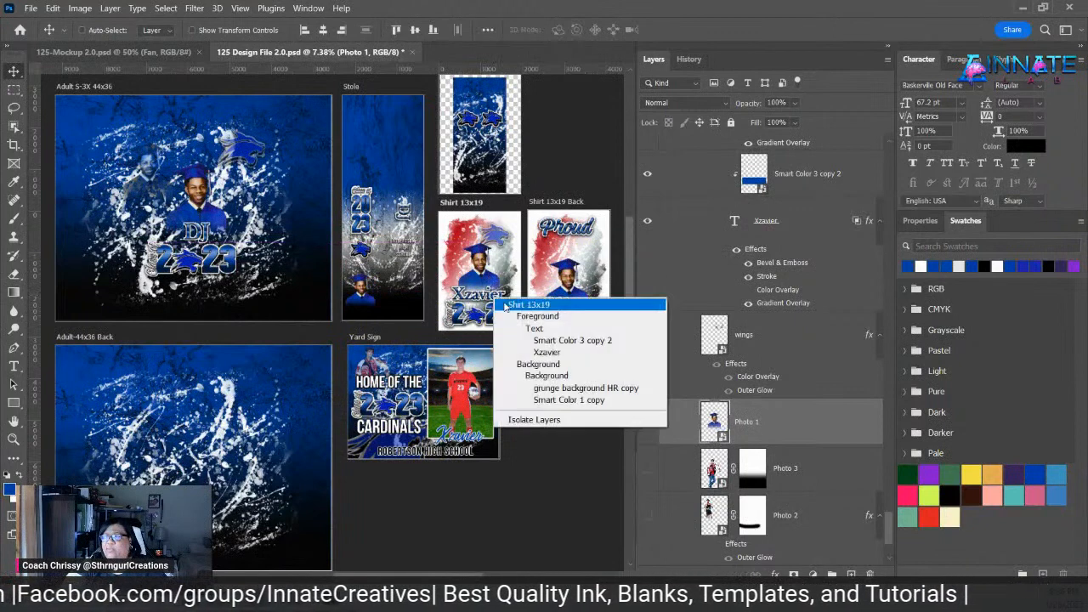
pyautogui.click(548, 352)
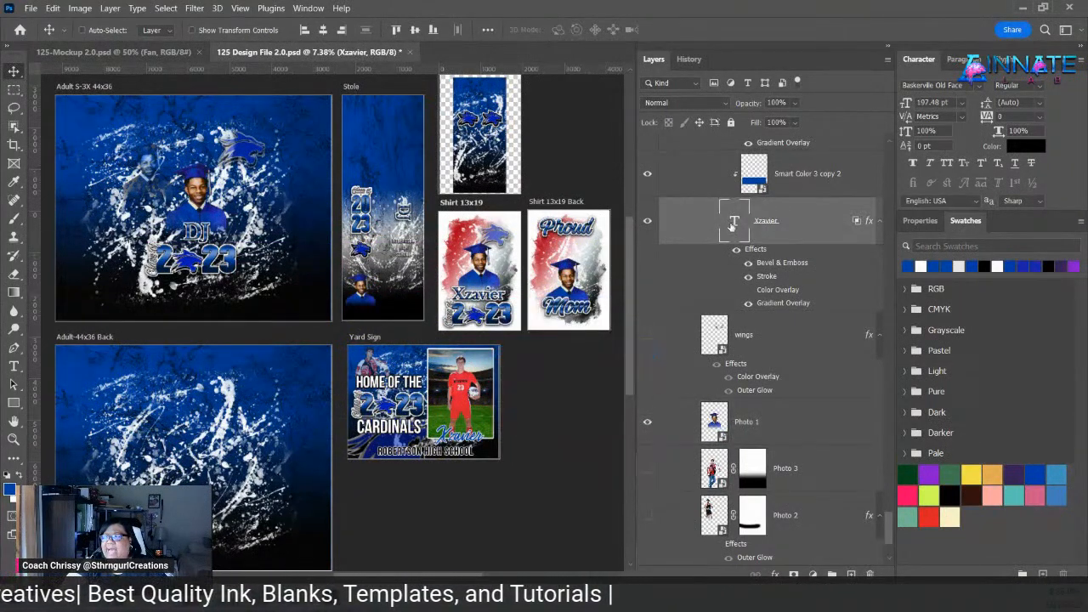
pyautogui.doubleClick(734, 221)
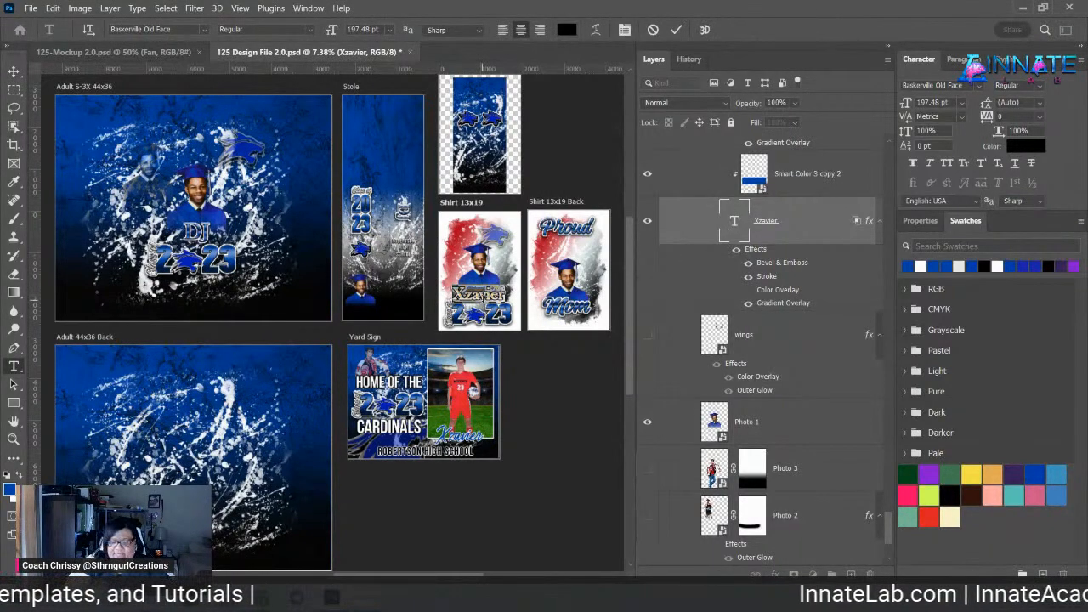
pyautogui.write('DJ')
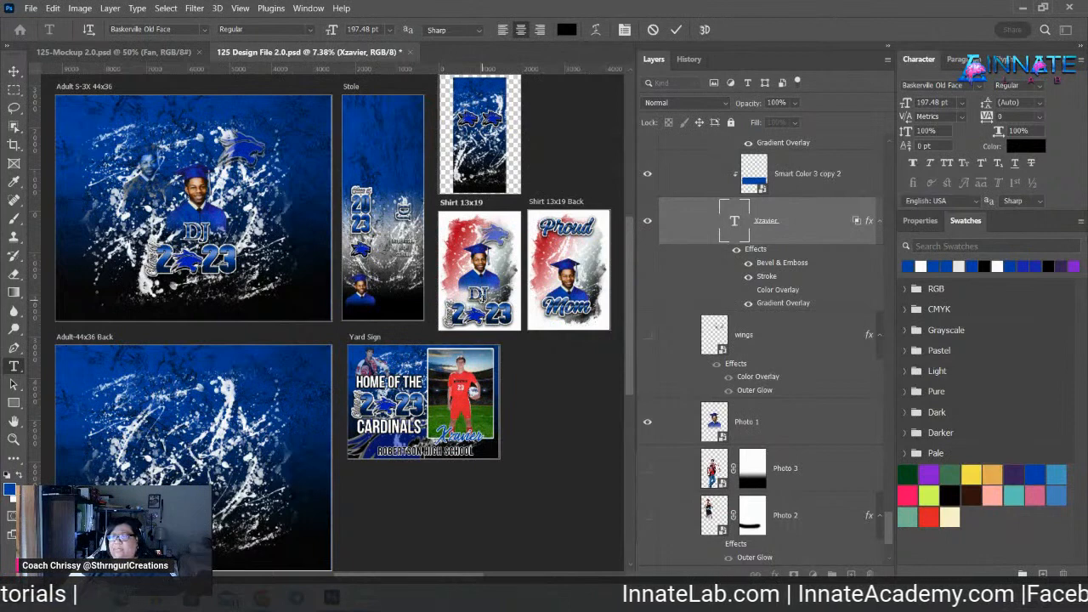
pyautogui.hotkey('ctrl', 'Return')
# - Change the grunge background HR copy layer's Gradient Overlay red stop to blue sampled from the artwork
pyautogui.press('v')
pyautogui.rightClick(459, 253)
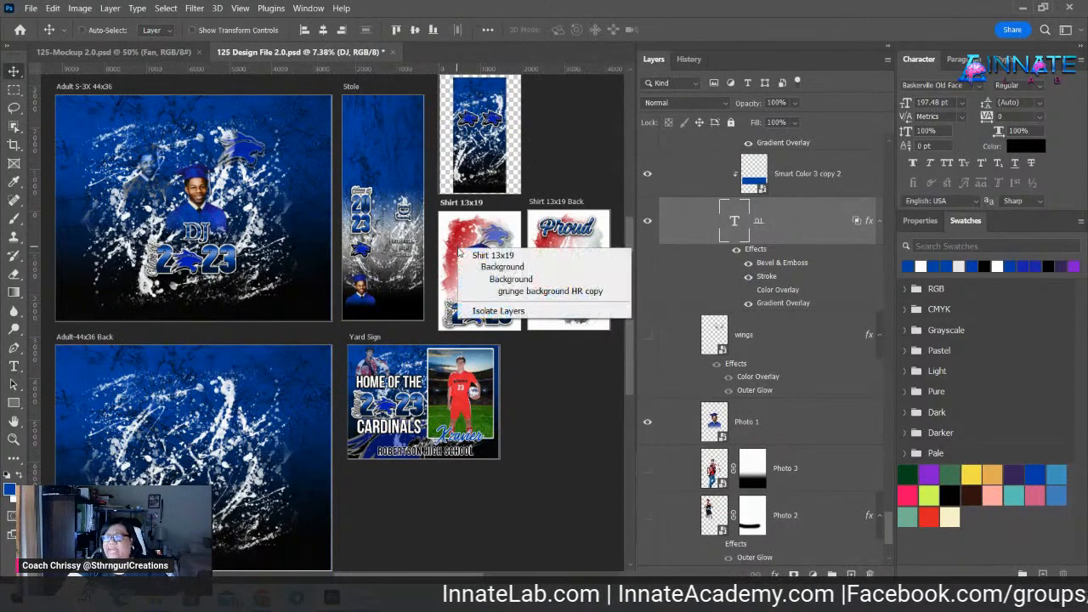
pyautogui.click(515, 291)
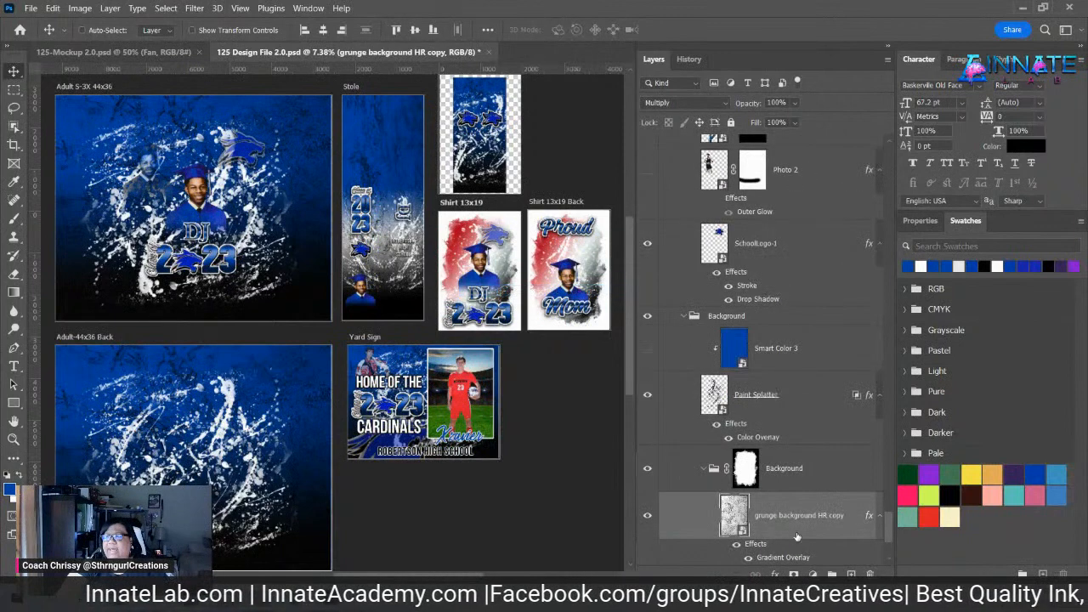
pyautogui.scroll(-2, 791, 532)
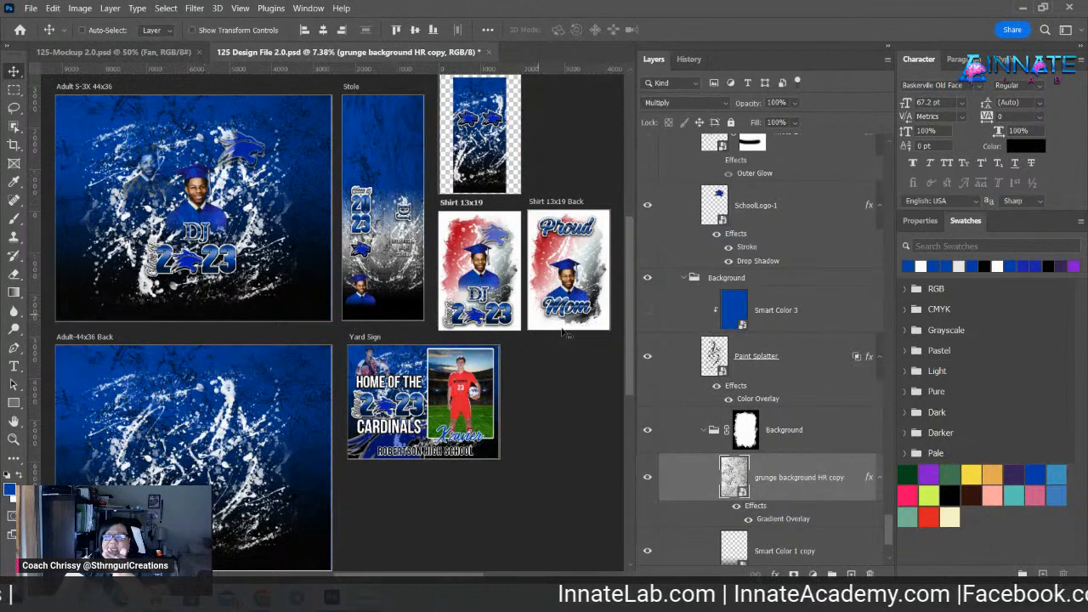
pyautogui.doubleClick(765, 521)
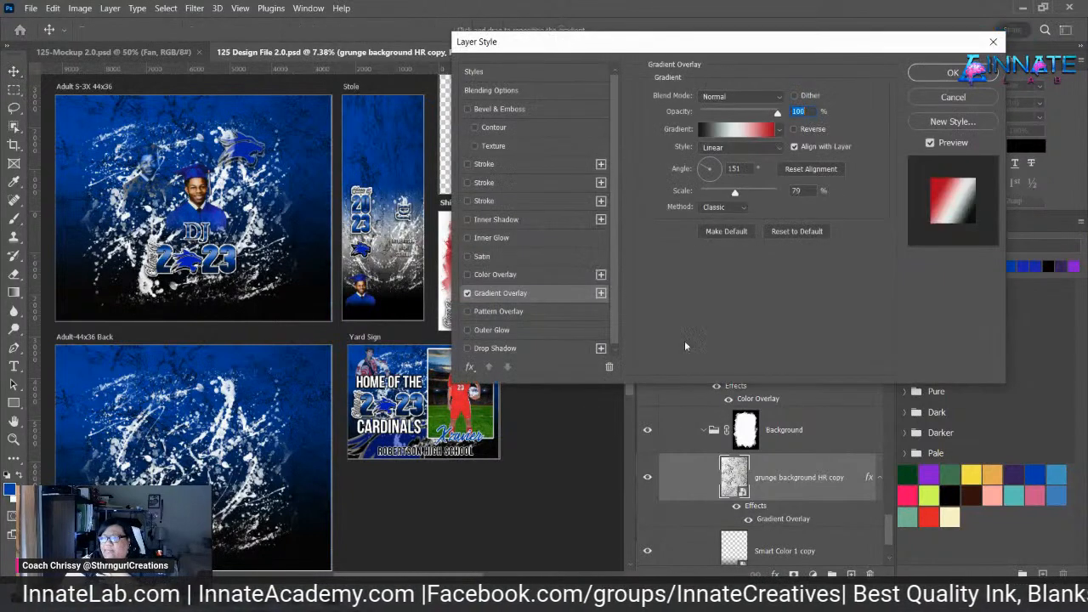
pyautogui.click(721, 131)
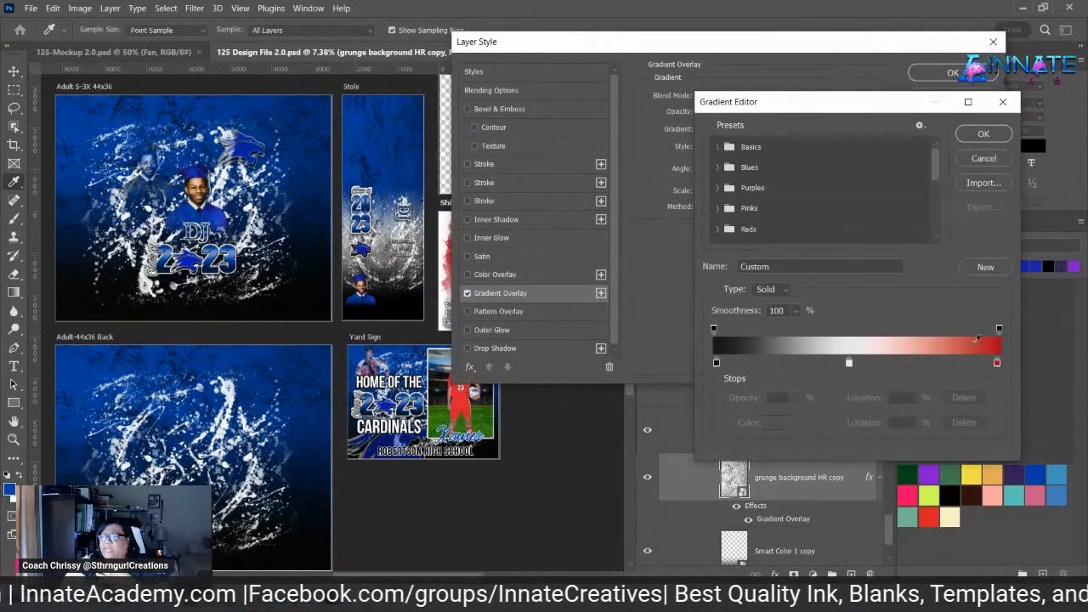
pyautogui.click(996, 363)
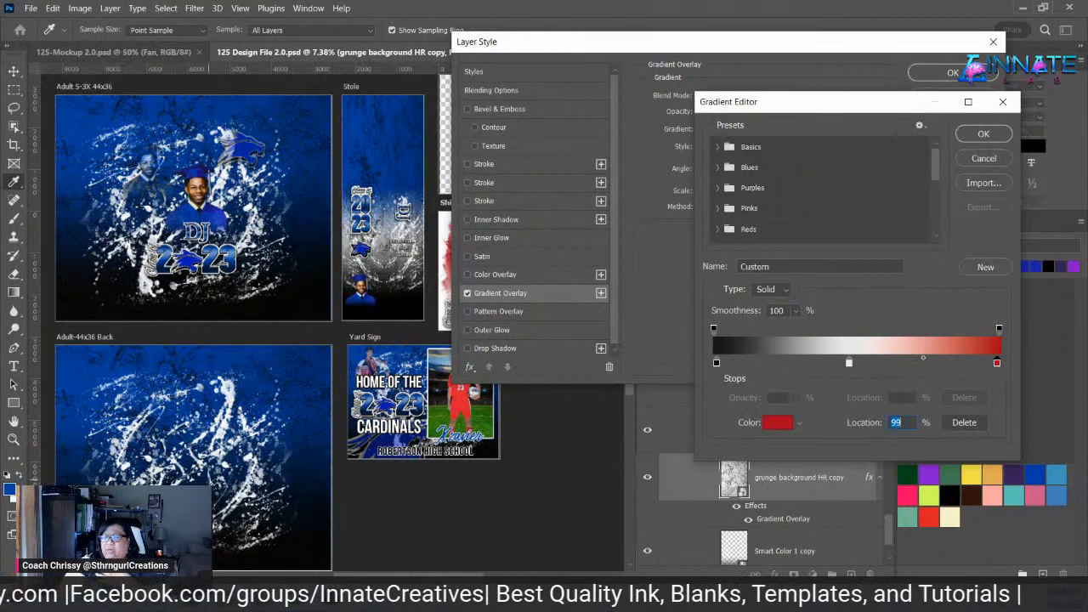
pyautogui.click(371, 384)
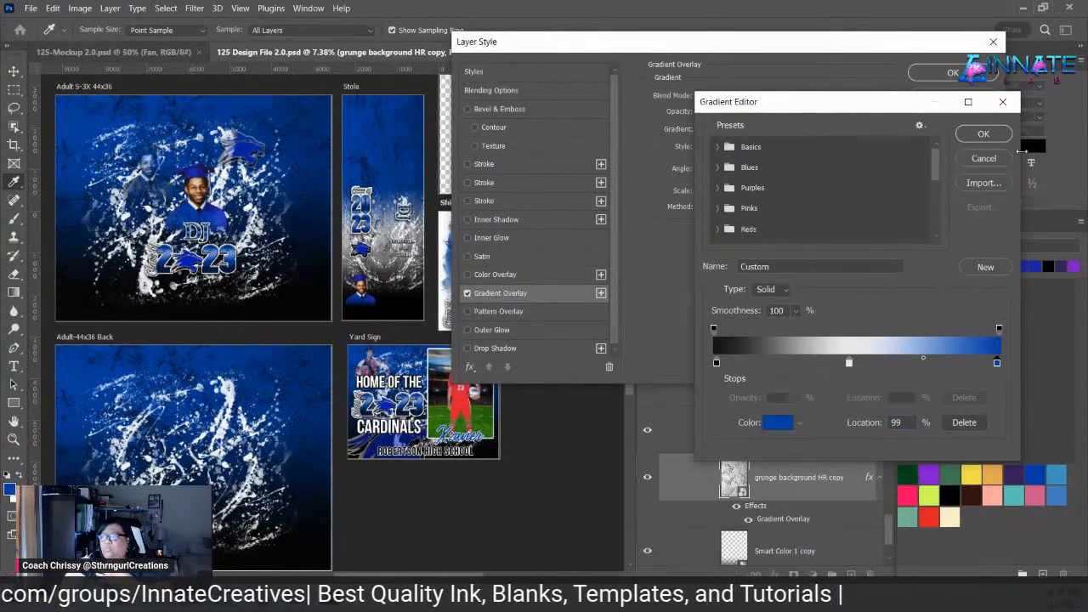
pyautogui.click(983, 134)
pyautogui.click(953, 73)
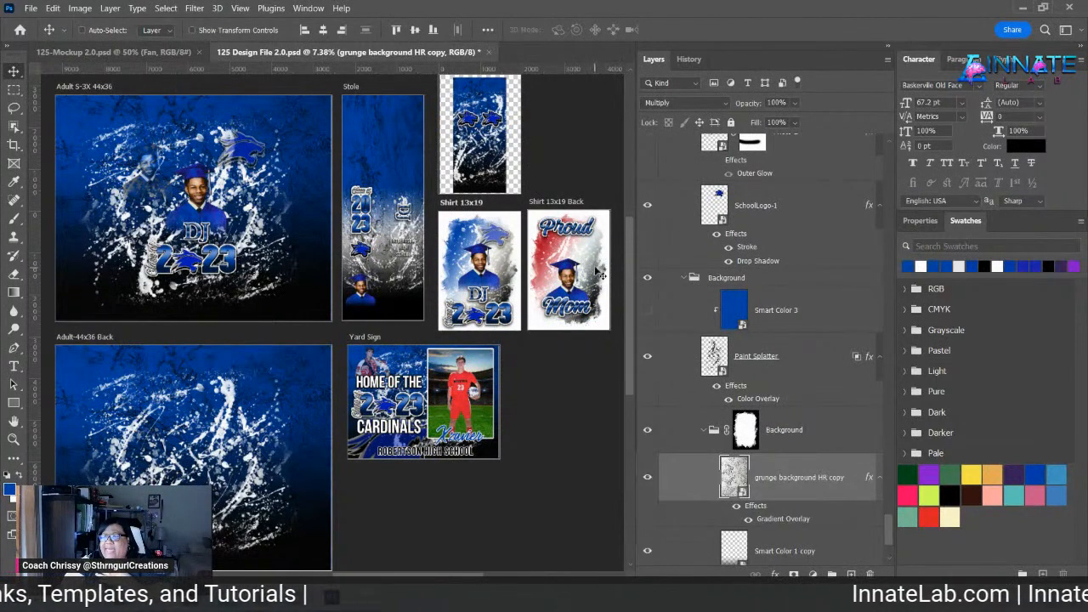
# - Copy the blue grunge layer style onto the Shirt 13x19 Back grunge layer, then select the yard sign's Photo 1
pyautogui.rightClick(832, 459)
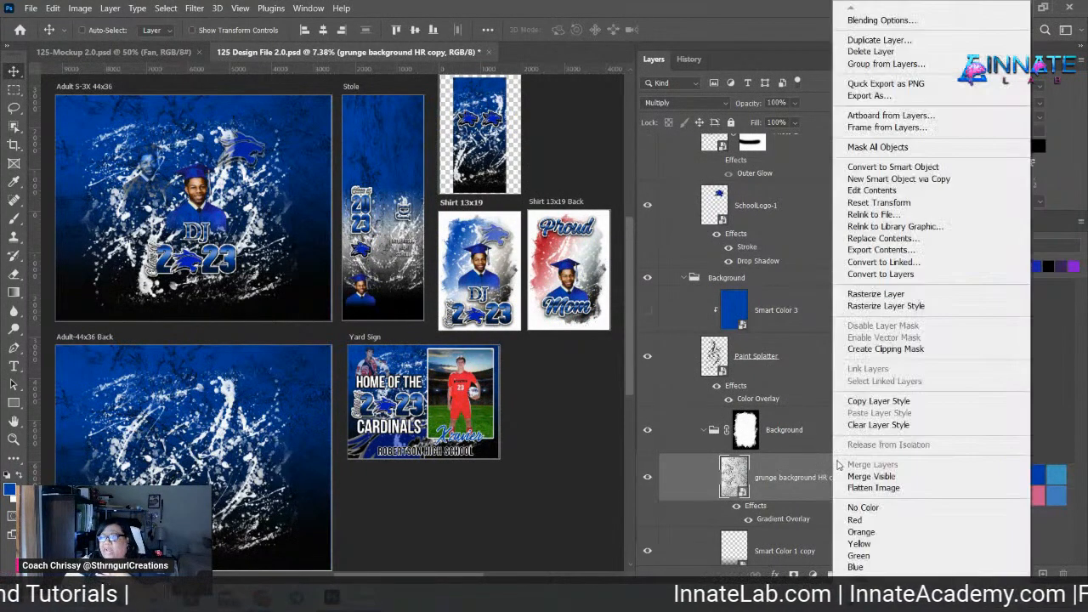
pyautogui.click(895, 403)
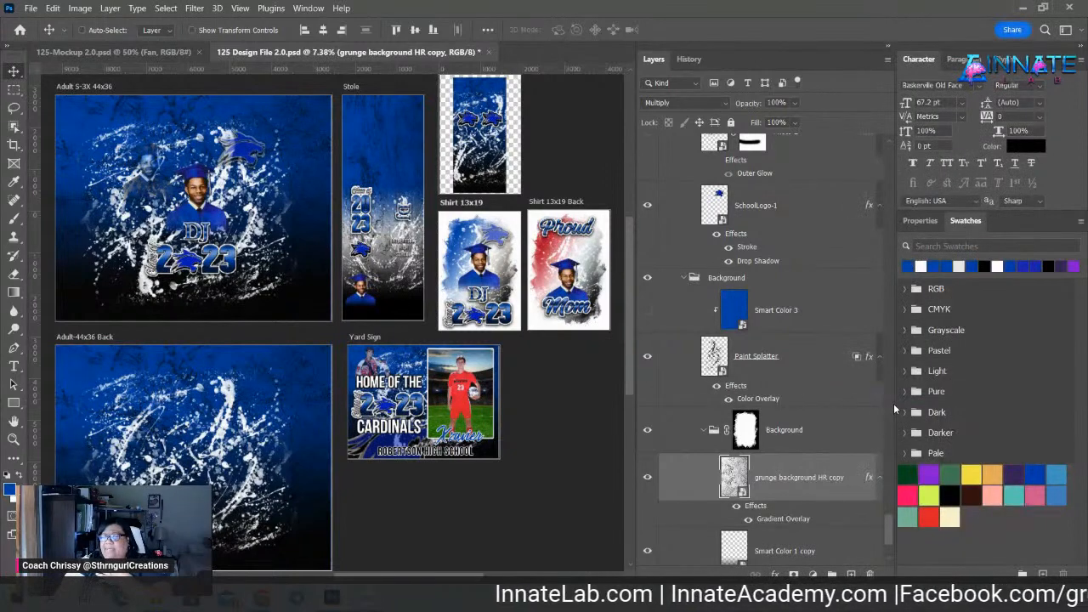
pyautogui.rightClick(592, 270)
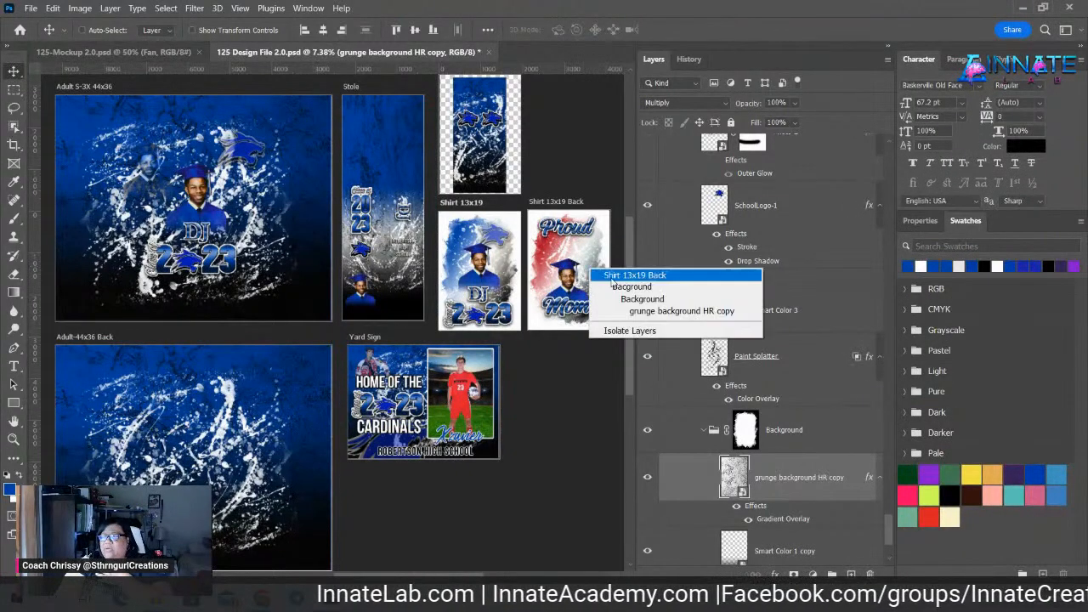
pyautogui.click(649, 312)
pyautogui.rightClick(836, 516)
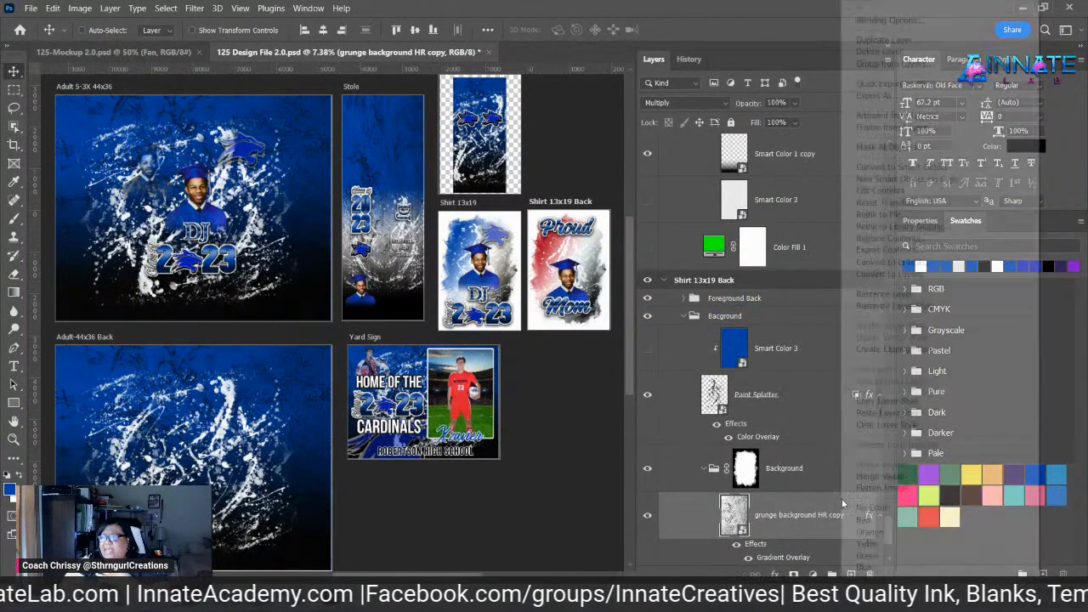
pyautogui.click(912, 414)
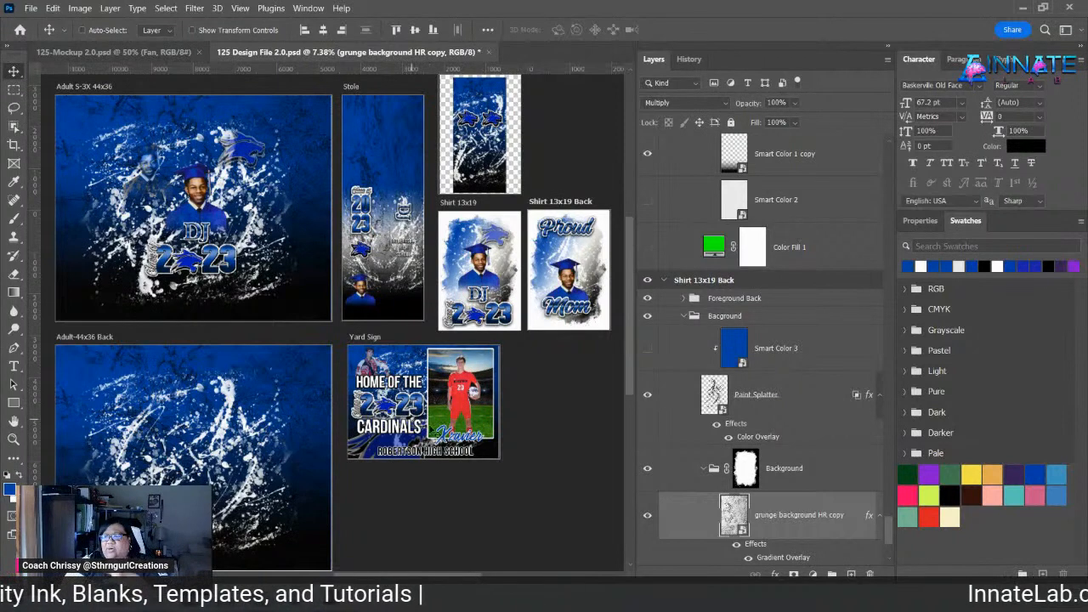
pyautogui.rightClick(457, 396)
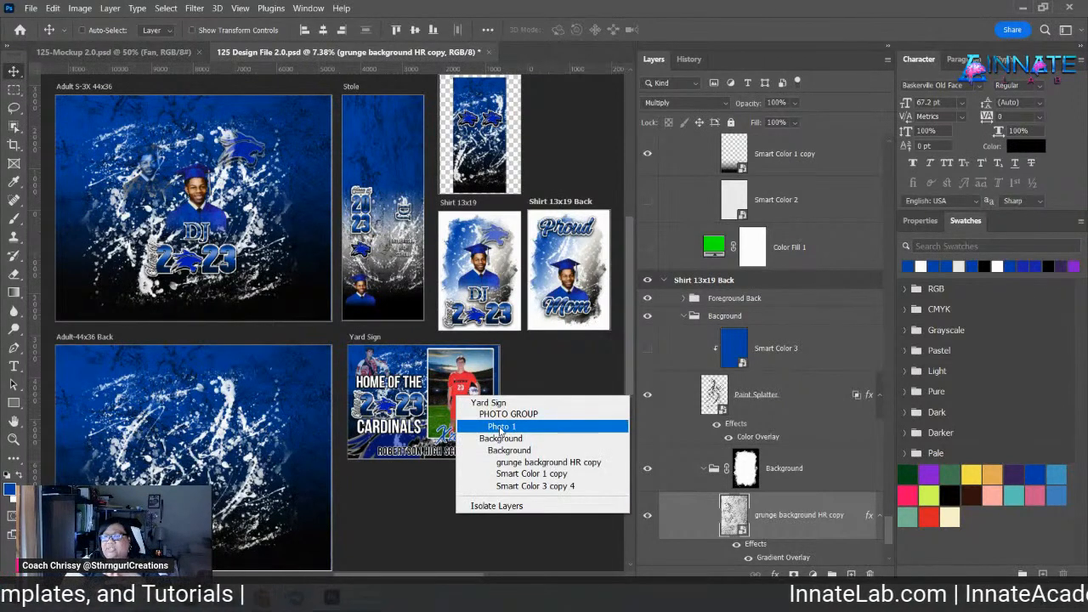
pyautogui.click(500, 427)
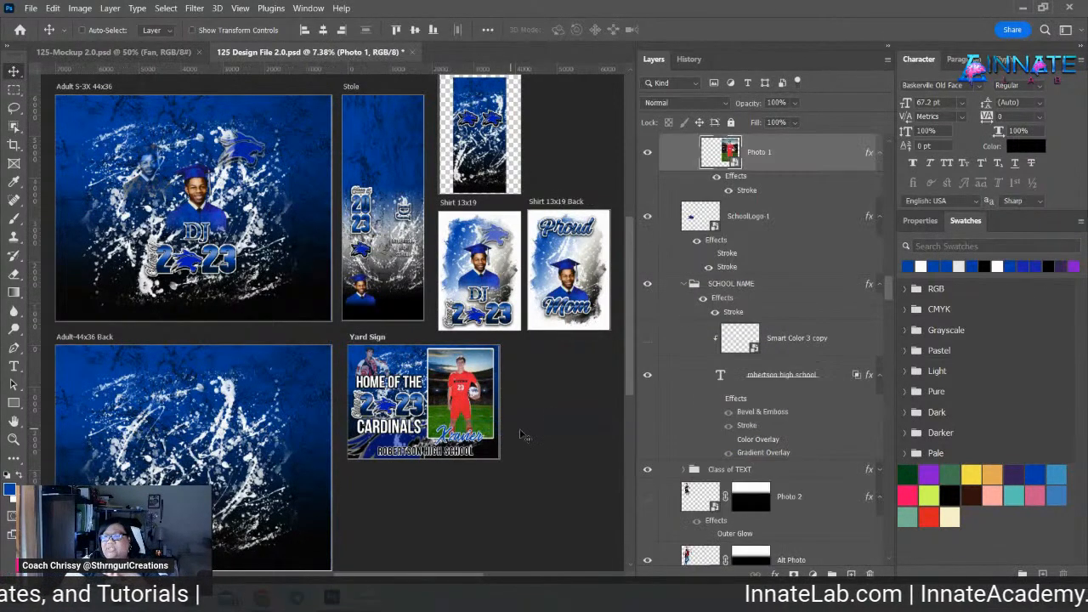
# - Open the yard sign's photo smart object and place DJ 2 from Desktop > Live Content > Graduation Fans 1.26.23
pyautogui.doubleClick(721, 151)
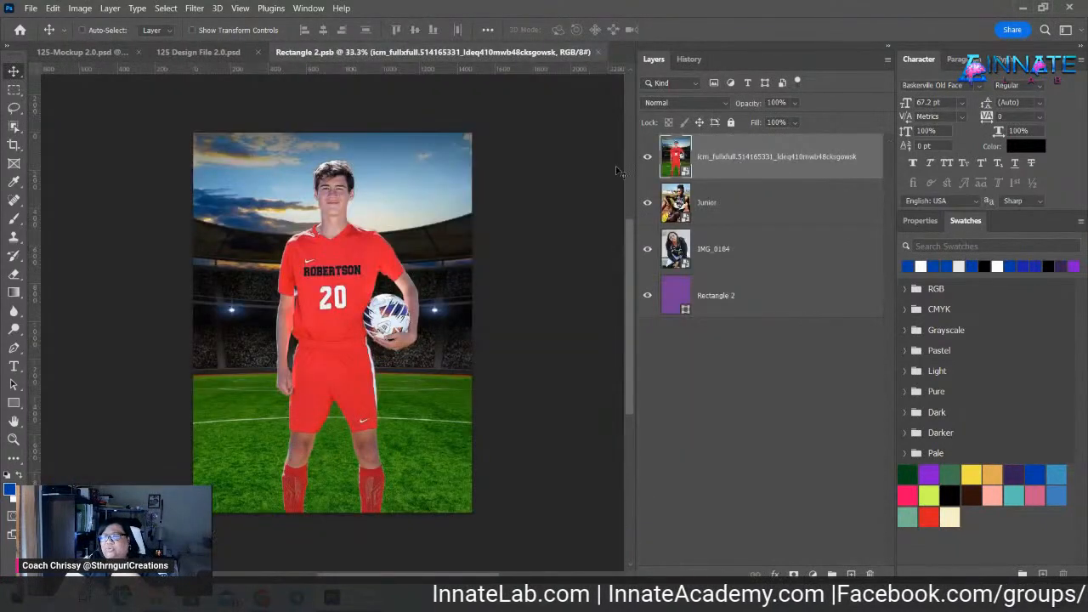
pyautogui.click(31, 8)
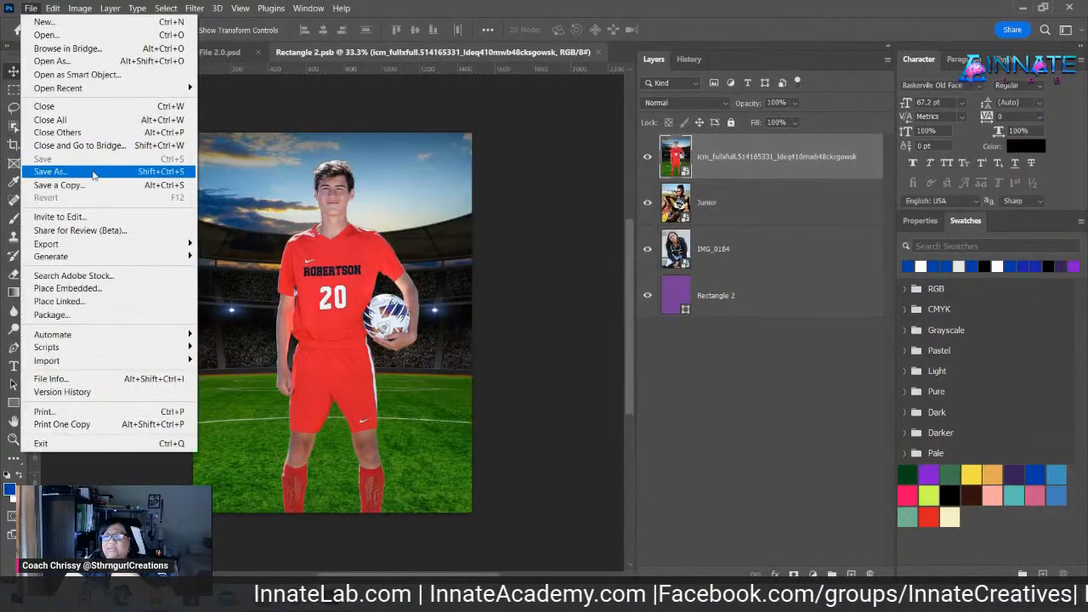
pyautogui.click(103, 289)
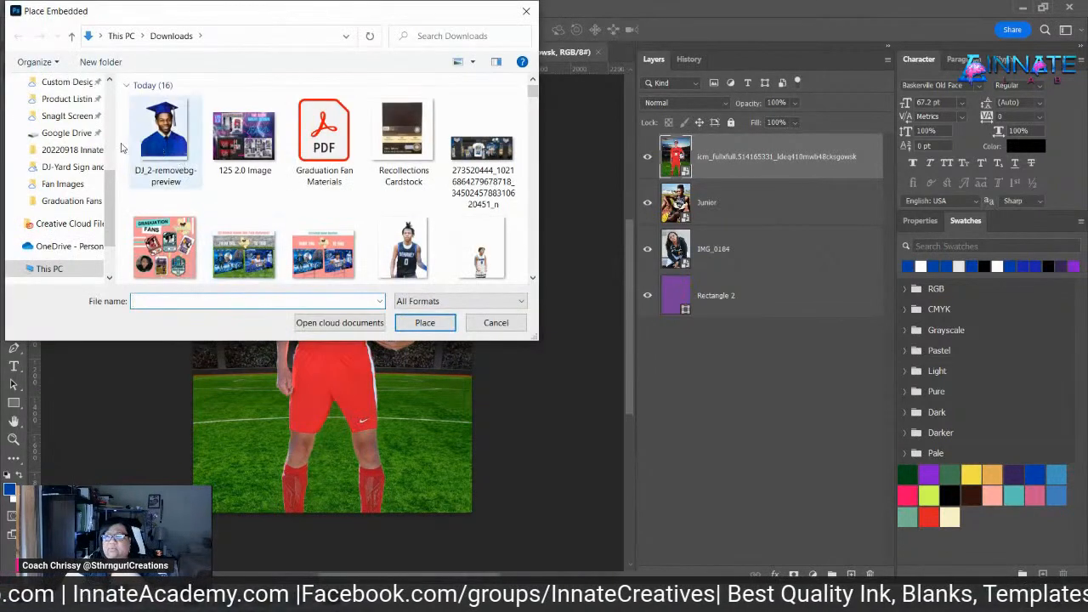
pyautogui.scroll(10, 85, 127)
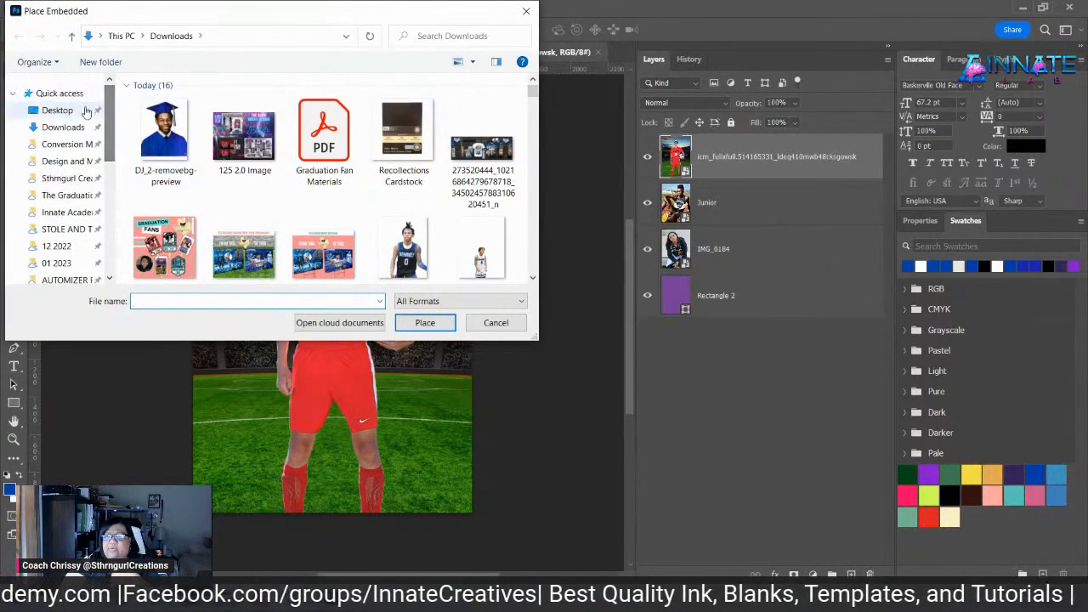
pyautogui.click(86, 112)
pyautogui.doubleClick(322, 119)
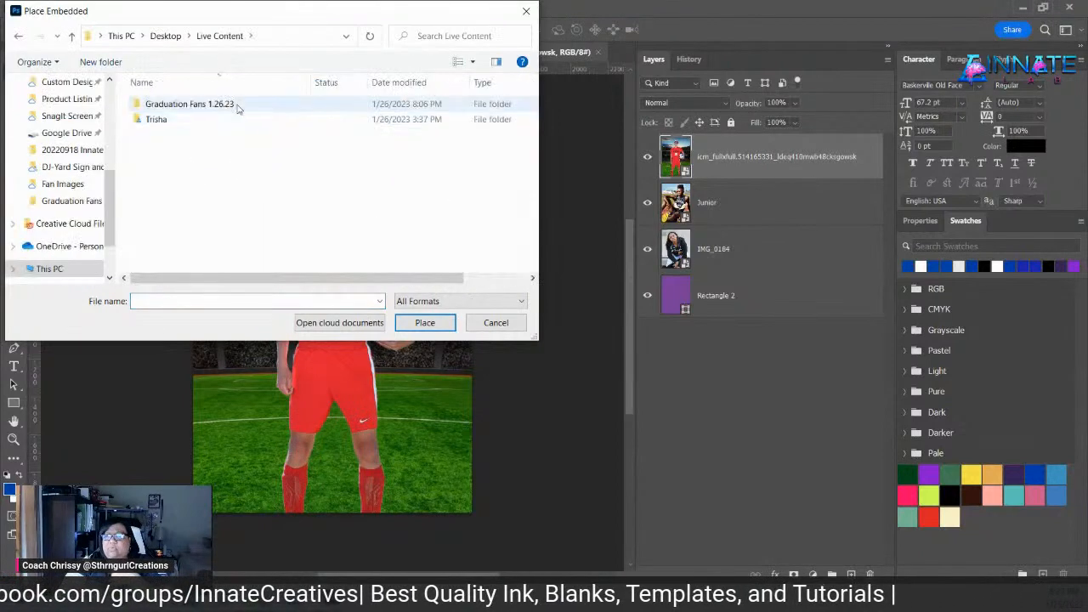
pyautogui.doubleClick(238, 106)
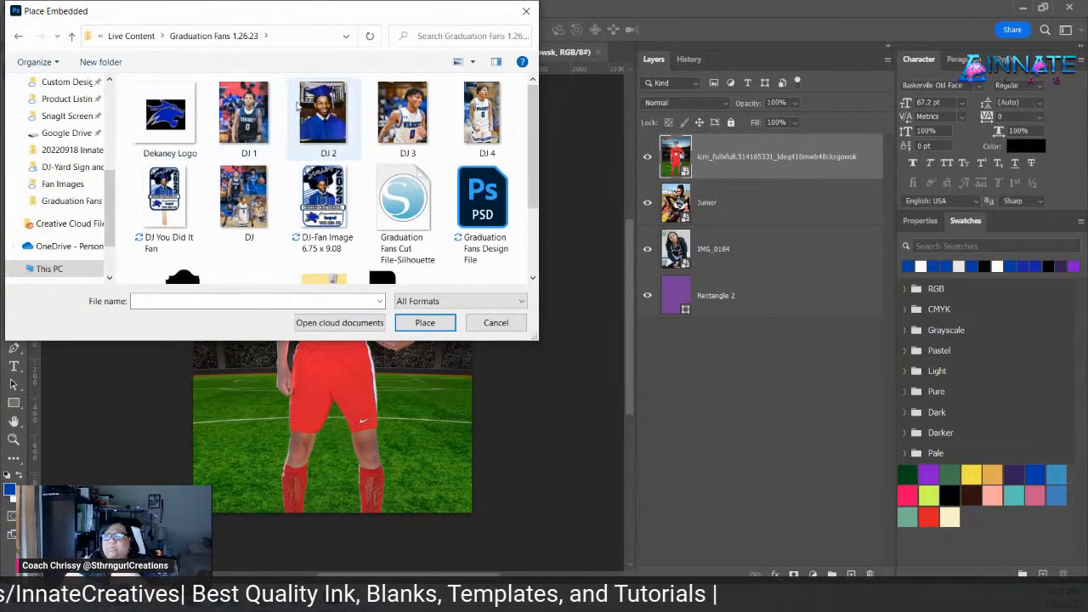
pyautogui.click(297, 104)
pyautogui.click(423, 321)
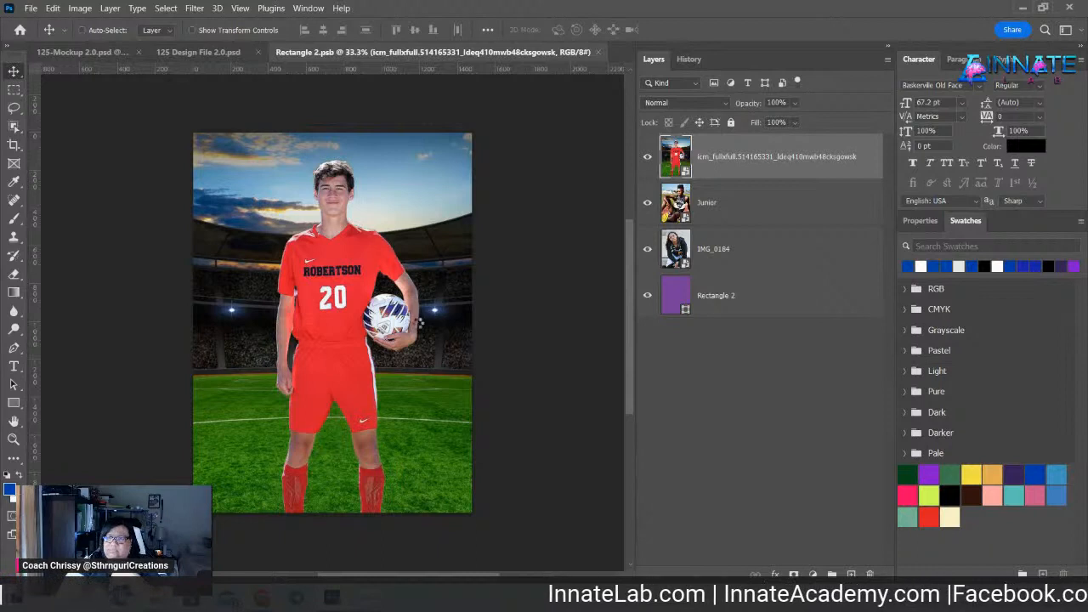
# - Commit the placed DJ 2 photo and close the Rectangle 2 smart object
pyautogui.hotkey('ctrl', 't')
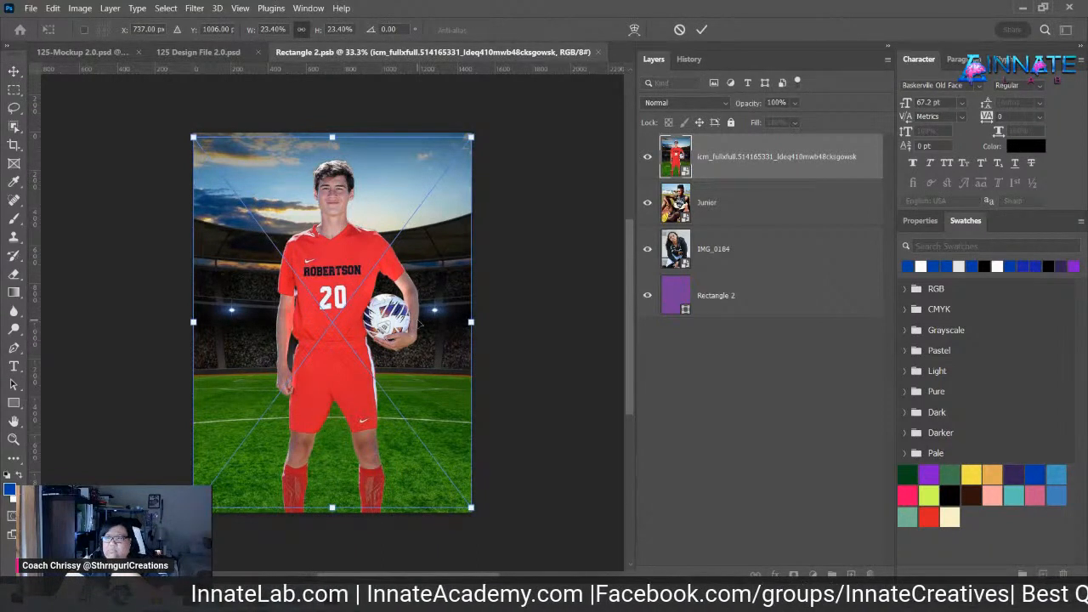
pyautogui.press('Return')
pyautogui.press('Return')
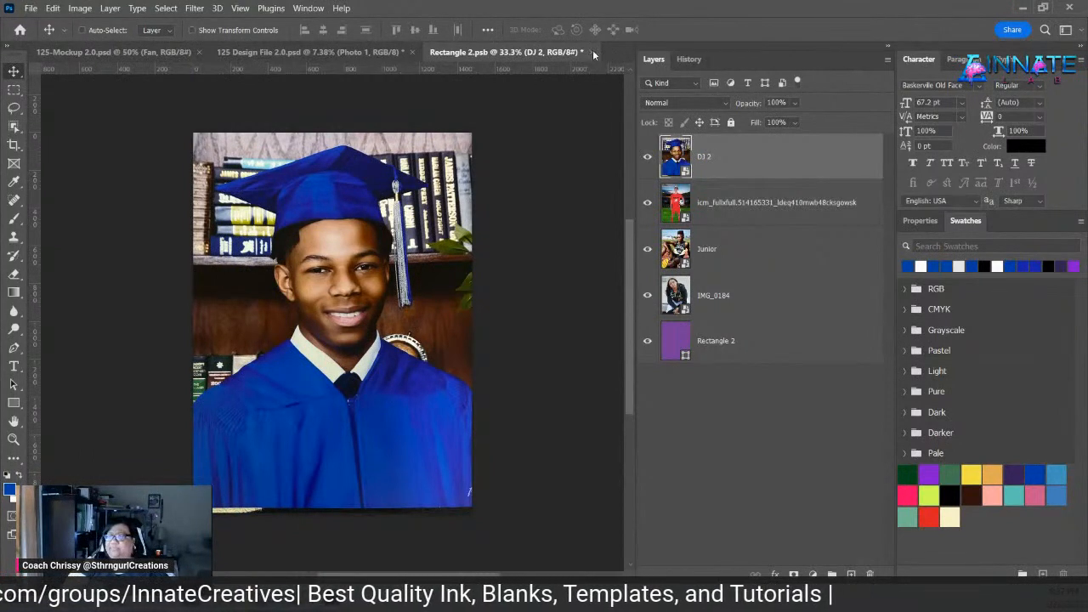
pyautogui.click(593, 50)
# - Save the Rectangle 2 changes and change the yard sign's cardinals text to wildcats
pyautogui.click(513, 236)
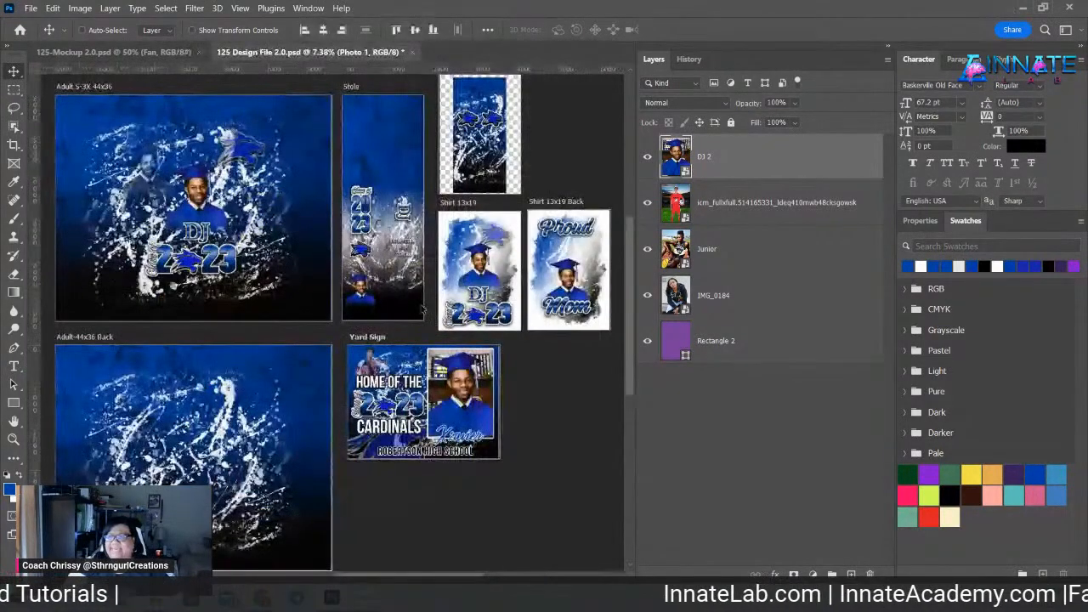
pyautogui.rightClick(400, 427)
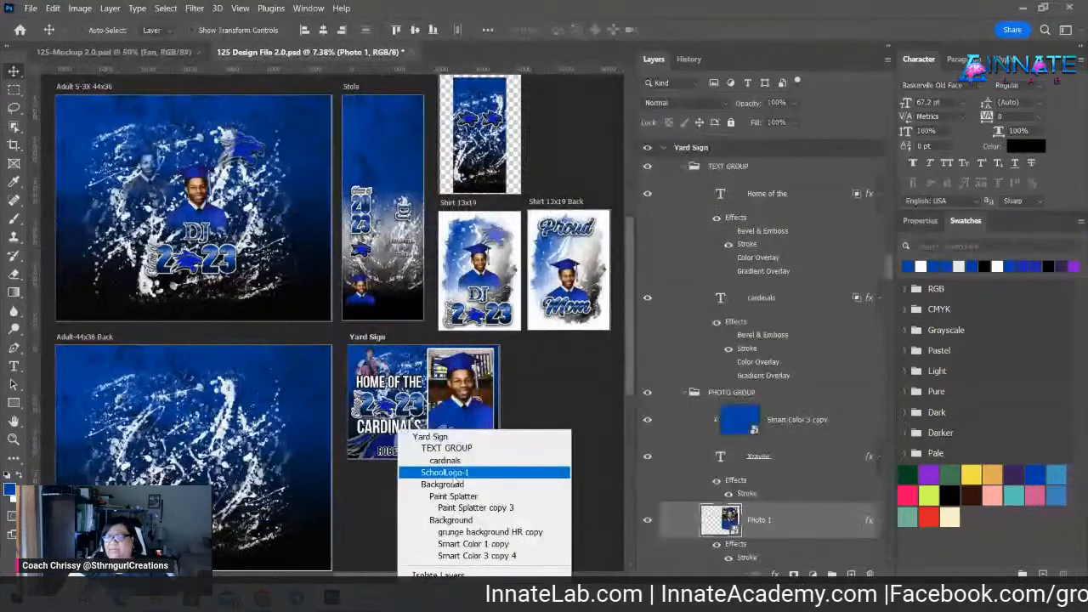
pyautogui.click(450, 454)
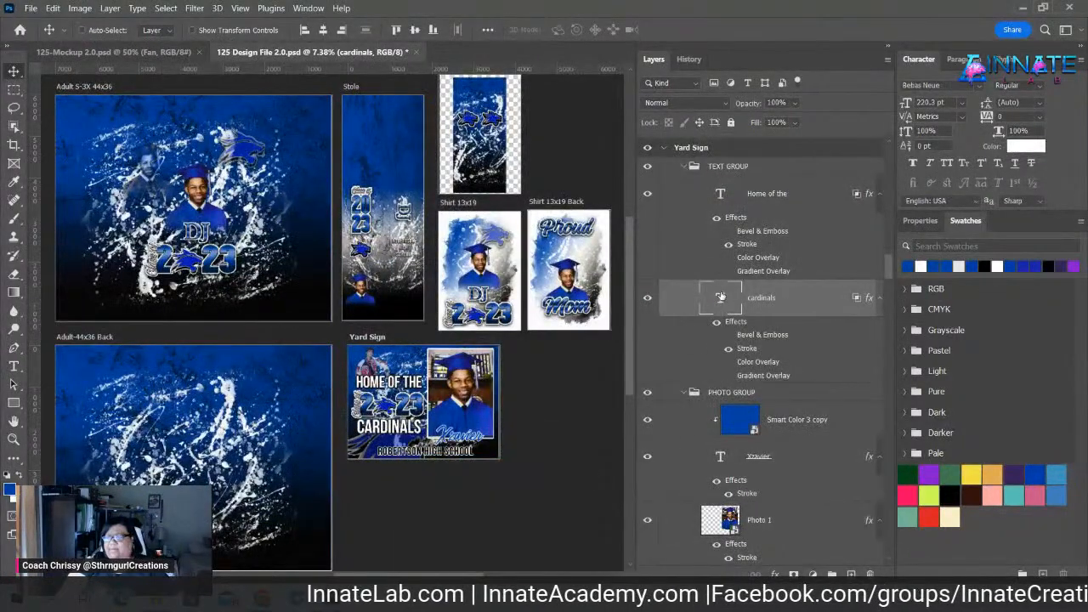
pyautogui.doubleClick(721, 297)
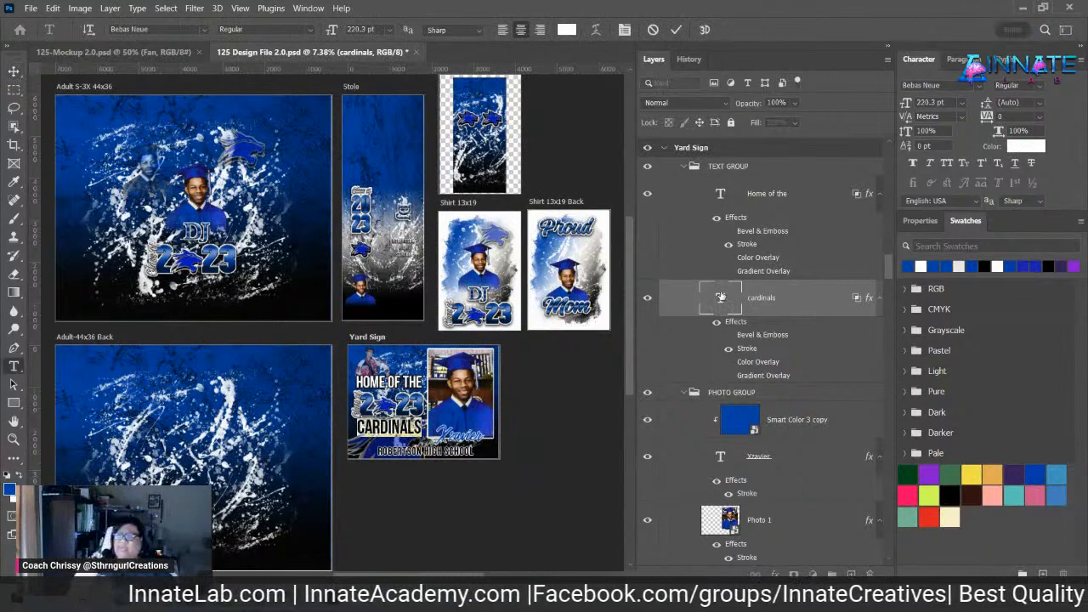
pyautogui.write('wild')
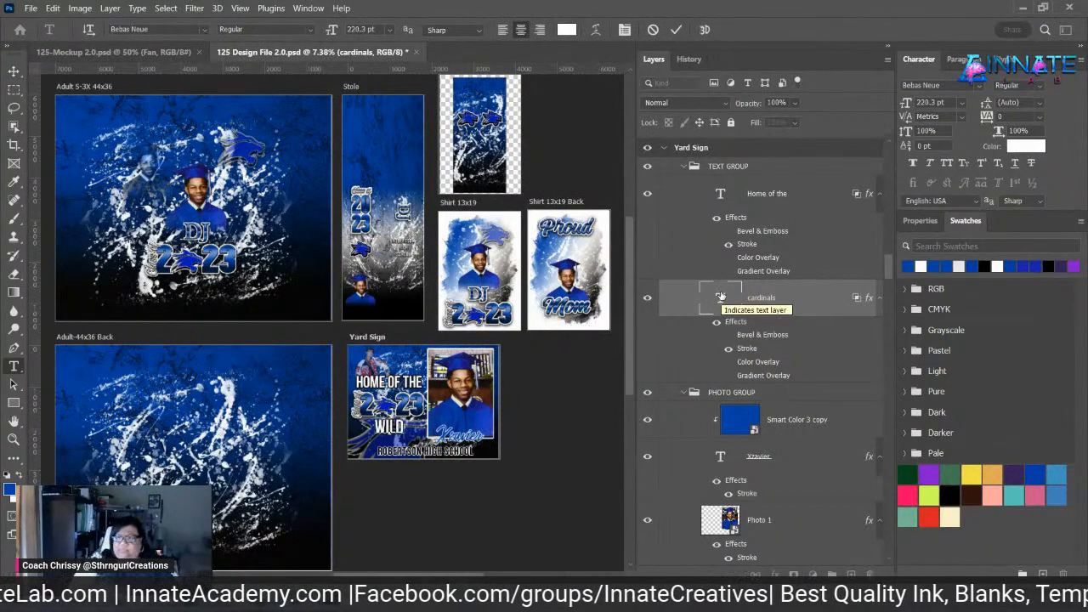
pyautogui.write('cats')
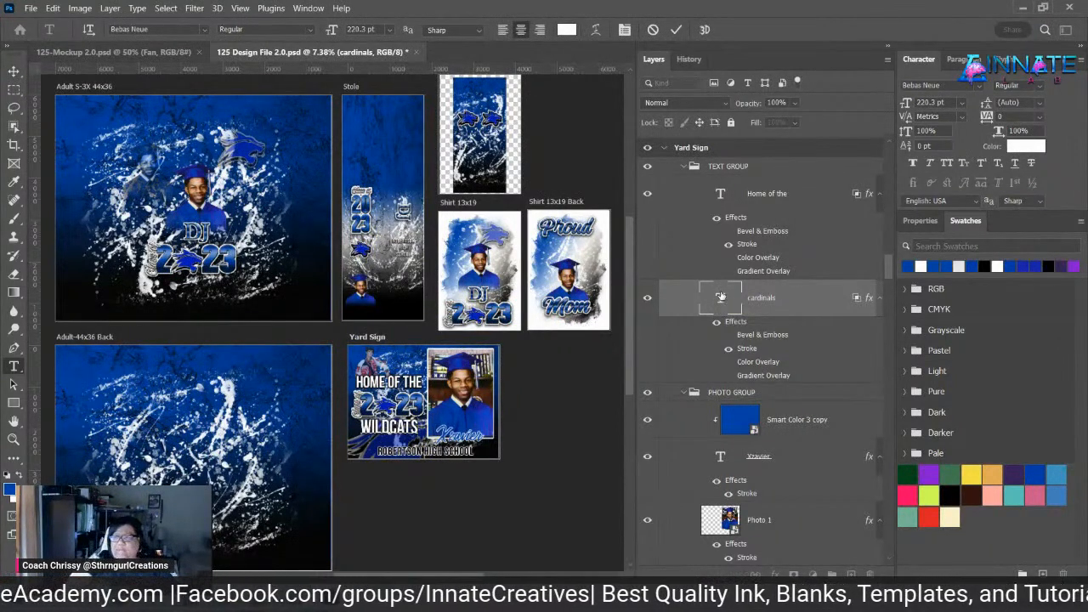
pyautogui.press('Escape')
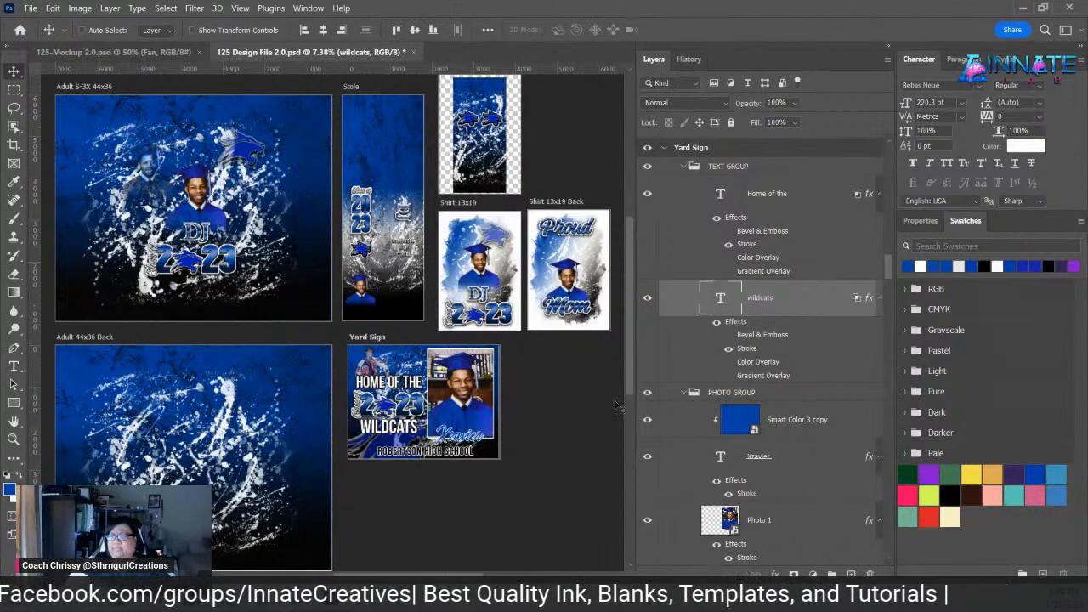
# - Replace ROBERTSON HIGH SCHOOL on the yard sign's school line with the new school name
pyautogui.rightClick(456, 454)
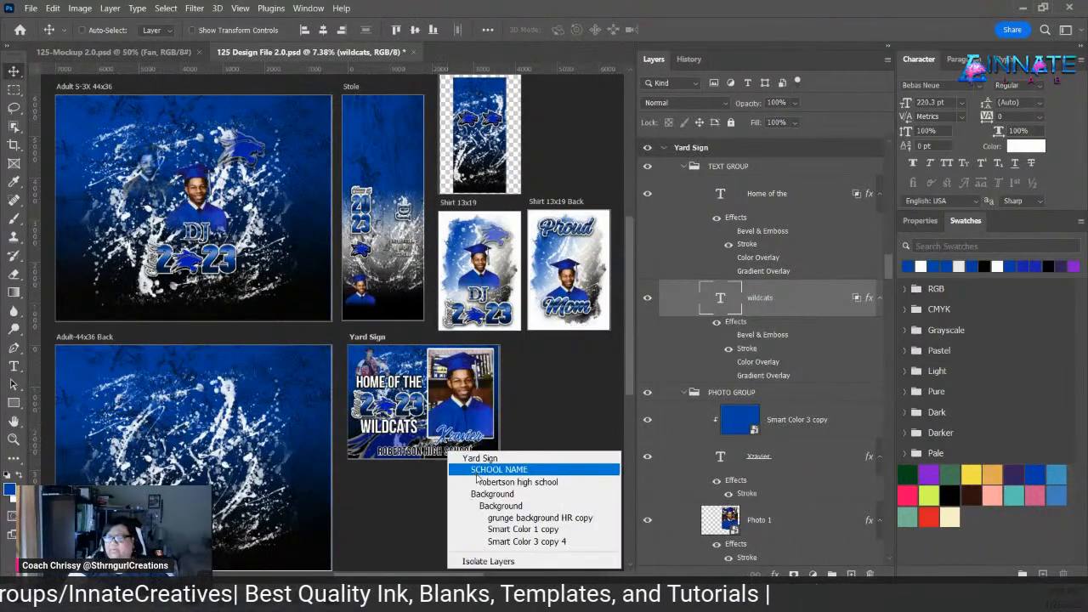
pyautogui.click(482, 482)
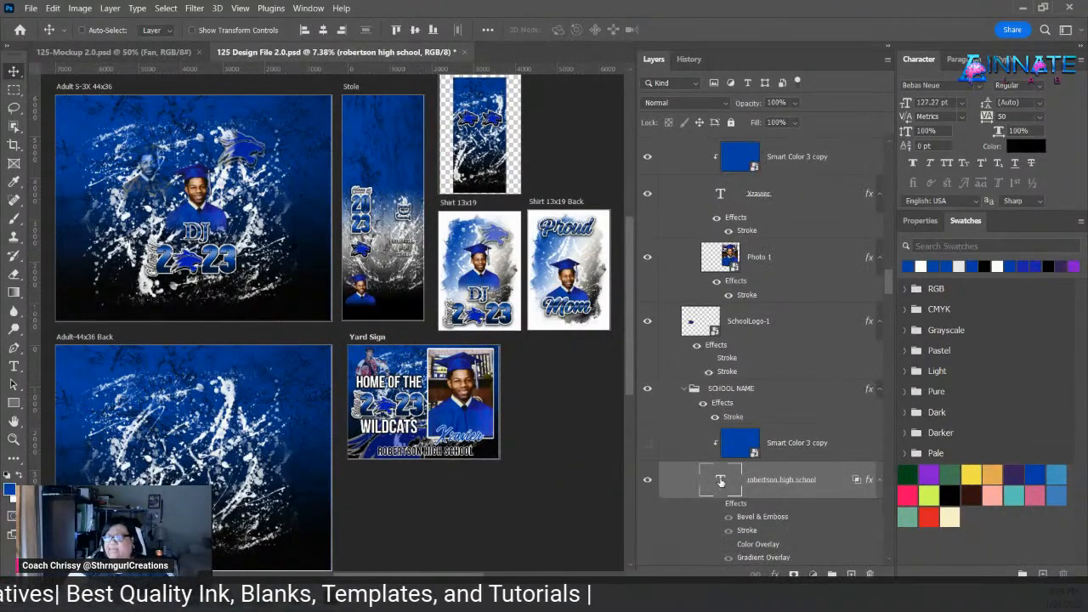
pyautogui.doubleClick(719, 480)
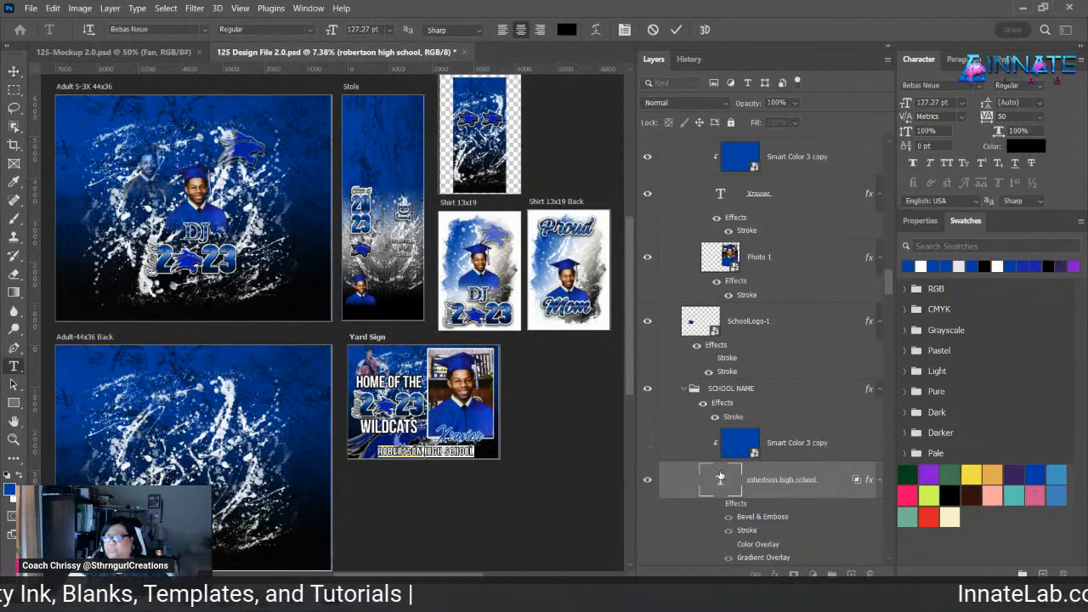
pyautogui.write('DENTON')
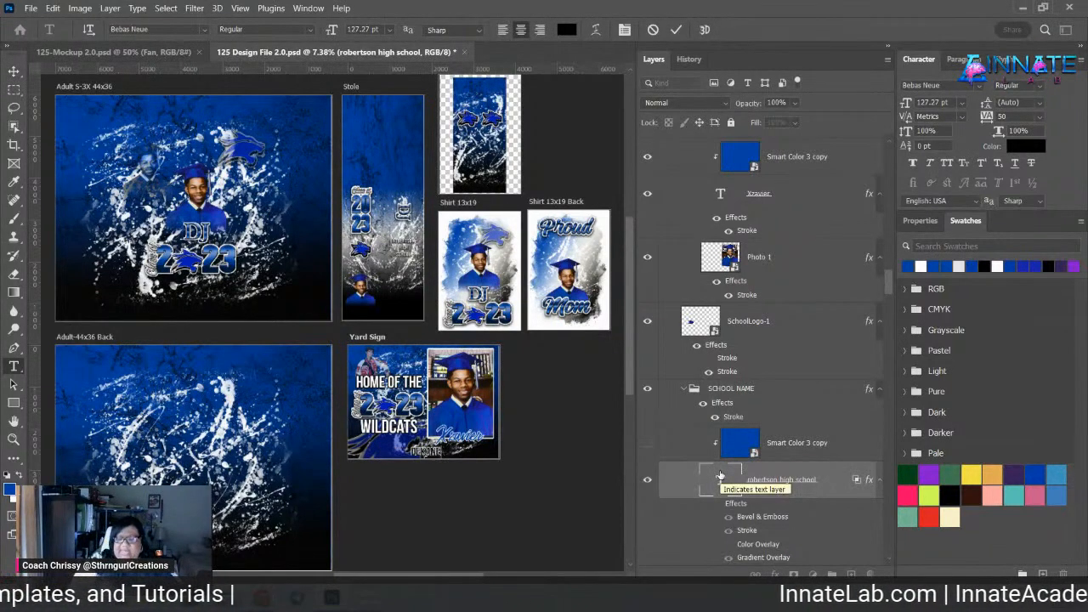
pyautogui.write(' HIGH SCHOOL')
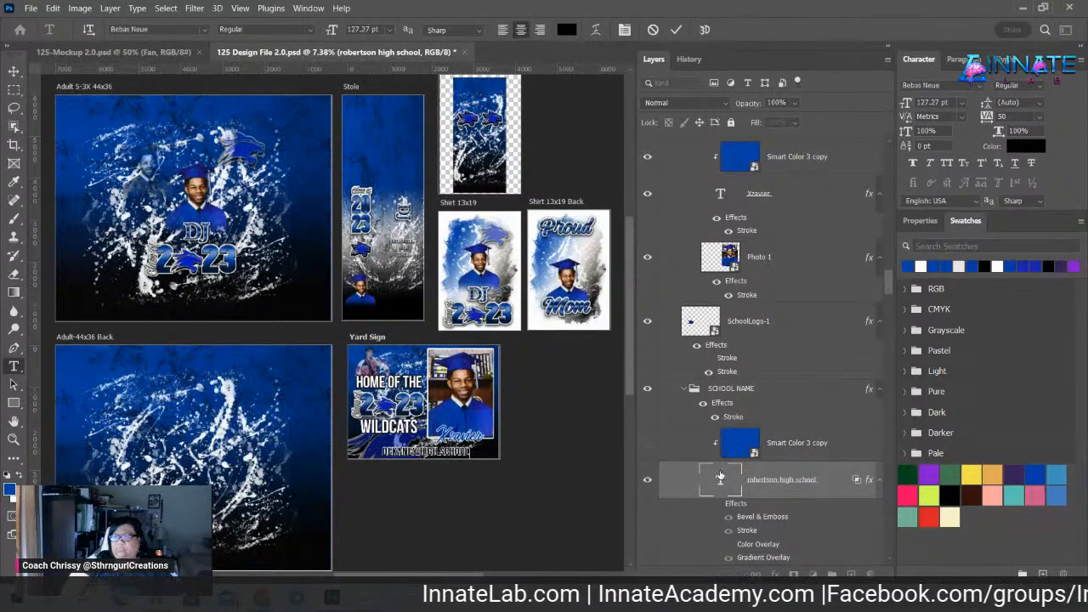
pyautogui.hotkey('ctrl', 'Return')
pyautogui.press('v')
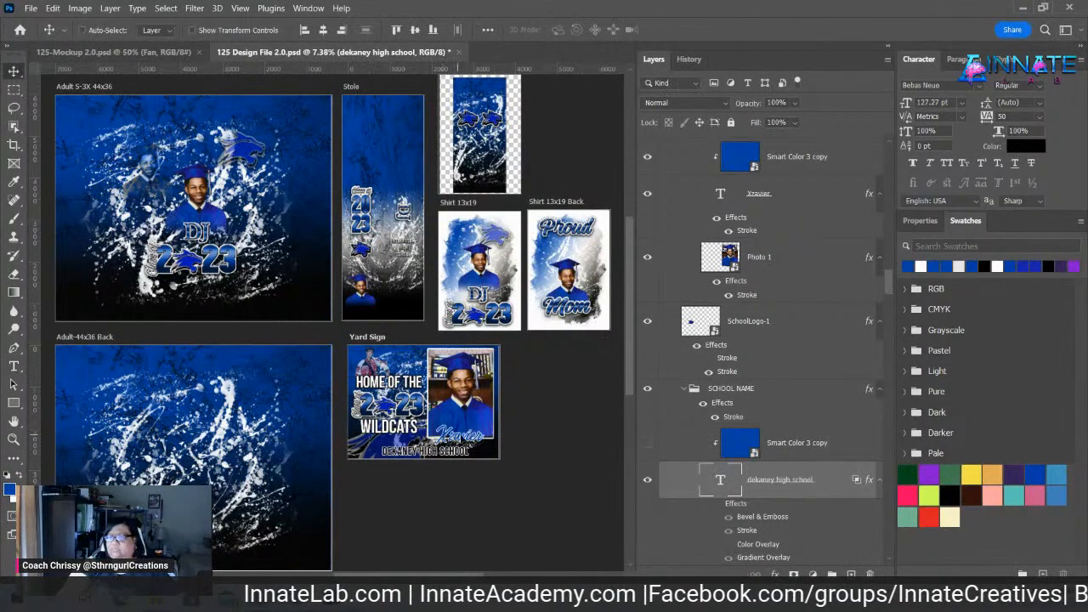
pyautogui.rightClick(466, 438)
# - Change the yard sign's script name text to DJ, then leave Photoshop for the desktop
pyautogui.click(510, 477)
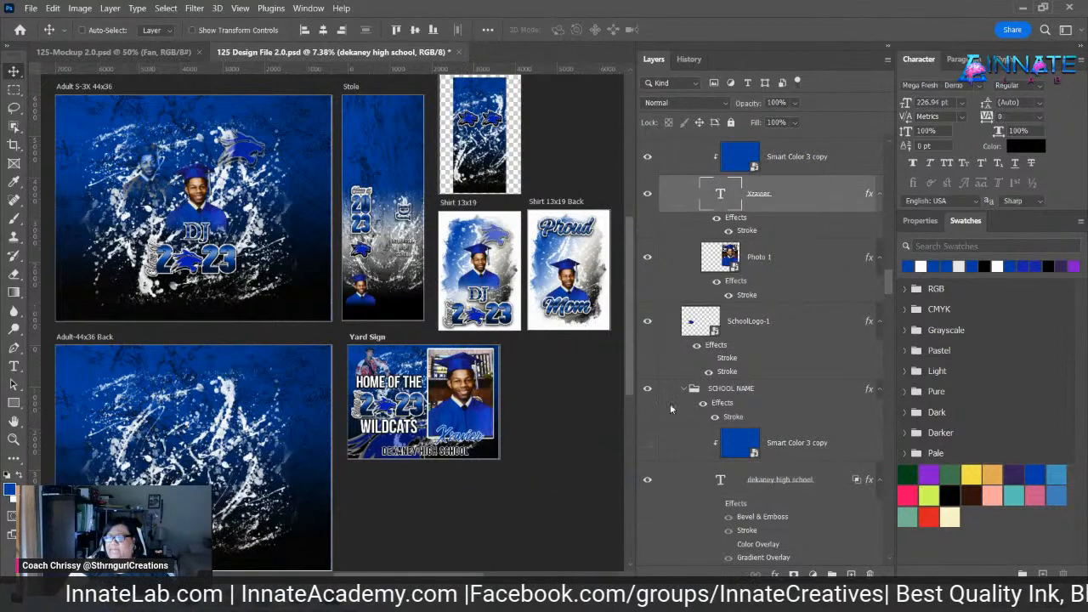
pyautogui.doubleClick(719, 195)
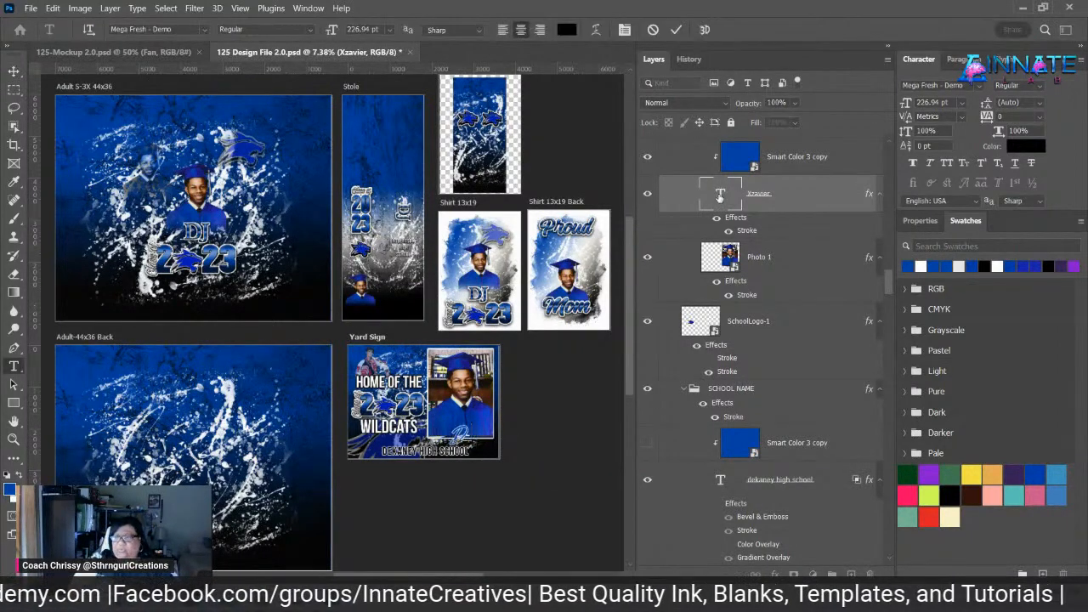
pyautogui.write('DJ')
pyautogui.press('Escape')
pyautogui.press('v')
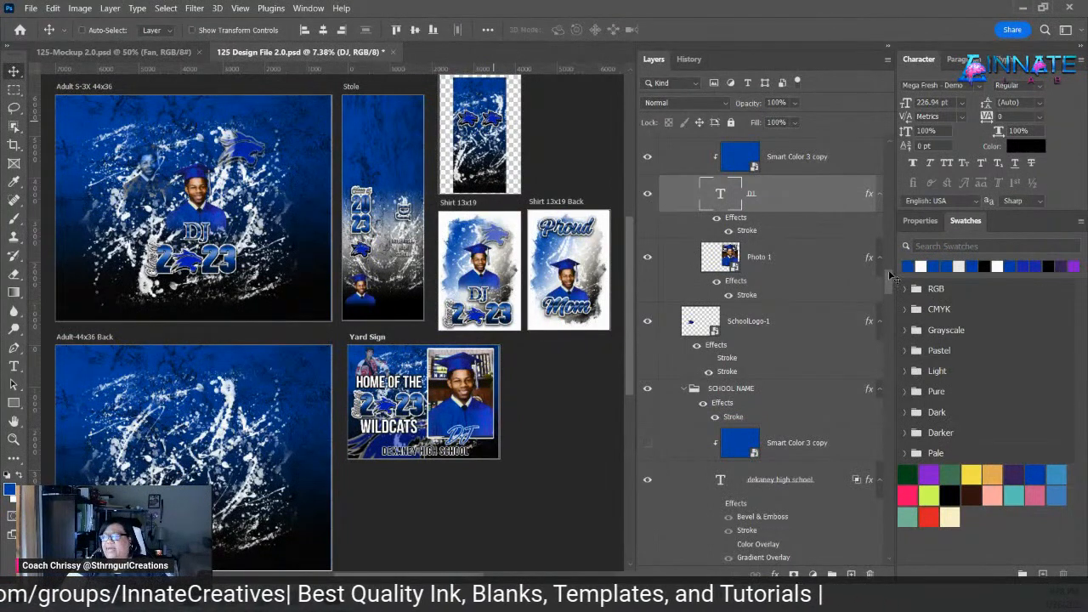
pyautogui.press('super+d')
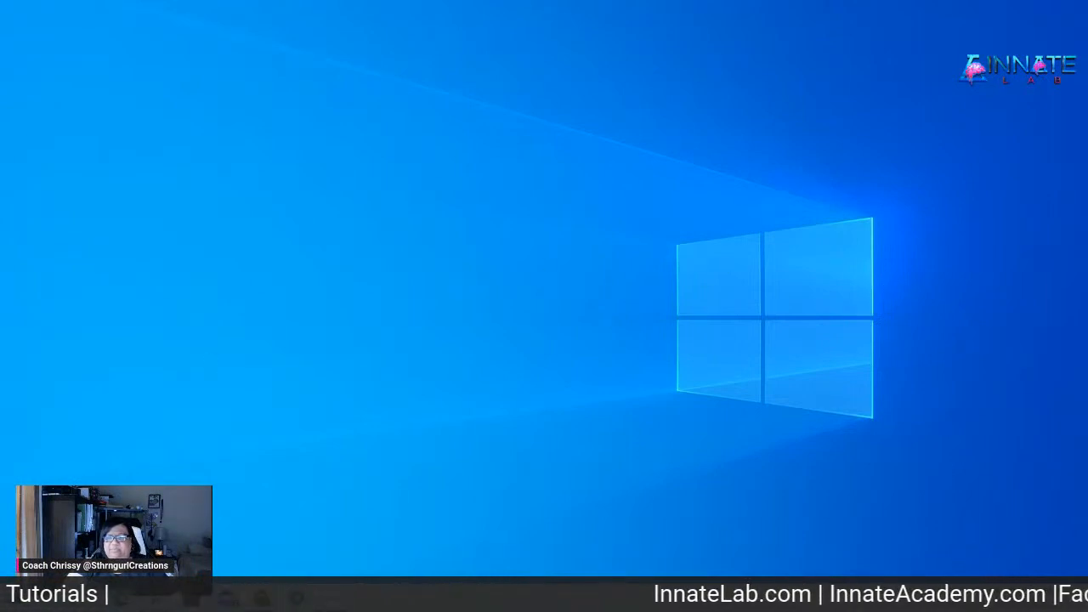
# - Relaunch Adobe Photoshop 2023 from the Start menu
pyautogui.press('super')
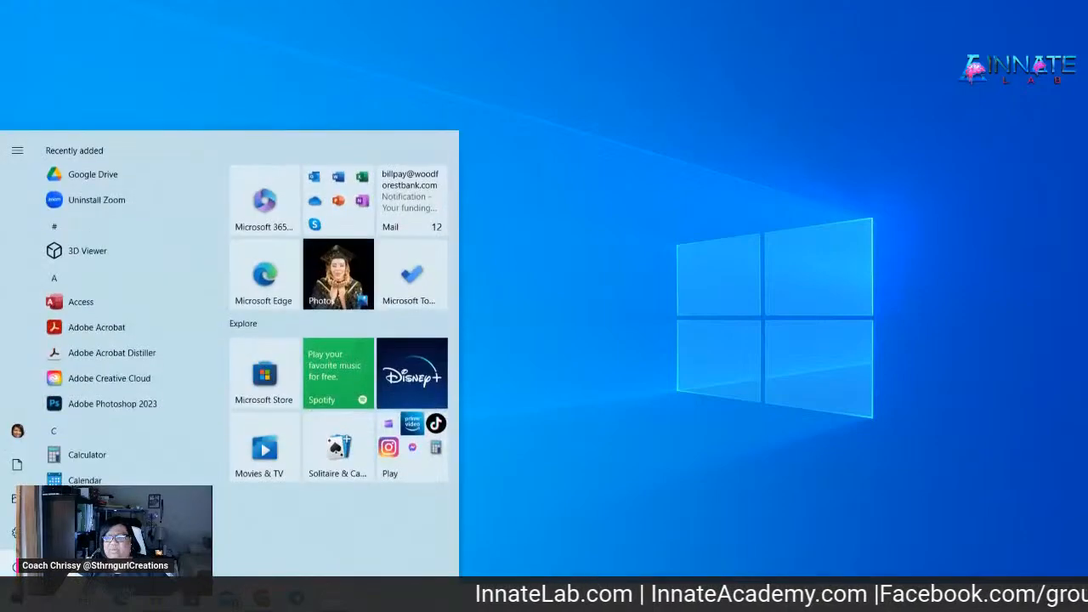
pyautogui.click(101, 405)
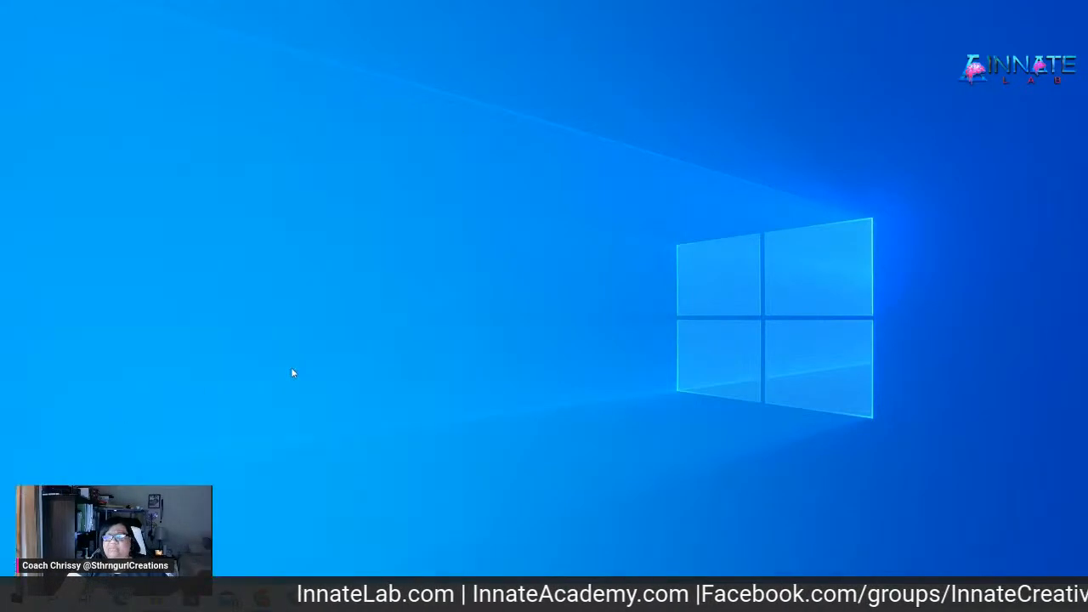
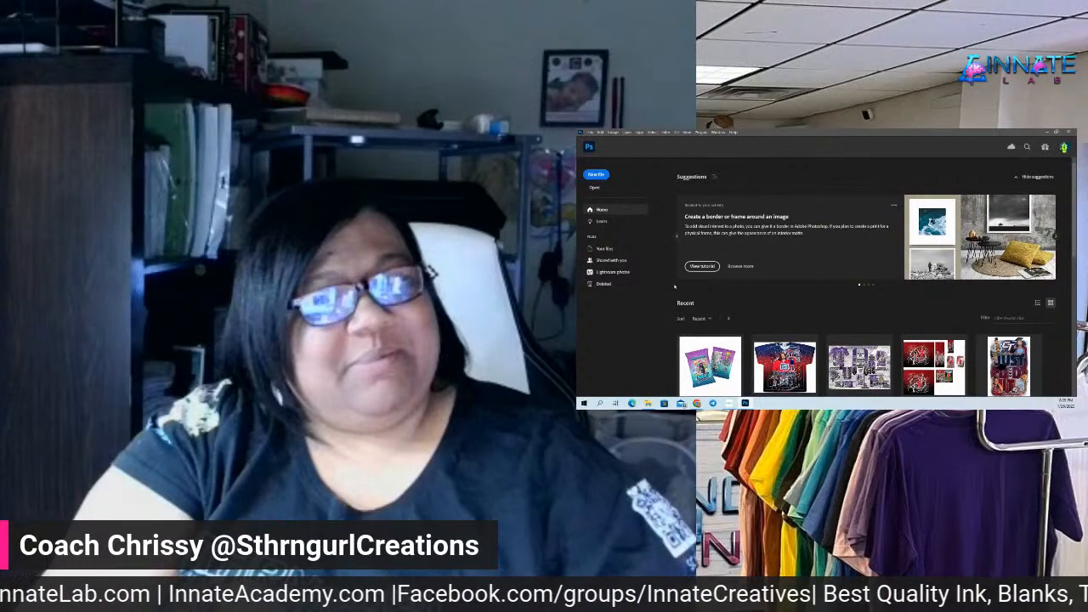
# - Scroll the Home screen's Recent files to find 125 Design File 2.0.psd
pyautogui.scroll(-3, 859, 281)
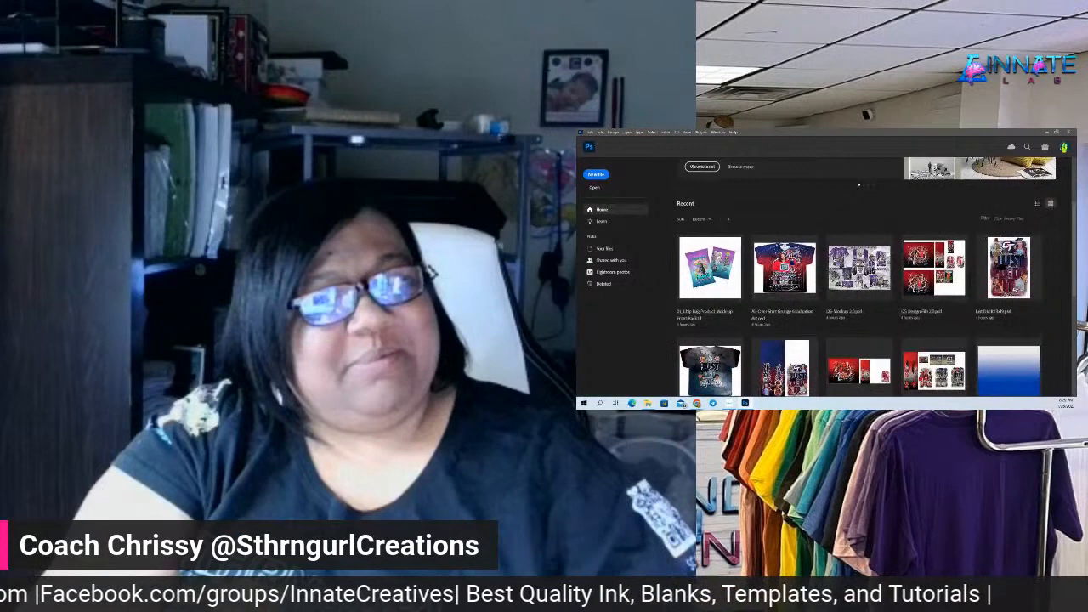
pyautogui.scroll(2, 923, 328)
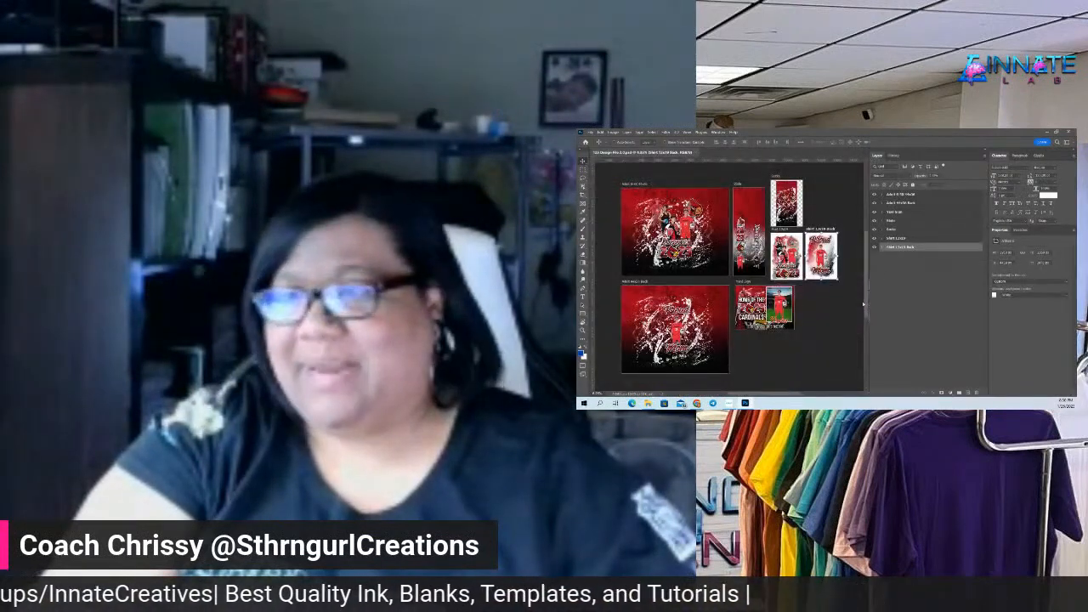
# - Select the SchoolLogo layer from the canvas and open its cardinal logo smart object
pyautogui.scroll(1, 700, 237)
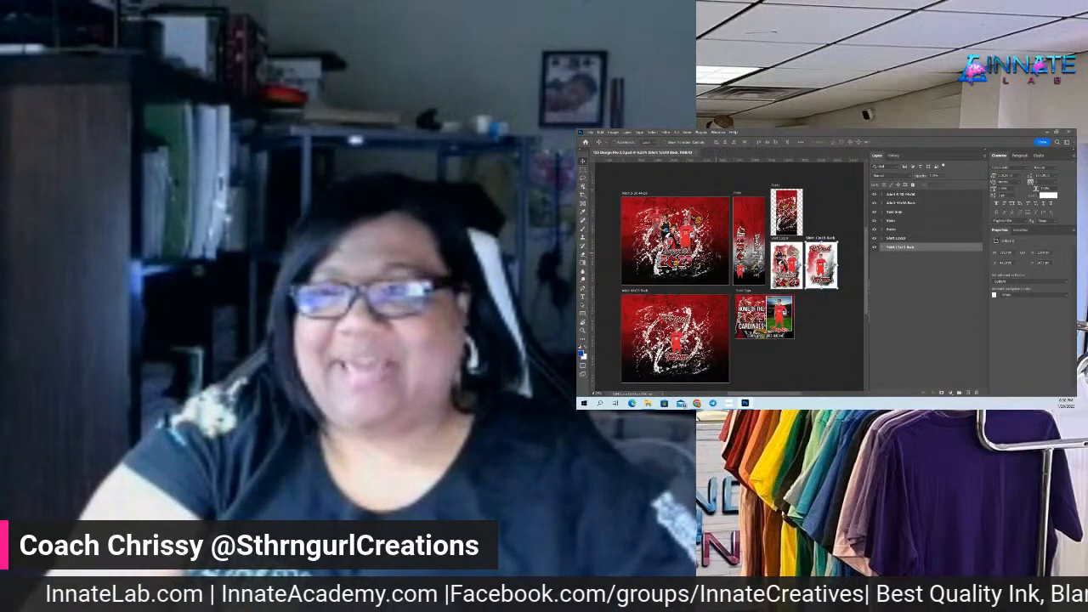
pyautogui.rightClick(709, 254)
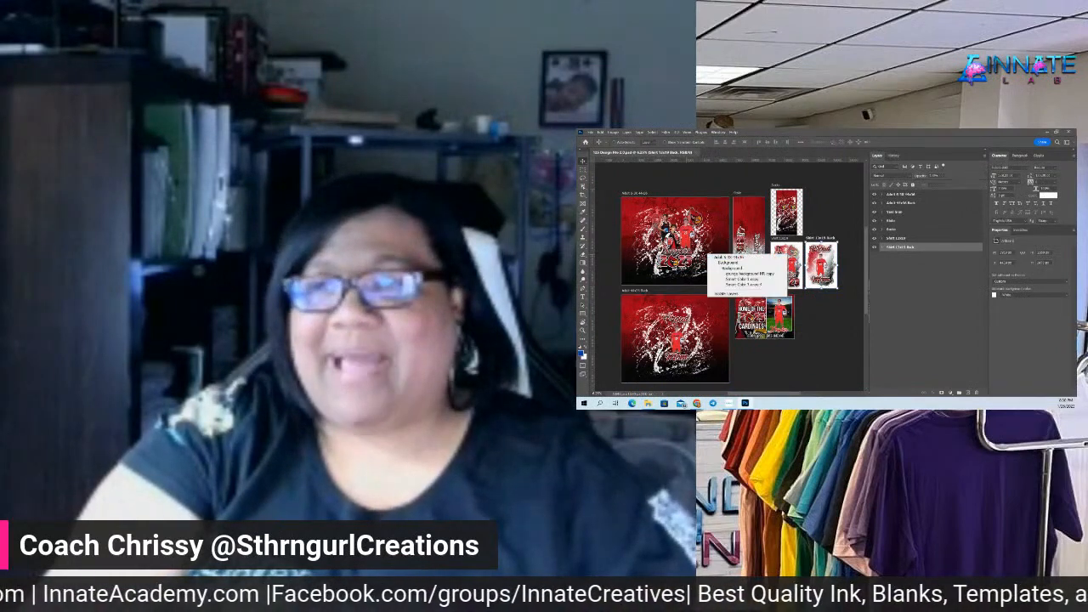
pyautogui.click(687, 259)
pyautogui.rightClick(688, 259)
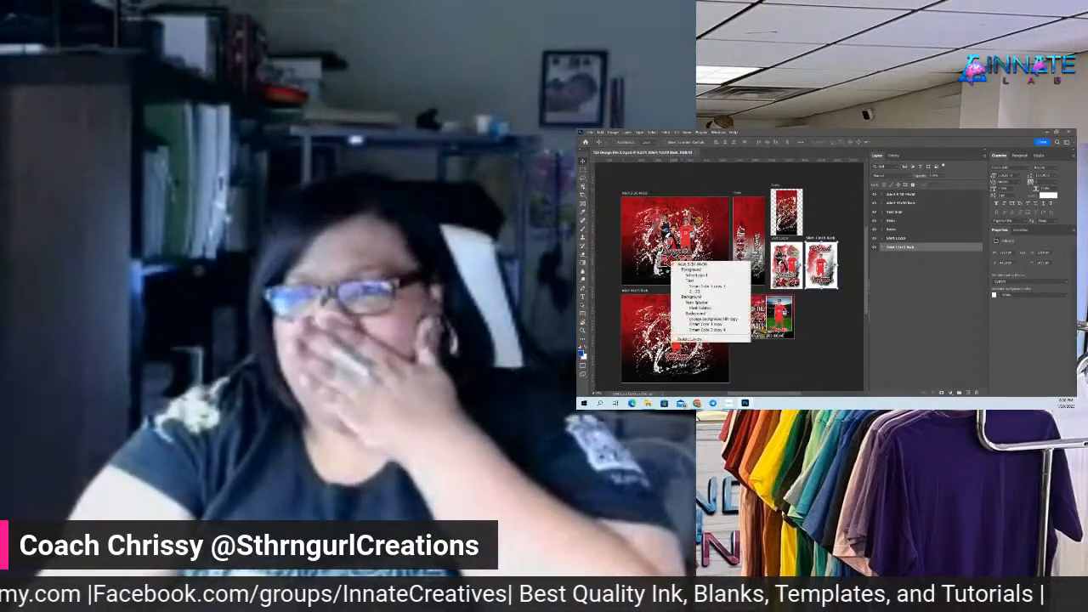
pyautogui.click(691, 276)
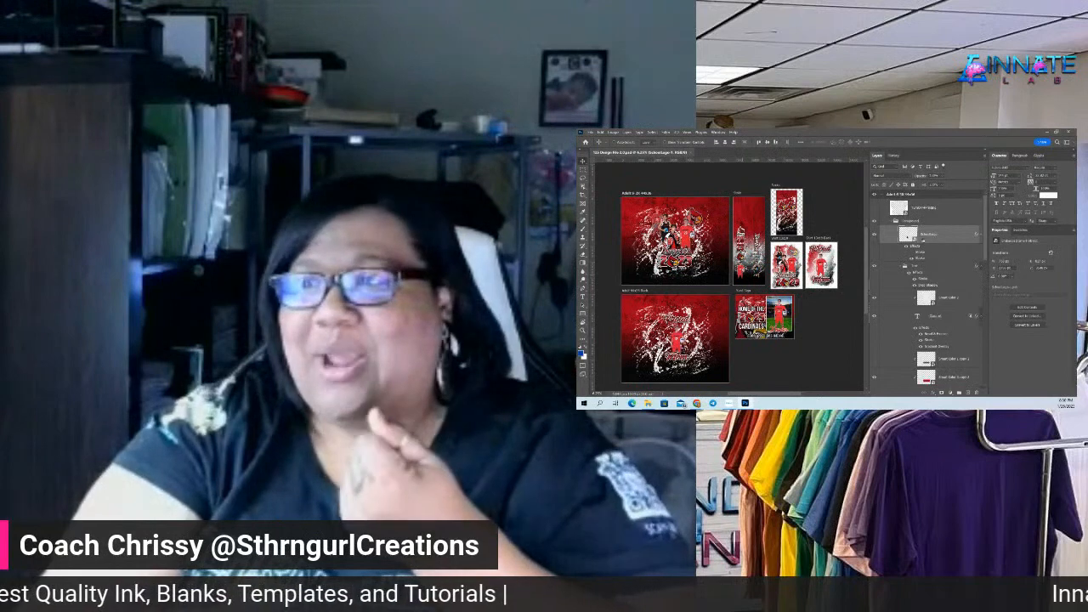
pyautogui.doubleClick(915, 240)
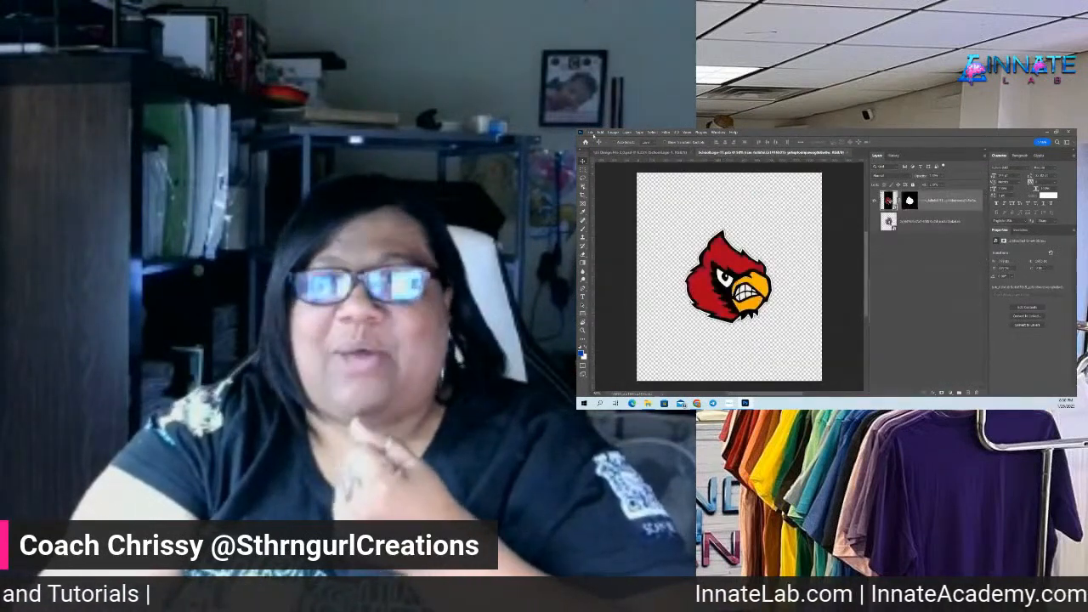
# - Place the Dekaney Logo from Graduation Fans 7.23.22 and enlarge it to fill the canvas
pyautogui.click(591, 133)
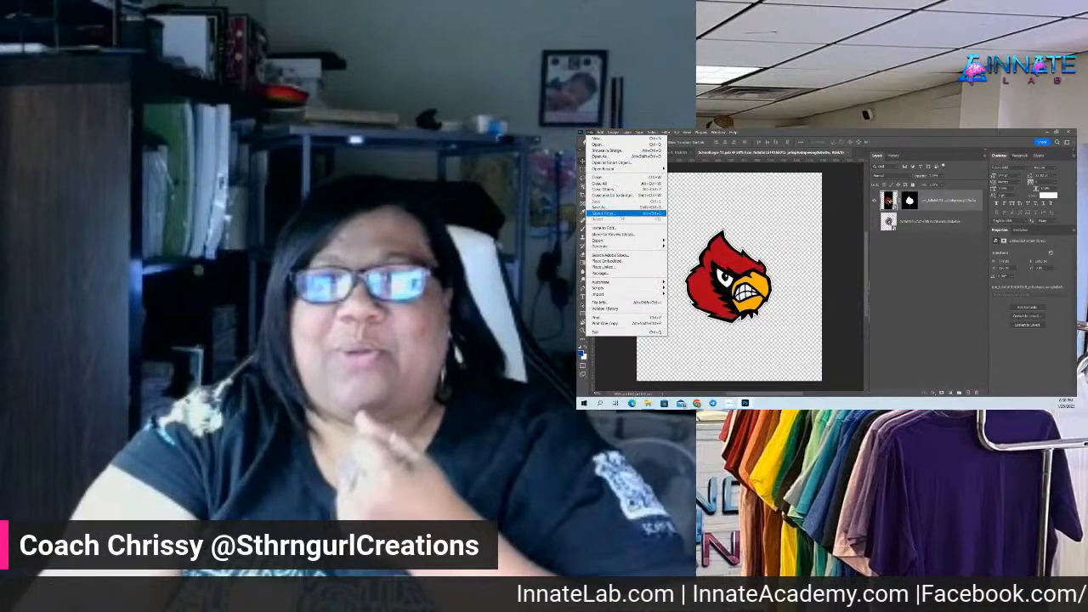
pyautogui.click(623, 261)
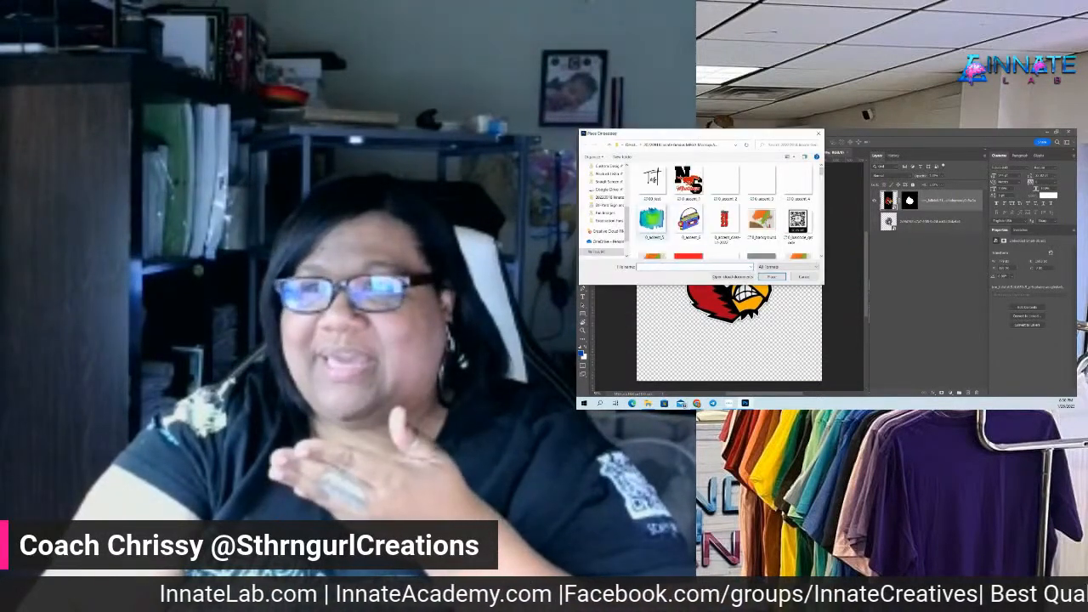
pyautogui.scroll(3, 604, 208)
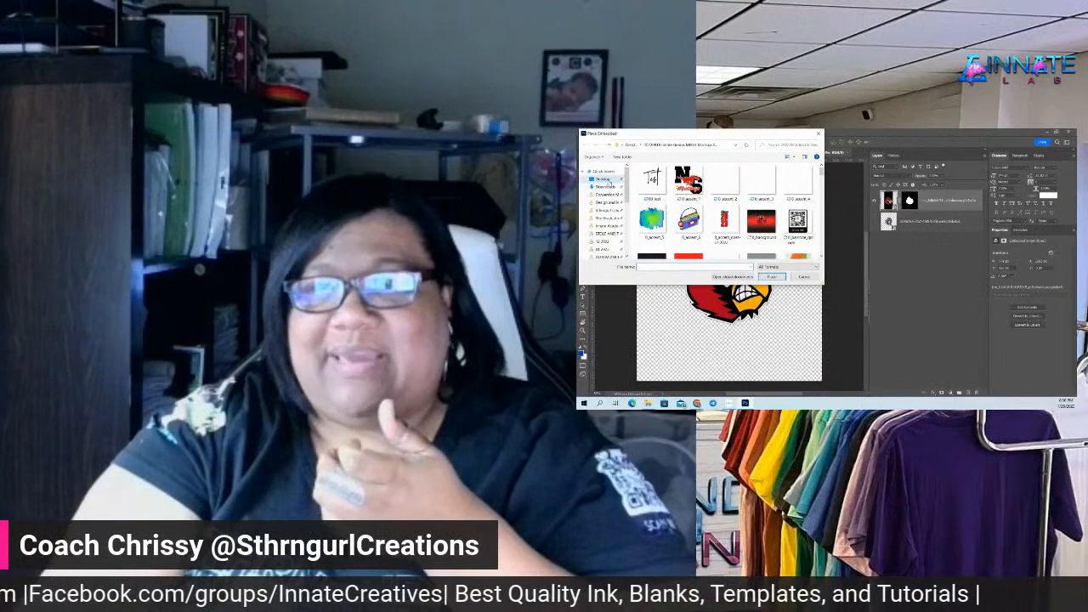
pyautogui.click(607, 186)
pyautogui.doubleClick(725, 185)
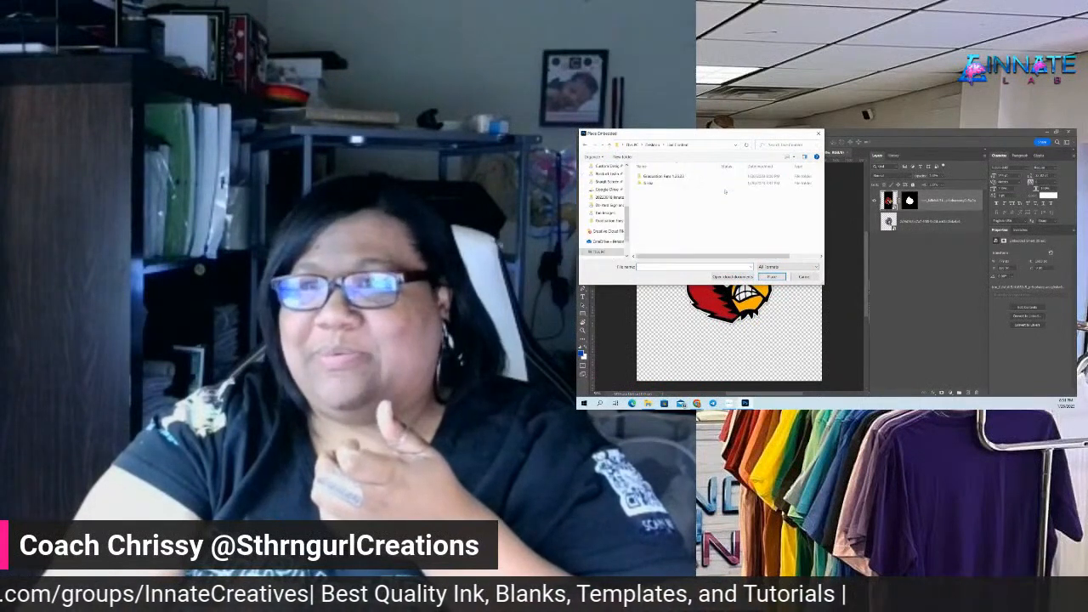
pyautogui.doubleClick(666, 176)
pyautogui.click(652, 181)
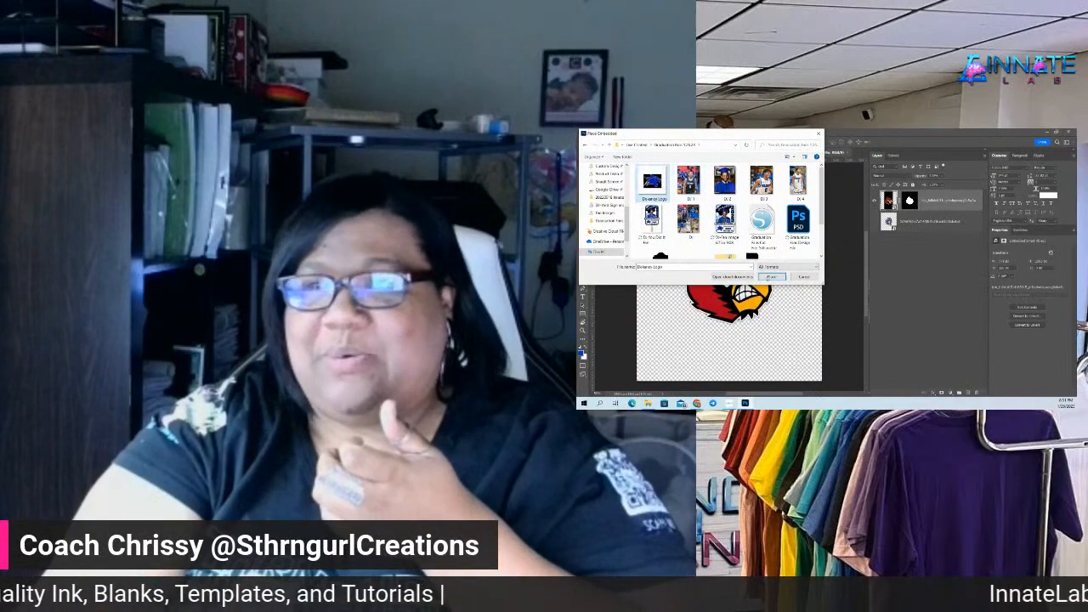
pyautogui.press('Return')
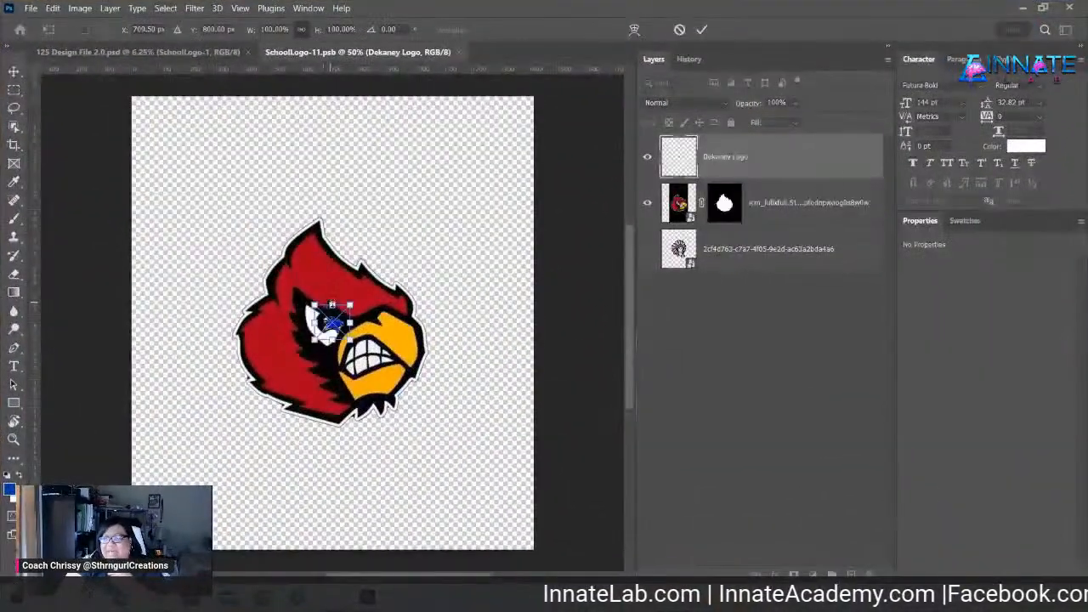
pyautogui.moveTo(333, 304); pyautogui.dragTo(333, 233)
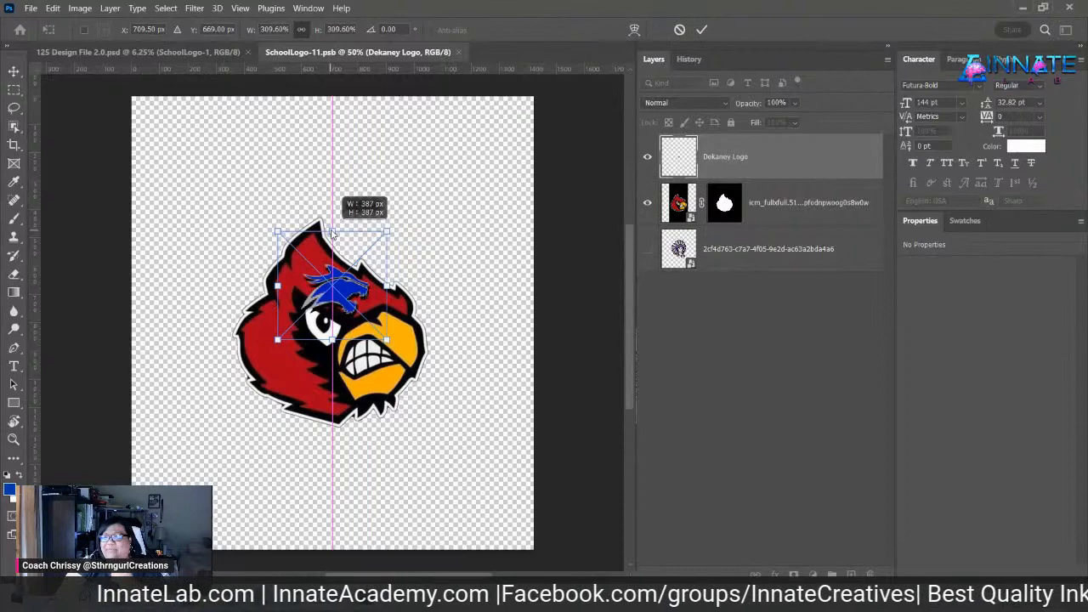
pyautogui.moveTo(333, 234); pyautogui.dragTo(333, 167)
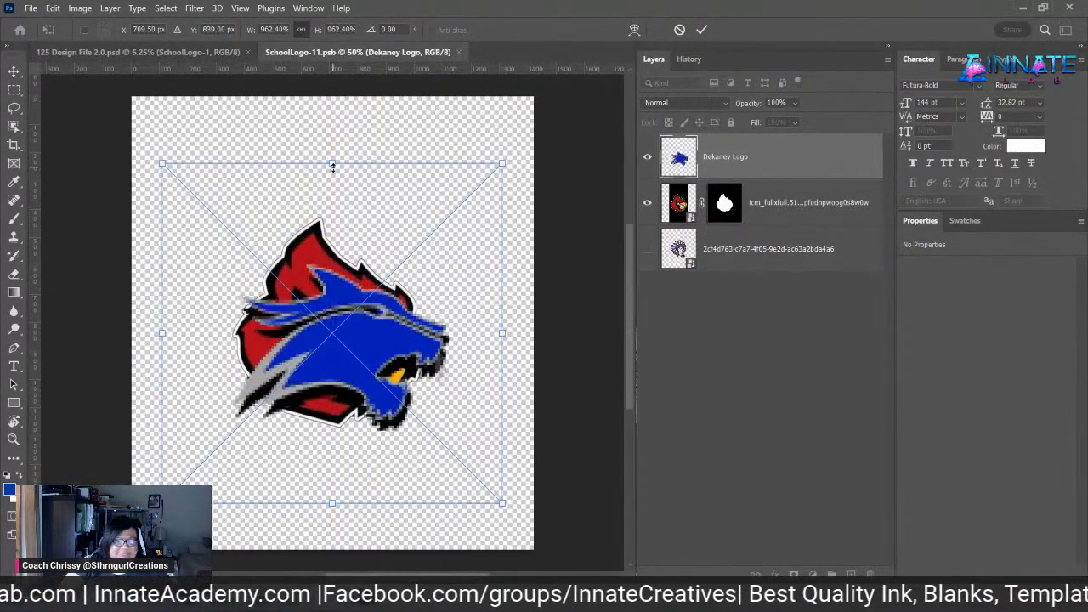
pyautogui.press('Return')
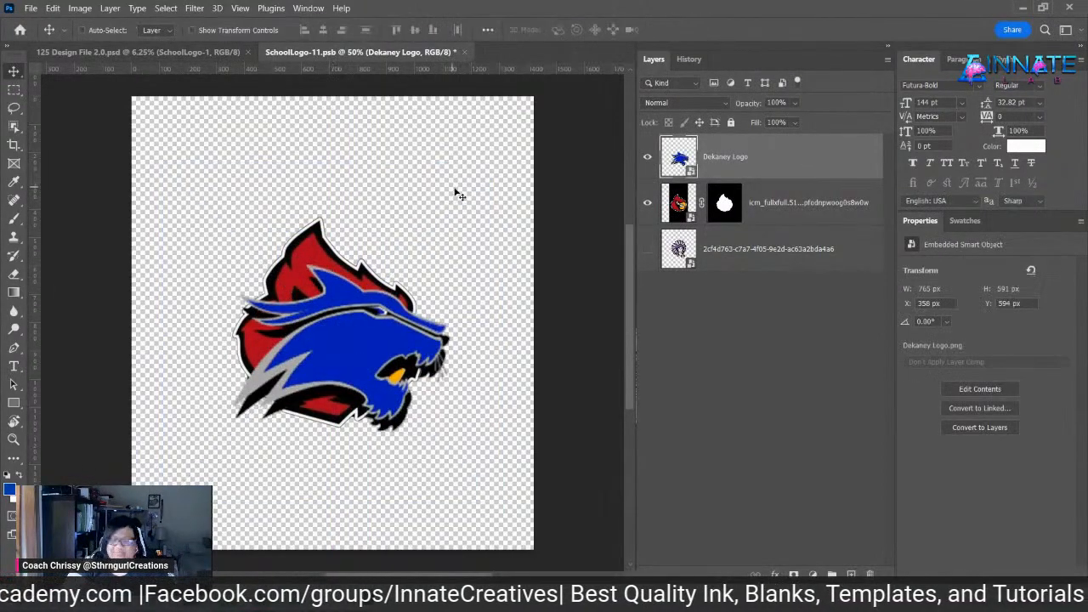
# - Delete the old cardinal logo layer and close the logo file
pyautogui.click(748, 203)
pyautogui.rightClick(748, 202)
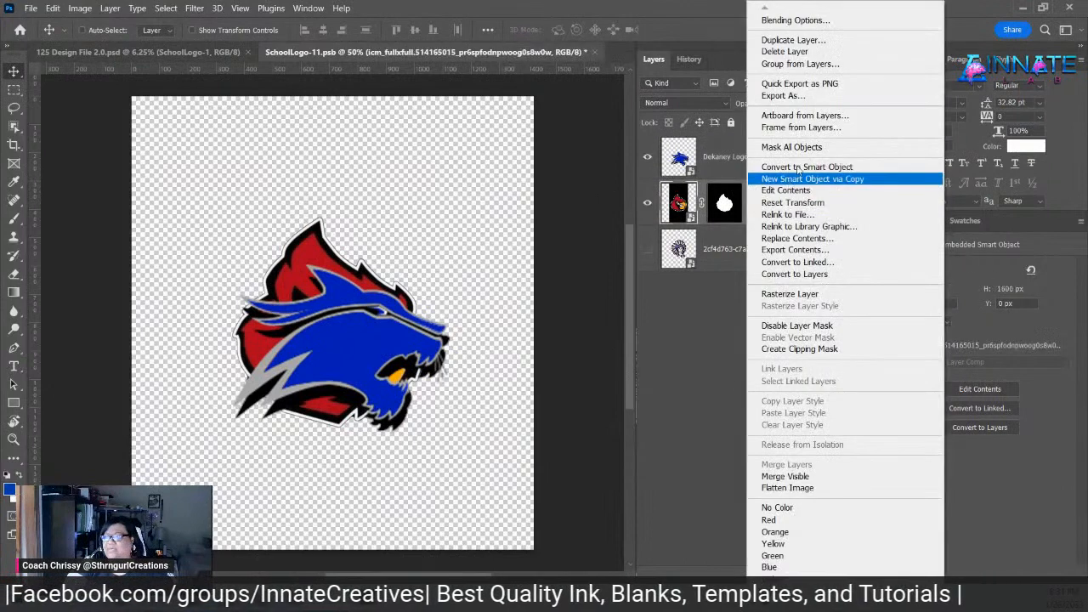
pyautogui.click(783, 58)
pyautogui.click(549, 244)
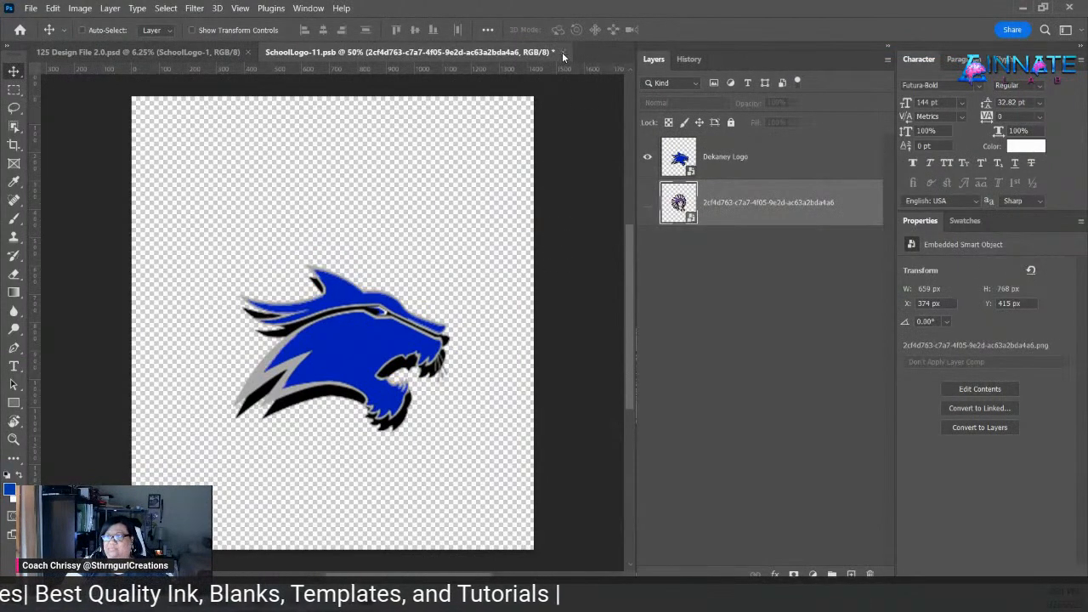
pyautogui.click(563, 53)
# - Save the logo edits, then open the Smart Color 3 copy 4 background smart object
pyautogui.click(516, 236)
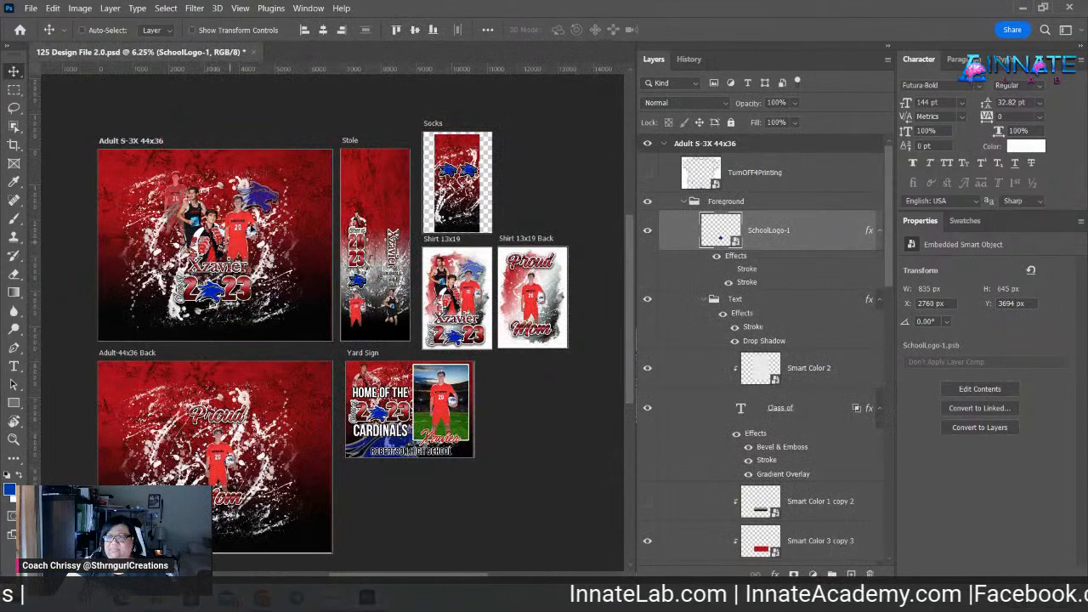
pyautogui.rightClick(279, 193)
pyautogui.click(357, 248)
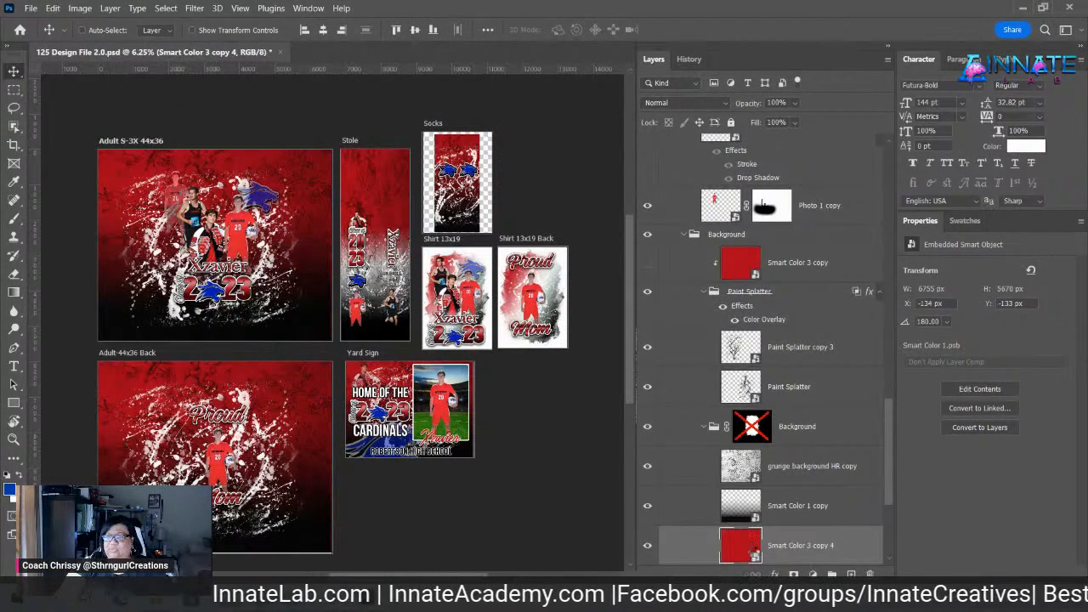
pyautogui.doubleClick(741, 545)
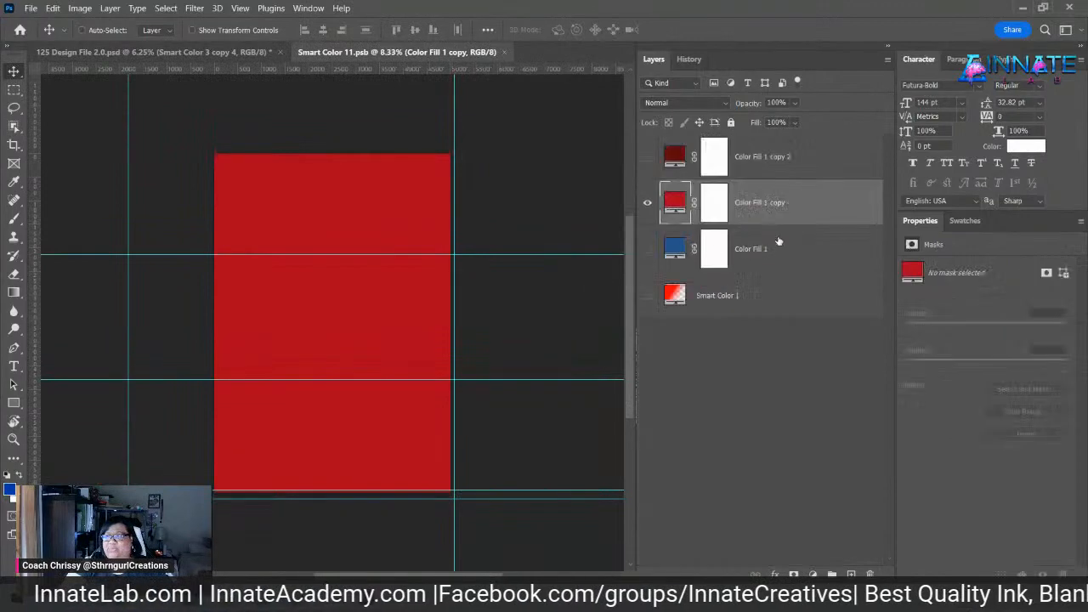
# - Change the background fill from red to a blue swatch, then save and close it
pyautogui.click(956, 221)
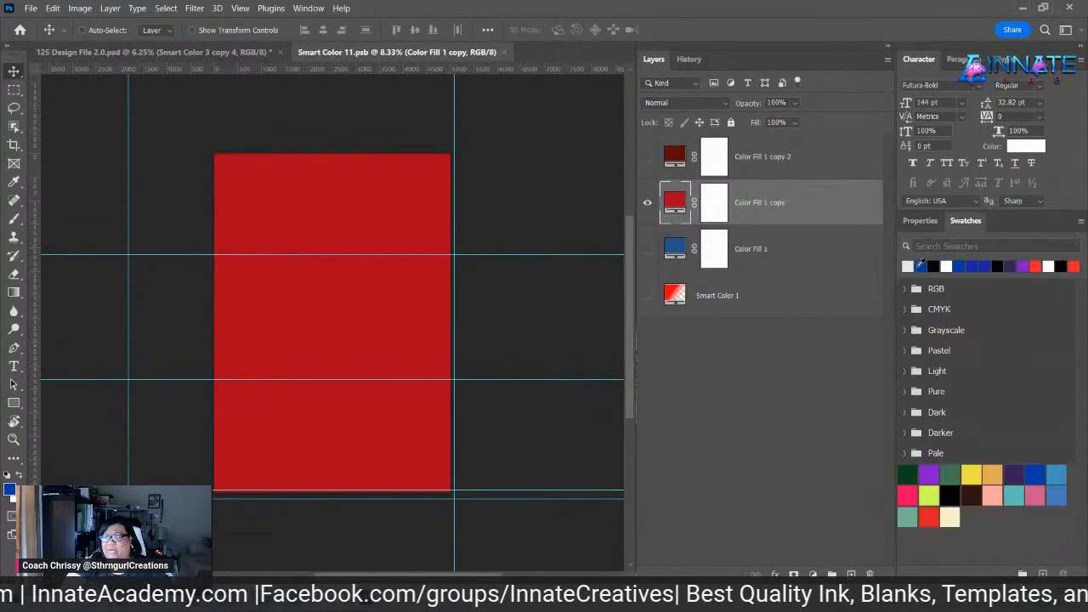
pyautogui.click(907, 266)
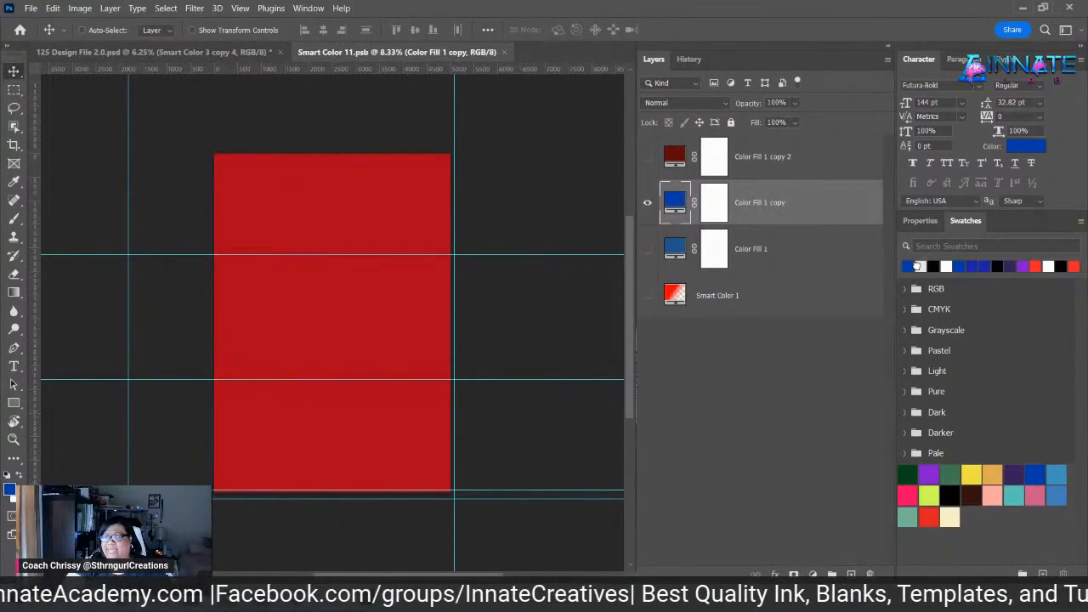
pyautogui.click(510, 52)
pyautogui.click(524, 235)
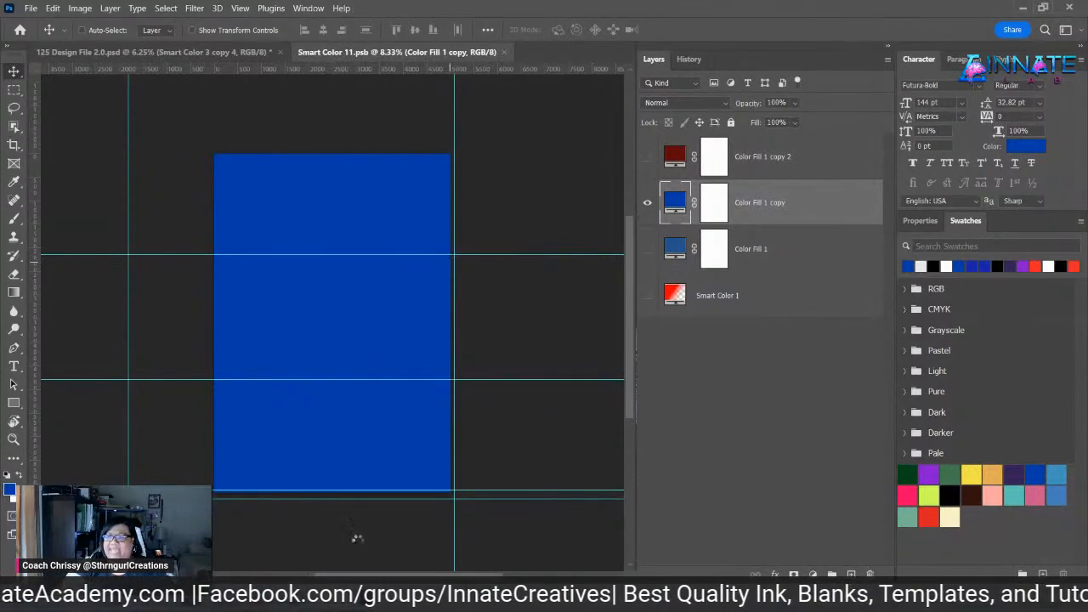
pyautogui.moveTo(333, 602)
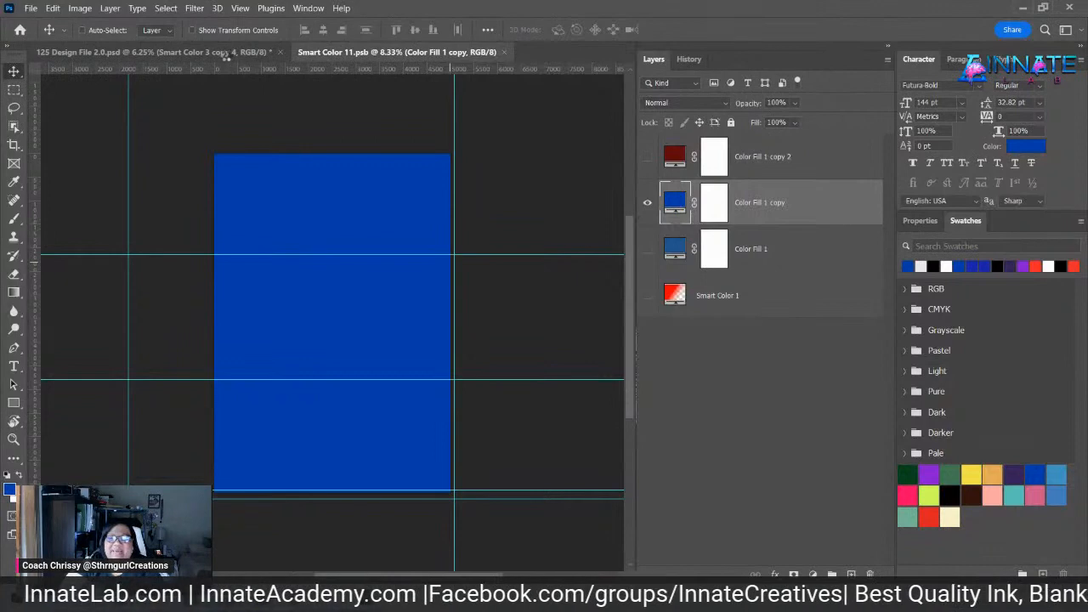
pyautogui.hotkey('ctrl', 'w')
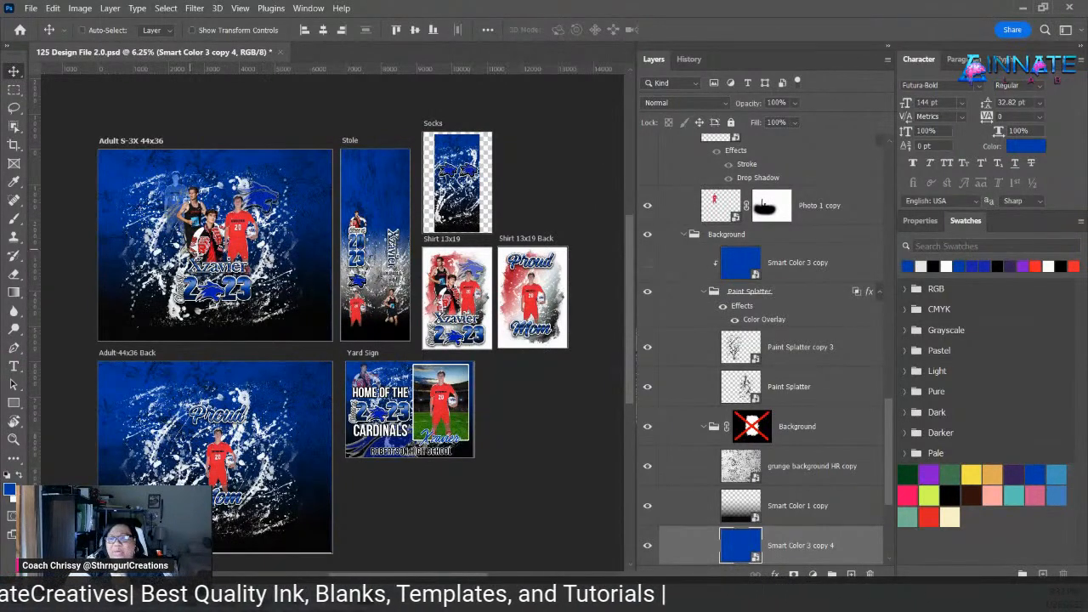
# - Shrink the SchoolLogo-1 logo slightly with Free Transform
pyautogui.rightClick(214, 291)
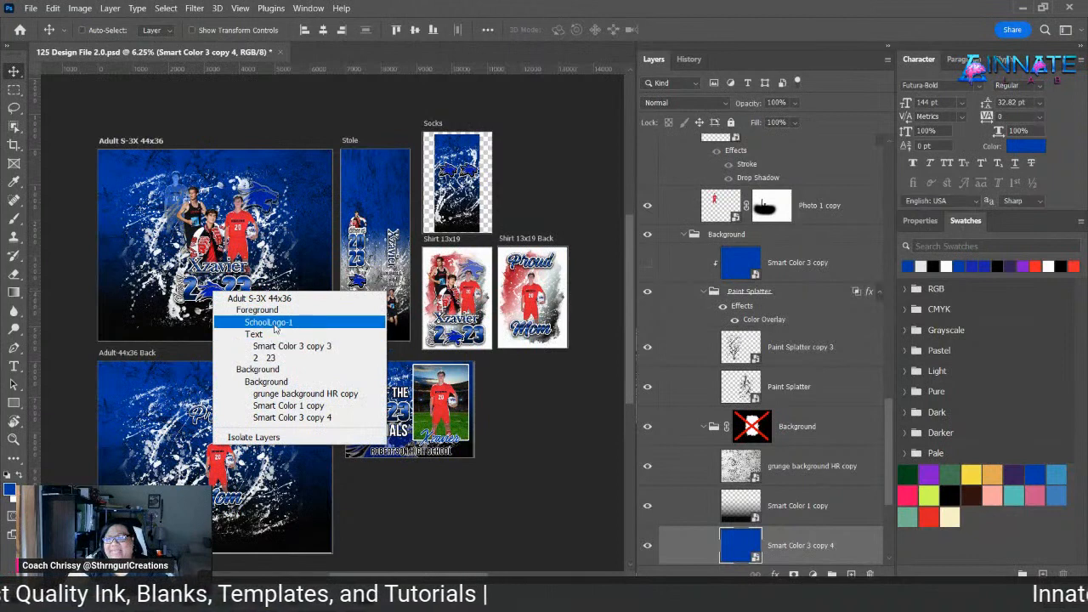
pyautogui.click(265, 322)
pyautogui.hotkey('ctrl', 't')
pyautogui.rightClick(236, 304)
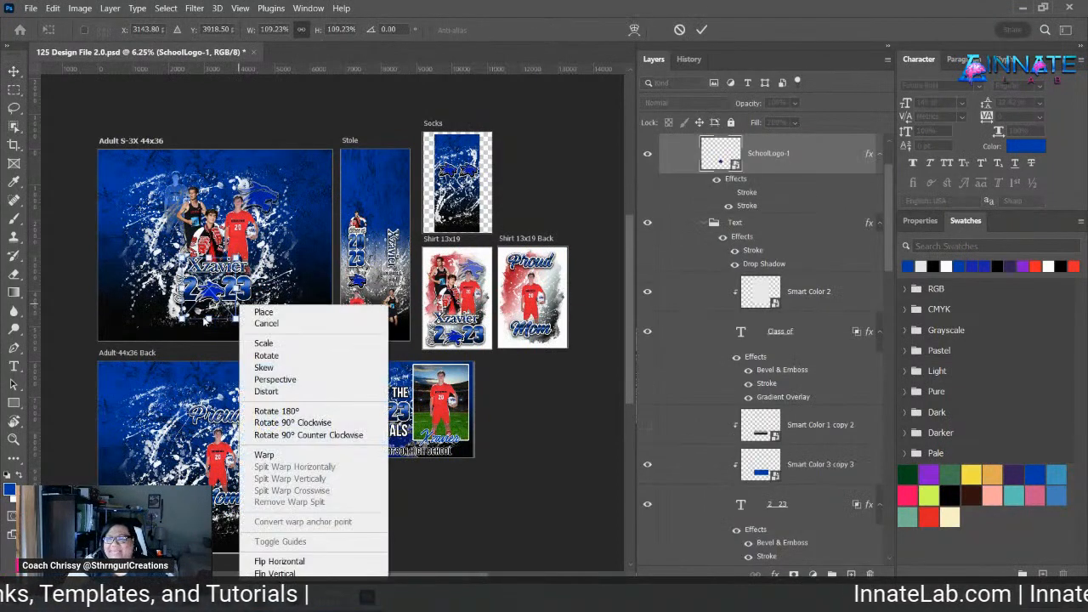
pyautogui.click(209, 320)
pyautogui.moveTo(209, 320); pyautogui.dragTo(209, 312)
pyautogui.press('Return')
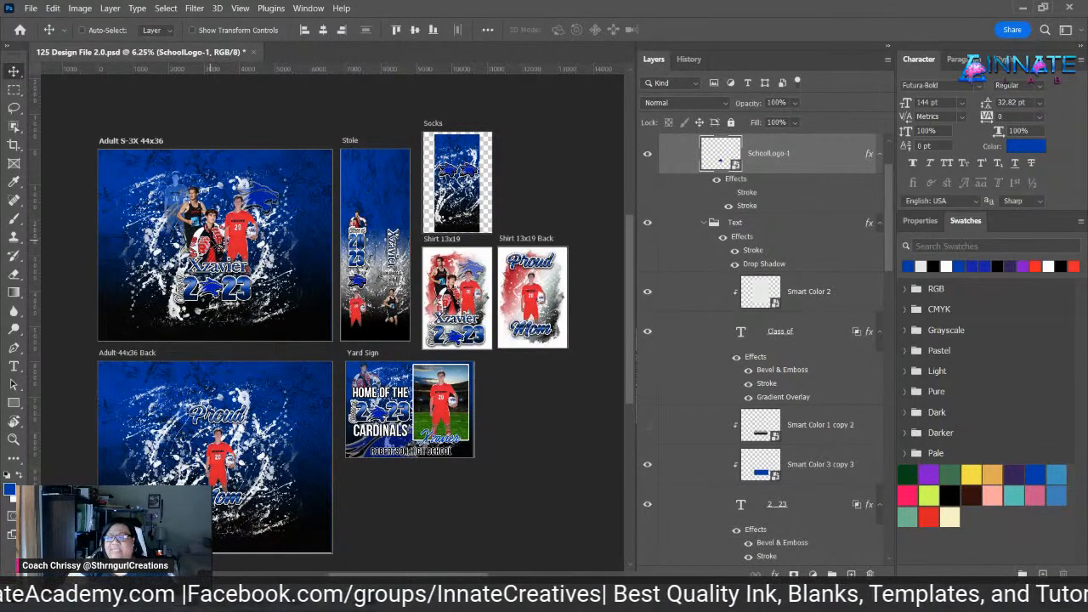
# - Select the Photo 3 layer and briefly open and close its smart object contents
pyautogui.rightClick(214, 242)
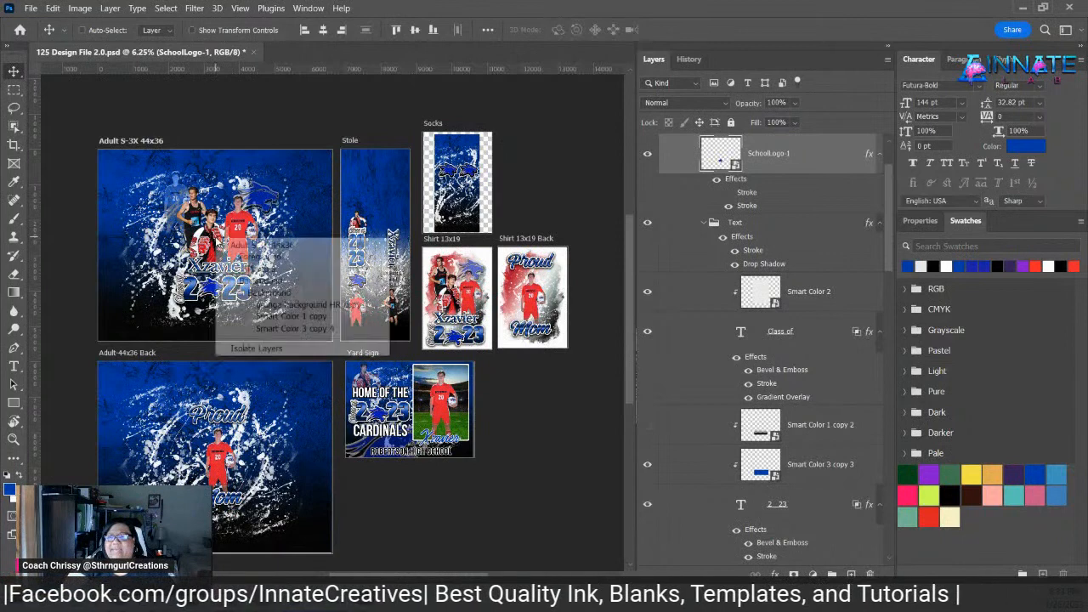
pyautogui.click(250, 269)
pyautogui.scroll(-5, 765, 426)
pyautogui.click(768, 546)
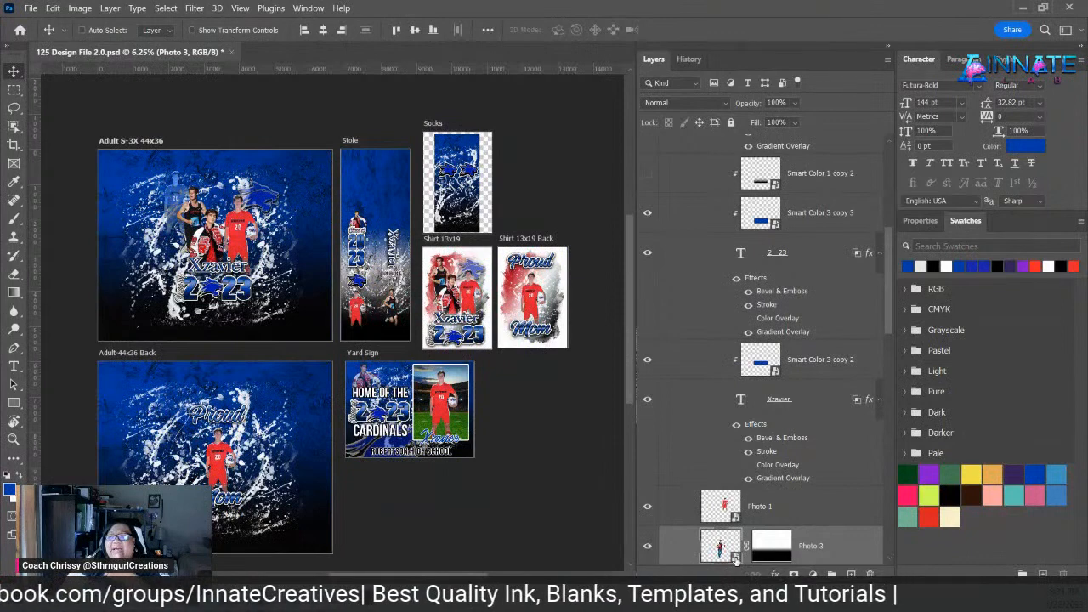
pyautogui.doubleClick(736, 557)
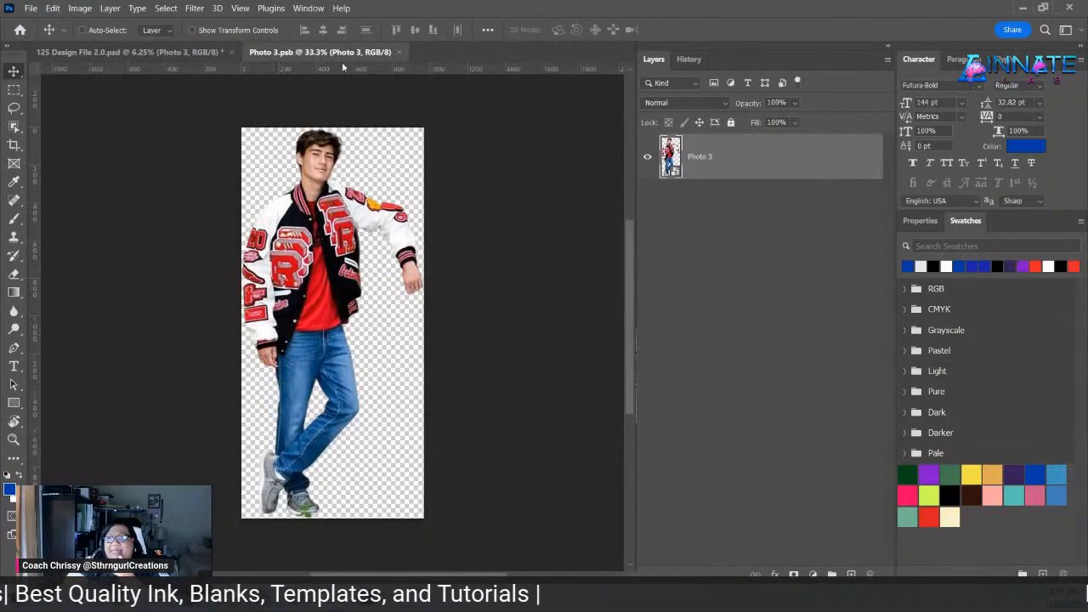
pyautogui.click(398, 53)
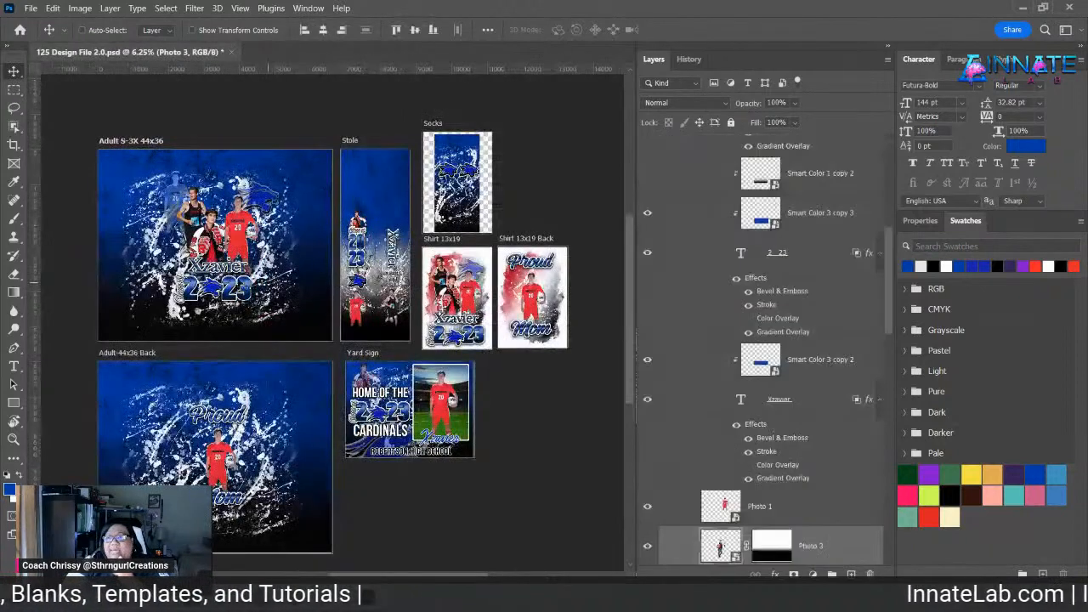
# - Select the Photo 1 layer from the canvas and open its smart object
pyautogui.rightClick(219, 243)
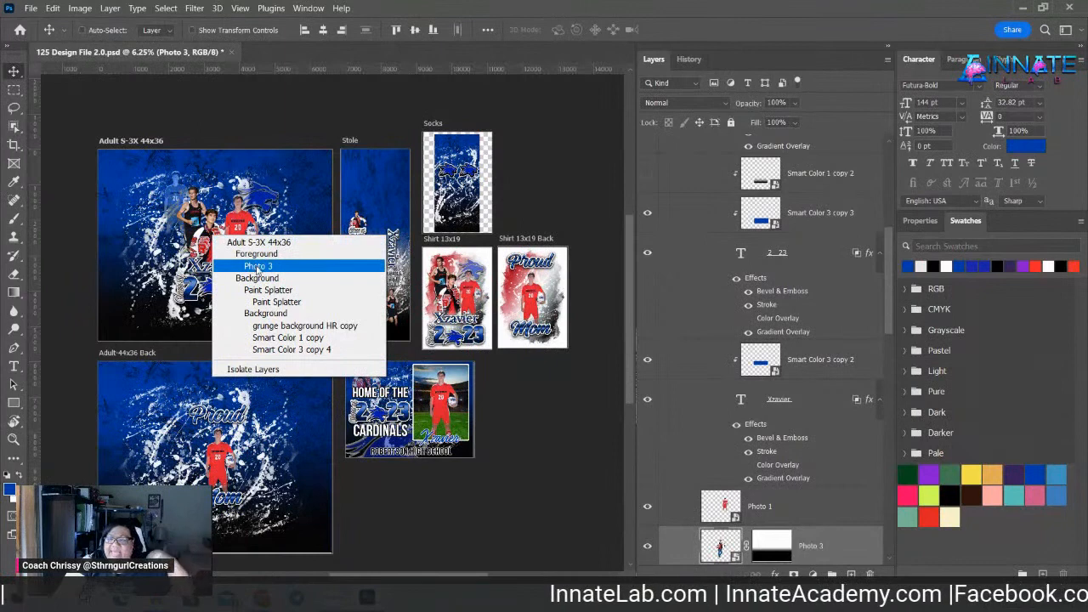
pyautogui.press('Escape')
pyautogui.rightClick(238, 223)
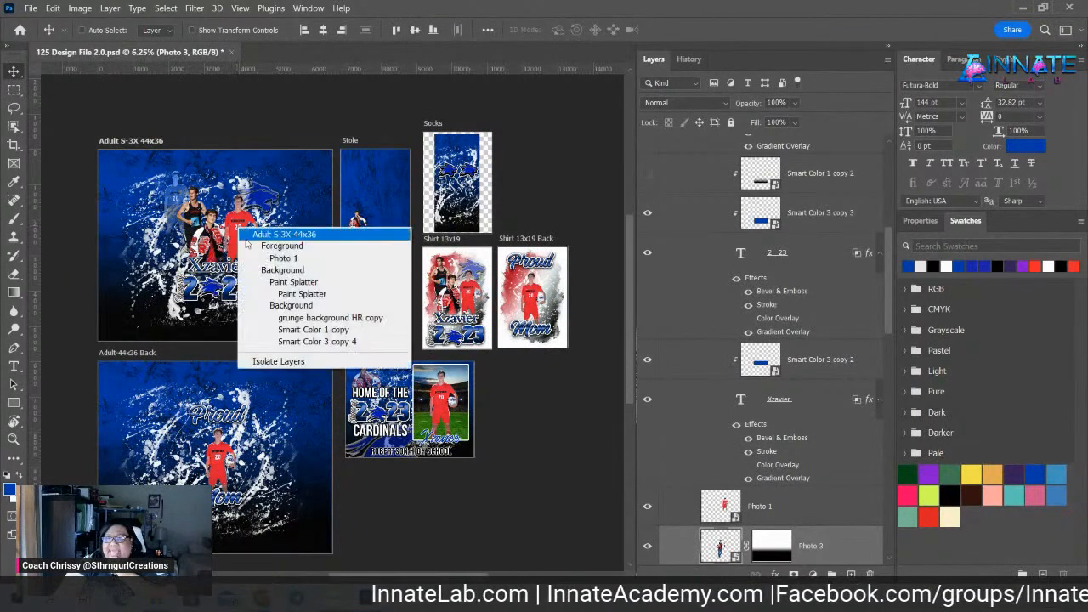
pyautogui.click(281, 265)
pyautogui.doubleClick(719, 509)
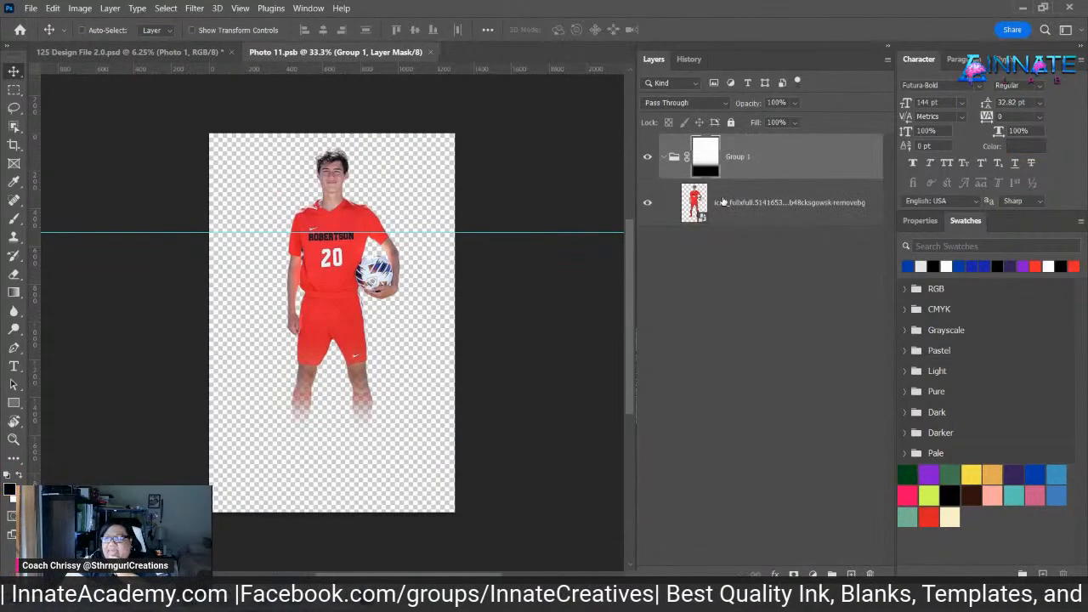
# - Place DJ_2-removebg-preview from Downloads as an embedded layer in Photo 1
pyautogui.click(725, 201)
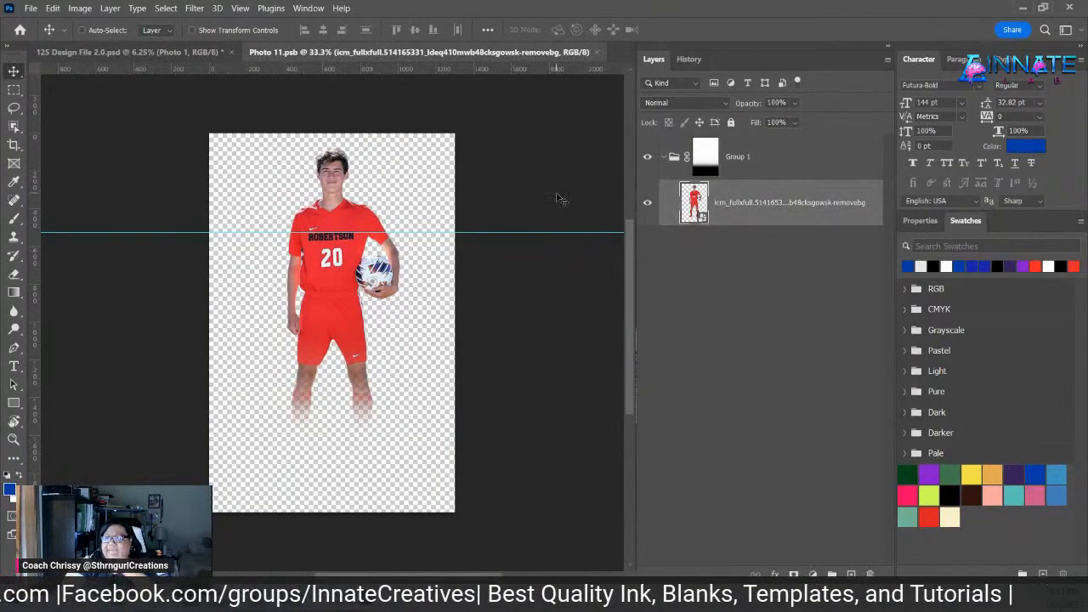
pyautogui.click(32, 8)
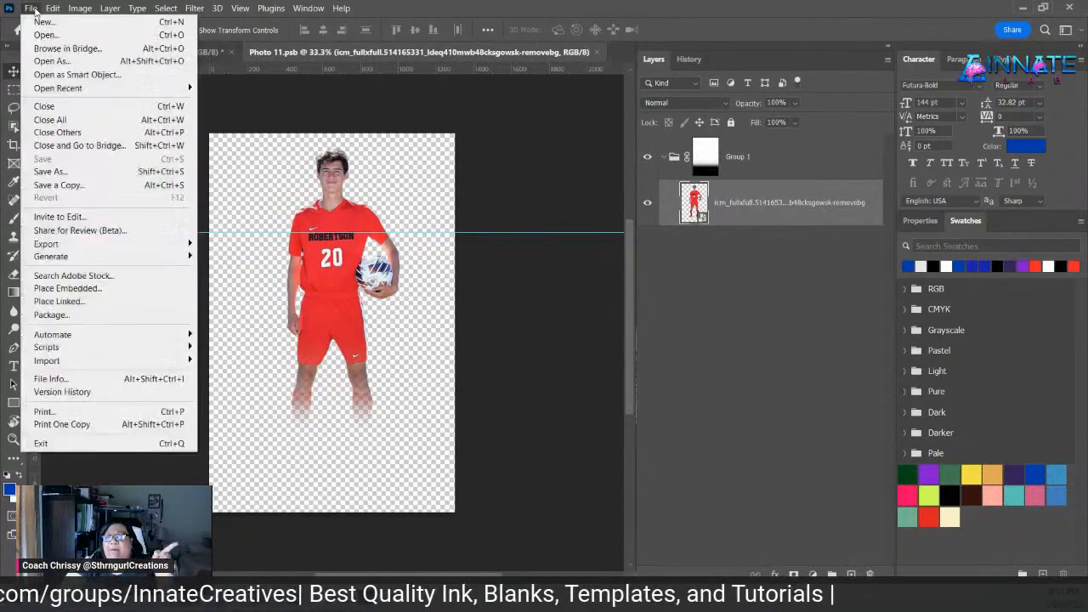
pyautogui.click(92, 288)
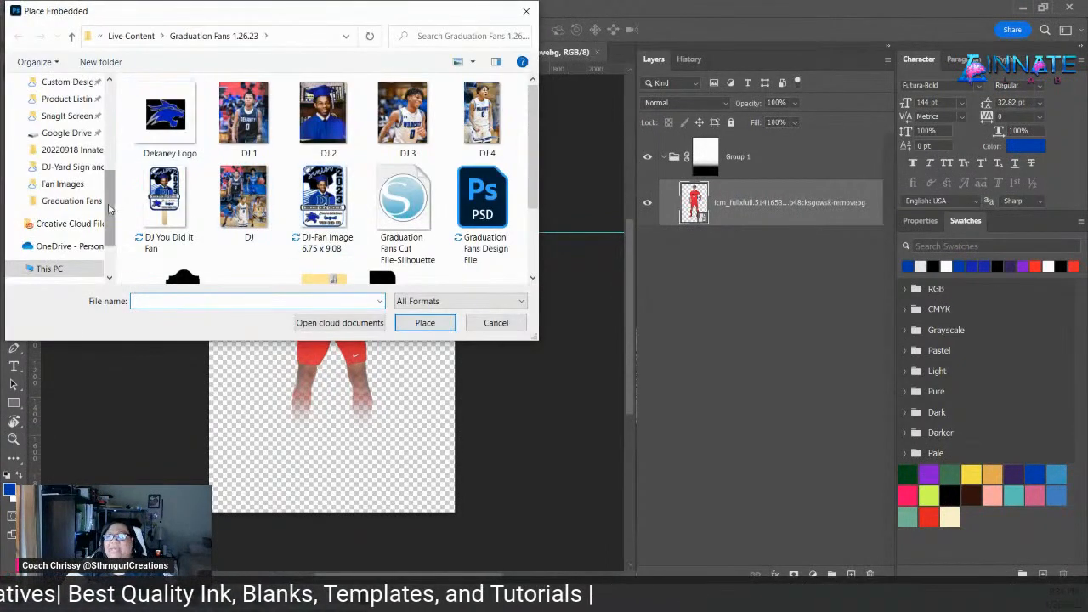
pyautogui.moveTo(109, 209); pyautogui.dragTo(109, 123)
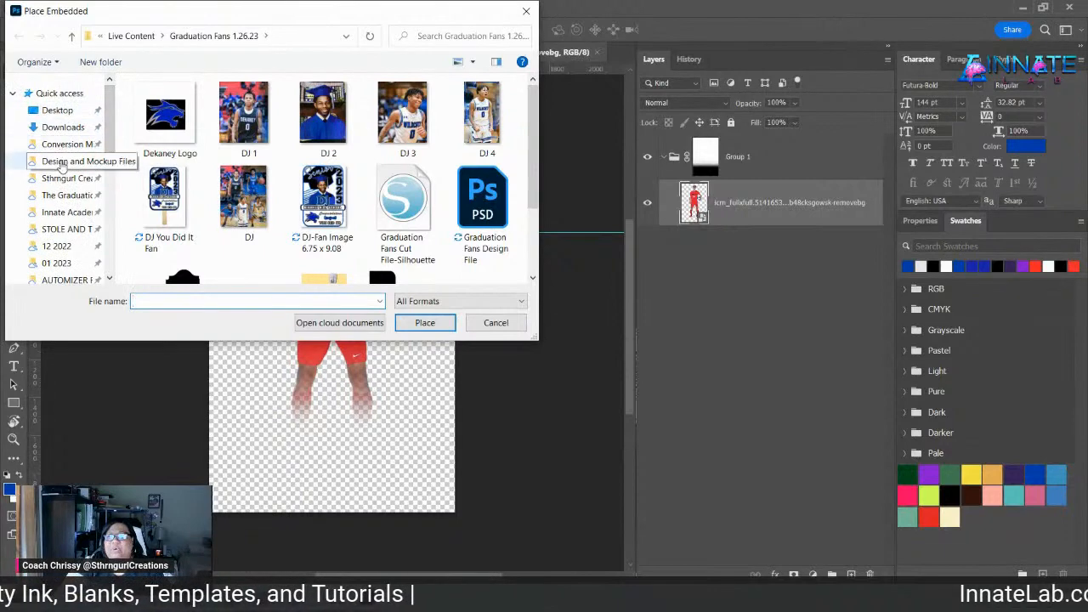
pyautogui.click(63, 127)
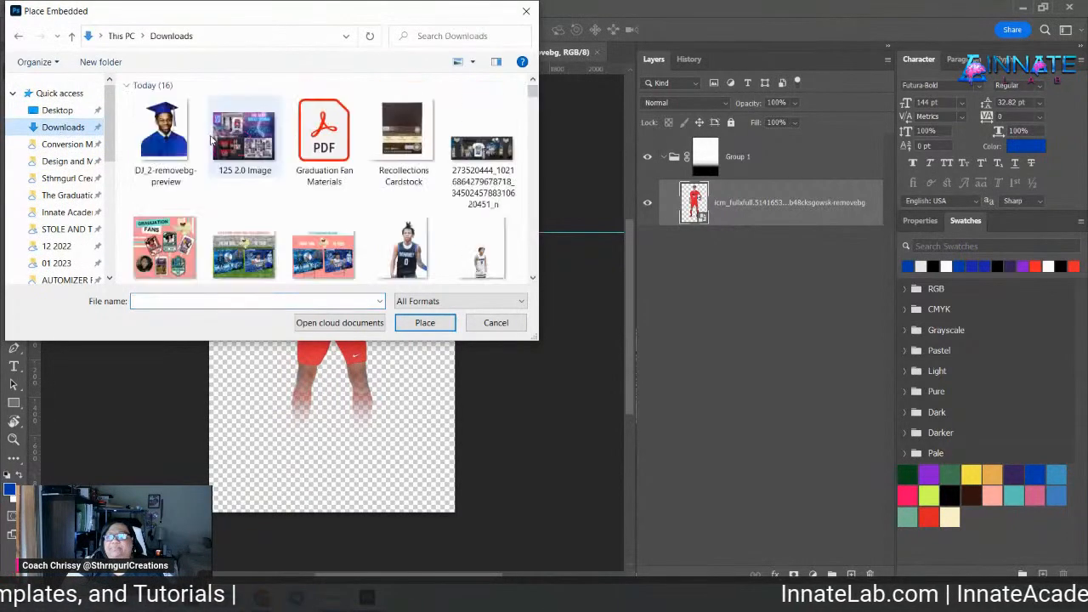
pyautogui.click(164, 136)
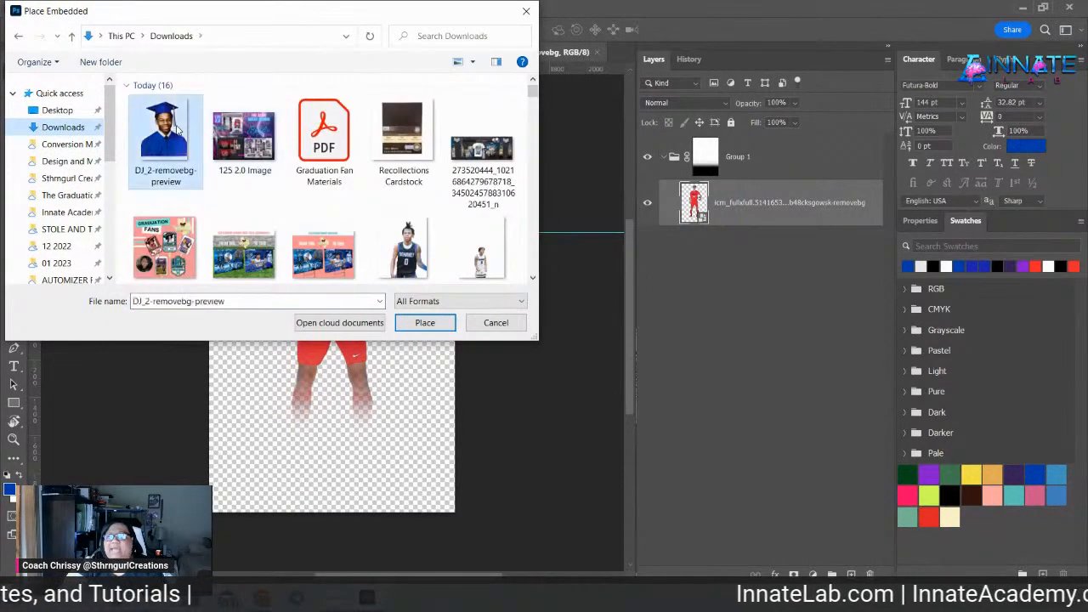
pyautogui.click(431, 327)
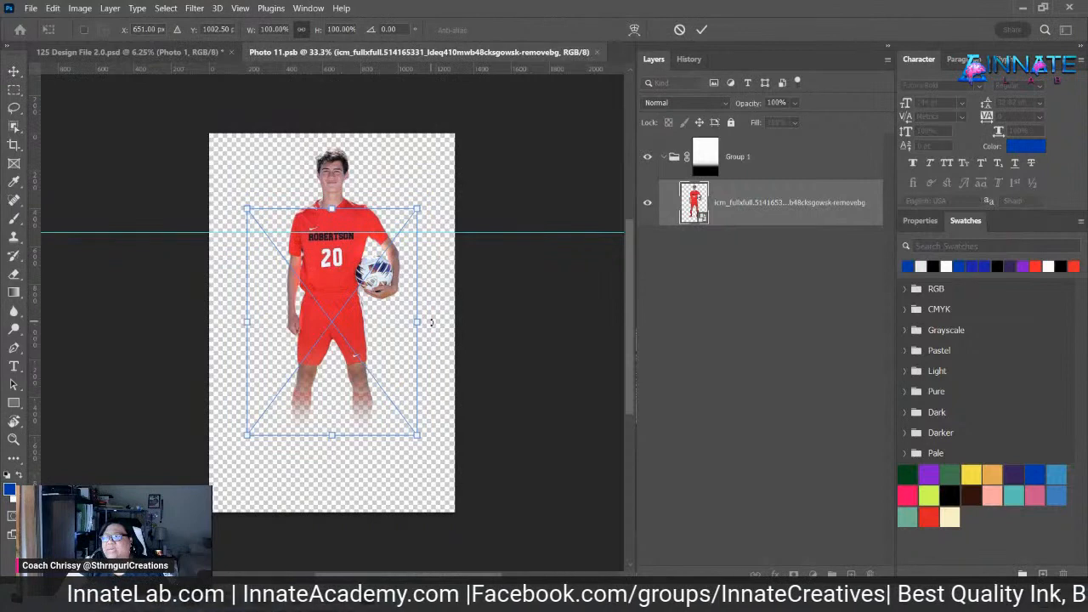
pyautogui.press('Return')
# - Delete the soccer player layer, then close and save the smart object
pyautogui.rightClick(742, 249)
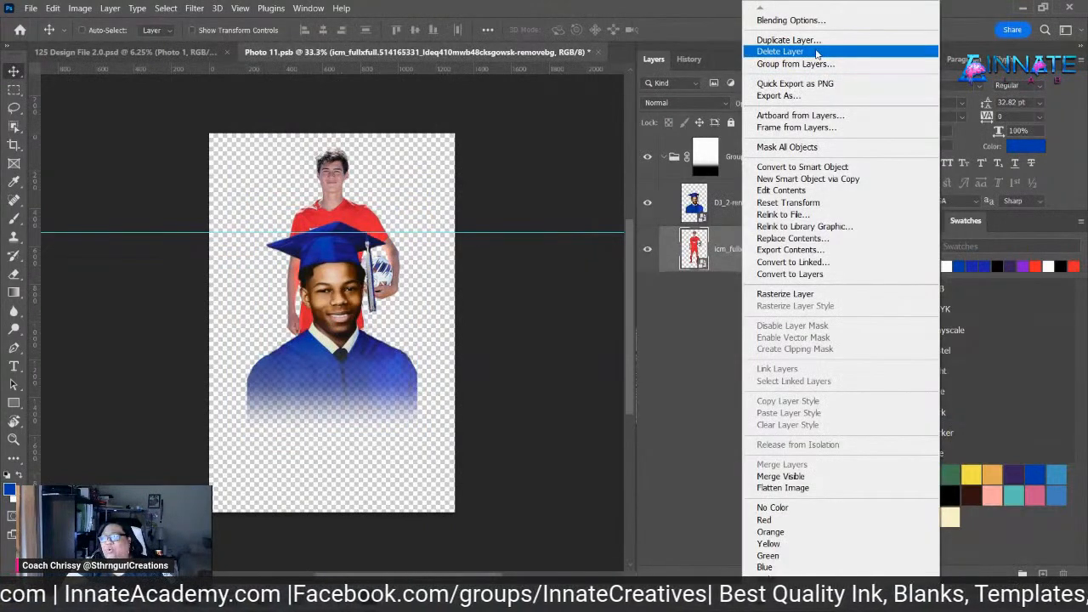
pyautogui.click(817, 53)
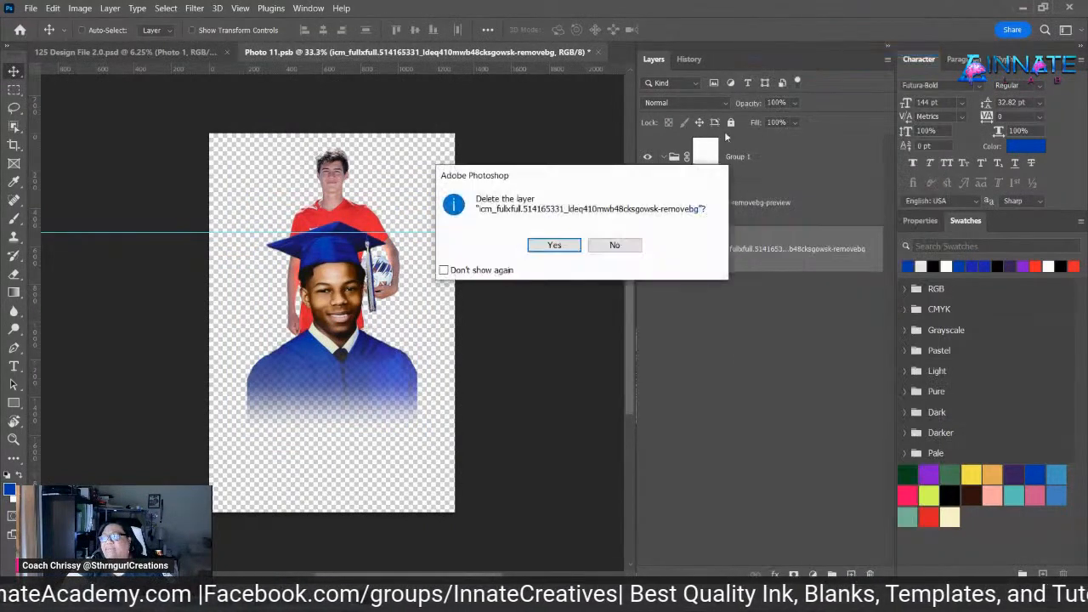
pyautogui.click(568, 245)
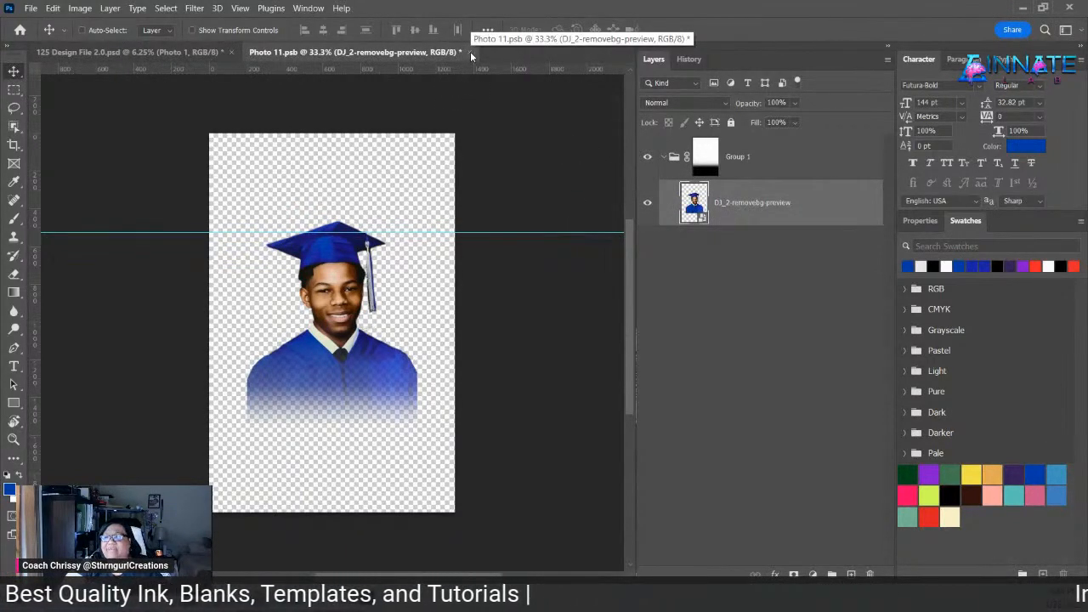
pyautogui.click(471, 51)
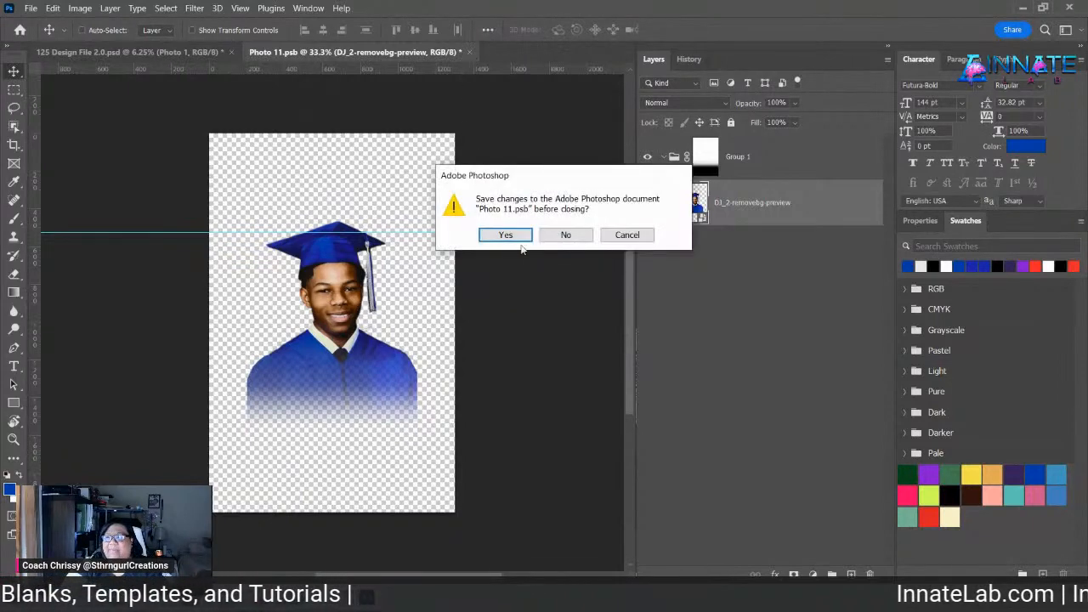
pyautogui.click(522, 239)
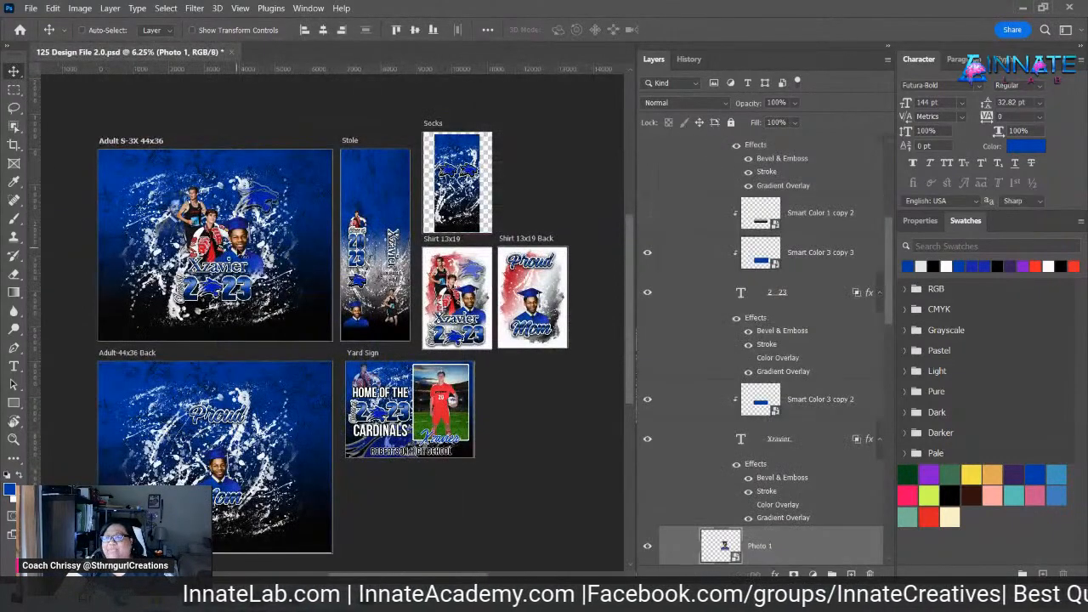
# - Move the graduate photo to the centre above the name
pyautogui.rightClick(235, 245)
pyautogui.click(251, 280)
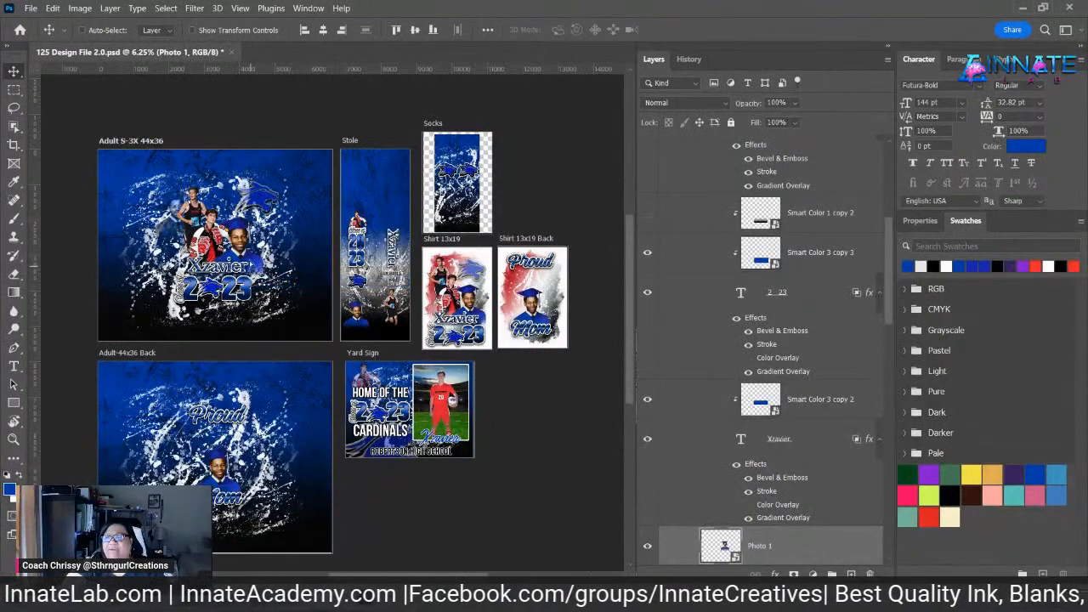
pyautogui.moveTo(251, 255); pyautogui.dragTo(240, 229)
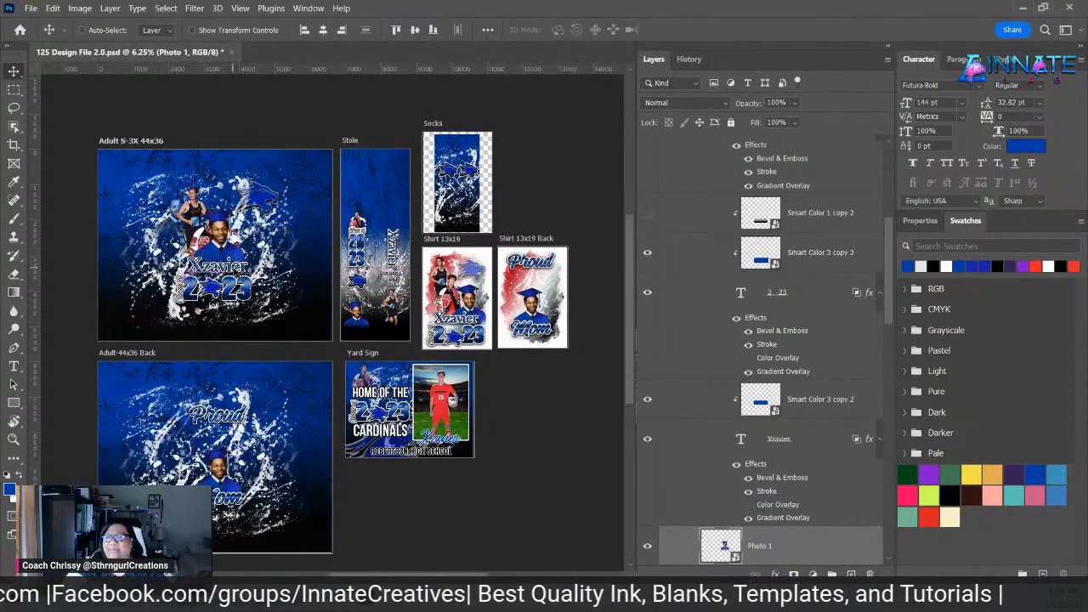
# - Change the Xzavier name text to DJ
pyautogui.rightClick(236, 271)
pyautogui.click(285, 325)
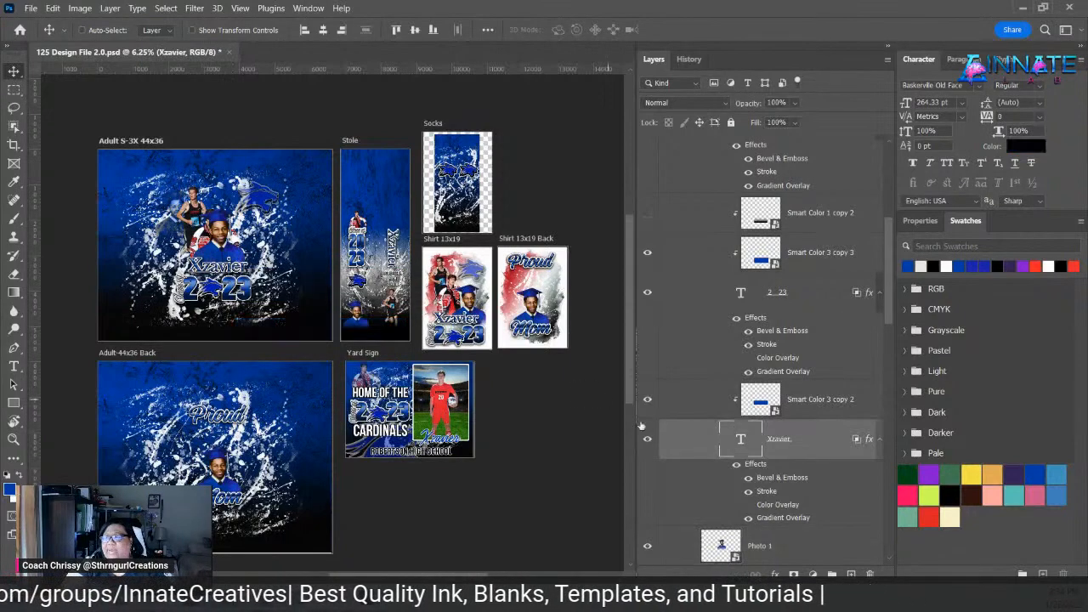
pyautogui.doubleClick(740, 440)
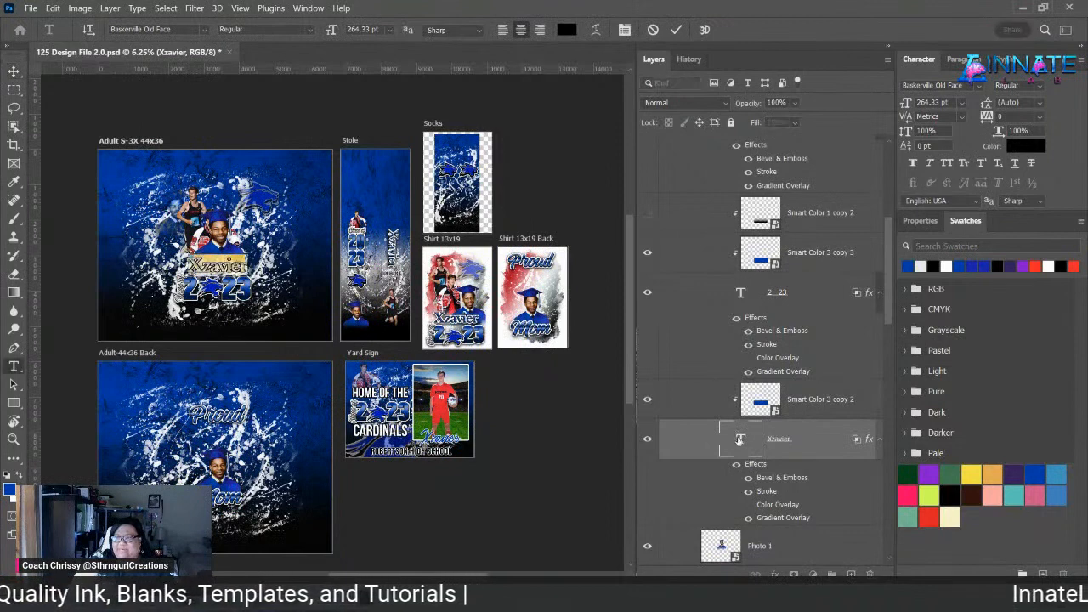
pyautogui.write('DJ')
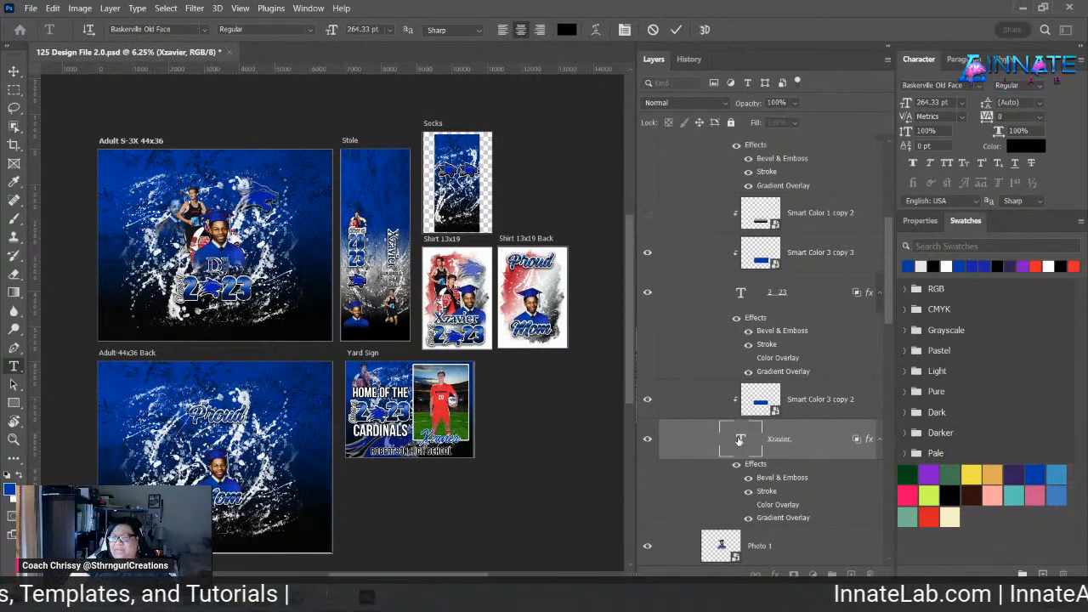
pyautogui.hotkey('ctrl', 'Return')
pyautogui.press('v')
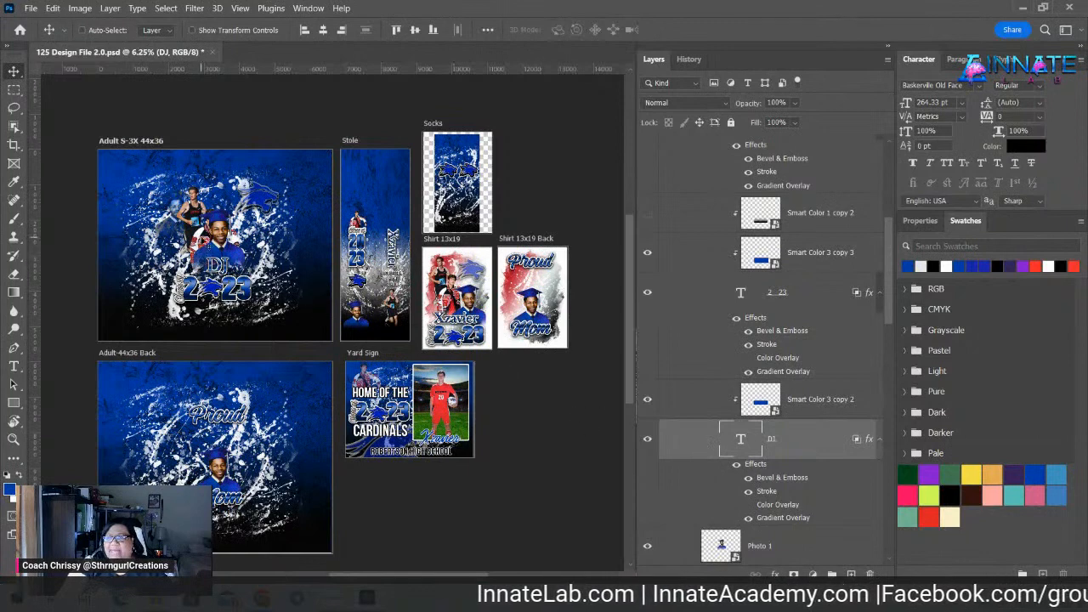
# - Select the Photo 2 layer on the Adult S-3X board and open its smart object
pyautogui.rightClick(204, 239)
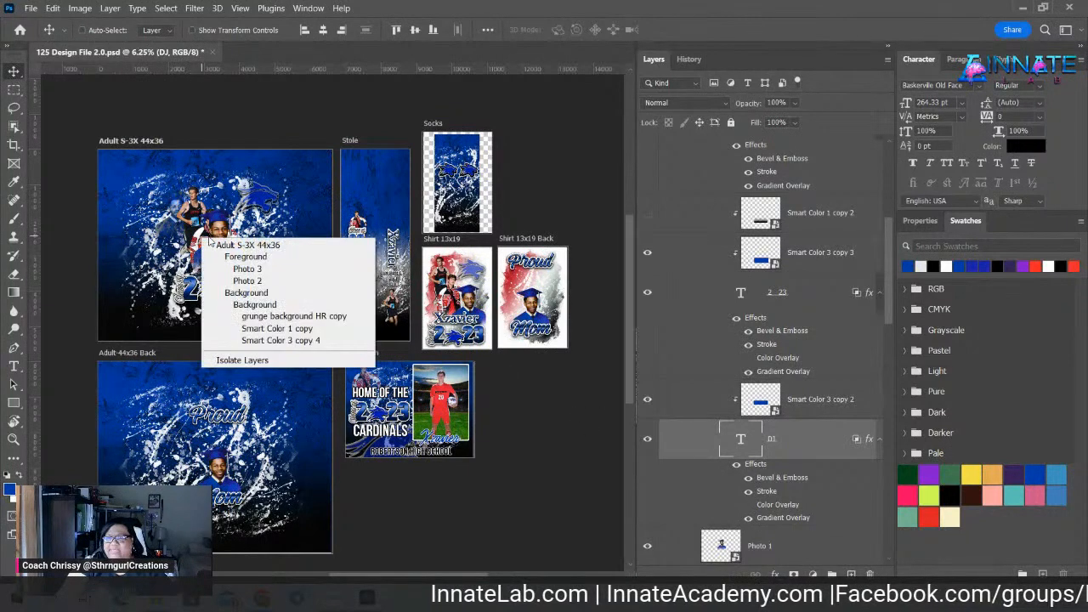
pyautogui.click(246, 270)
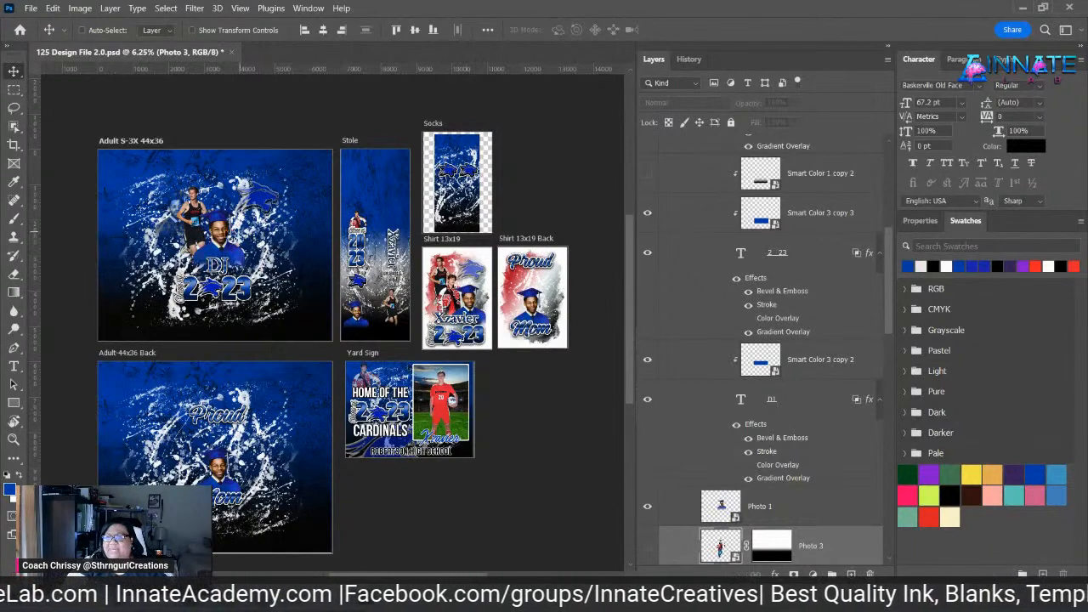
pyautogui.rightClick(198, 219)
pyautogui.click(241, 248)
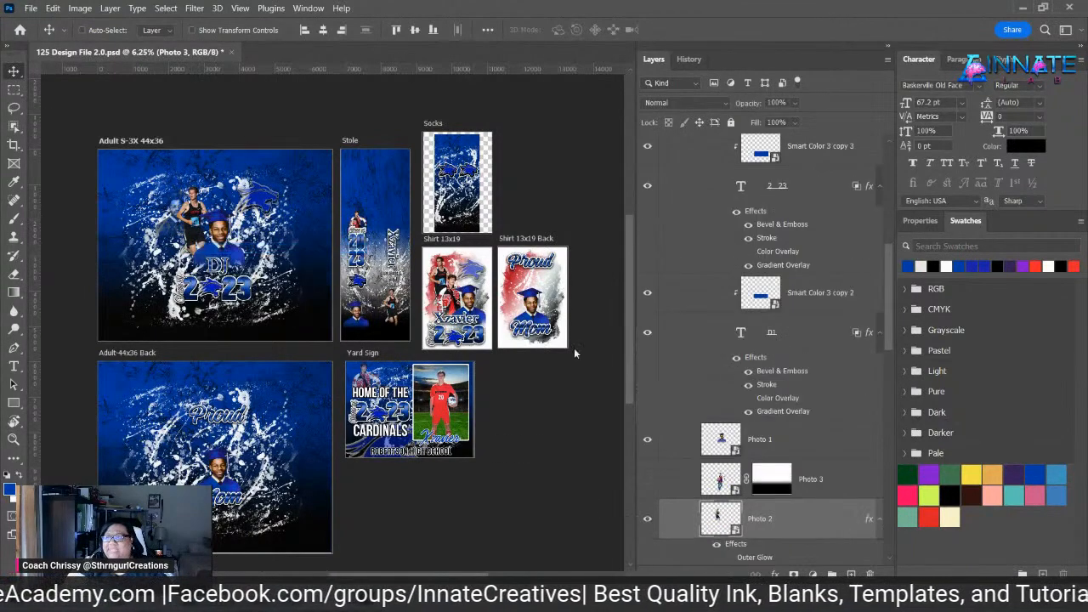
pyautogui.doubleClick(737, 531)
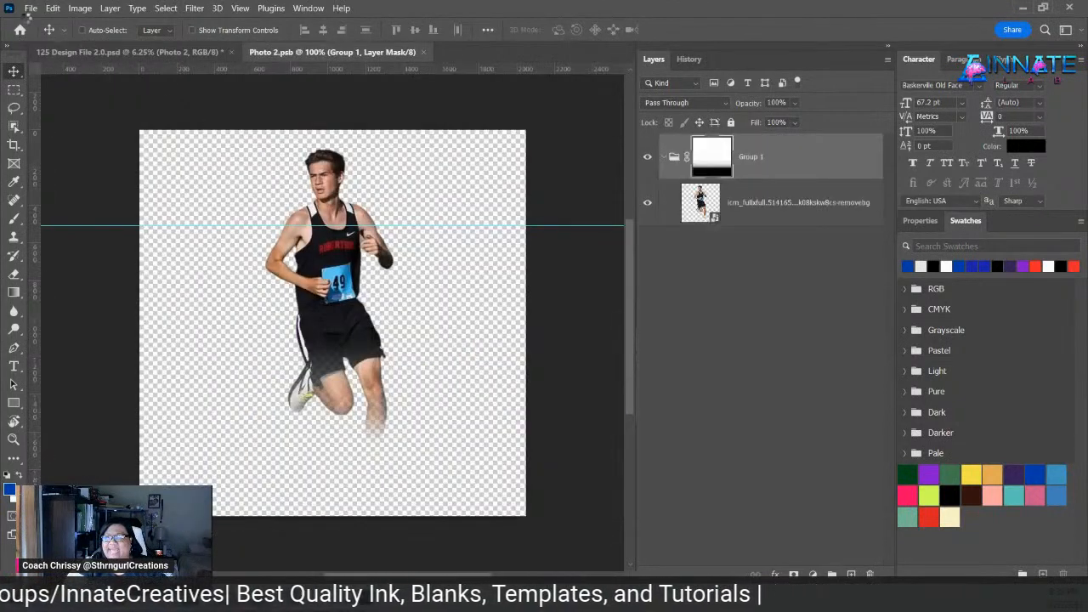
# - Place DJ_1-removebg beneath Group 1 and hide the old runner layer
pyautogui.click(30, 8)
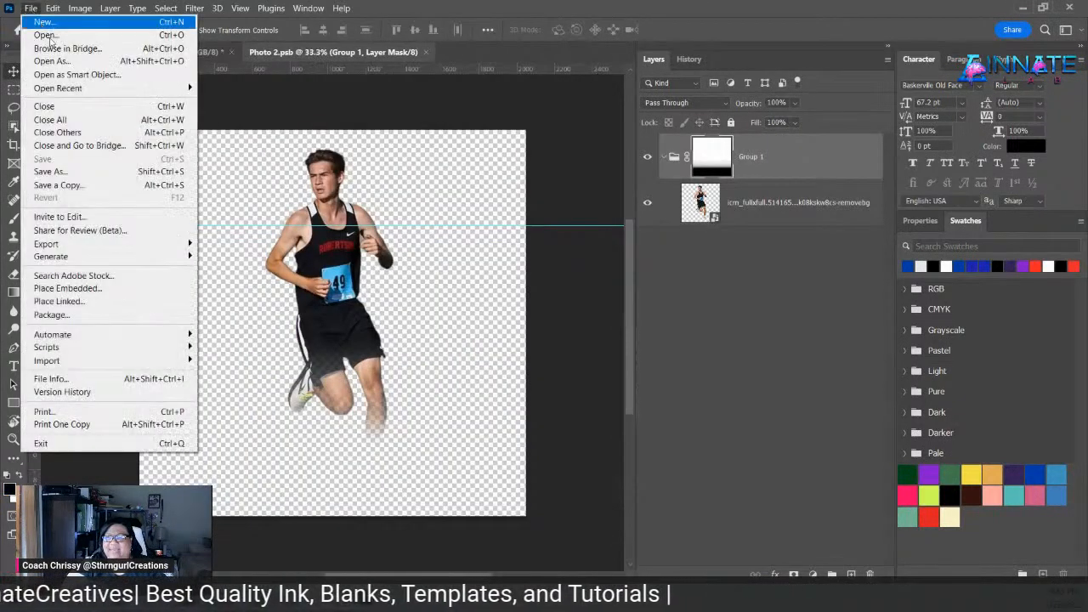
pyautogui.click(110, 289)
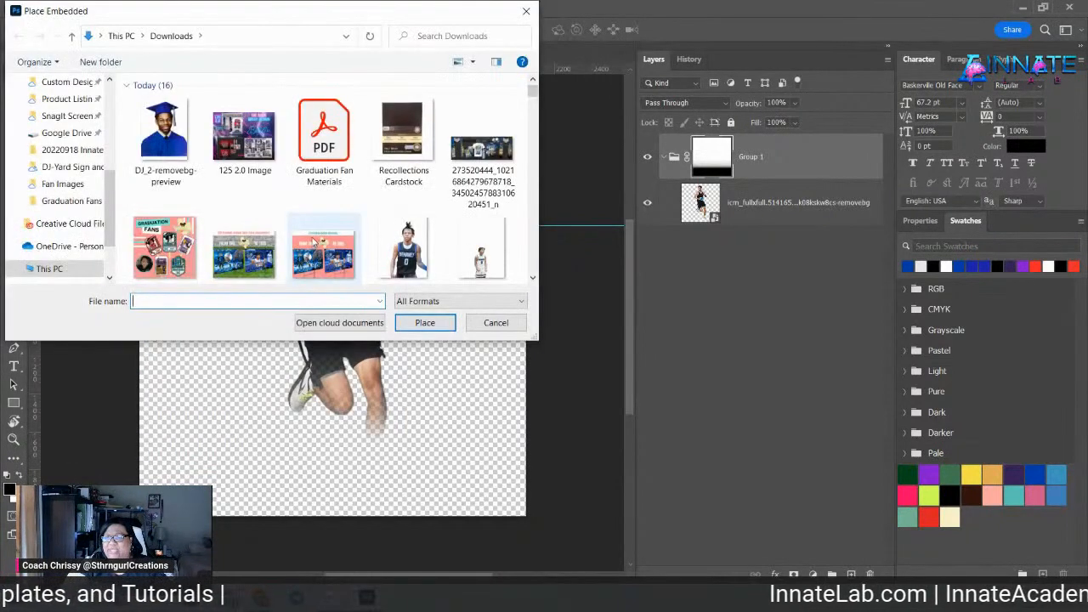
pyautogui.click(412, 249)
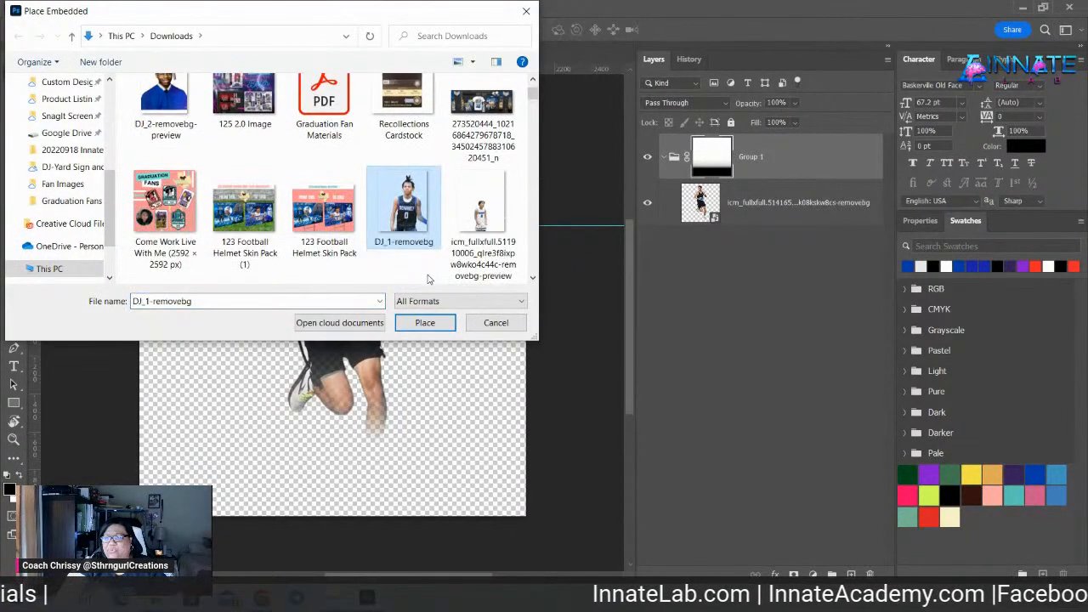
pyautogui.click(441, 324)
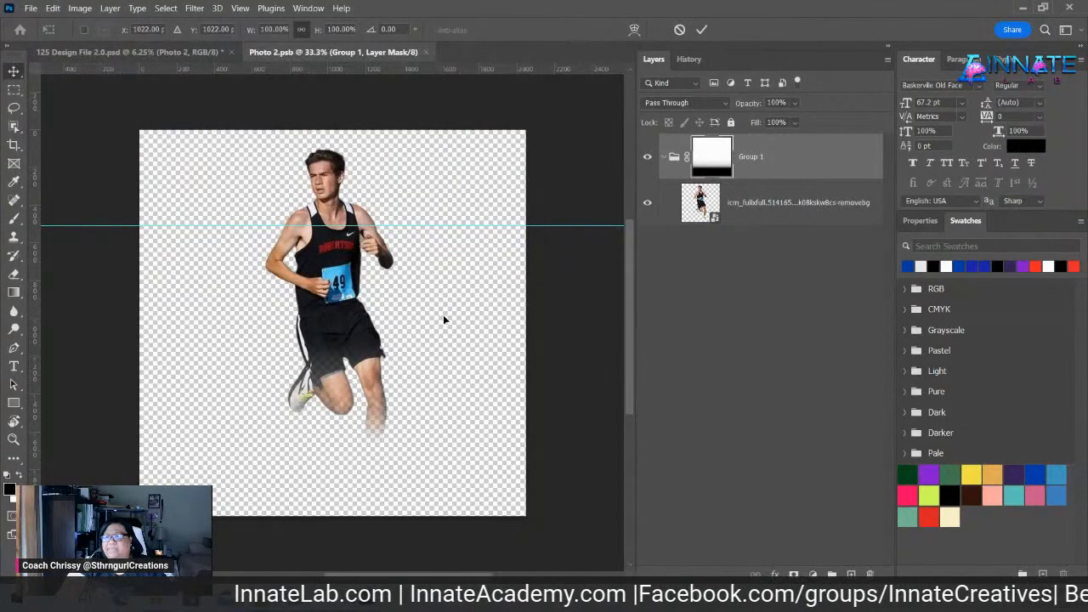
pyautogui.press('Return')
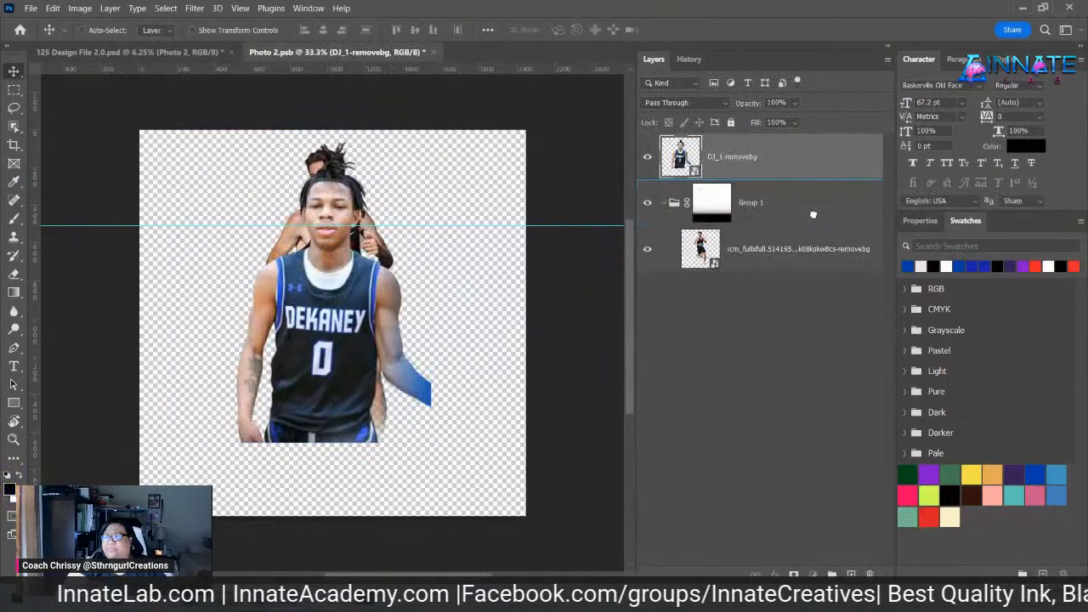
pyautogui.moveTo(813, 214); pyautogui.dragTo(812, 219)
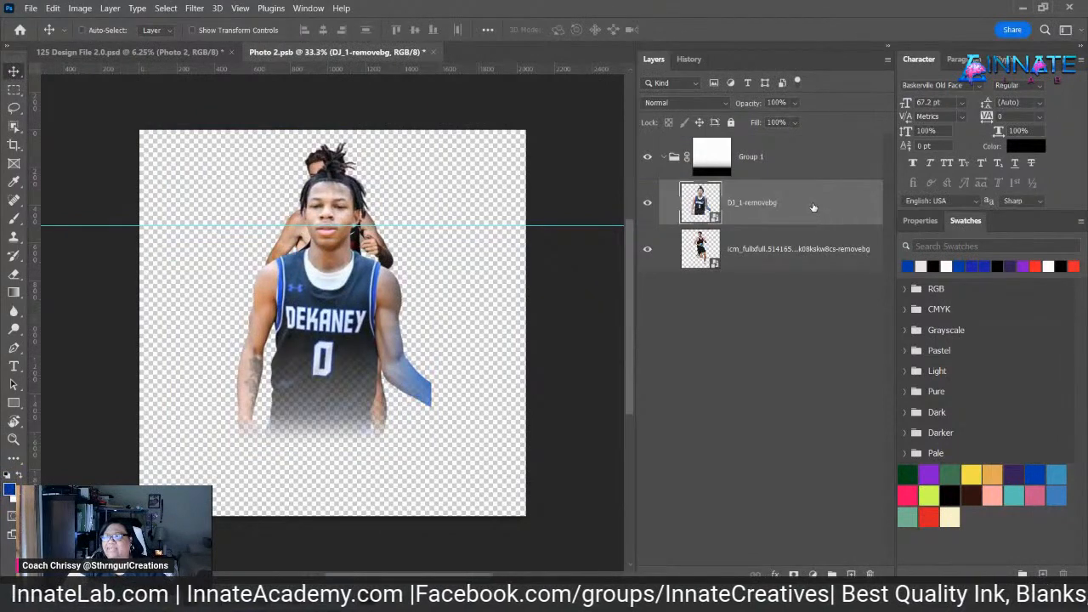
pyautogui.click(648, 248)
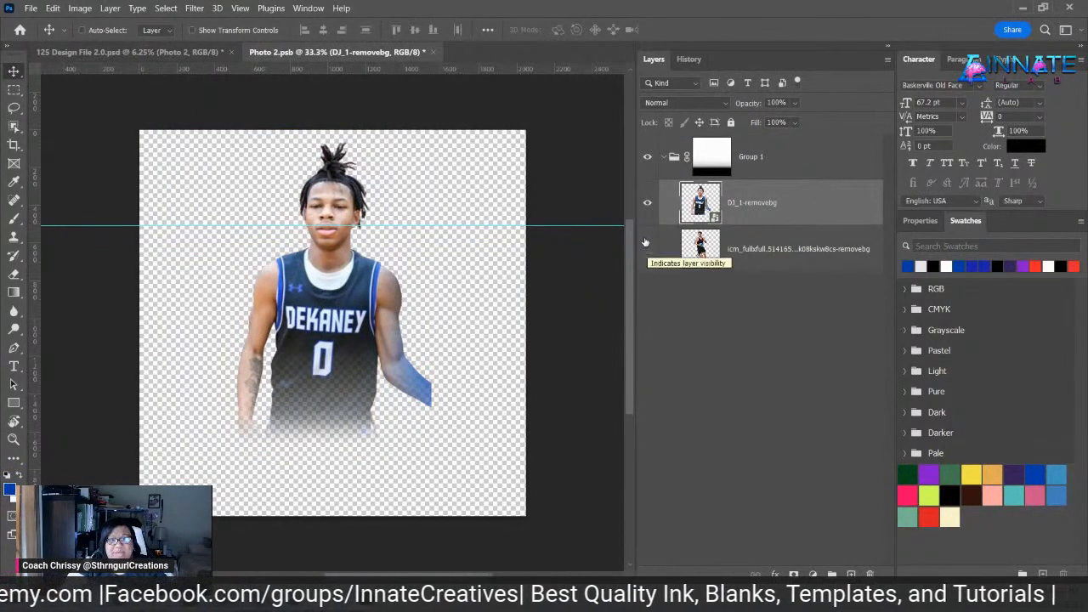
pyautogui.click(433, 53)
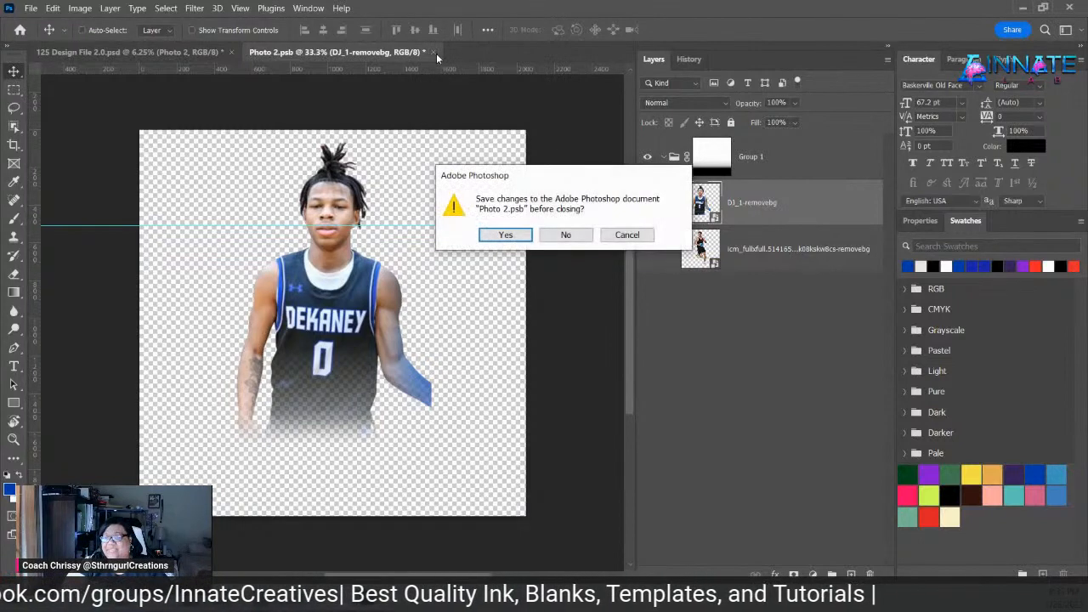
pyautogui.click(628, 234)
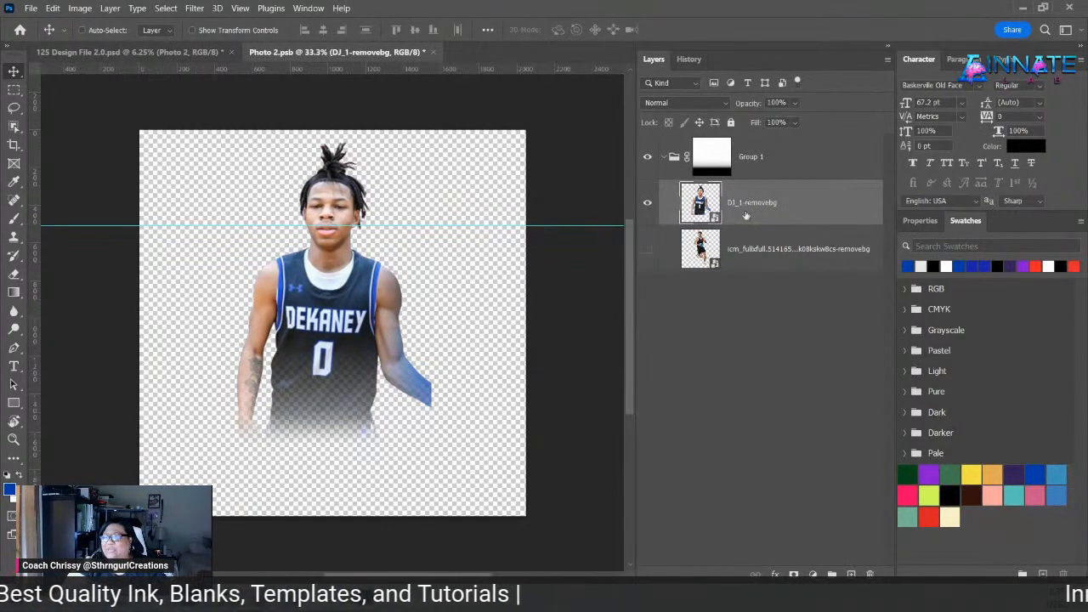
# - Mask out the player's forearm with a brush, then save and close Photo 2
pyautogui.click(794, 573)
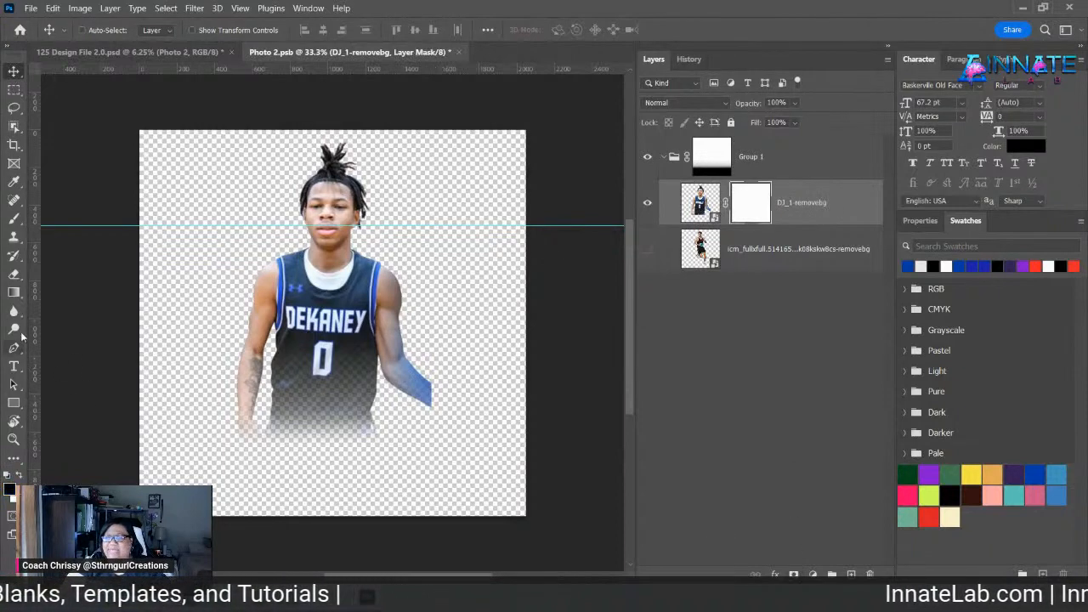
pyautogui.click(13, 217)
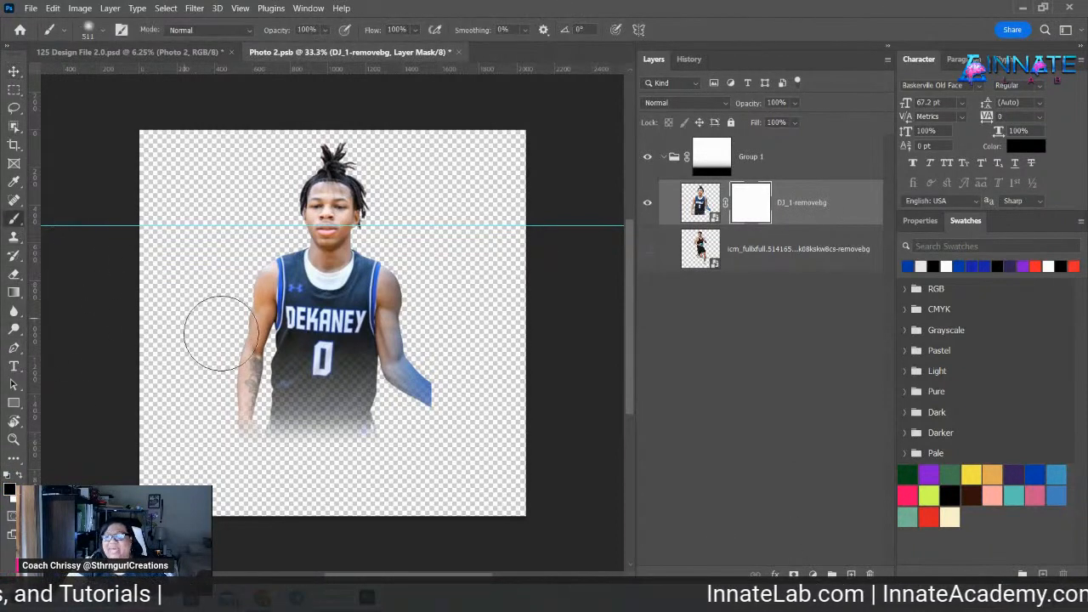
pyautogui.moveTo(441, 371)
pyautogui.mouseDown()
pyautogui.moveTo(457, 398)
pyautogui.moveTo(471, 380)
pyautogui.moveTo(466, 413)
pyautogui.moveTo(477, 377)
pyautogui.mouseUp()
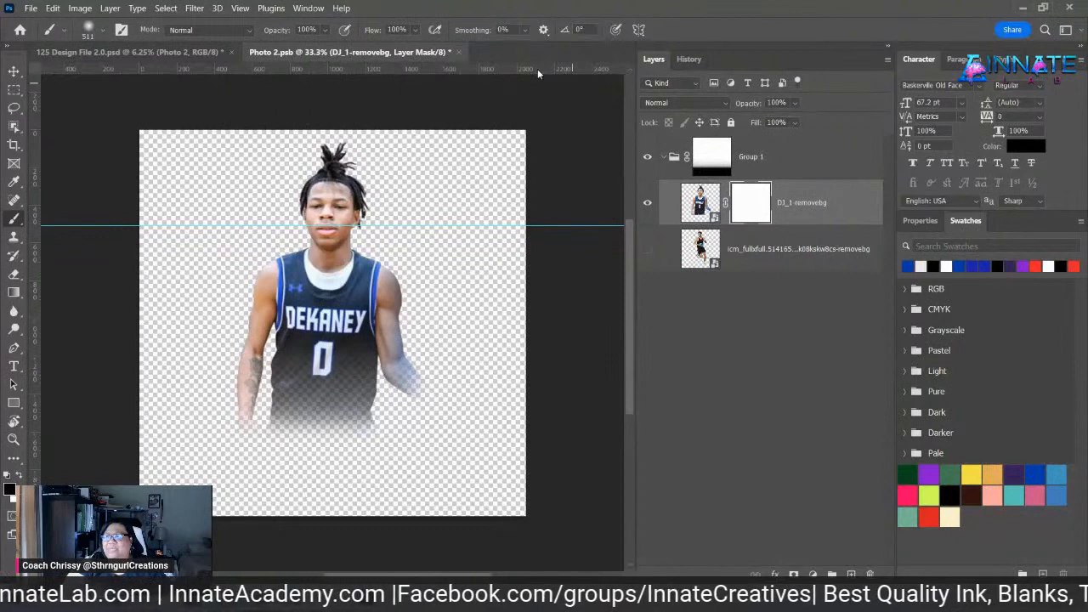
pyautogui.hotkey('ctrl', 's')
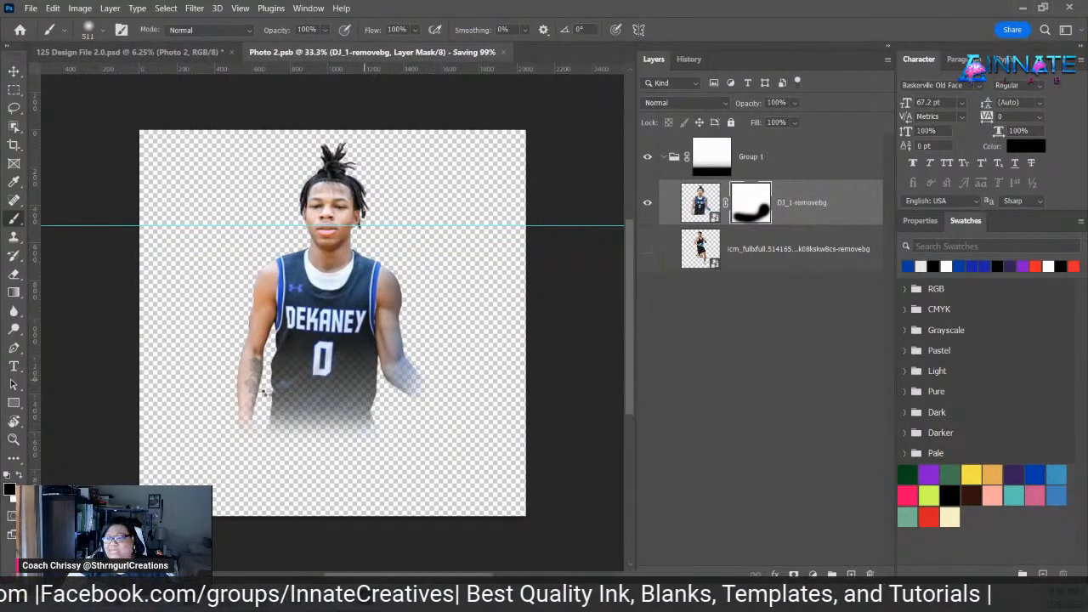
pyautogui.hotkey('ctrl', 'w')
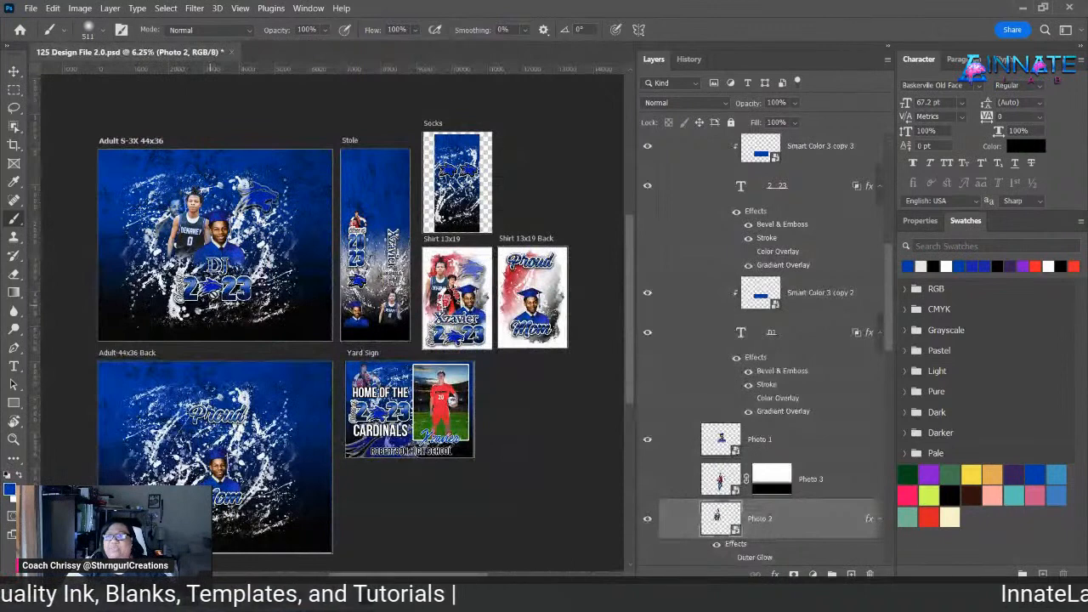
# - Nudge Photo 2 slightly downward on the left design
pyautogui.press('v')
pyautogui.rightClick(199, 219)
pyautogui.click(205, 233)
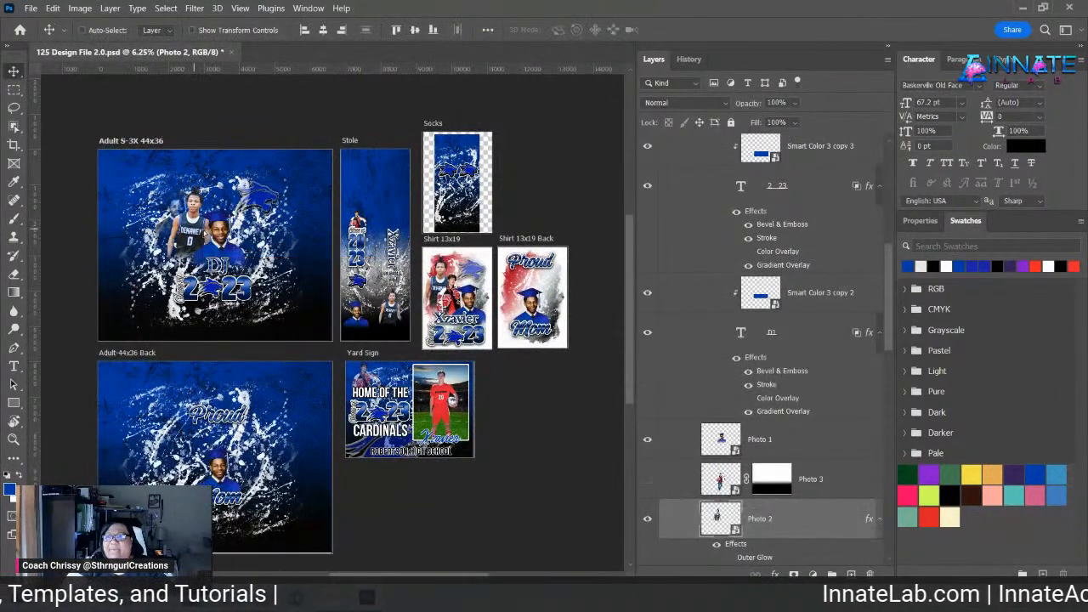
pyautogui.moveTo(204, 223)
pyautogui.mouseDown()
pyautogui.moveTo(214, 202)
pyautogui.moveTo(208, 240)
pyautogui.mouseUp()
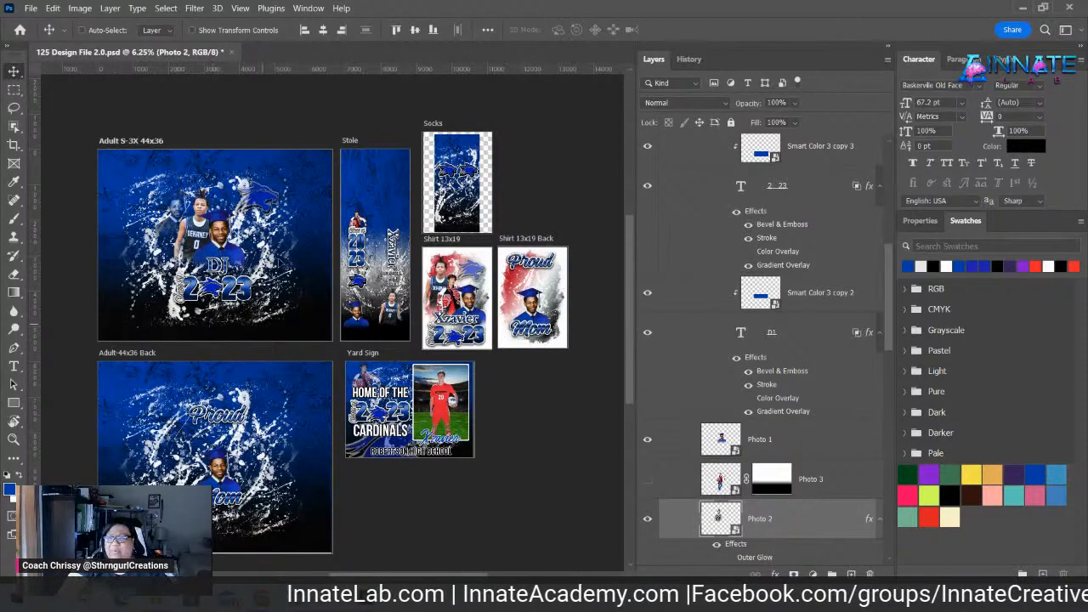
# - Save the design as DJ-Dekaney in Desktop/Live Content/Graduation Fans 1.26.23
pyautogui.click(30, 8)
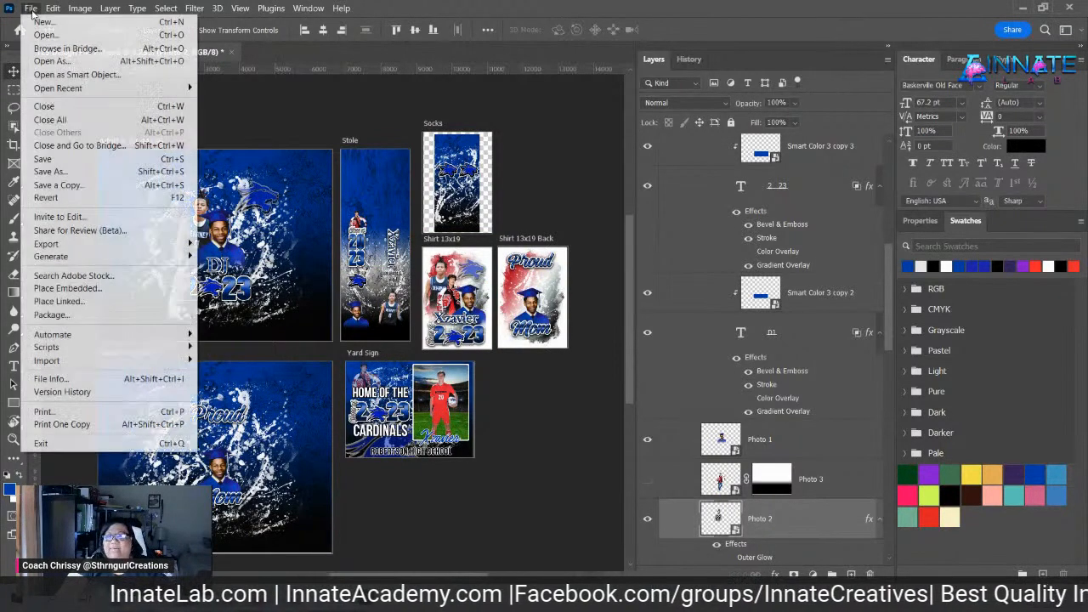
pyautogui.click(70, 171)
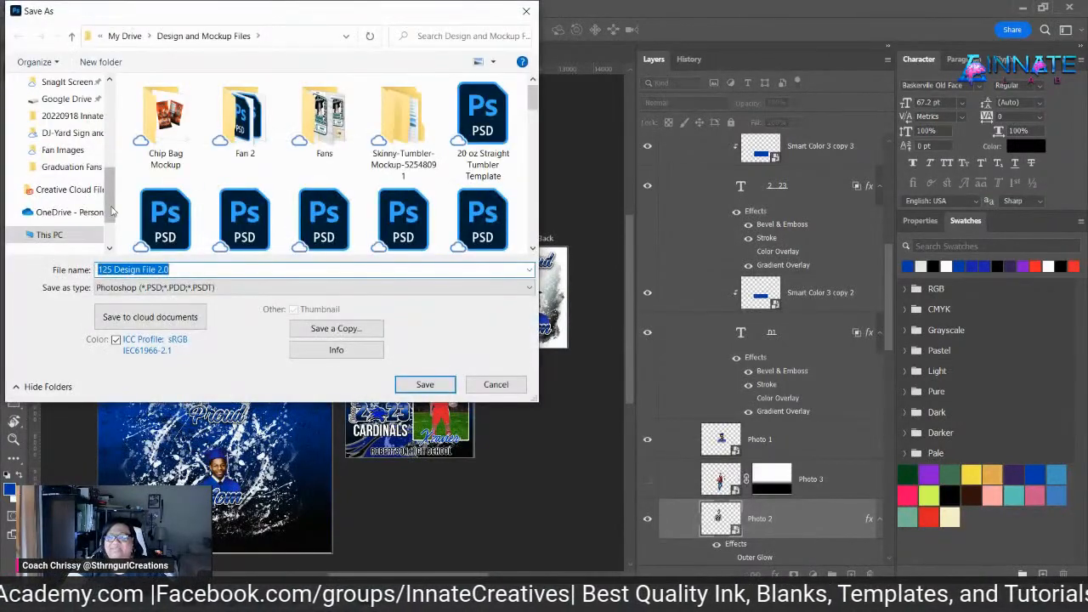
pyautogui.moveTo(110, 196); pyautogui.dragTo(111, 110)
pyautogui.click(57, 110)
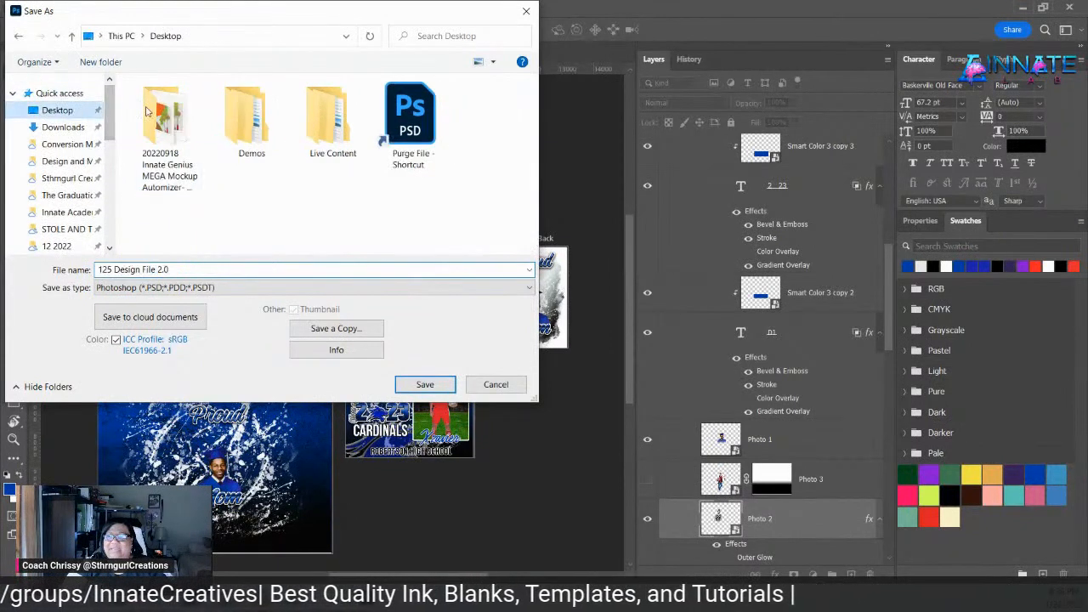
pyautogui.doubleClick(327, 117)
pyautogui.doubleClick(194, 104)
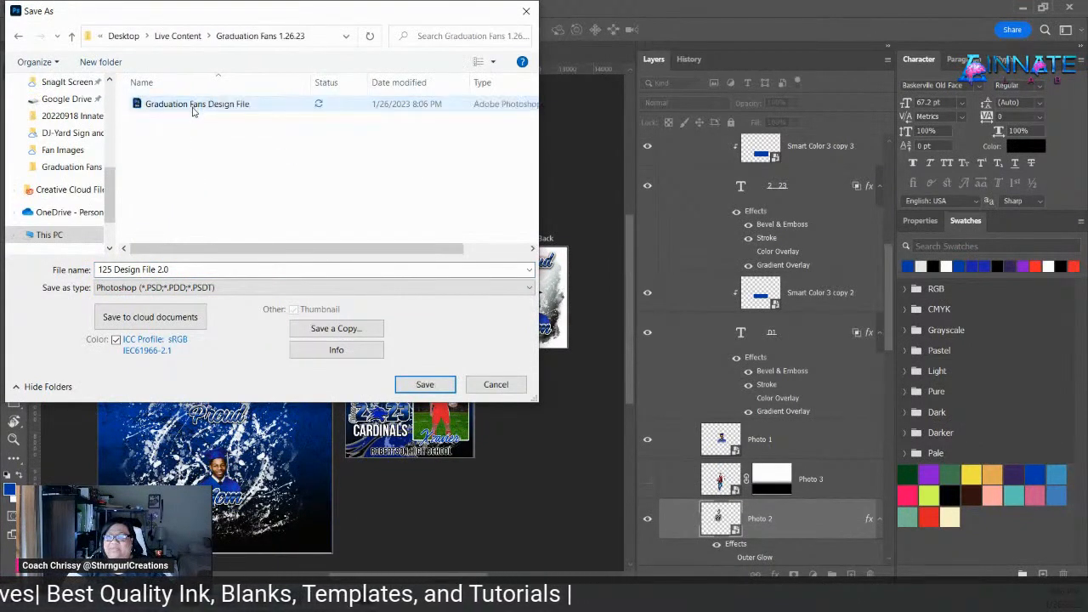
pyautogui.click(180, 270)
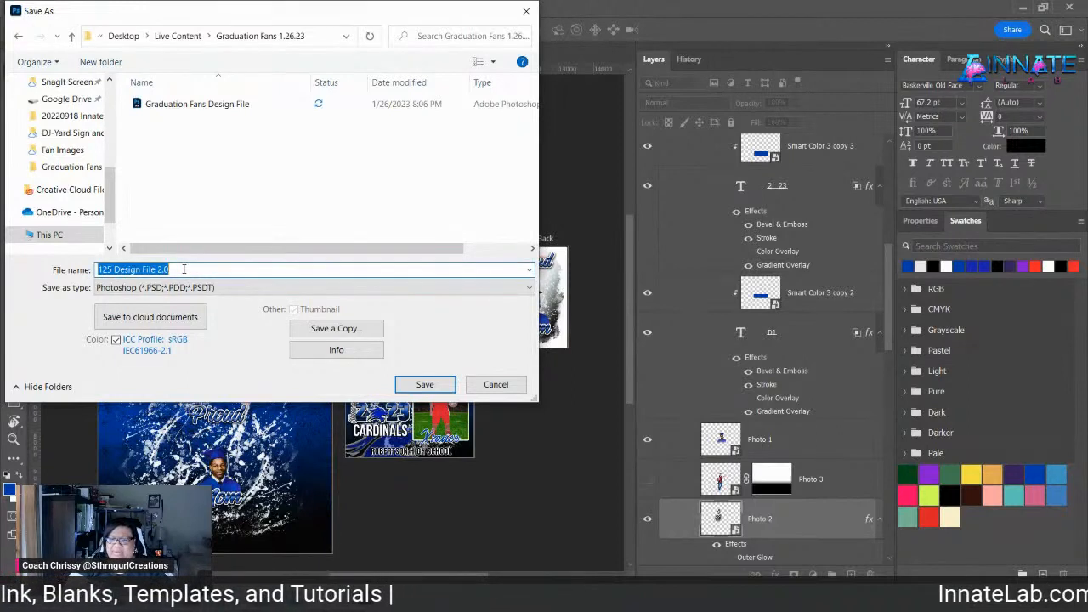
pyautogui.write('DJ')
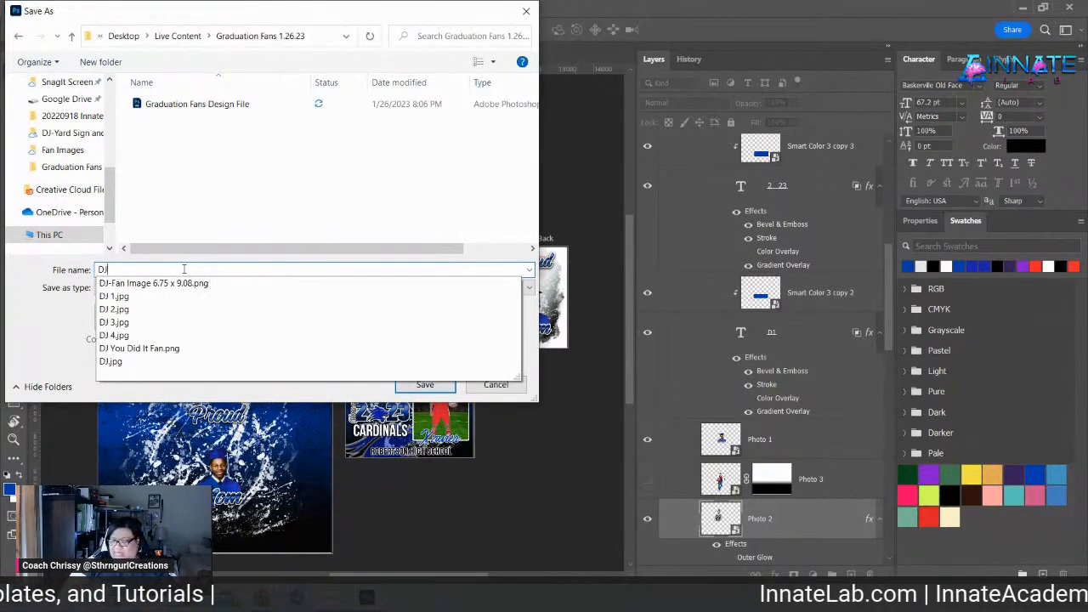
pyautogui.write('-Dekaney')
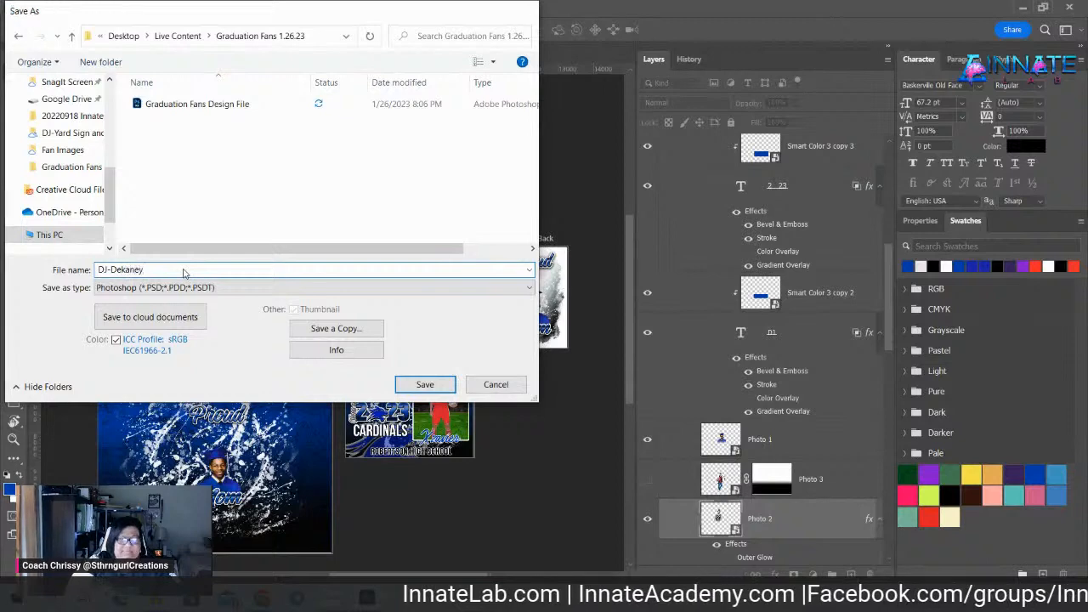
pyautogui.press('Return')
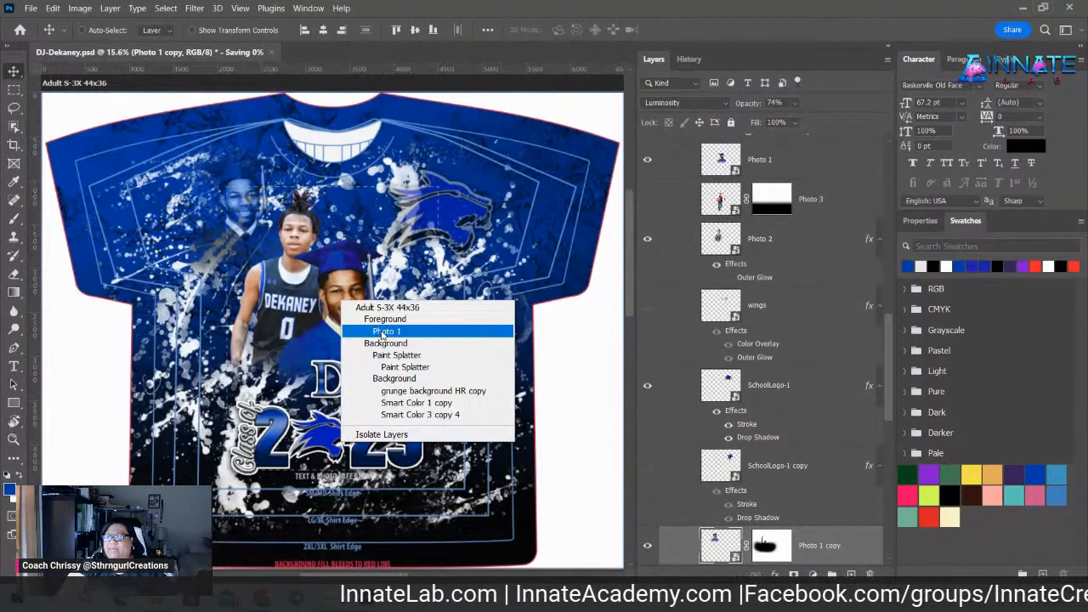
# - Move the player photo higher on the shirt, then select SchoolLogo-1
pyautogui.click(382, 331)
pyautogui.moveTo(382, 334); pyautogui.dragTo(365, 263)
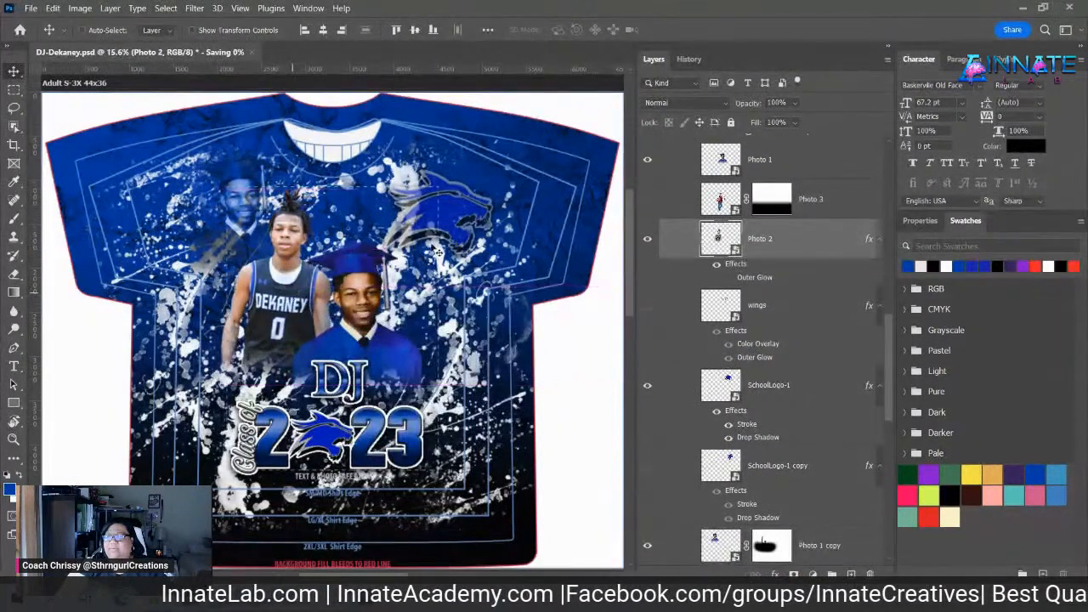
pyautogui.rightClick(472, 216)
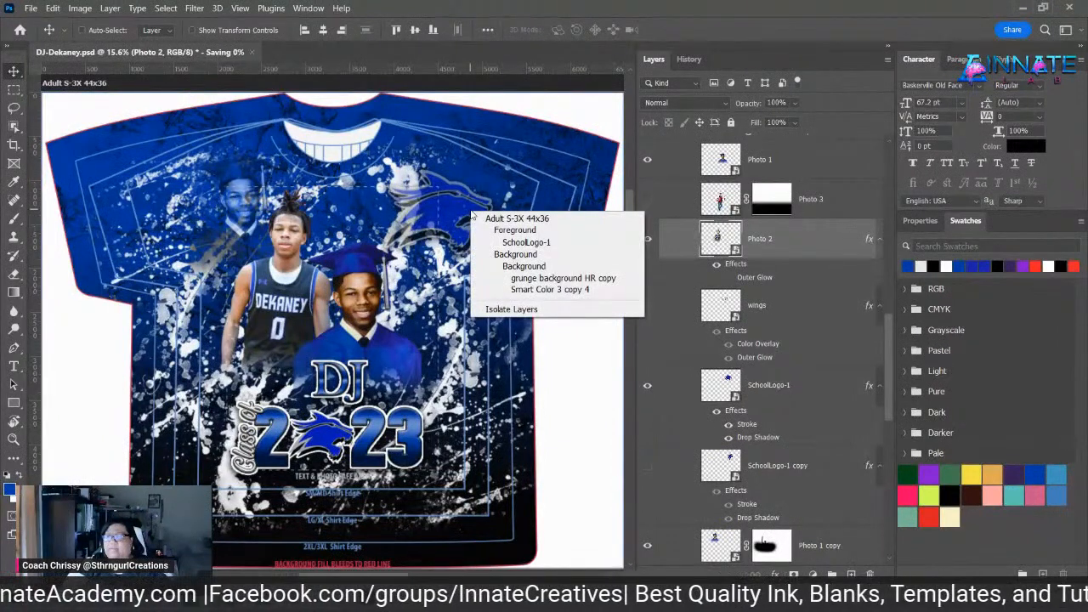
pyautogui.click(527, 242)
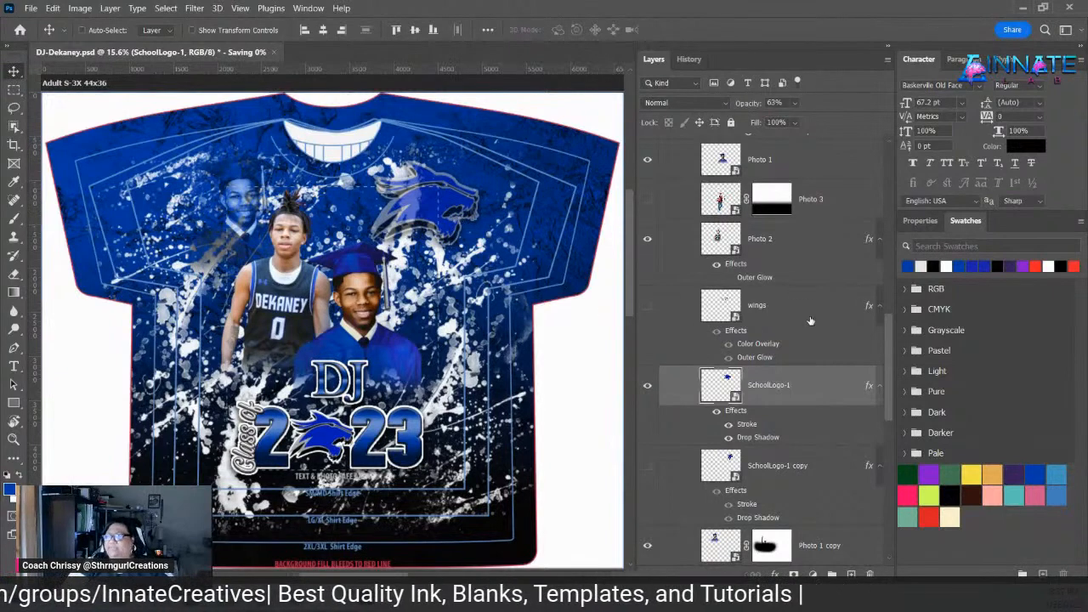
# - Hide the t-shirt template overlay, collapse the Adult S-3X 44x36 group, and fit all artboards
pyautogui.scroll(10, 888, 156)
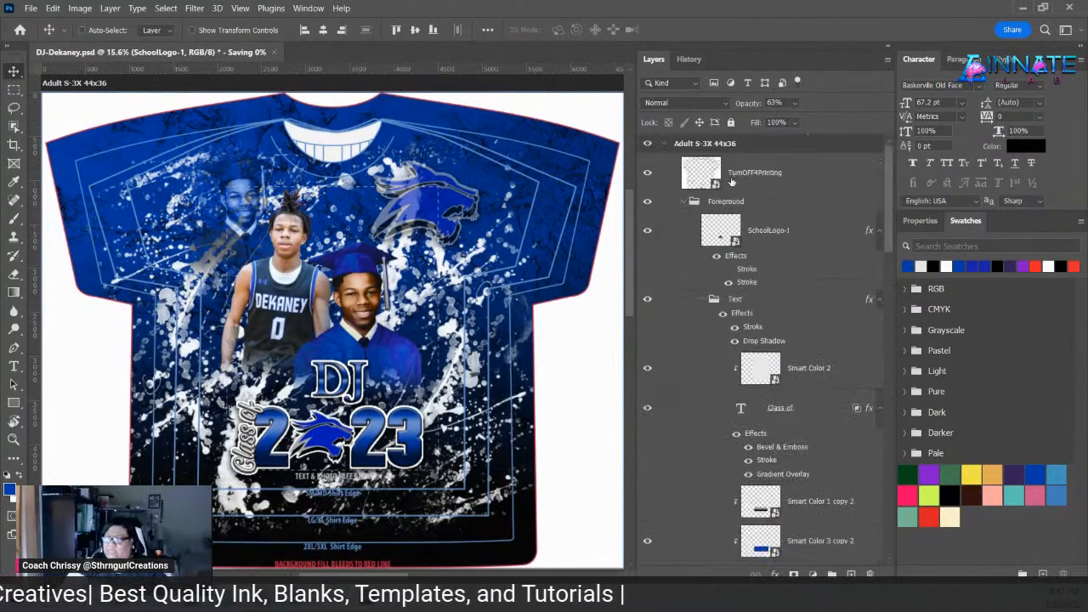
pyautogui.click(649, 174)
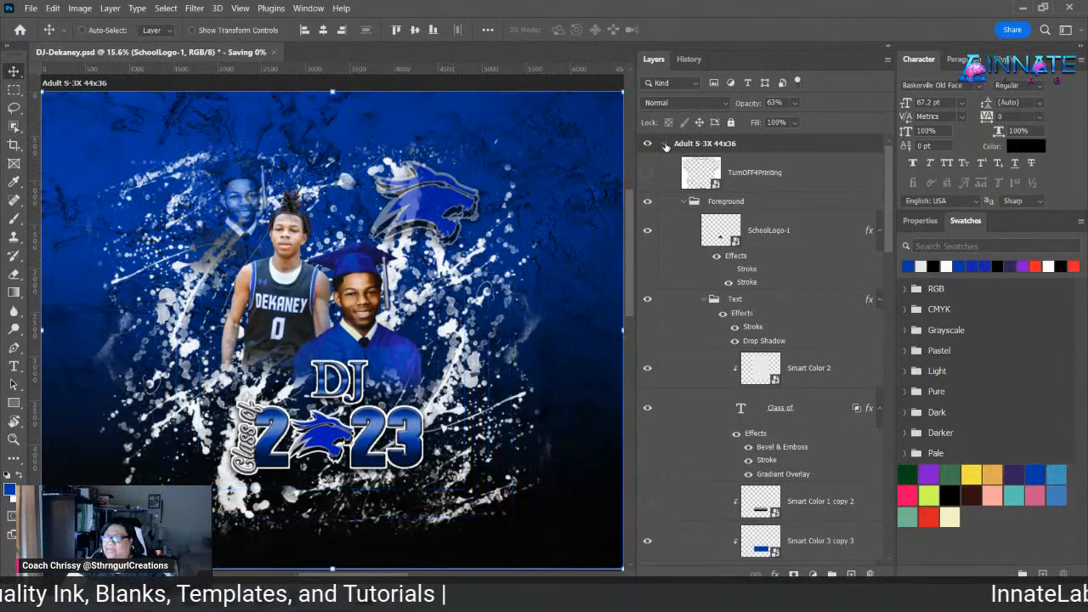
pyautogui.click(665, 144)
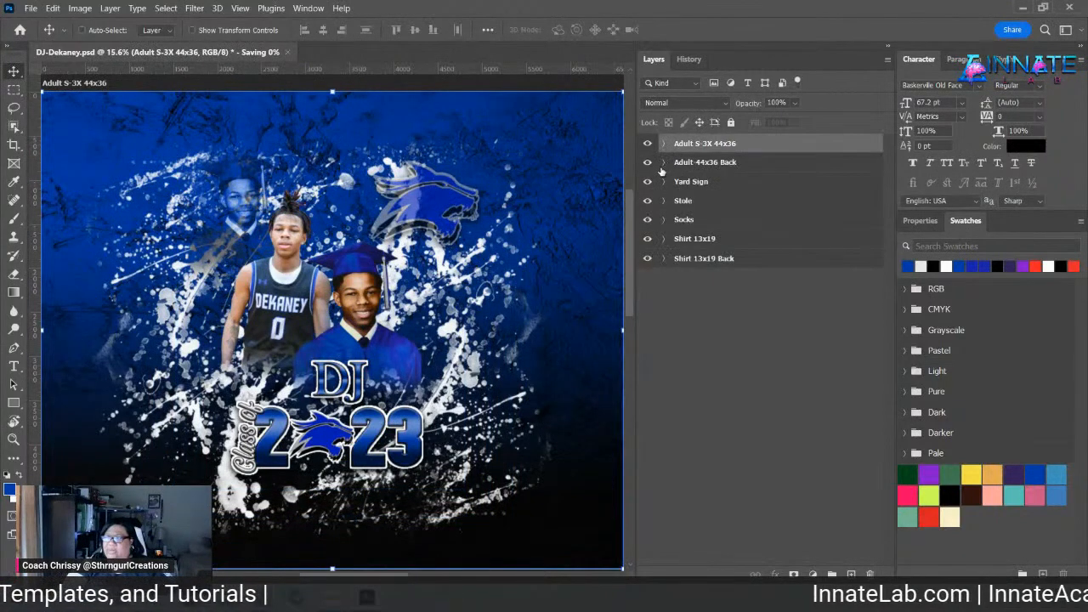
pyautogui.press('ctrl')
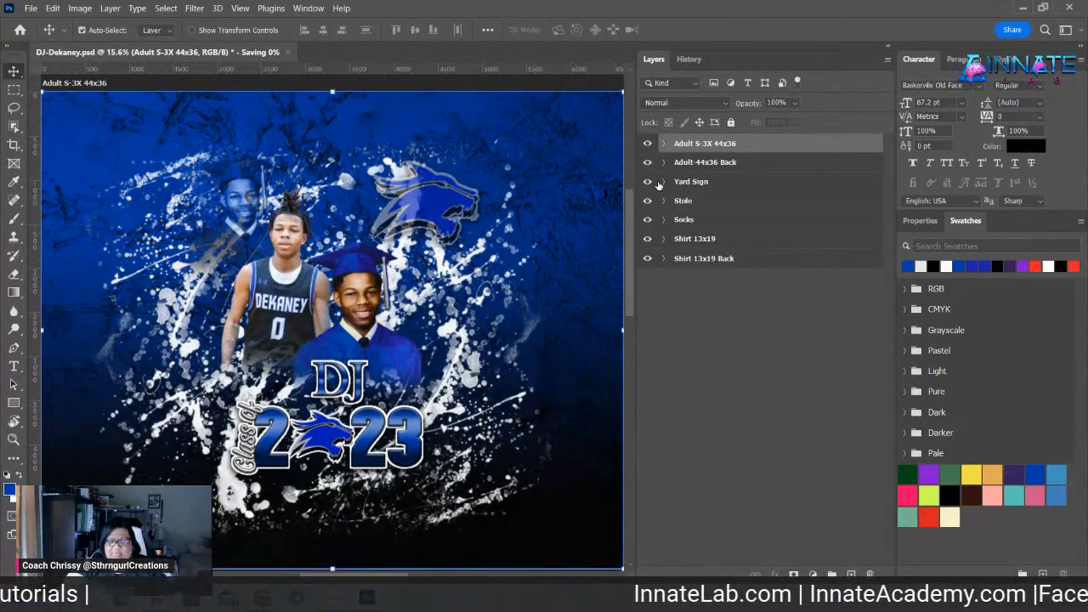
pyautogui.hotkey('ctrl', '0')
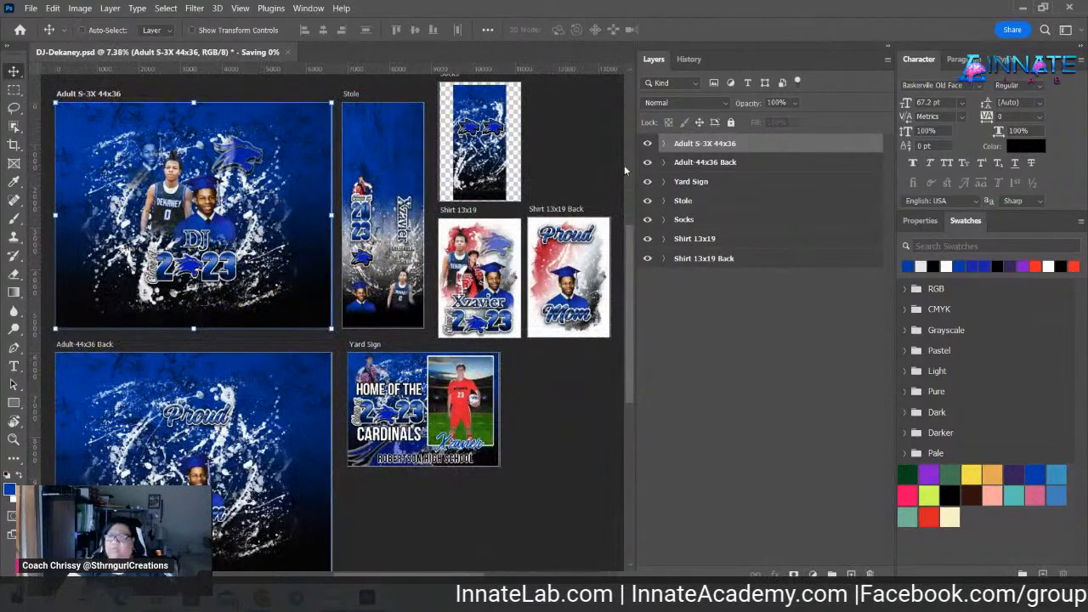
# - Hide the Proud foreground group on the Adult-44x36 Back artboard, then select the Stole artboard
pyautogui.rightClick(218, 428)
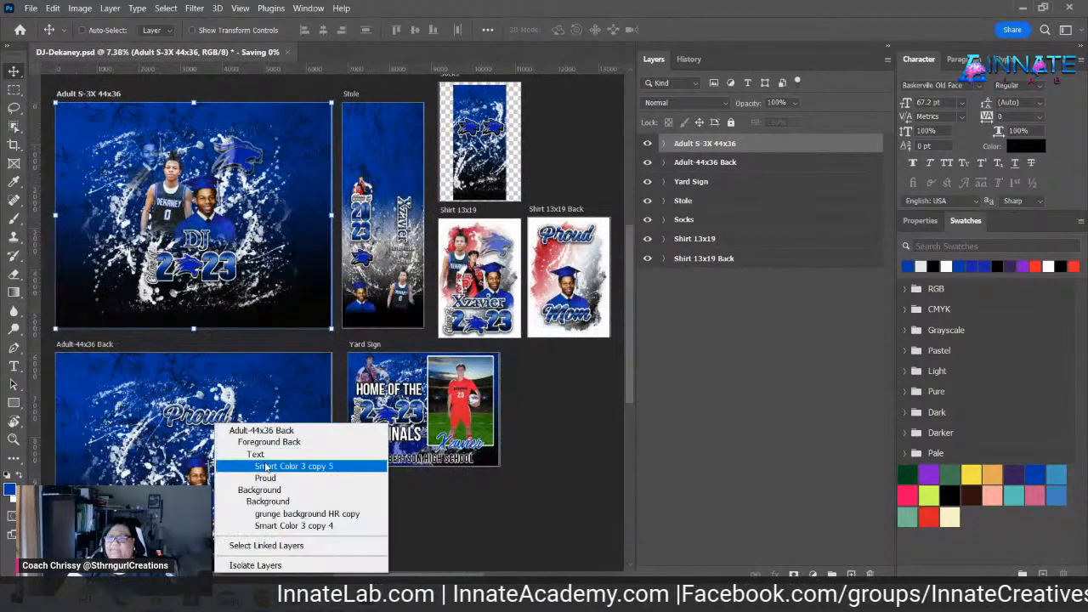
pyautogui.click(269, 444)
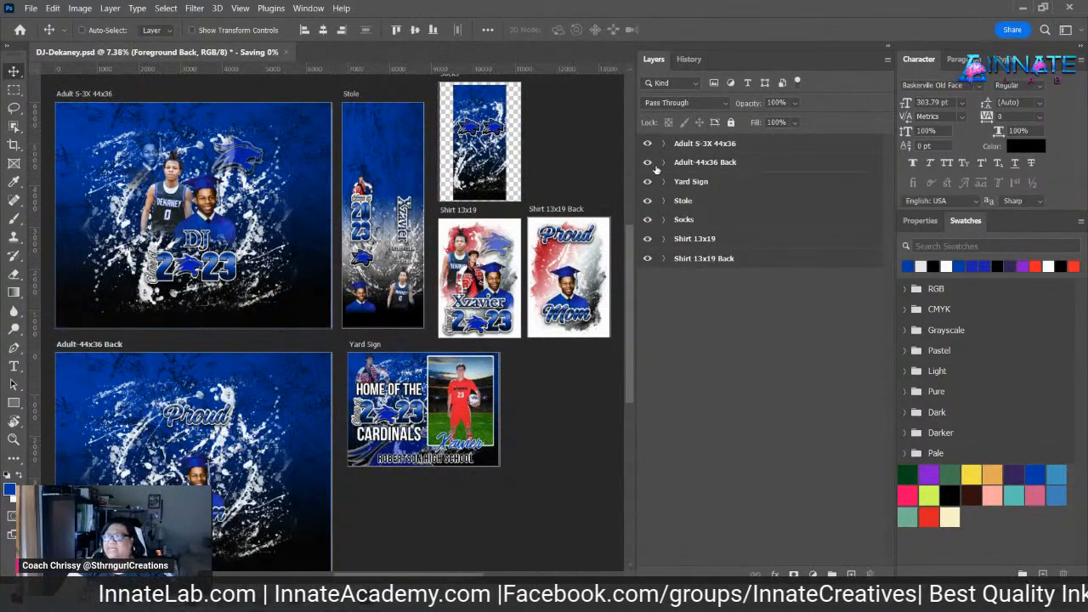
pyautogui.click(664, 162)
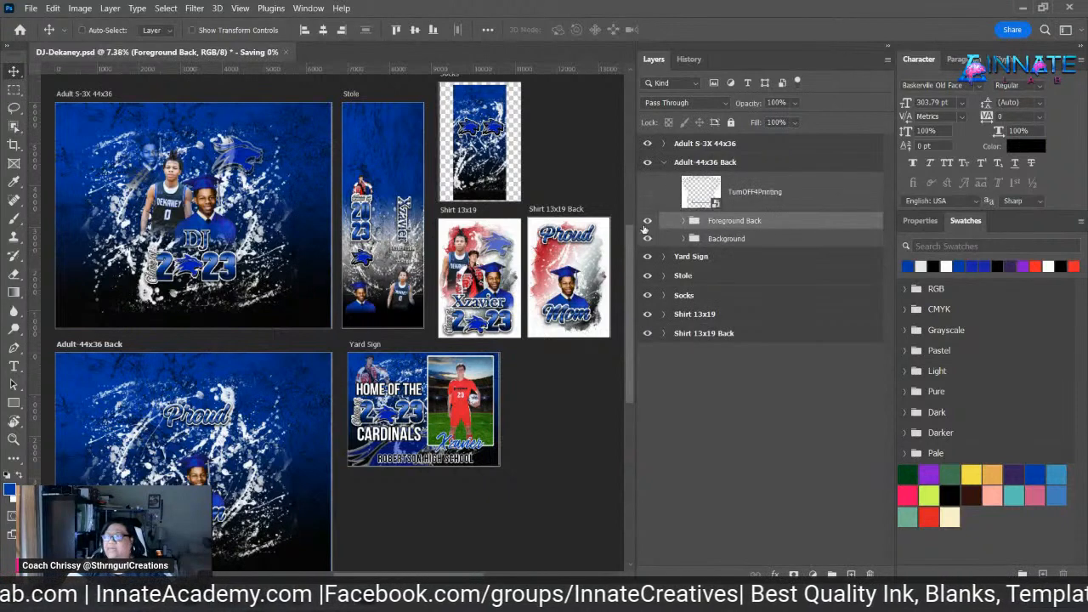
pyautogui.click(648, 220)
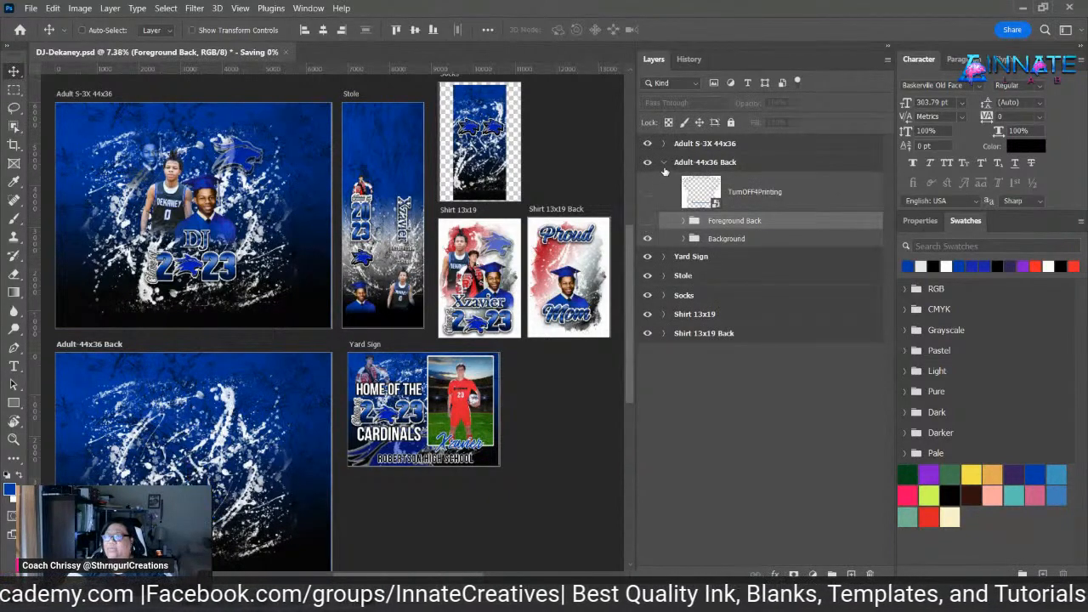
pyautogui.click(664, 163)
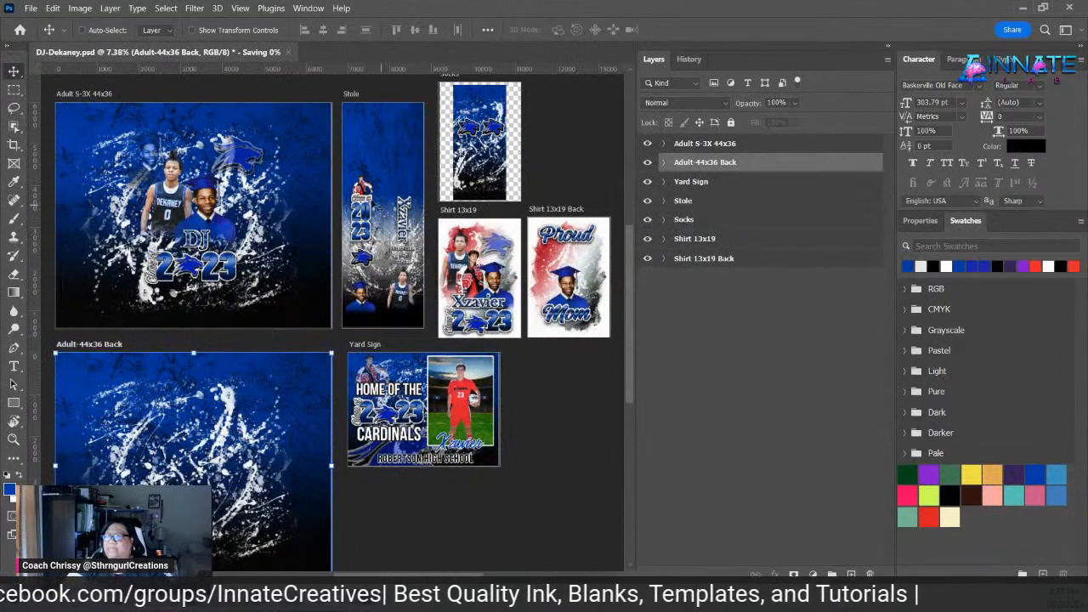
pyautogui.rightClick(391, 178)
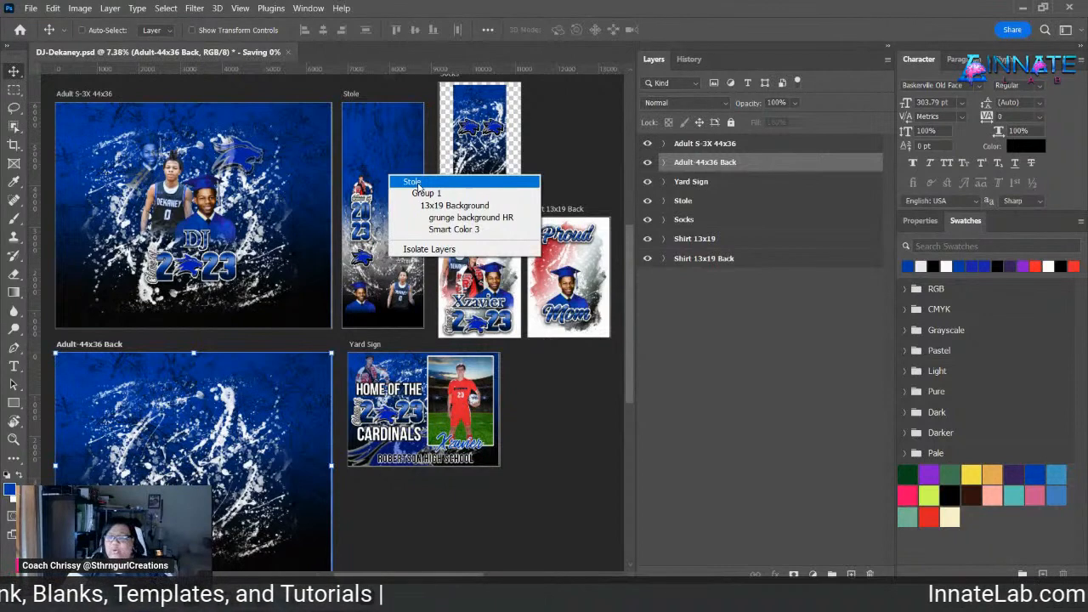
pyautogui.click(414, 183)
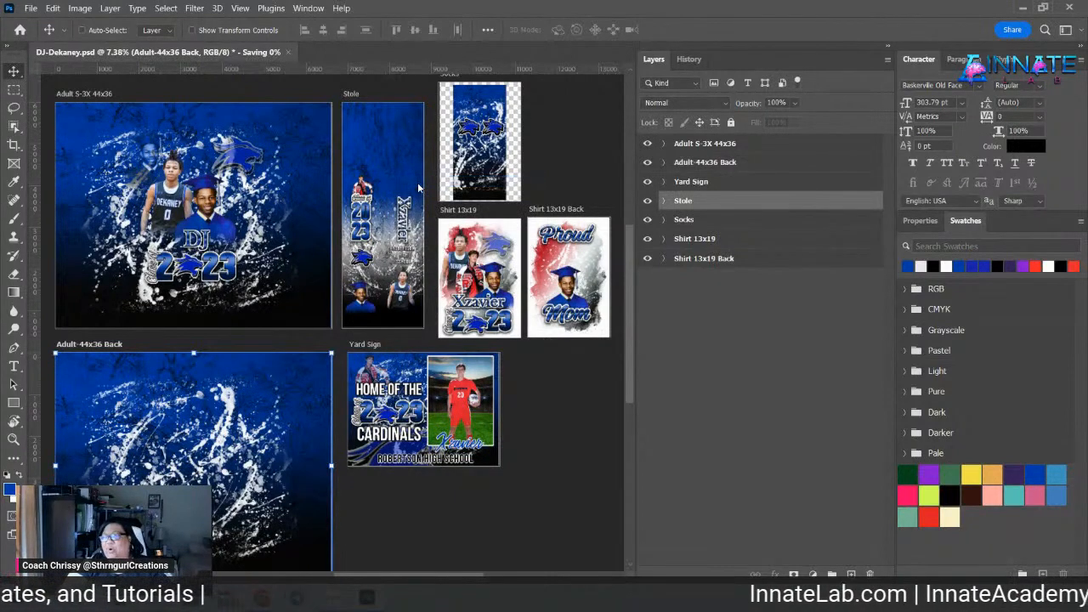
# - Change the stole's Xzavier name text to DJ
pyautogui.scroll(3, 418, 187)
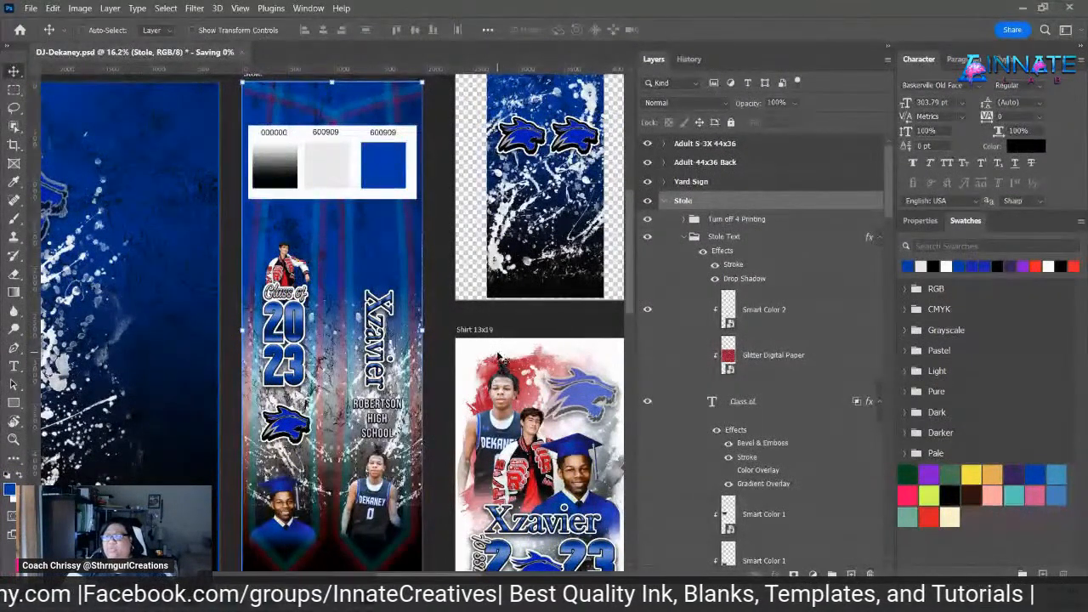
pyautogui.keyDown('ctrl'); pyautogui.click(417, 391); pyautogui.keyUp('ctrl')
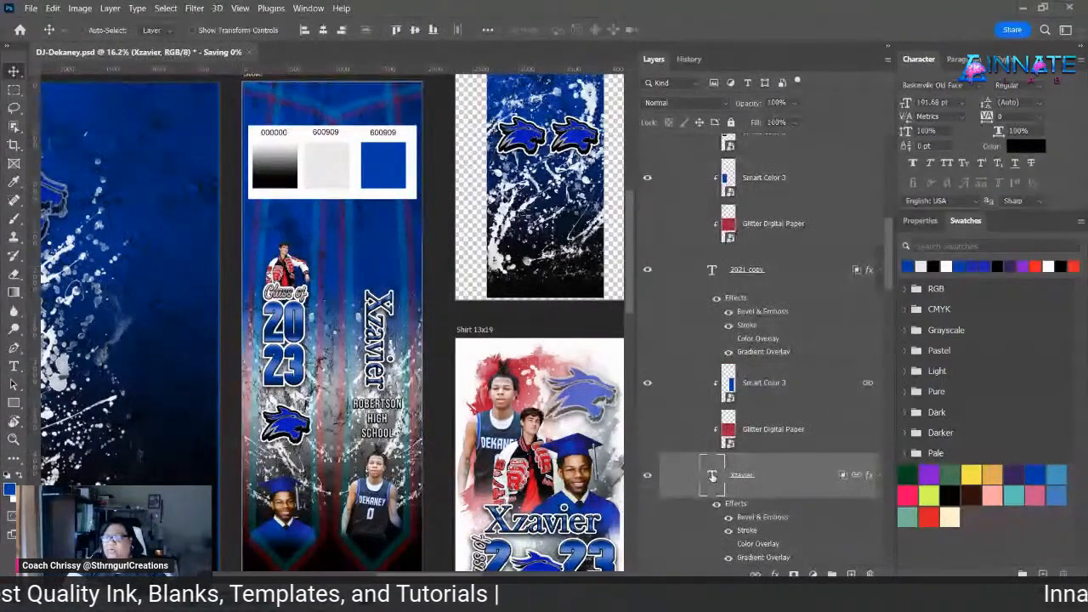
pyautogui.doubleClick(713, 477)
pyautogui.write('DL')
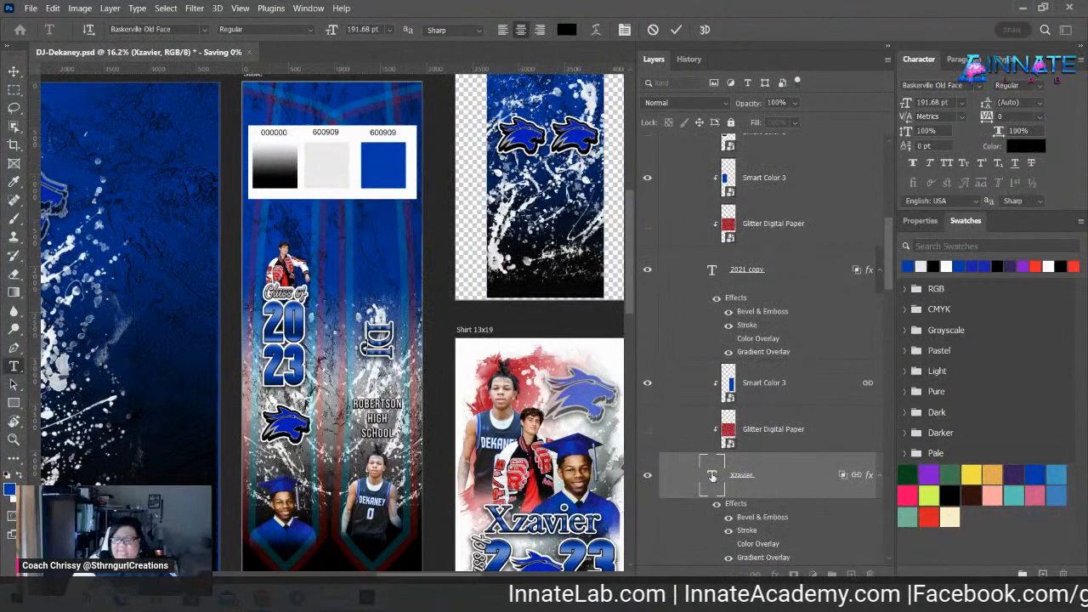
pyautogui.hotkey('ctrl', 'Return')
pyautogui.press('v')
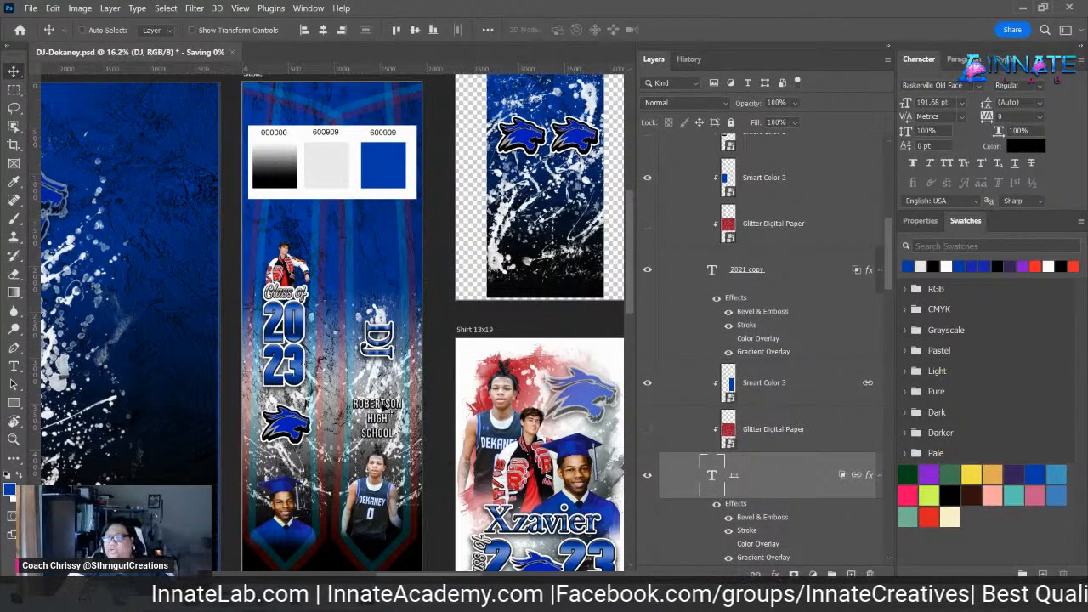
# - Retype the stole's school name as DEKANEY HIGH SCHOOL and save the document
pyautogui.rightClick(392, 409)
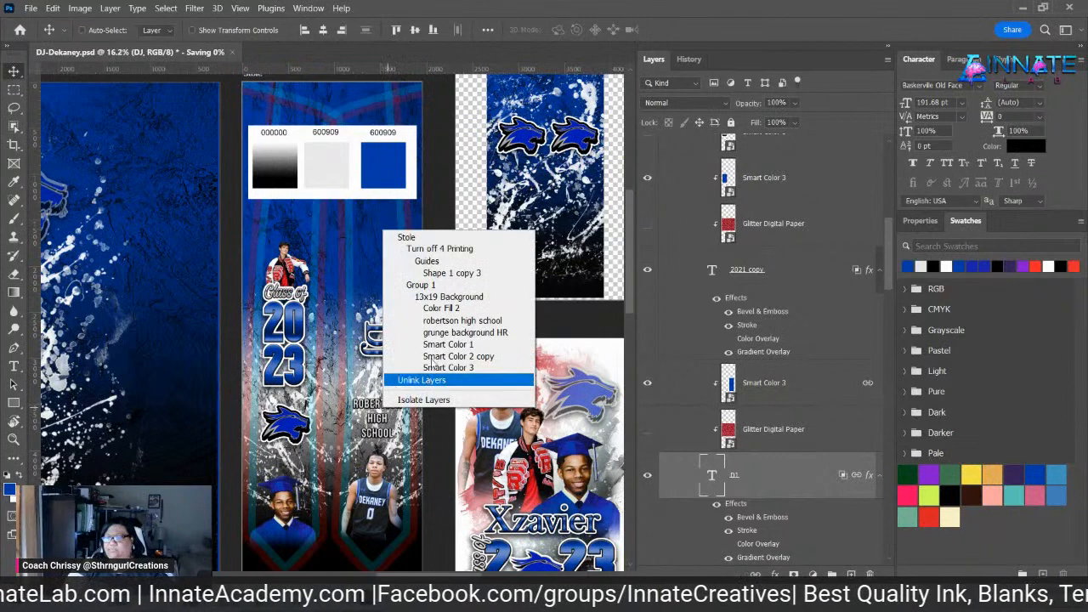
pyautogui.click(451, 321)
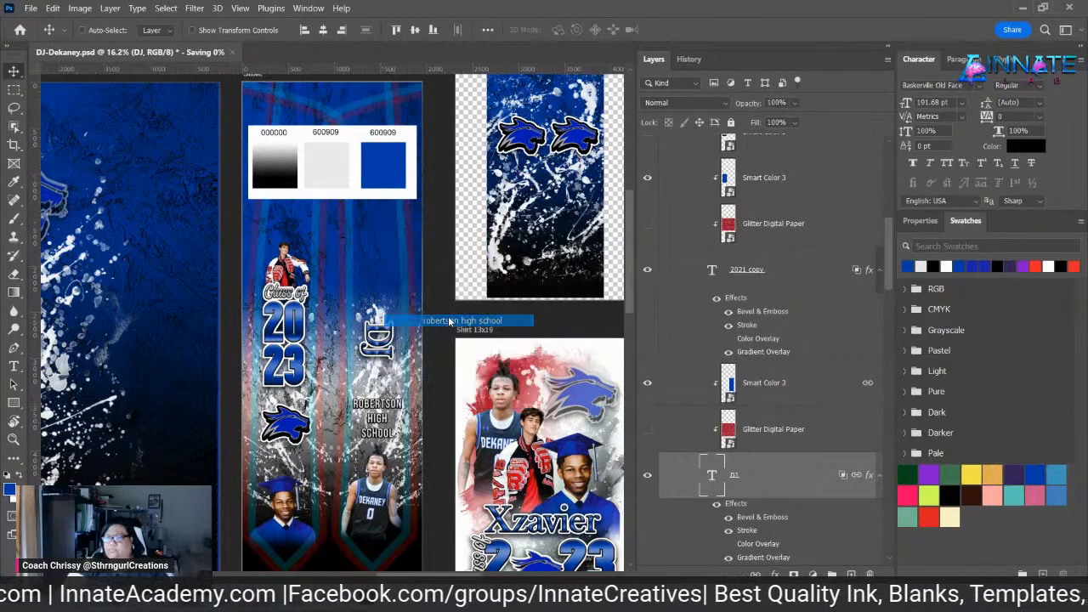
pyautogui.doubleClick(730, 474)
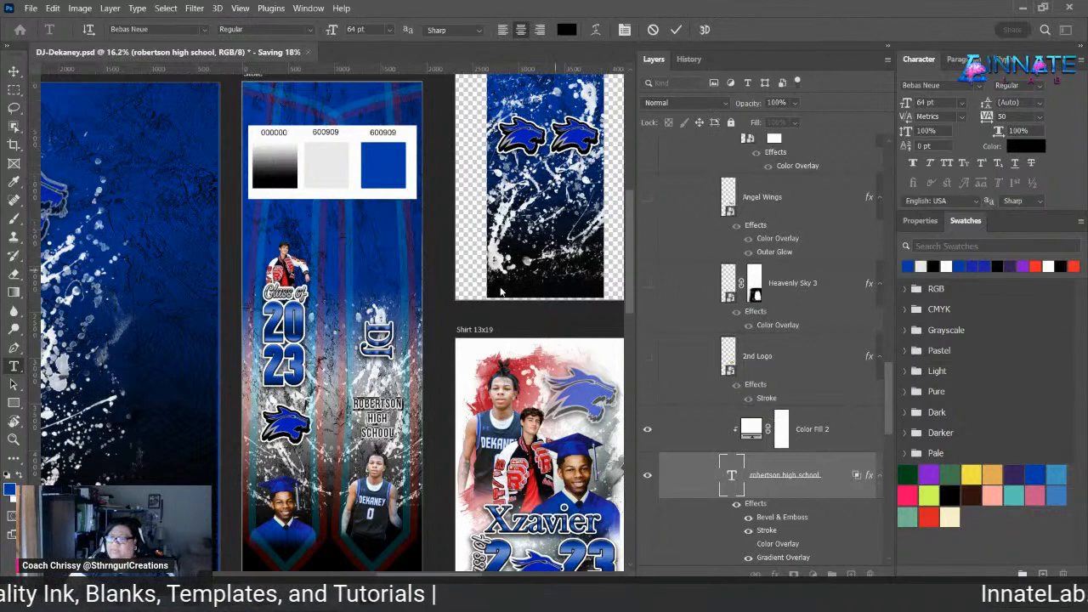
pyautogui.write('DEKAN')
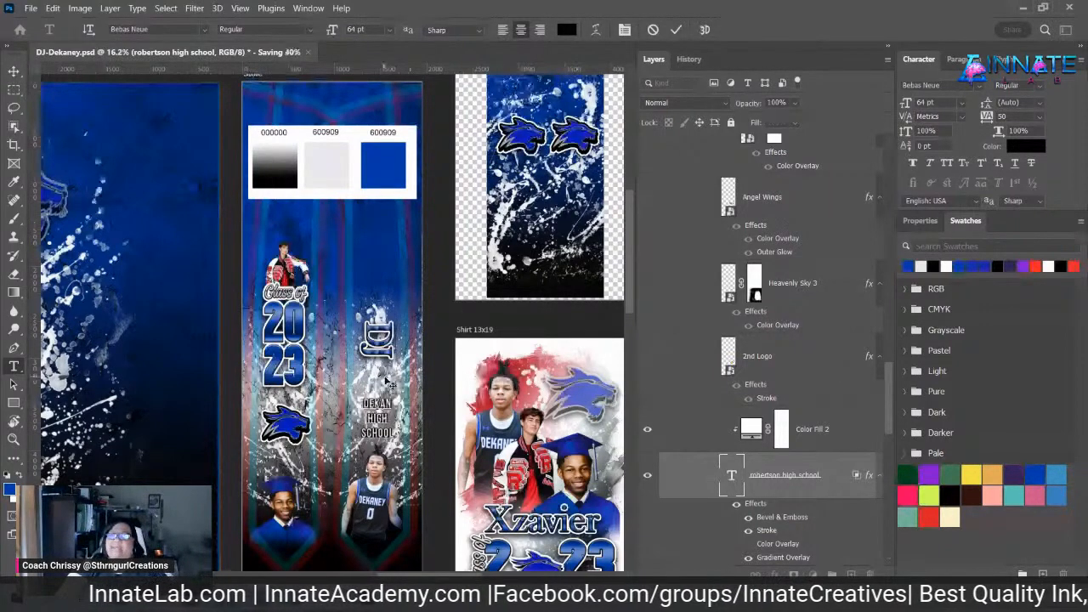
pyautogui.write('EY')
pyautogui.hotkey('ctrl', 's')
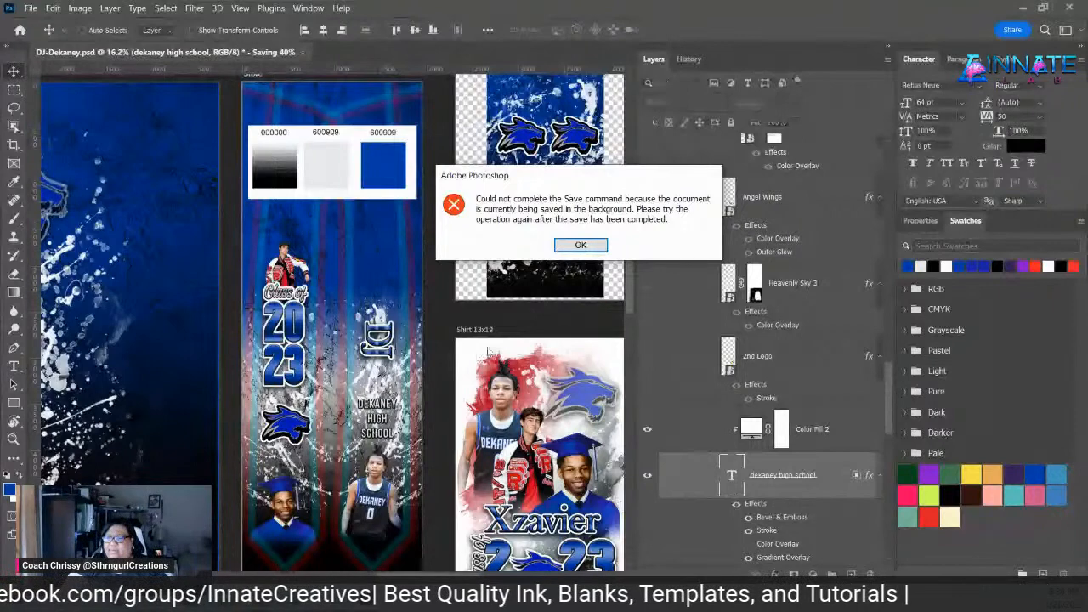
# - Dismiss the save error and hide the red-jacket Photo 3 on the stole
pyautogui.press('Return')
pyautogui.rightClick(289, 374)
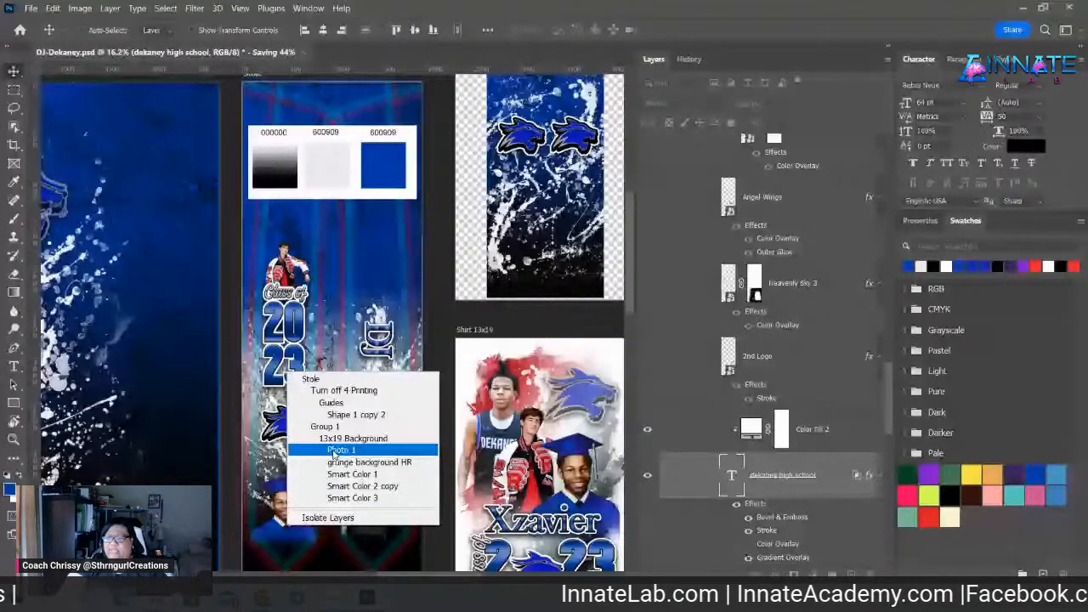
pyautogui.click(334, 451)
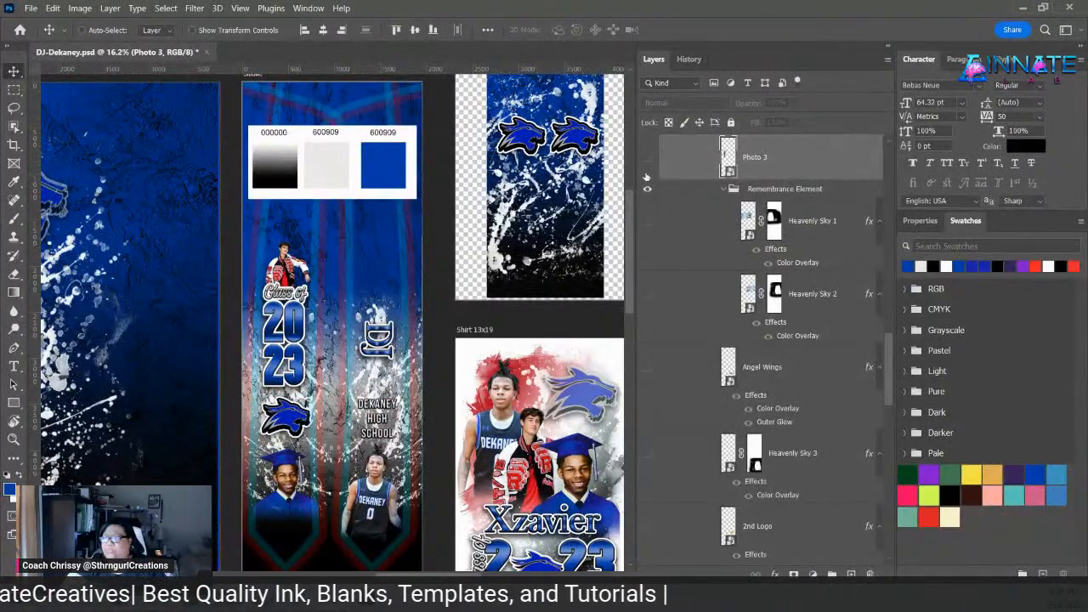
pyautogui.click(646, 176)
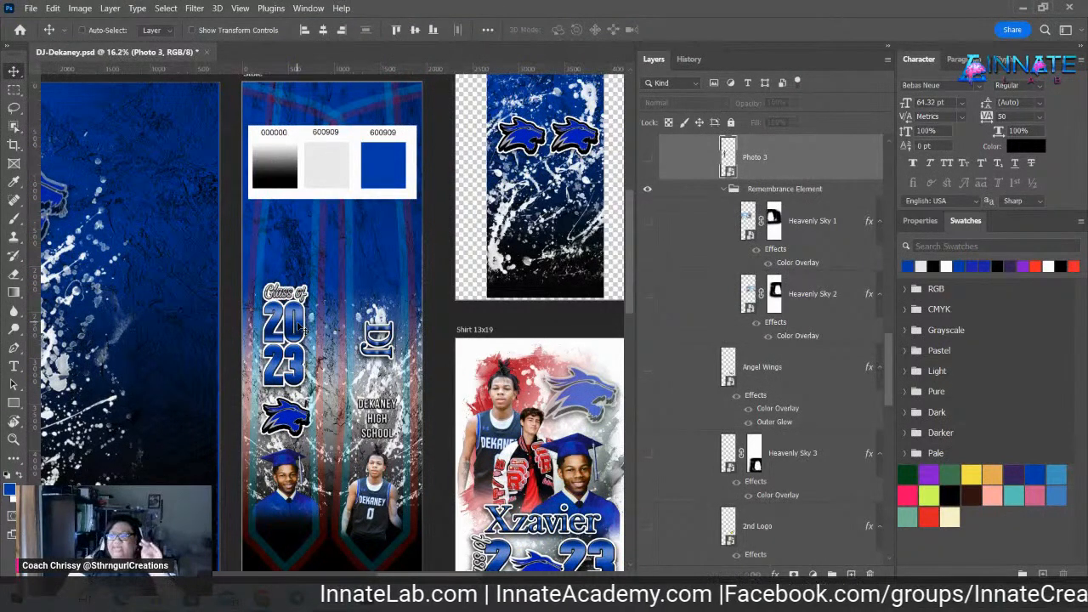
# - Nudge the lower-right Photo 2 player photo slightly on the stole
pyautogui.rightClick(374, 483)
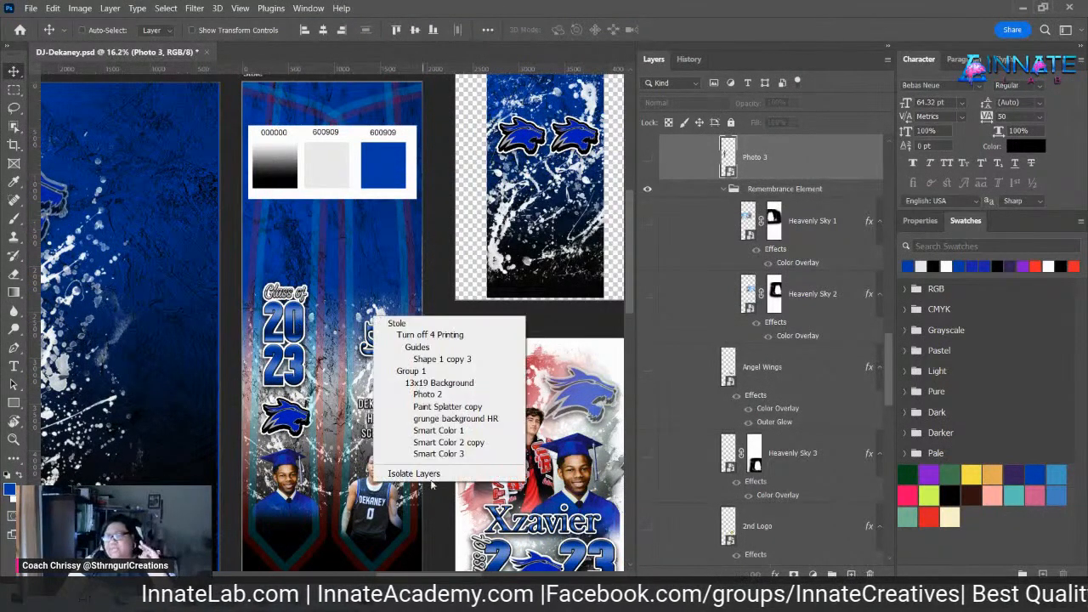
pyautogui.click(444, 395)
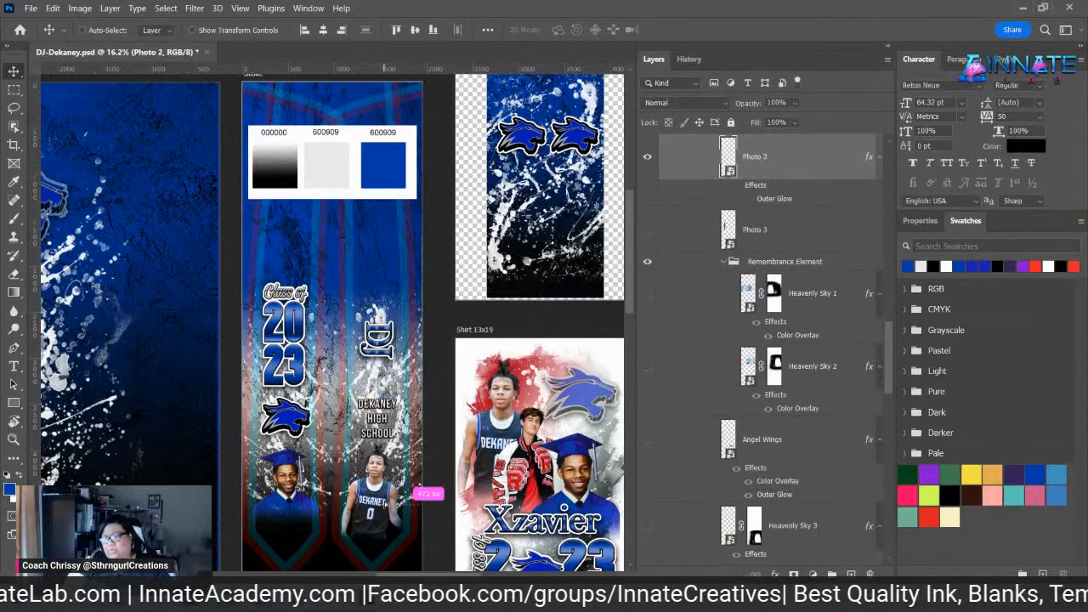
pyautogui.moveTo(387, 503); pyautogui.dragTo(391, 507)
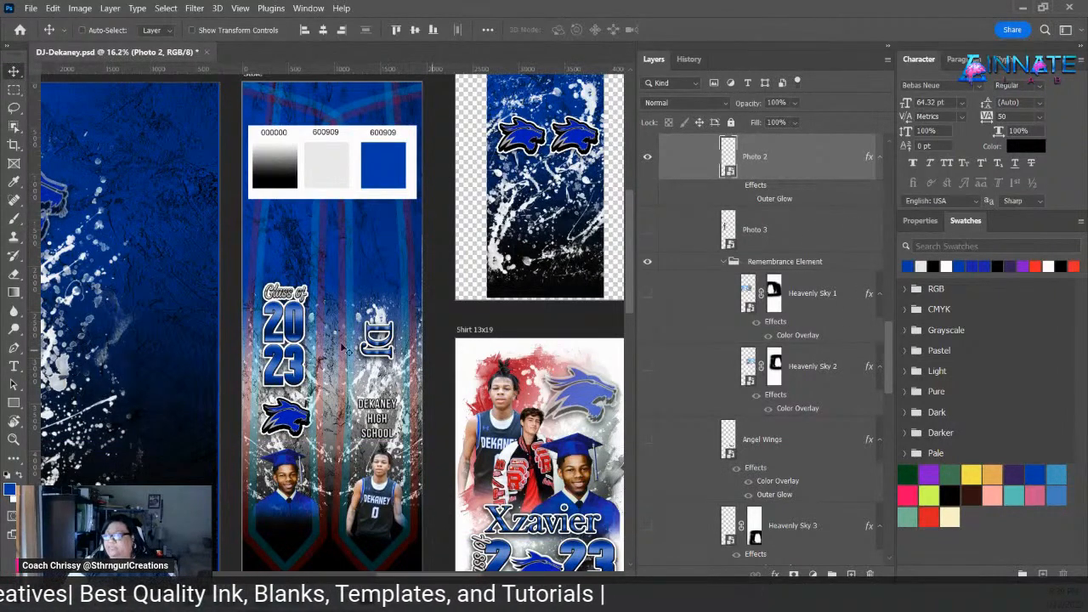
pyautogui.rightClick(289, 349)
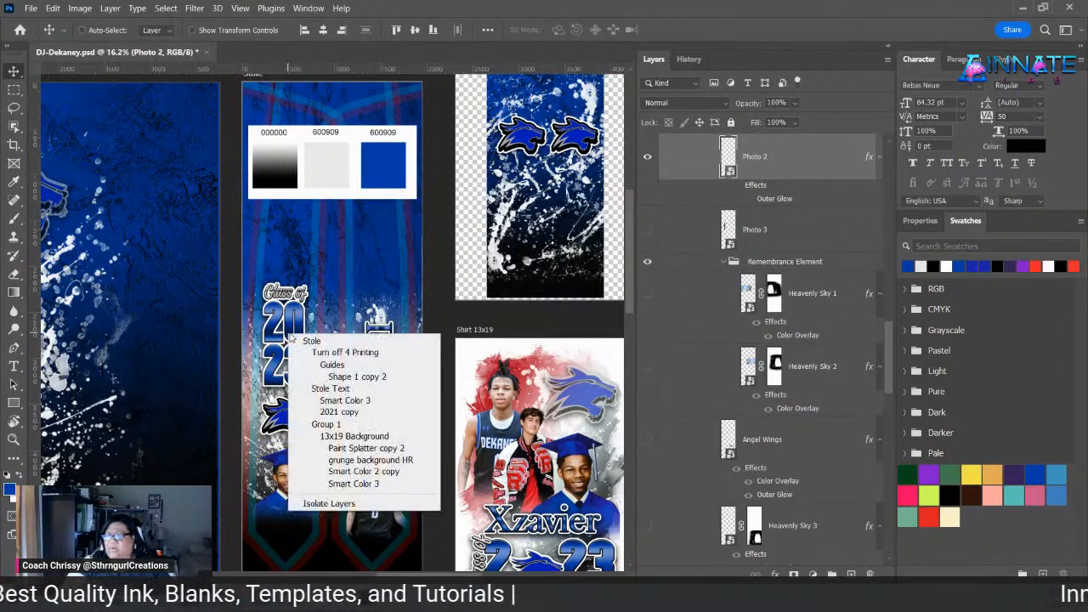
# - Try Smart Color 3 and Glitter Digital Paper visibility, ending with Smart Color 3 on and glitter hidden
pyautogui.click(340, 415)
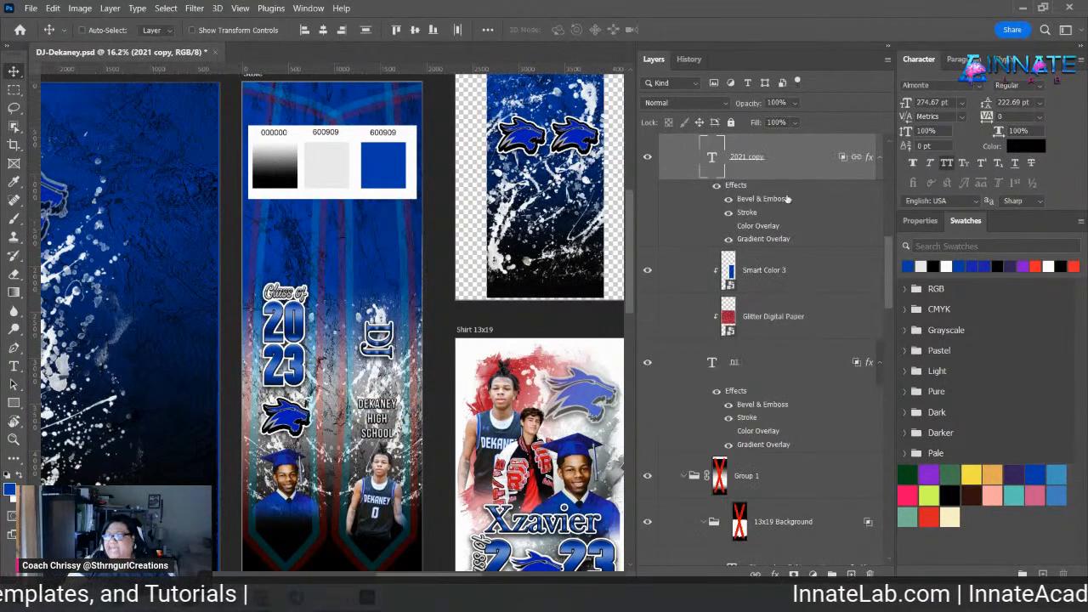
pyautogui.scroll(6, 788, 199)
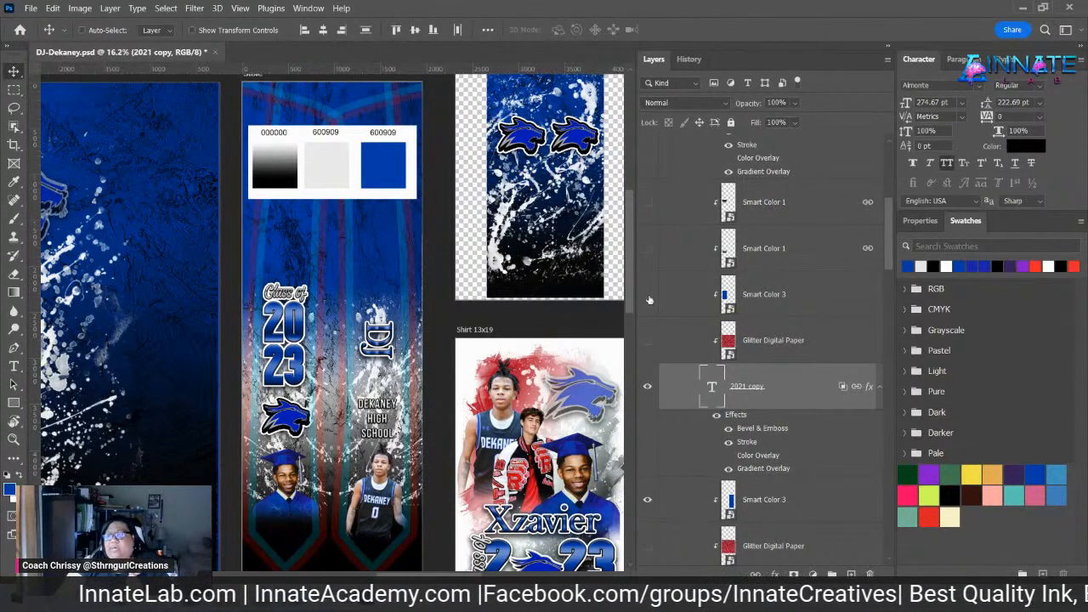
pyautogui.click(648, 296)
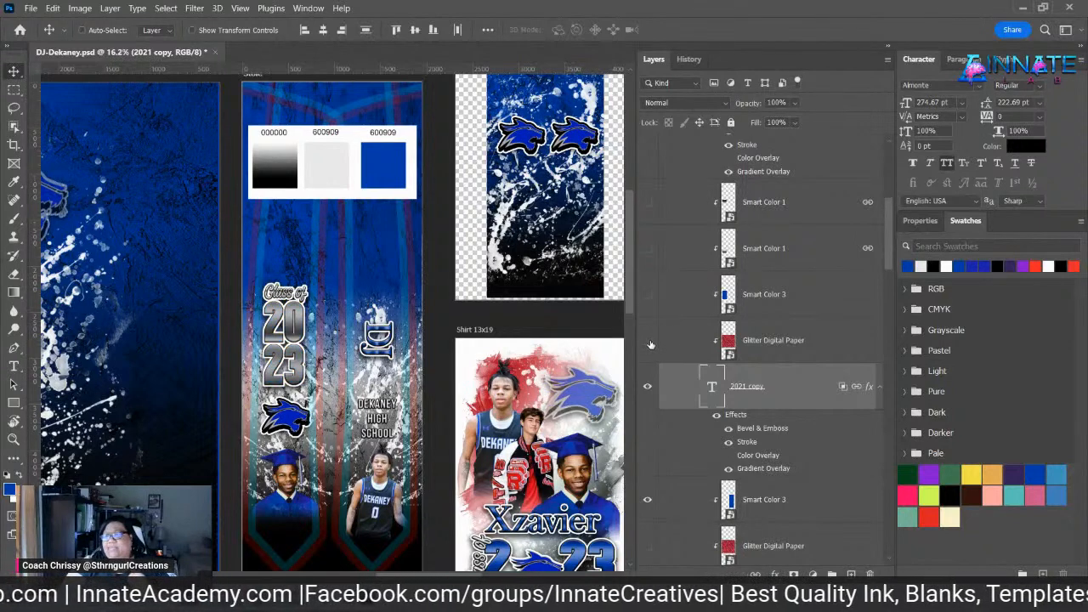
pyautogui.click(649, 341)
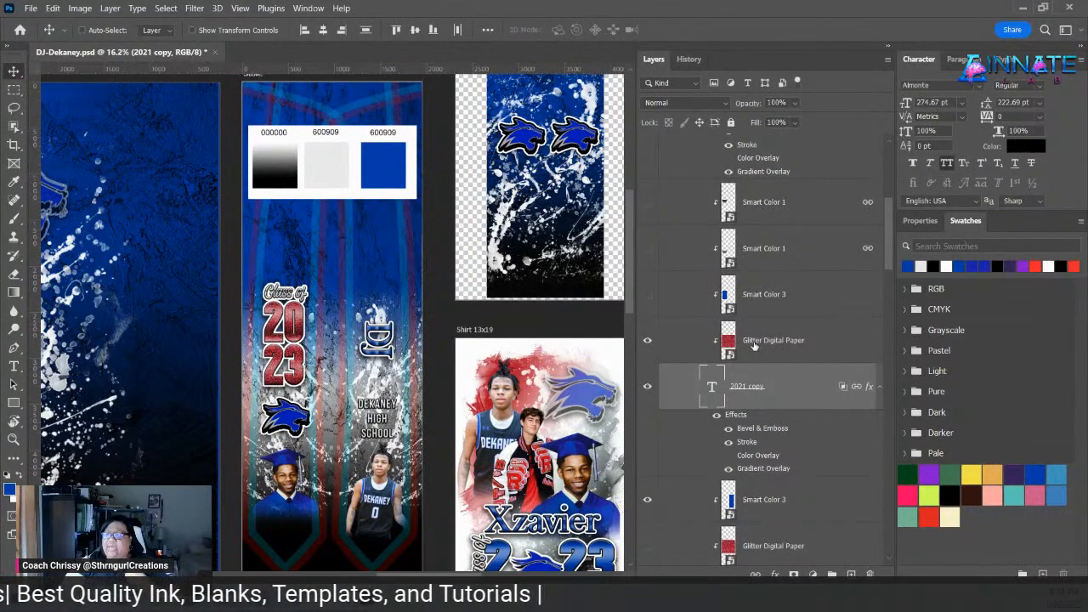
pyautogui.click(648, 295)
pyautogui.click(648, 295)
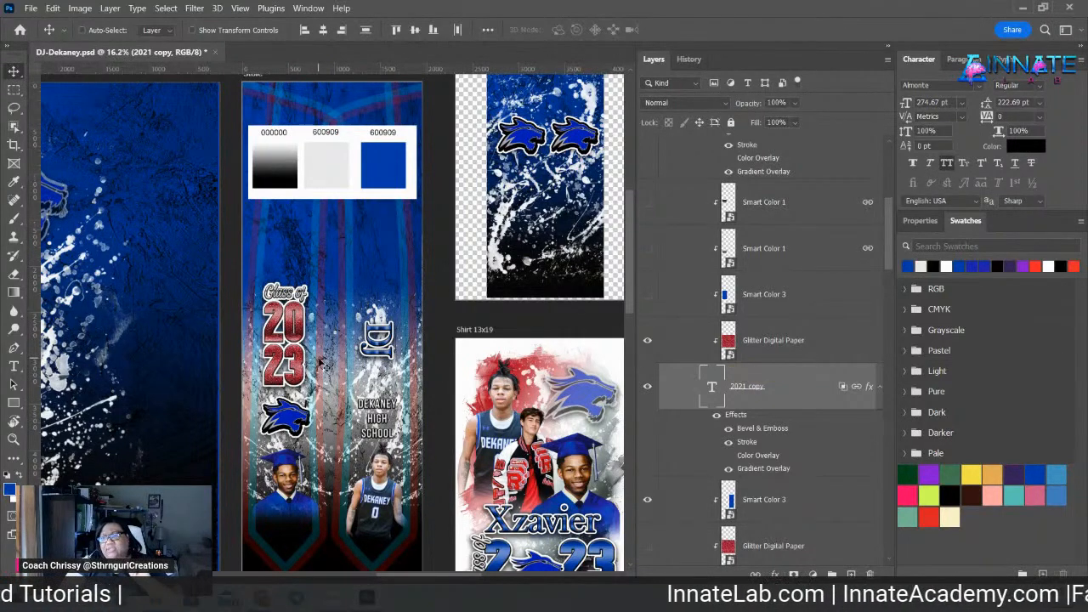
pyautogui.click(649, 342)
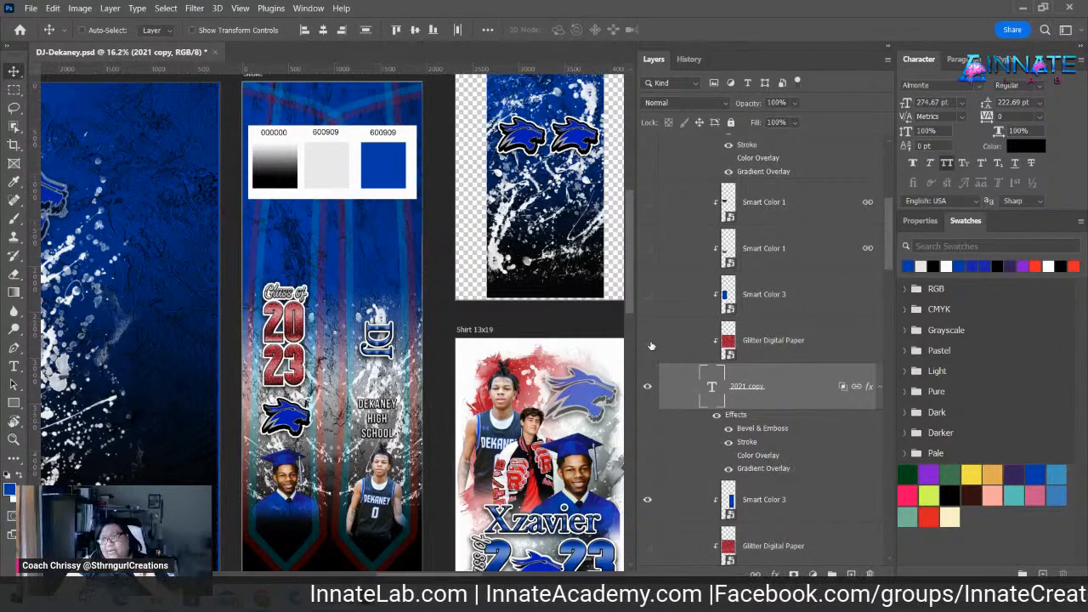
pyautogui.click(648, 295)
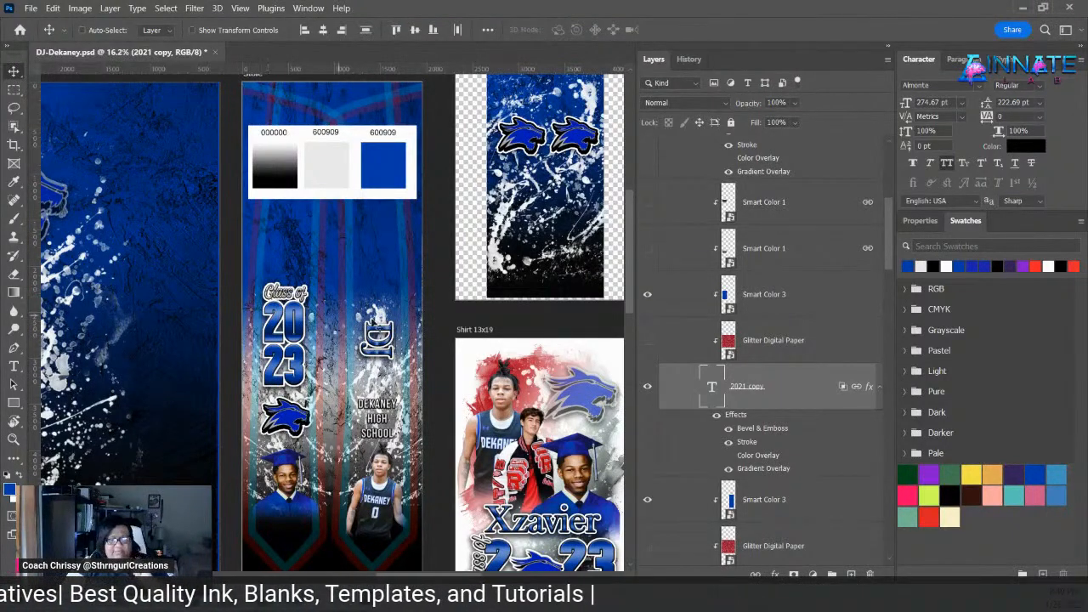
# - Hide the Turn off 4 Printing swatches and stripes, then collapse the Stole group
pyautogui.scroll(-1, 673, 351)
pyautogui.scroll(-1, 673, 350)
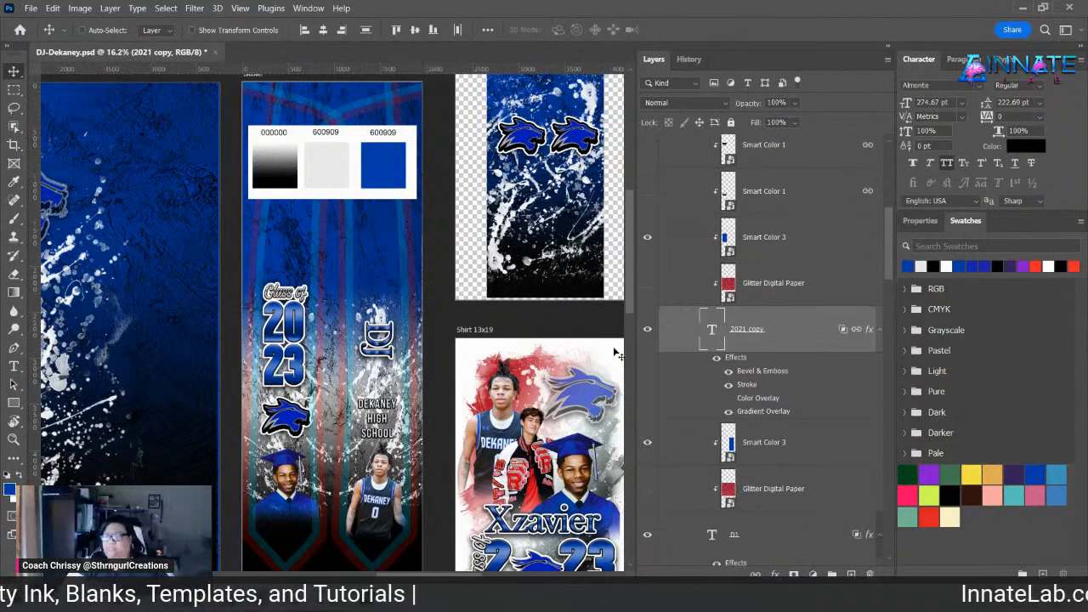
pyautogui.scroll(5, 808, 317)
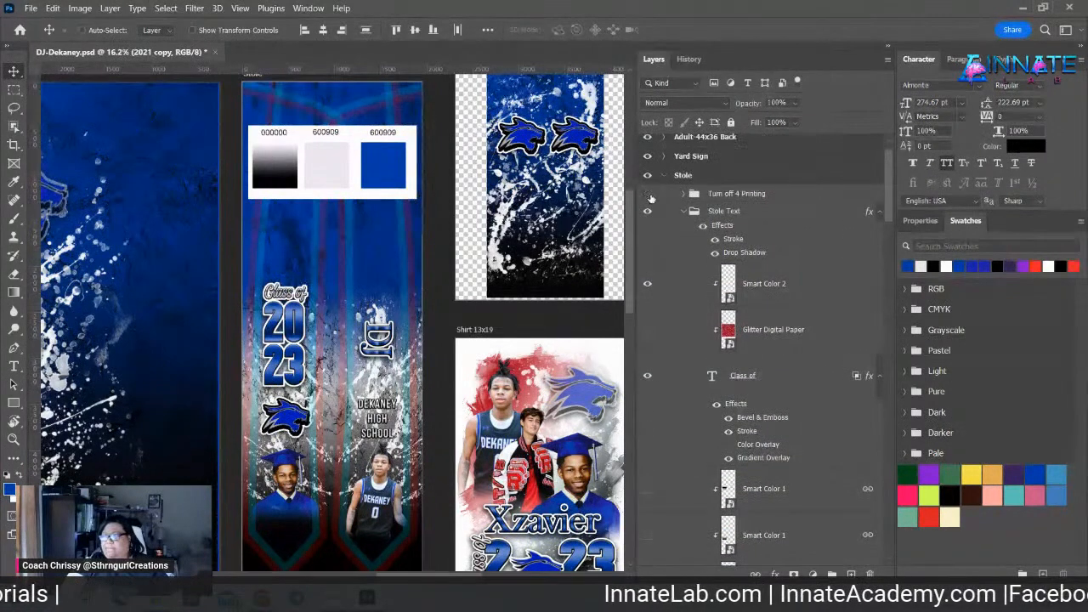
pyautogui.click(649, 195)
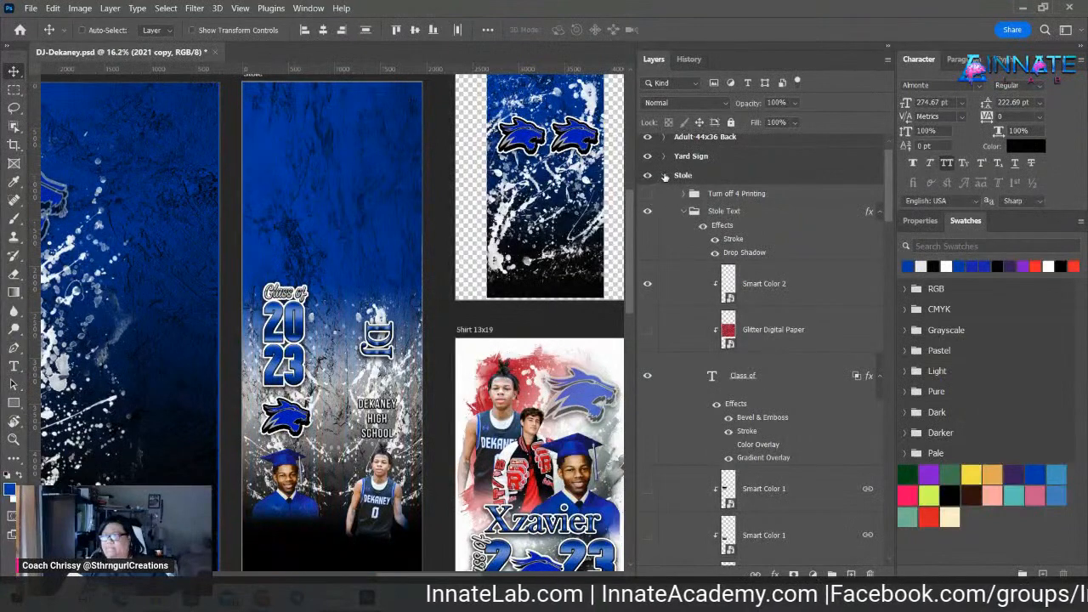
pyautogui.click(666, 175)
pyautogui.click(697, 201)
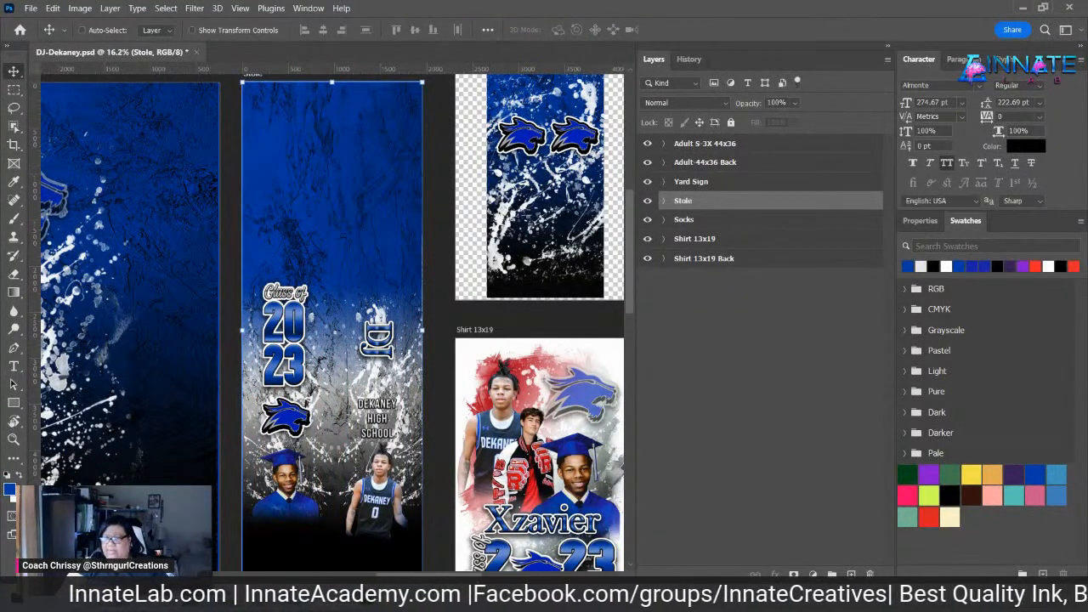
# - Move the SchoolLogo-1 wildcat logo slightly down on the front shirt design
pyautogui.hscroll(3, 332, 323)
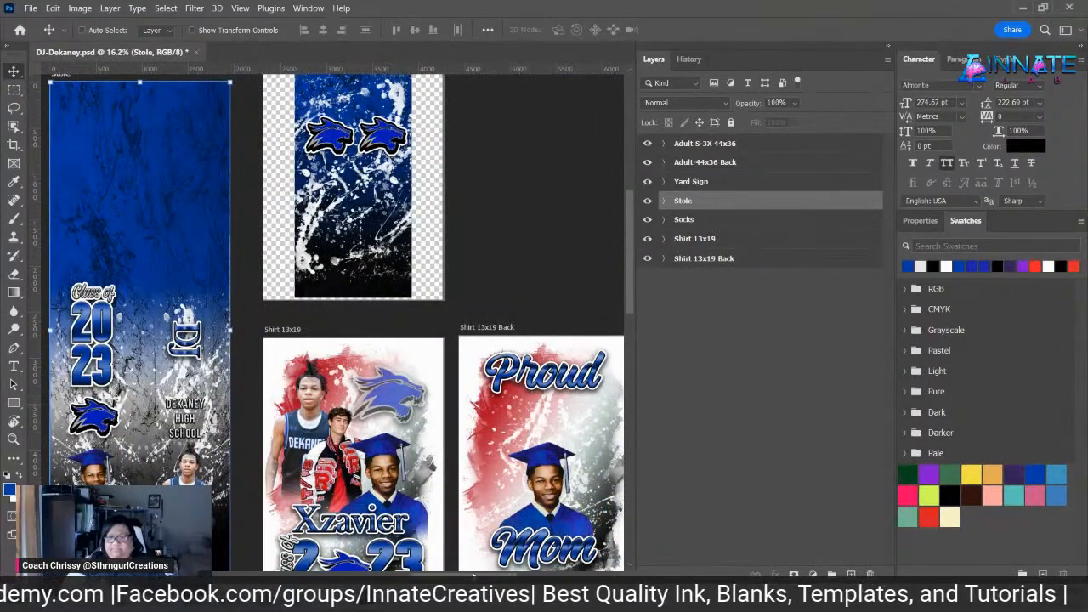
pyautogui.scroll(-2, 332, 303)
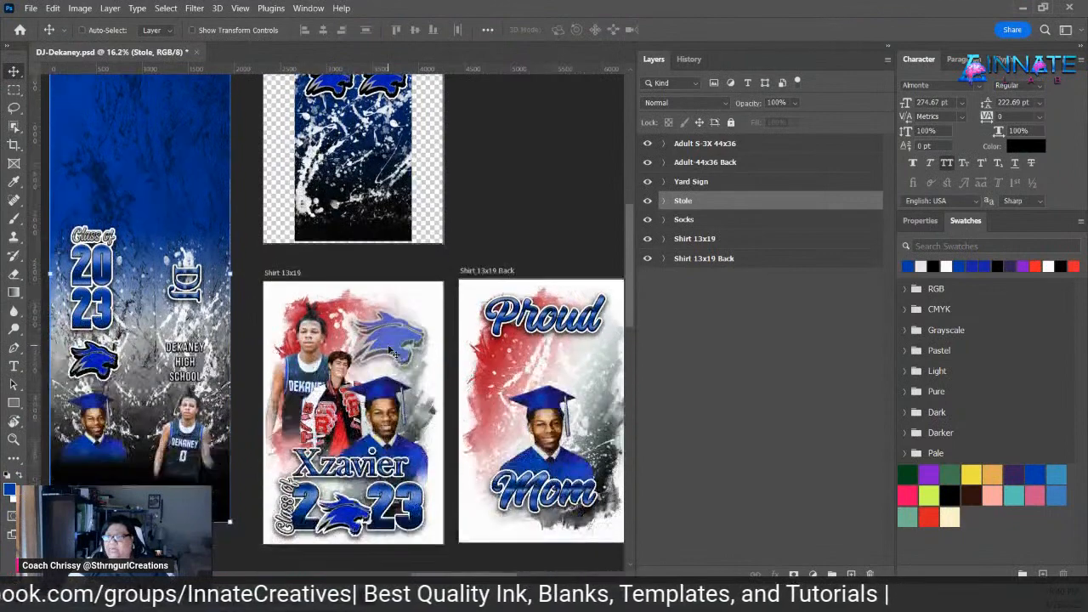
pyautogui.rightClick(344, 513)
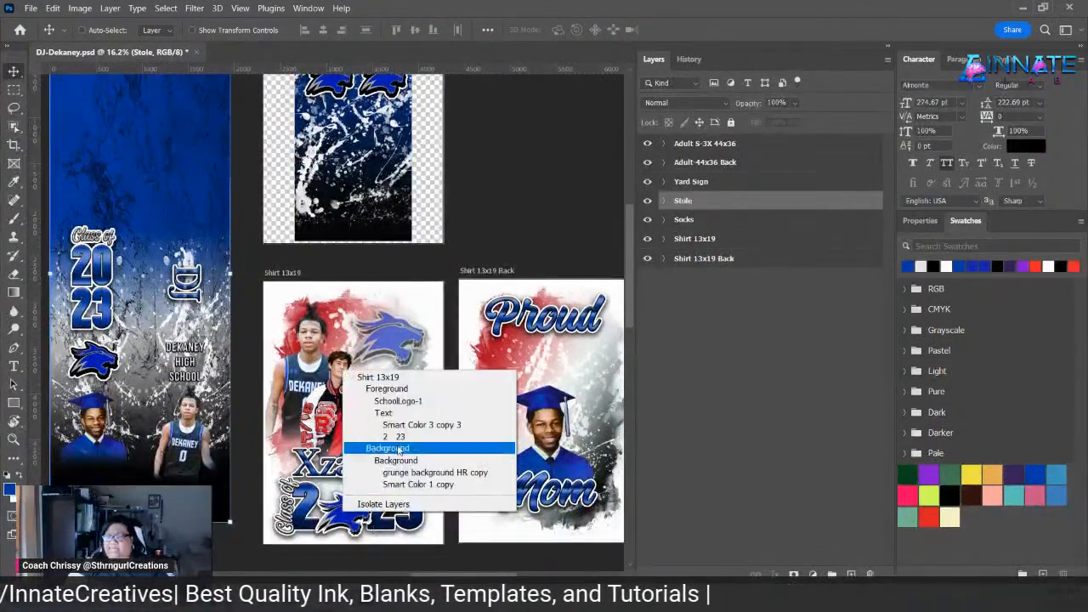
pyautogui.click(405, 409)
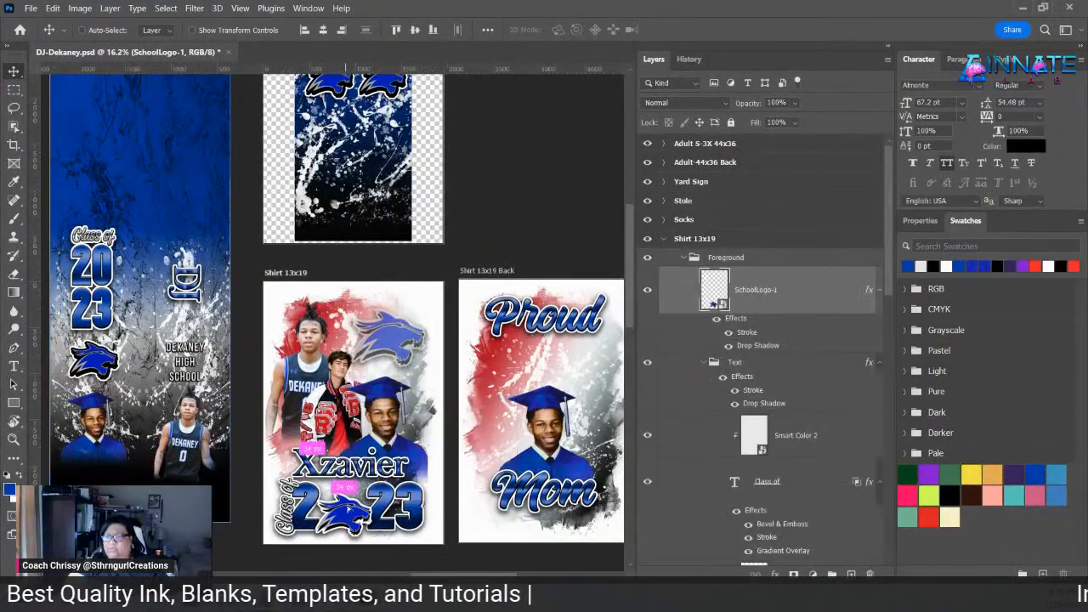
pyautogui.moveTo(348, 491); pyautogui.dragTo(346, 511)
# - Change the front shirt's Xzavier name text to DJ
pyautogui.rightClick(357, 323)
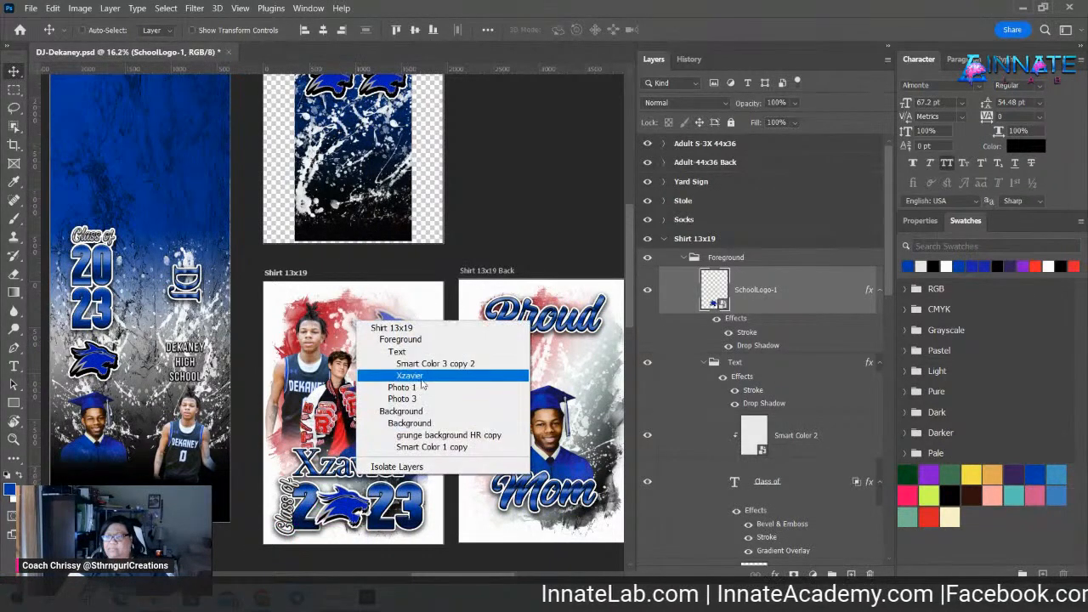
pyautogui.click(421, 380)
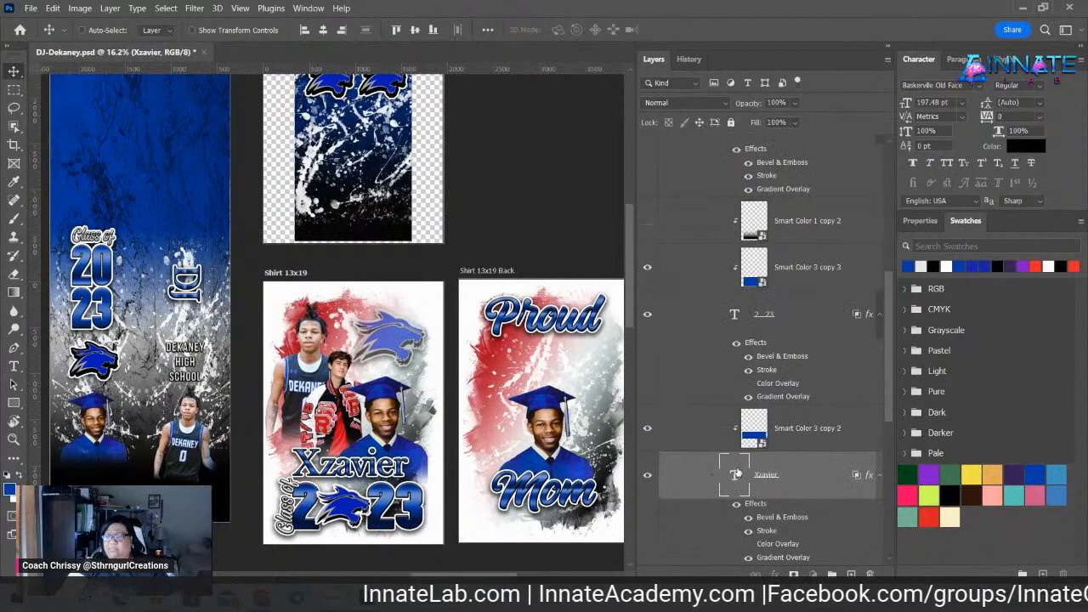
pyautogui.doubleClick(737, 470)
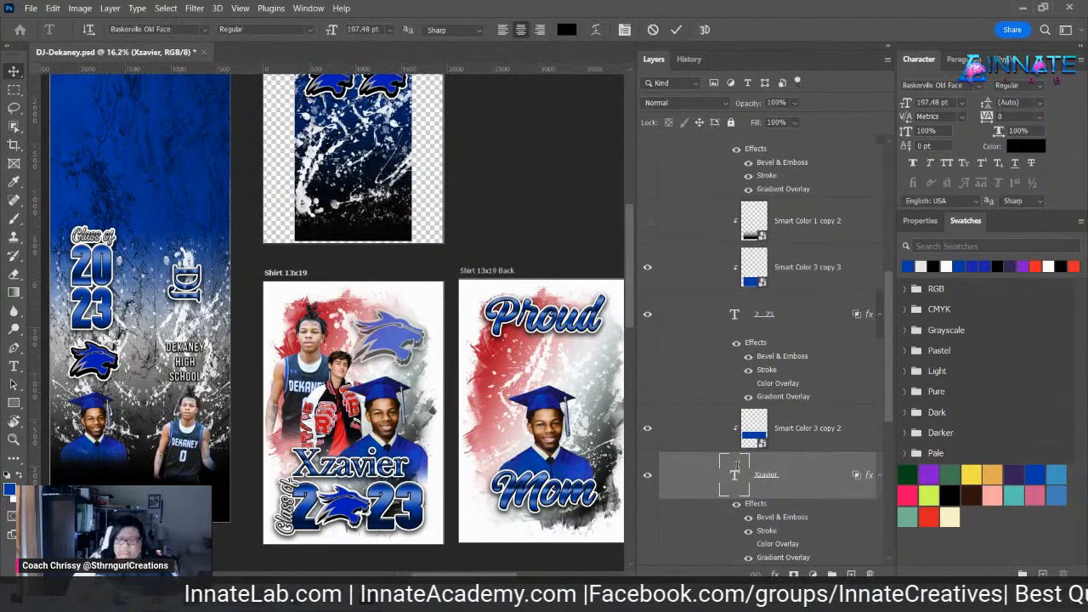
pyautogui.write('DJ')
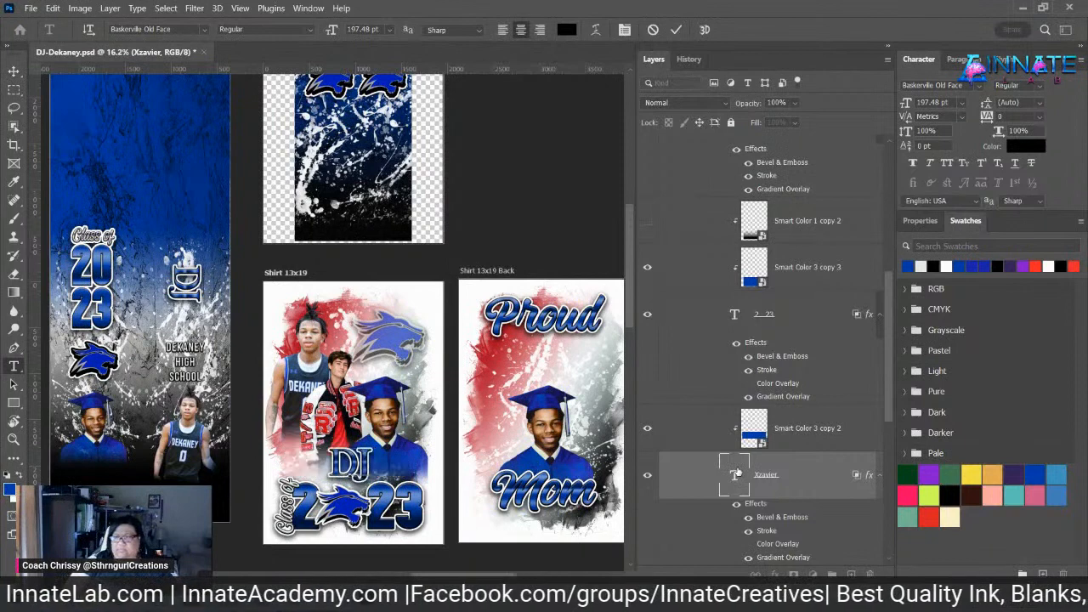
pyautogui.click(737, 470)
pyautogui.press('v')
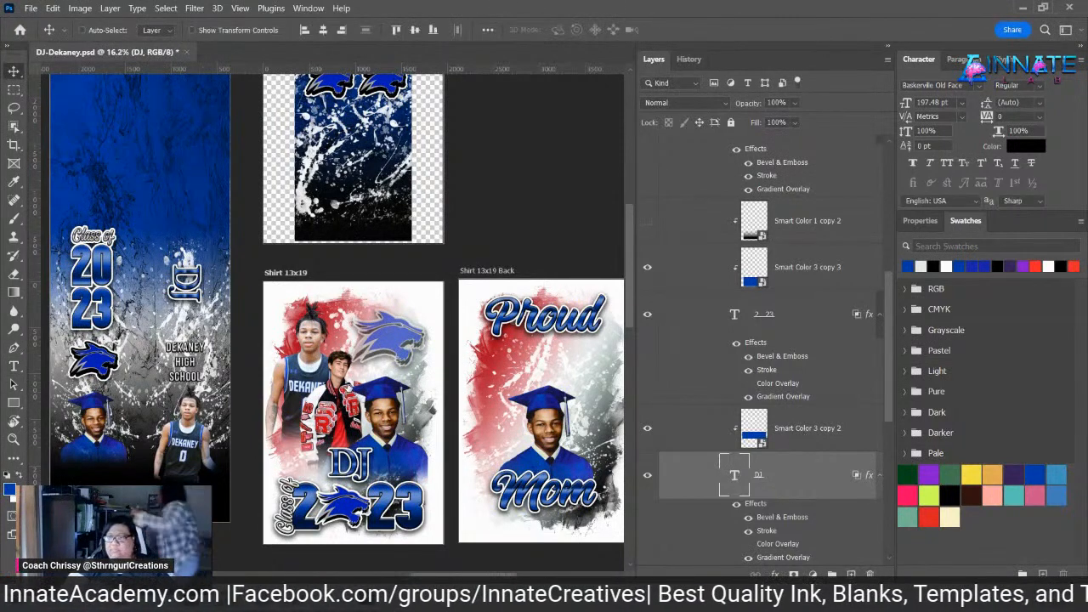
pyautogui.rightClick(339, 401)
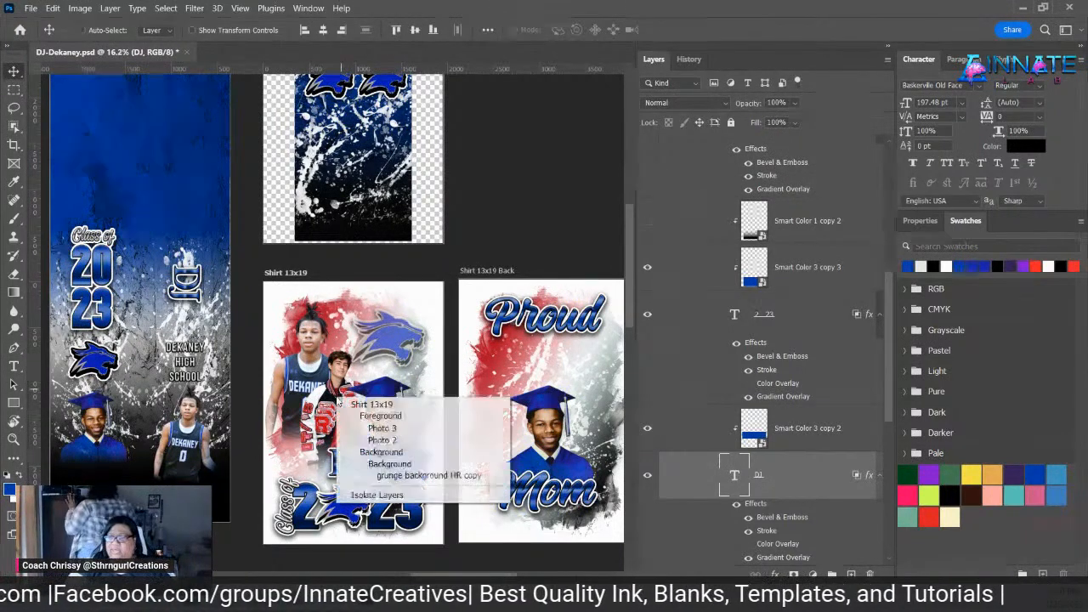
pyautogui.click(381, 428)
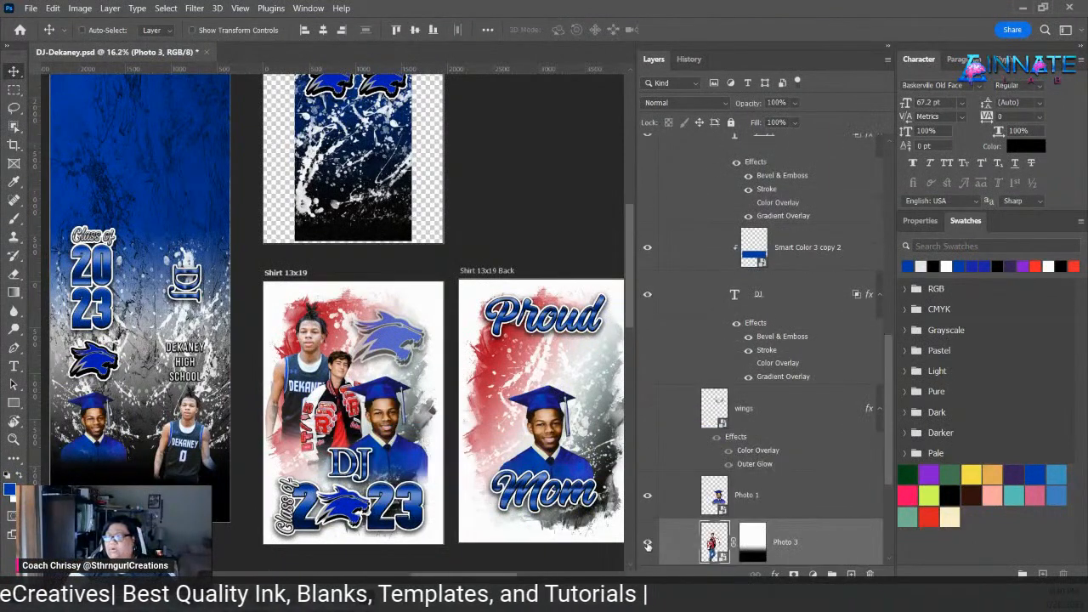
# - Hide the red-jacket Photo 3 and move the graduate Photo 1 up and left on the front shirt
pyautogui.moveTo(413, 450); pyautogui.dragTo(386, 431)
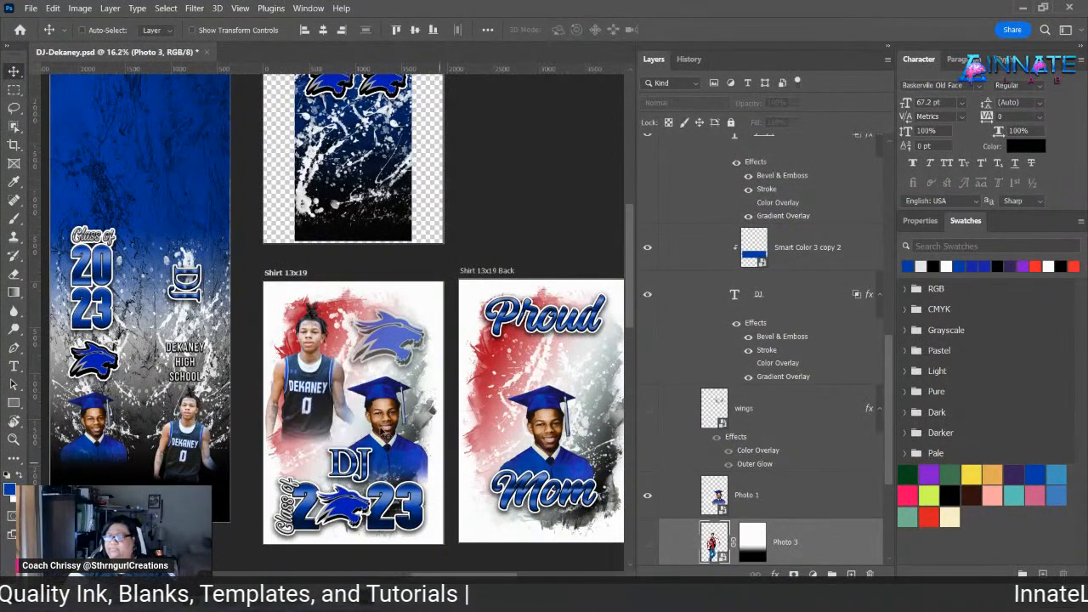
pyautogui.rightClick(387, 429)
pyautogui.click(430, 459)
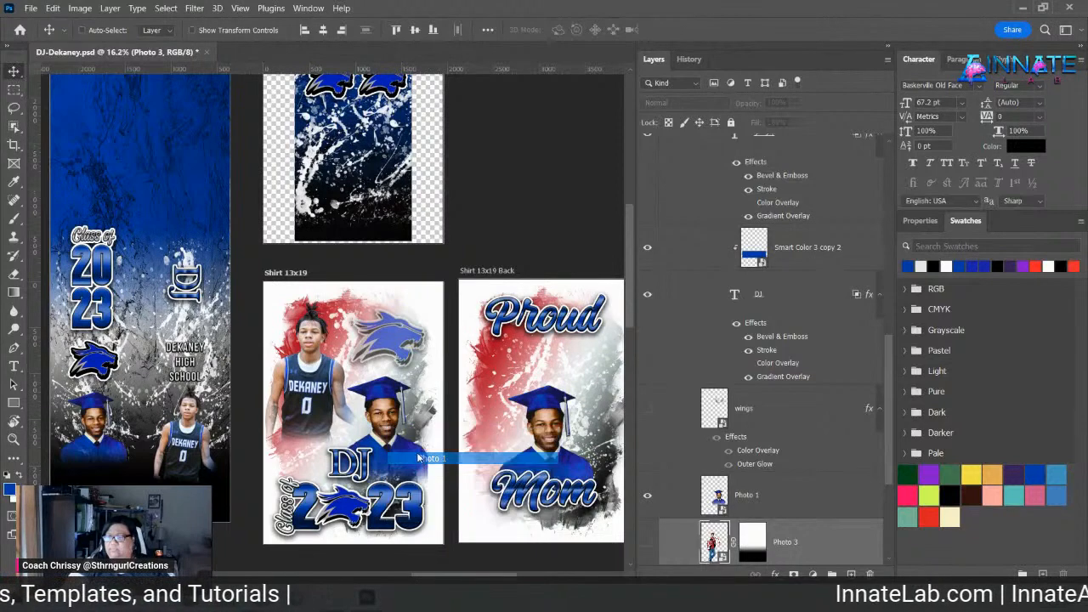
pyautogui.moveTo(426, 464); pyautogui.dragTo(336, 367)
pyautogui.rightClick(345, 398)
pyautogui.click(348, 398)
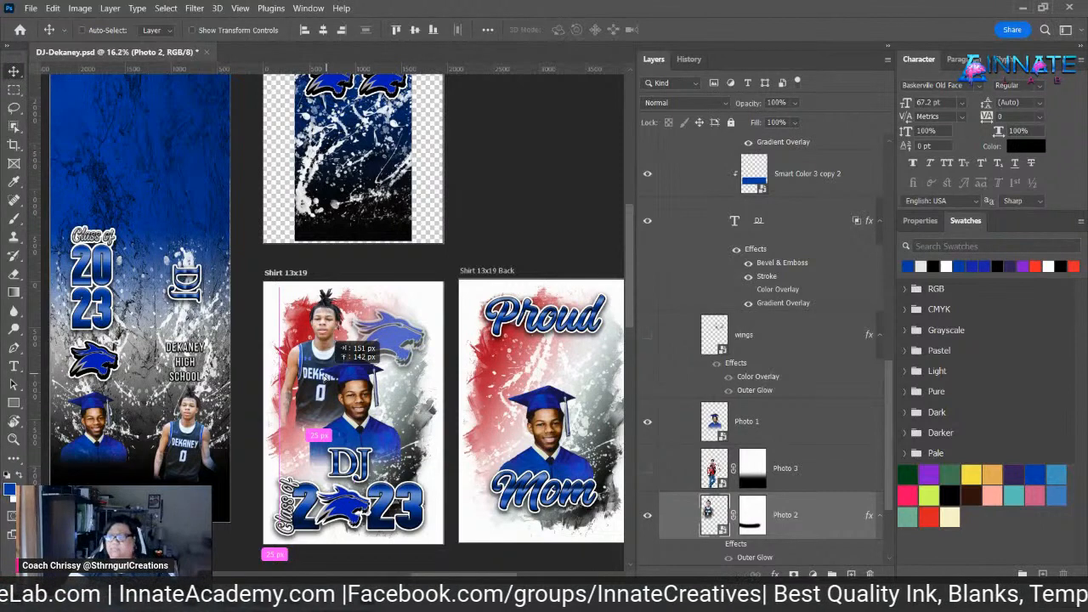
pyautogui.rightClick(411, 396)
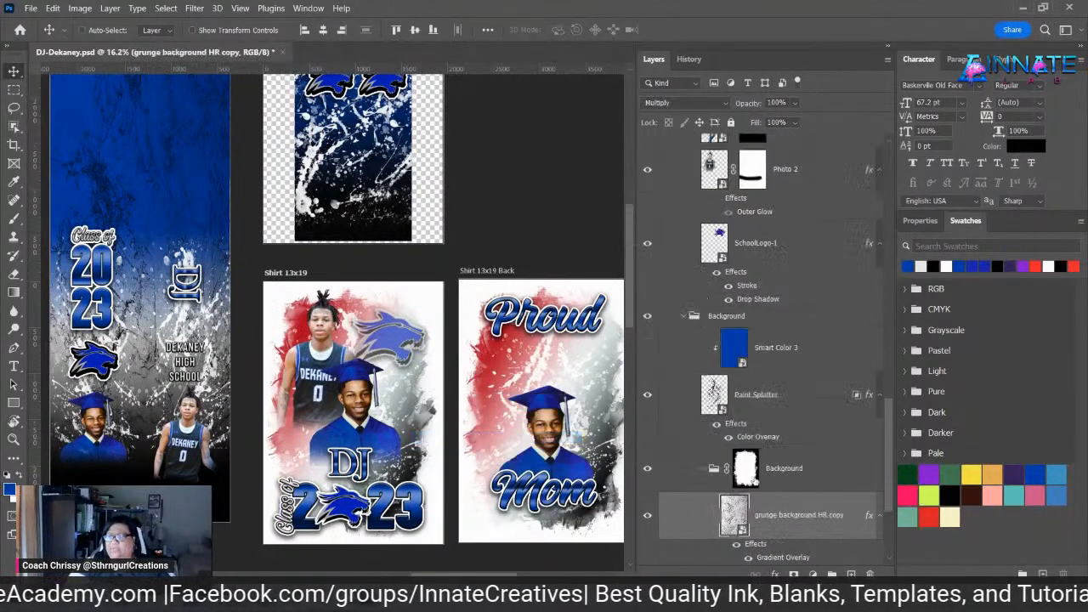
# - Change the grunge background HR copy's gradient overlay stop from red to blue (151°, 79% scale)
pyautogui.click(440, 438)
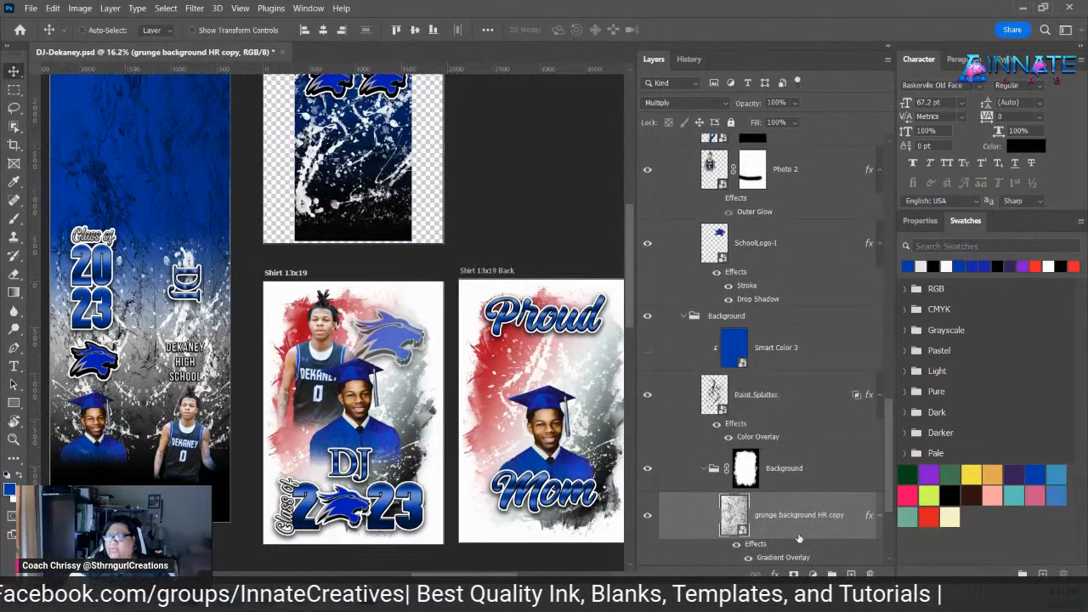
pyautogui.scroll(-1, 800, 553)
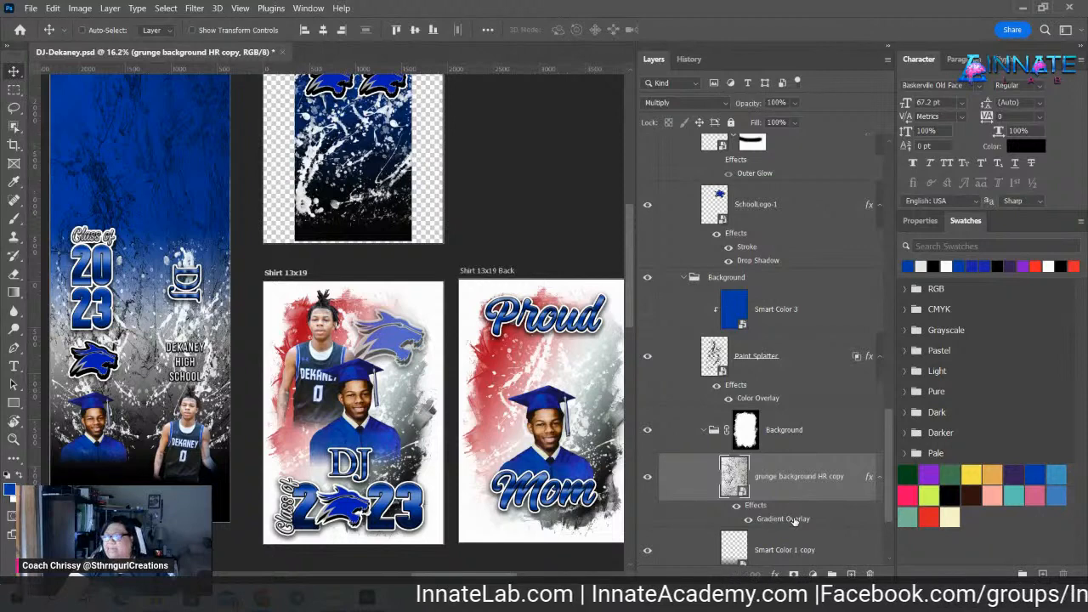
pyautogui.doubleClick(795, 520)
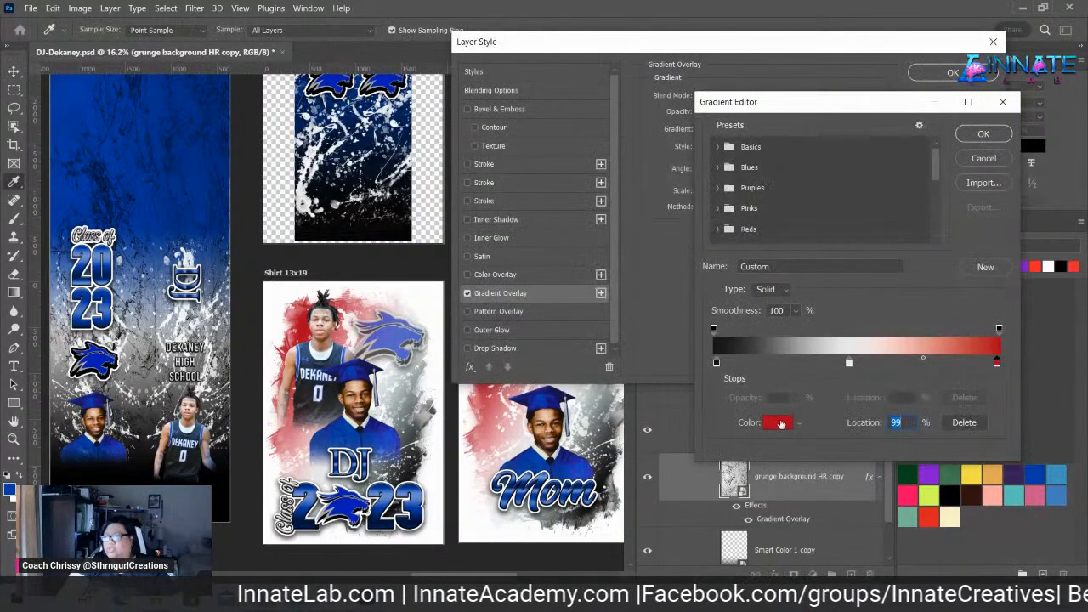
pyautogui.click(778, 423)
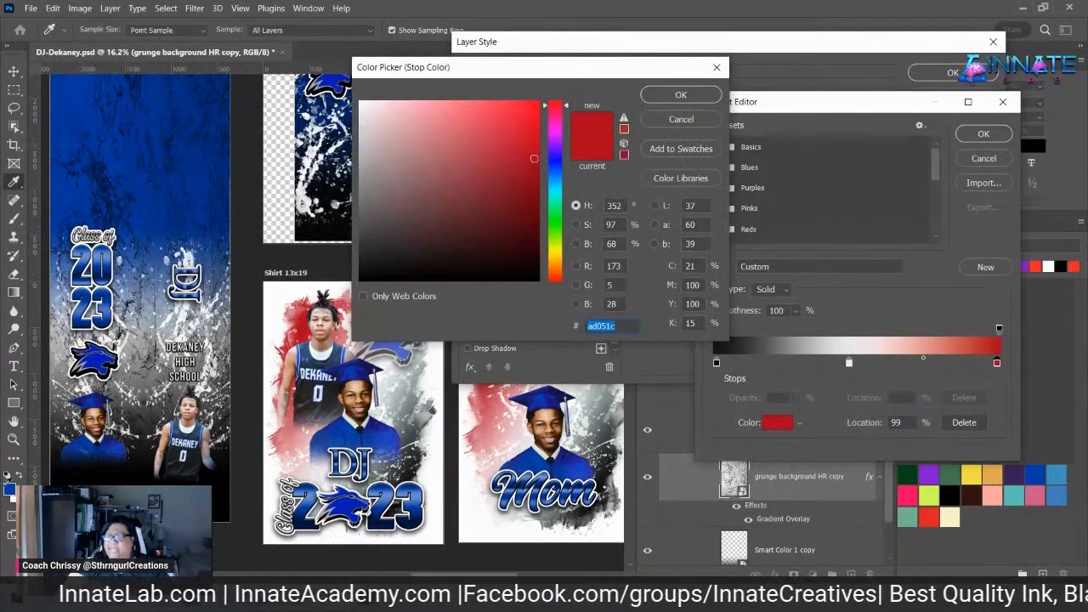
pyautogui.hotkey('ctrl', 'v')
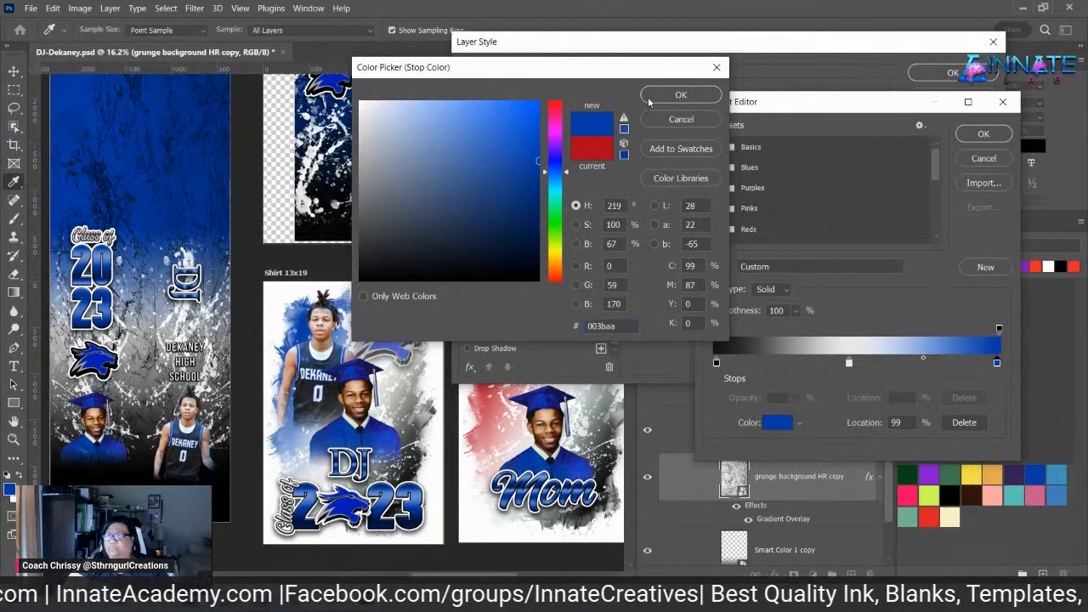
pyautogui.click(653, 100)
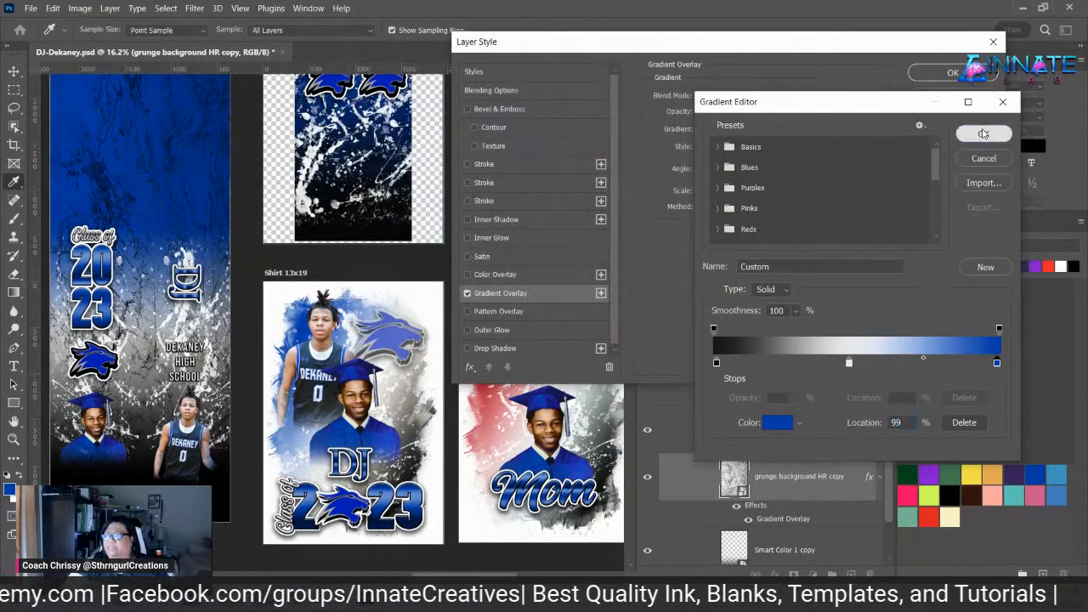
pyautogui.click(969, 134)
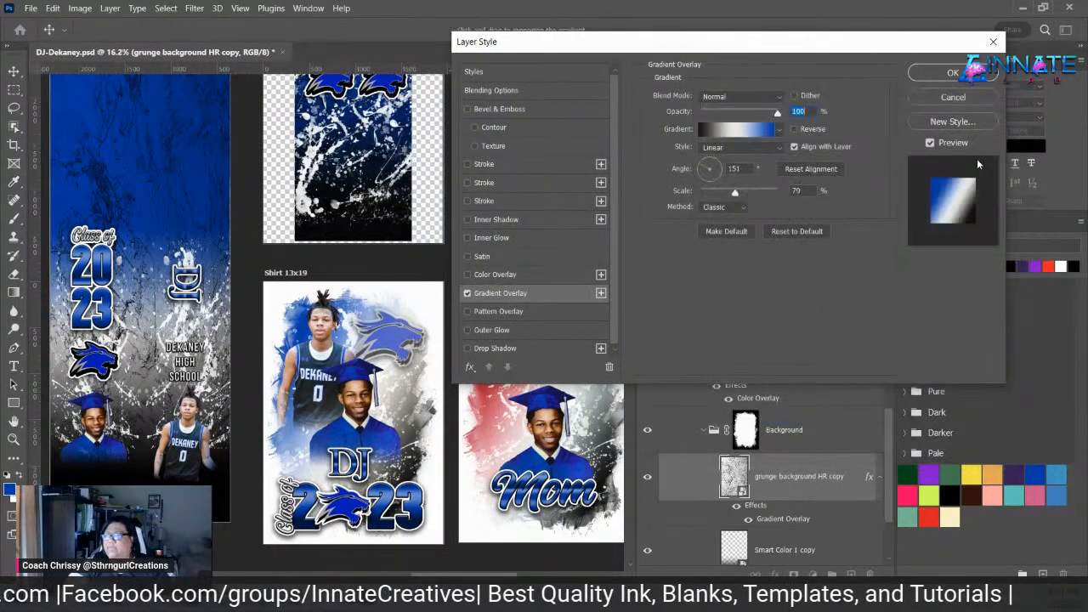
pyautogui.click(937, 73)
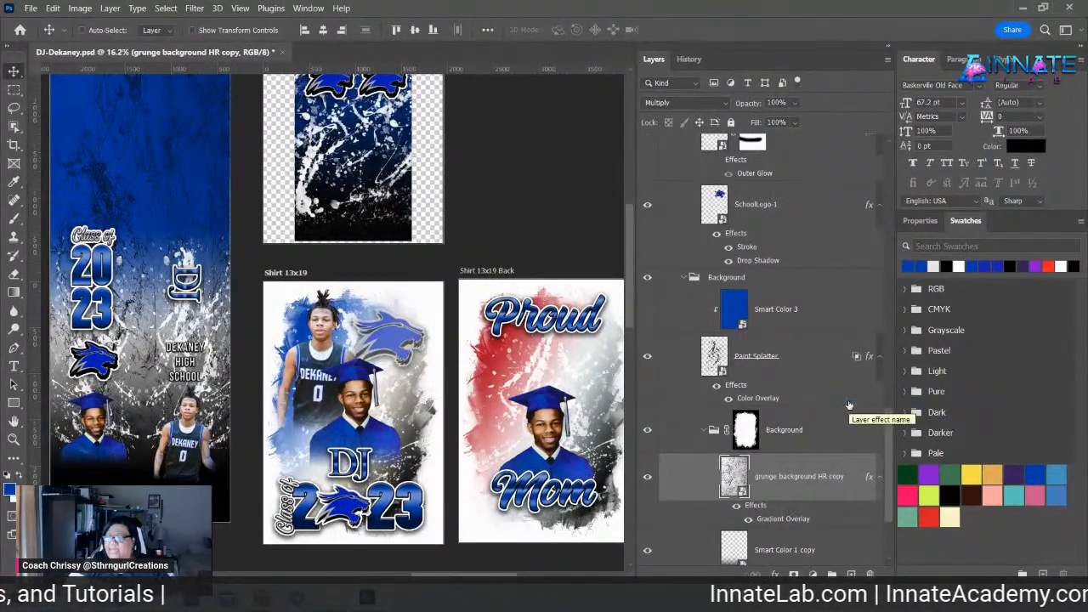
pyautogui.rightClick(578, 349)
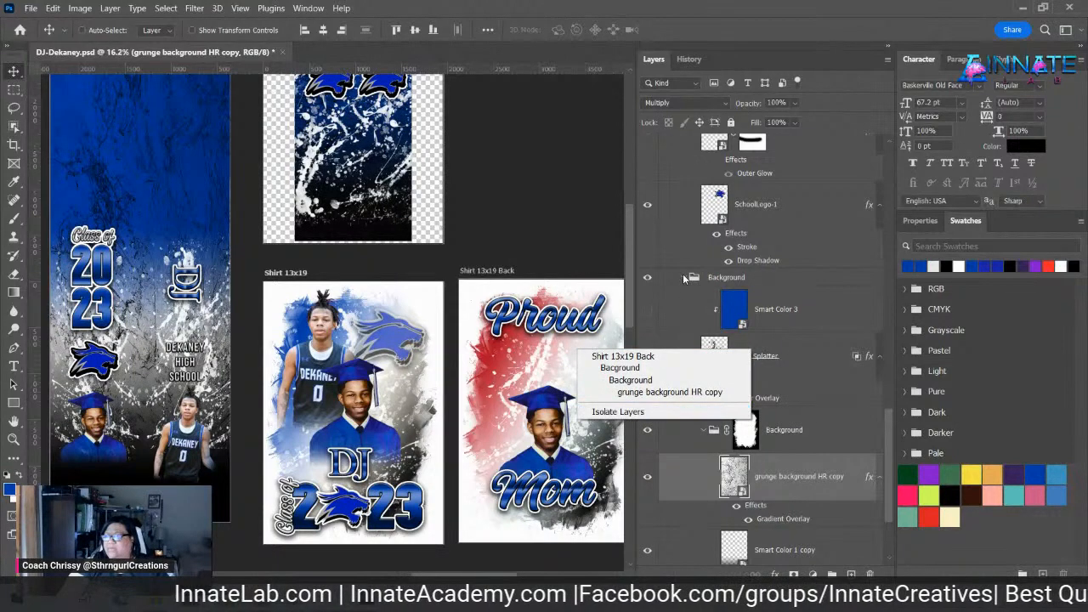
# - Paste the blue gradient overlay style onto the Shirt 13x19 Back's grunge background layer
pyautogui.hotkey('ctrl', '0')
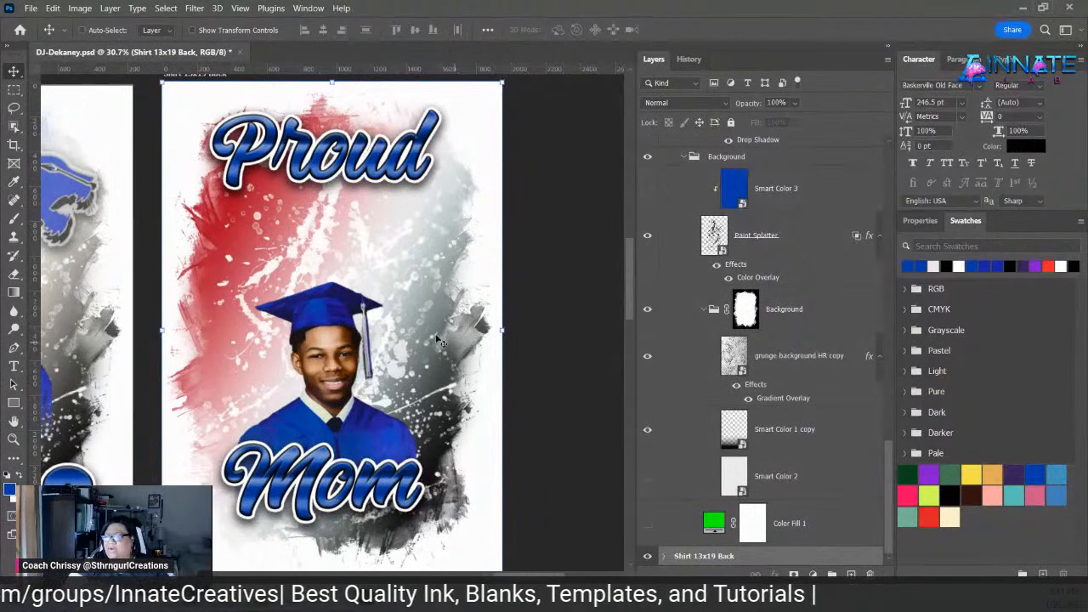
pyautogui.keyDown('ctrl'); pyautogui.click(438, 340); pyautogui.keyUp('ctrl')
pyautogui.rightClick(813, 516)
pyautogui.click(894, 414)
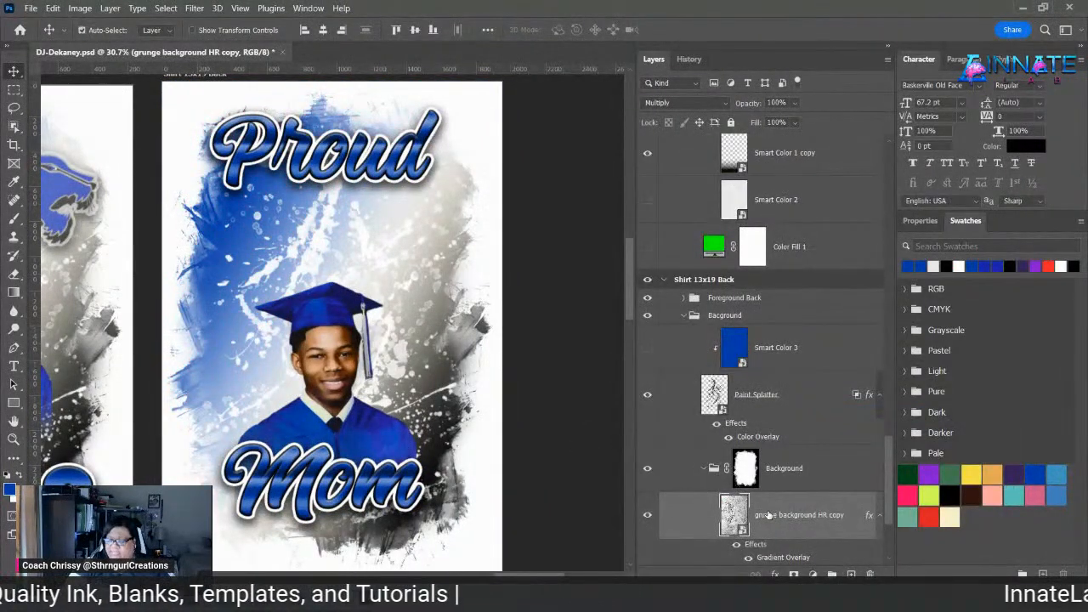
pyautogui.hotkey('ctrl', '0')
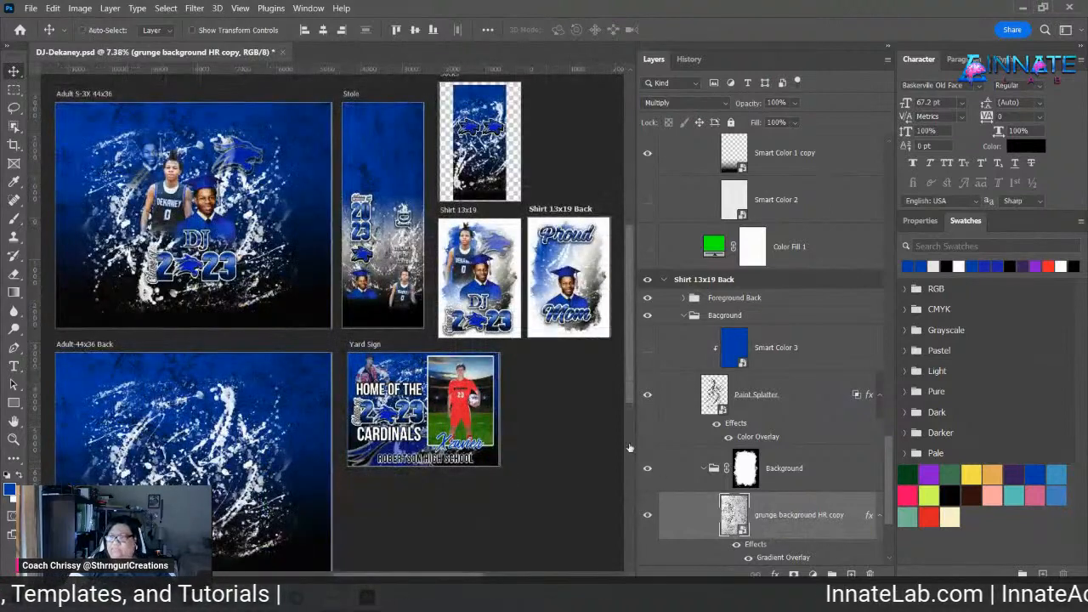
# - Save the document and change the yard sign's CARDINALS text to WILDCATS
pyautogui.click(30, 7)
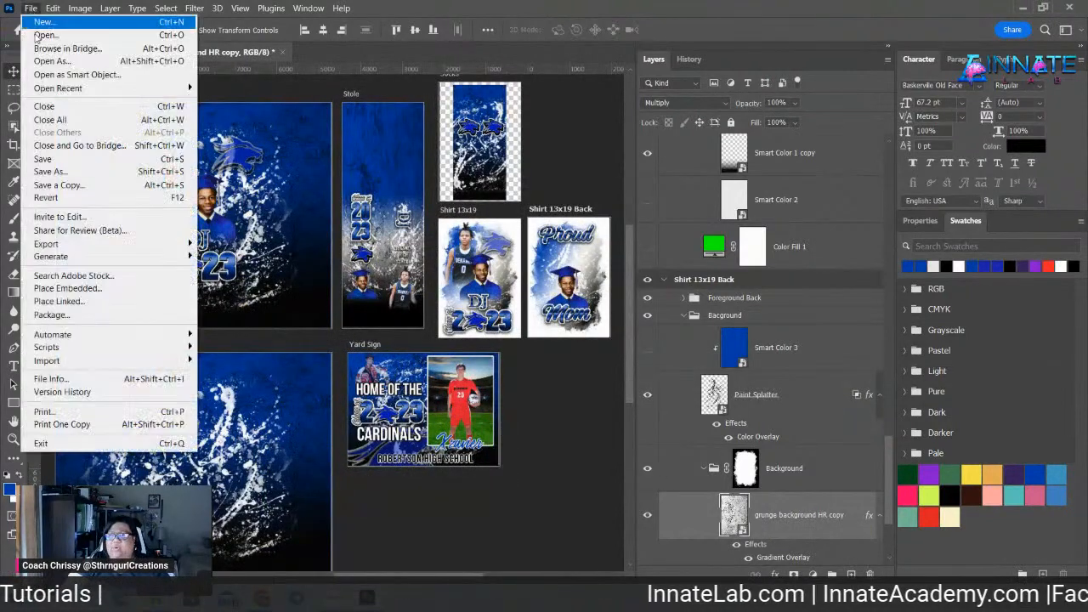
pyautogui.click(43, 159)
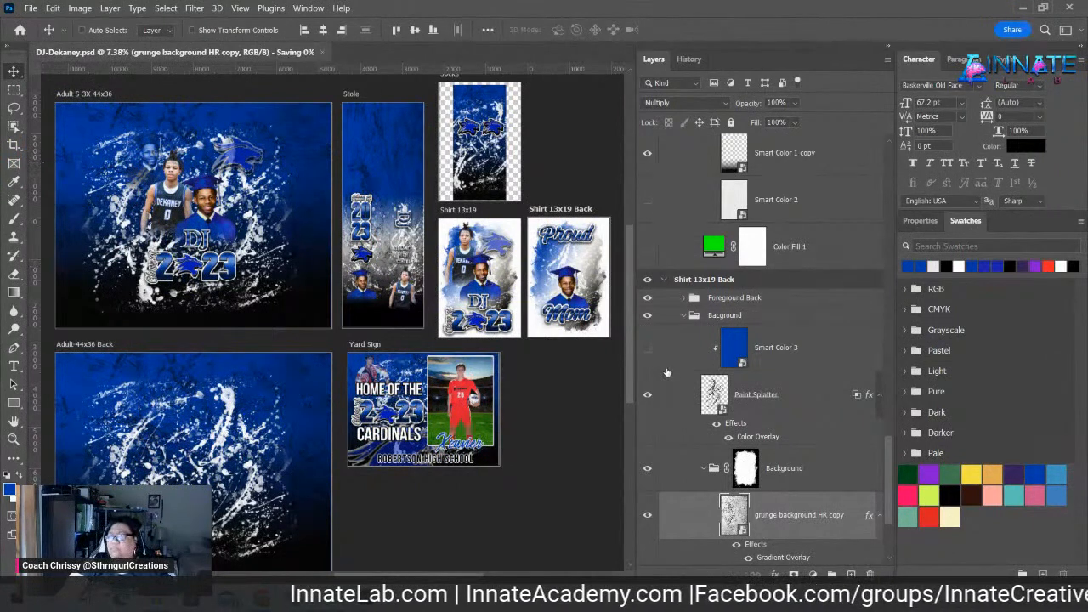
pyautogui.rightClick(408, 438)
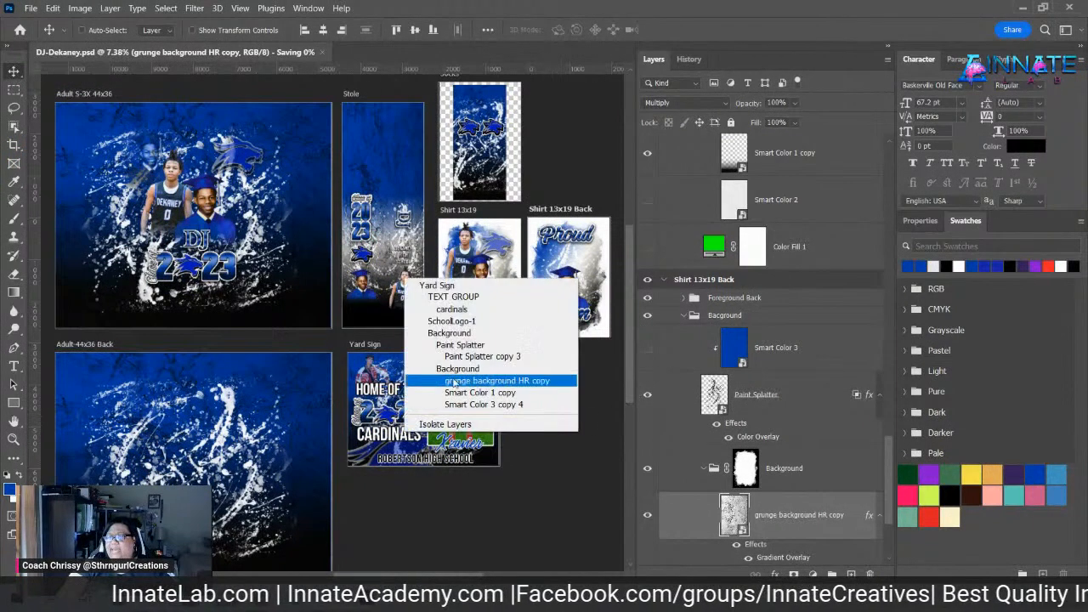
pyautogui.click(452, 310)
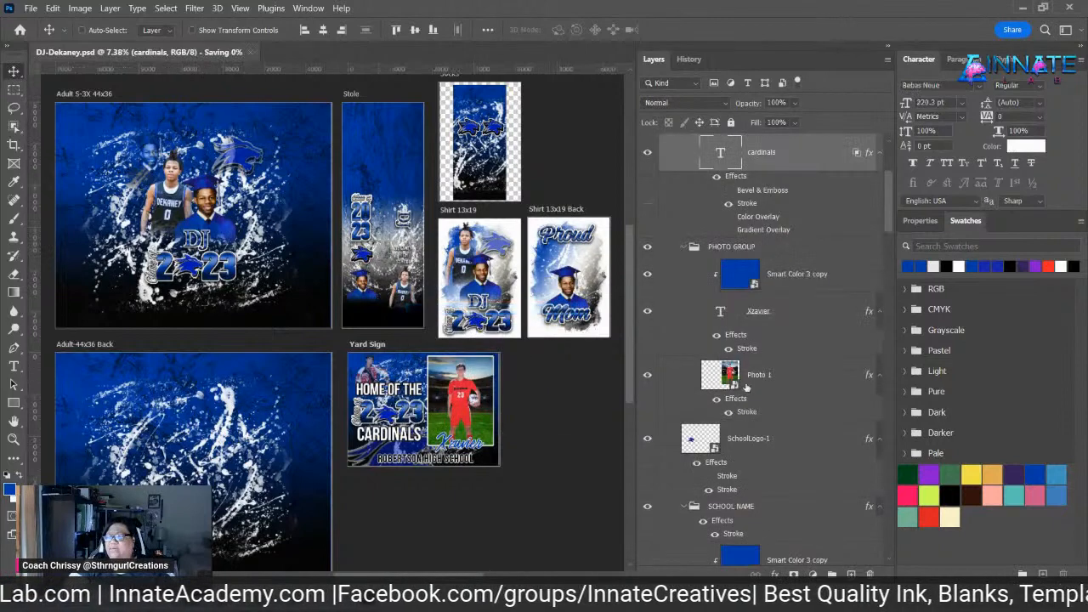
pyautogui.doubleClick(720, 151)
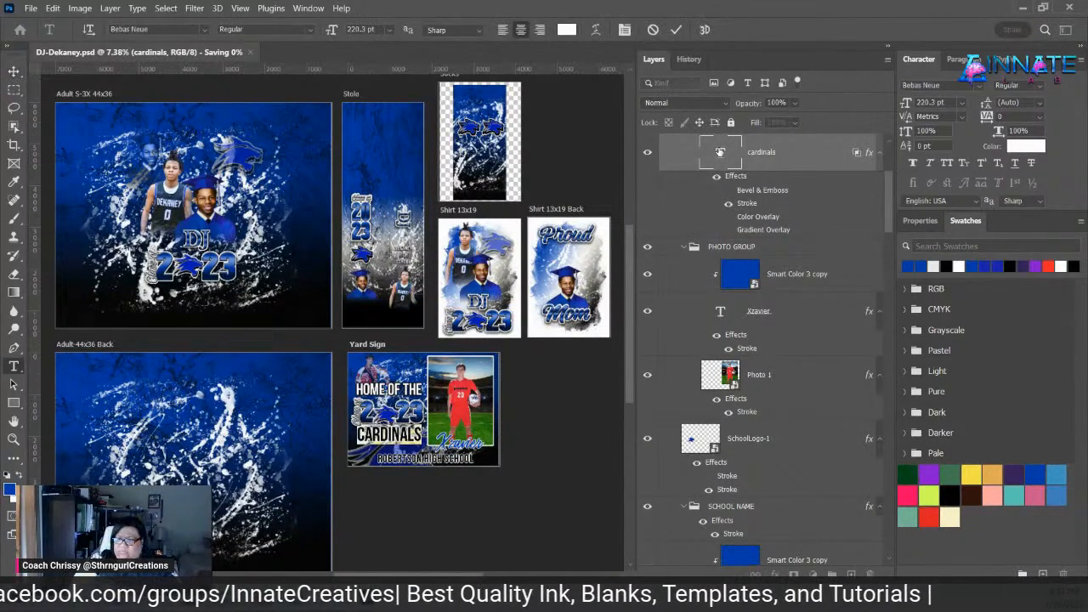
pyautogui.write('WILDC')
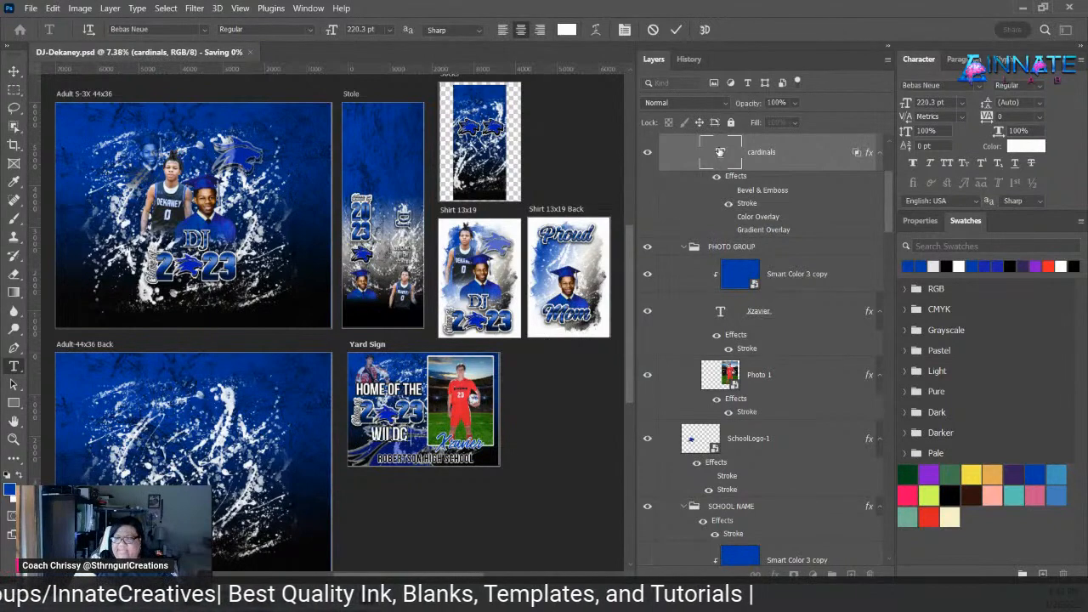
pyautogui.write('ATS')
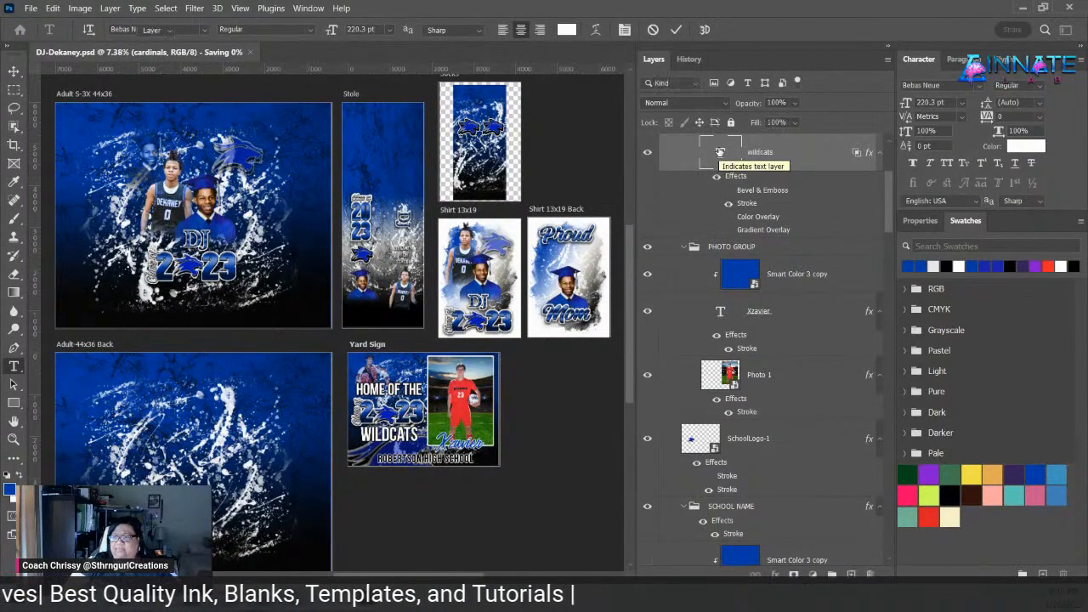
pyautogui.press('Escape')
pyautogui.press('v')
# - Change the yard sign's player name text to DJ
pyautogui.rightClick(444, 273)
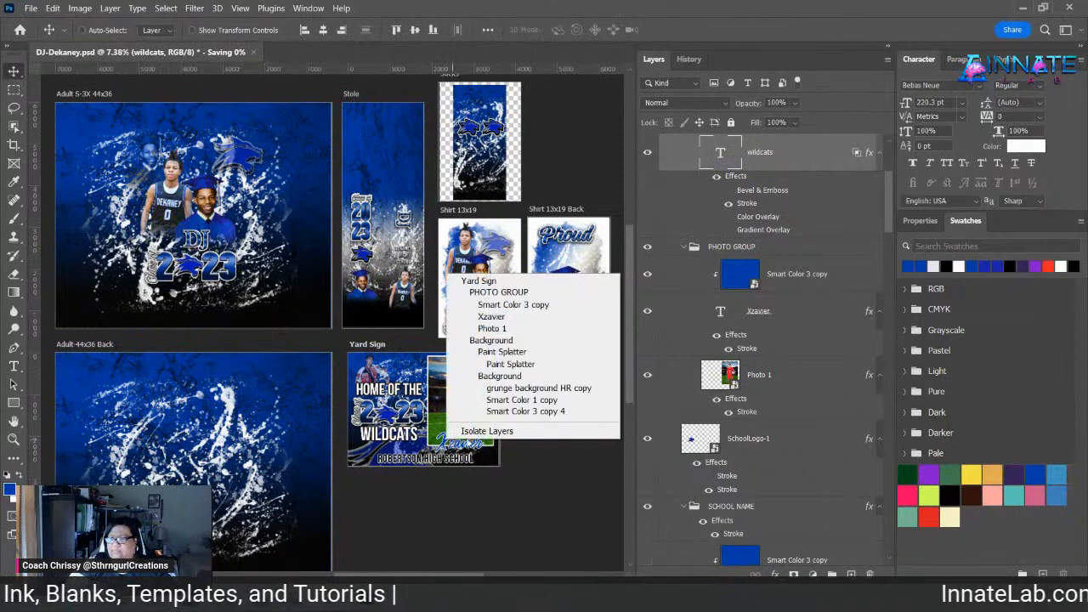
pyautogui.click(522, 318)
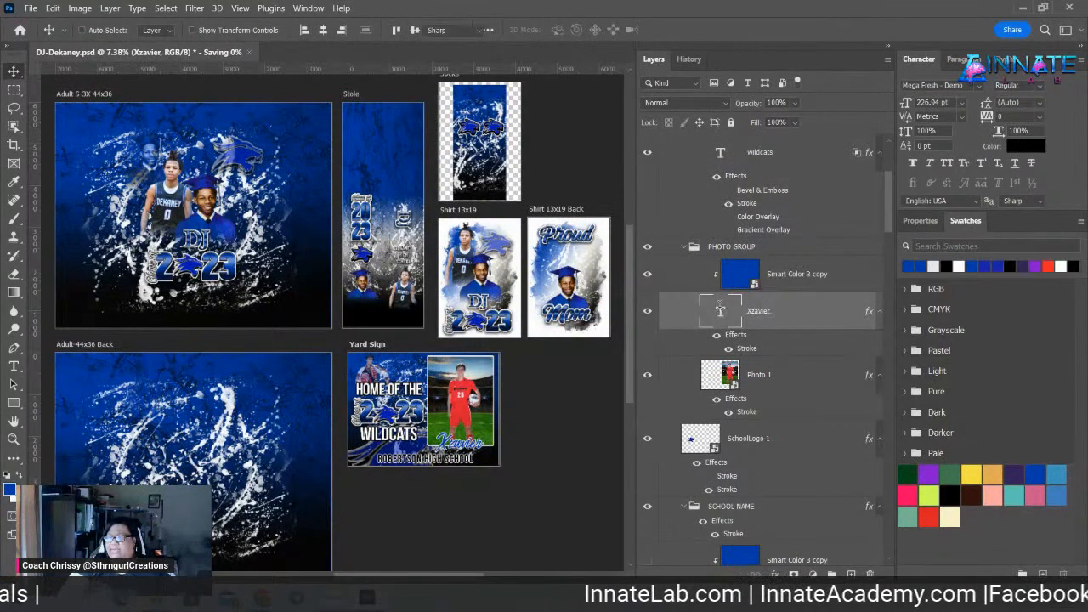
pyautogui.press('t')
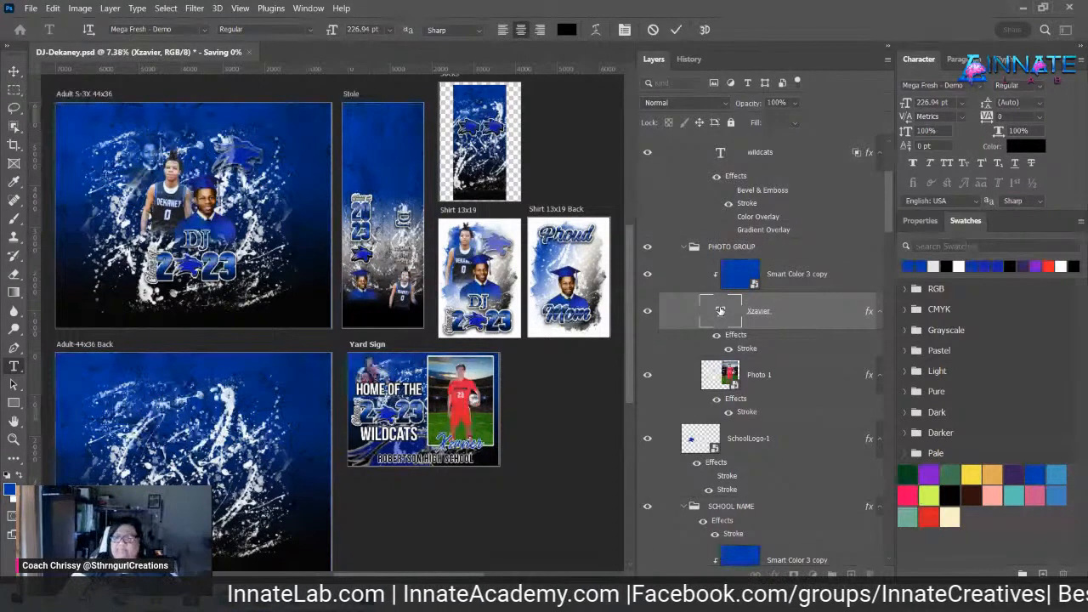
pyautogui.press('v')
pyautogui.scroll(-3, 720, 396)
# - Retype the yard sign's school name as DEKANEY HIGH SCHOOL
pyautogui.click(720, 481)
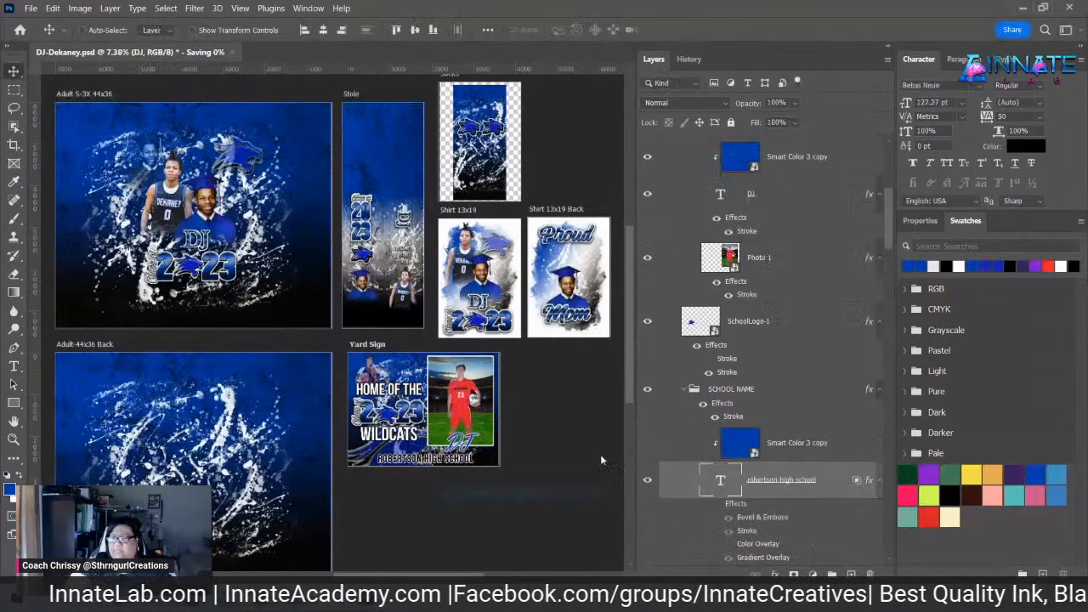
pyautogui.doubleClick(719, 481)
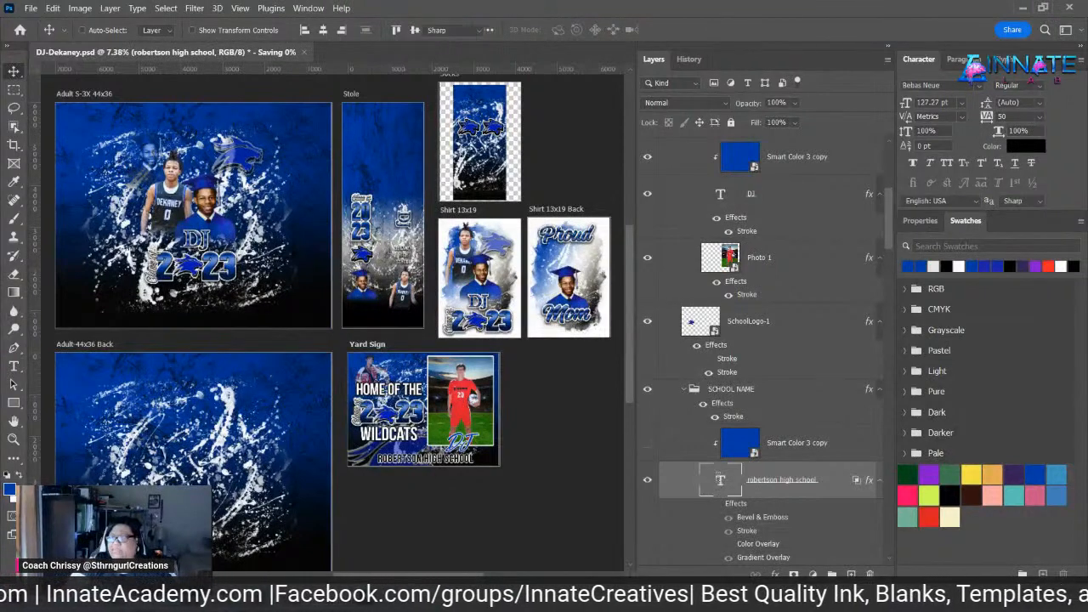
pyautogui.write('DEKA')
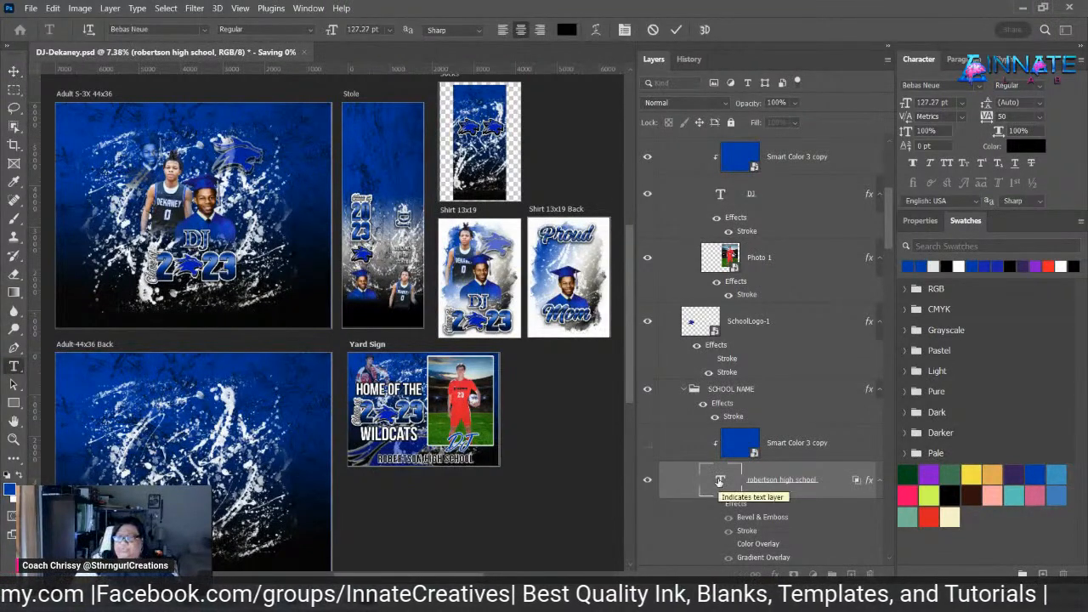
pyautogui.write('N')
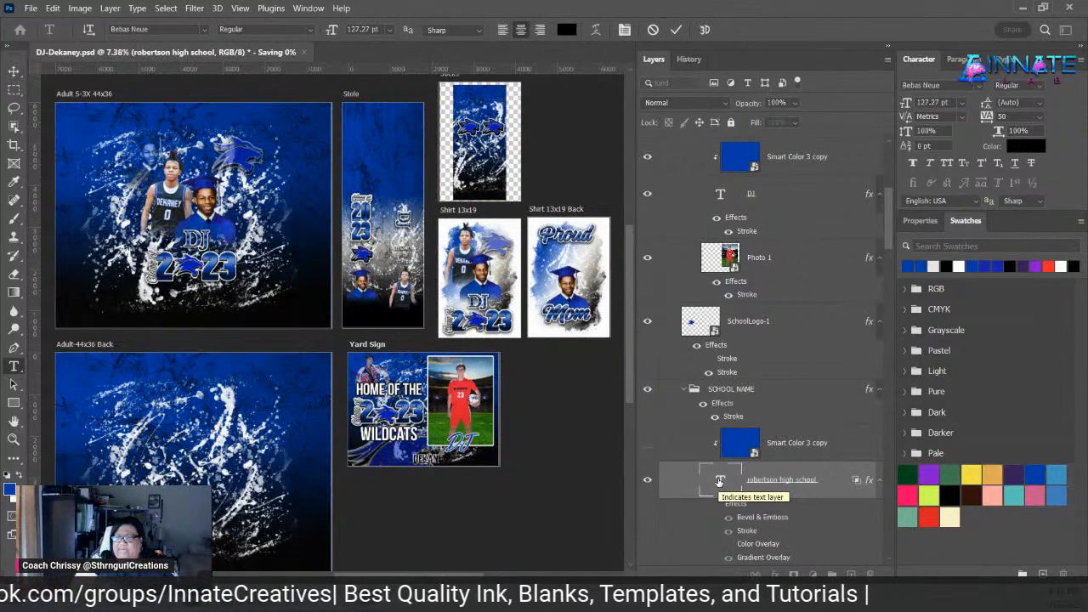
pyautogui.write('EY H')
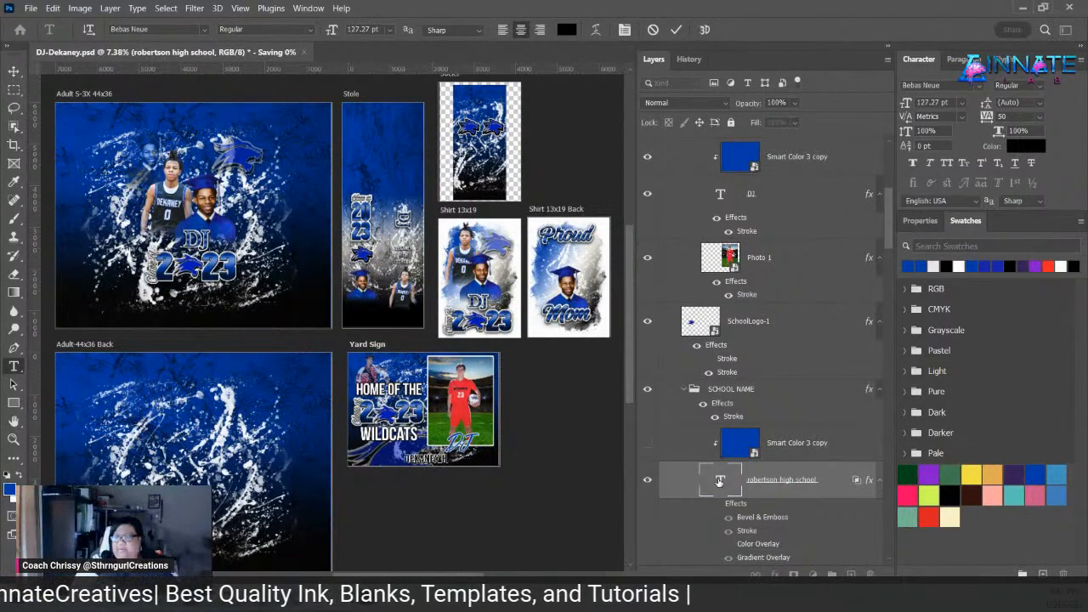
pyautogui.write('IGH SCHOOL')
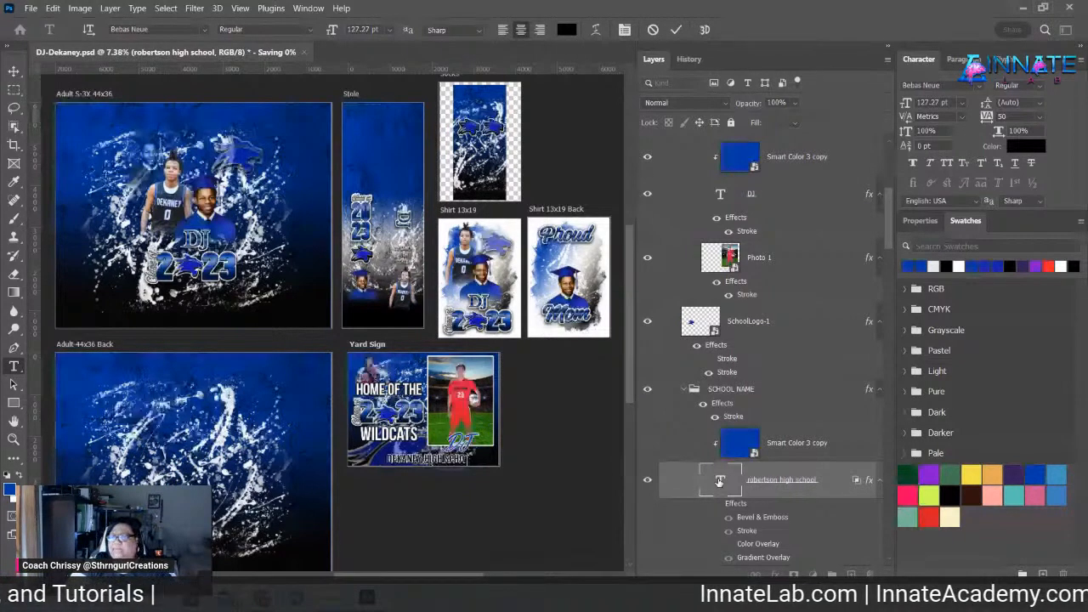
pyautogui.click(13, 71)
pyautogui.rightClick(437, 382)
pyautogui.click(485, 416)
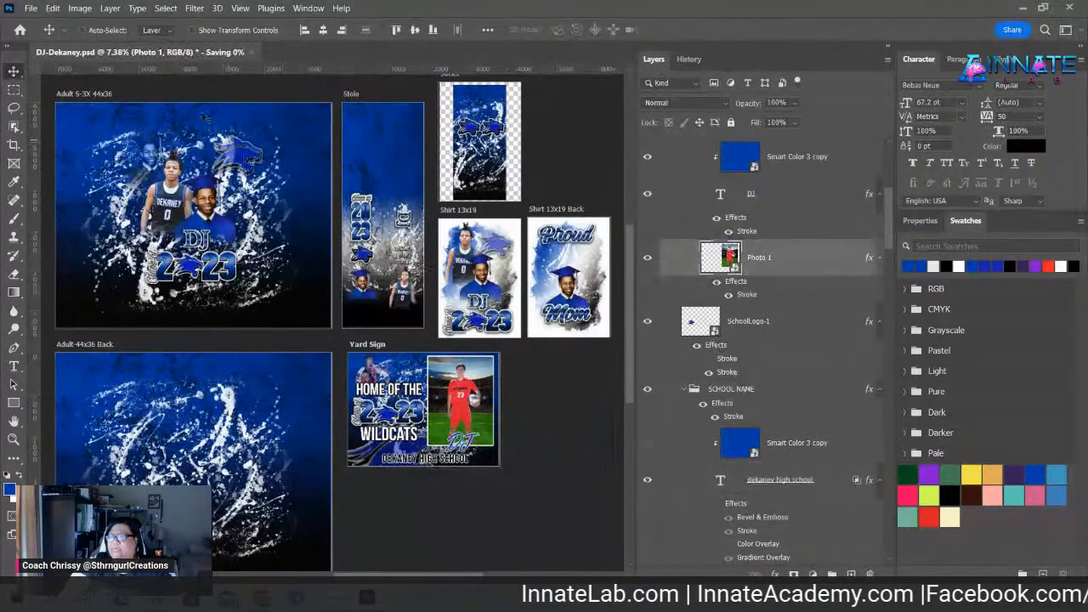
# - Save the document and open the Photo 1 smart object, Rectangle 21.psb
pyautogui.click(30, 7)
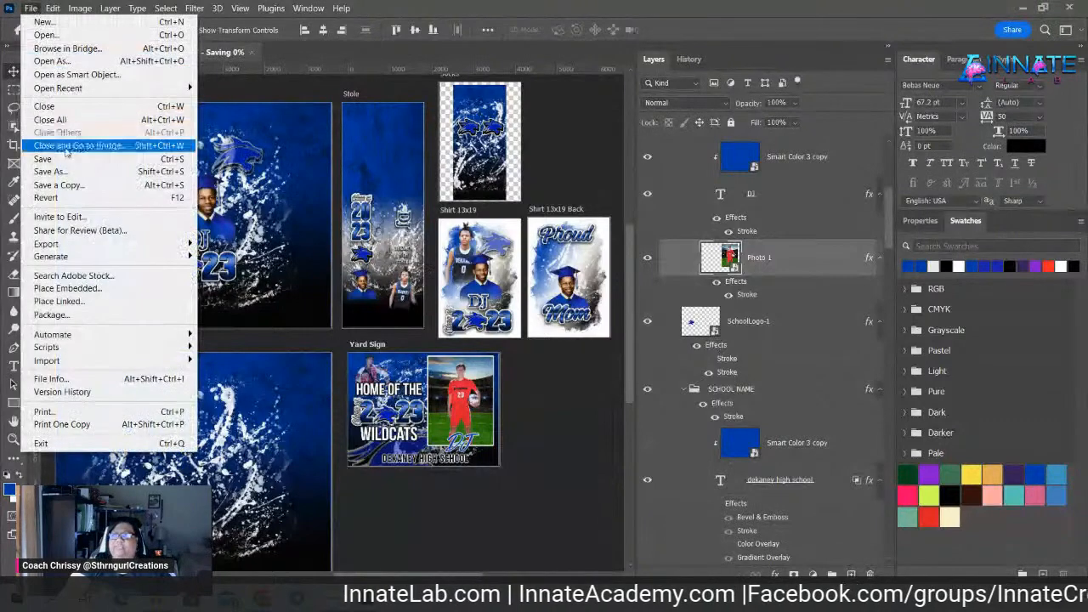
pyautogui.click(64, 160)
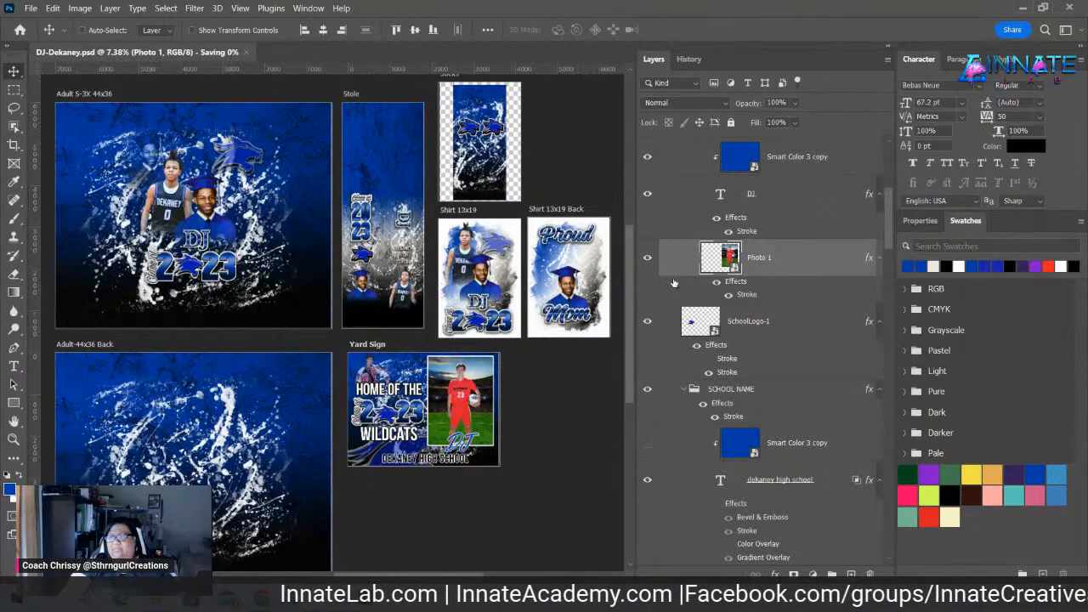
pyautogui.doubleClick(736, 268)
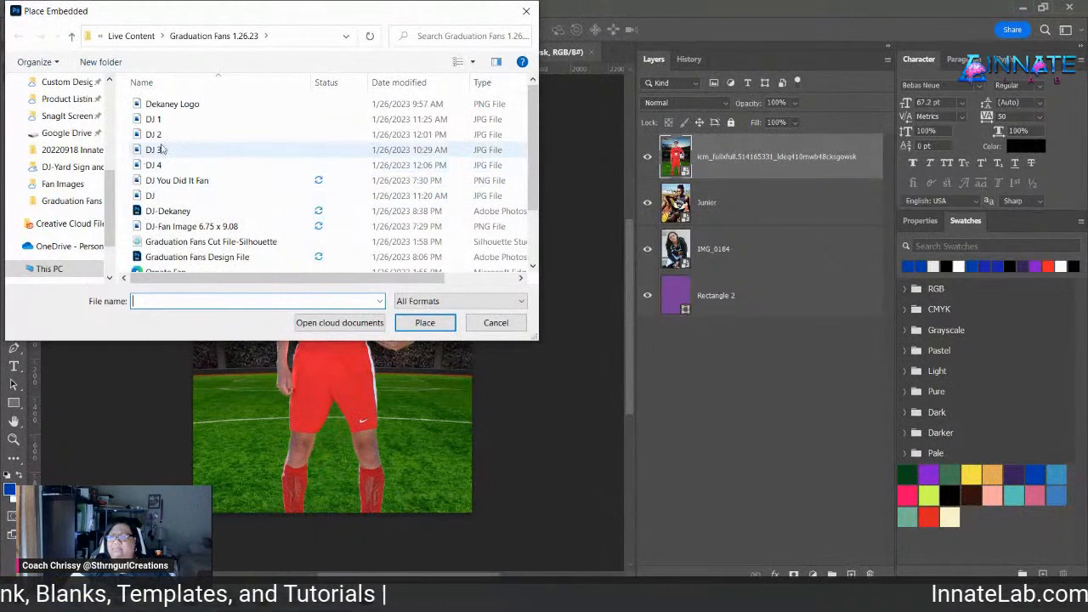
# - Place the DJ 2 photo embedded as the smart object's top layer and commit it
pyautogui.rightClick(238, 132)
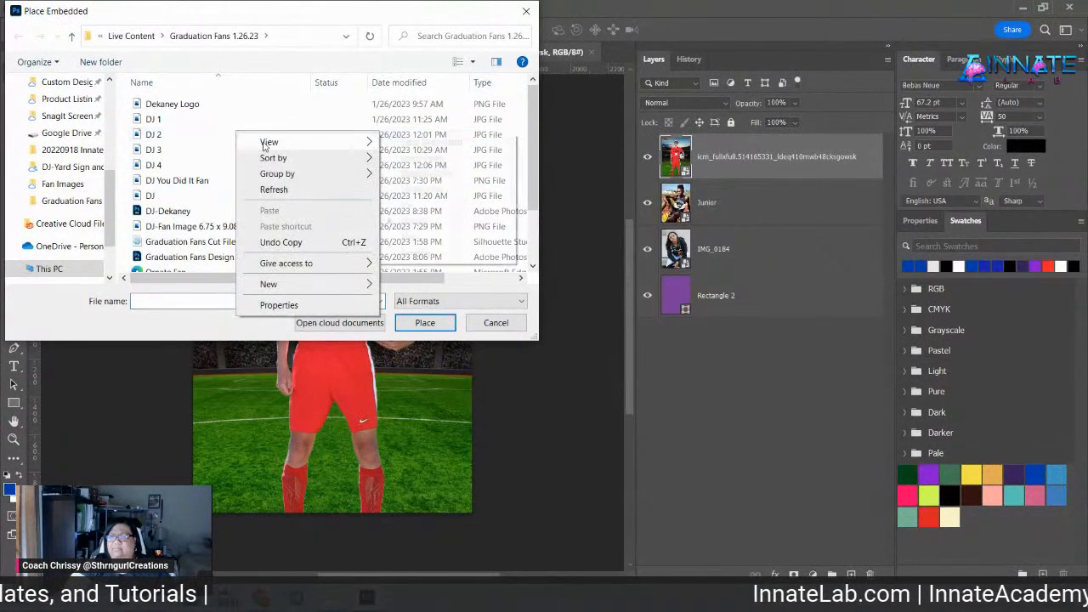
pyautogui.moveTo(267, 143)
pyautogui.click(401, 160)
pyautogui.click(323, 115)
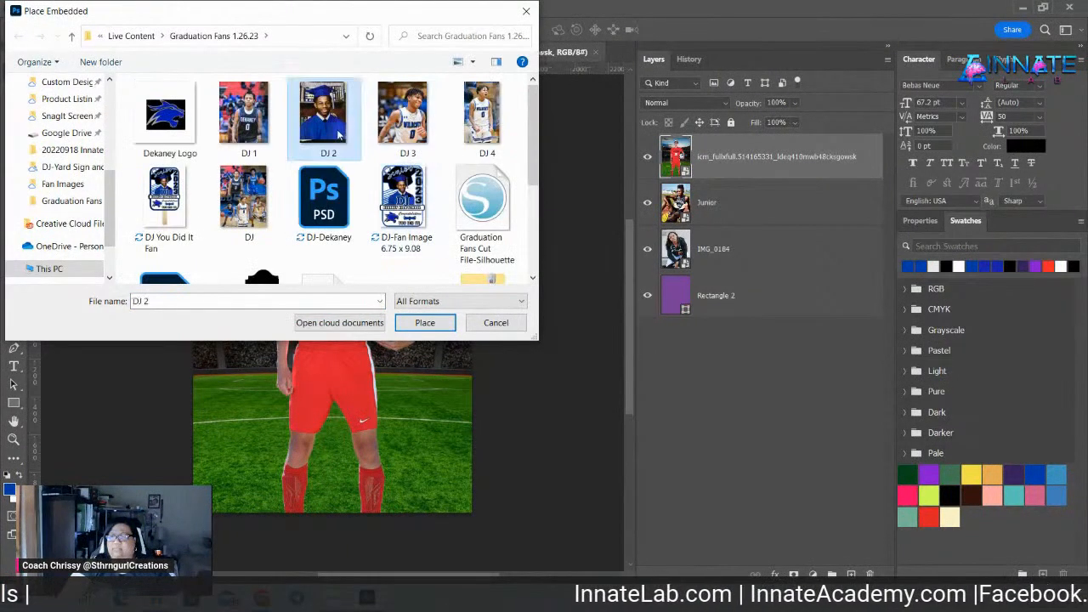
pyautogui.click(432, 323)
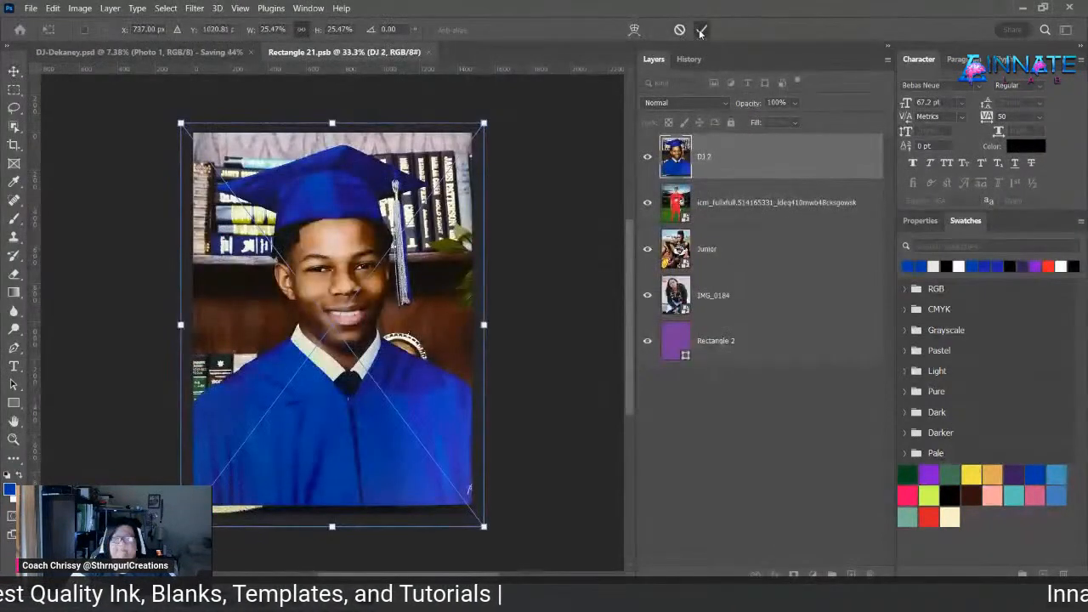
pyautogui.click(702, 31)
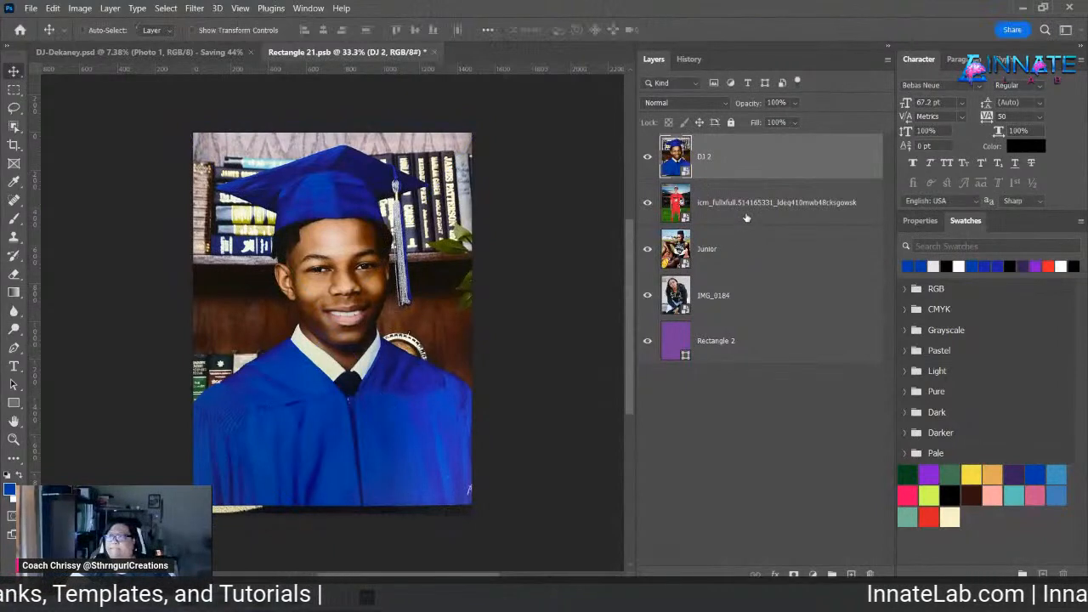
# - Delete the three old photo layers below DJ 2, down to IMG_0184
pyautogui.click(744, 223)
pyautogui.keyDown('shift'); pyautogui.click(744, 297); pyautogui.keyUp('shift')
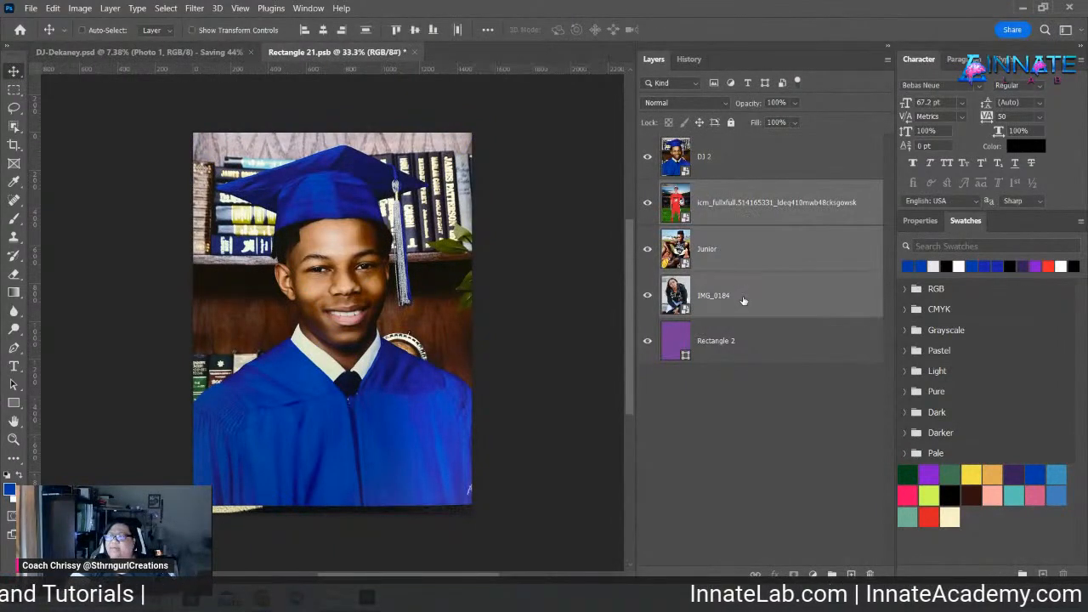
pyautogui.press('Delete')
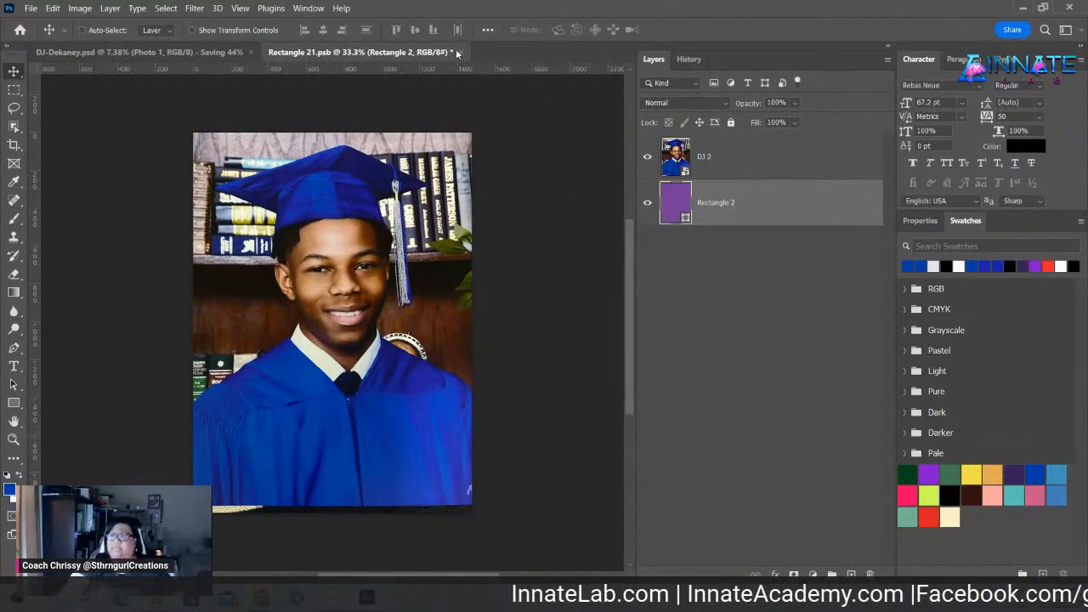
# - Save and close Rectangle 21.psb, then select the yard sign's Alt Photo layer
pyautogui.click(457, 53)
pyautogui.click(500, 236)
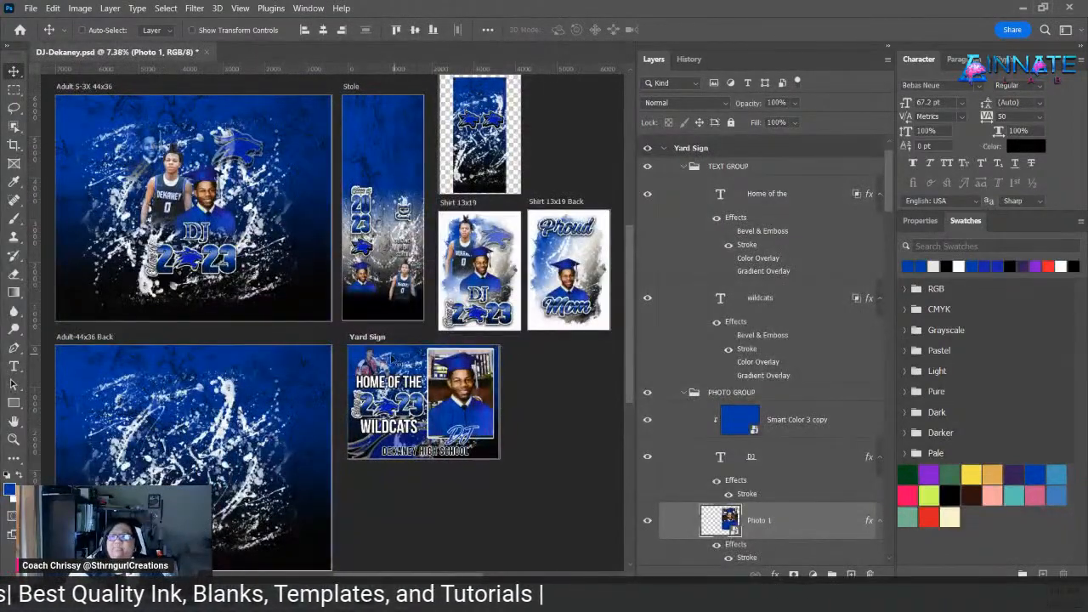
pyautogui.rightClick(370, 363)
pyautogui.click(408, 381)
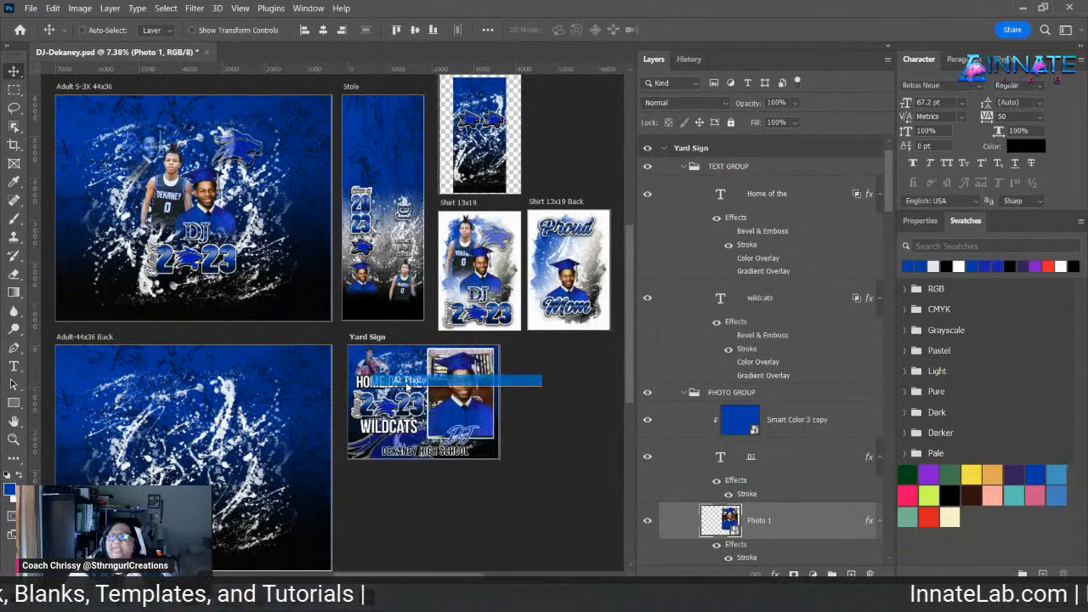
# - In the Alt Photo smart object, place the background-removed player PNG from Downloads as embedded
pyautogui.doubleClick(717, 557)
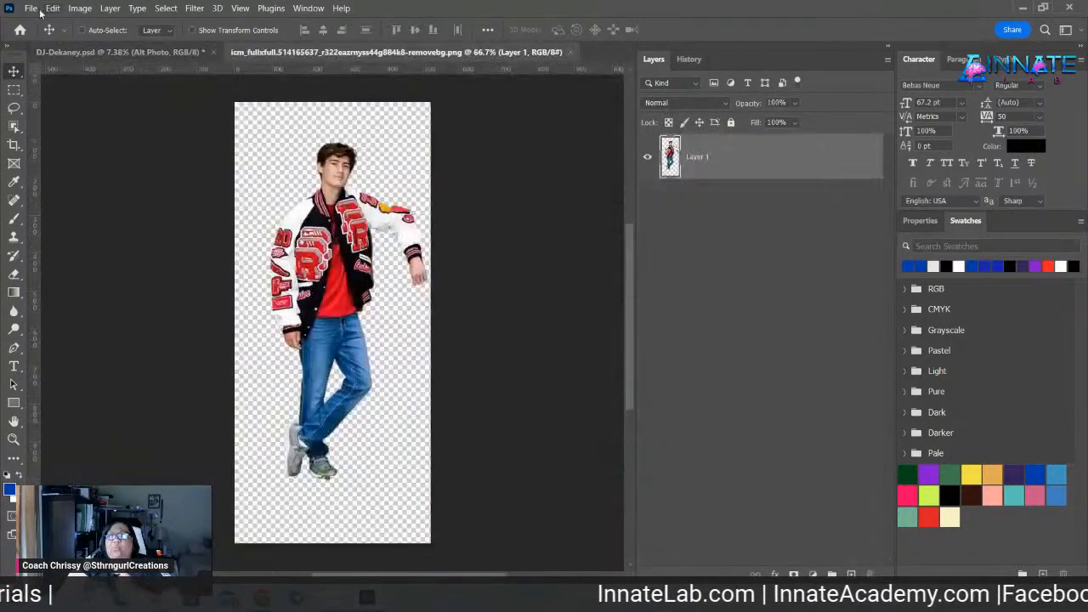
pyautogui.click(31, 9)
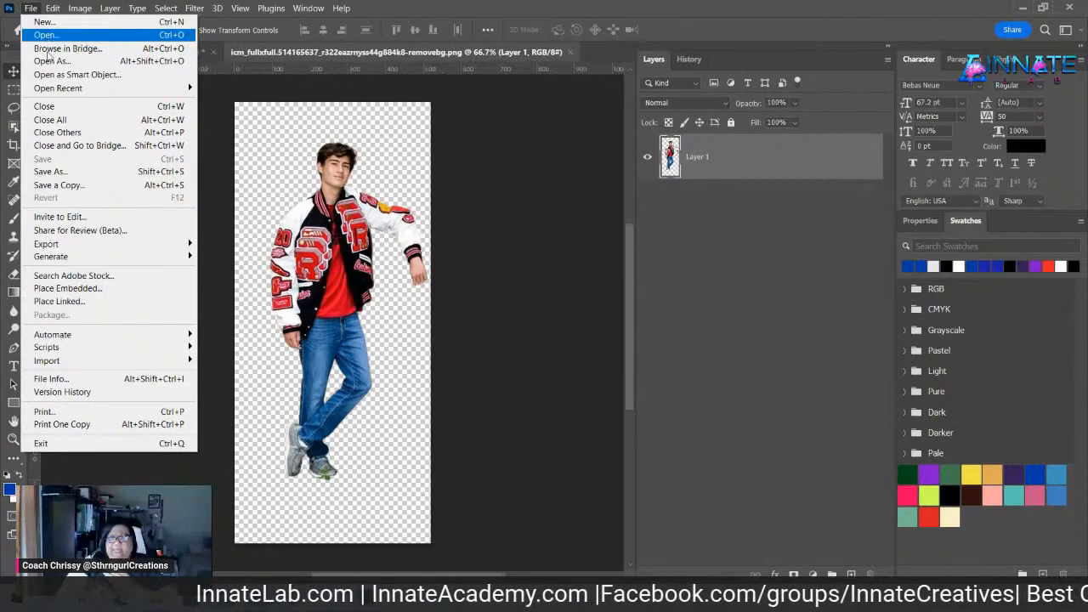
pyautogui.click(177, 291)
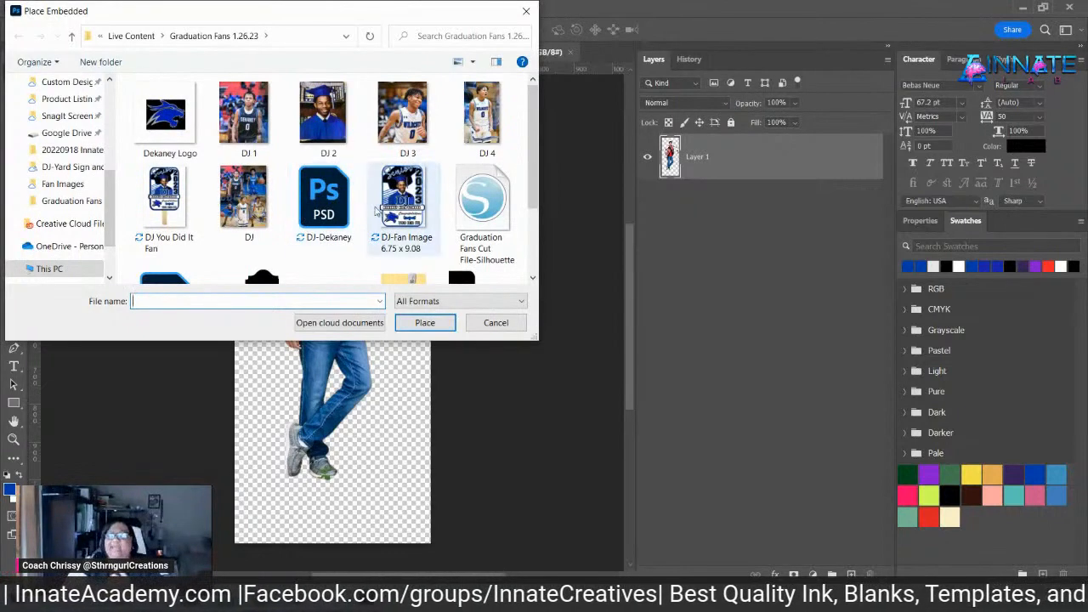
pyautogui.scroll(-1, 378, 212)
pyautogui.scroll(1, 379, 212)
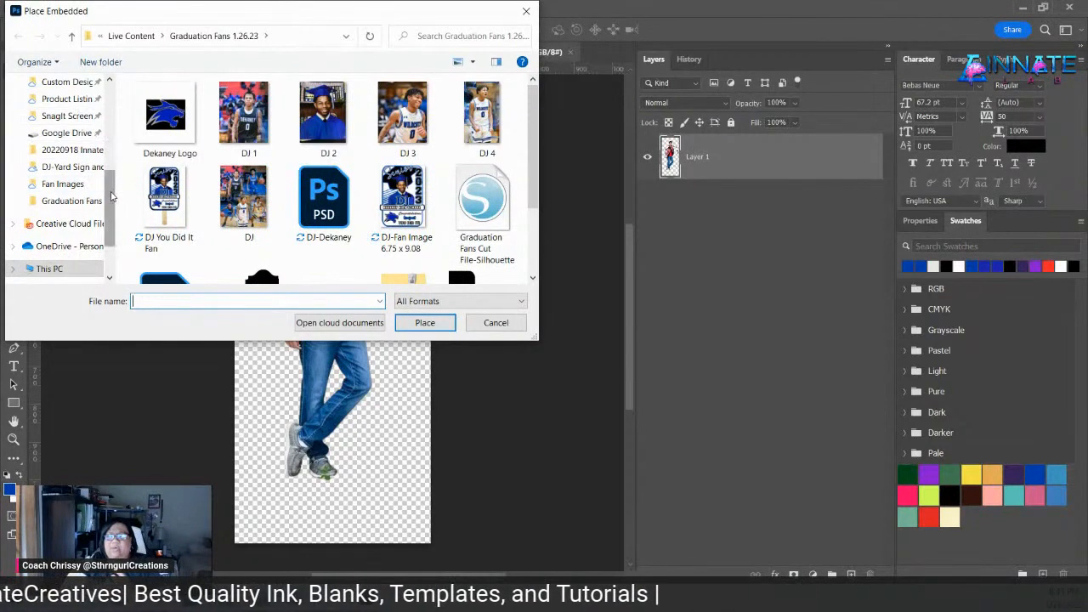
pyautogui.moveTo(111, 176); pyautogui.dragTo(110, 91)
pyautogui.click(63, 127)
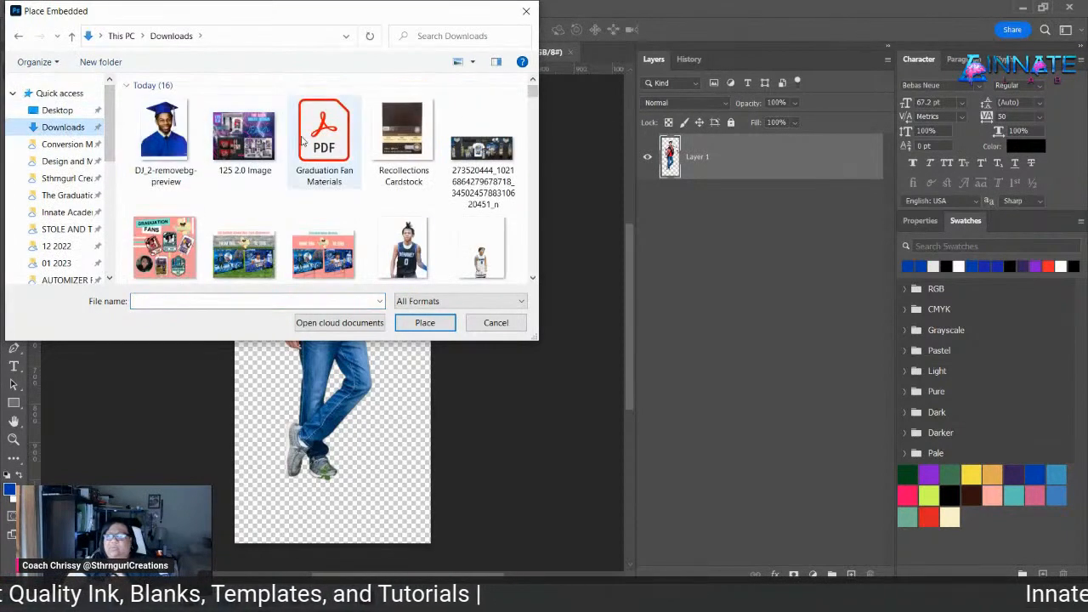
pyautogui.click(476, 249)
pyautogui.click(444, 322)
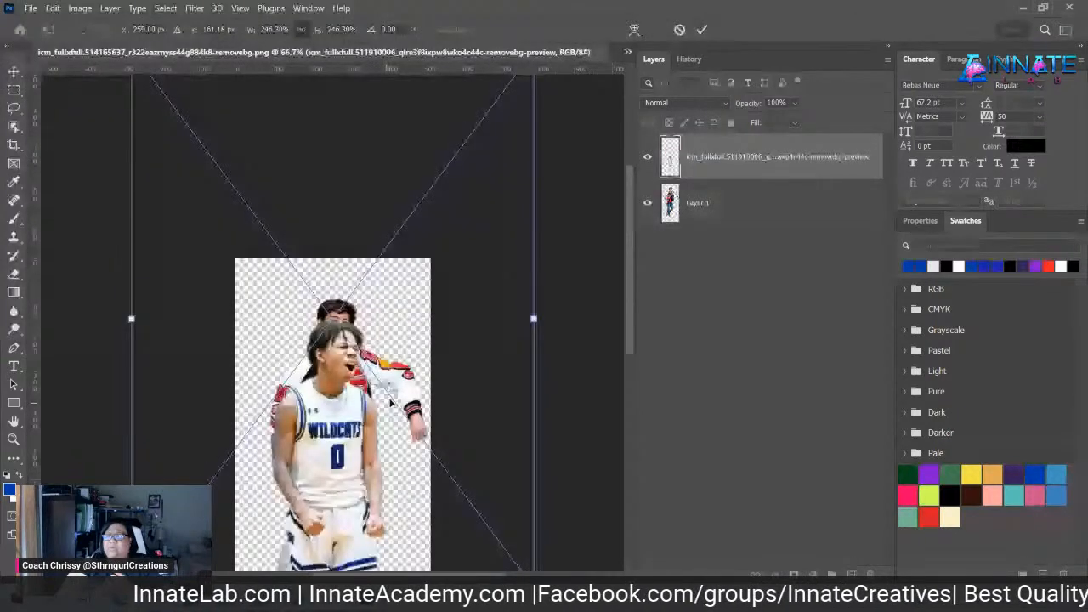
pyautogui.press('Return')
# - Delete the old jacket-model Layer 1, move the player up, and save on closing
pyautogui.rightClick(769, 202)
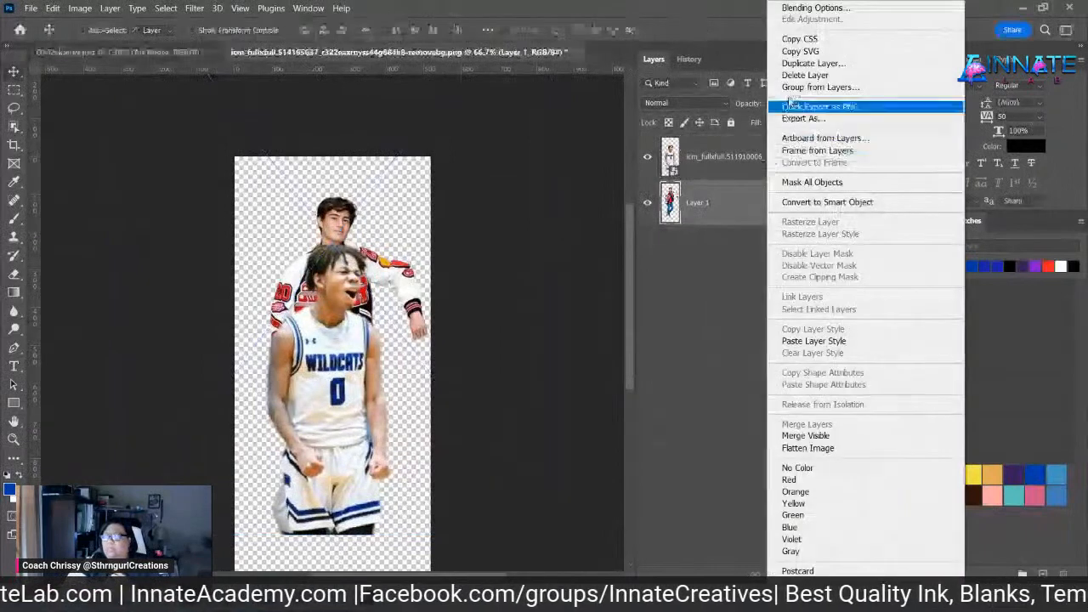
pyautogui.click(803, 75)
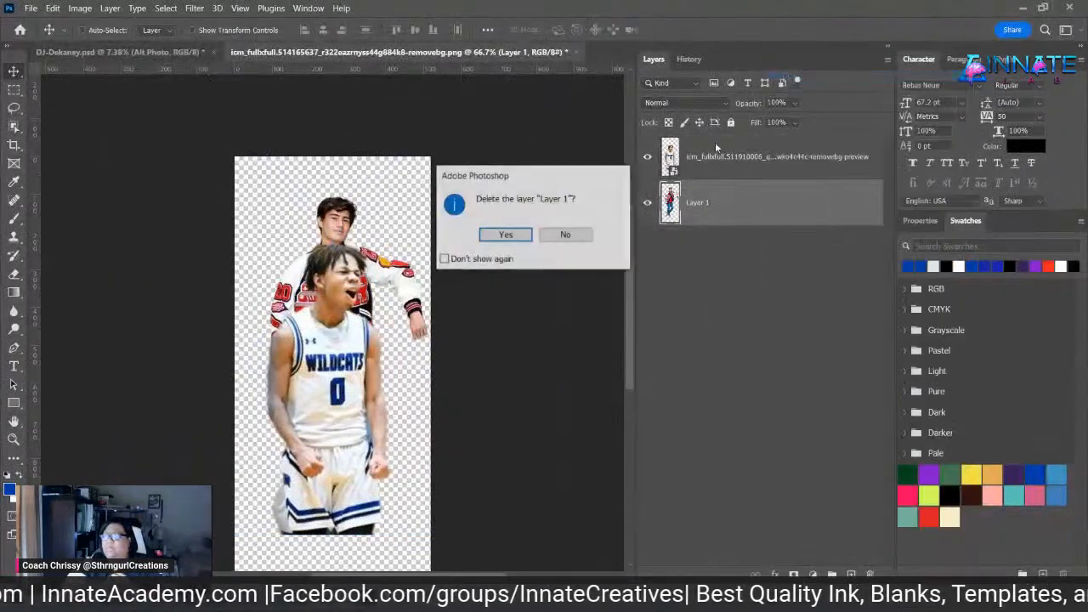
pyautogui.click(494, 241)
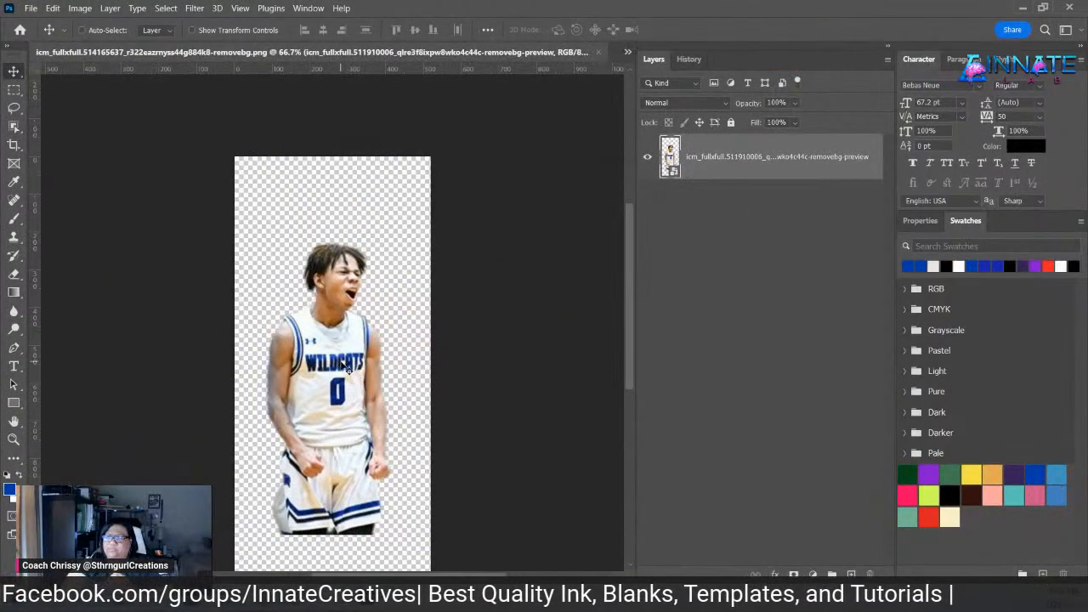
pyautogui.moveTo(344, 365); pyautogui.dragTo(337, 320)
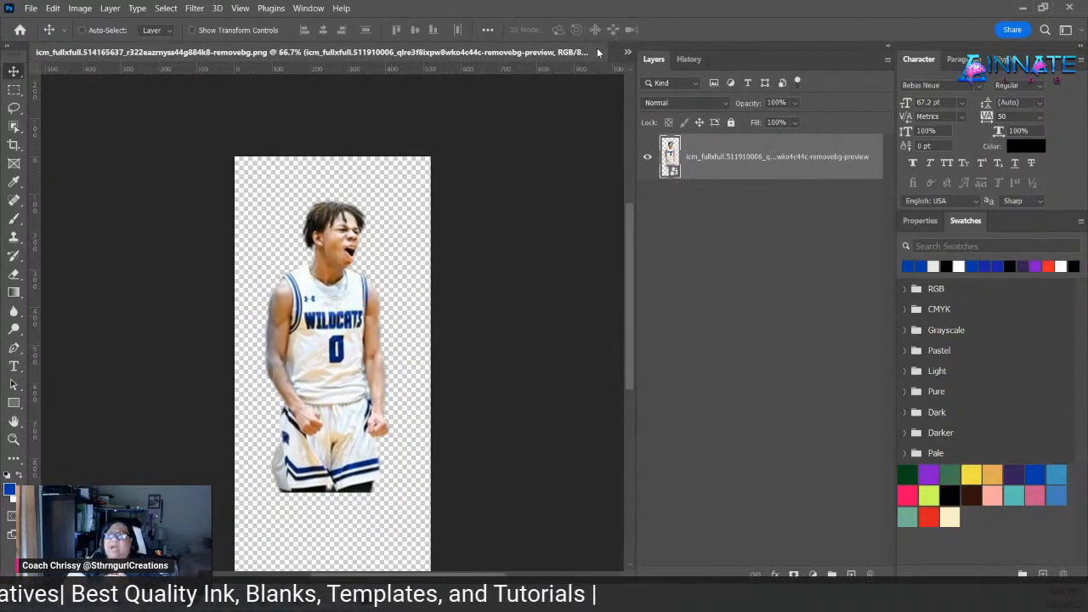
pyautogui.click(598, 52)
pyautogui.click(500, 233)
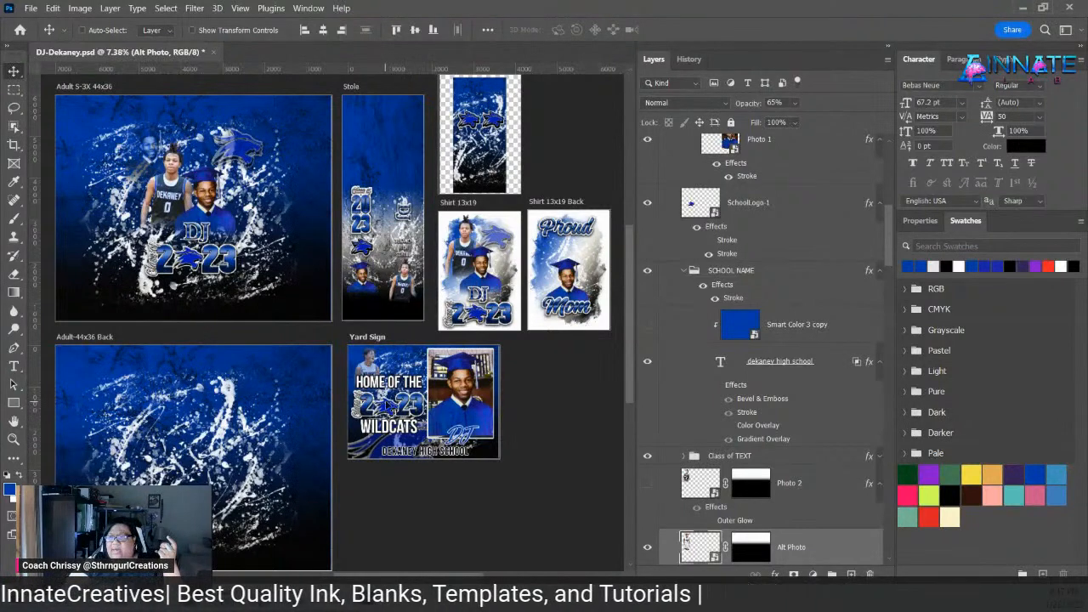
# - Select the SchoolLogo-1 layer from the yard sign's layer list
pyautogui.rightClick(390, 405)
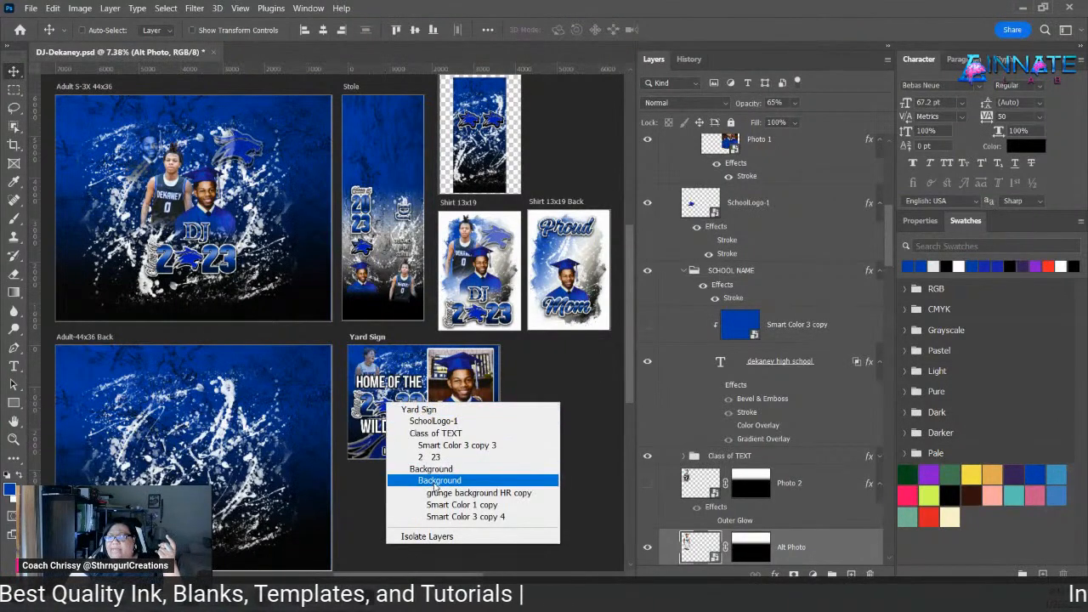
pyautogui.click(430, 423)
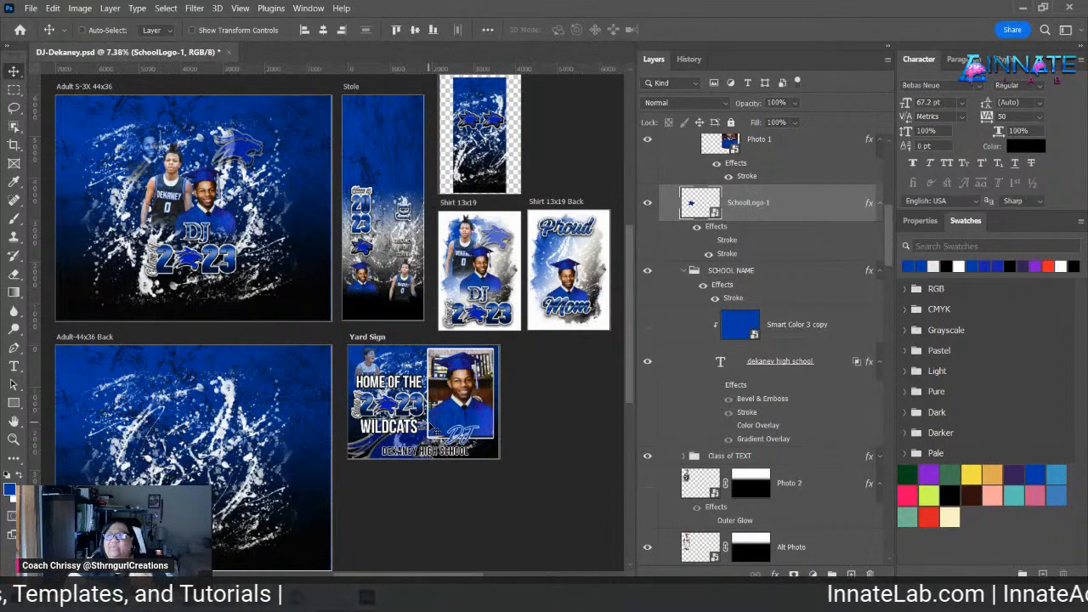
# - Collapse the PHOTO GROUP folder and the Yard Sign group in the Layers panel
pyautogui.rightClick(558, 274)
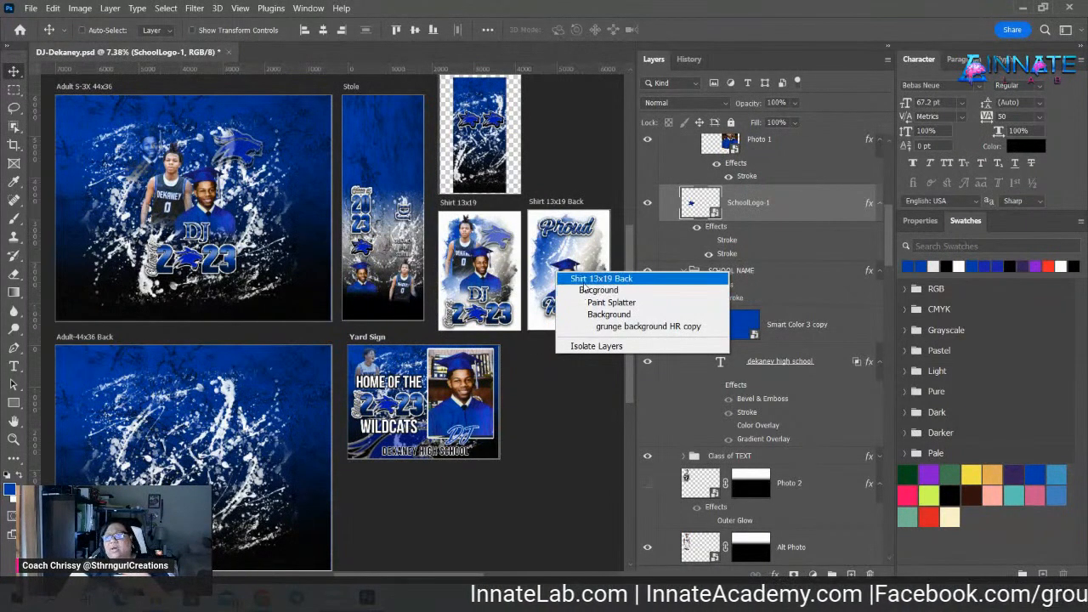
pyautogui.click(890, 252)
pyautogui.scroll(1, 884, 222)
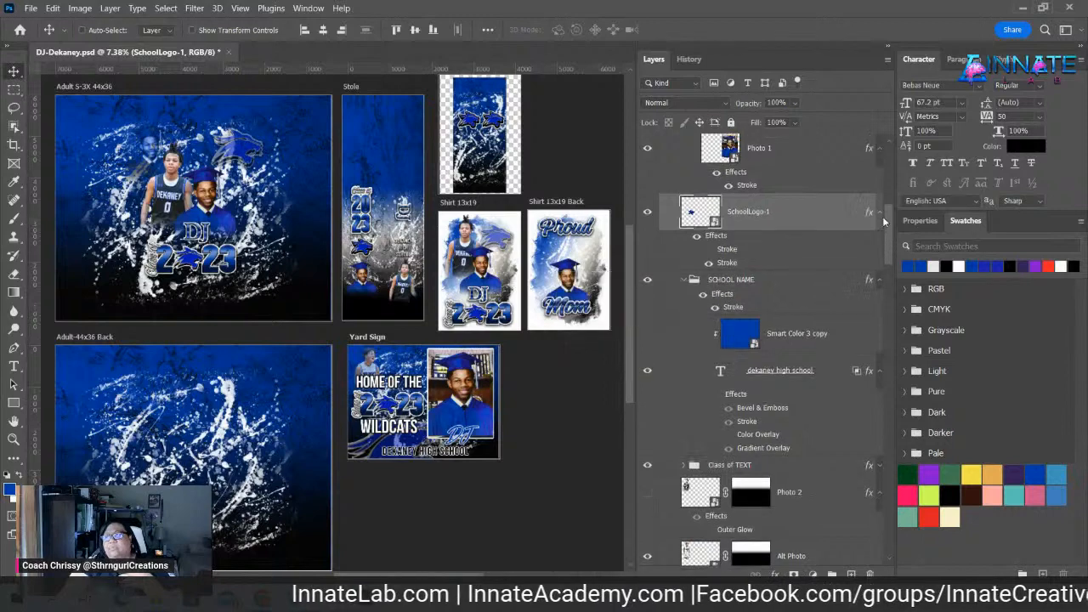
pyautogui.moveTo(884, 222); pyautogui.dragTo(887, 181)
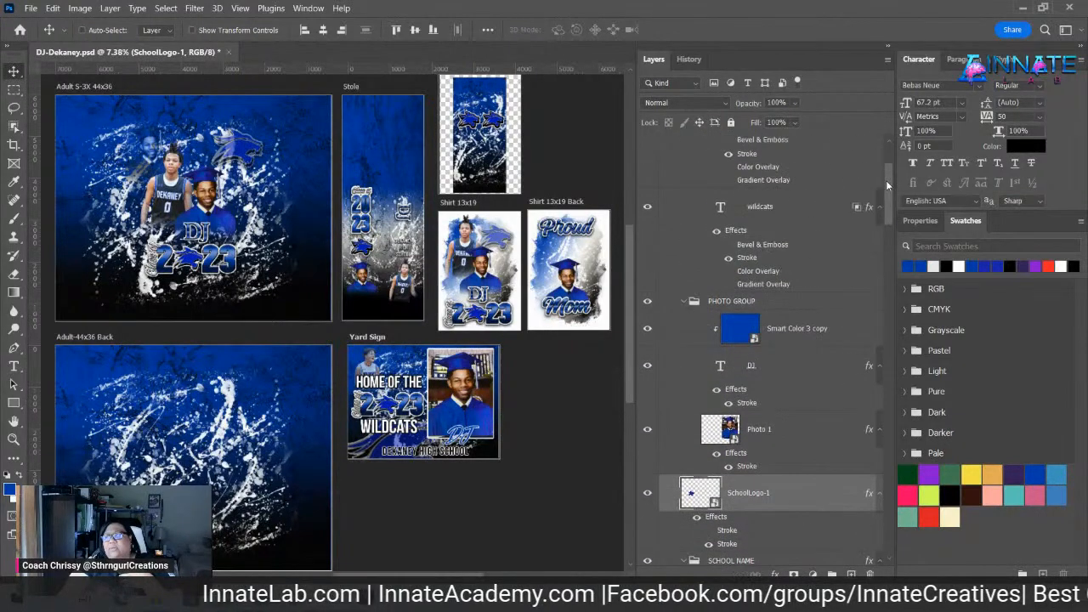
pyautogui.click(685, 302)
pyautogui.moveTo(888, 224); pyautogui.dragTo(886, 198)
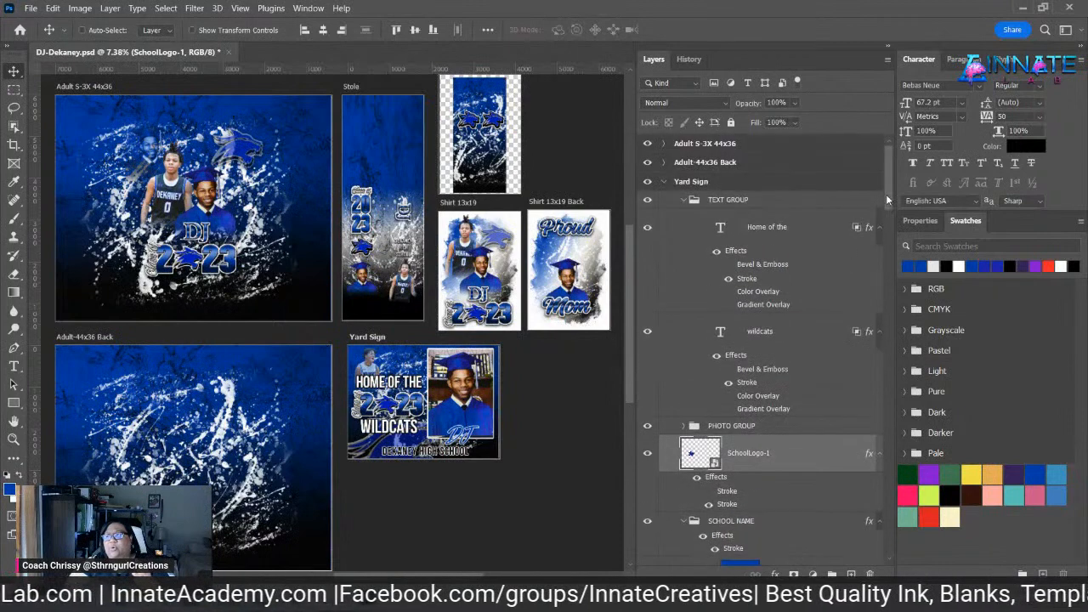
pyautogui.click(670, 184)
pyautogui.click(665, 183)
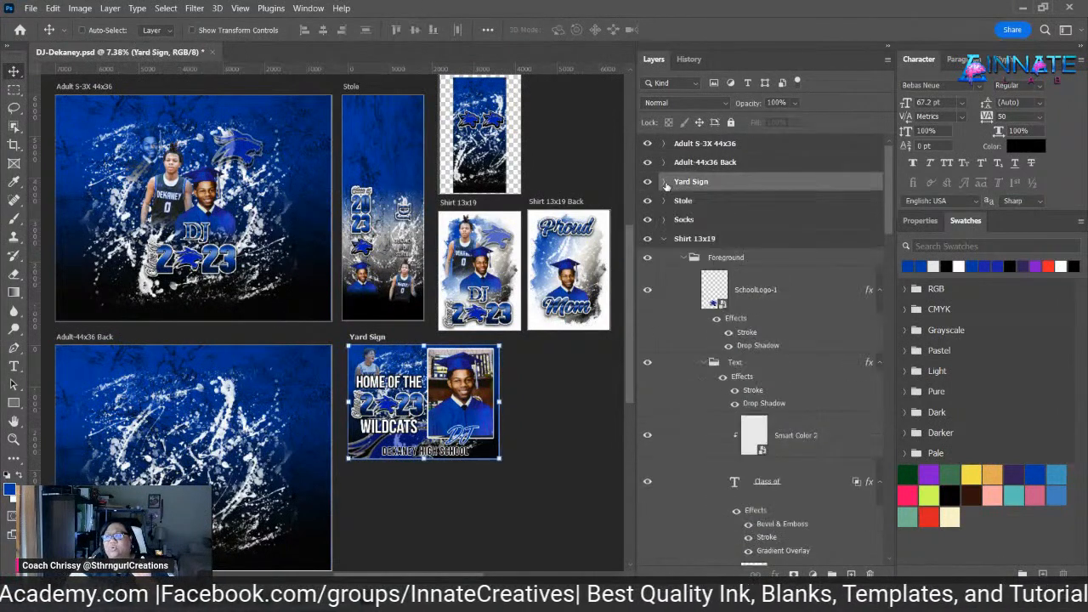
# - Collapse the Shirt 13x19 group and hide the Shirt 13x19 Back artboard
pyautogui.click(666, 240)
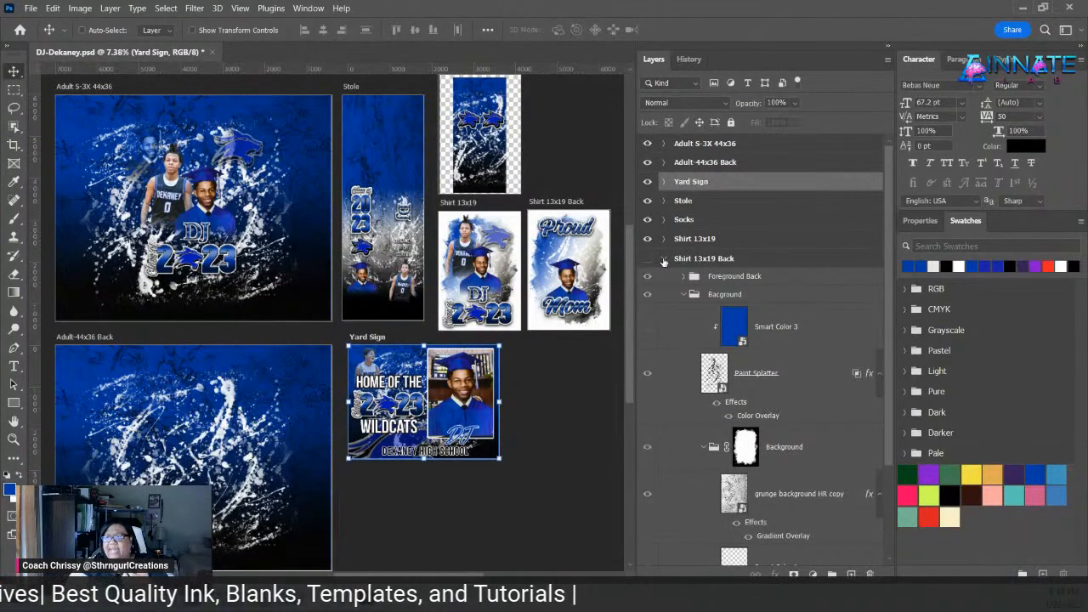
pyautogui.click(664, 259)
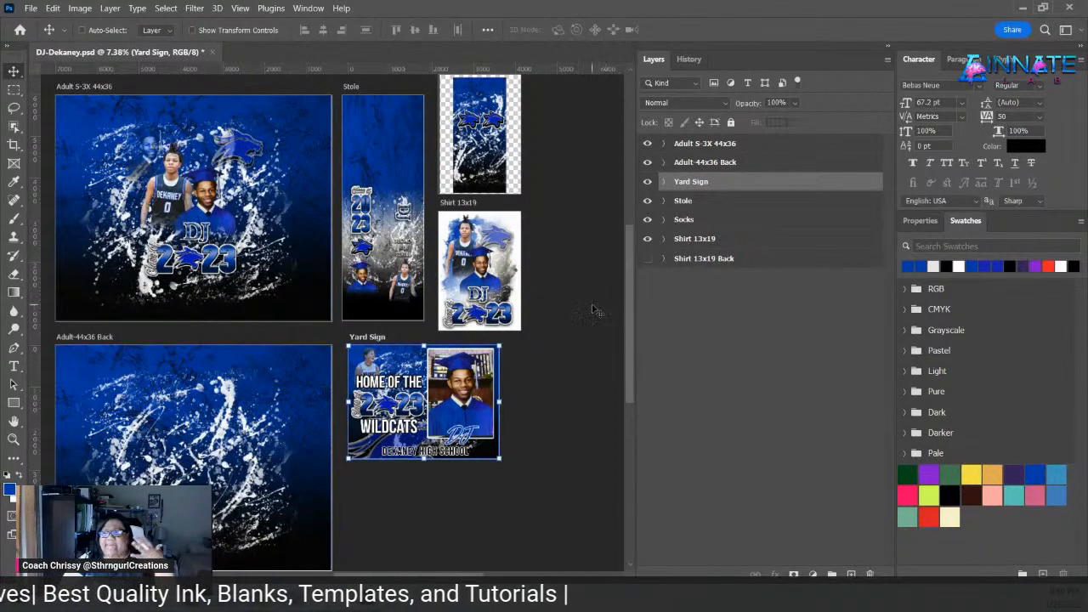
pyautogui.scroll(1, 630, 266)
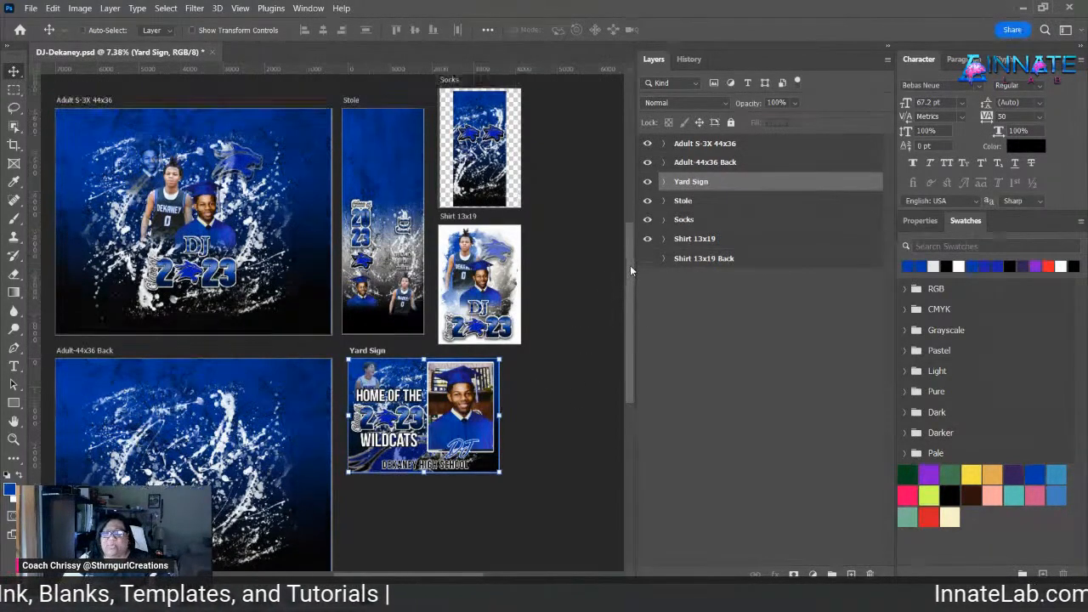
pyautogui.scroll(2, 630, 264)
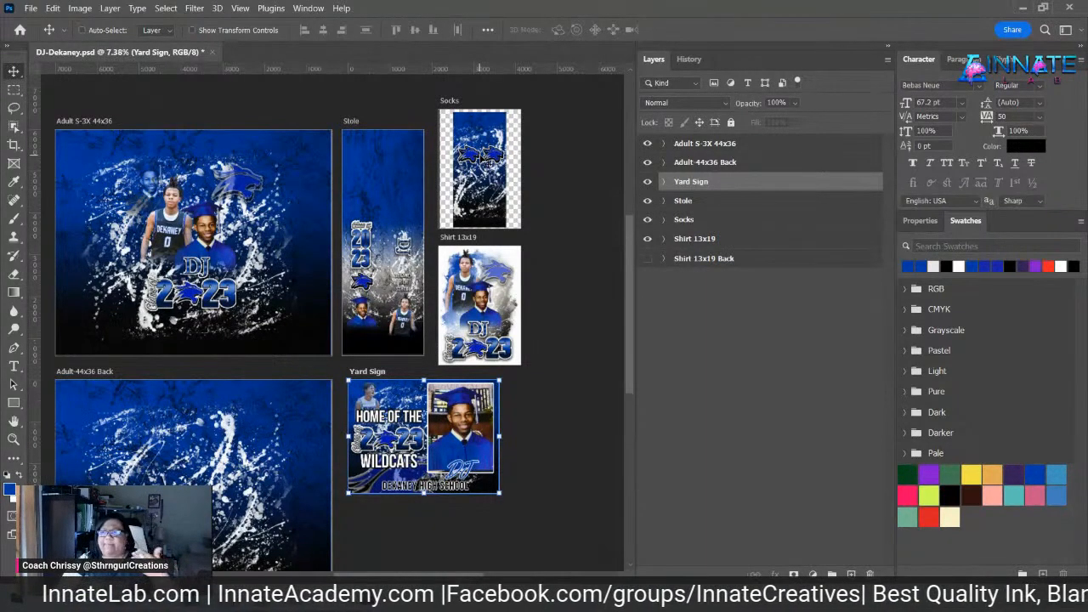
# - Expand the Socks artboard and select its ART layer
pyautogui.rightClick(481, 158)
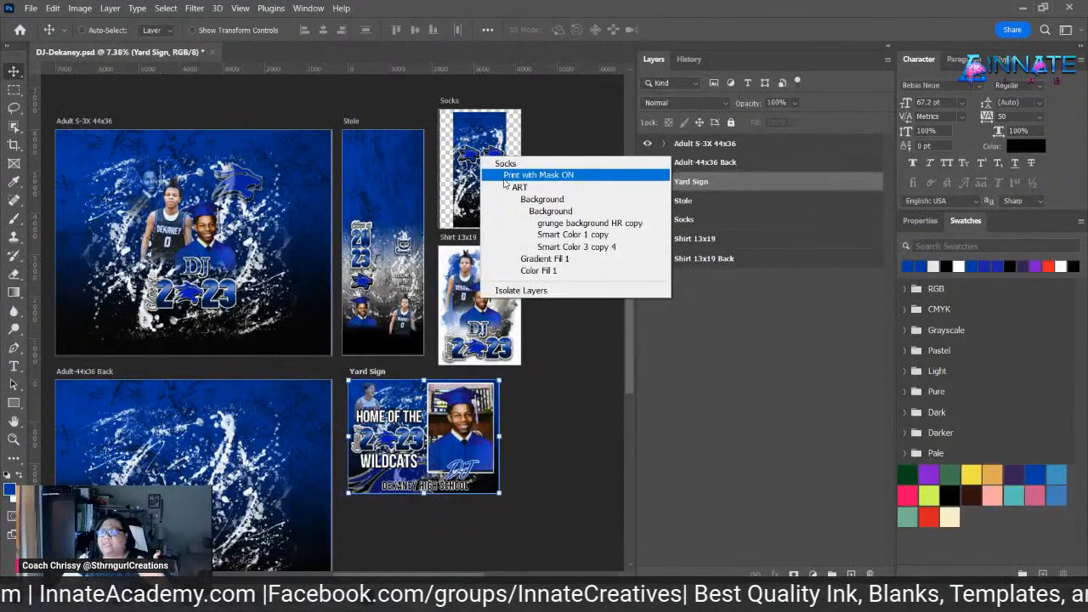
pyautogui.click(517, 177)
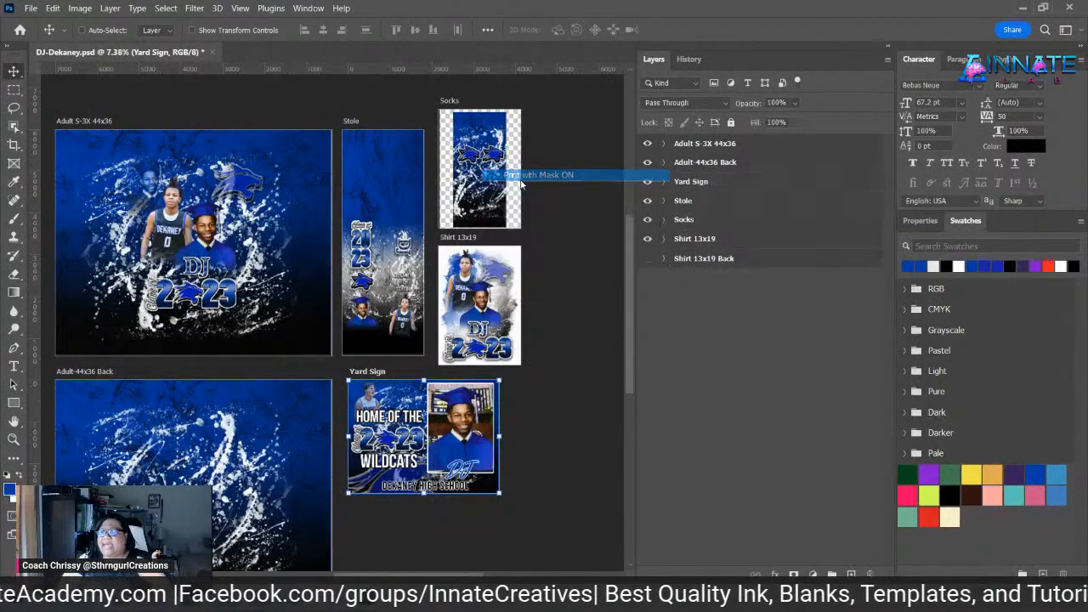
pyautogui.click(664, 219)
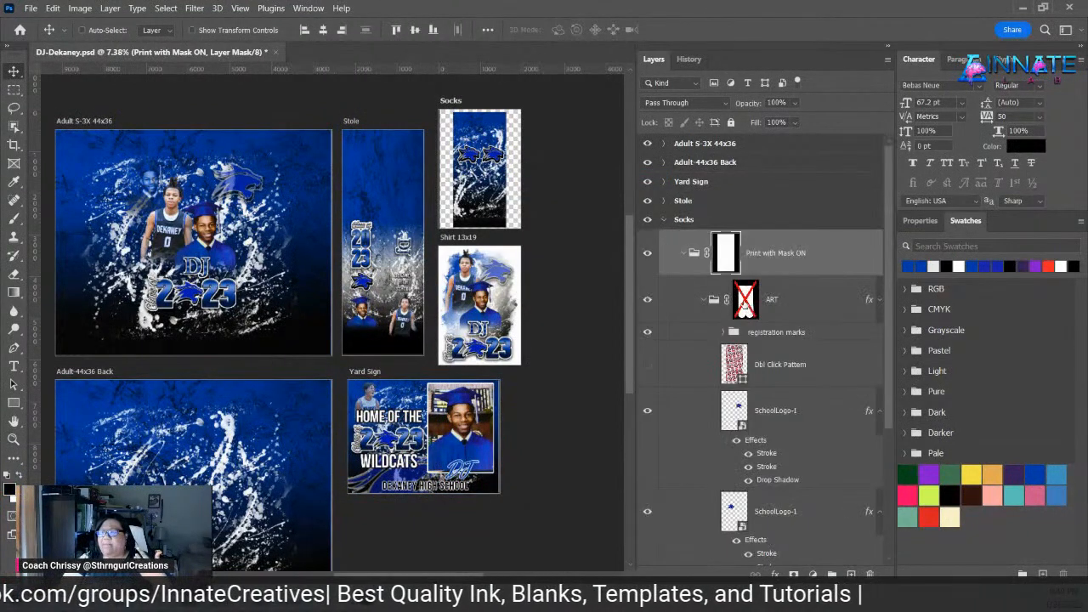
pyautogui.click(745, 299)
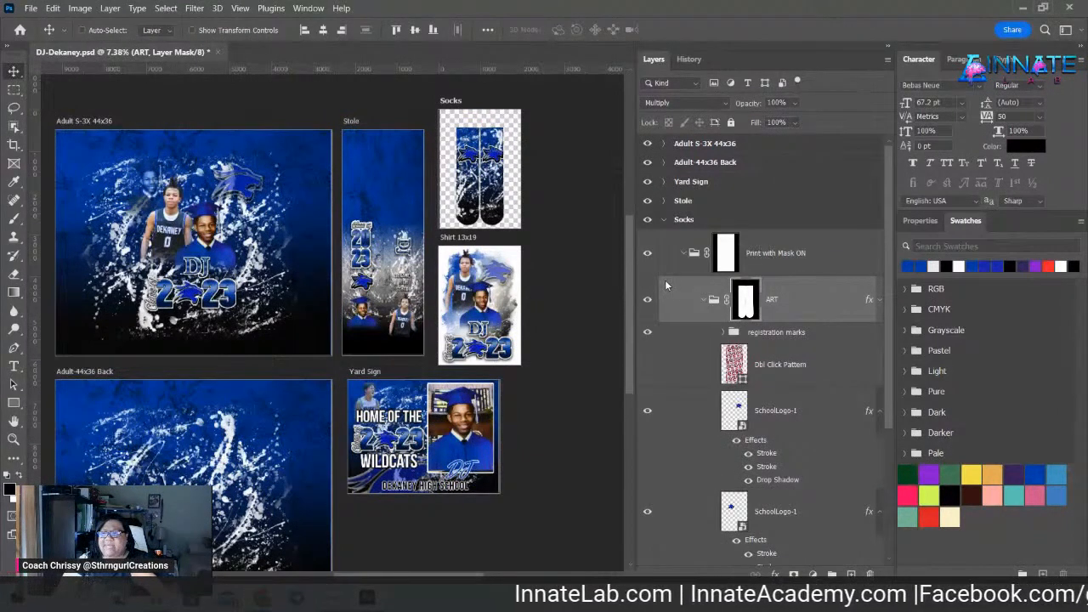
# - Save the mockup as PNG 'Socks Mockup' inside a new DJ-Images folder
pyautogui.hotkey('ctrl', 'shift', "'")
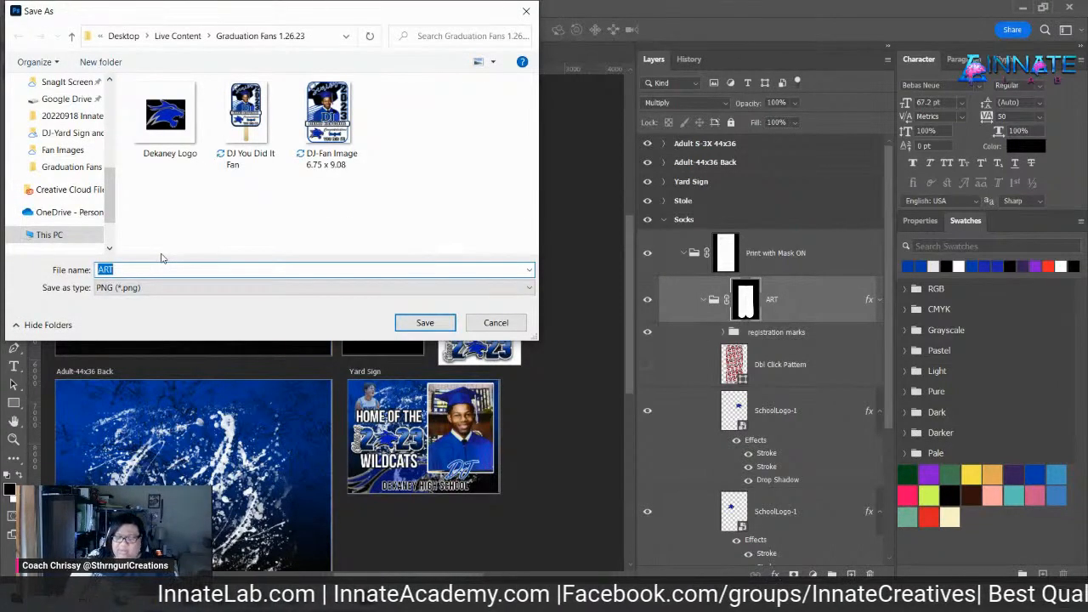
pyautogui.write('Socks Mock')
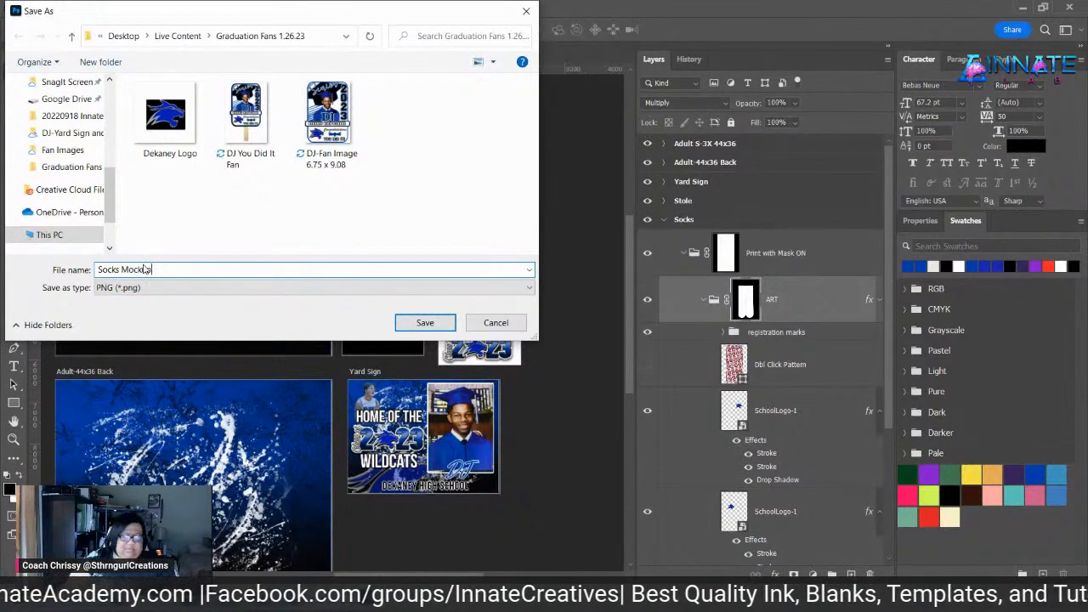
pyautogui.write('up')
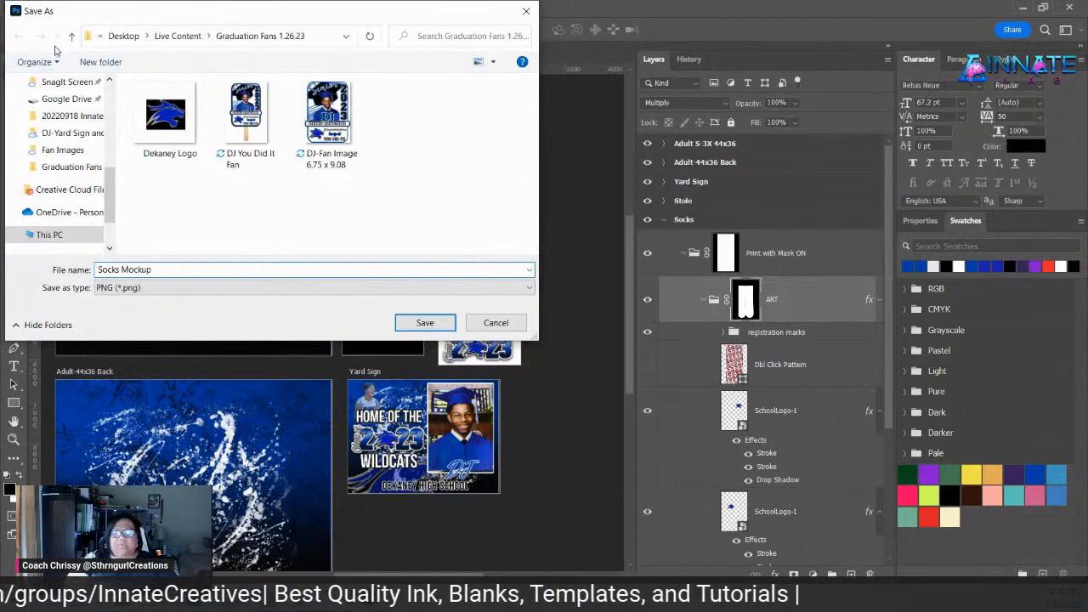
pyautogui.click(99, 62)
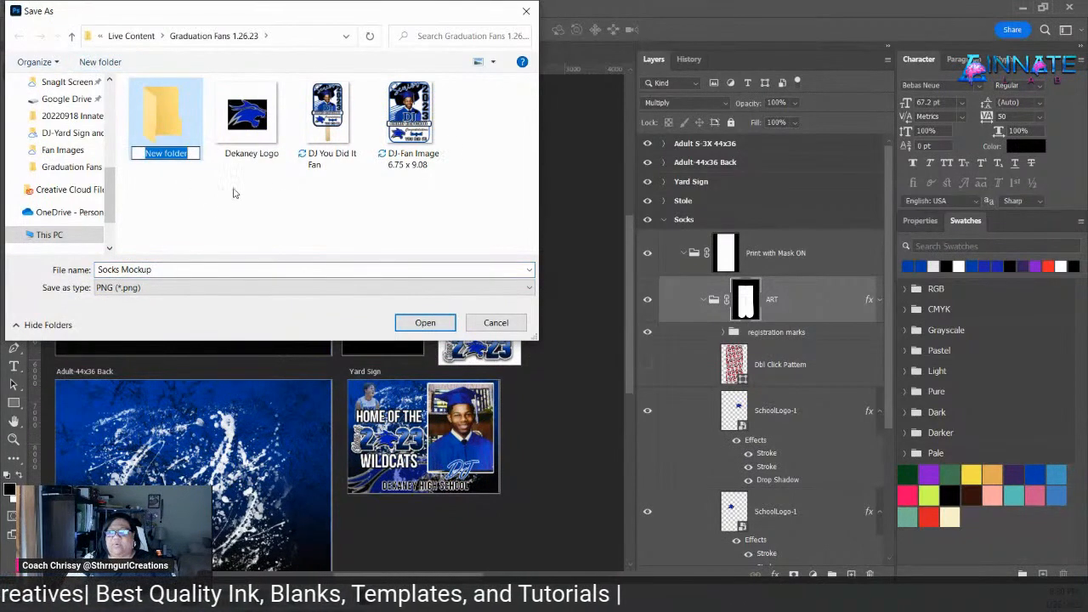
pyautogui.write('DJ-I')
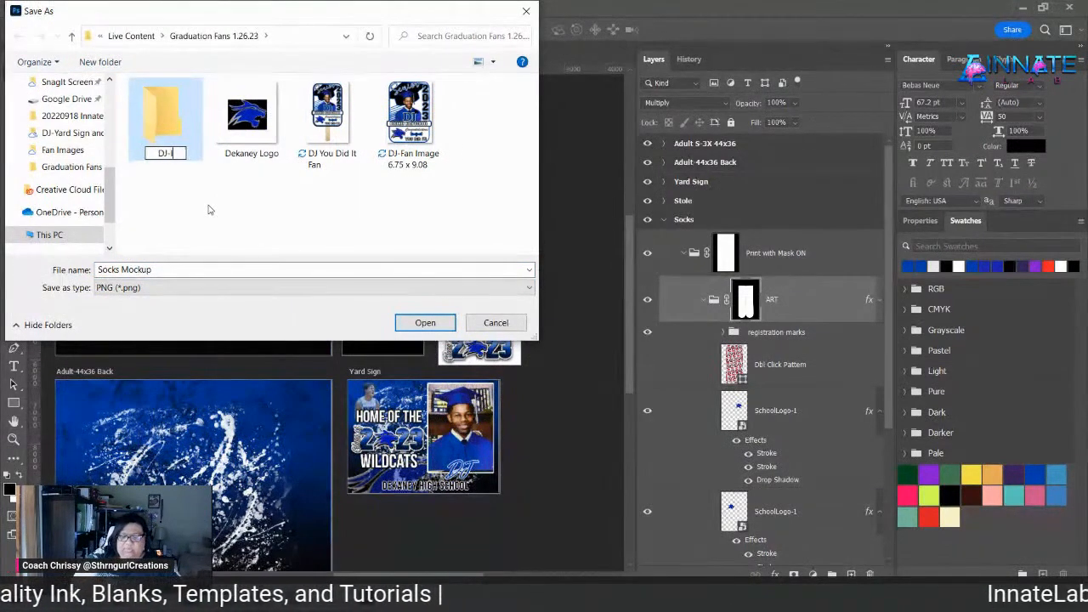
pyautogui.write('mages')
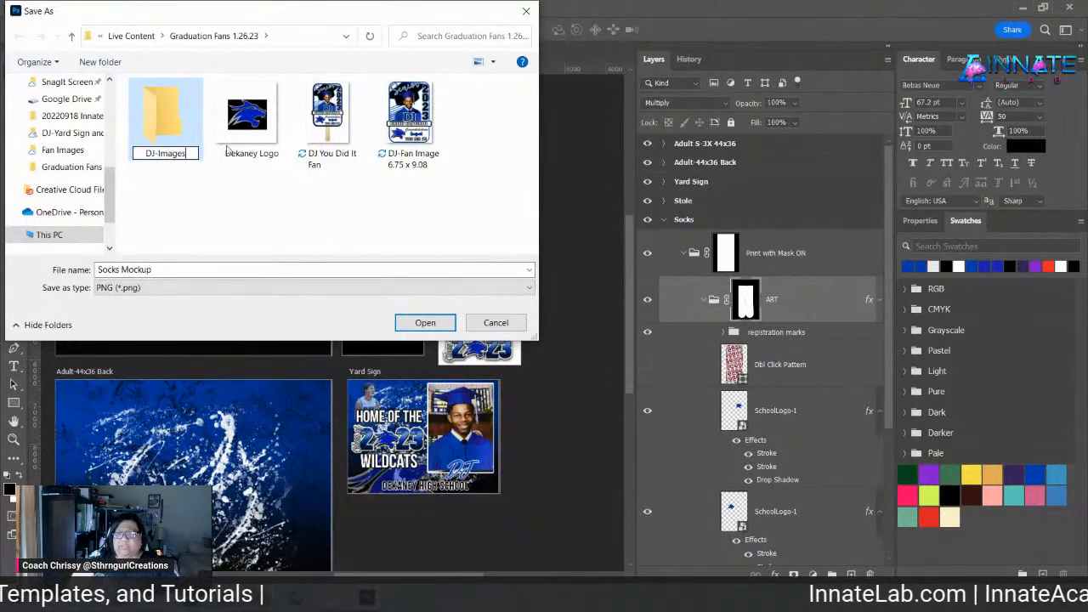
pyautogui.press('Return')
pyautogui.doubleClick(156, 128)
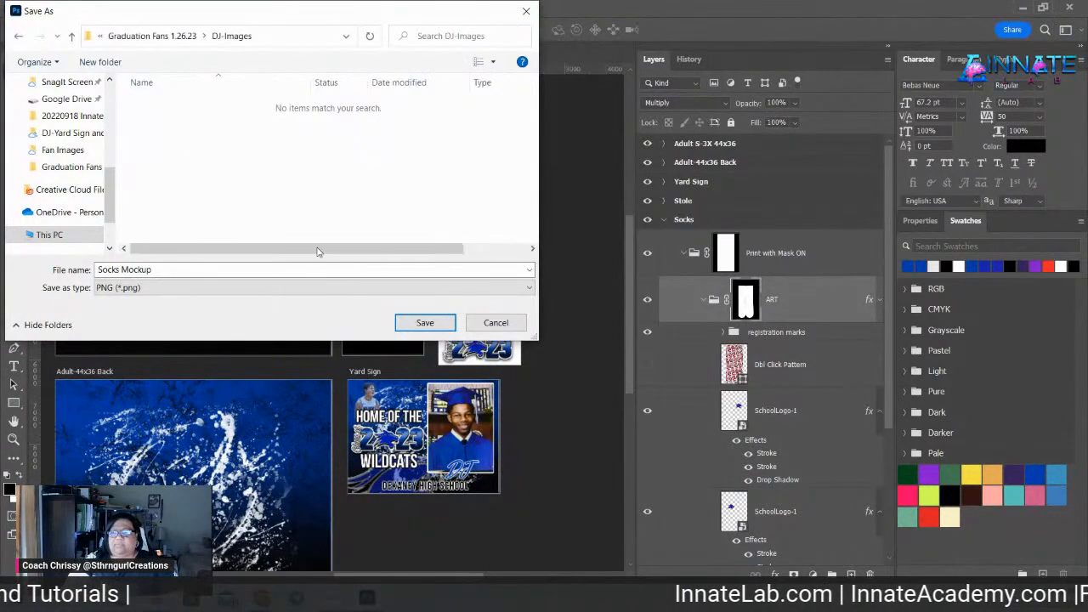
pyautogui.click(432, 325)
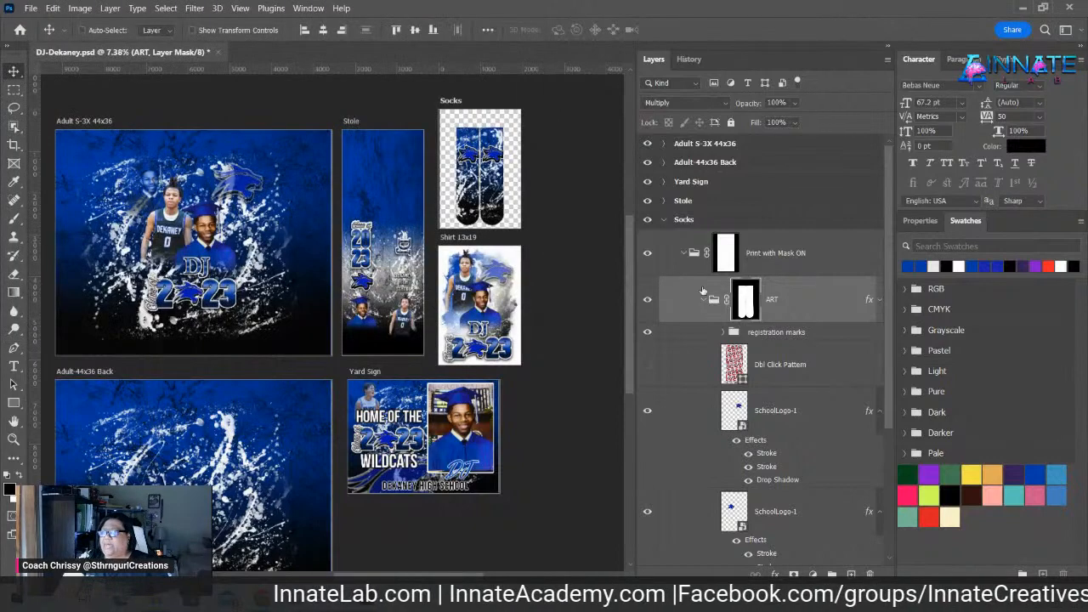
# - Disable the ART layer's mask before exporting artboards to files
pyautogui.rightClick(745, 299)
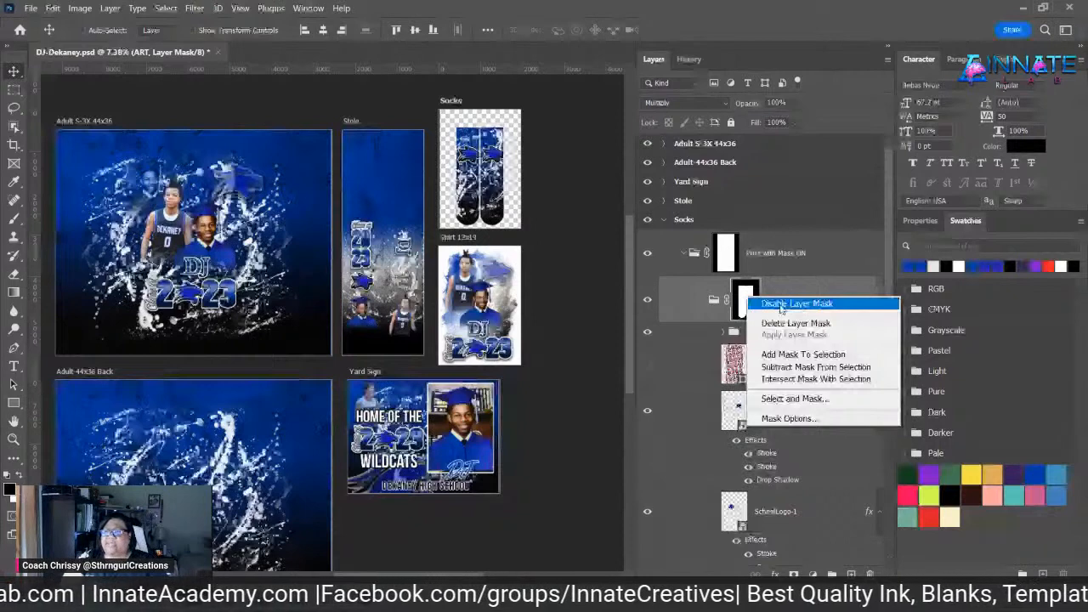
pyautogui.click(780, 308)
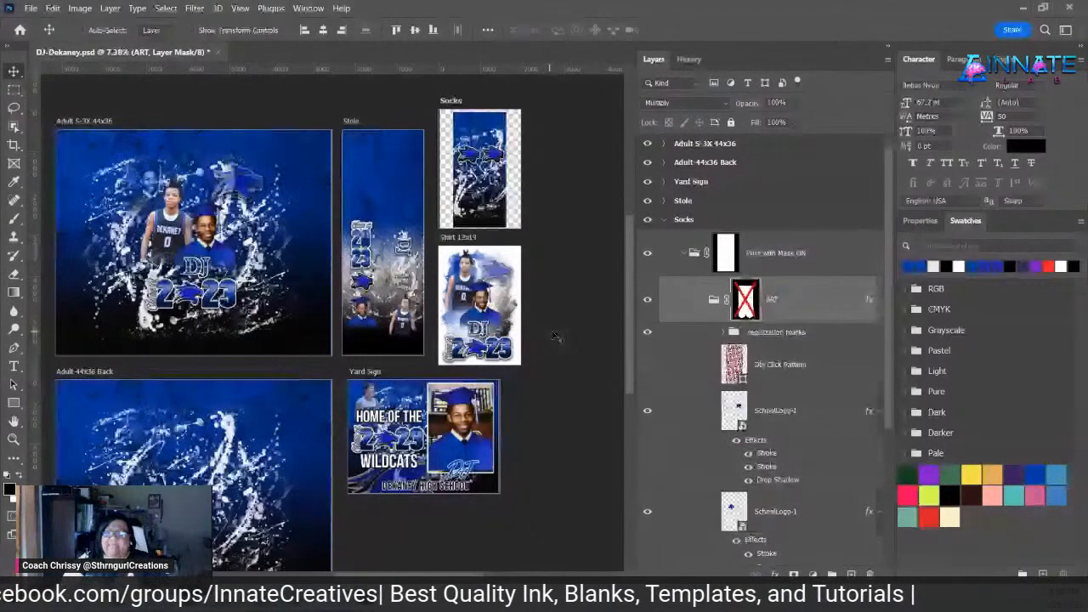
pyautogui.click(31, 9)
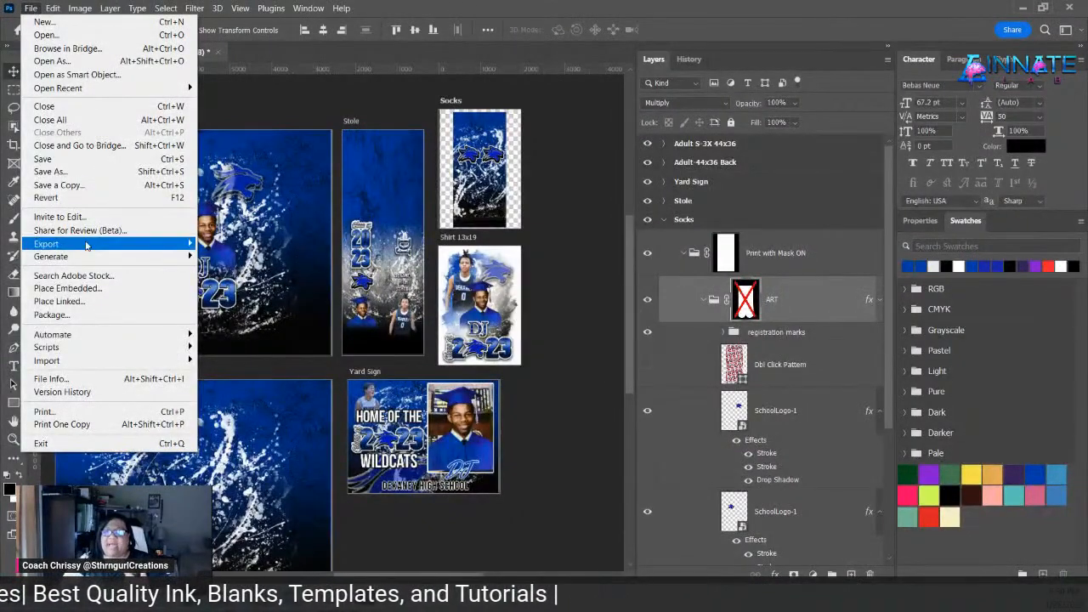
pyautogui.moveTo(88, 244)
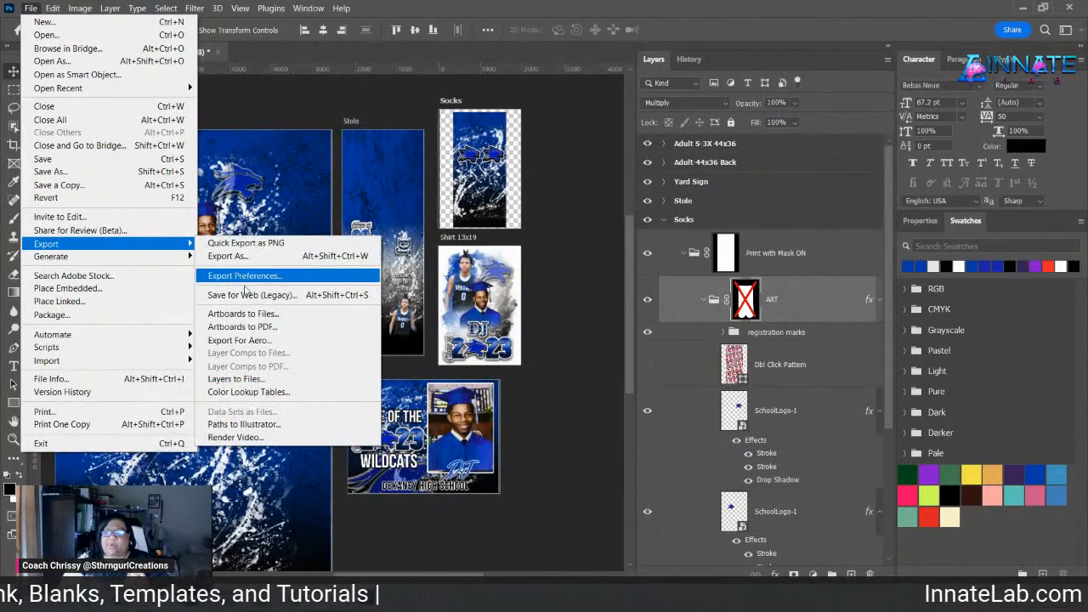
pyautogui.click(244, 314)
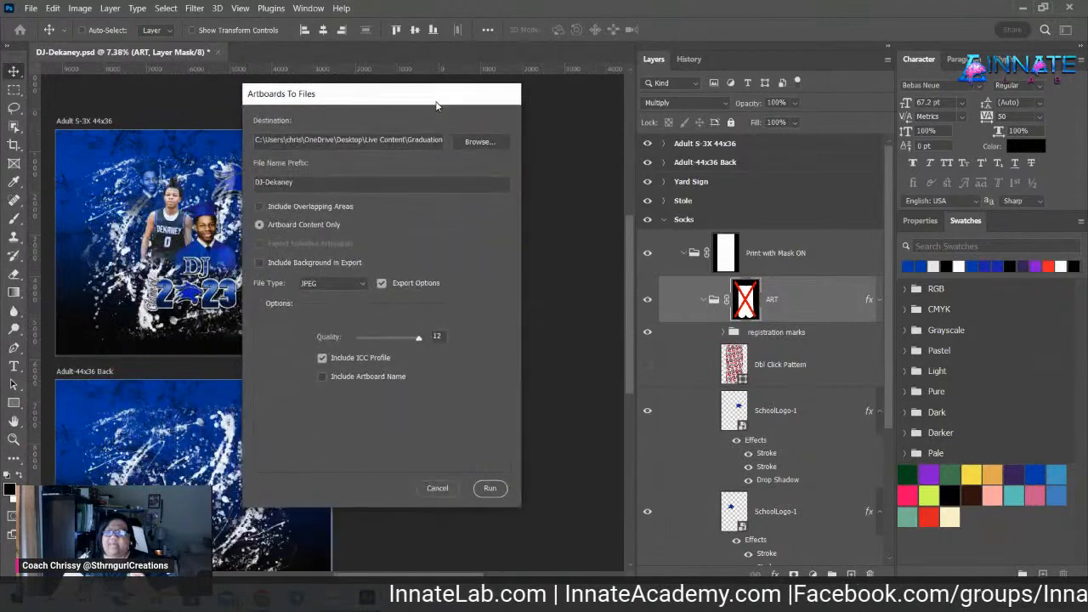
# - Export all artboards as JPEGs with prefix DJ- into the DJ-Images folder
pyautogui.click(471, 144)
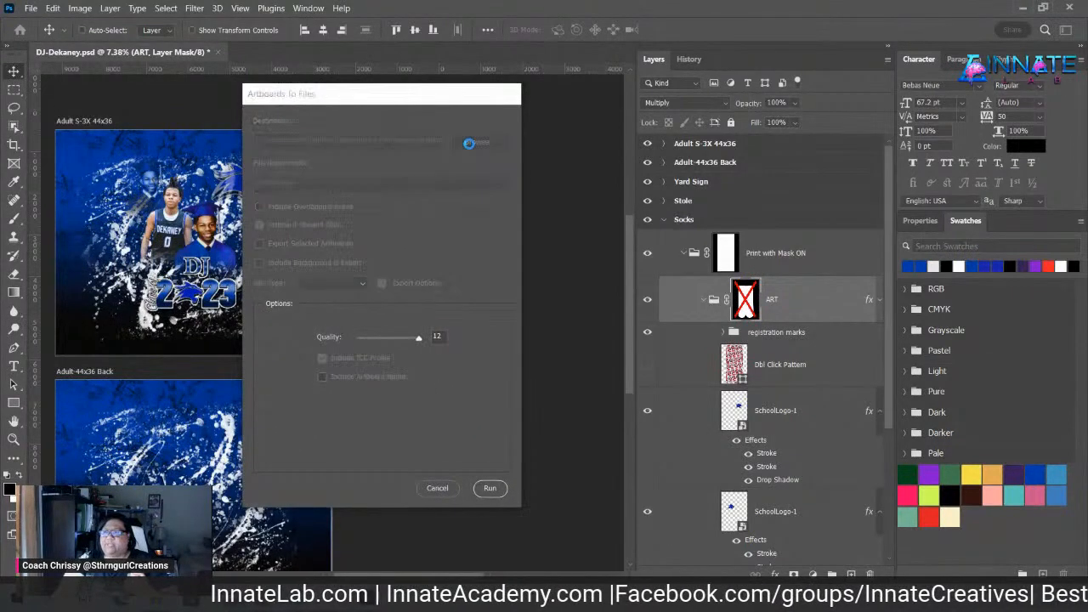
pyautogui.doubleClick(395, 223)
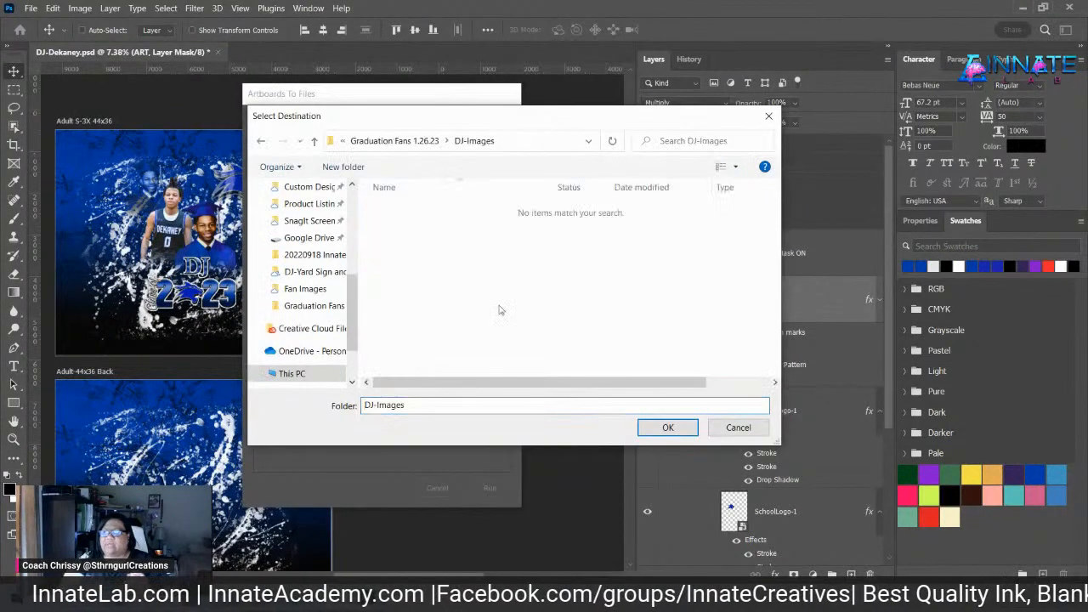
pyautogui.click(668, 428)
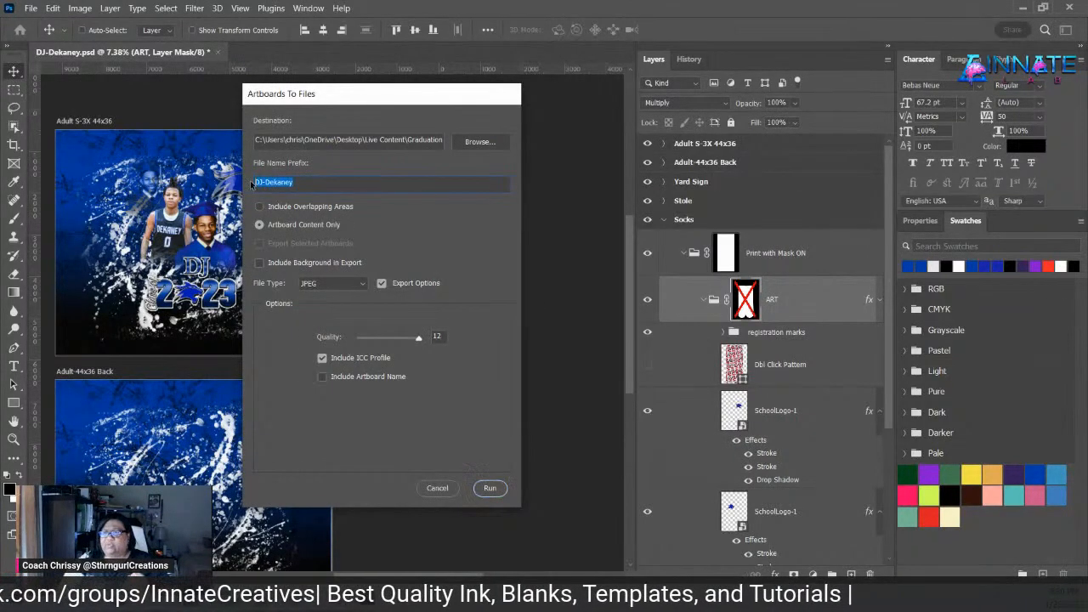
pyautogui.moveTo(313, 184); pyautogui.dragTo(252, 185)
pyautogui.write('DJ')
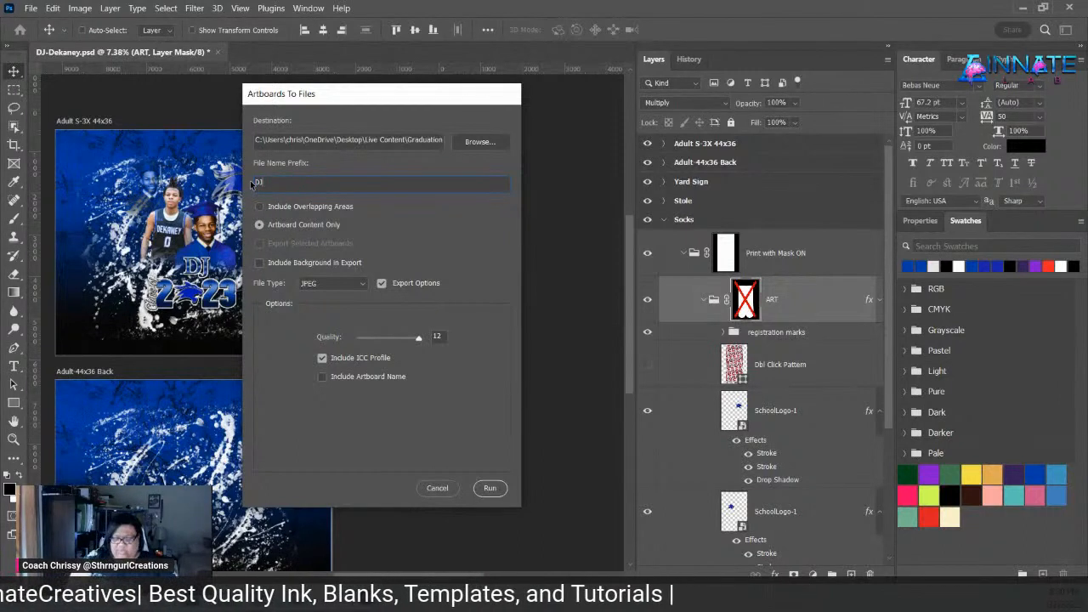
pyautogui.write('-')
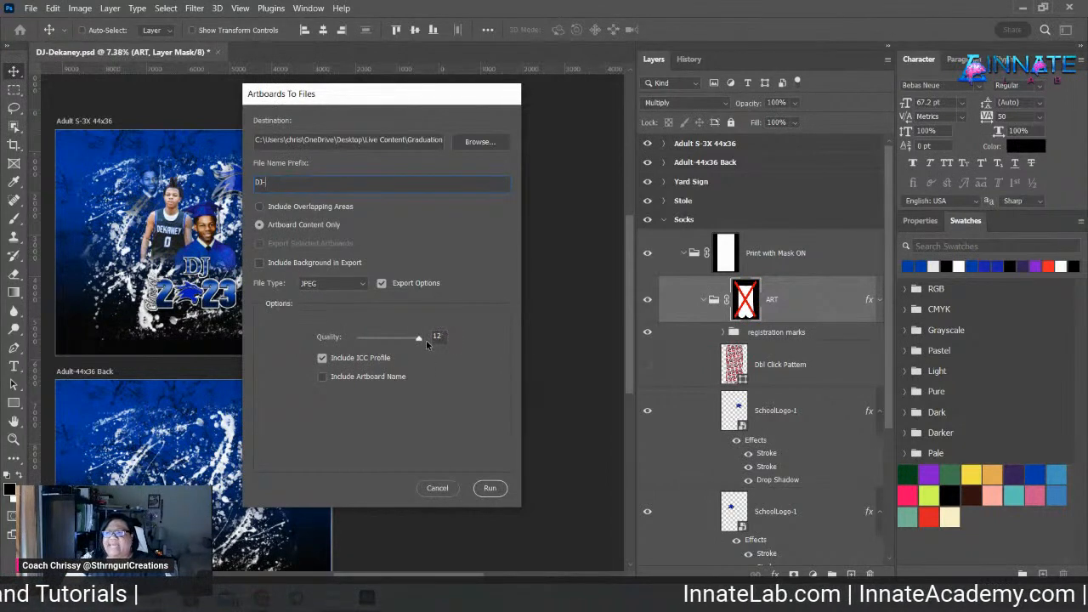
pyautogui.click(490, 488)
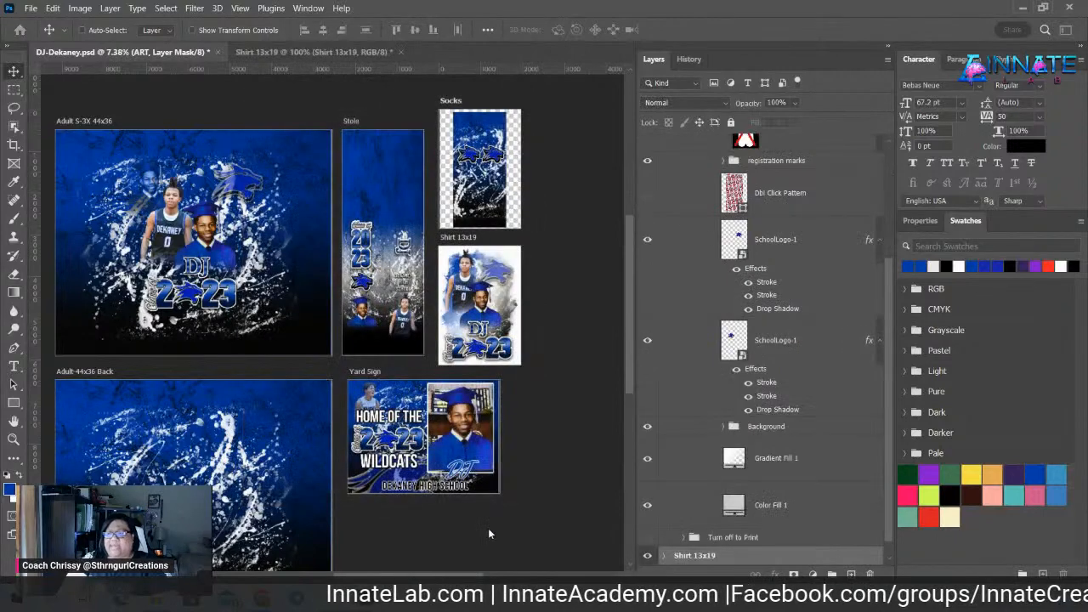
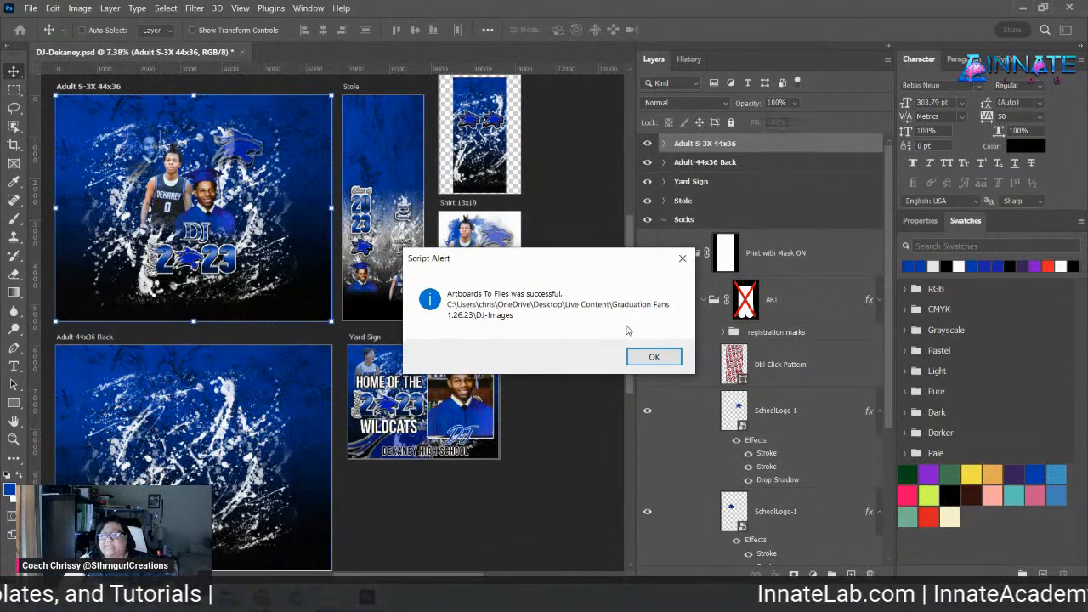
# - Dismiss the export success alert, save DJ-Dekaney.psd, and return to the Home screen
pyautogui.click(655, 358)
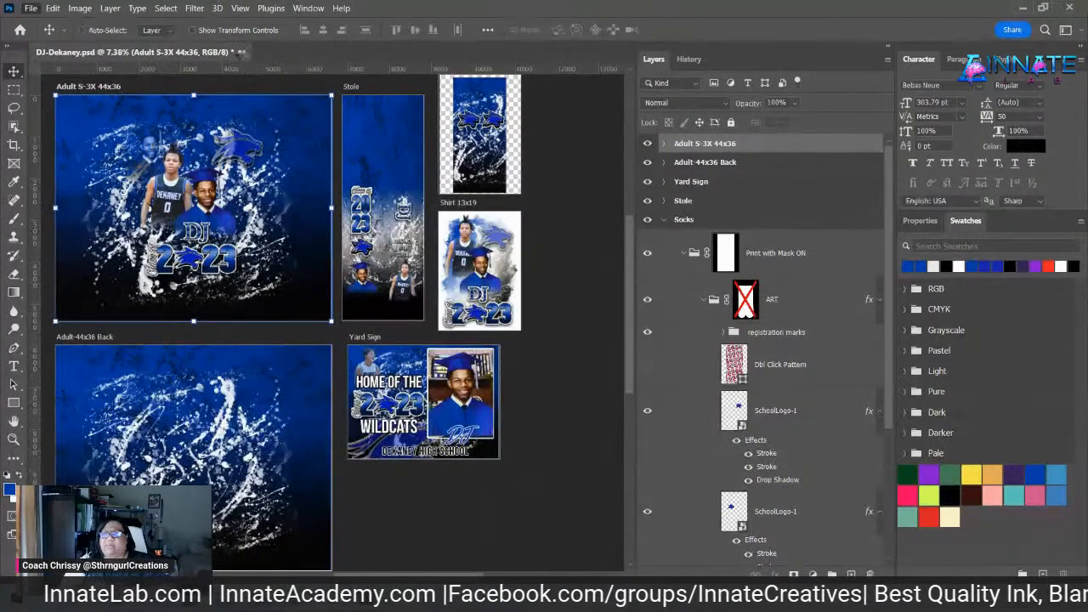
pyautogui.hotkey('ctrl', 's')
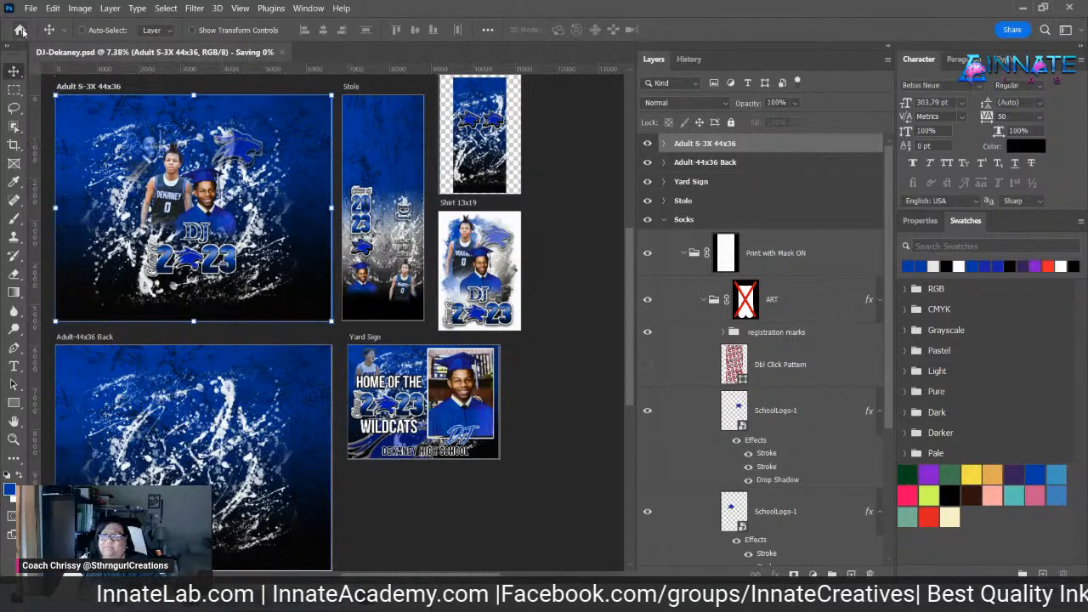
pyautogui.click(20, 30)
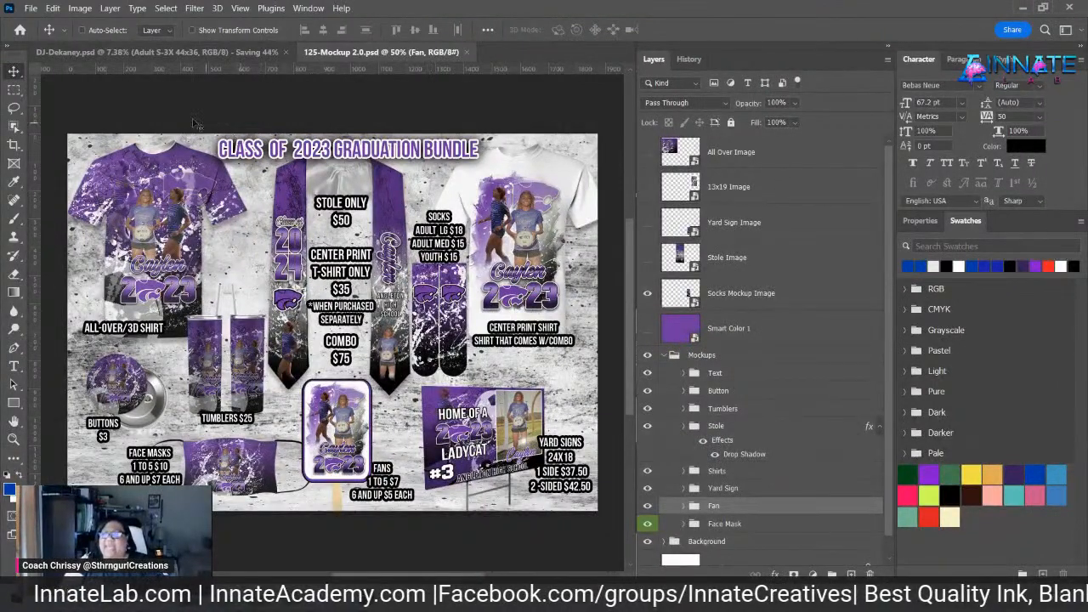
# - Inspect the layers under the shirt mockups in 125-Mockup 2.0.psd and close DJ-Dekaney.psd
pyautogui.rightClick(62, 321)
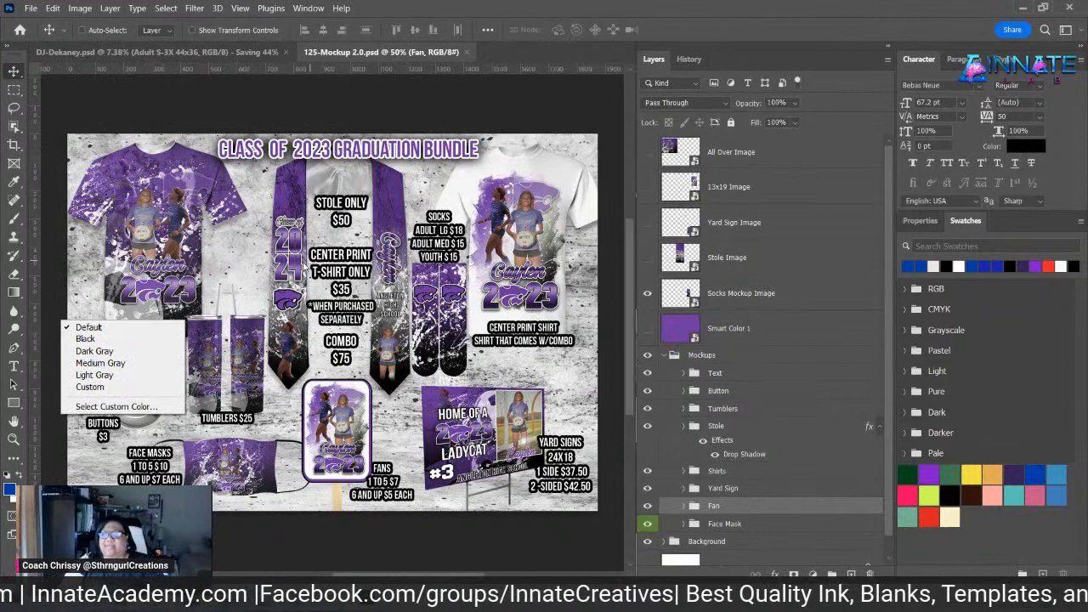
pyautogui.click(305, 267)
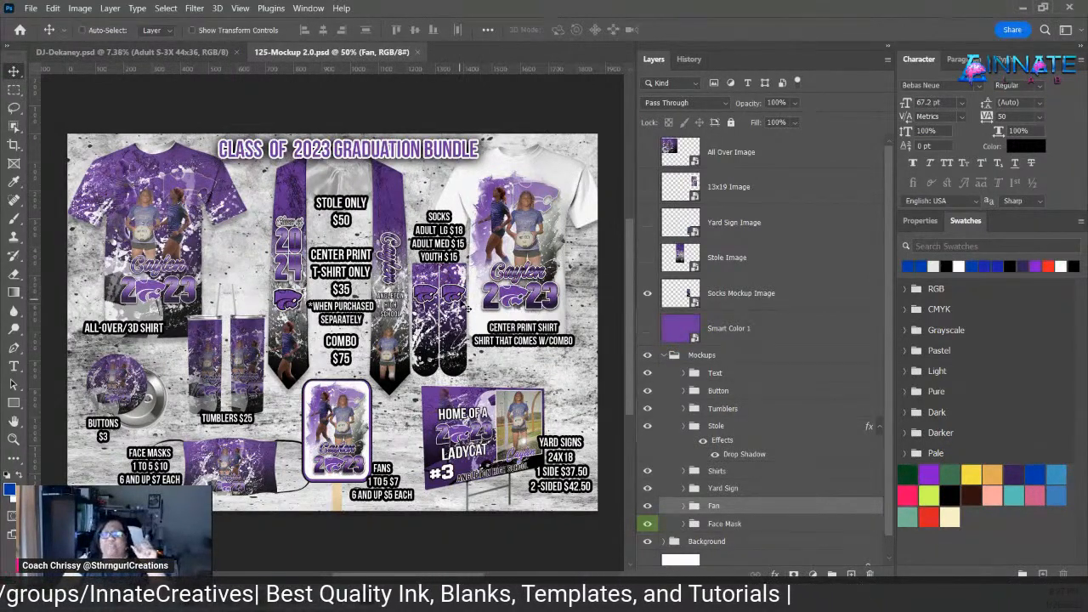
pyautogui.rightClick(538, 237)
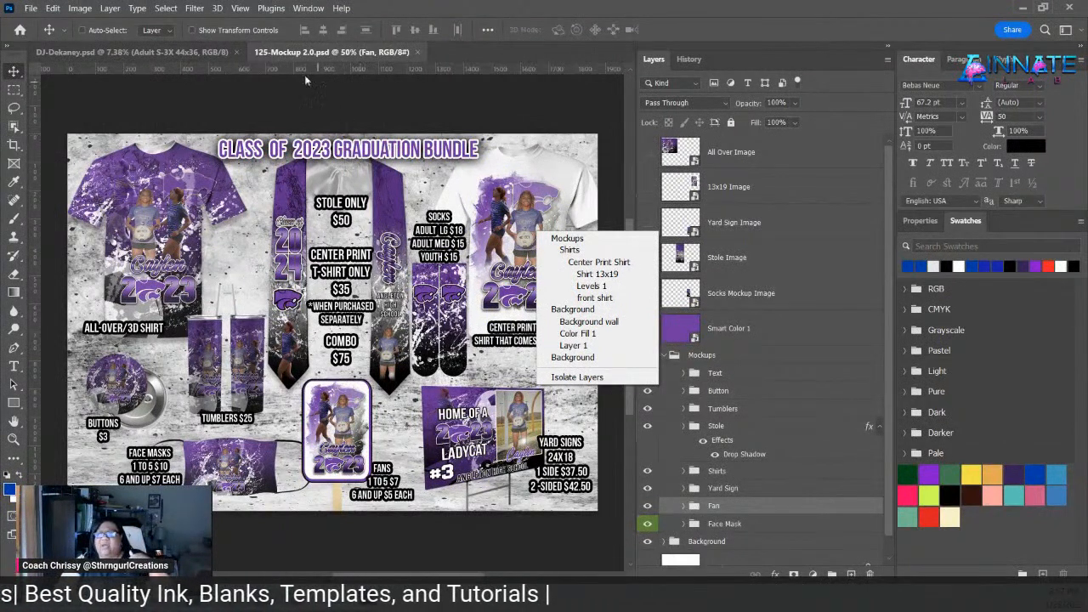
pyautogui.click(238, 49)
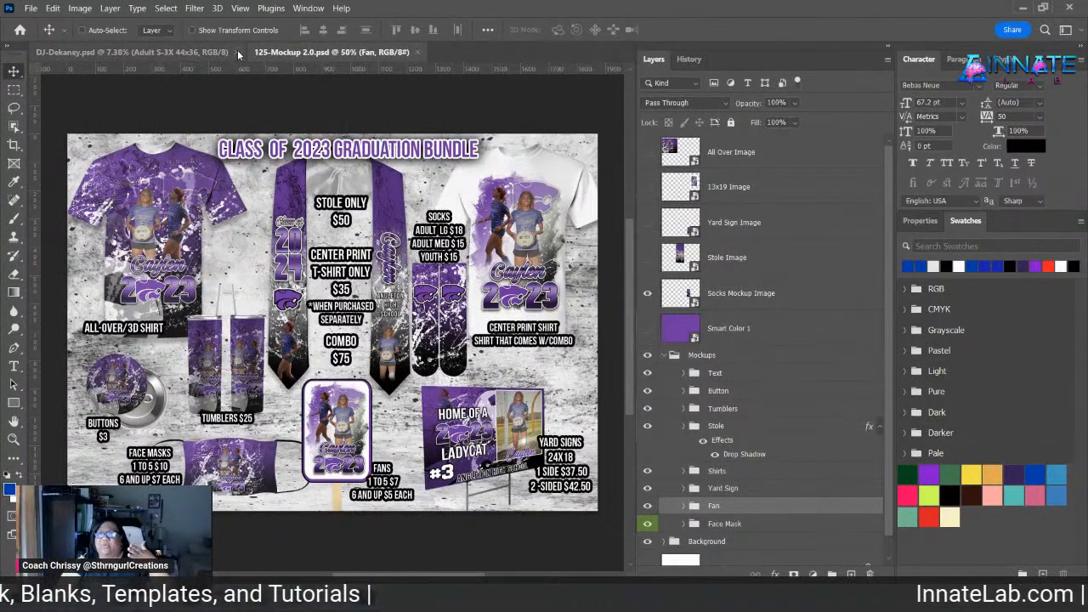
pyautogui.click(237, 52)
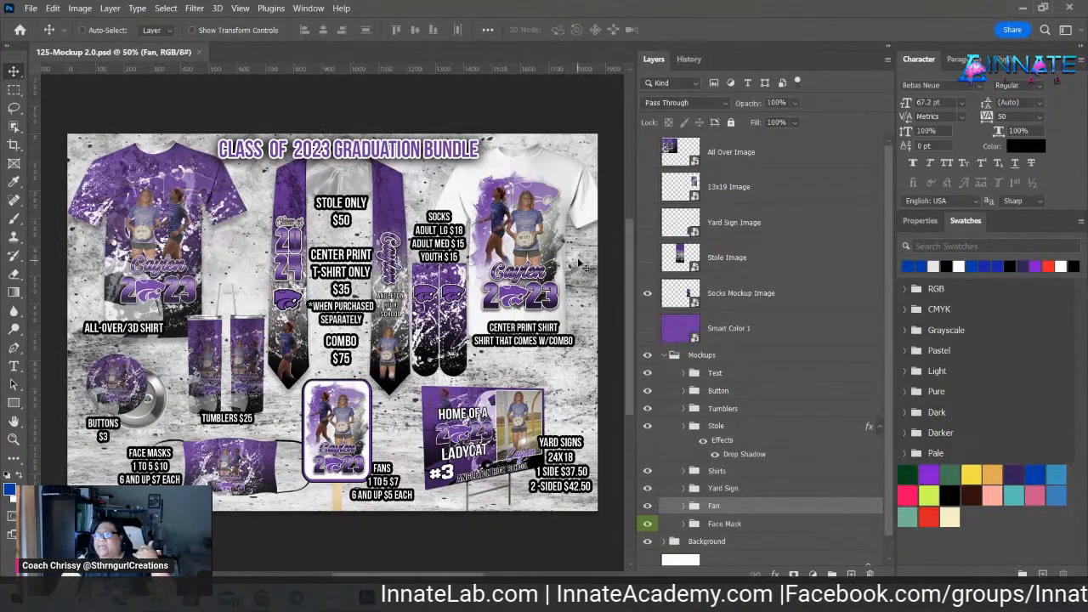
# - Open the All Over Image smart object and browse Place Embedded to the DJ-Images folder
pyautogui.click(697, 164)
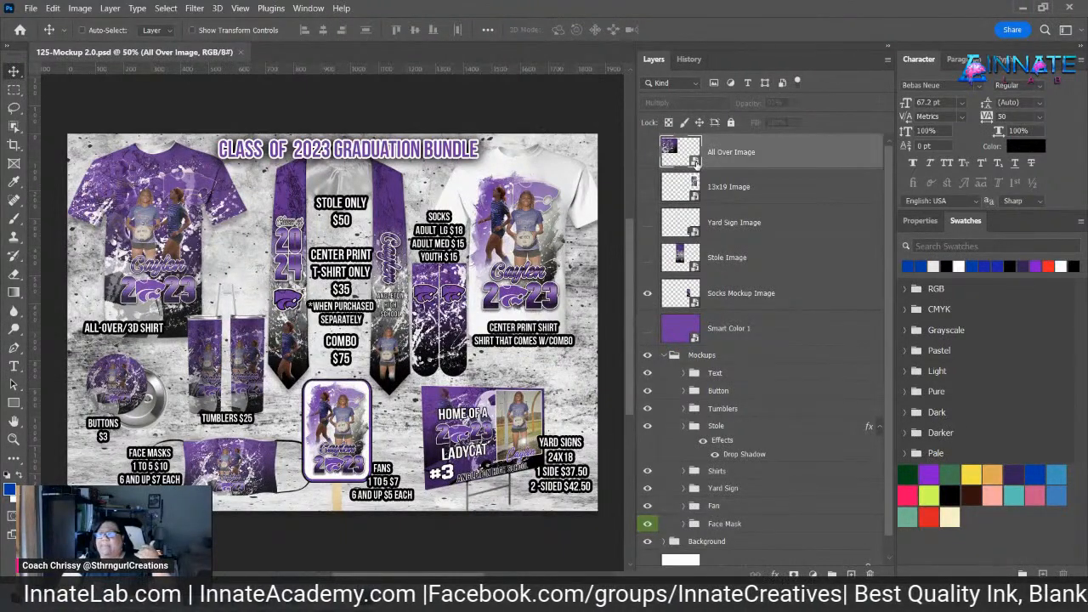
pyautogui.doubleClick(695, 162)
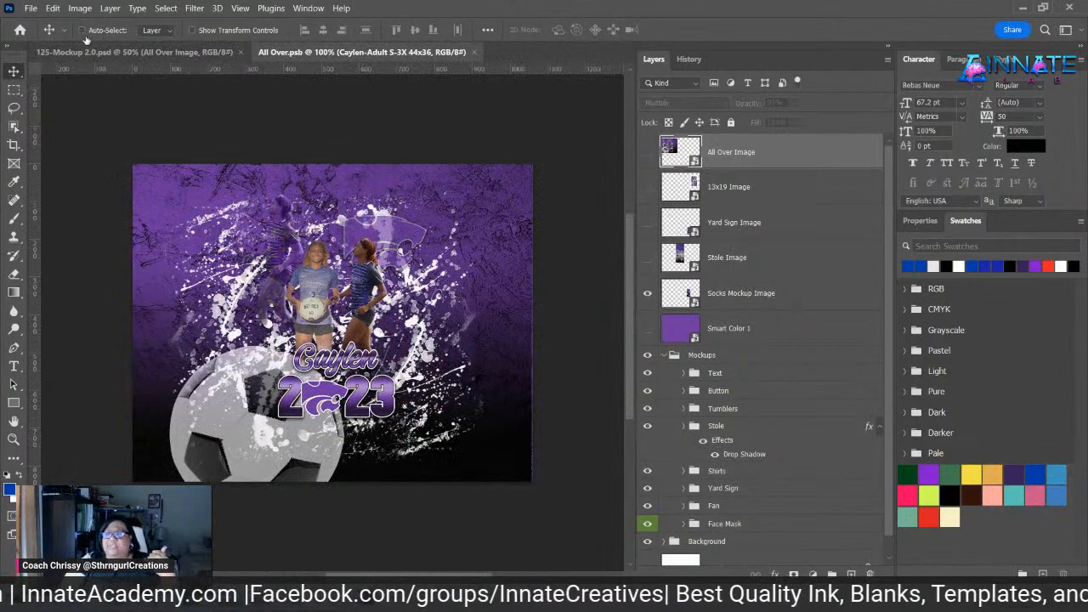
pyautogui.click(30, 10)
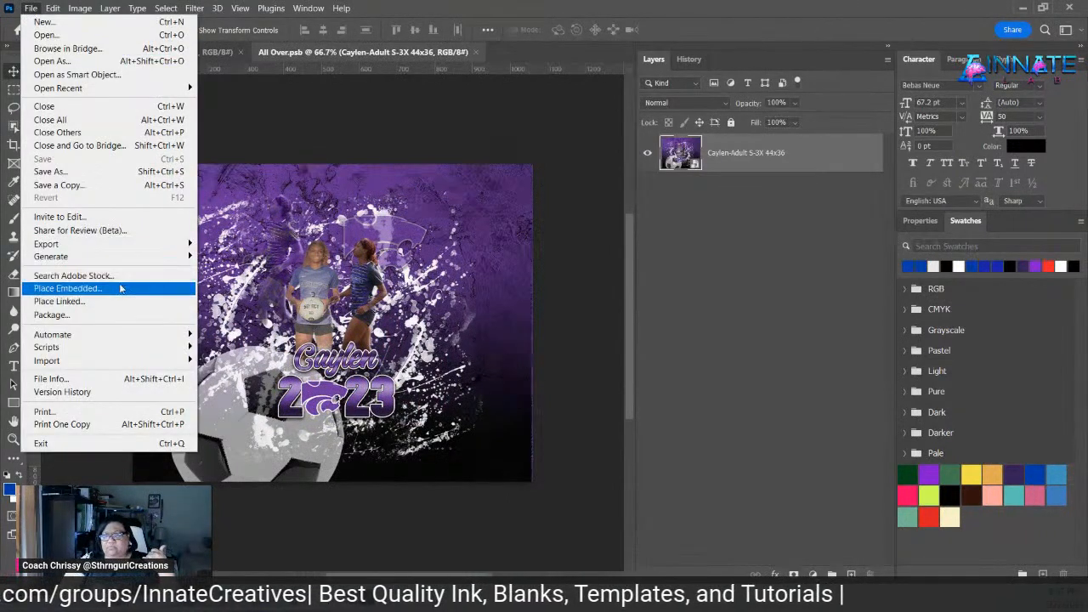
pyautogui.click(121, 289)
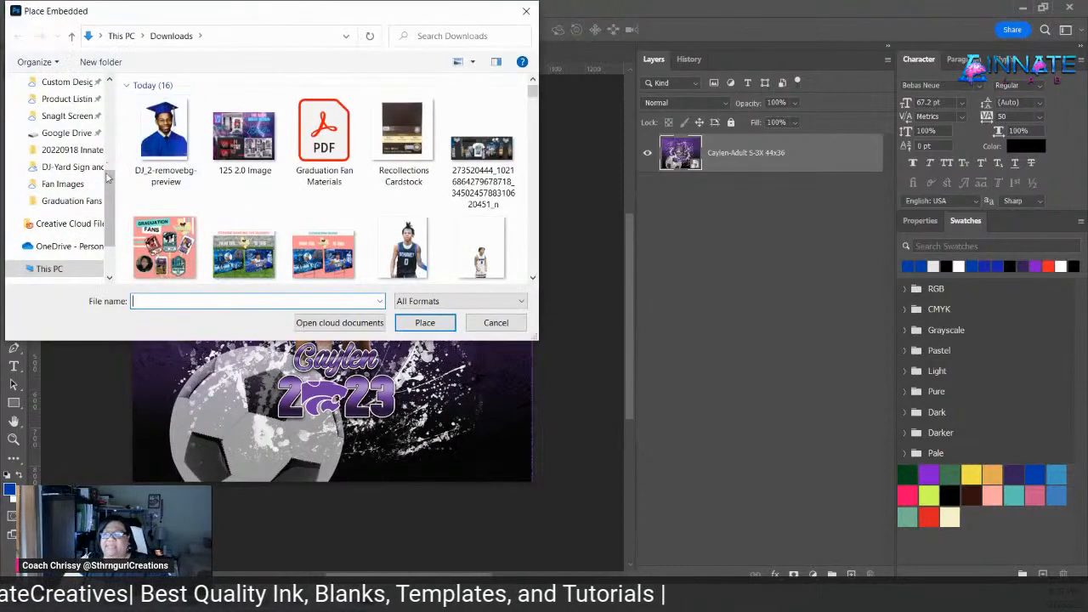
pyautogui.scroll(5, 108, 177)
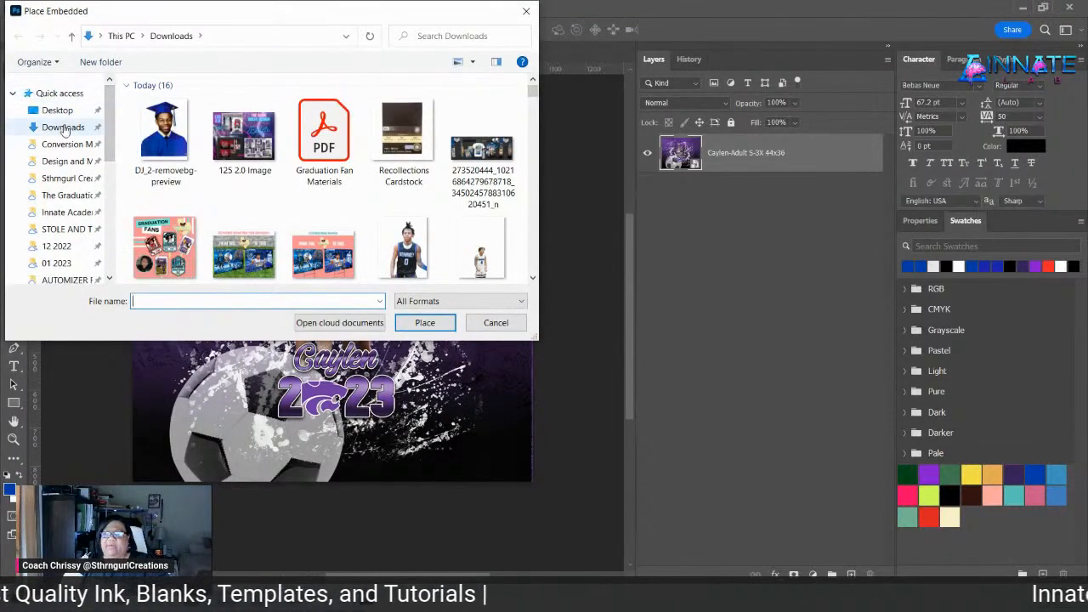
pyautogui.click(65, 114)
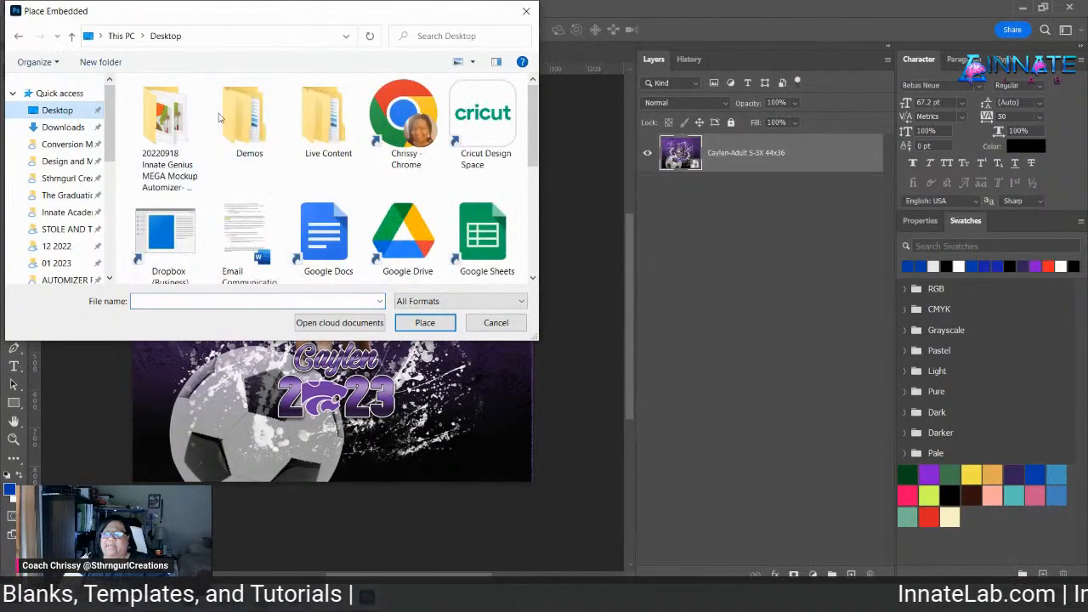
pyautogui.doubleClick(308, 119)
pyautogui.doubleClick(225, 106)
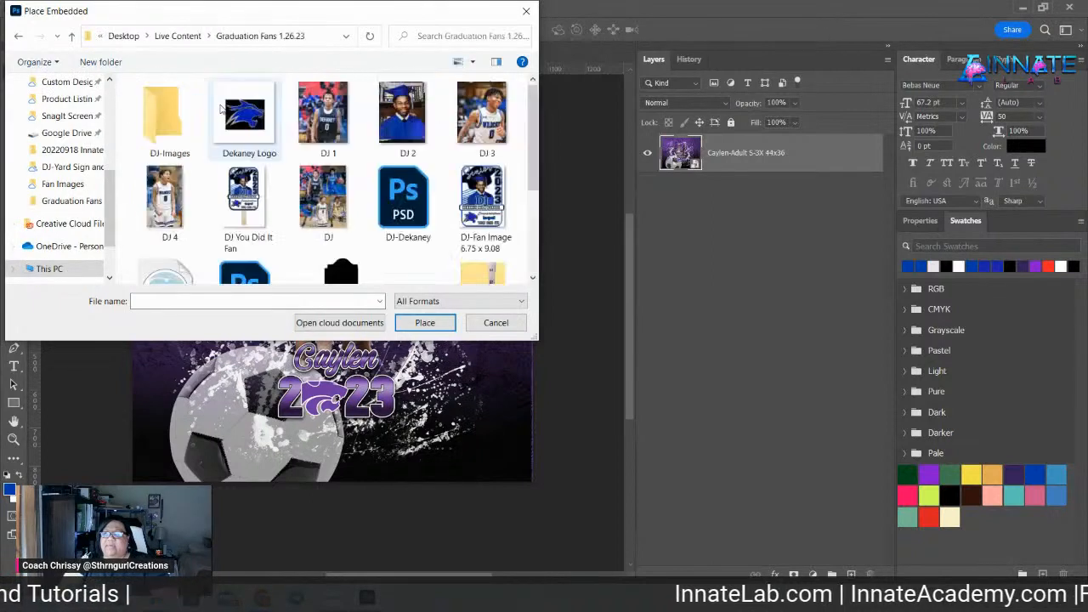
pyautogui.doubleClick(154, 121)
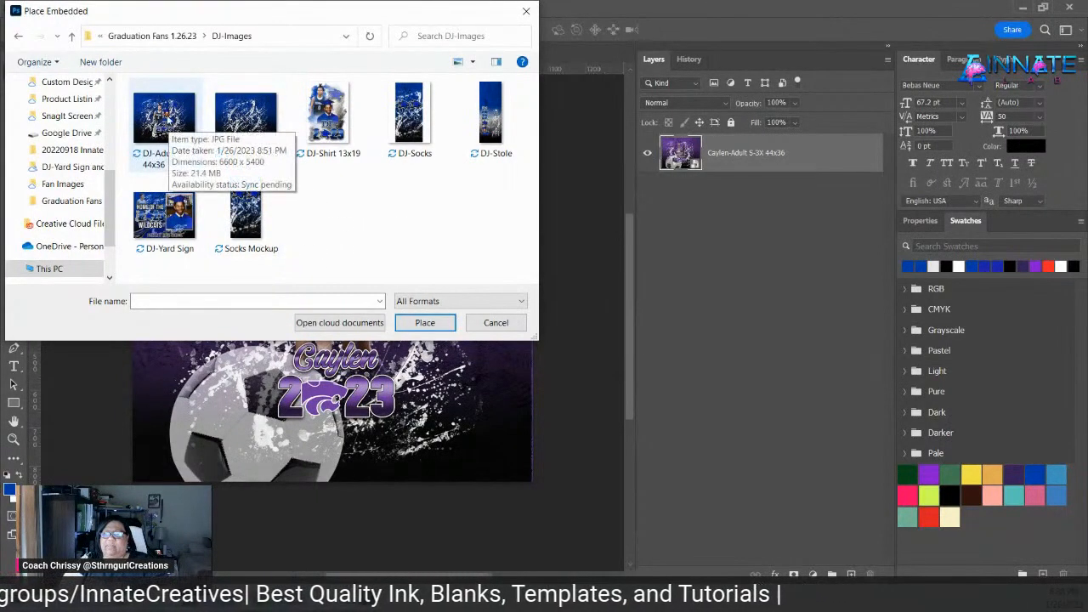
# - Place DJ-Adult S-3X 44x36 stretched across the canvas, then save and close the smart object
pyautogui.click(170, 126)
pyautogui.click(425, 324)
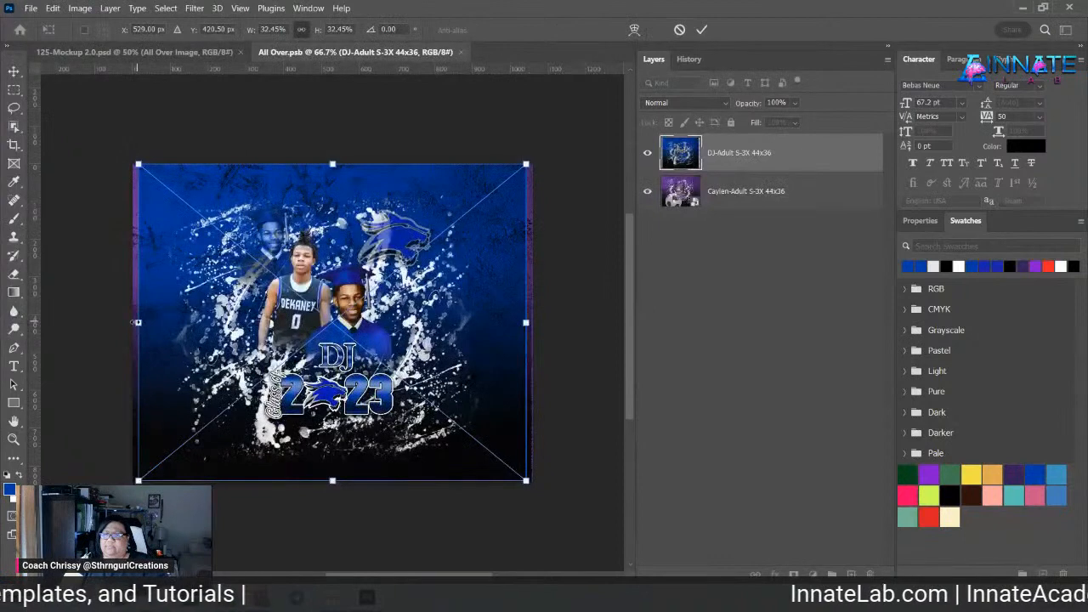
pyautogui.moveTo(137, 322); pyautogui.dragTo(132, 322)
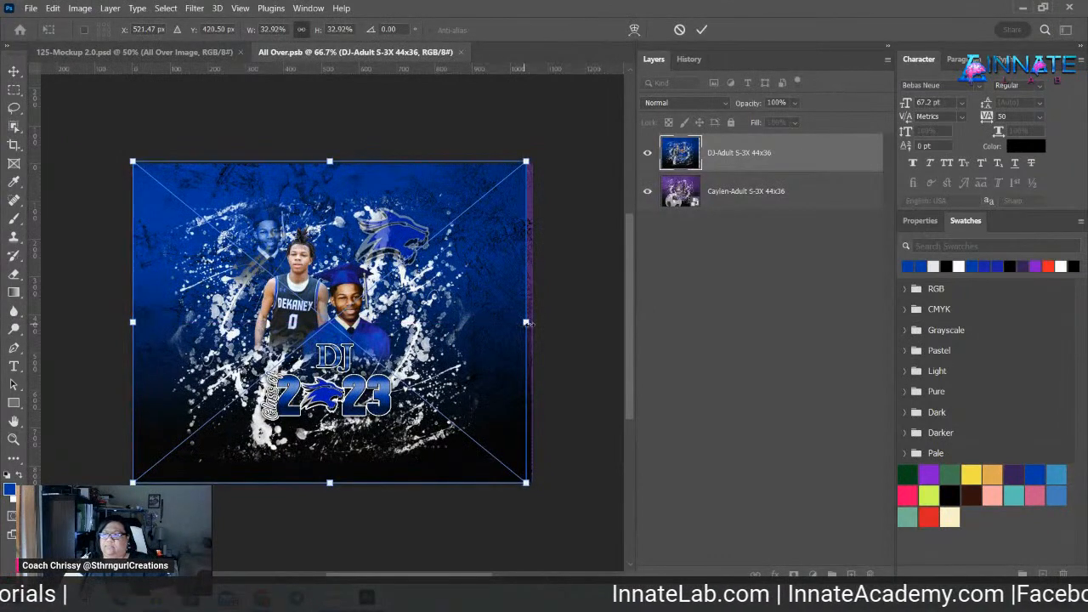
pyautogui.moveTo(527, 322); pyautogui.dragTo(533, 323)
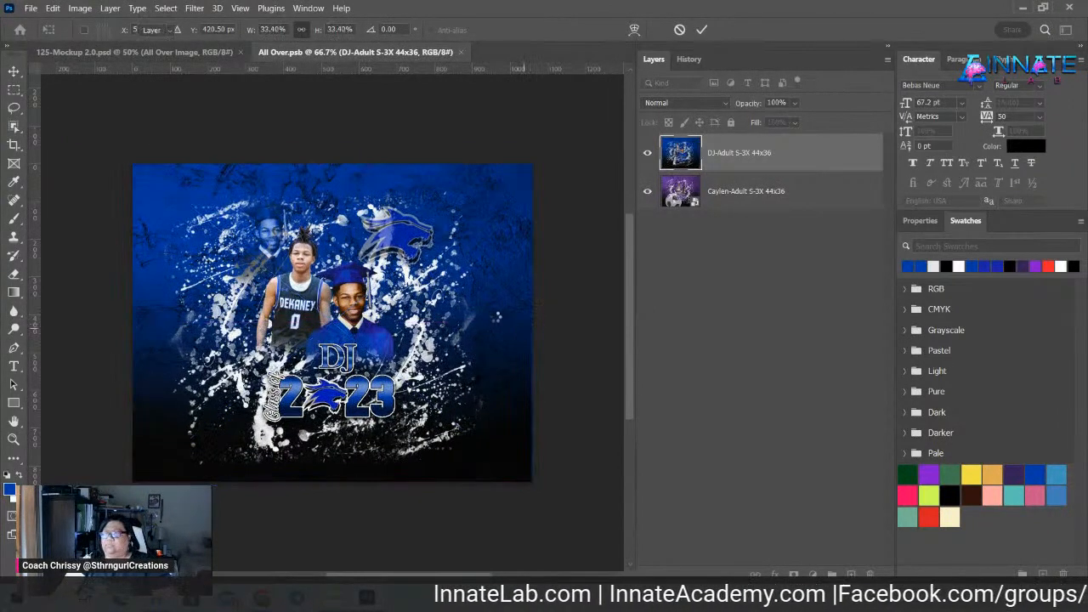
pyautogui.press('Return')
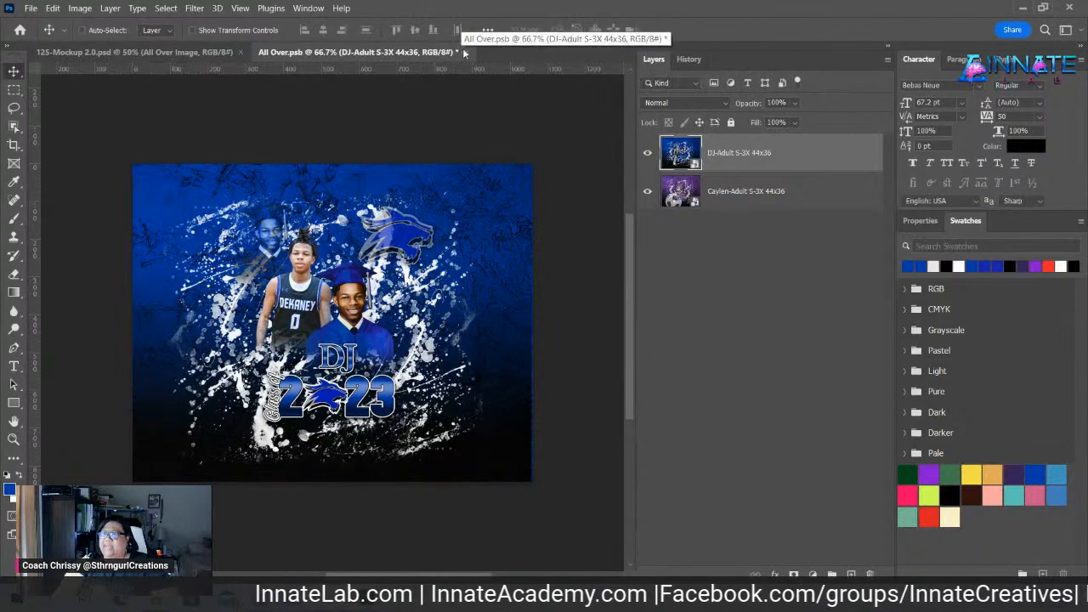
pyautogui.click(466, 52)
pyautogui.click(520, 236)
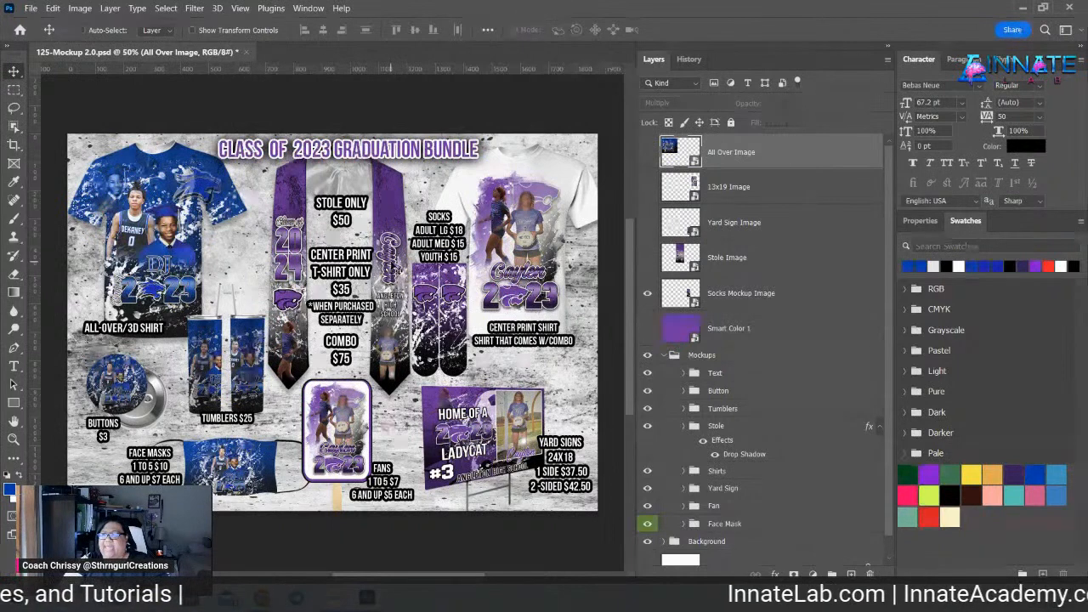
# - Embed the blue DJ-Shirt 13x19 image atop the 13x19 Image smart object's layers and save it
pyautogui.rightClick(393, 266)
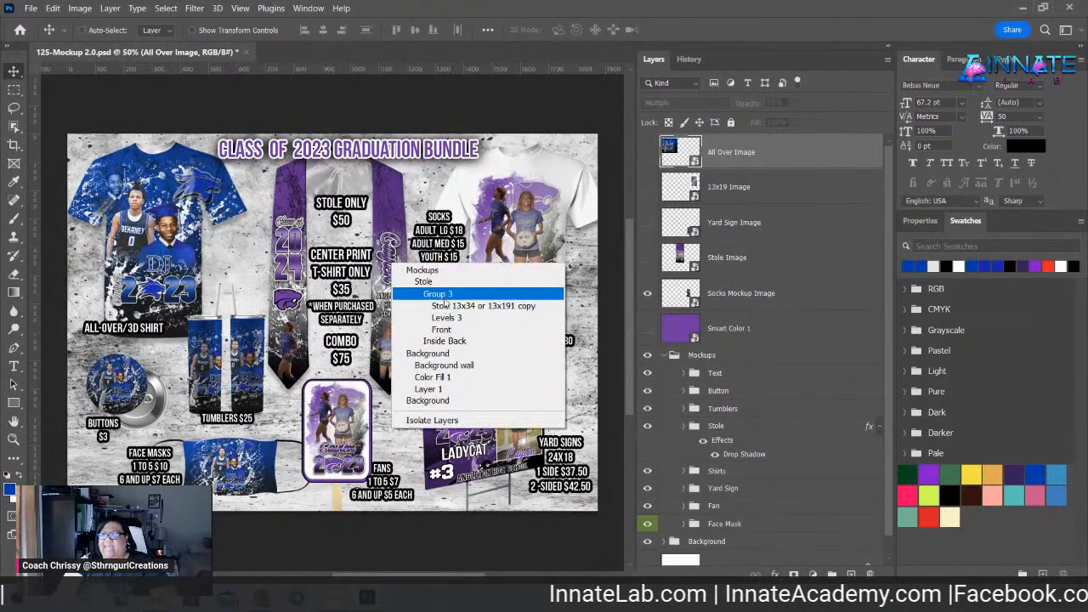
pyautogui.click(698, 196)
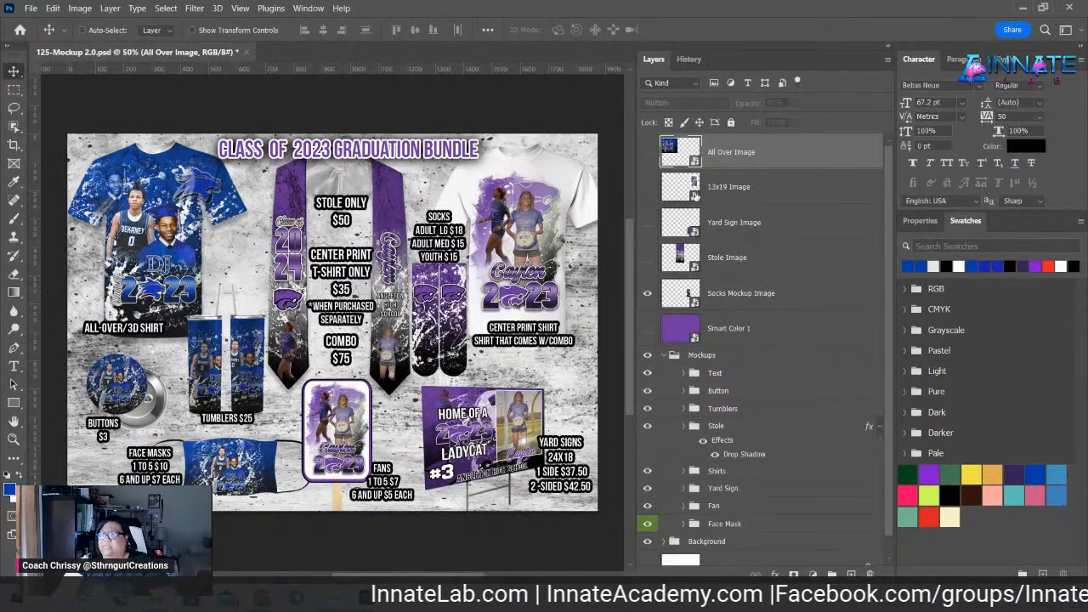
pyautogui.click(696, 195)
pyautogui.doubleClick(696, 195)
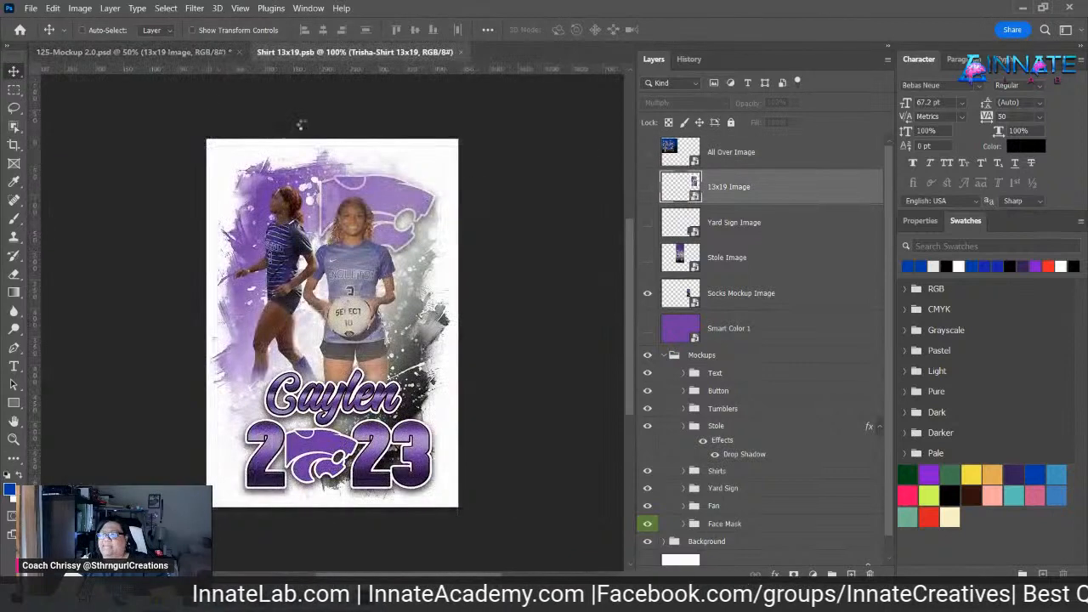
pyautogui.click(32, 9)
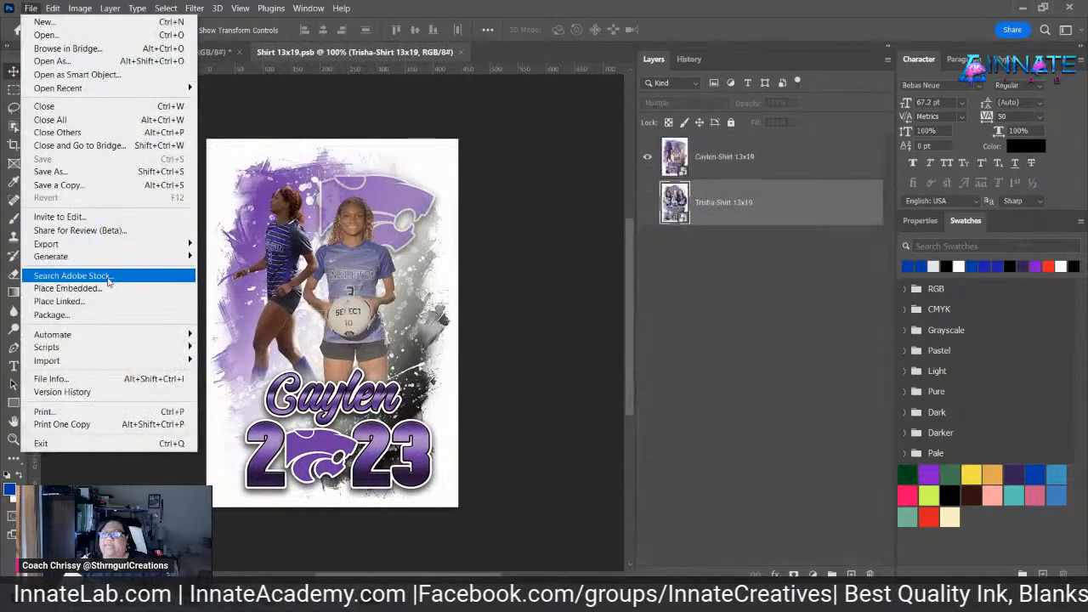
pyautogui.click(111, 287)
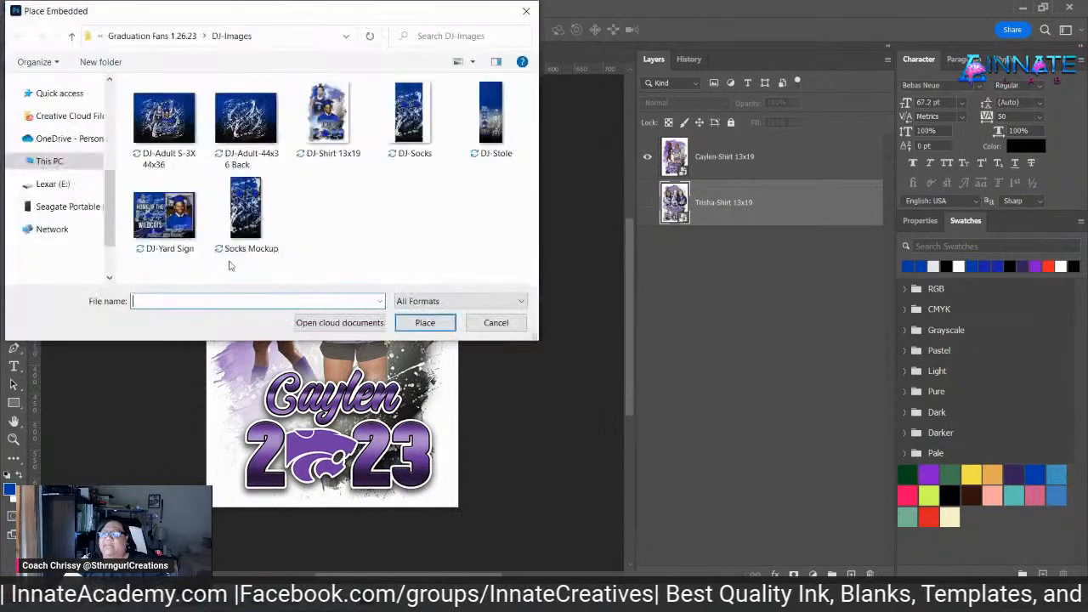
pyautogui.click(328, 117)
pyautogui.click(427, 324)
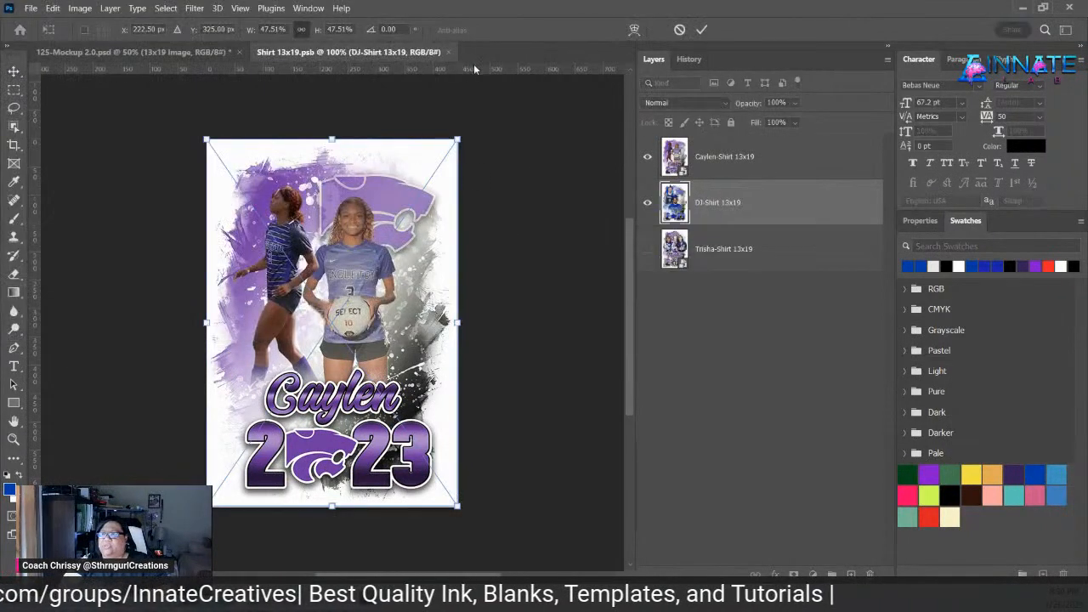
pyautogui.press('Return')
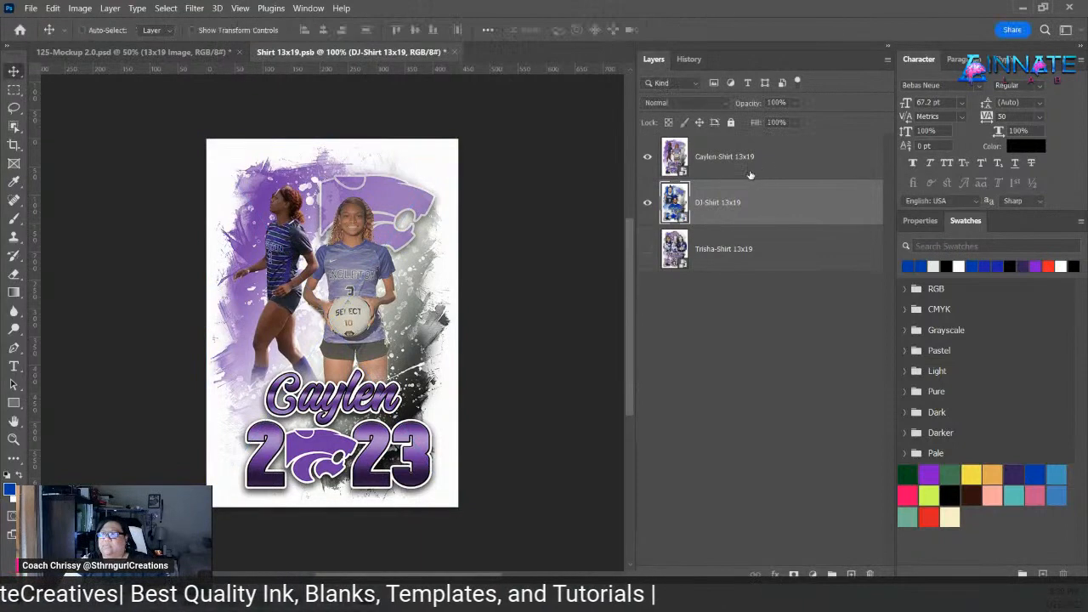
pyautogui.moveTo(752, 185); pyautogui.dragTo(753, 147)
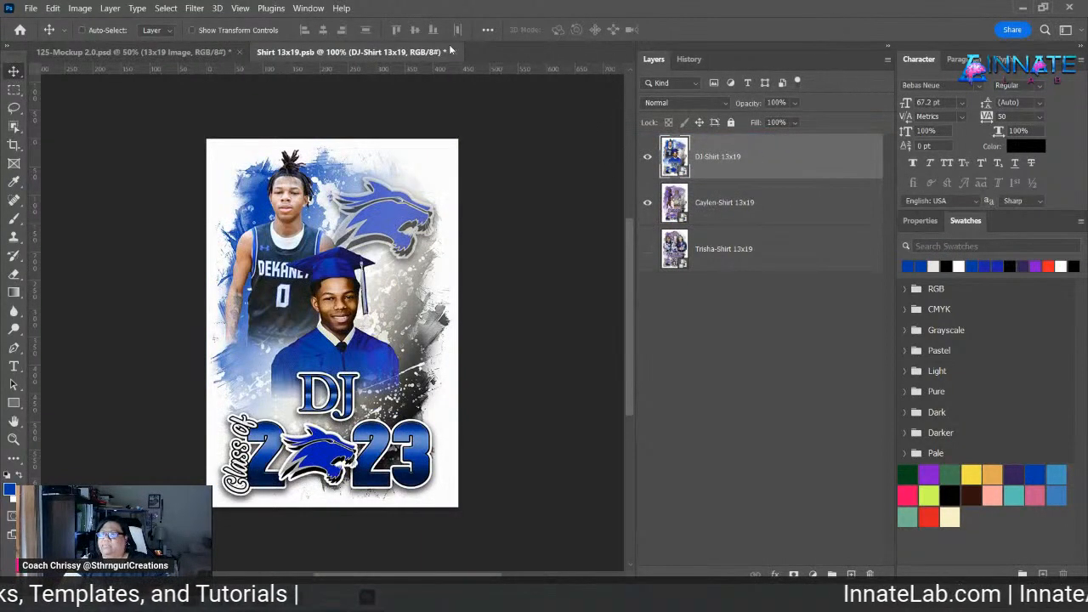
pyautogui.click(454, 52)
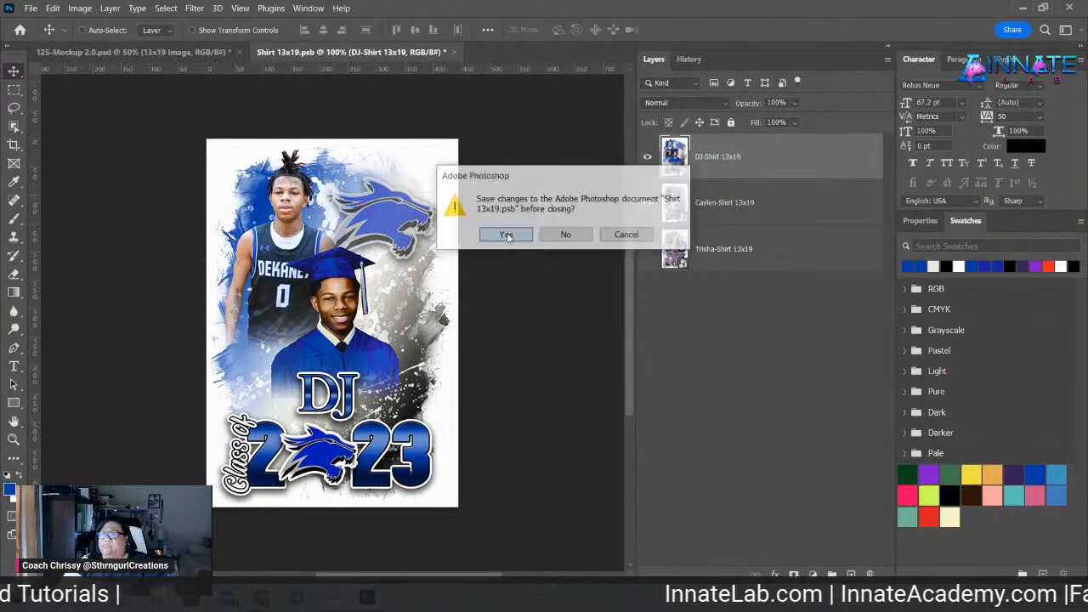
pyautogui.click(506, 235)
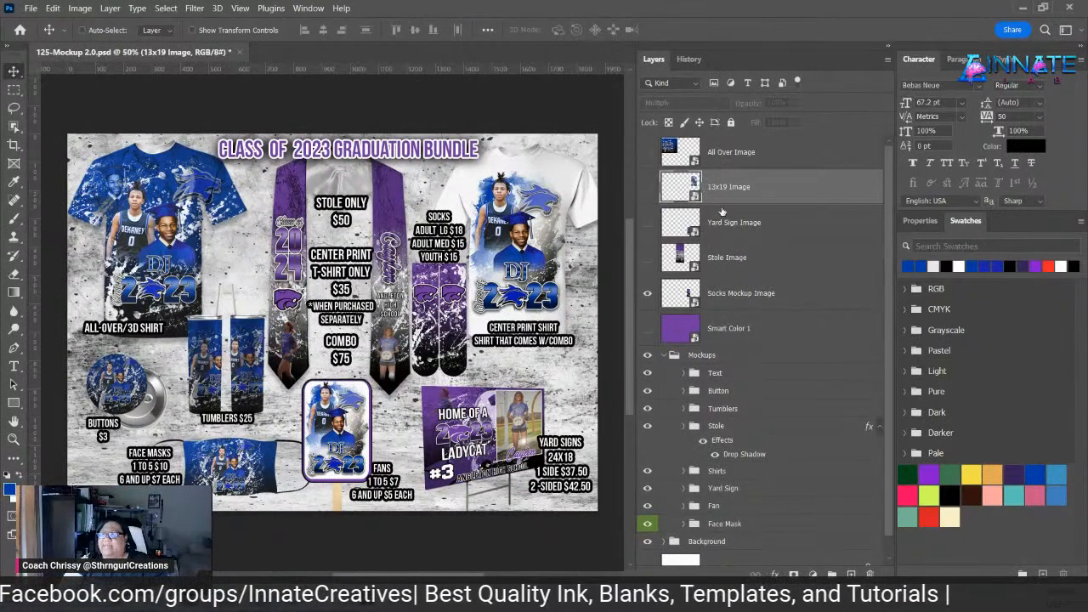
# - Embed the blue yard sign image in the Yard Sign Image smart object and save it
pyautogui.click(693, 232)
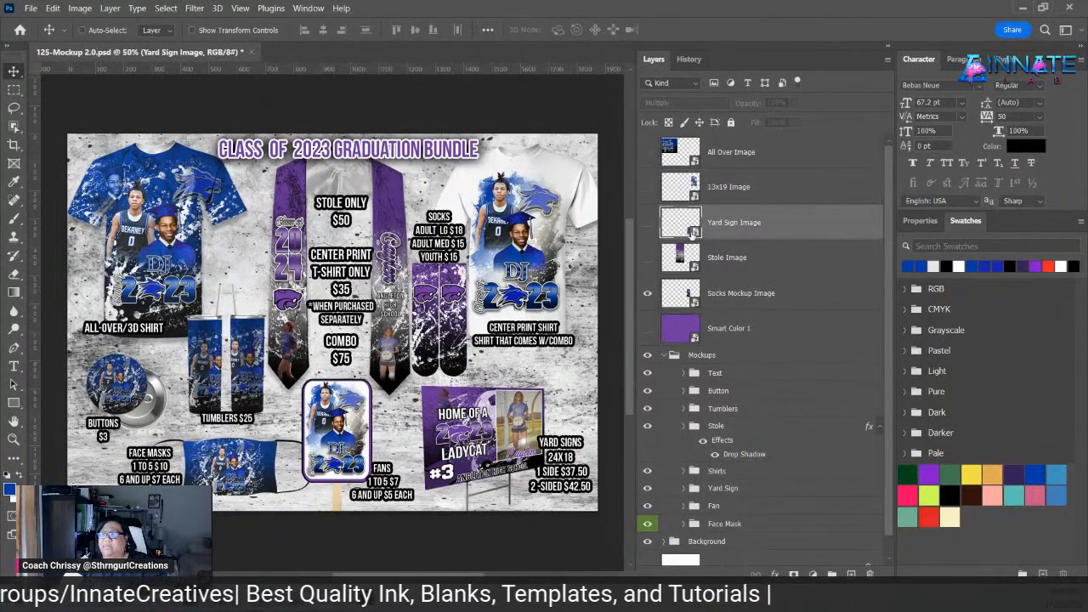
pyautogui.doubleClick(693, 231)
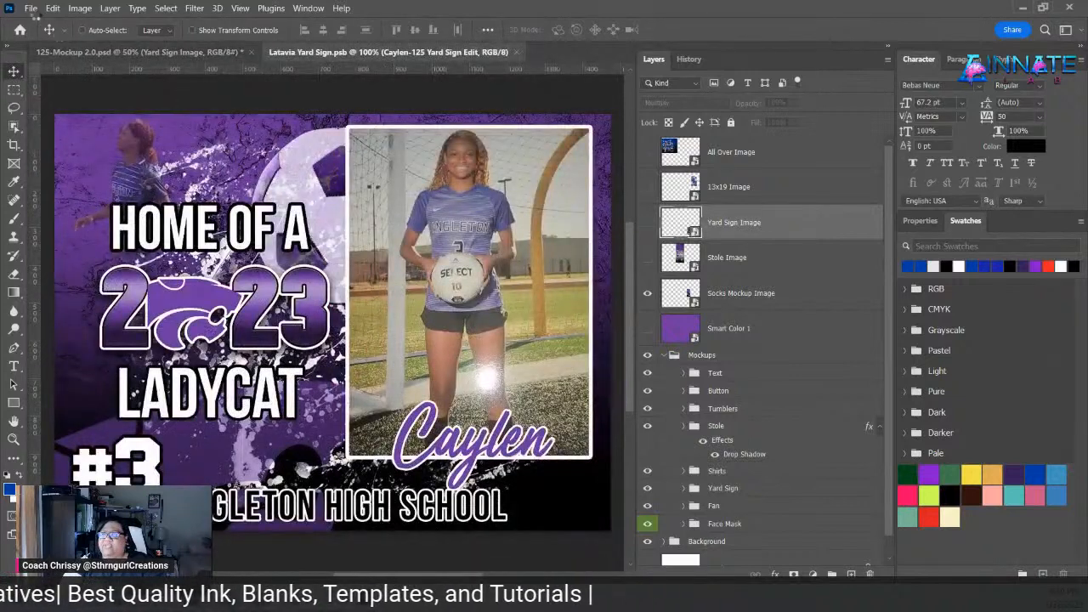
pyautogui.click(31, 7)
pyautogui.click(183, 286)
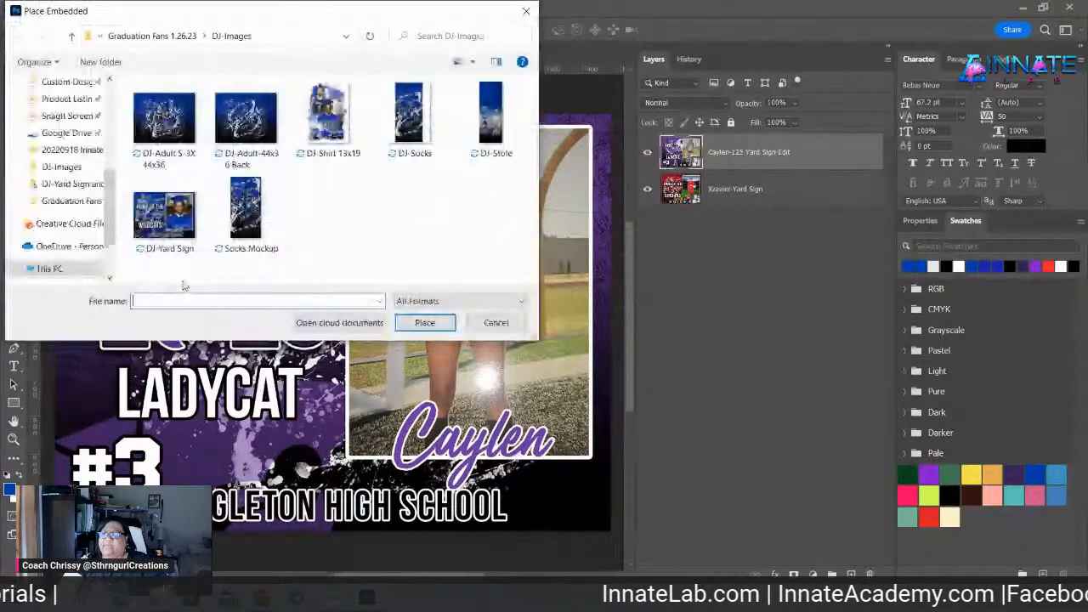
pyautogui.doubleClick(164, 217)
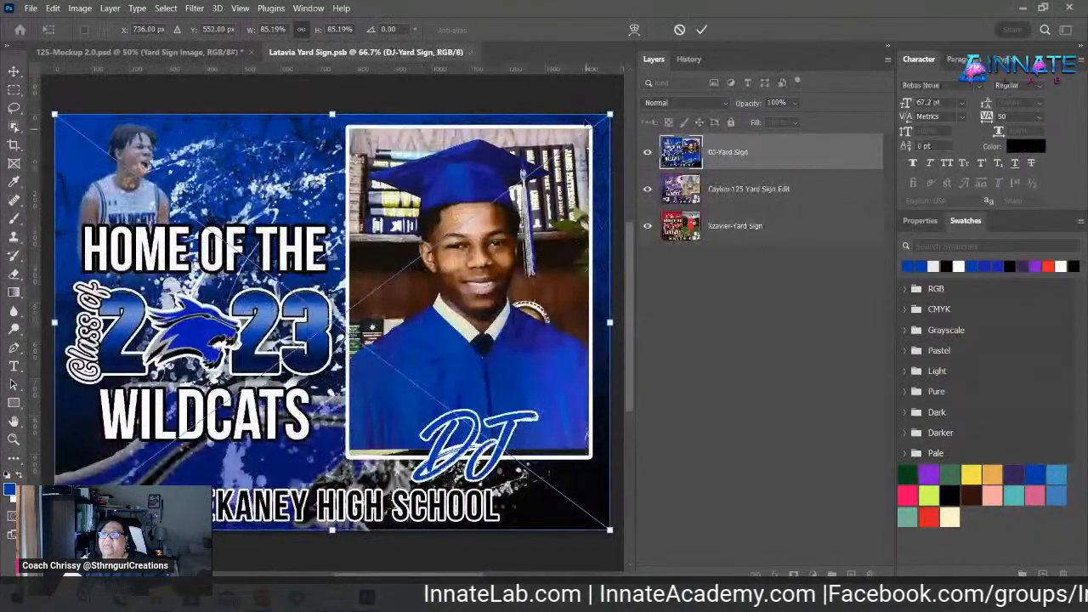
pyautogui.click(702, 29)
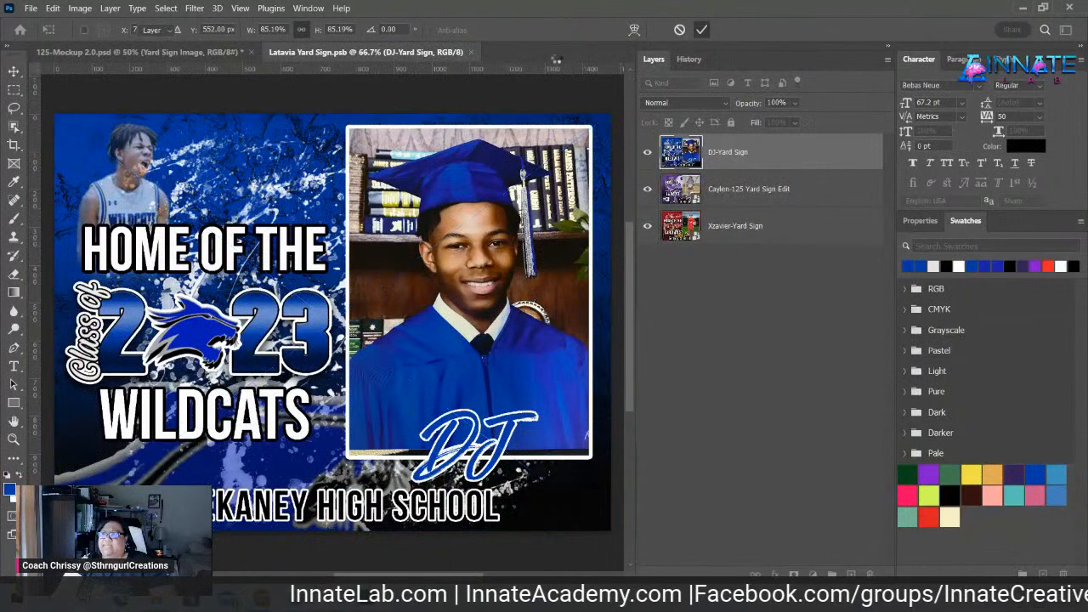
pyautogui.click(477, 52)
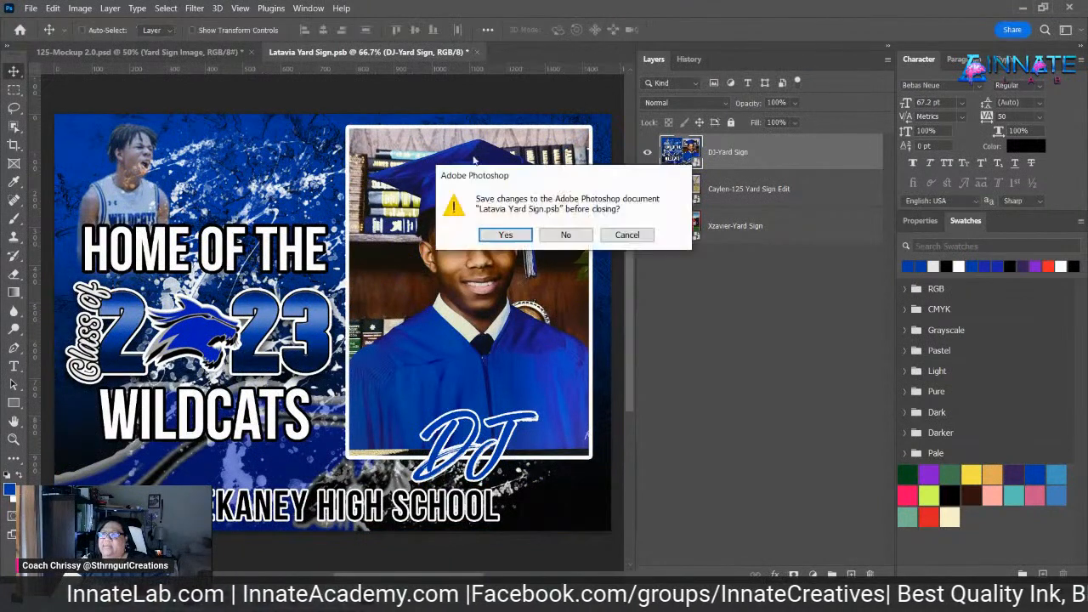
pyautogui.click(505, 238)
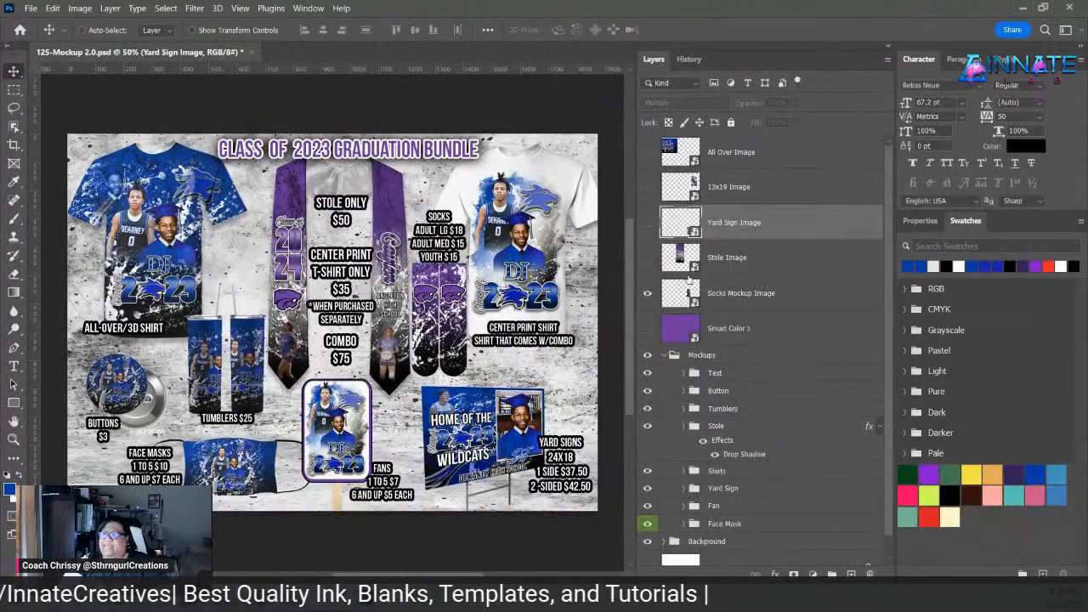
pyautogui.click(694, 266)
# - Embed the blue stole image above the purple one, enlarge it to fill the stole, and save
pyautogui.doubleClick(694, 265)
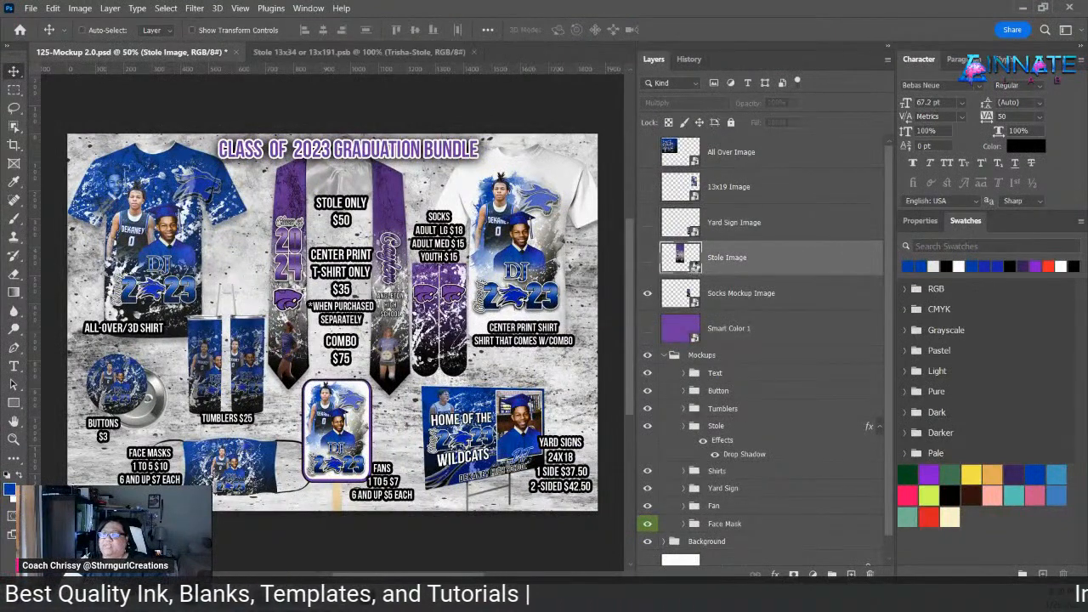
pyautogui.click(30, 7)
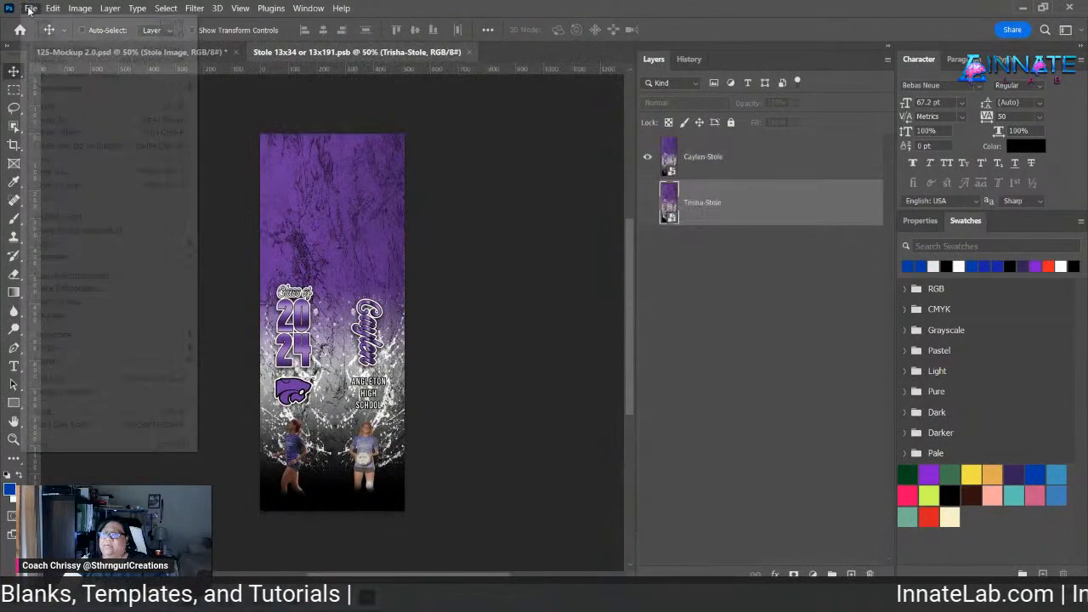
pyautogui.click(100, 289)
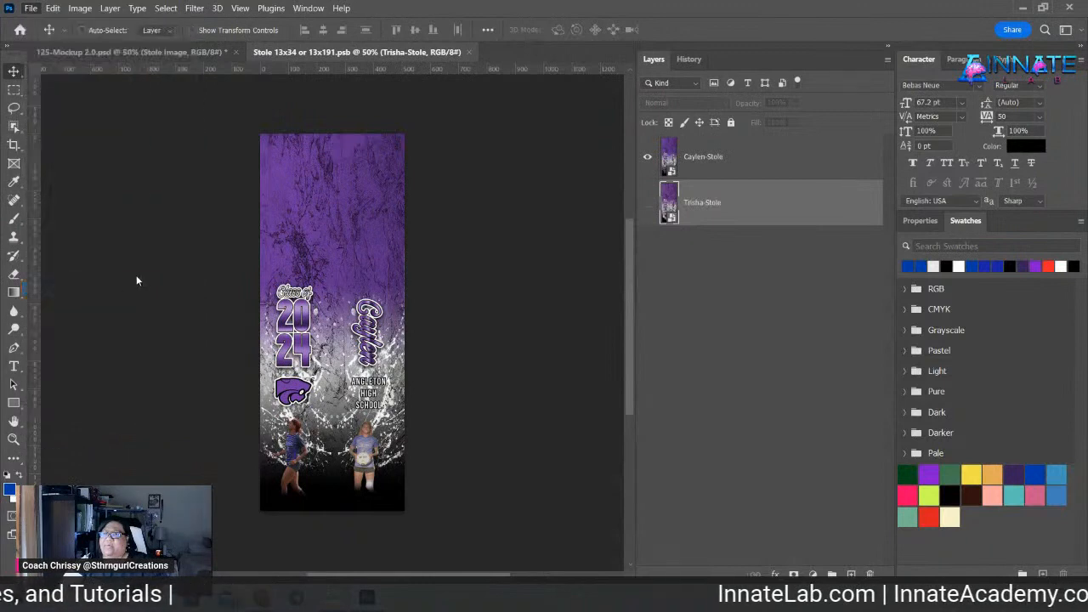
pyautogui.click(499, 123)
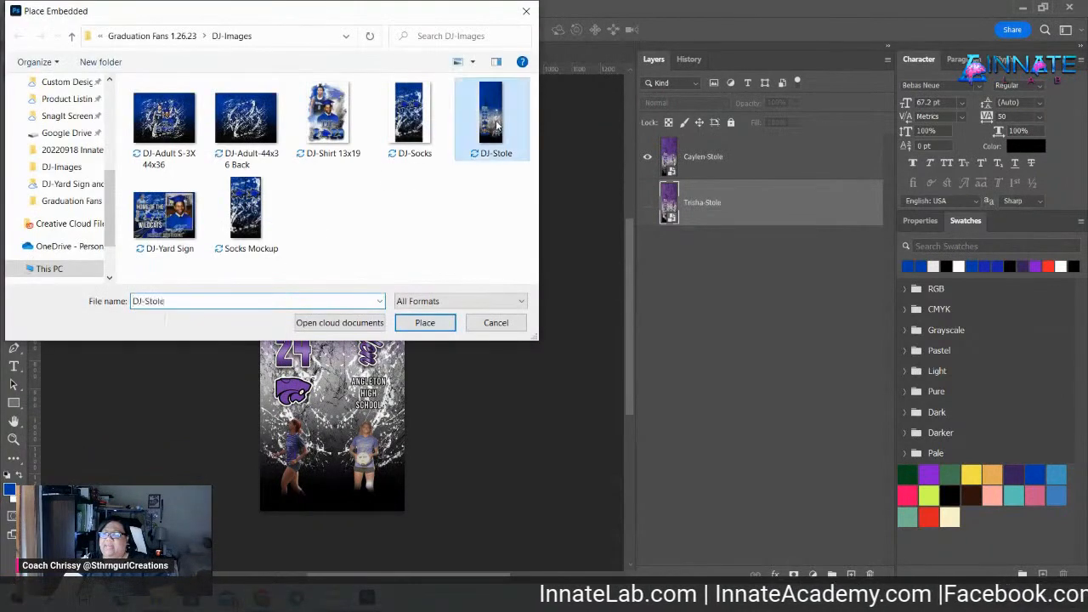
pyautogui.click(423, 323)
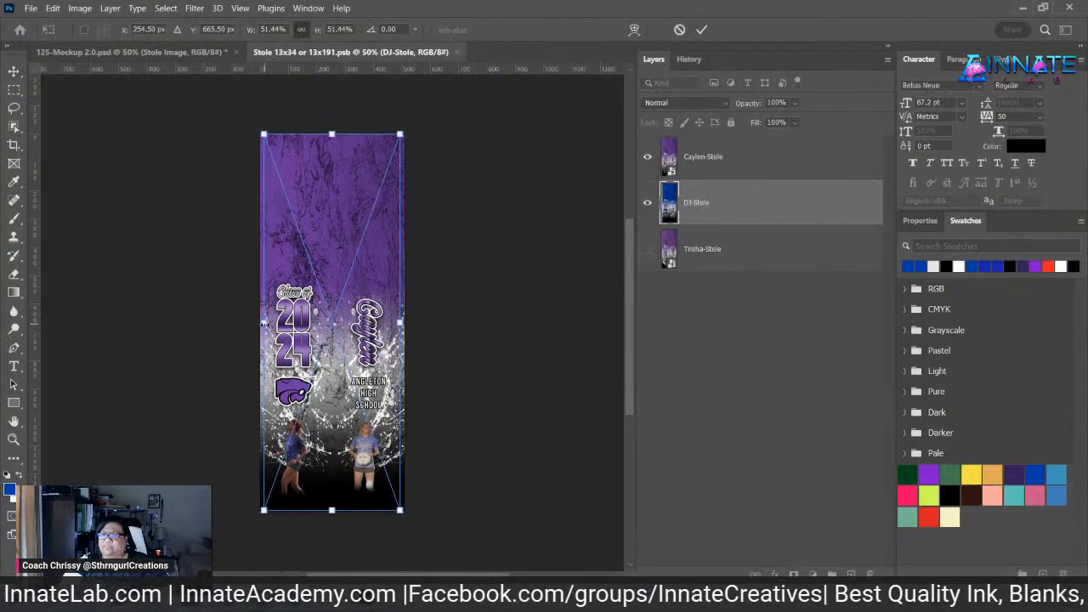
pyautogui.moveTo(748, 210); pyautogui.dragTo(745, 147)
pyautogui.hotkey('ctrl', 't')
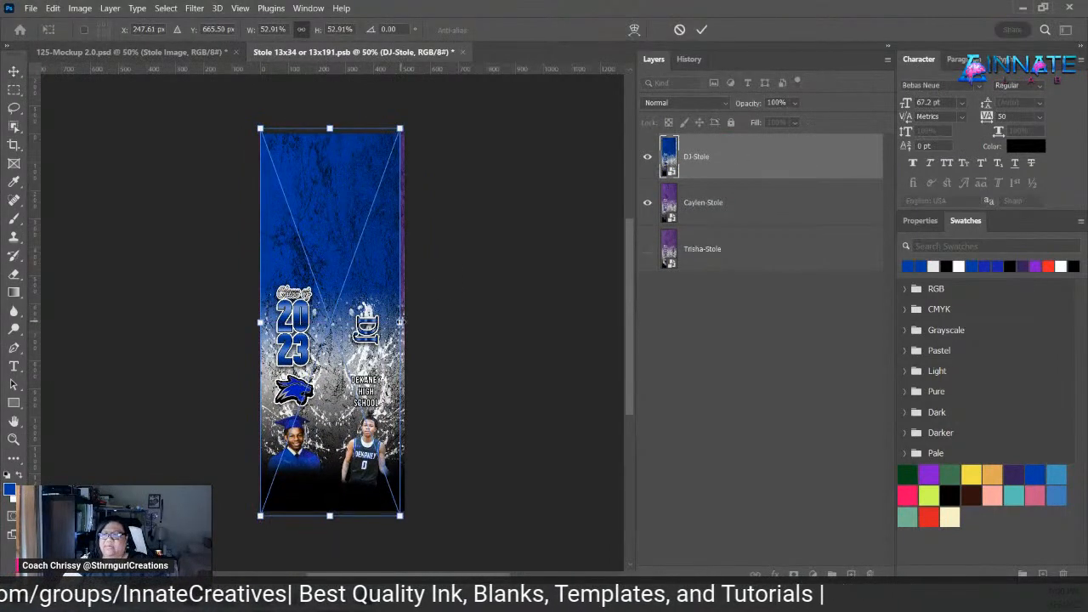
pyautogui.moveTo(400, 322); pyautogui.dragTo(417, 332)
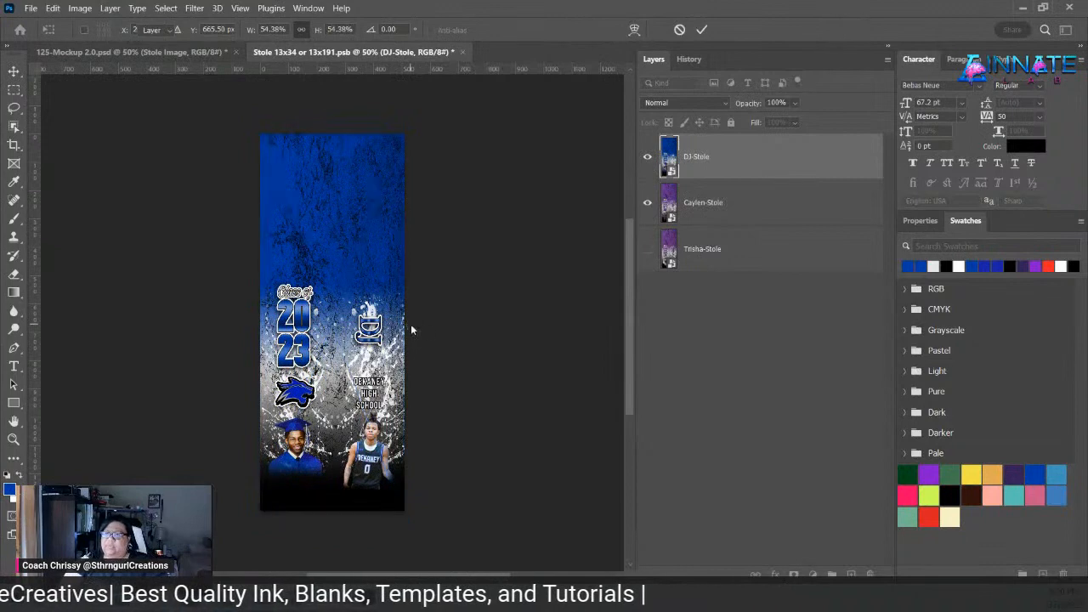
pyautogui.press('Return')
pyautogui.click(462, 52)
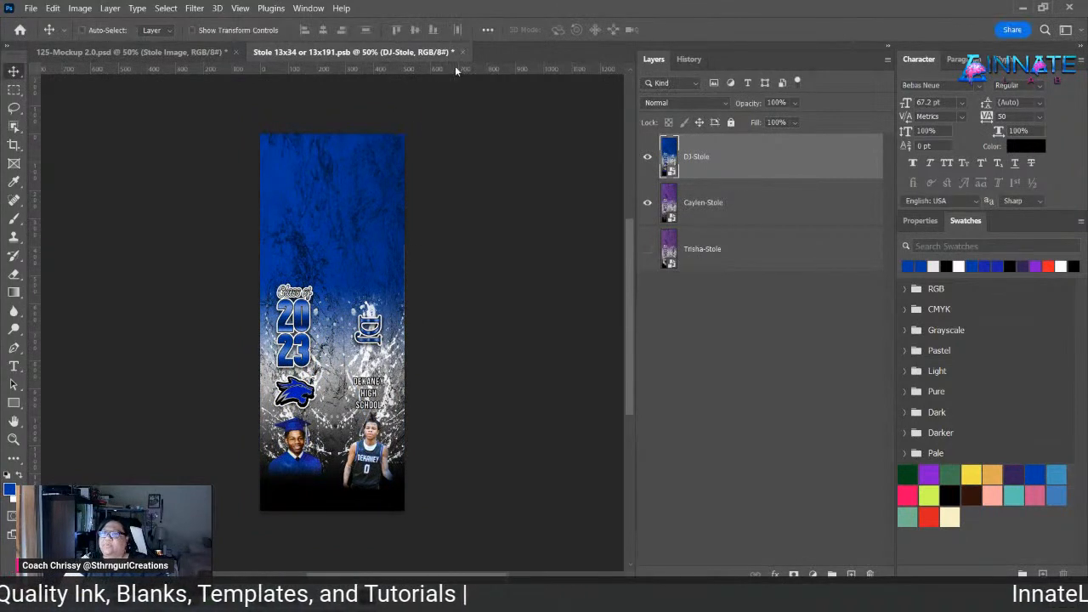
pyautogui.click(502, 233)
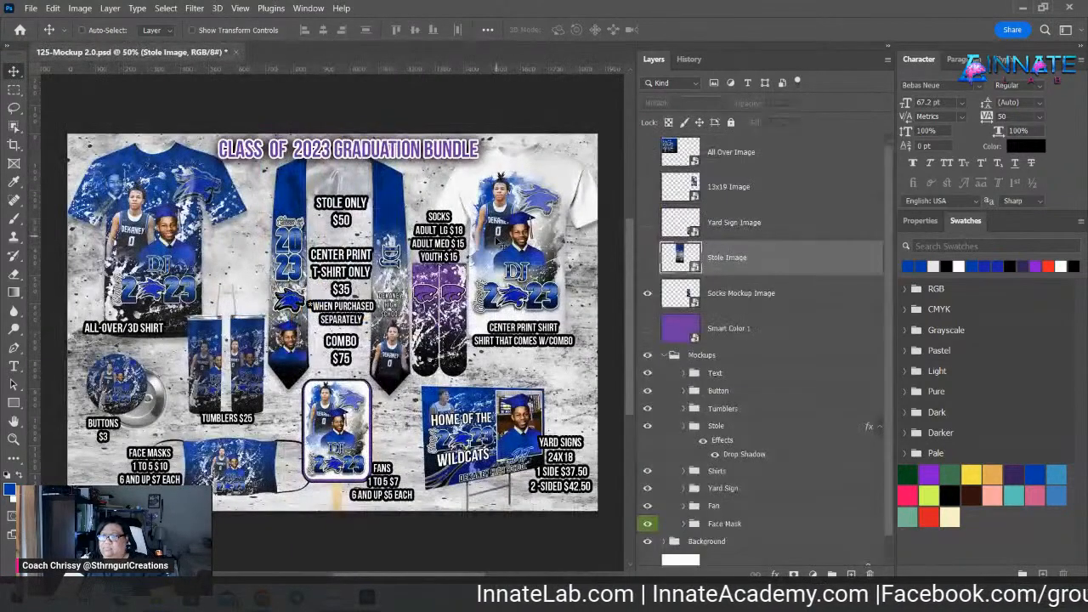
# - Embed the Socks Mockup image in the socks smart object, delete purple Layer 1, and save
pyautogui.doubleClick(696, 302)
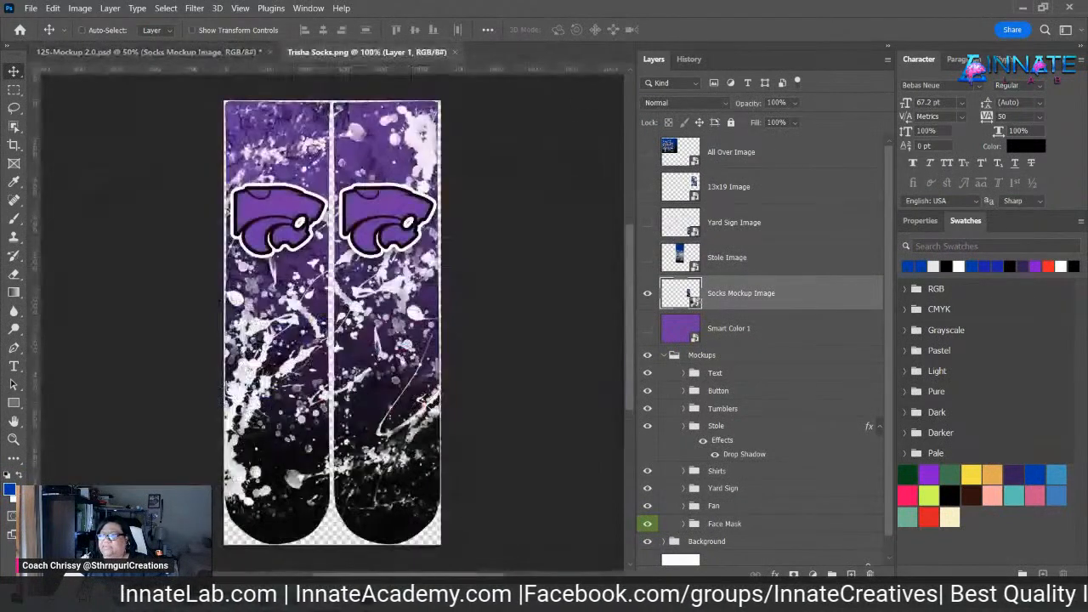
pyautogui.click(30, 7)
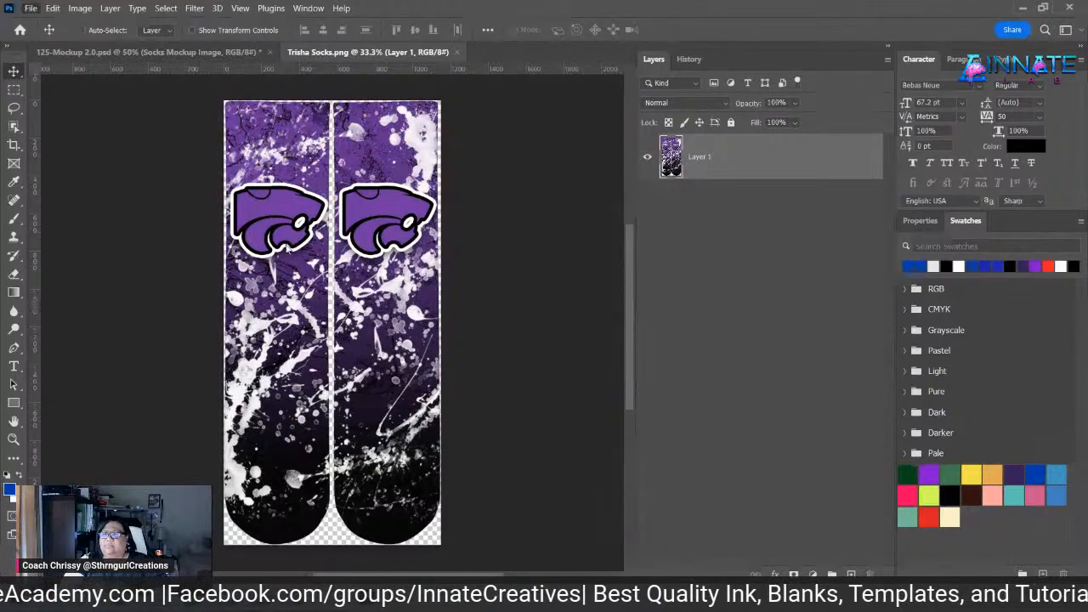
pyautogui.click(60, 281)
pyautogui.click(241, 225)
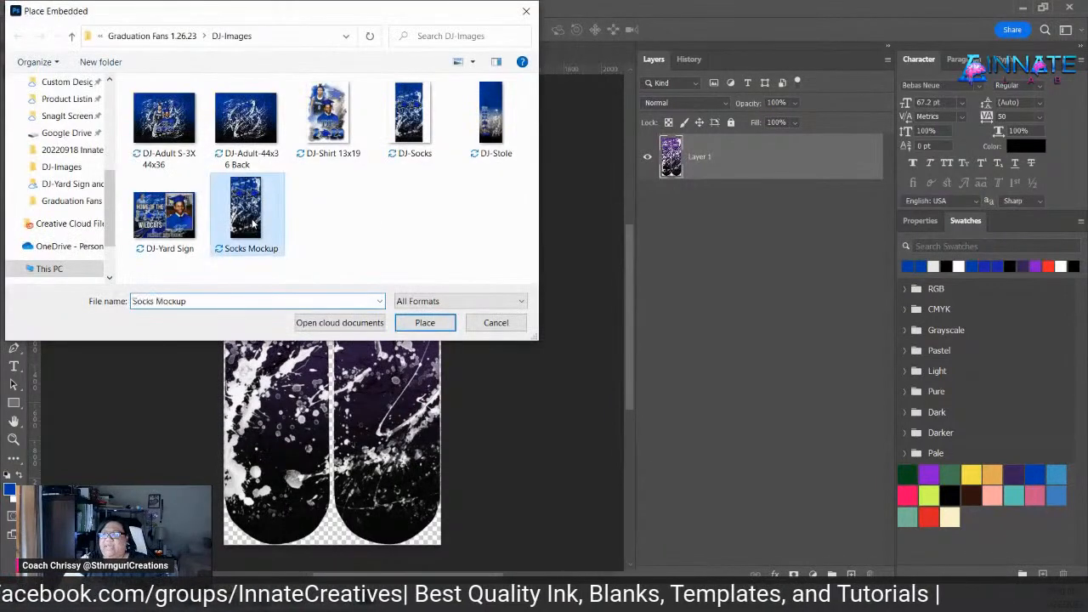
pyautogui.click(425, 322)
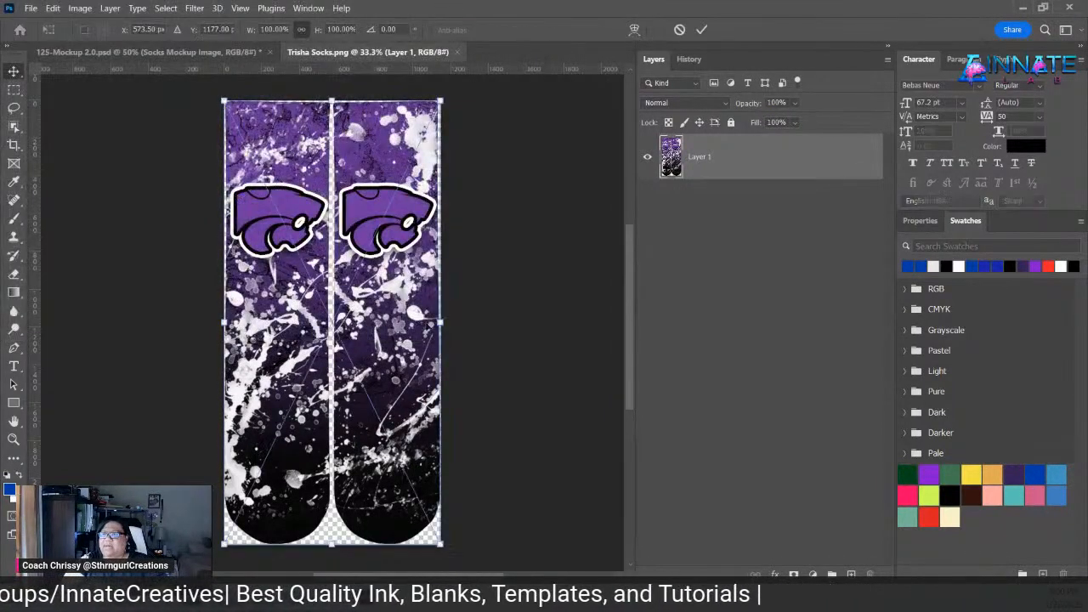
pyautogui.press('Return')
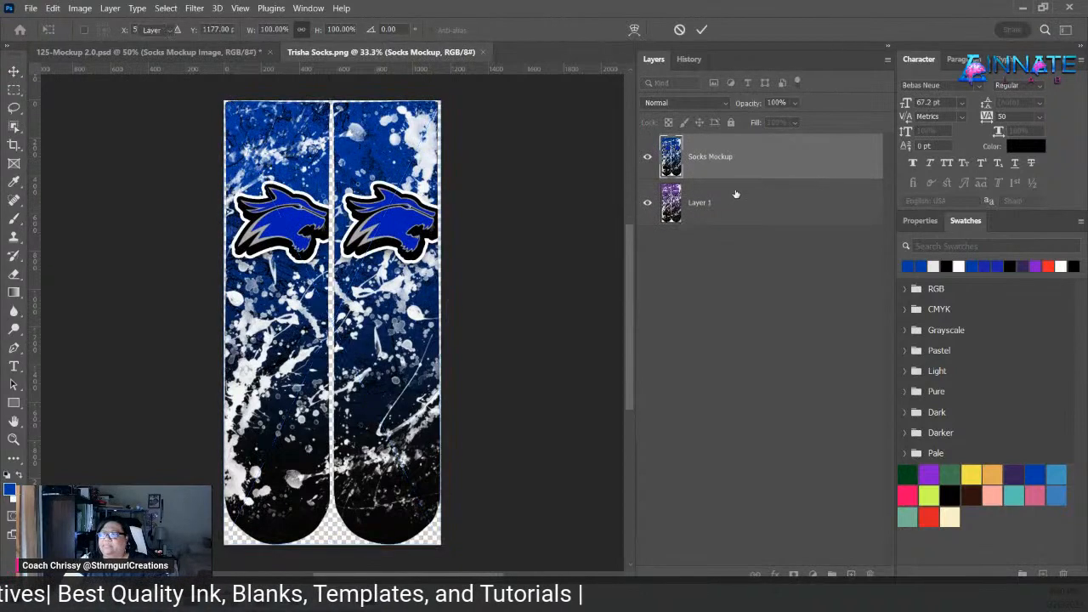
pyautogui.rightClick(738, 194)
pyautogui.click(794, 76)
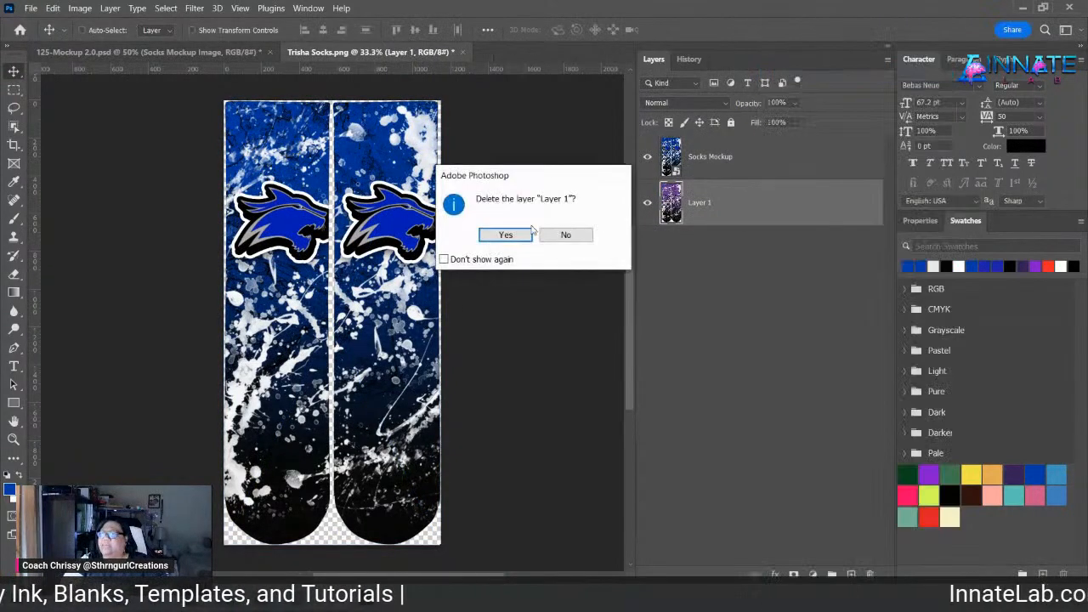
pyautogui.click(510, 235)
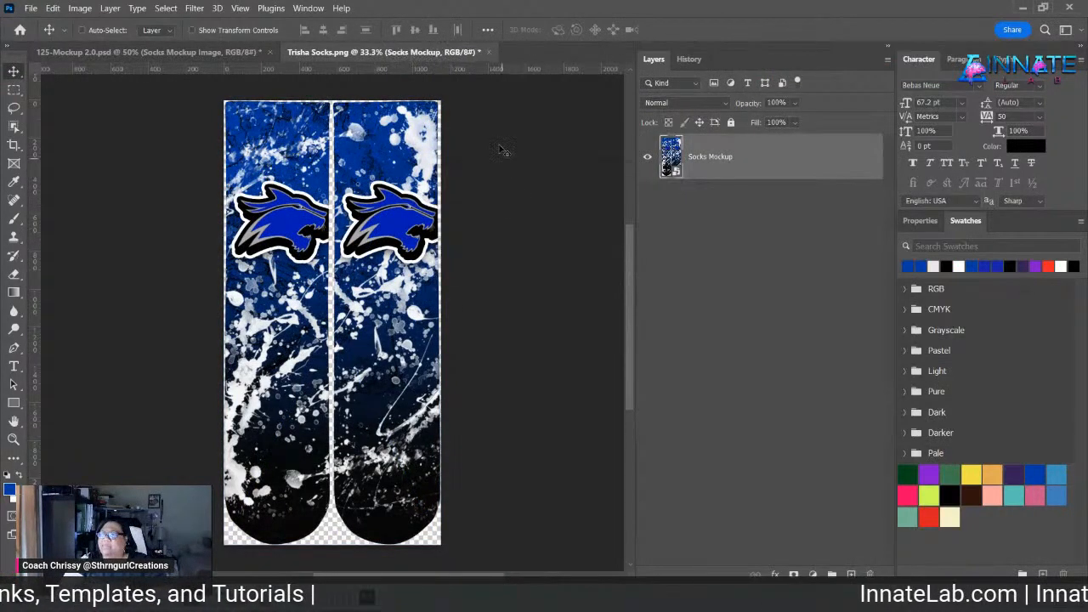
pyautogui.click(489, 51)
pyautogui.click(506, 234)
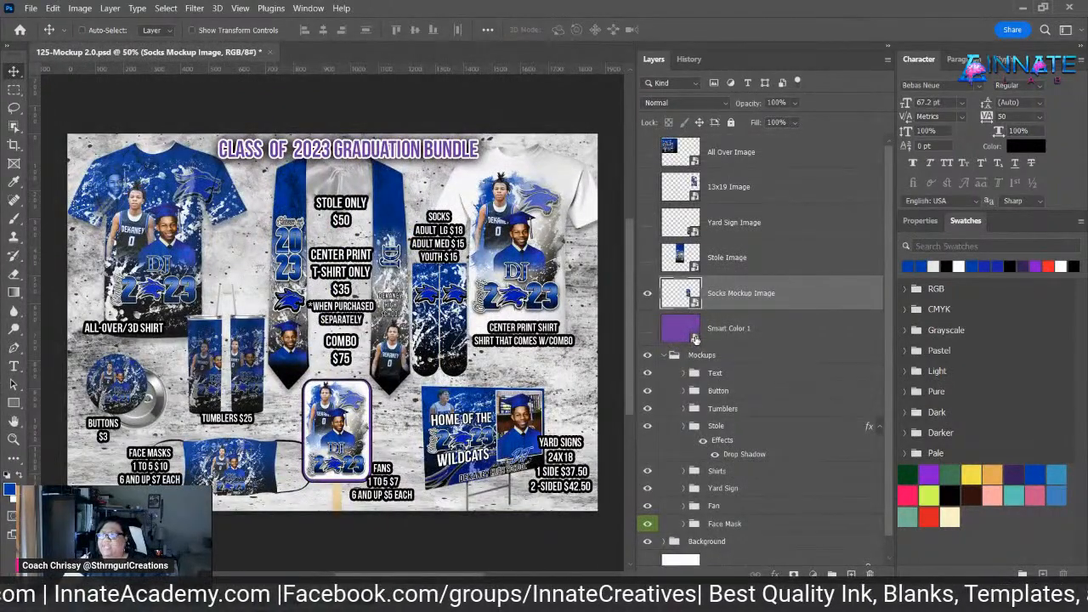
# - Change the Smart Color 1 fill from purple to blue and save the smart object
pyautogui.click(695, 339)
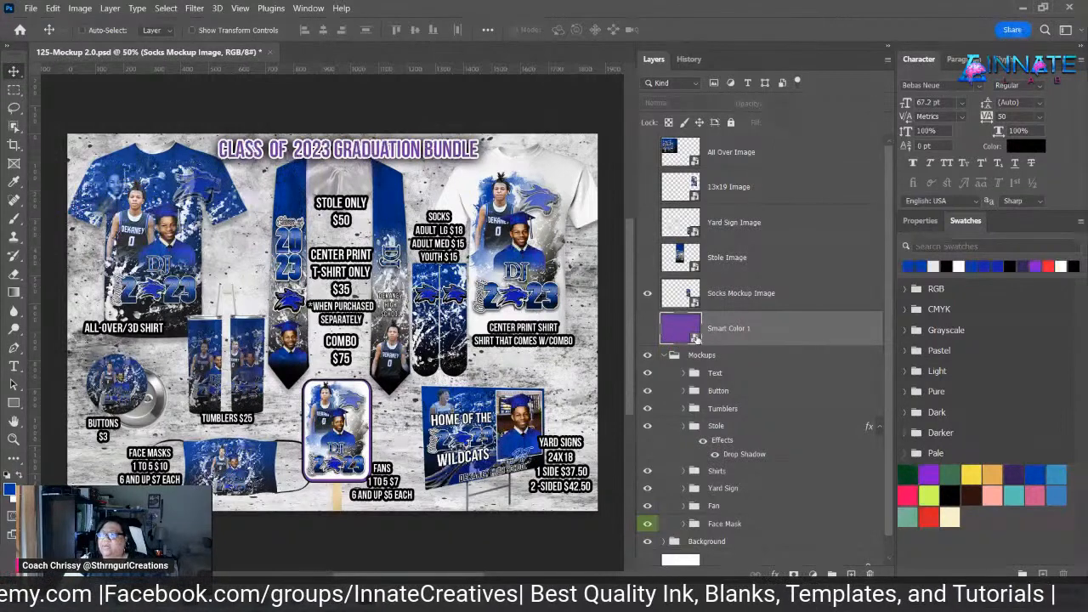
pyautogui.doubleClick(695, 338)
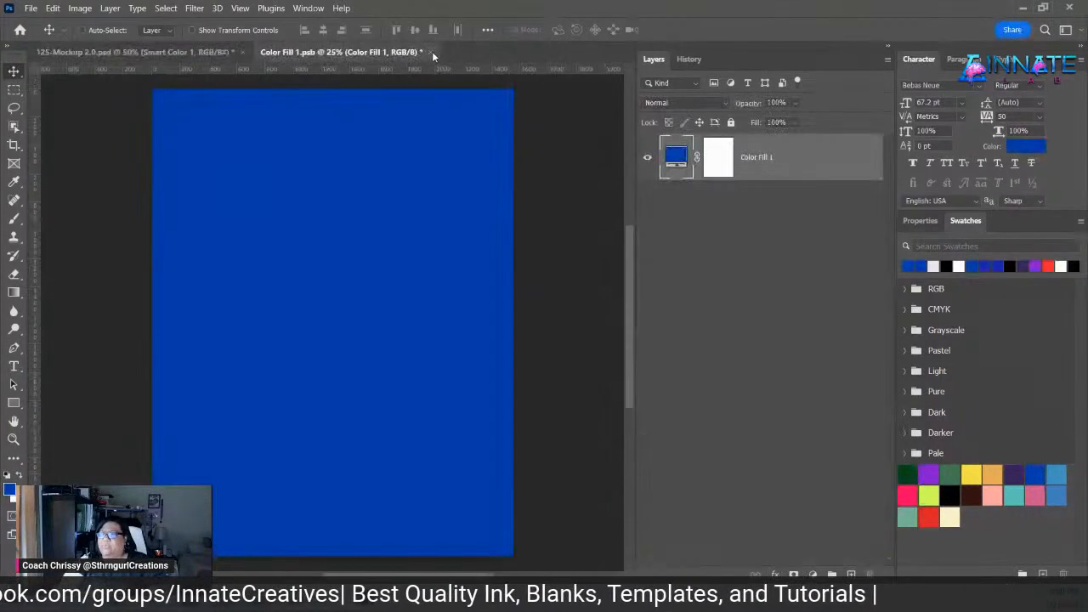
pyautogui.hotkey('ctrl', 'w')
pyautogui.click(507, 235)
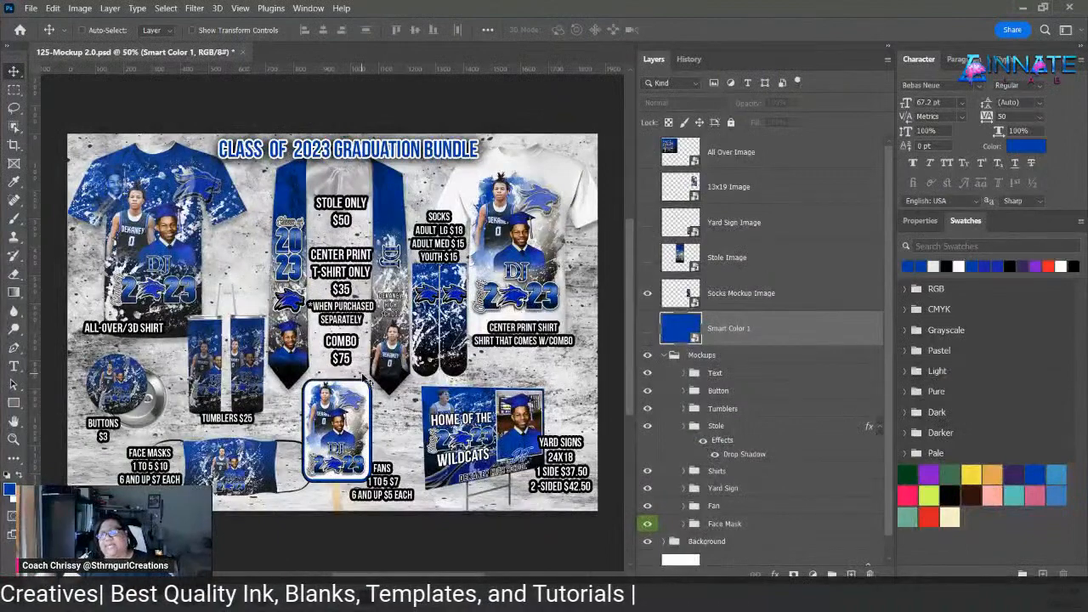
# - Export the mockup through legacy Save for Web using the JPEG Medium preset
pyautogui.click(32, 8)
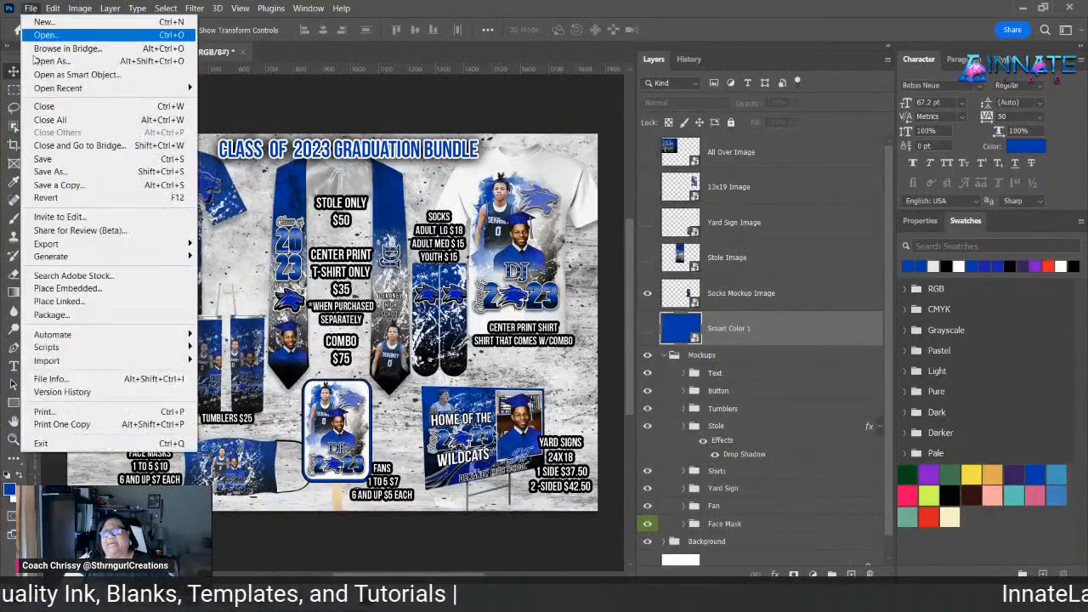
pyautogui.moveTo(74, 244)
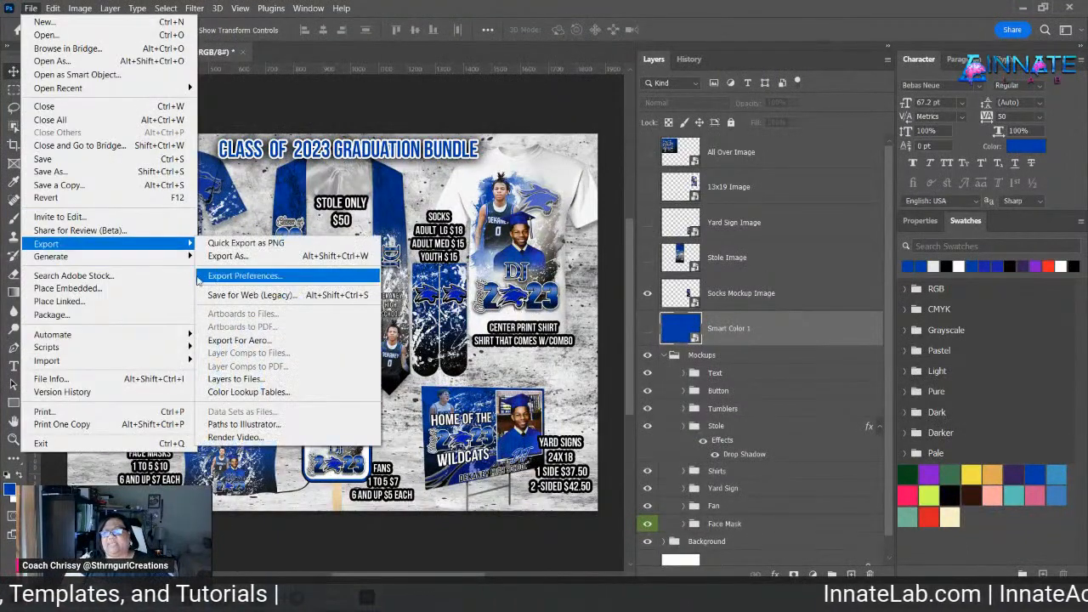
pyautogui.click(247, 295)
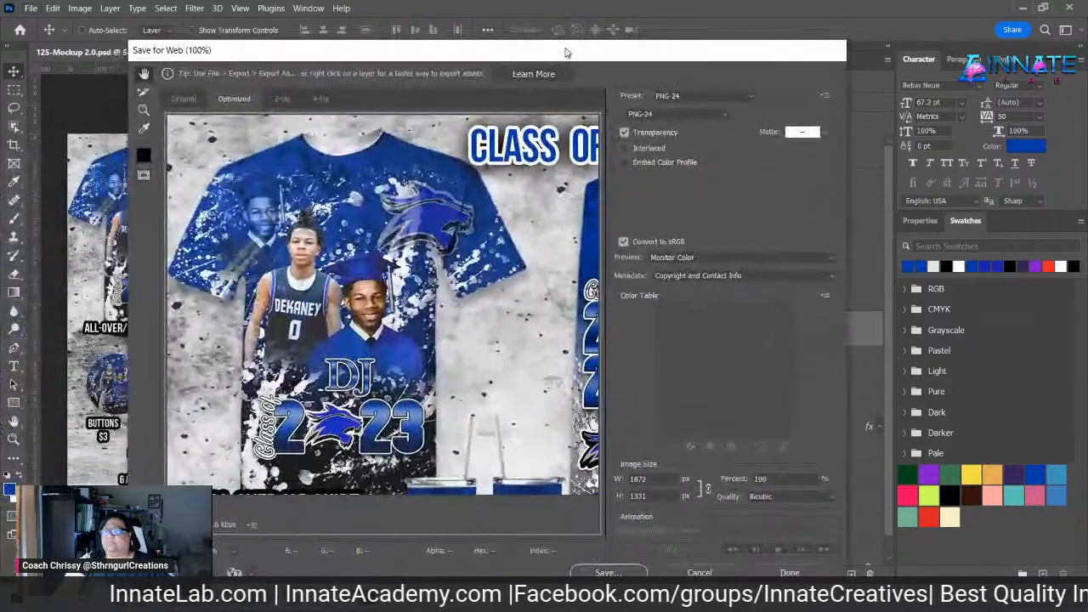
pyautogui.click(753, 95)
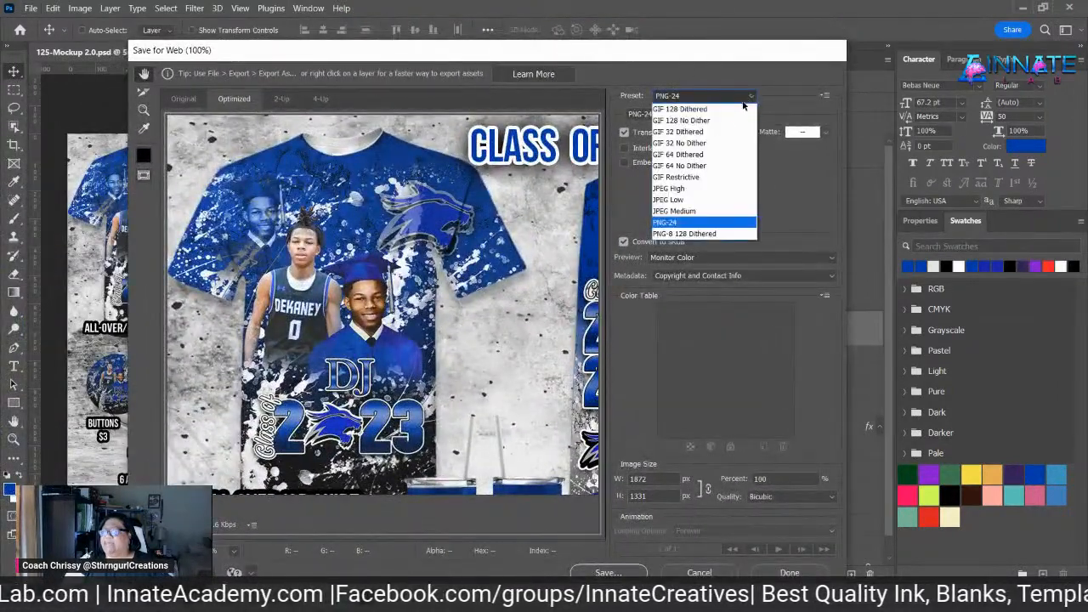
pyautogui.click(722, 209)
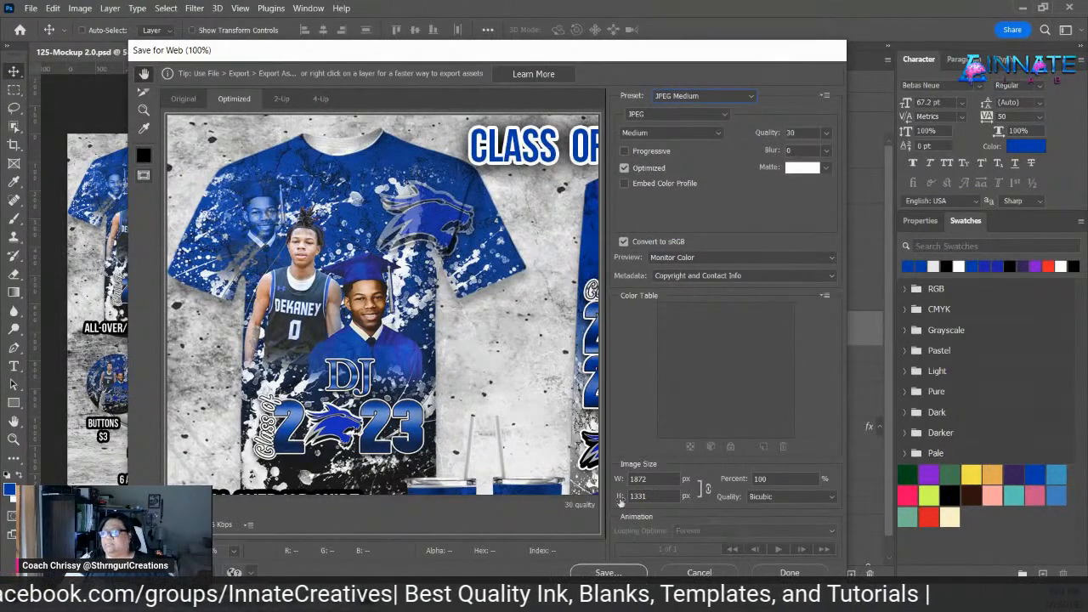
pyautogui.click(623, 568)
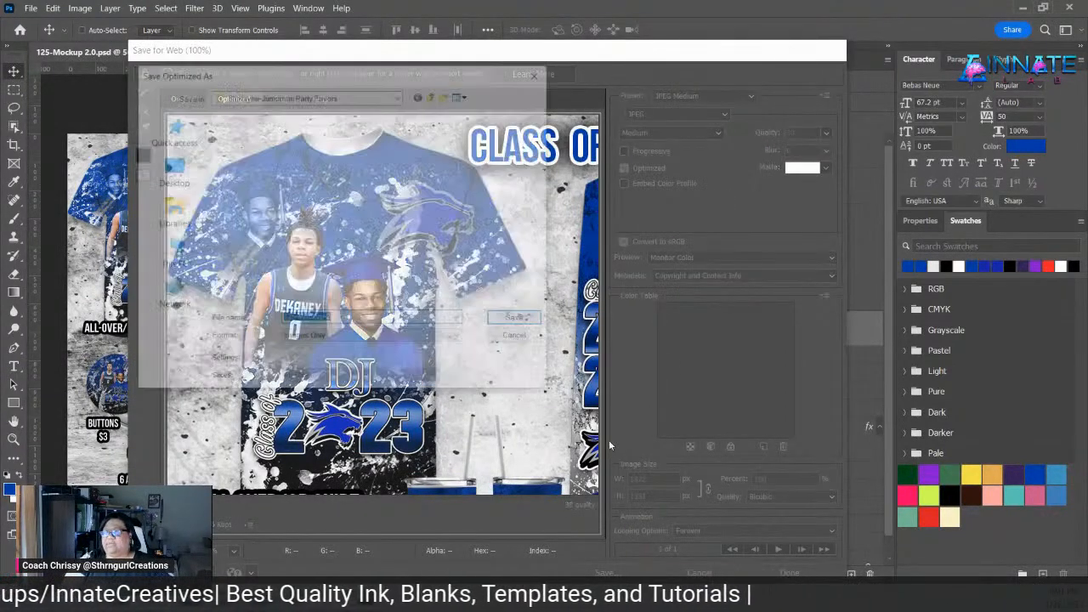
# - Save the optimized JPEG as 'DJ Mockup' in the DJ-Images folder
pyautogui.click(173, 180)
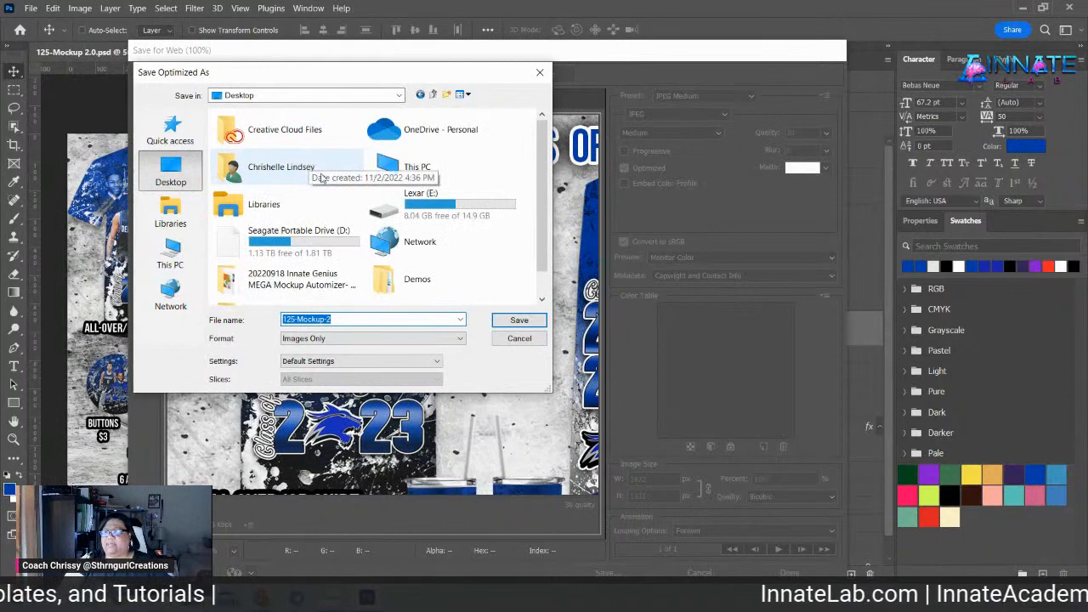
pyautogui.scroll(-1, 331, 279)
pyautogui.doubleClick(255, 287)
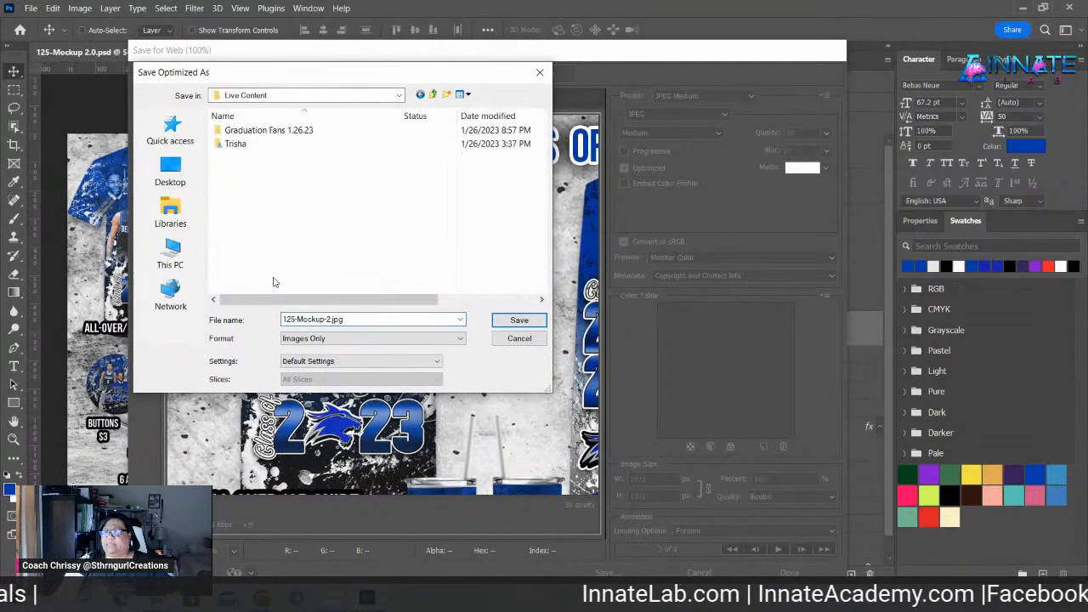
pyautogui.doubleClick(255, 130)
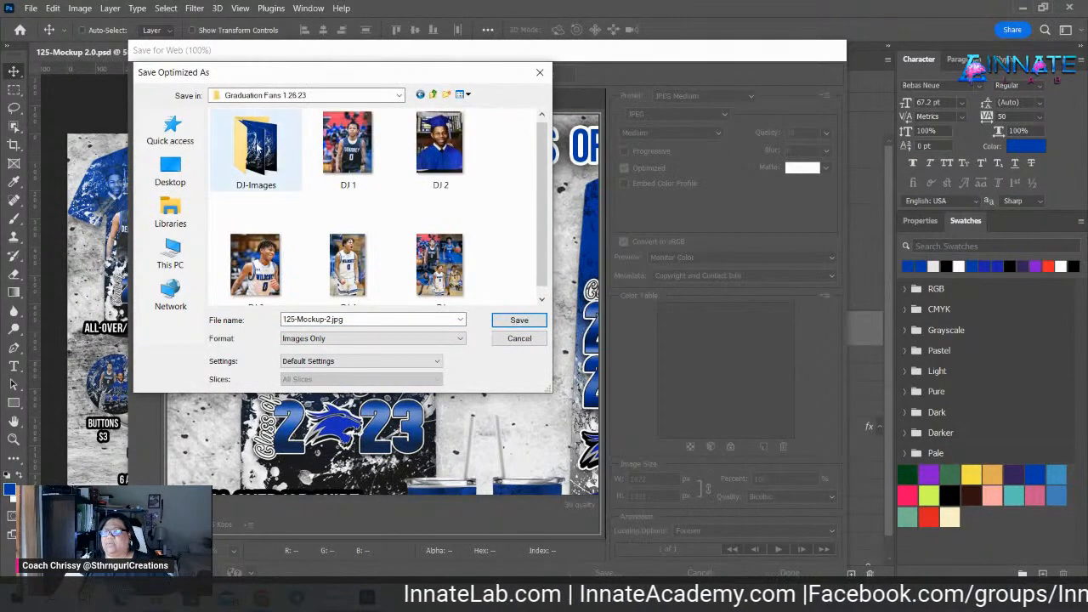
pyautogui.click(245, 153)
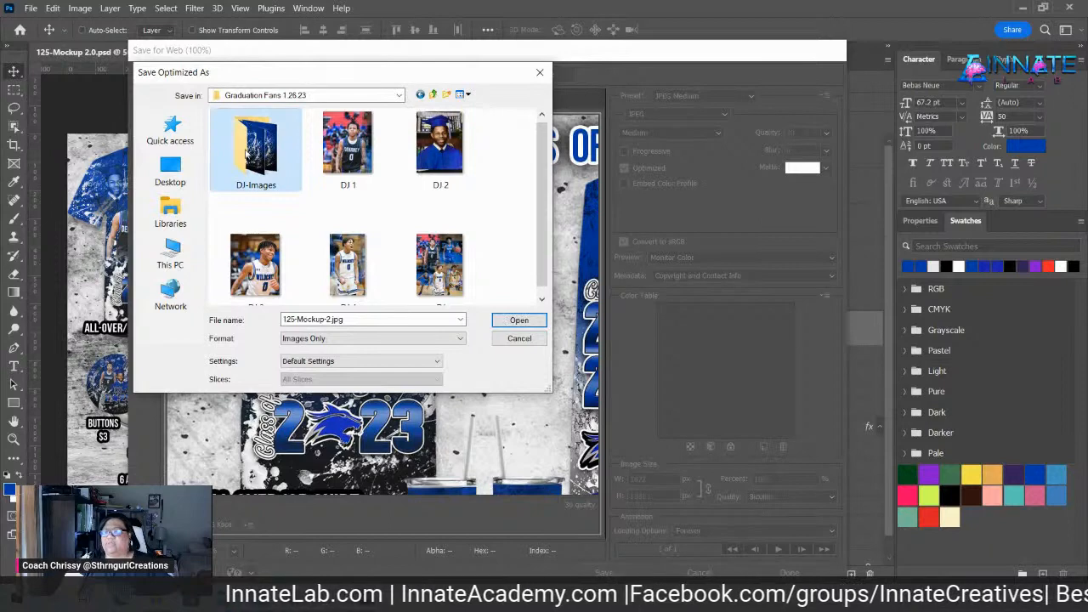
pyautogui.doubleClick(247, 153)
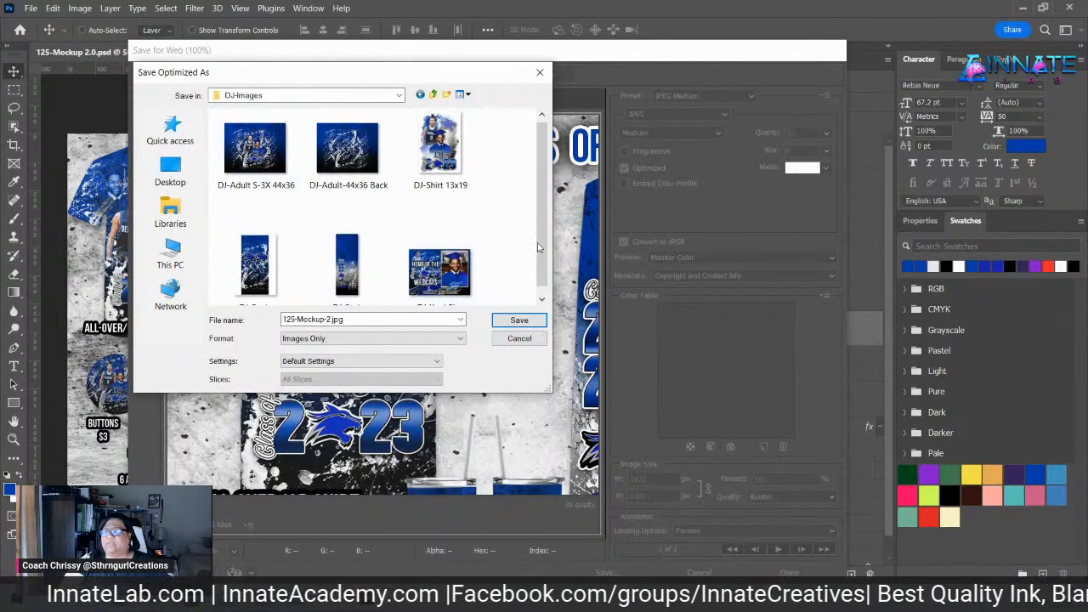
pyautogui.scroll(-1, 544, 289)
pyautogui.moveTo(343, 319); pyautogui.dragTo(283, 320)
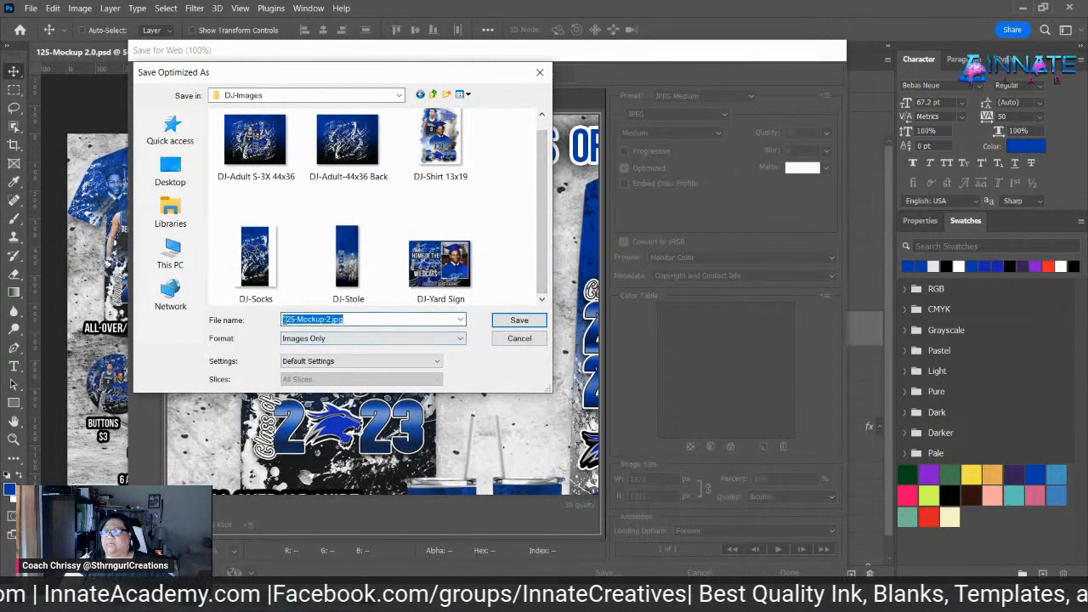
pyautogui.write('DJ Mockup')
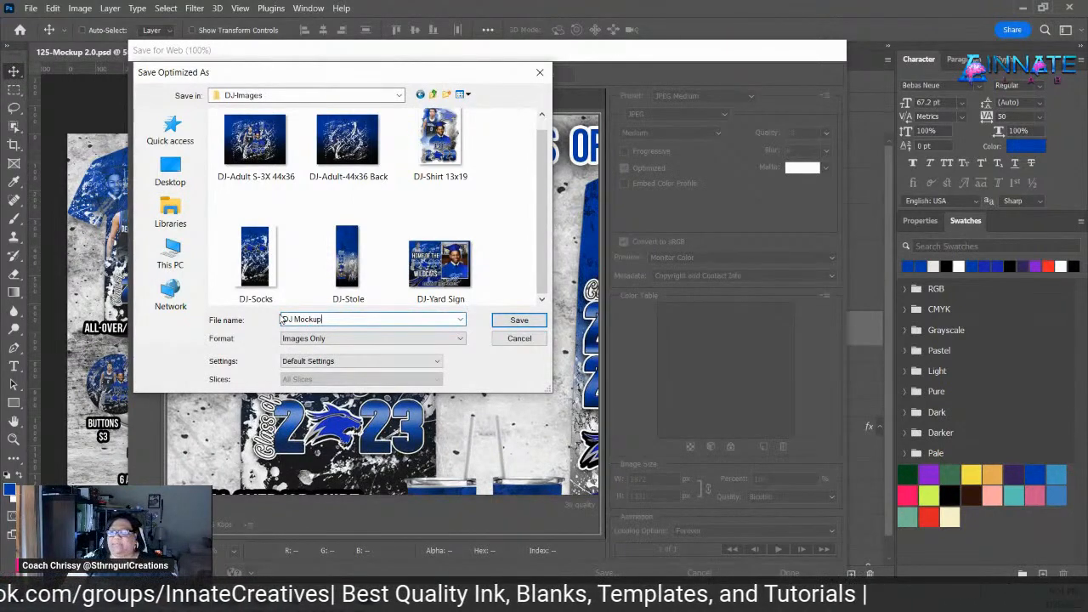
pyautogui.click(510, 321)
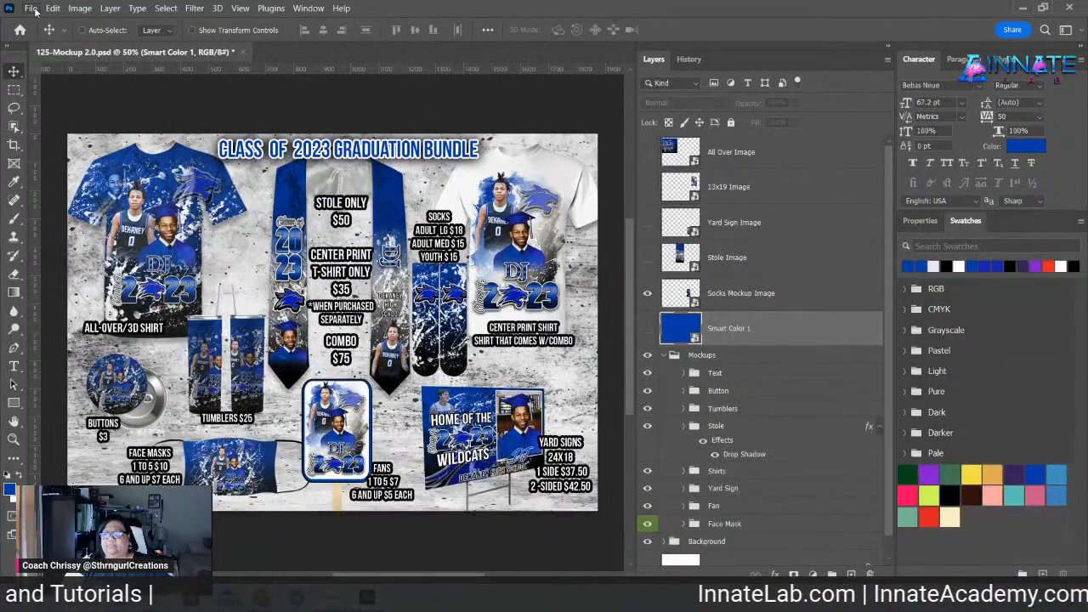
# - Save 125-Mockup 2.0.psd with the finished blue graduation bundle mockup
pyautogui.click(34, 9)
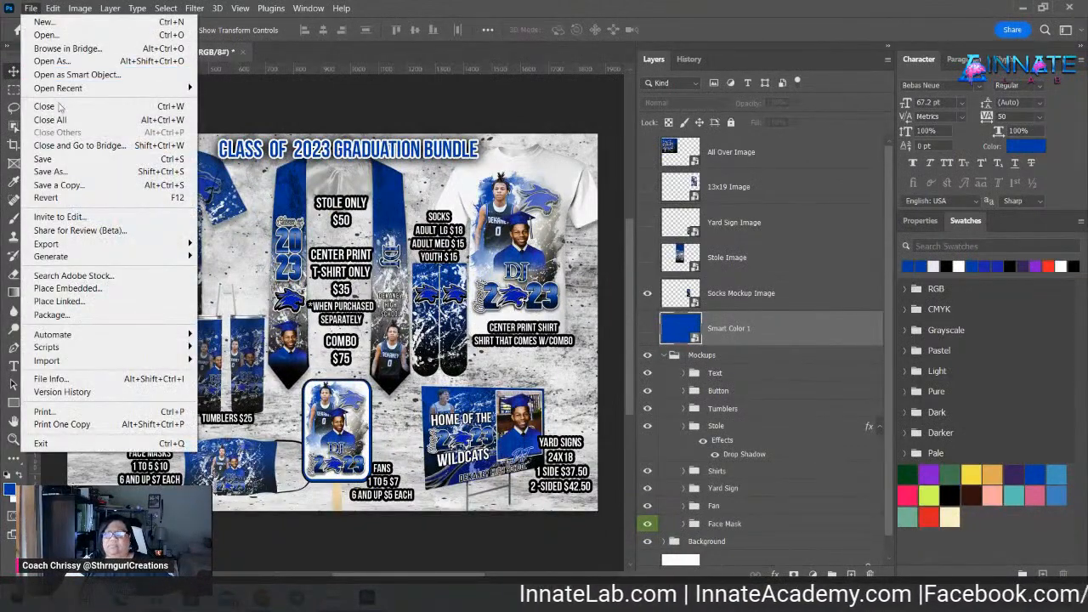
pyautogui.press('Escape')
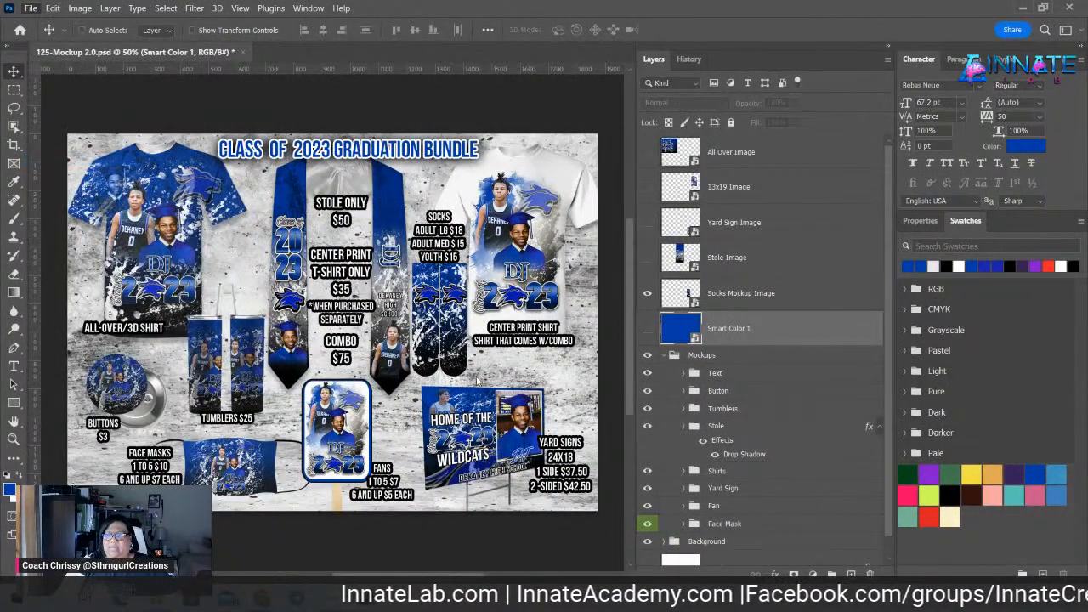
pyautogui.hotkey('ctrl', 's')
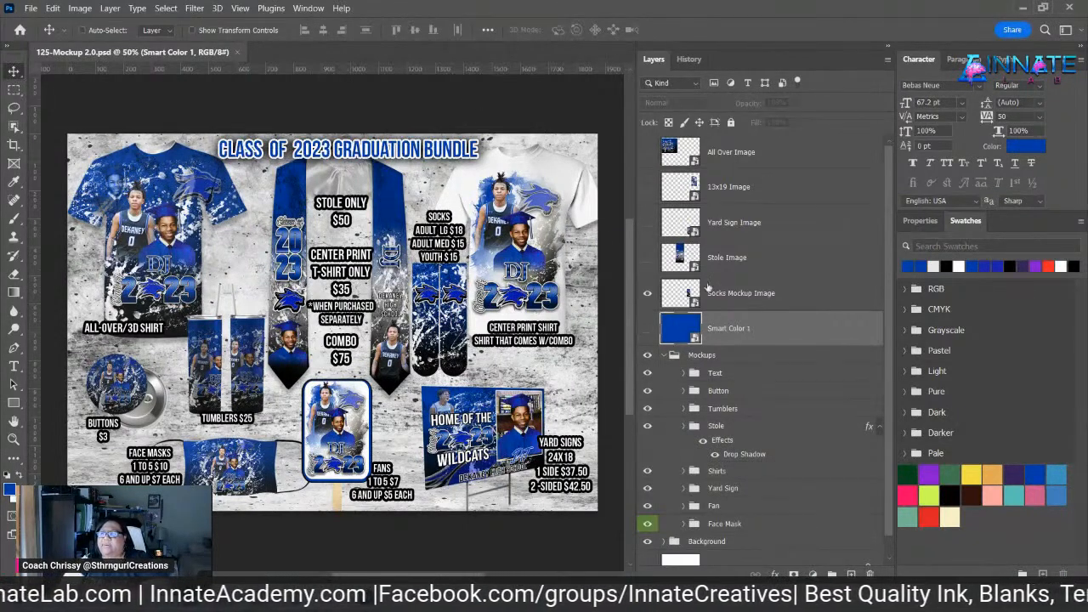
pyautogui.scroll(-1, 678, 527)
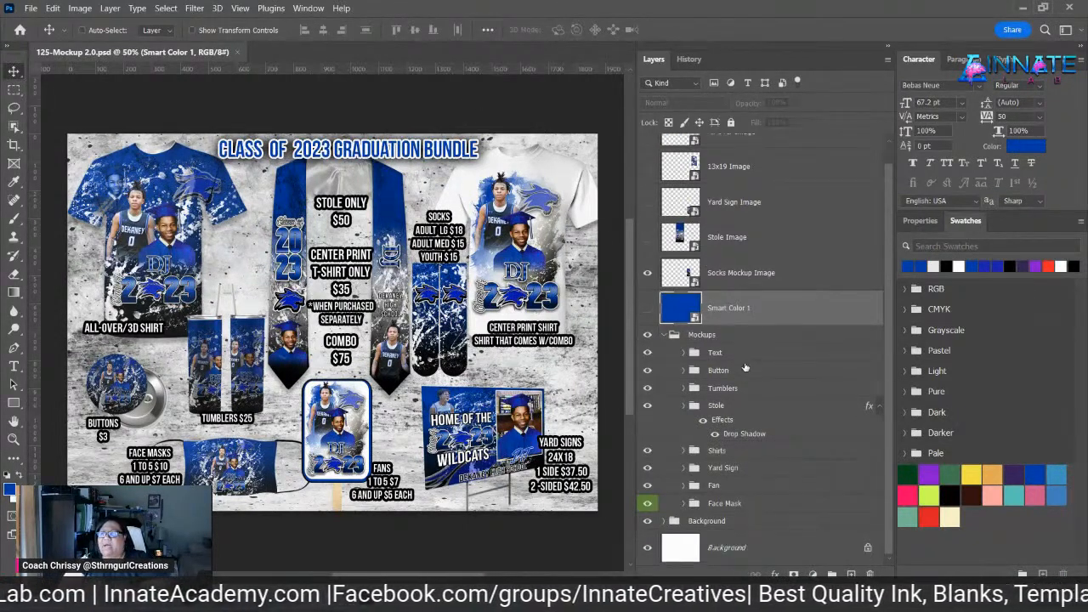
# - Open the Background Images smart object from the Background group for editing
pyautogui.click(664, 522)
pyautogui.scroll(-5, 765, 500)
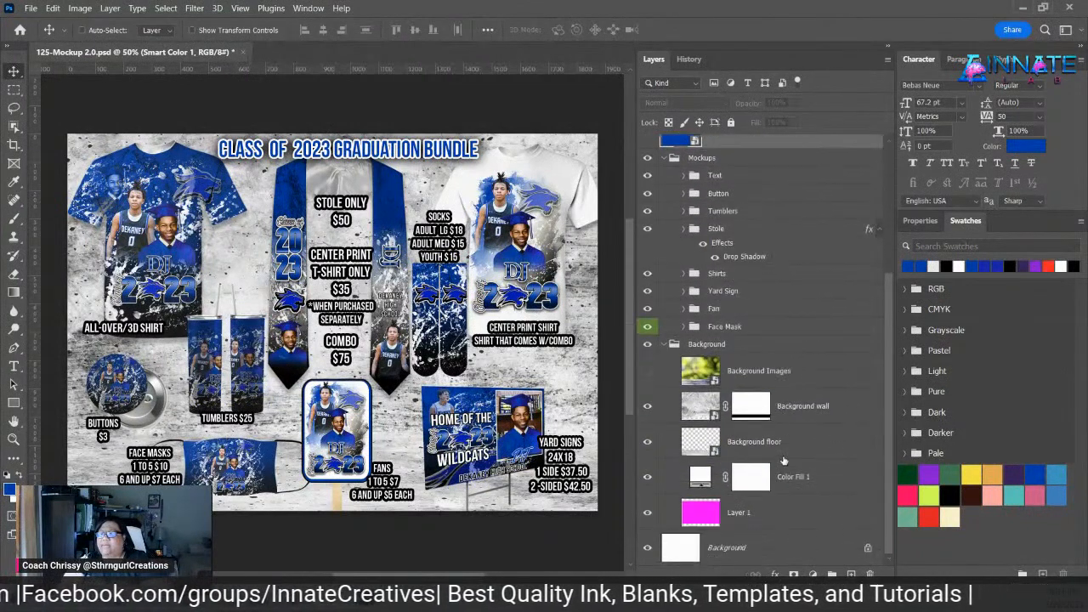
pyautogui.click(717, 380)
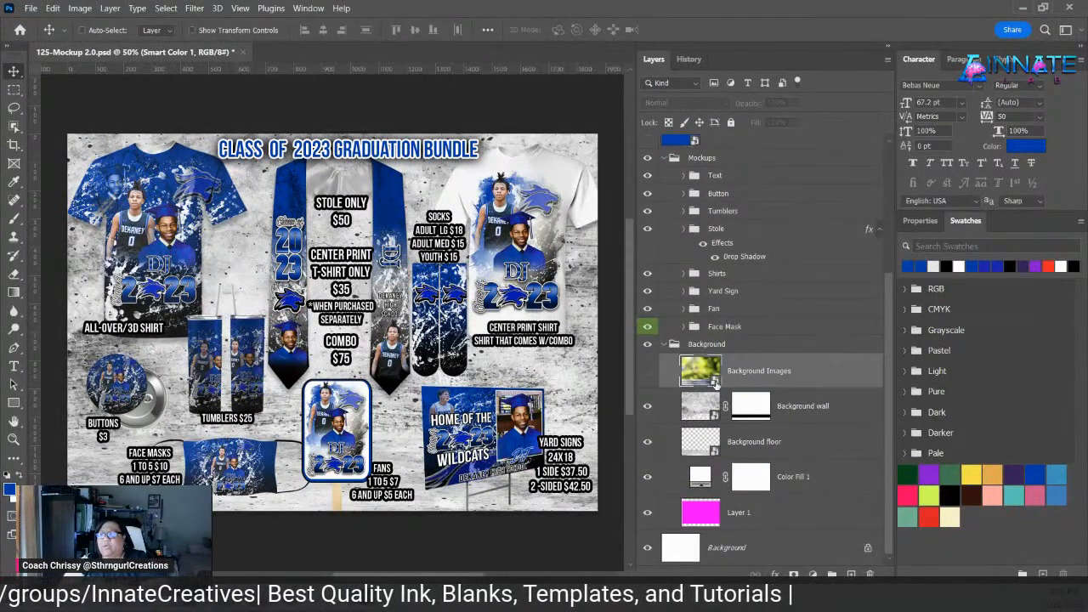
pyautogui.doubleClick(701, 371)
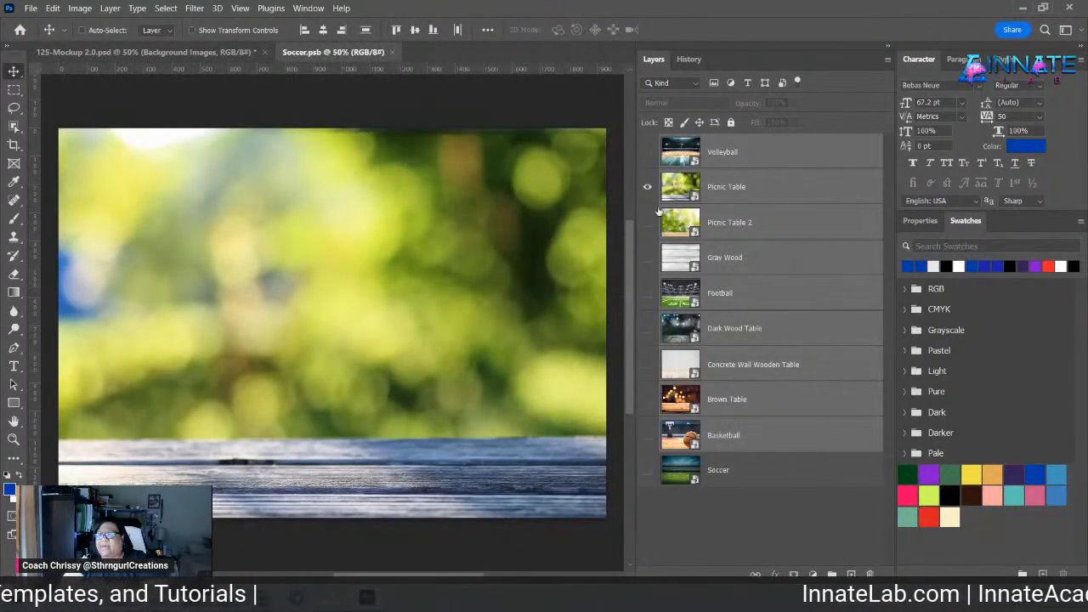
# - Show the Basketball image, hide Picnic Table, then save and close the smart object
pyautogui.click(649, 436)
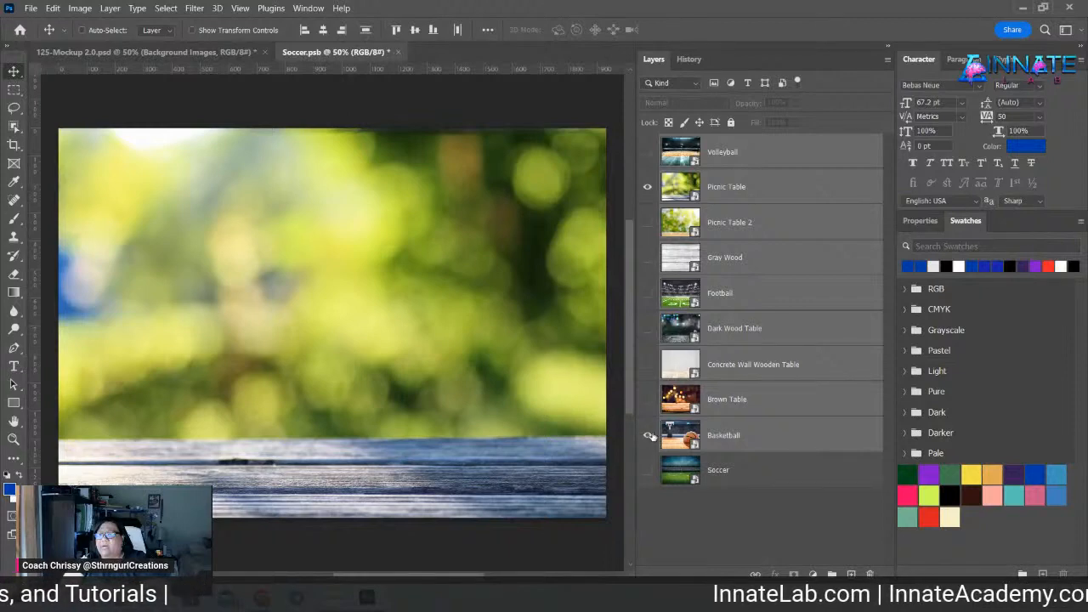
pyautogui.click(648, 187)
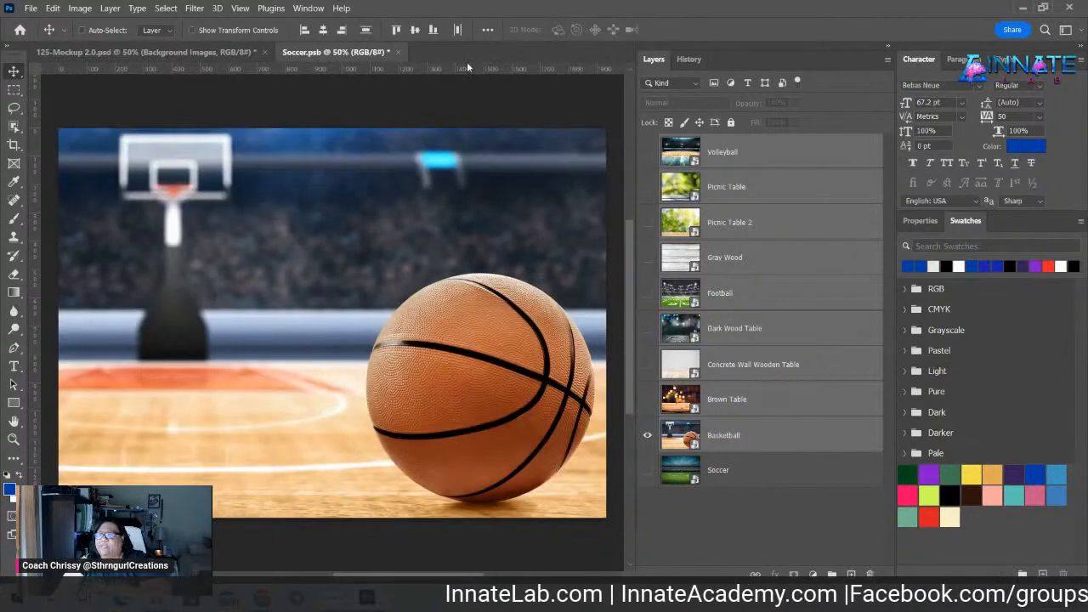
pyautogui.click(400, 51)
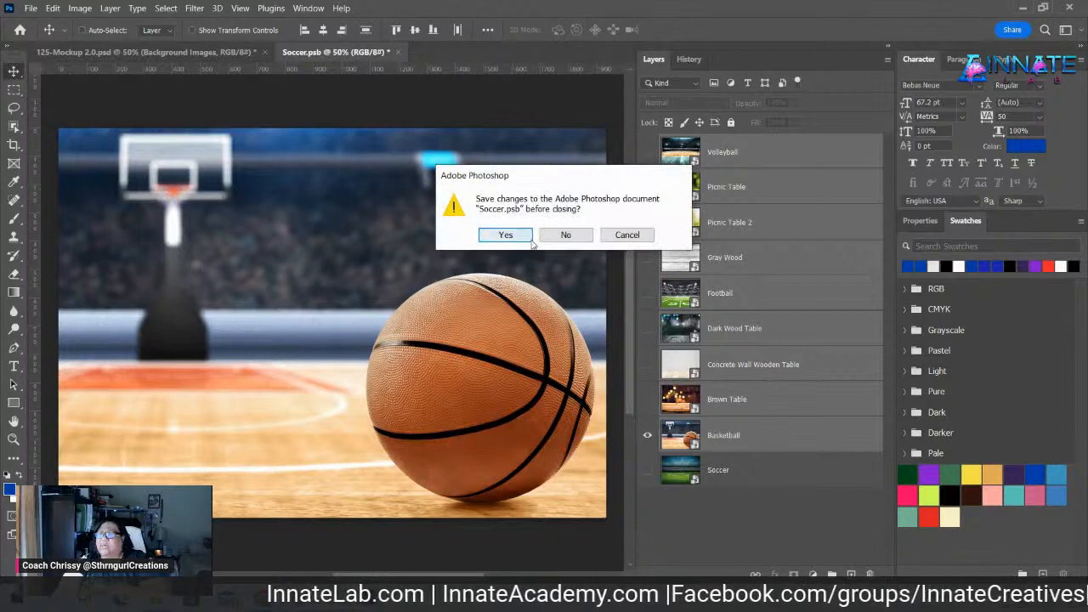
pyautogui.press('Escape')
pyautogui.hotkey('ctrl', 's')
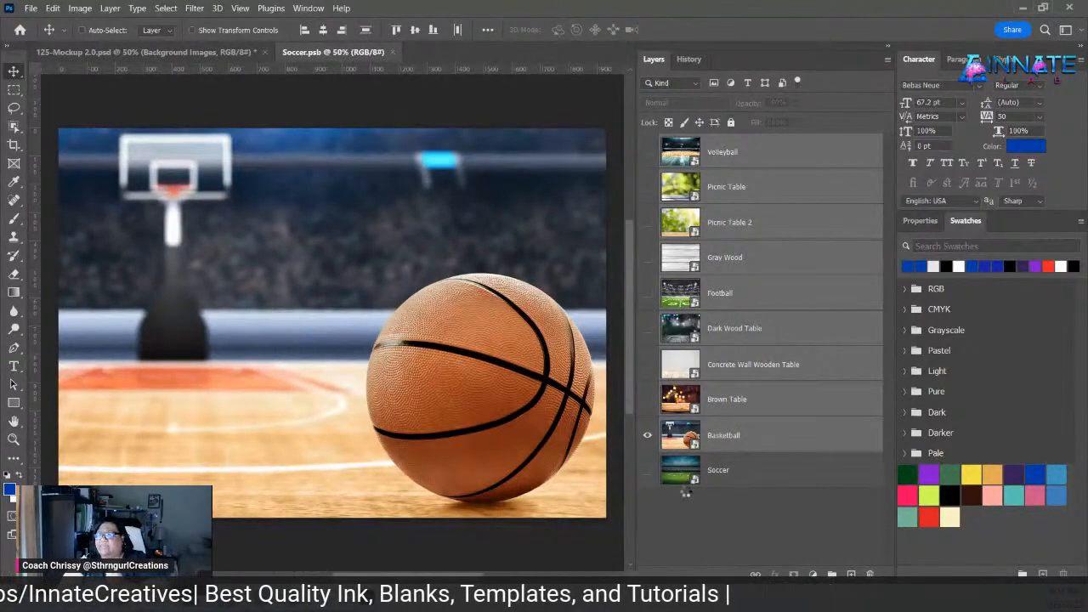
pyautogui.hotkey('ctrl', 'w')
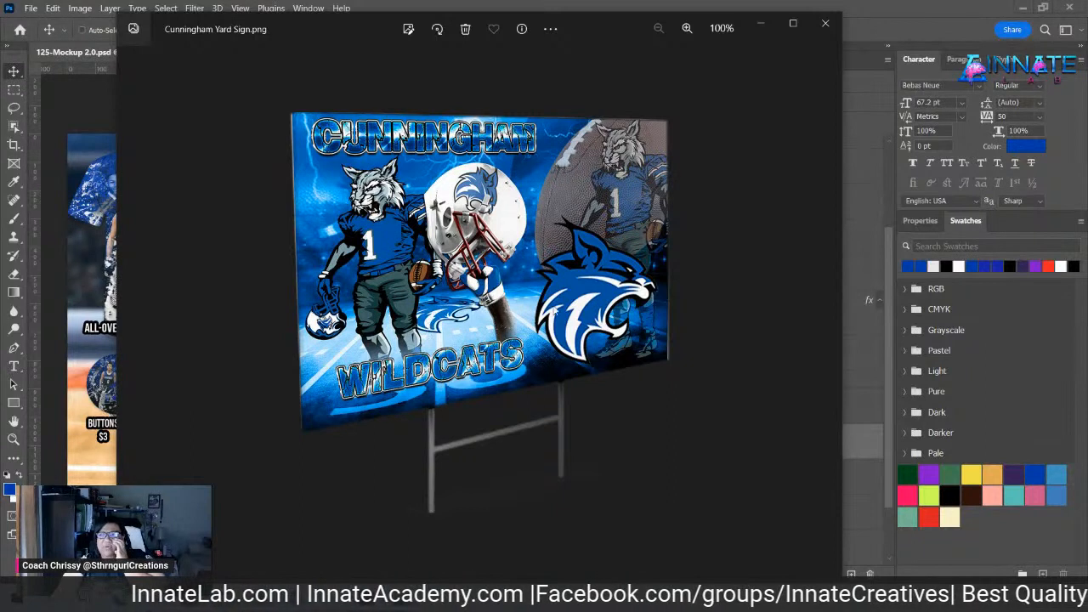
# - Close the Cunningham Yard Sign.png sample in Photos
pyautogui.click(828, 26)
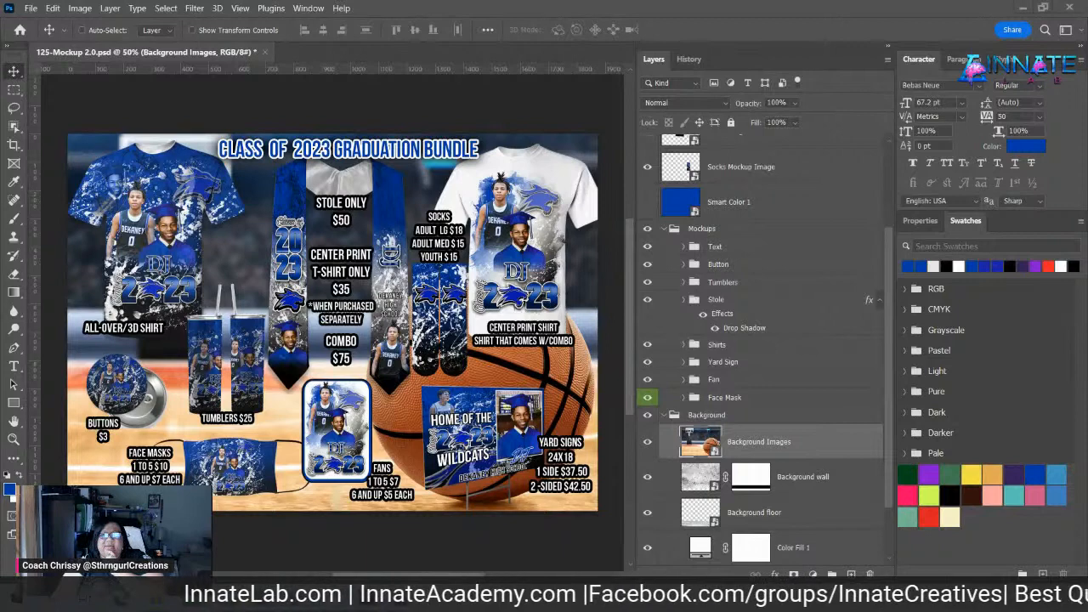
# - Switch to the 123 Football Helmet Skin Pack (1).png comparison image
pyautogui.hotkey('alt', 'Tab')
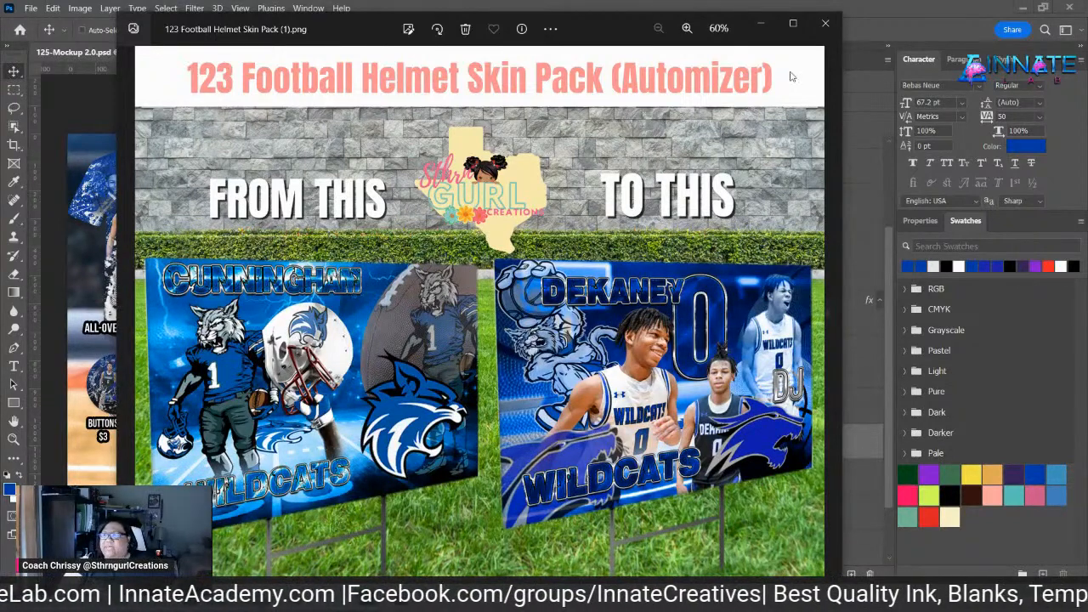
# - Close the helmet skin pack image viewer to return to the mockup
pyautogui.click(825, 24)
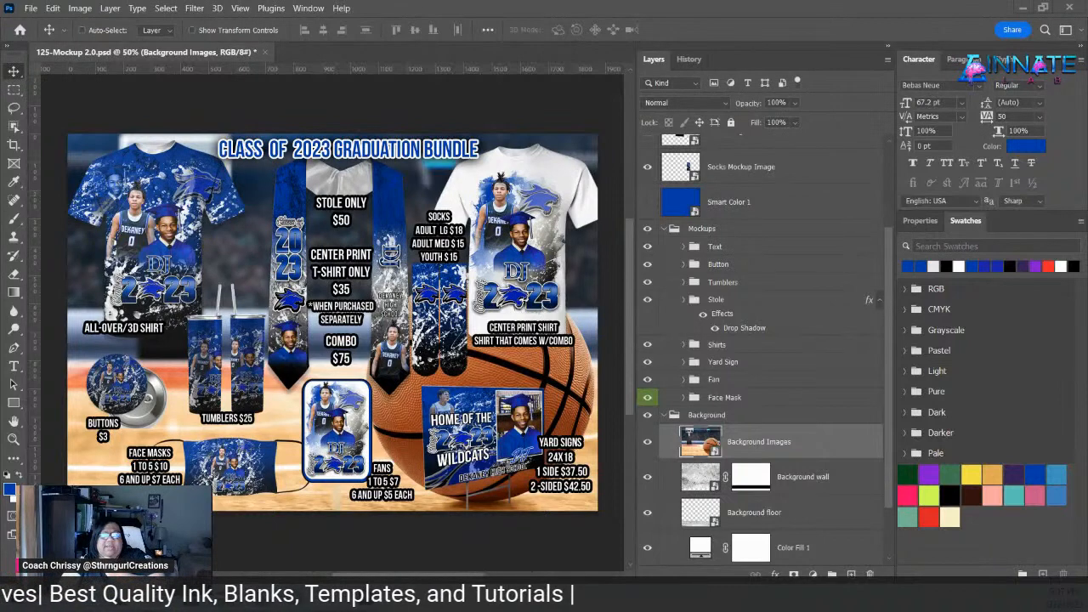
# - Switch to the 125 Yard Sign Mockup.jpg viewer showing the purple Ladycat sign
pyautogui.hotkey('alt', 'Tab')
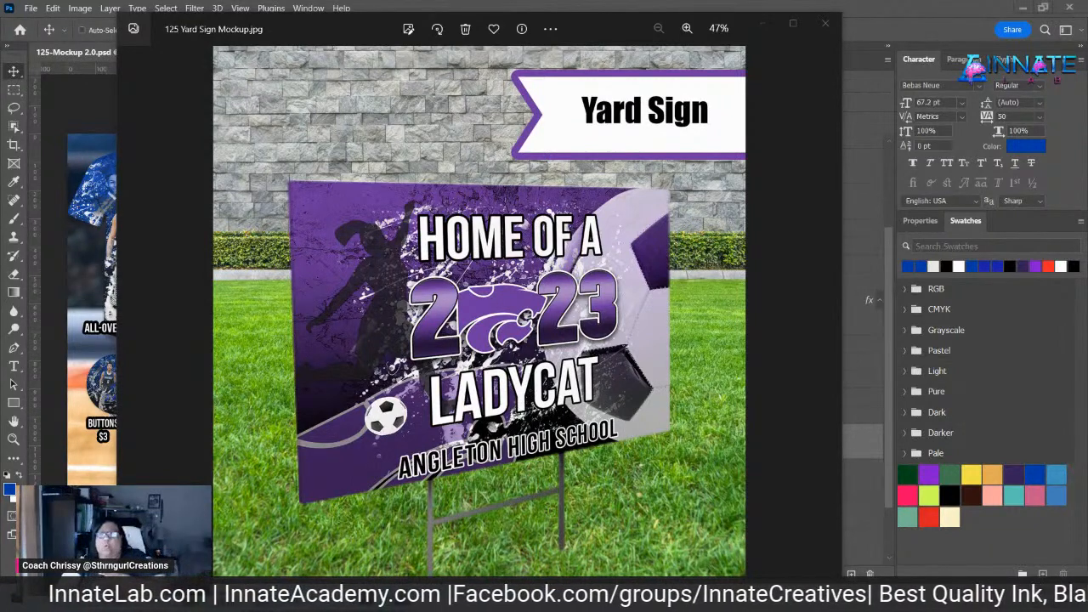
# - View the I Support Mockup.jpg sample, then close both yard-sign Photos windows
pyautogui.click(633, 288)
pyautogui.press('Right')
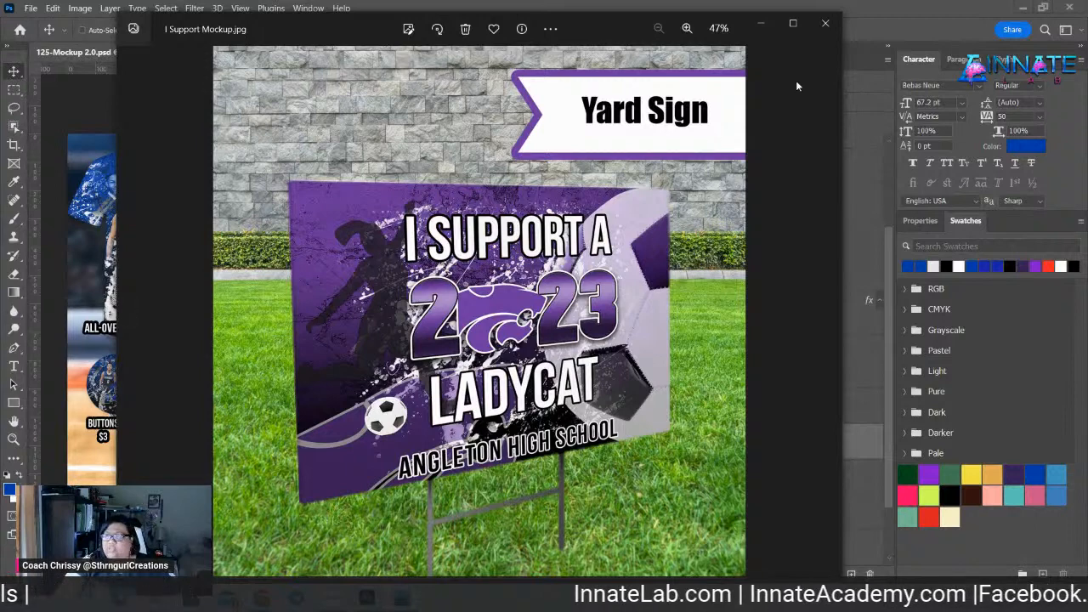
pyautogui.click(825, 33)
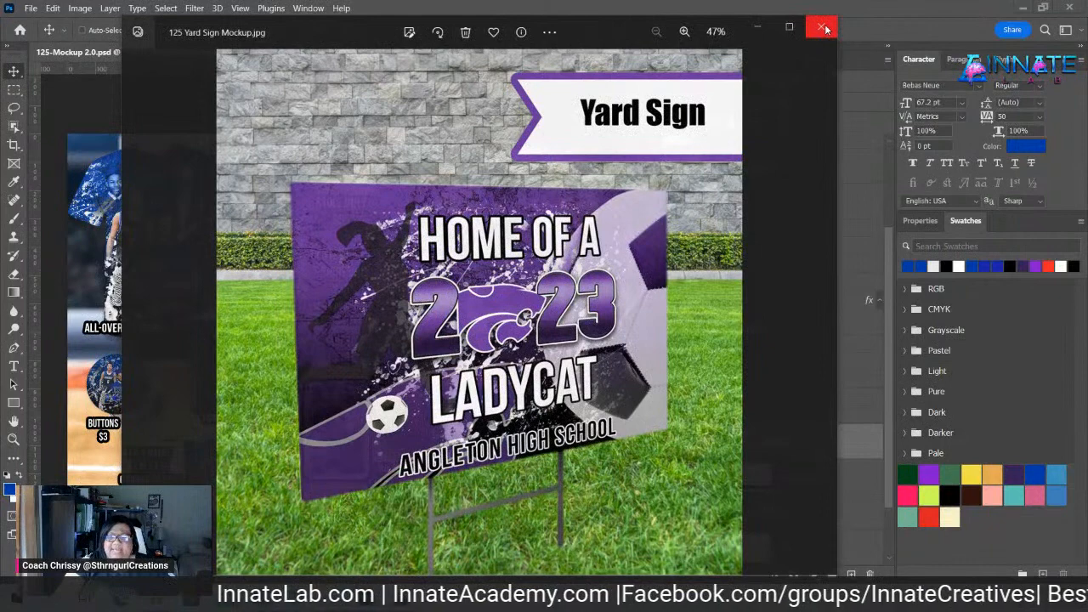
pyautogui.click(825, 30)
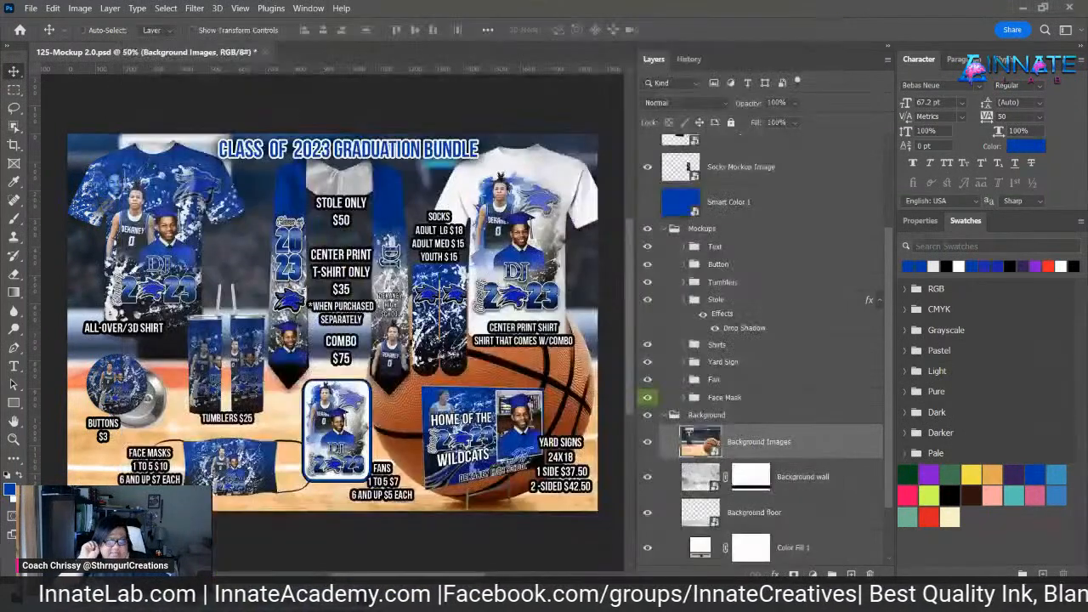